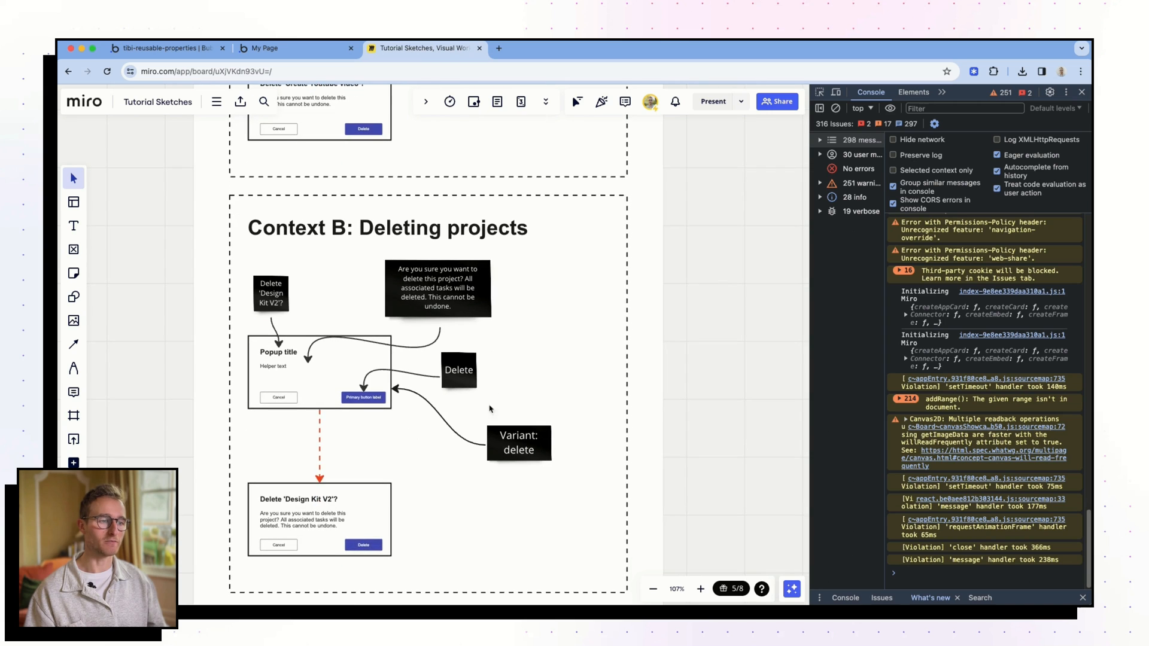
# Step: Examine the Context C: Project creation warning diagram, including its variant note and the resulting popup
pyautogui.scroll(-10, 495, 465)
pyautogui.scroll(2, 435, 414)
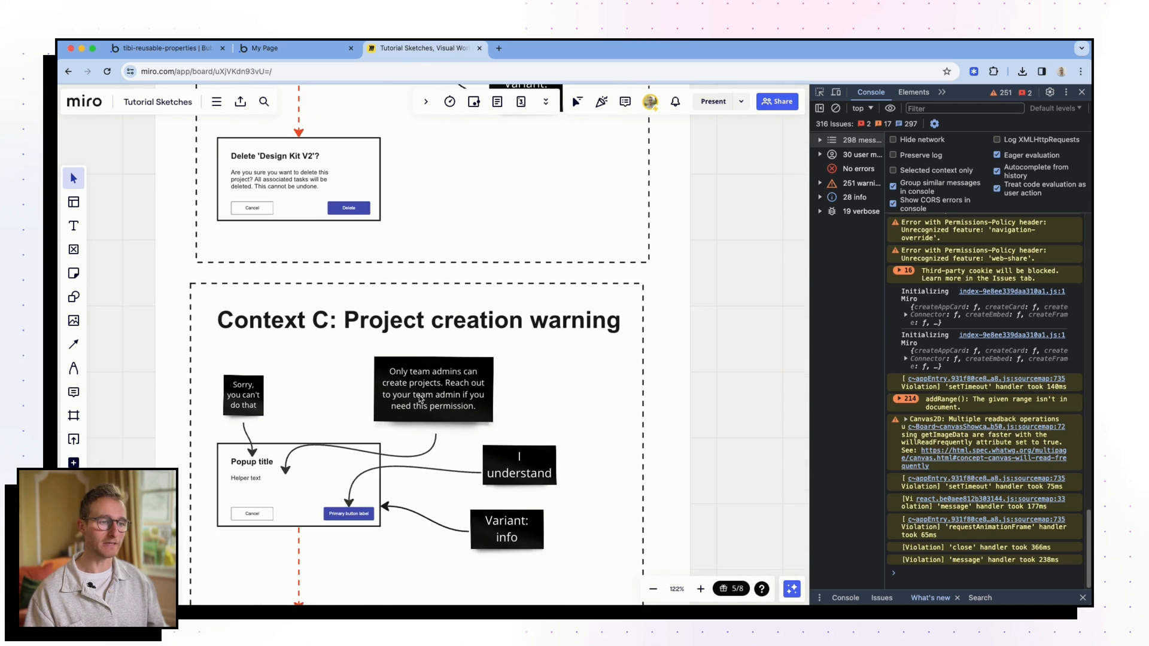
pyautogui.scroll(-2, 465, 516)
pyautogui.hscroll(1, 466, 516)
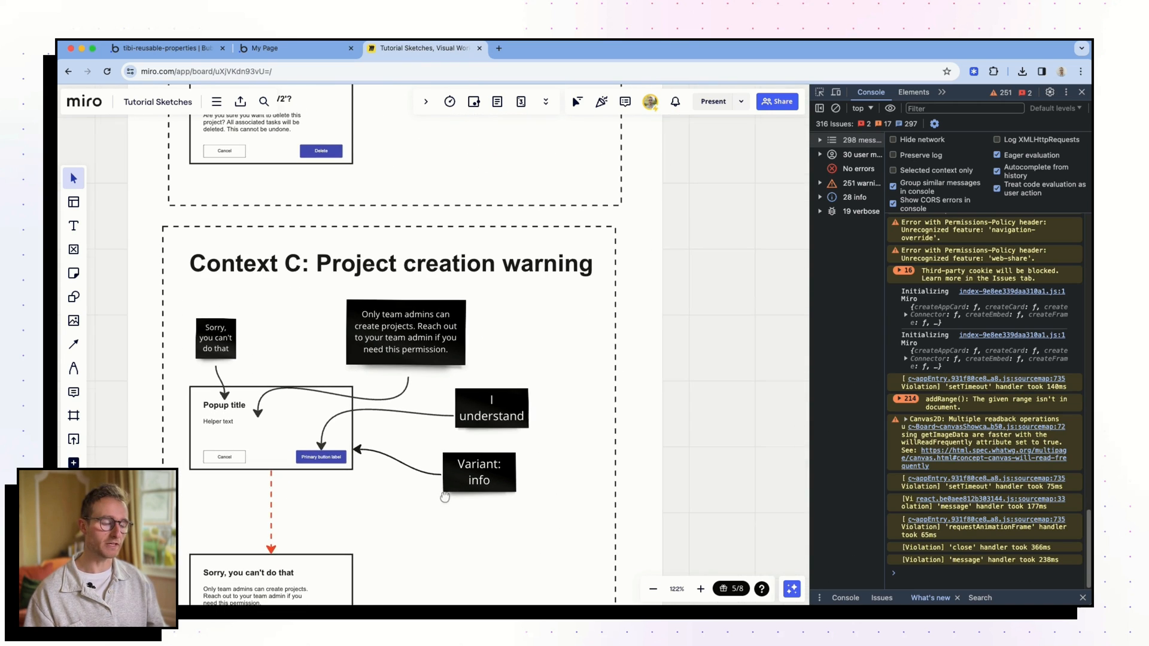
pyautogui.click(481, 485)
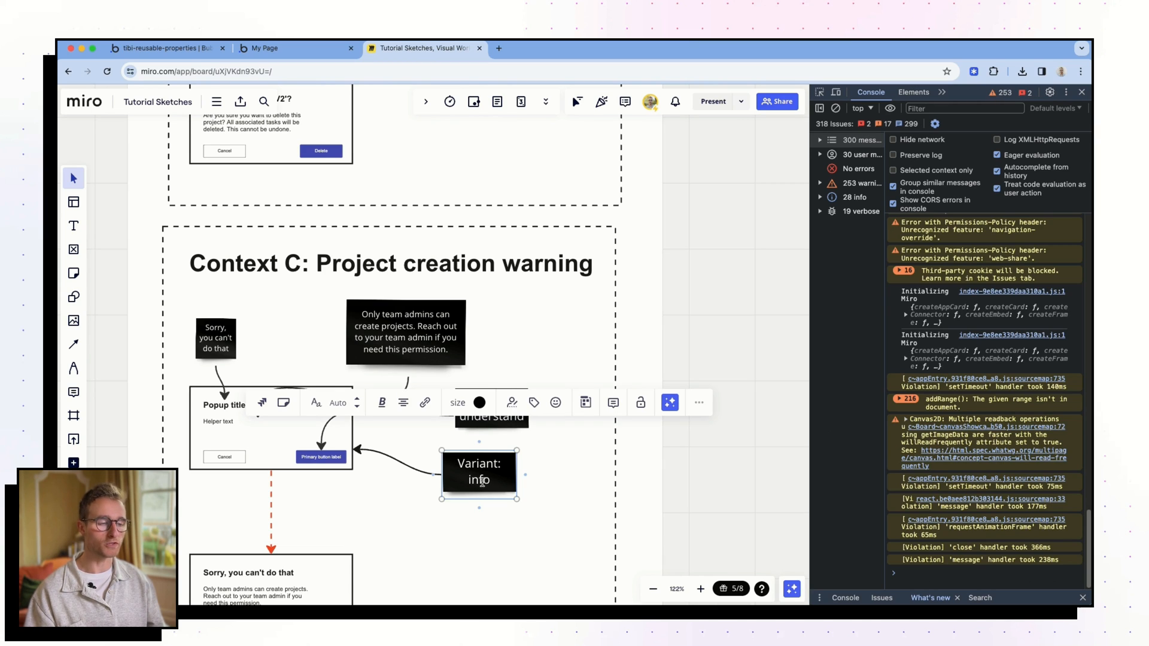
pyautogui.scroll(-4, 446, 530)
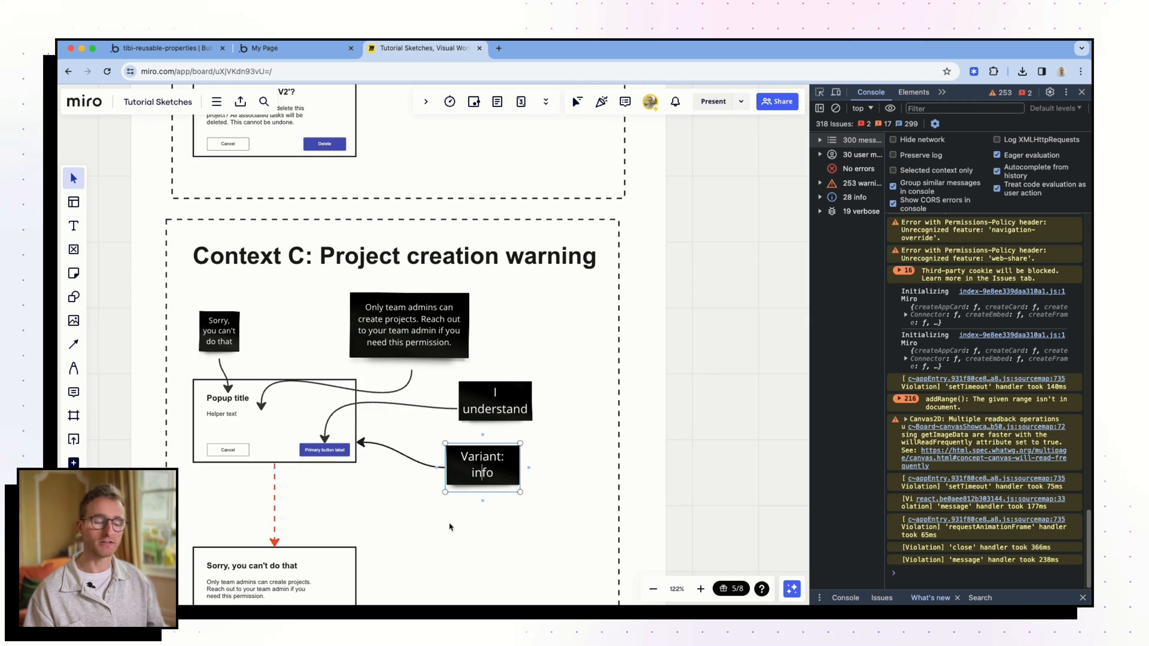
pyautogui.hscroll(-2, 443, 515)
pyautogui.scroll(5, 480, 468)
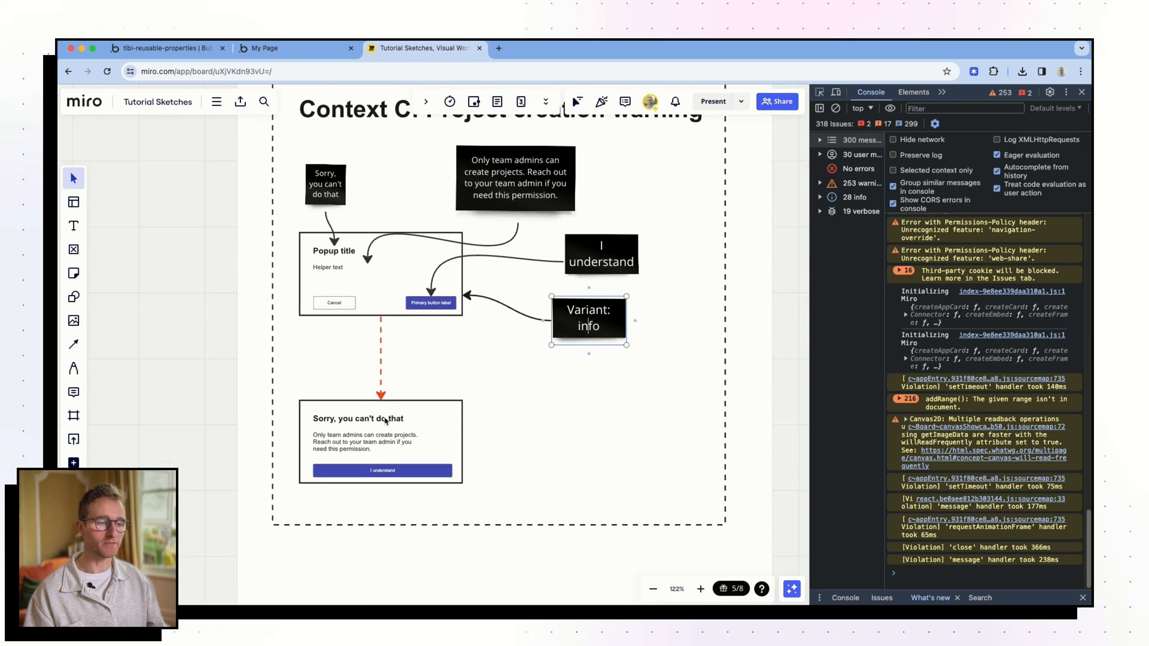
pyautogui.scroll(1, 425, 399)
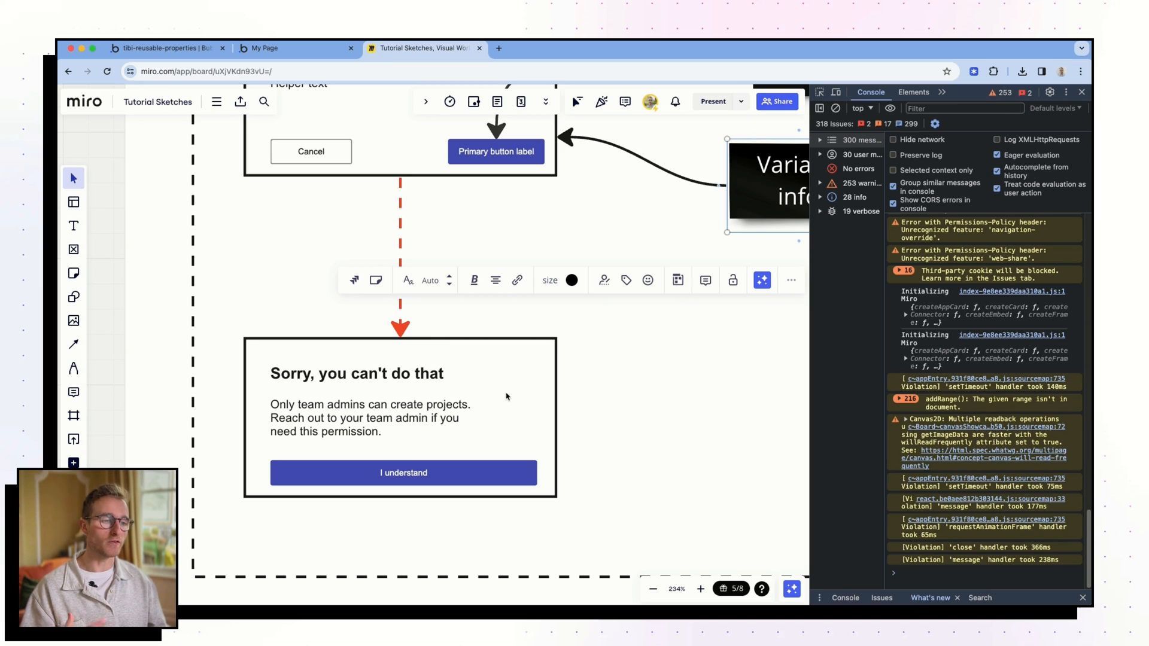
# Step: Move the helper text and the title of the "Sorry, you can't do that" popup to its horizontal centre
pyautogui.click(600, 347)
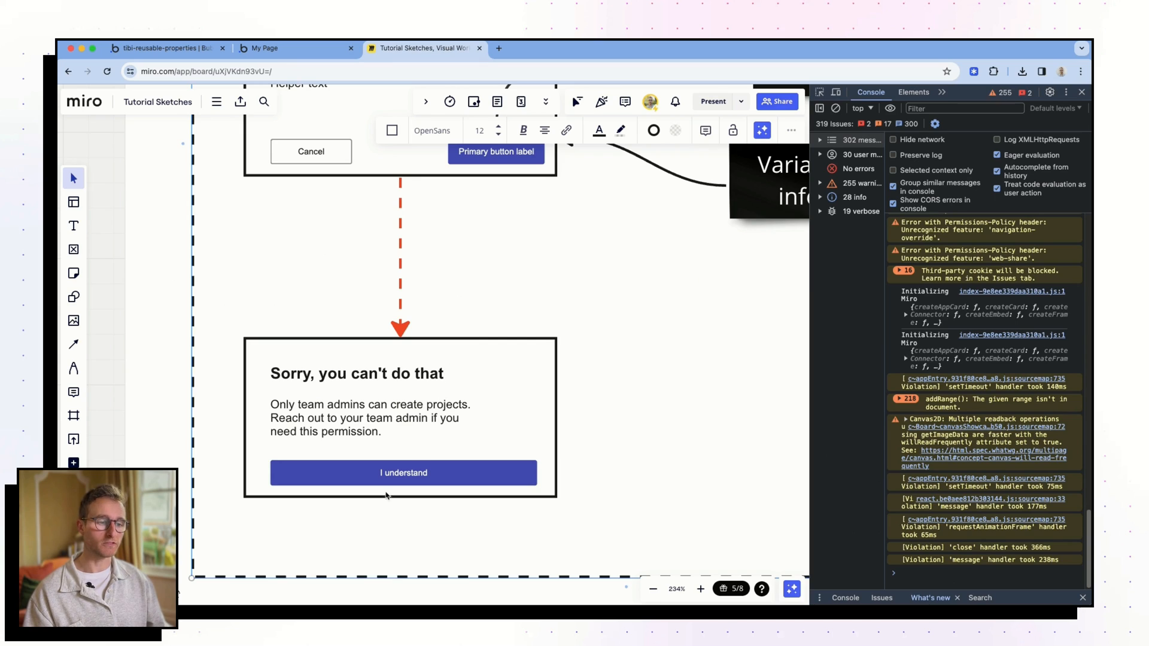
pyautogui.click(376, 422)
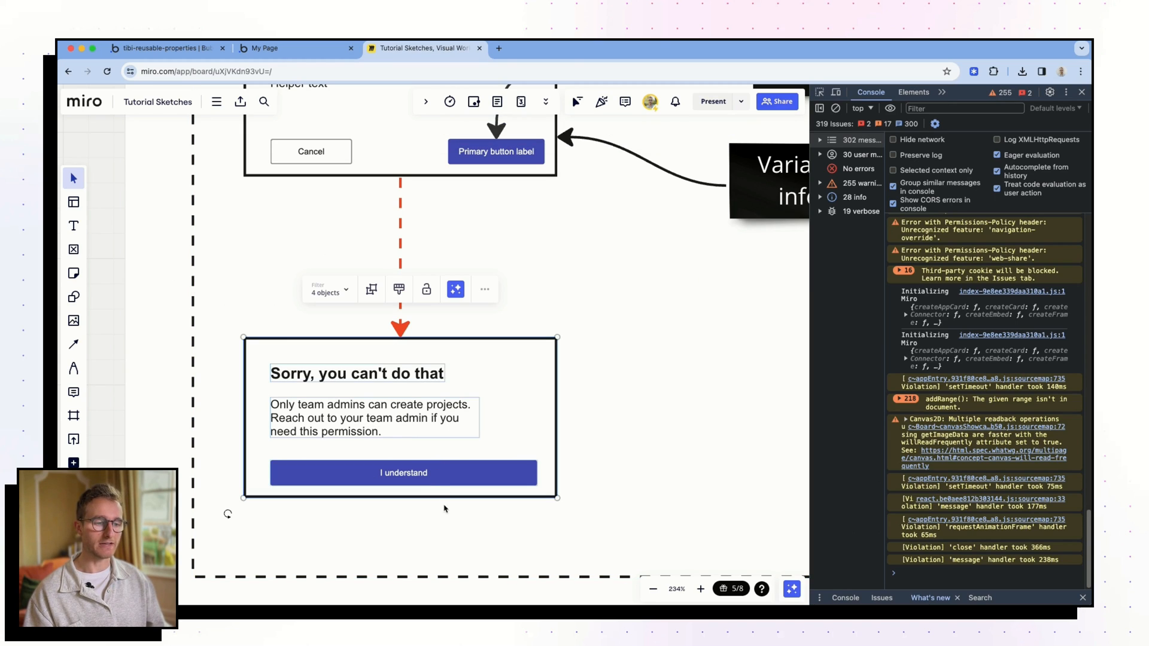
pyautogui.click(414, 423)
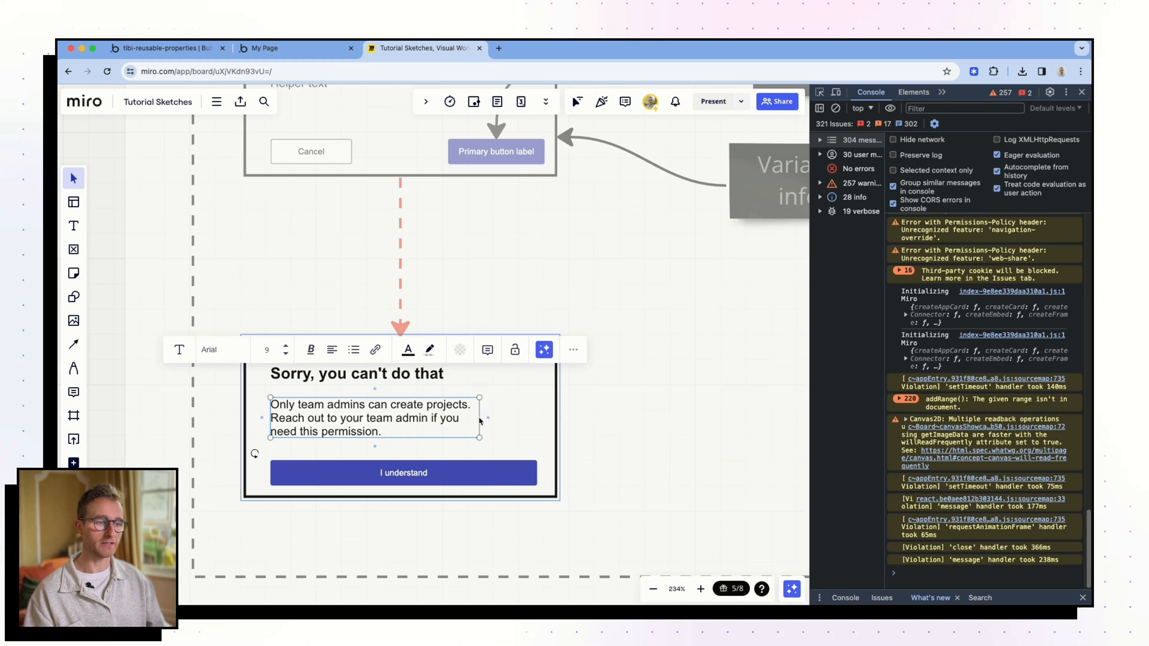
pyautogui.moveTo(365, 431); pyautogui.dragTo(393, 431)
pyautogui.moveTo(372, 379); pyautogui.dragTo(418, 377)
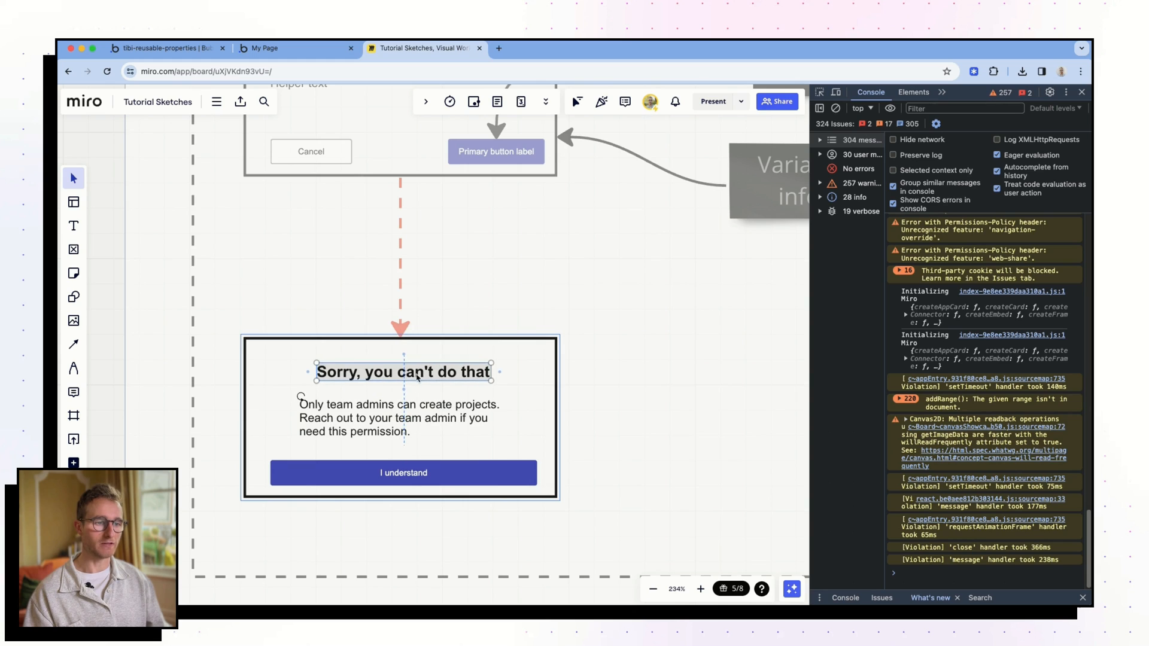
pyautogui.click(623, 437)
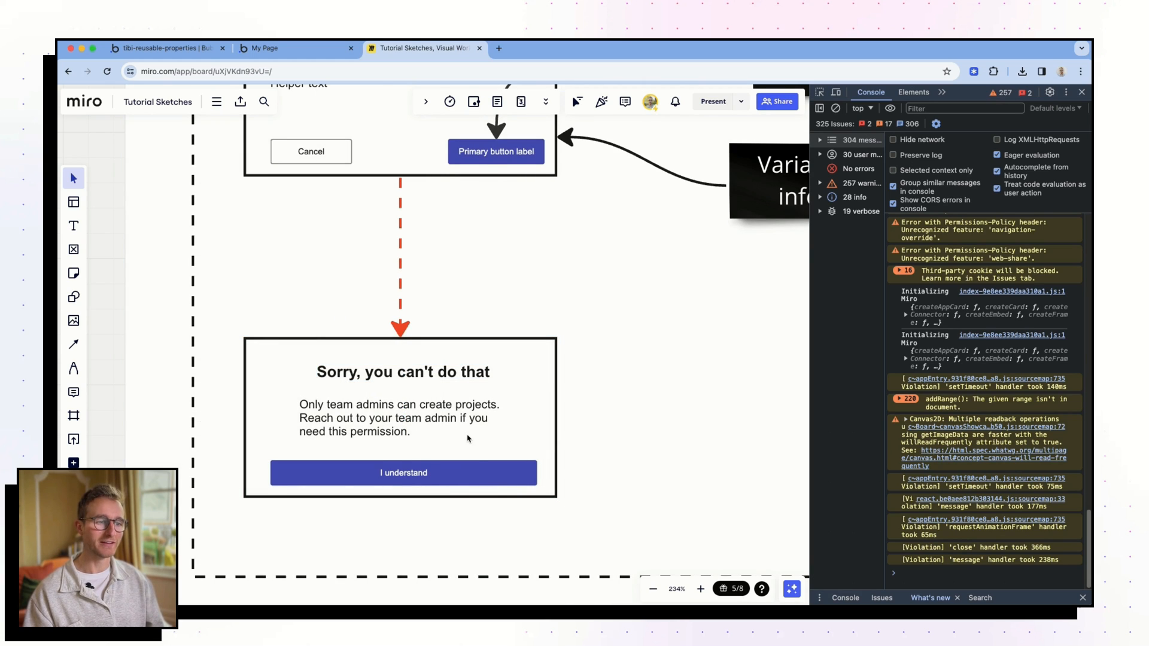
# Step: Centre-align the helper text in the "Sorry, you can't do that" popup
pyautogui.scroll(-2, 468, 439)
pyautogui.click(422, 417)
pyautogui.click(422, 418)
pyautogui.click(370, 356)
pyautogui.click(366, 383)
pyautogui.click(605, 384)
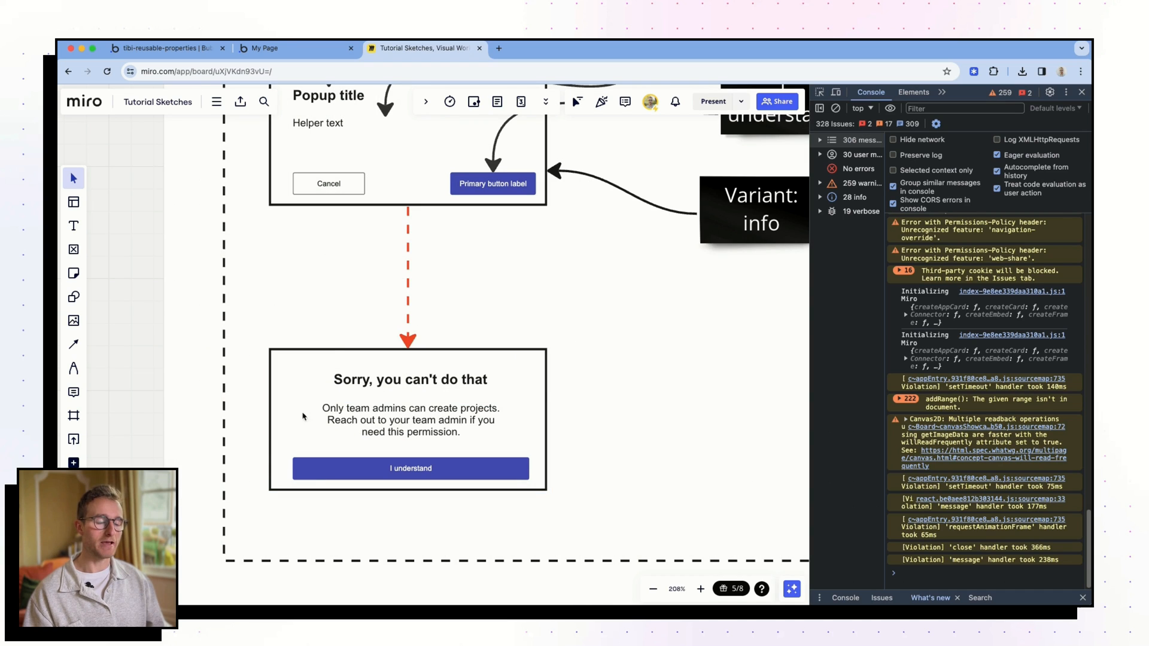
# Step: Compare the resulting popups of the project creation warning, project deletion and task deletion contexts
pyautogui.scroll(4, 482, 267)
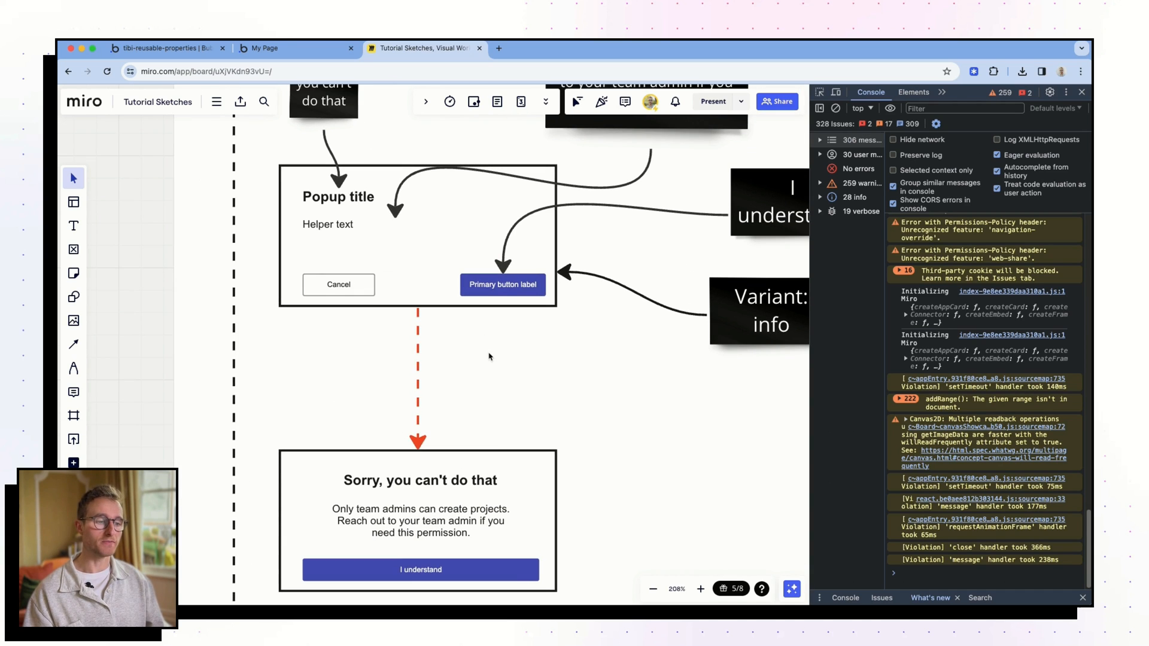
pyautogui.scroll(-3, 530, 365)
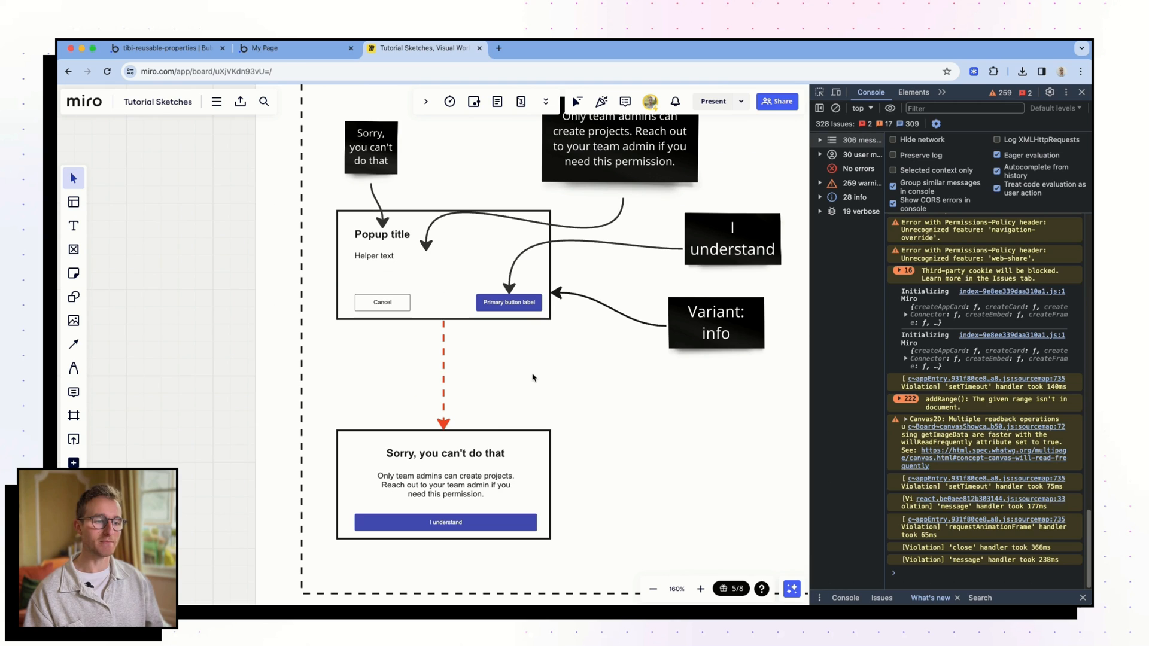
pyautogui.scroll(-3, 501, 468)
pyautogui.scroll(5, 539, 419)
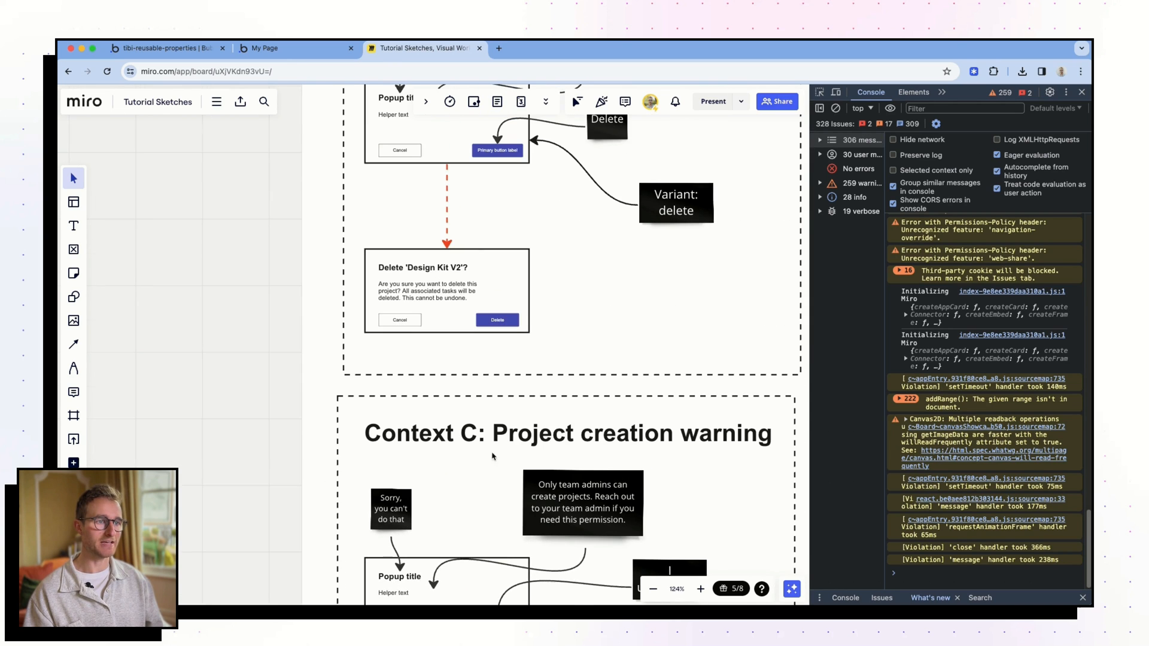
pyautogui.click(463, 277)
pyautogui.scroll(5, 538, 505)
pyautogui.scroll(5, 479, 359)
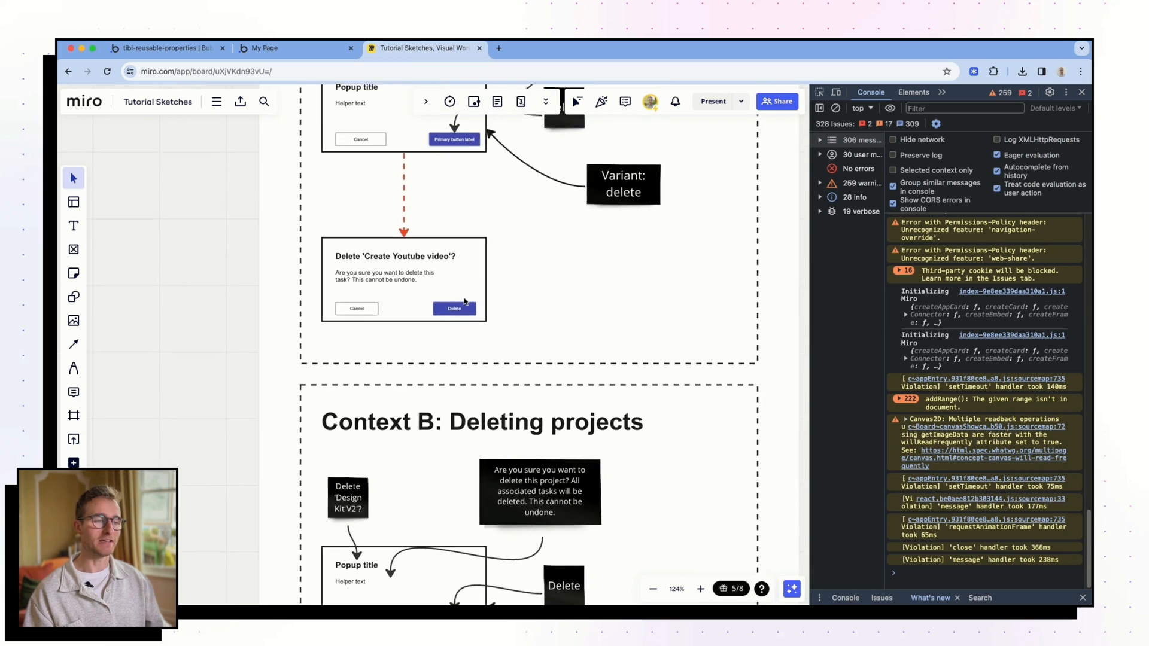
pyautogui.click(466, 286)
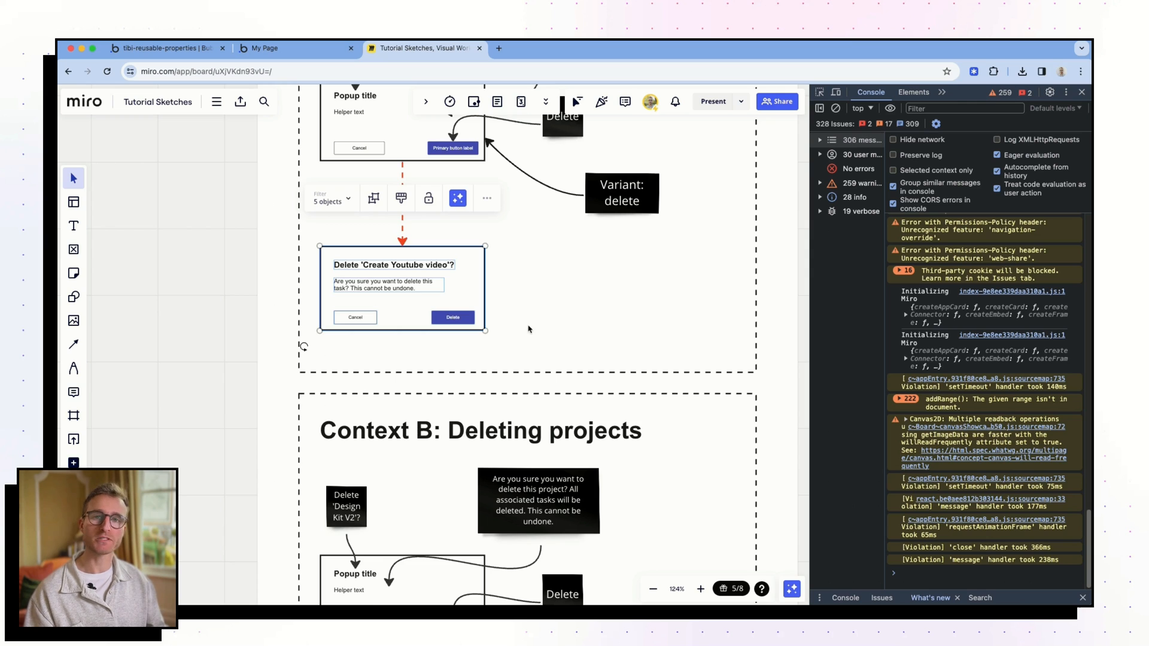
pyautogui.scroll(-5, 529, 329)
pyautogui.scroll(-3, 527, 338)
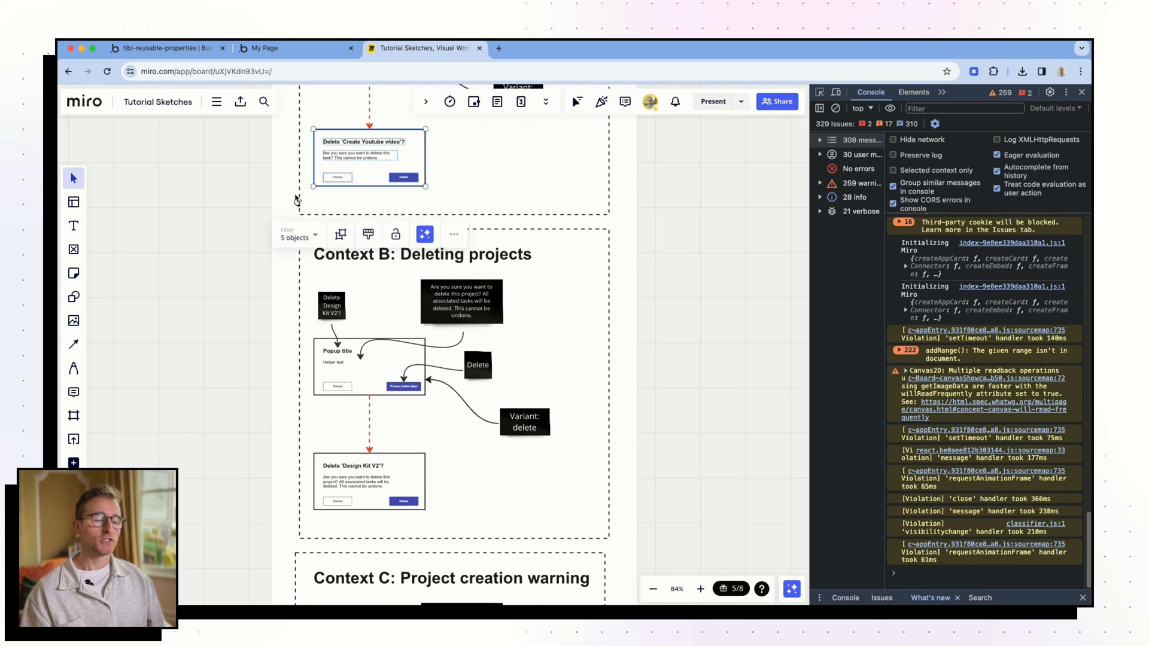
# Step: Switch to the Bubble editor and convert Popup 1 into a reusable element named "[POPUP] General simple"
pyautogui.click(170, 49)
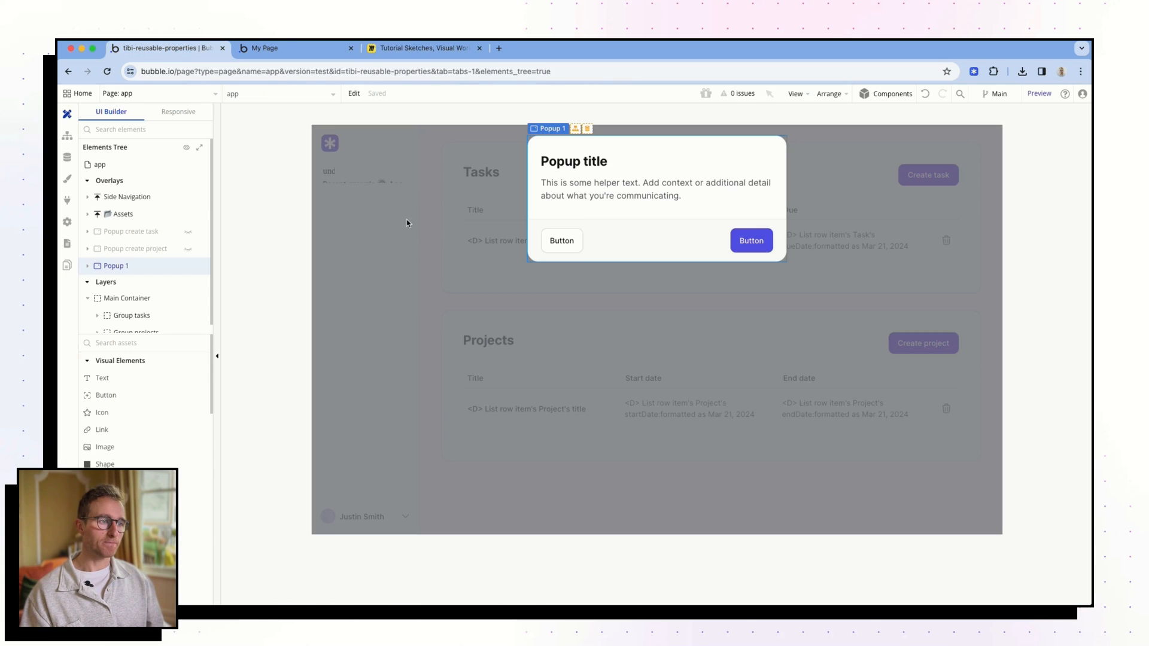
pyautogui.click(532, 193)
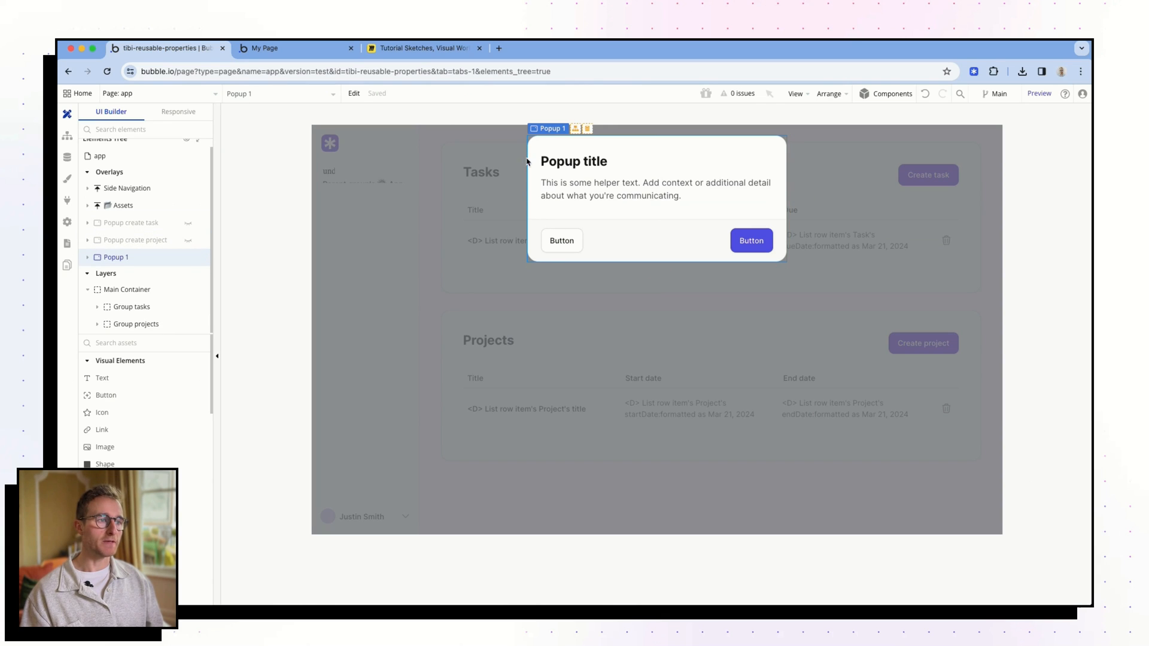
pyautogui.click(354, 94)
pyautogui.click(420, 311)
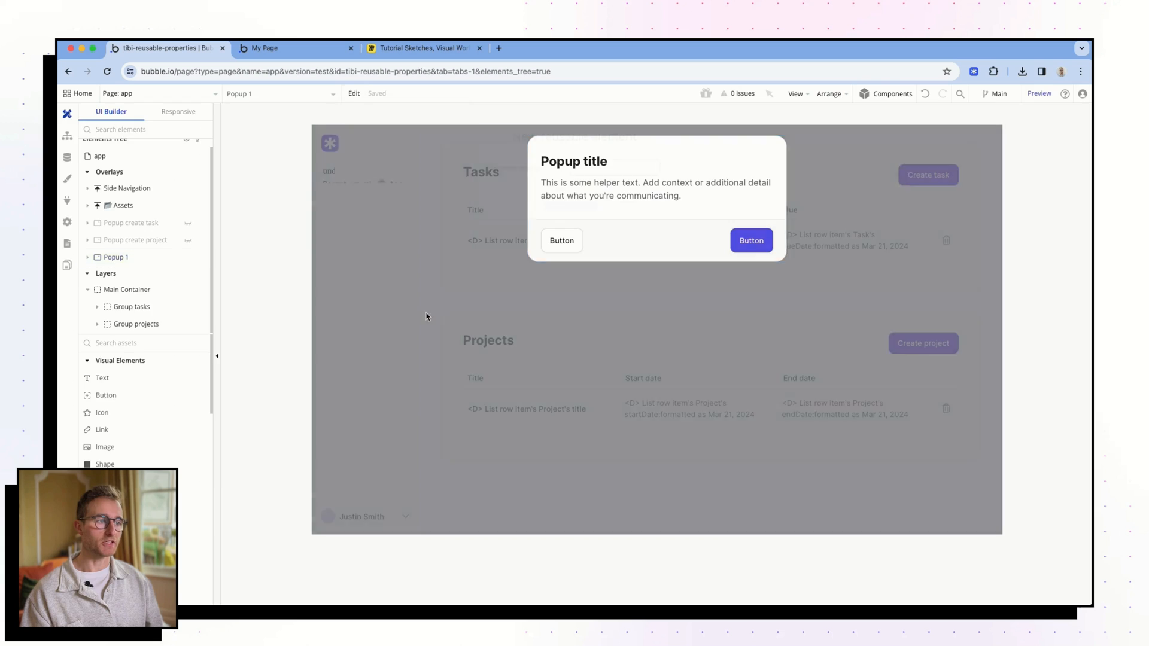
pyautogui.write('POPUP')
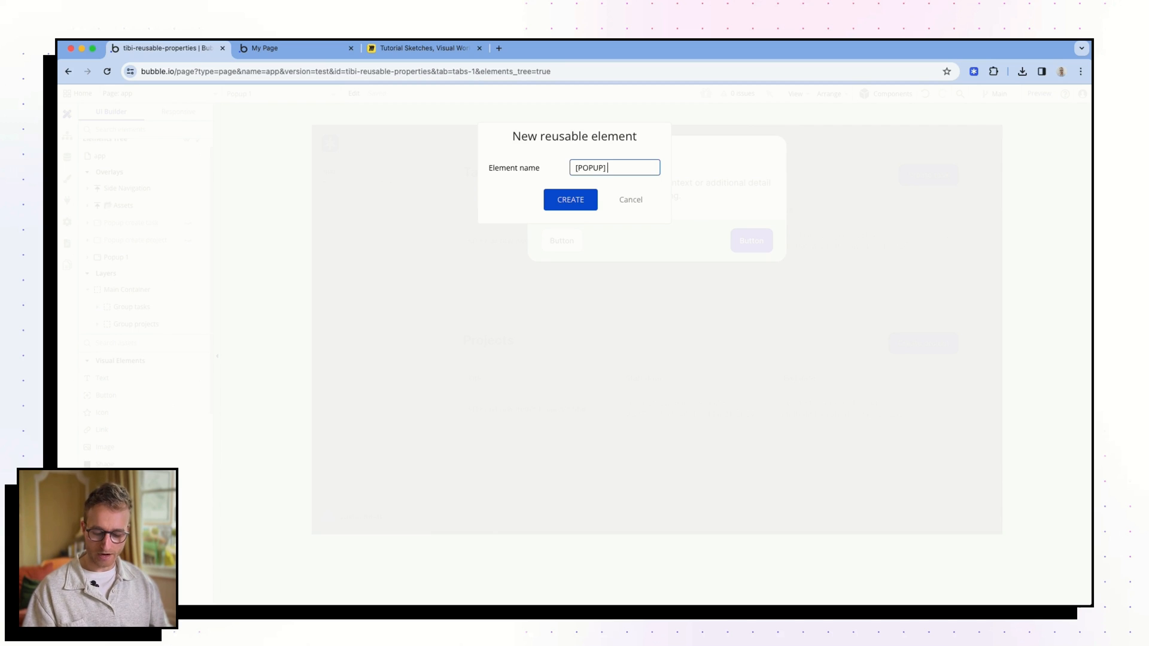
pyautogui.write('POPUP] General')
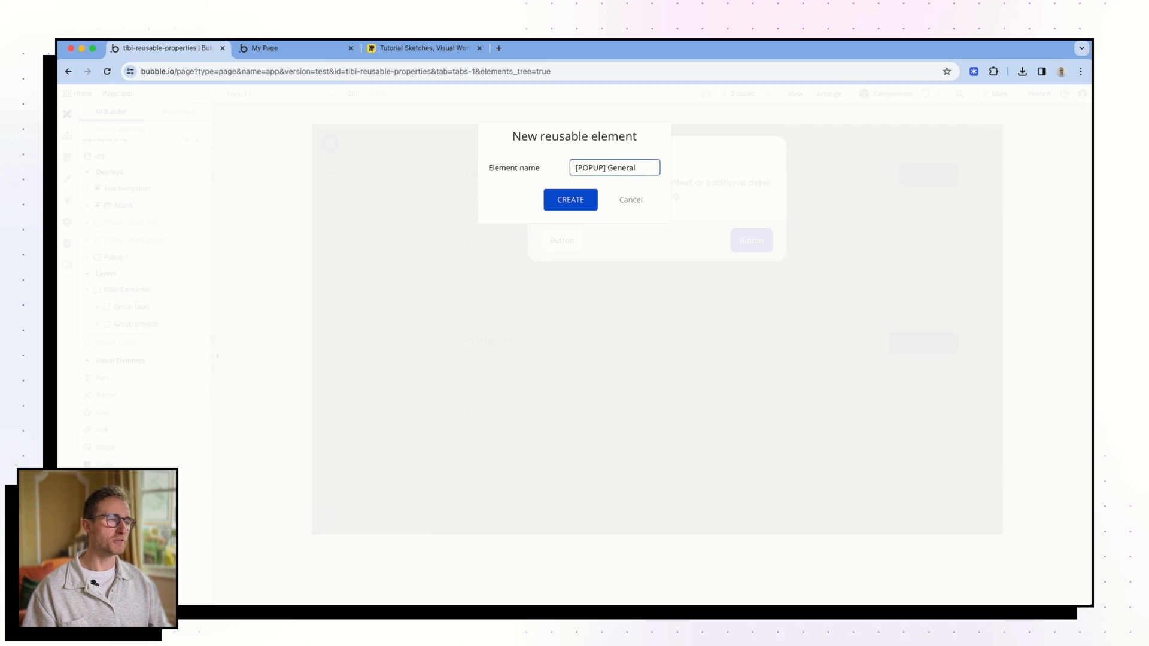
pyautogui.write(' simple')
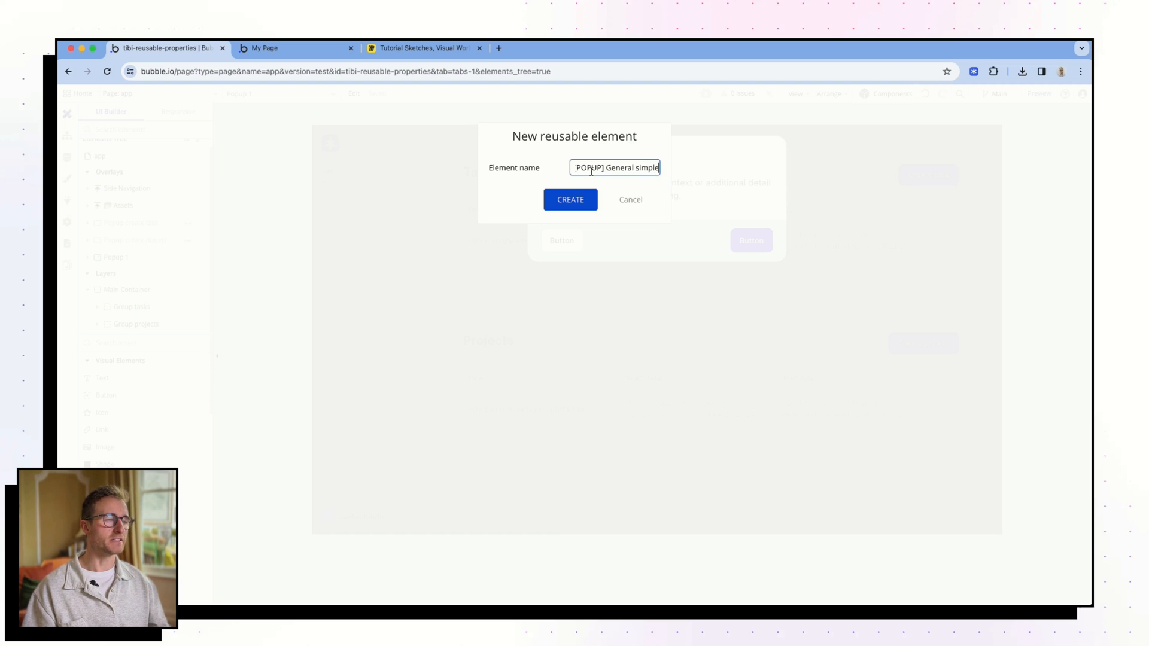
pyautogui.click(583, 198)
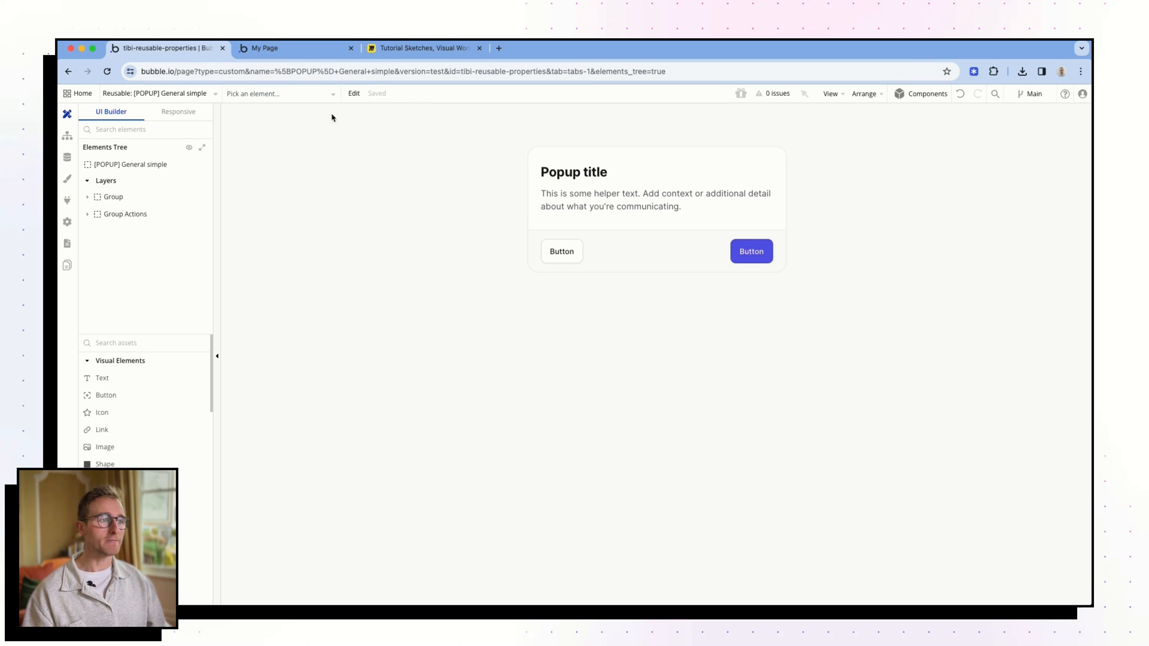
# Step: Switch to the Miro board and shift the popup mockup above Context A toward the right side of the frame
pyautogui.click(422, 48)
pyautogui.scroll(5, 479, 334)
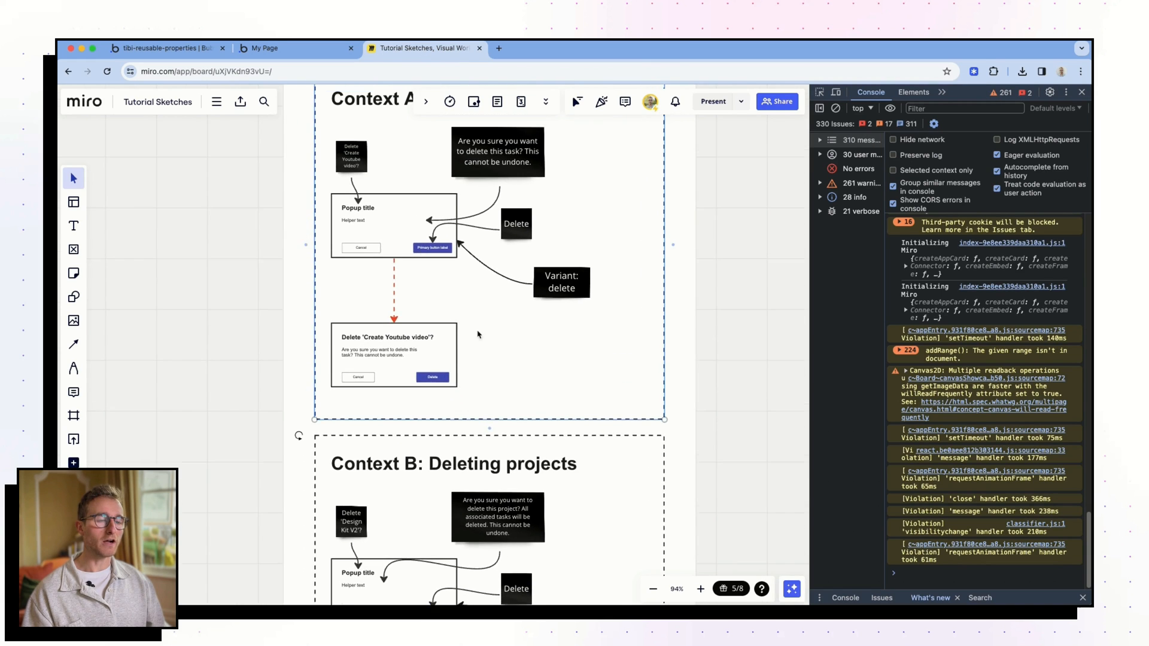
pyautogui.scroll(10, 478, 334)
pyautogui.scroll(3, 393, 333)
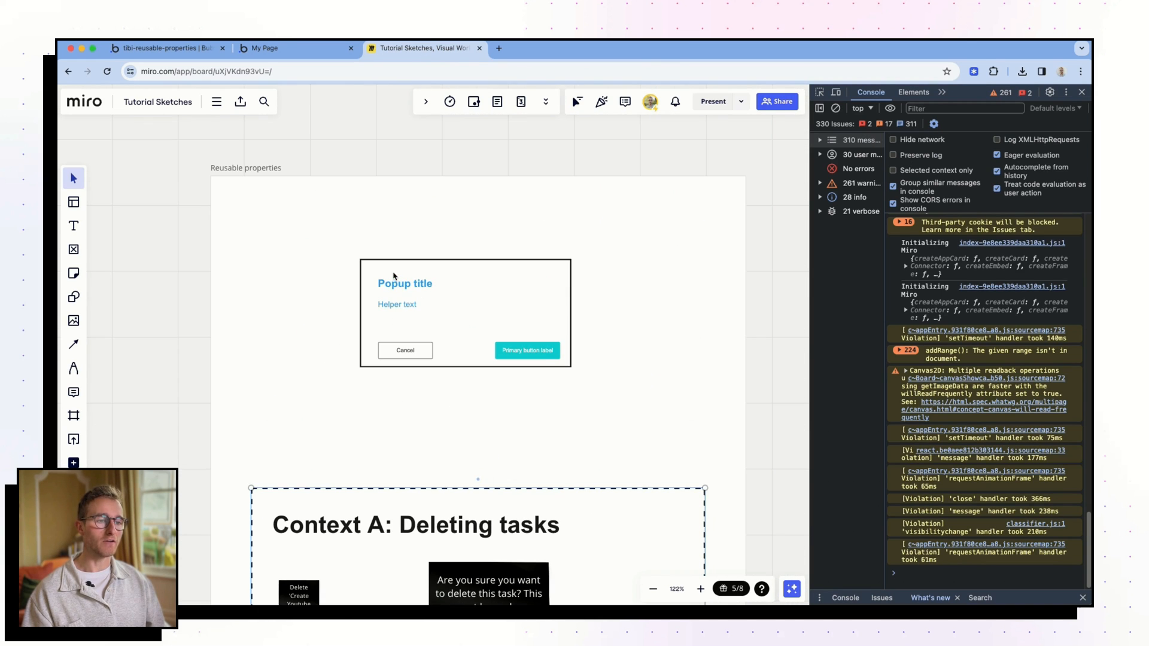
pyautogui.click(413, 305)
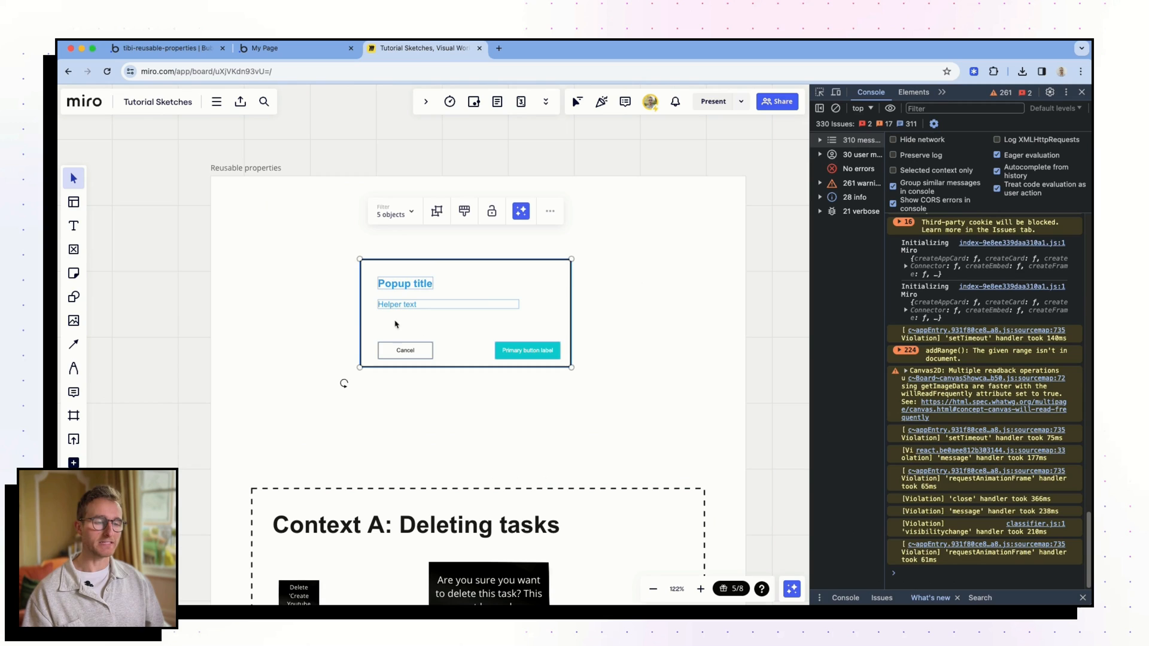
pyautogui.moveTo(527, 337); pyautogui.dragTo(601, 333)
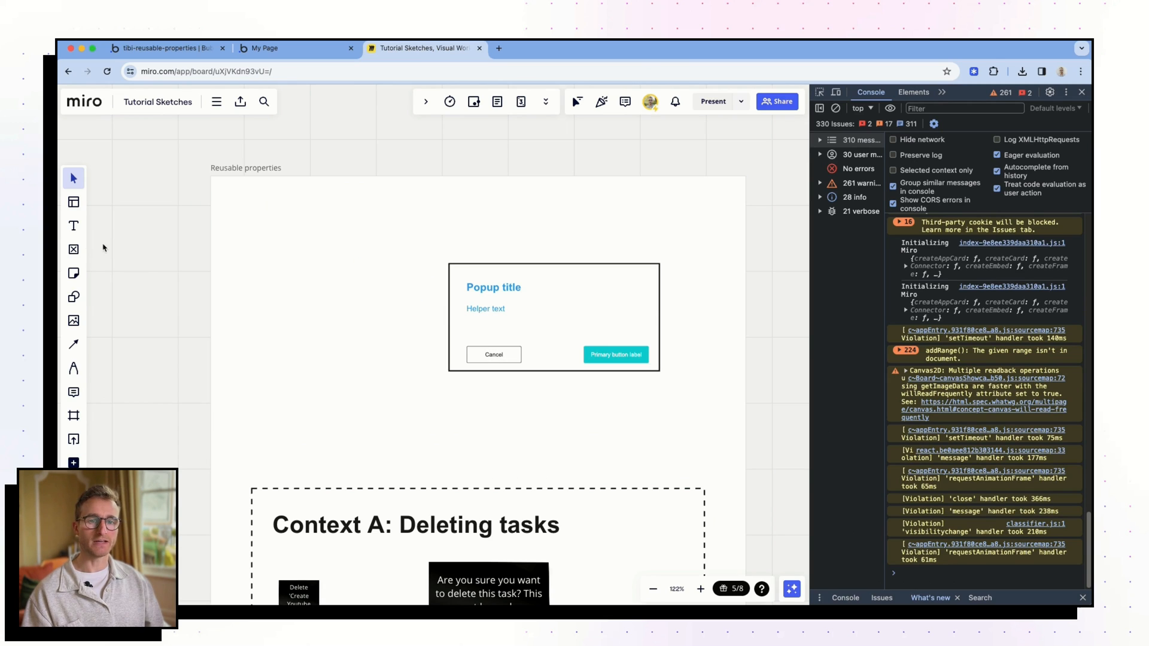
# Step: Draw a rounded dashed box beside the popup mockup, label it "popup title" and duplicate it below
pyautogui.press('r')
pyautogui.moveTo(254, 253); pyautogui.dragTo(384, 274)
pyautogui.write('pop')
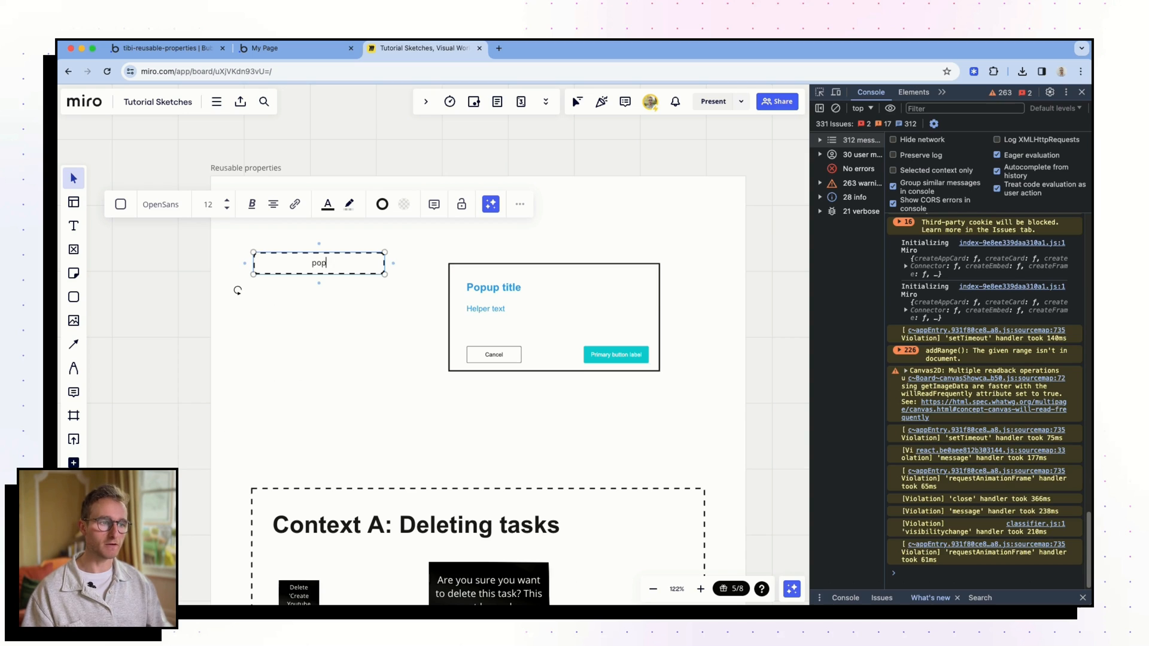
pyautogui.write('up title')
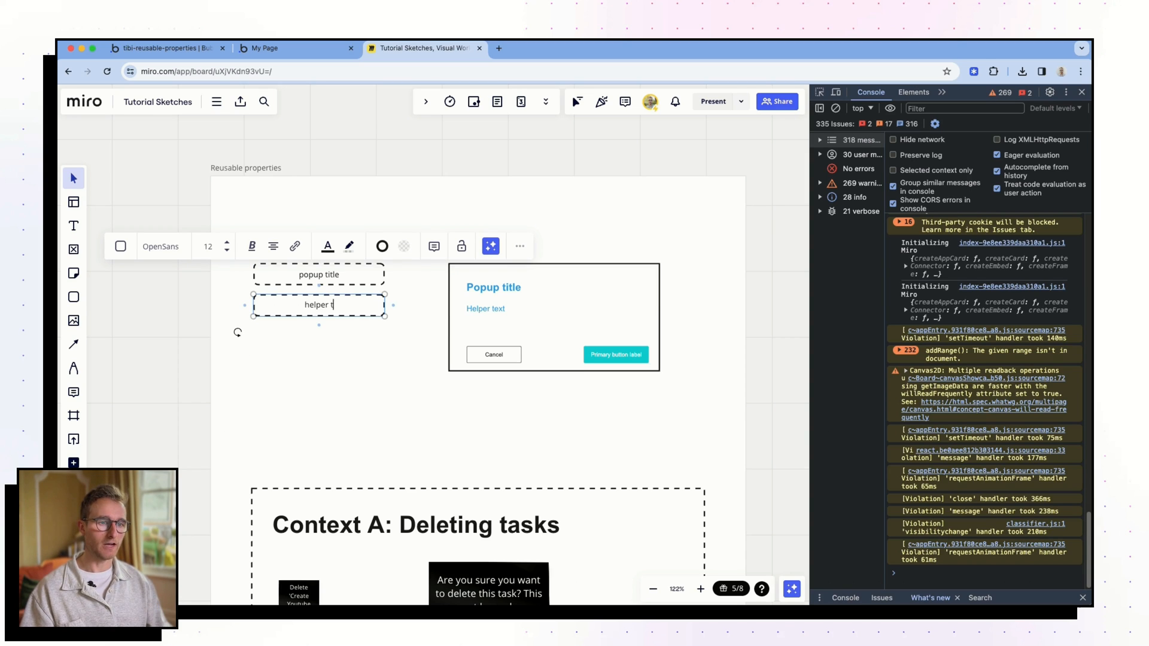
# Step: Label the boxes beneath the "popup title" box "helper text" and "primary button label"
pyautogui.write('ext')
pyautogui.click(344, 326)
pyautogui.write('primary butto')
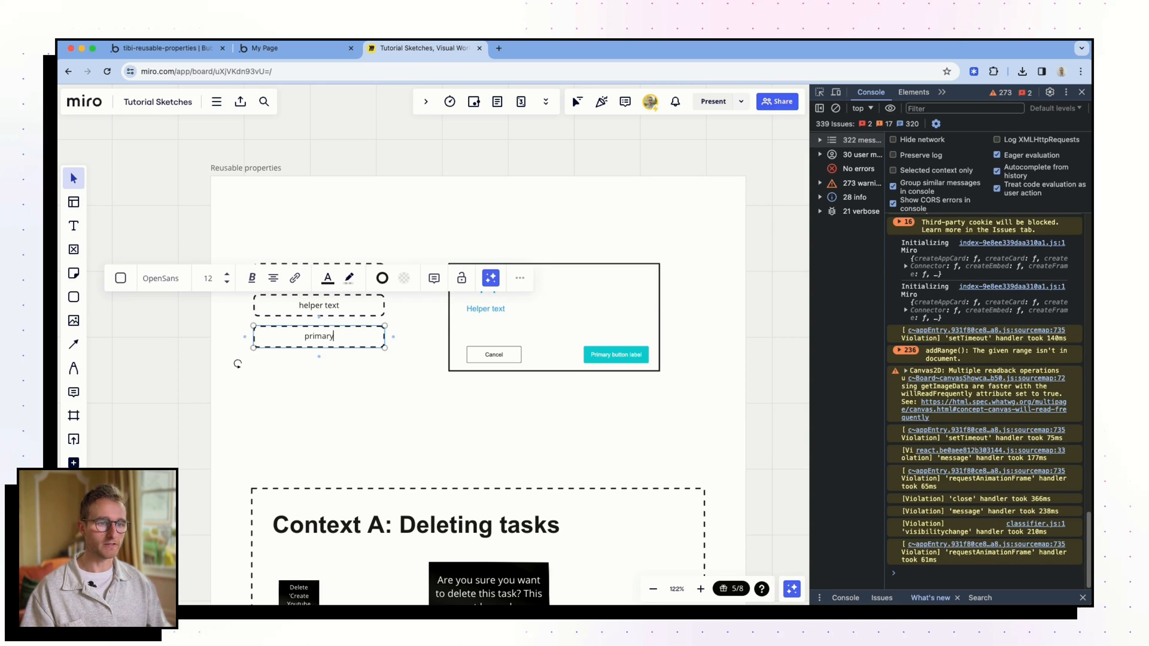
pyautogui.write('n label')
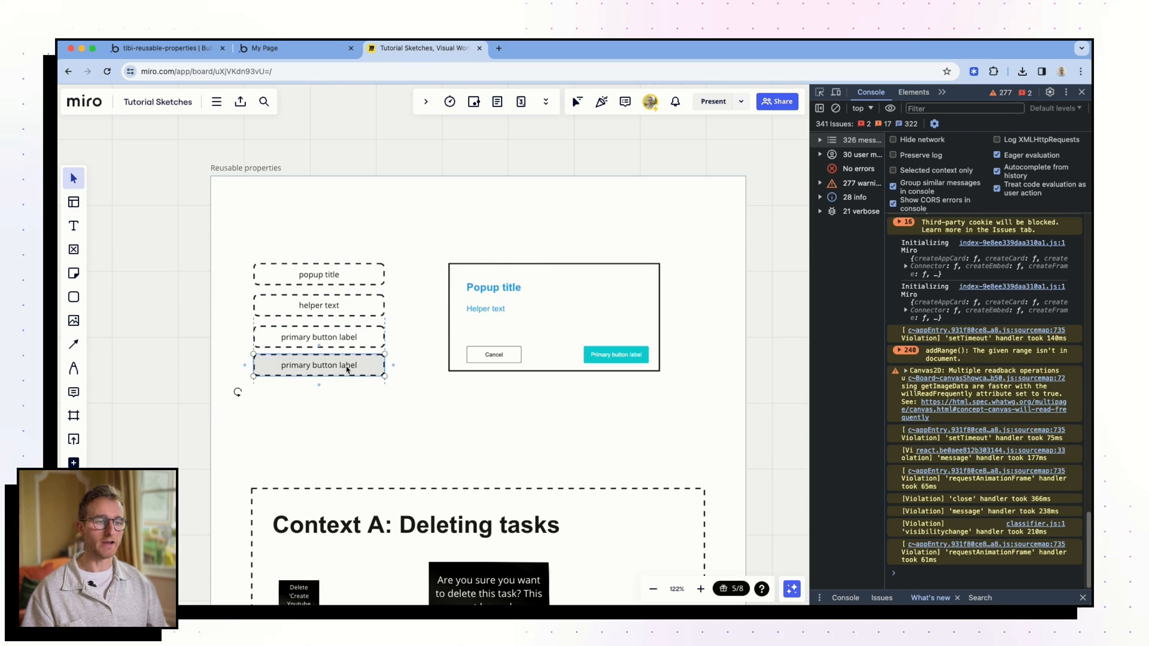
# Step: Relabel the lowest duplicated box in the property list as "variant"
pyautogui.click(345, 365)
pyautogui.tripleClick(346, 365)
pyautogui.write('variant')
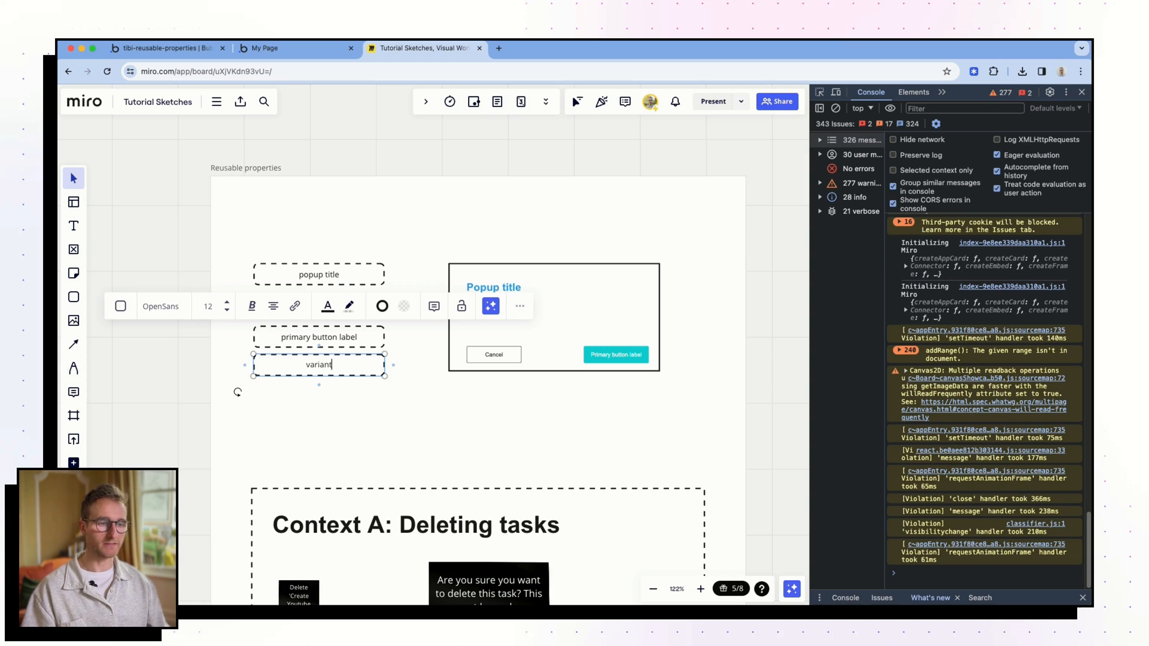
pyautogui.click(412, 411)
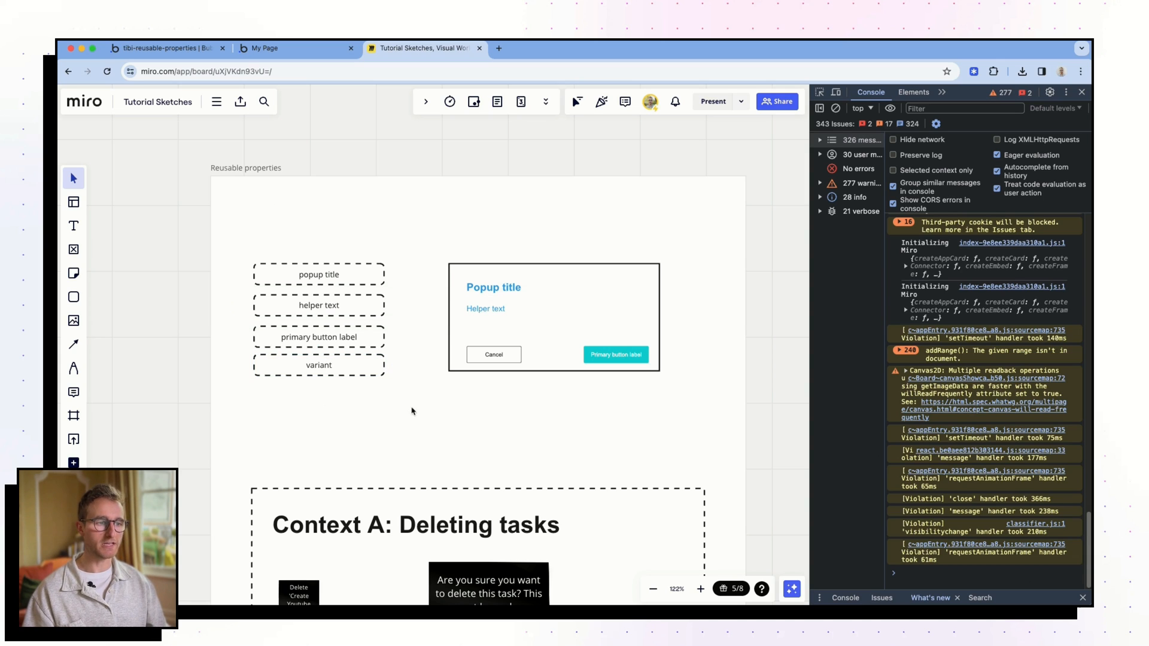
# Step: Move the popup mockup closer to the column of dashed property boxes
pyautogui.click(537, 345)
pyautogui.moveTo(596, 344); pyautogui.dragTo(566, 344)
pyautogui.click(537, 392)
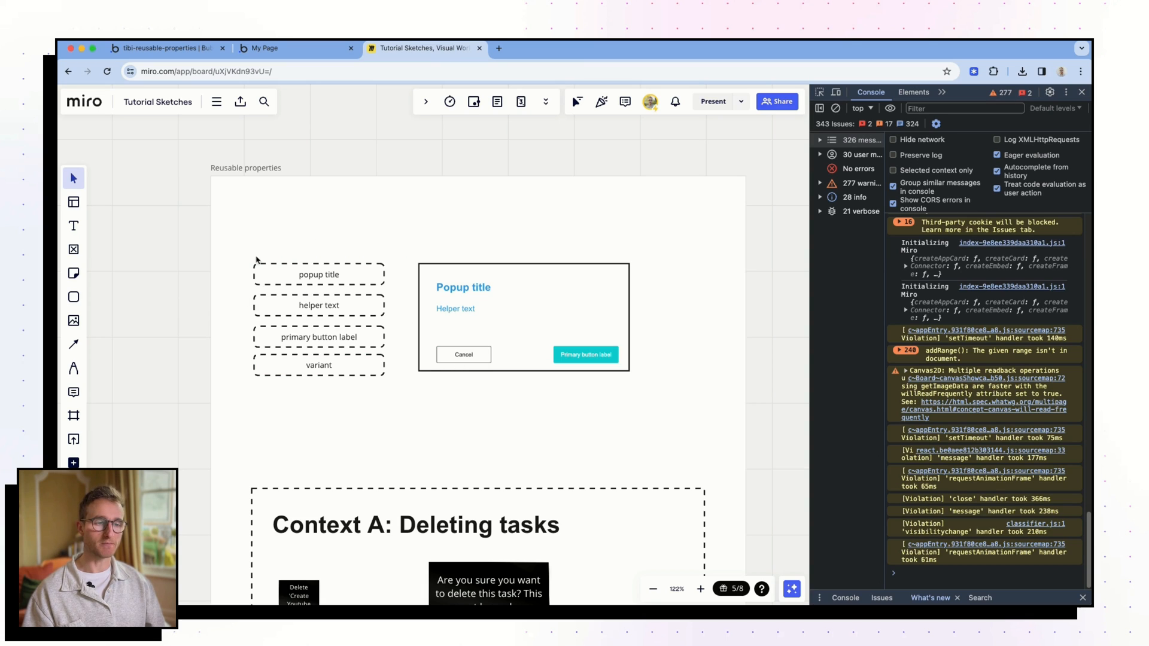
# Step: Review the four property boxes and compare them with the Context A and Context B popup examples on the board
pyautogui.click(319, 277)
pyautogui.click(325, 305)
pyautogui.click(331, 345)
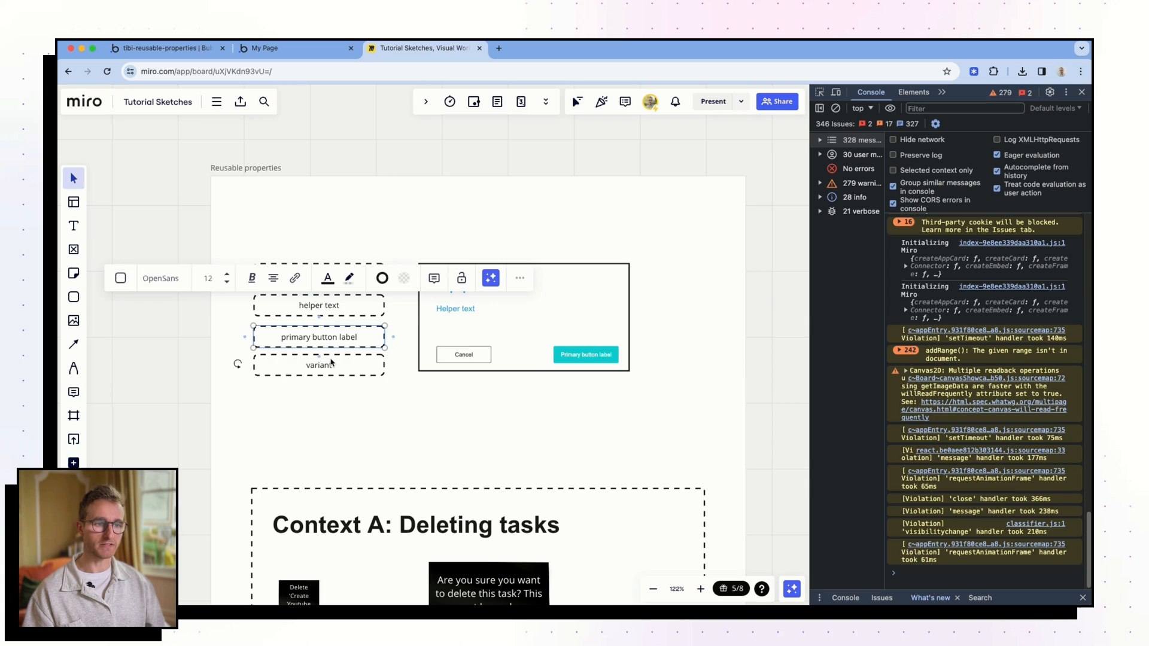
pyautogui.click(332, 363)
pyautogui.scroll(-5, 384, 413)
pyautogui.scroll(-8, 384, 413)
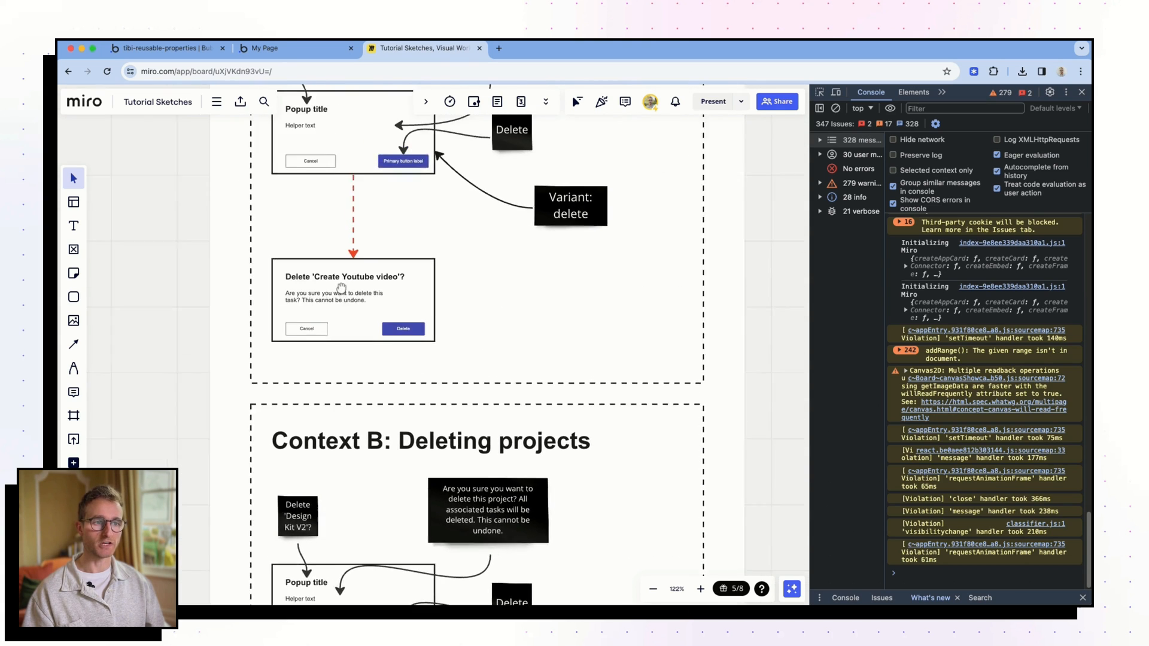
pyautogui.scroll(5, 364, 333)
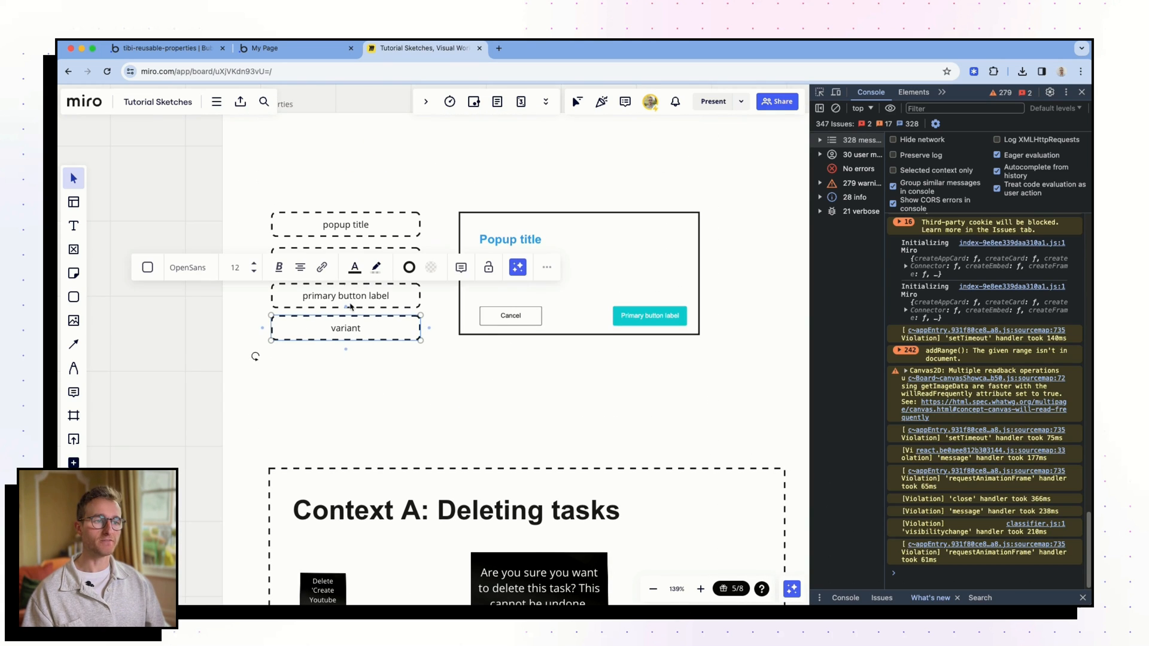
pyautogui.click(436, 208)
# Step: Switch to the Bubble editor and add a "title" property to the popup with input type Dynamic value and field type text
pyautogui.click(192, 48)
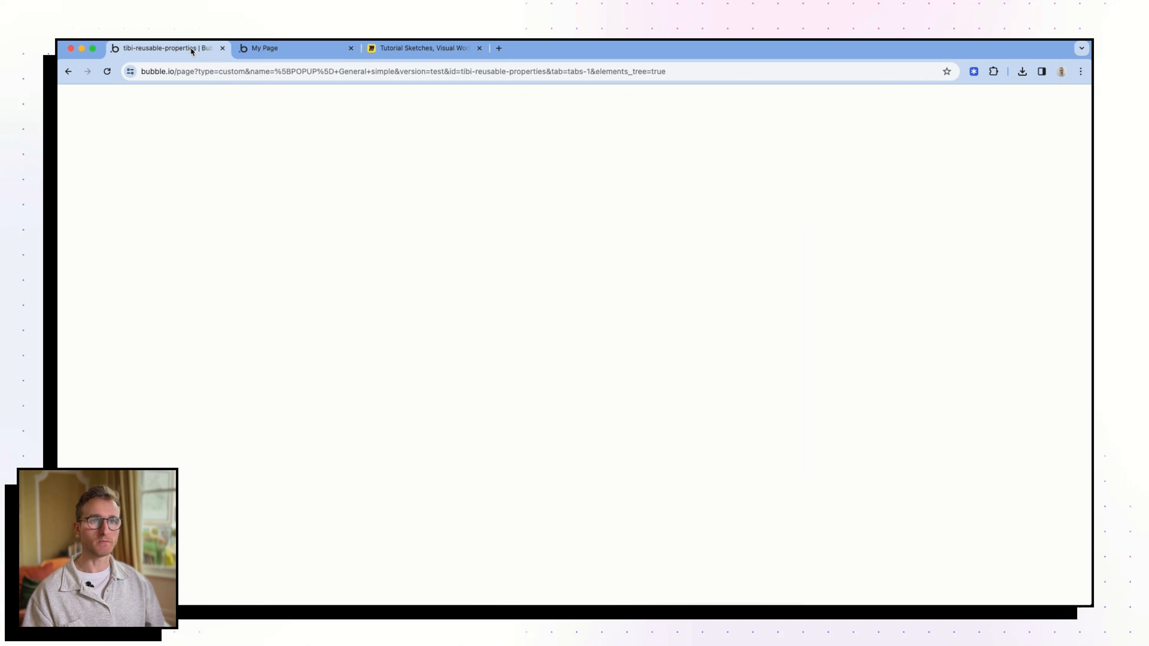
pyautogui.moveTo(279, 221); pyautogui.dragTo(342, 208)
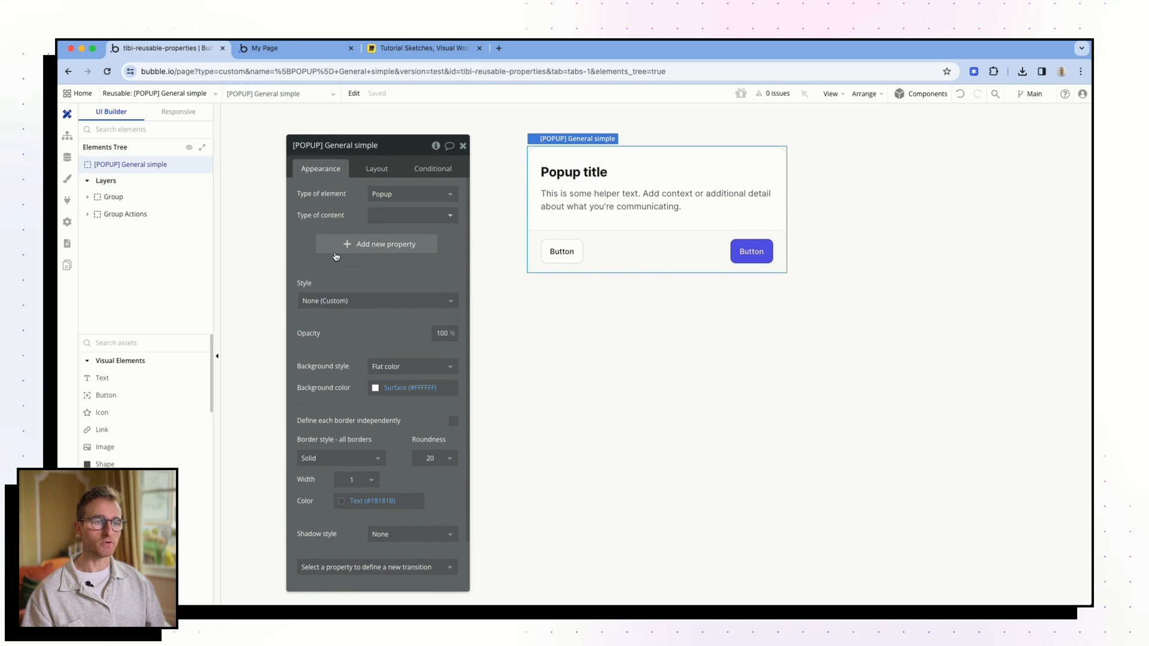
pyautogui.click(366, 245)
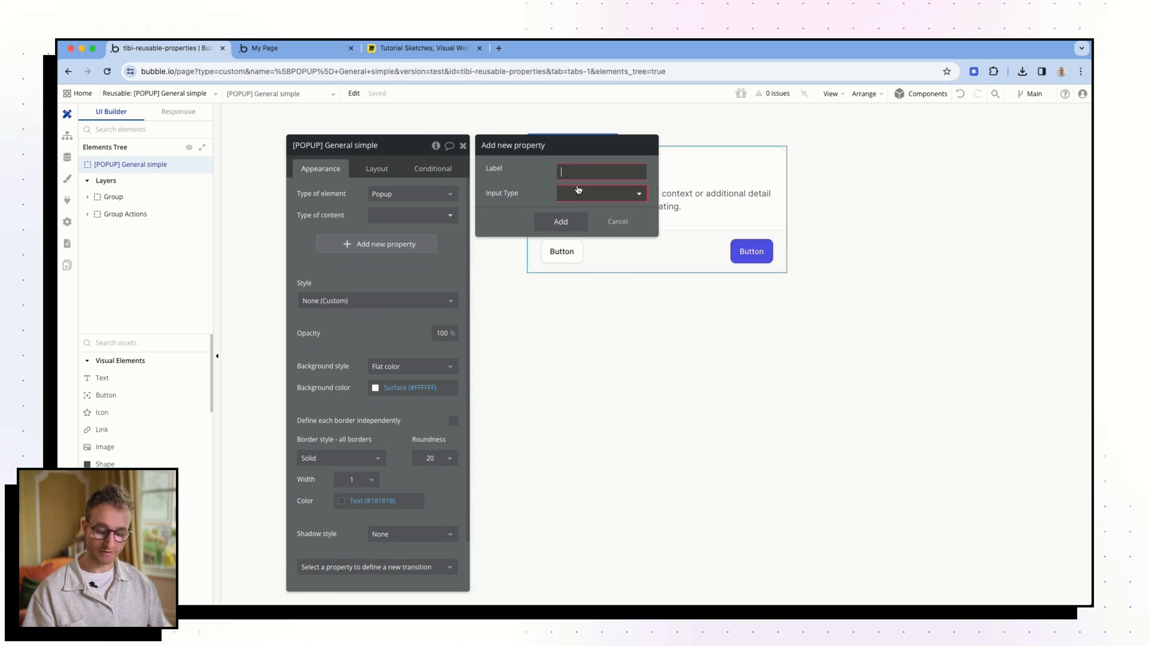
pyautogui.write('title')
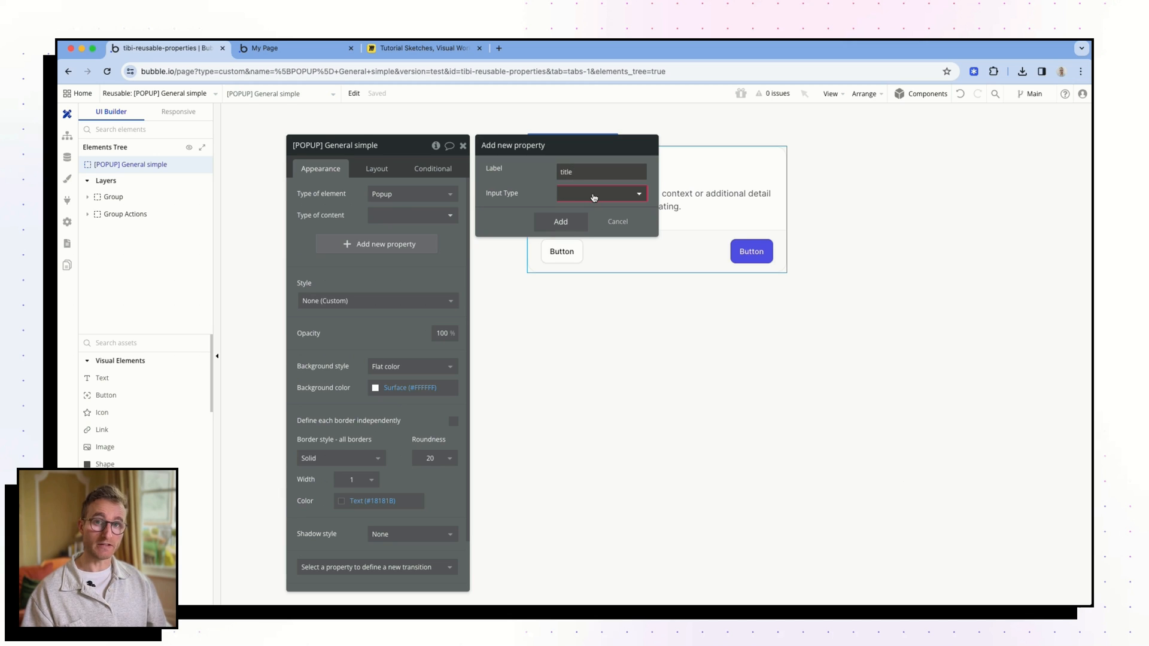
pyautogui.click(594, 197)
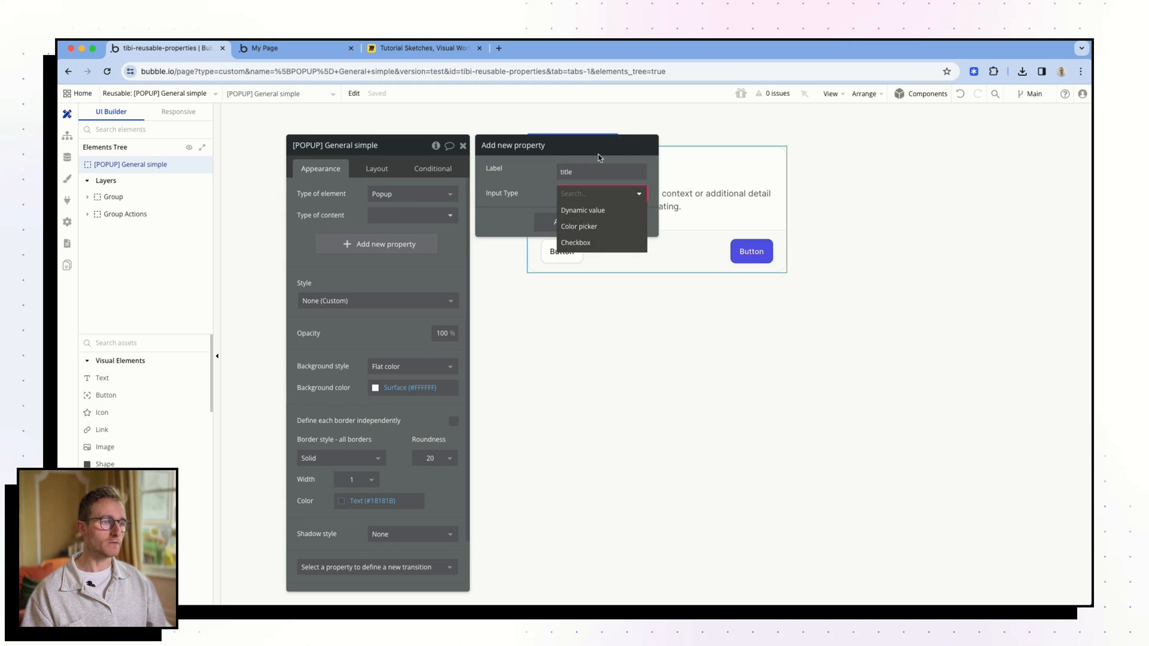
pyautogui.click(614, 215)
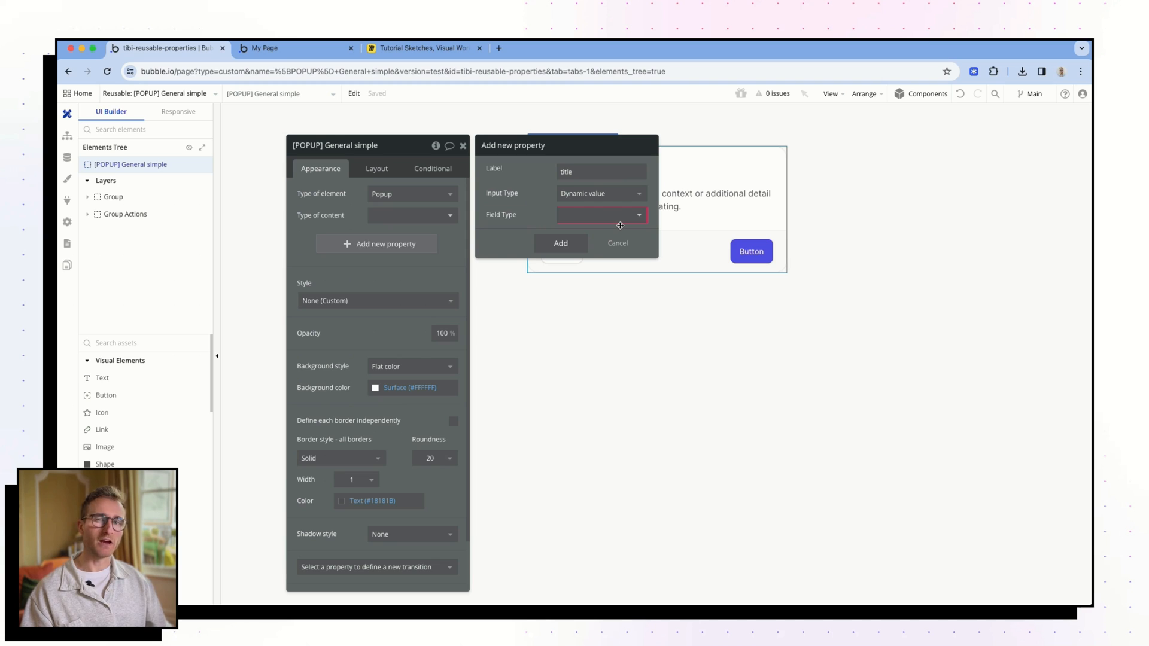
pyautogui.click(617, 218)
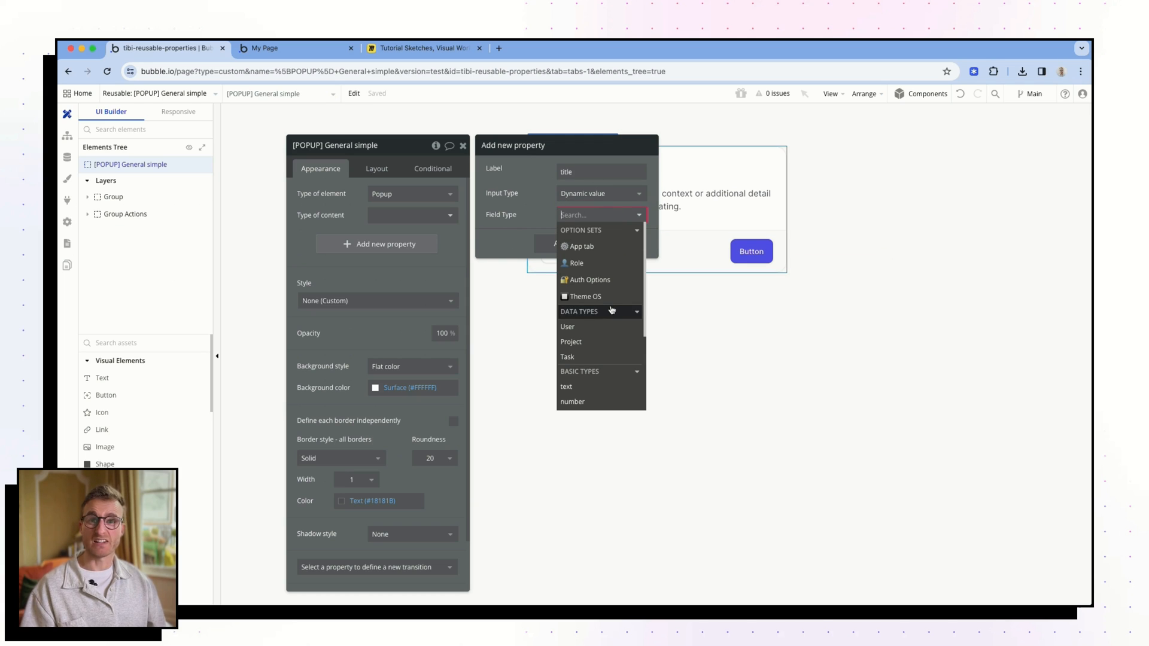
pyautogui.write('tex')
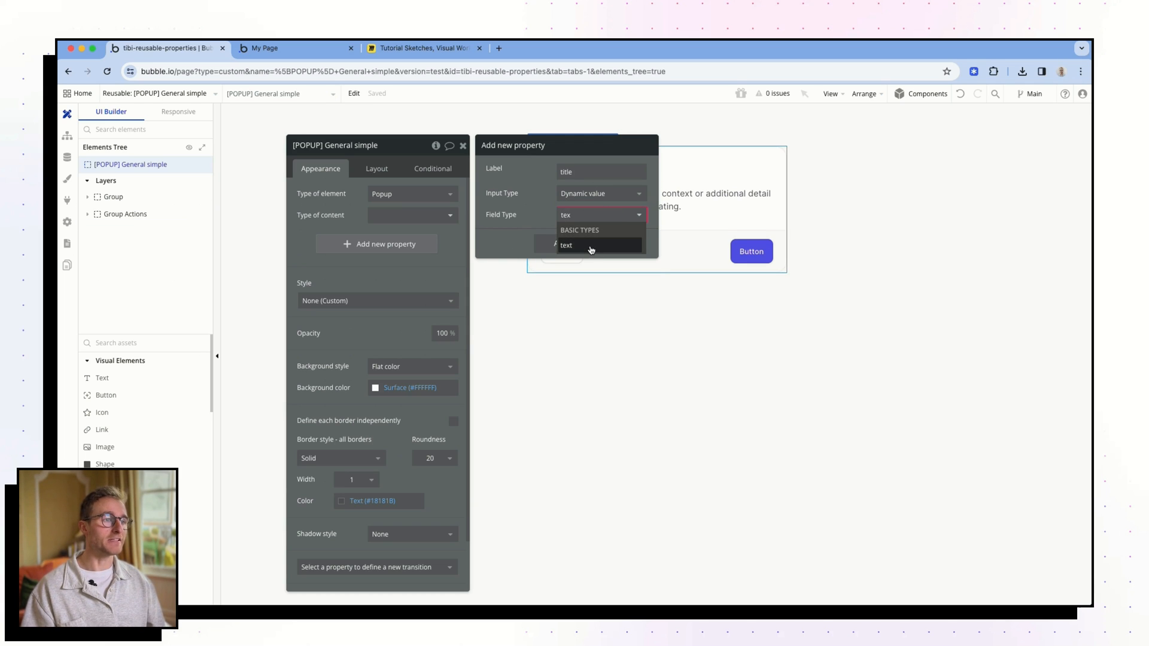
pyautogui.click(591, 247)
pyautogui.click(561, 322)
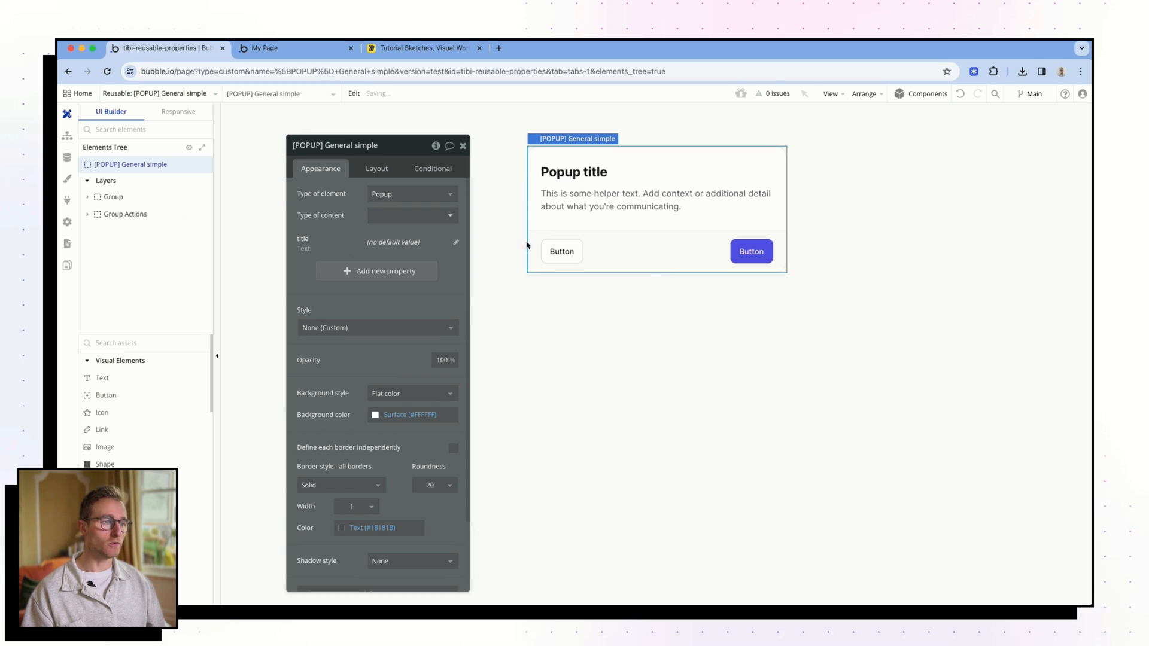
# Step: Examine the field types offered for a dynamic value using a throwaway "ss" property, and cancel it
pyautogui.click(456, 244)
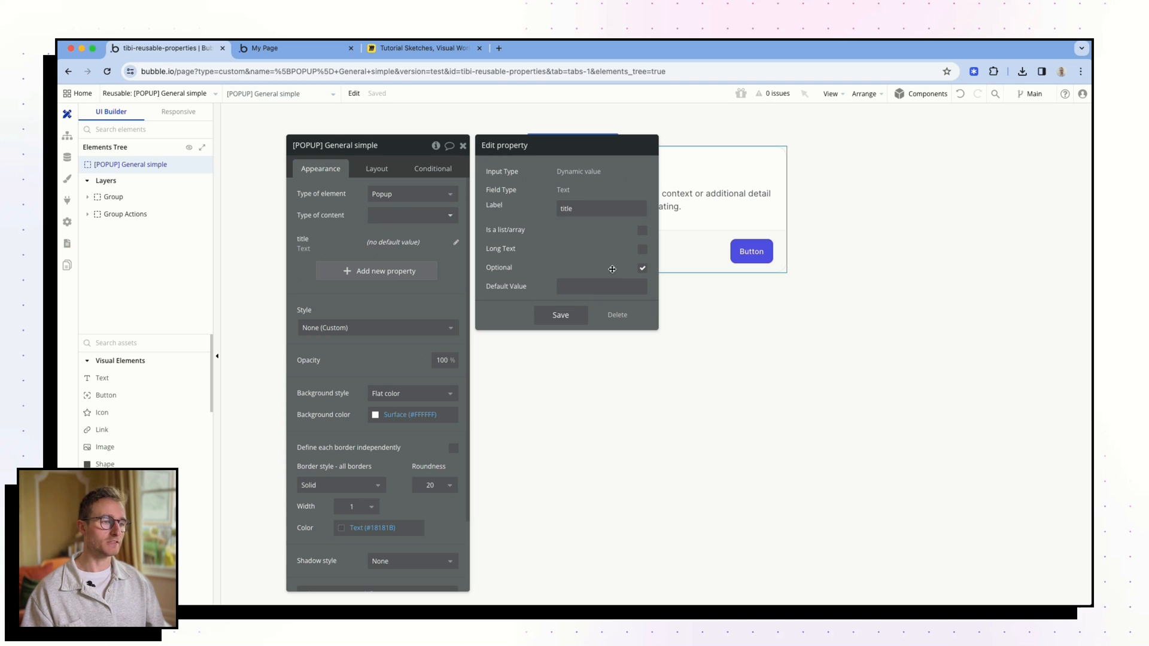
pyautogui.click(375, 268)
pyautogui.click(395, 270)
pyautogui.click(581, 173)
pyautogui.write('ss')
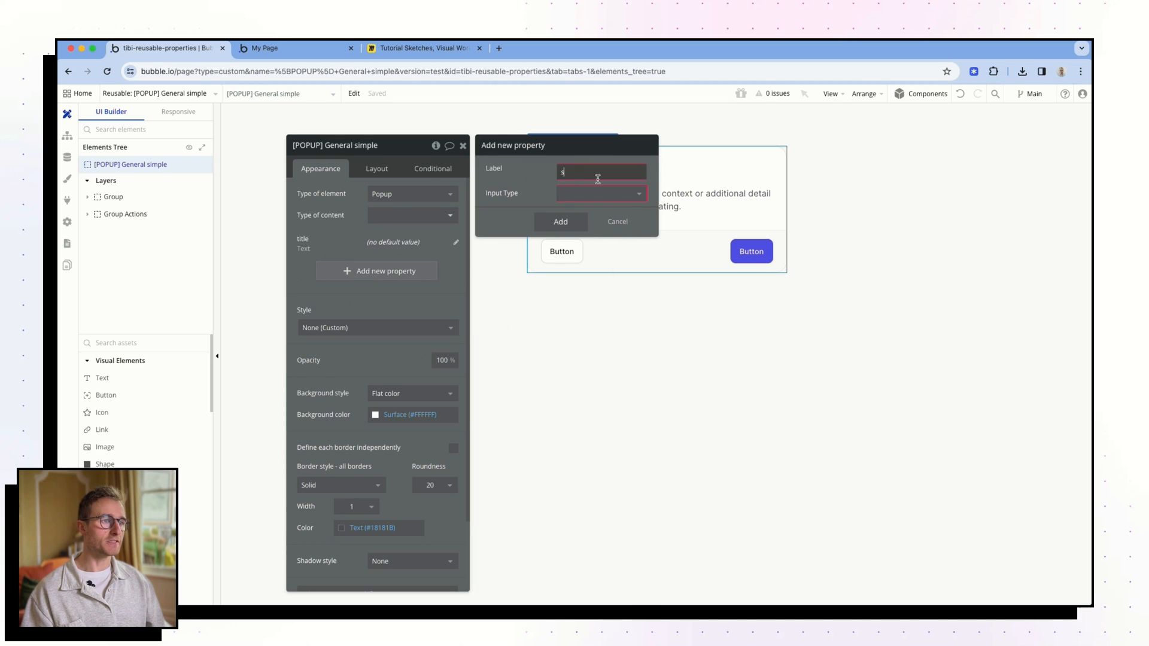
pyautogui.click(594, 195)
pyautogui.click(592, 208)
pyautogui.click(590, 214)
pyautogui.scroll(-3, 594, 308)
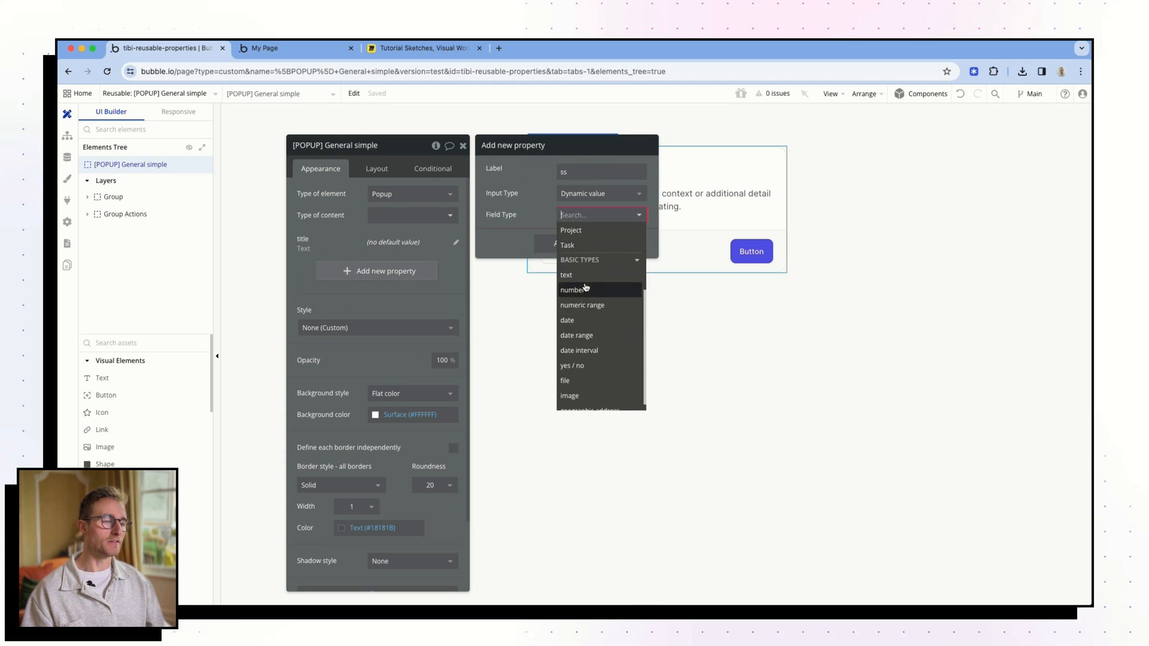
pyautogui.scroll(1, 595, 338)
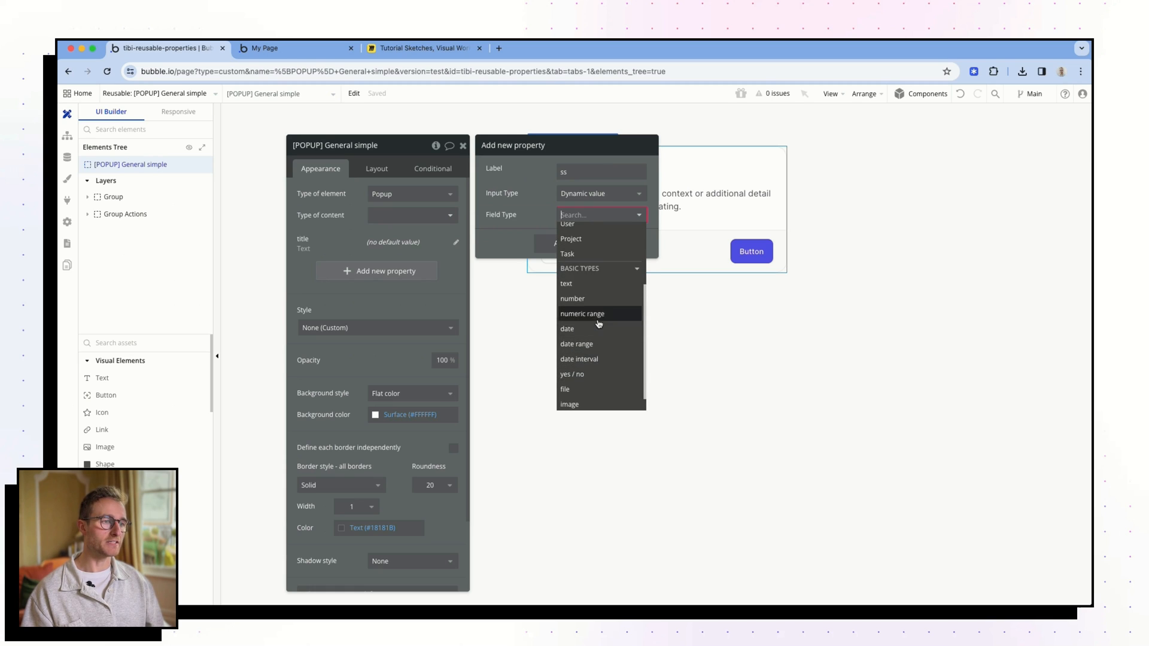
pyautogui.scroll(1, 597, 340)
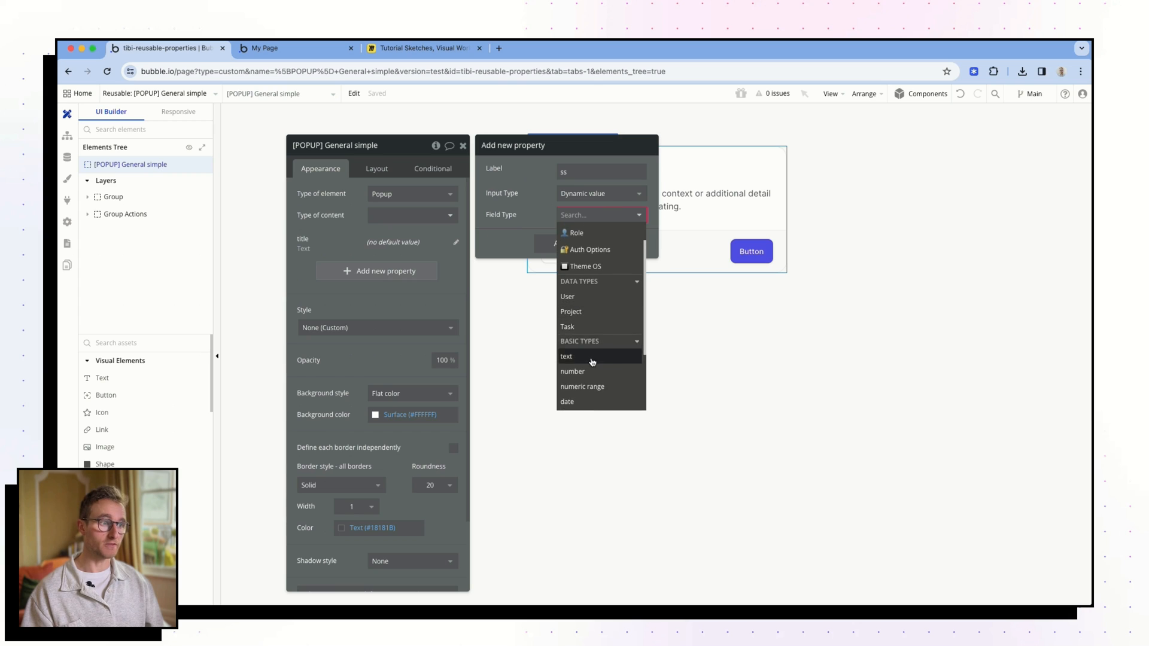
pyautogui.scroll(-1, 599, 362)
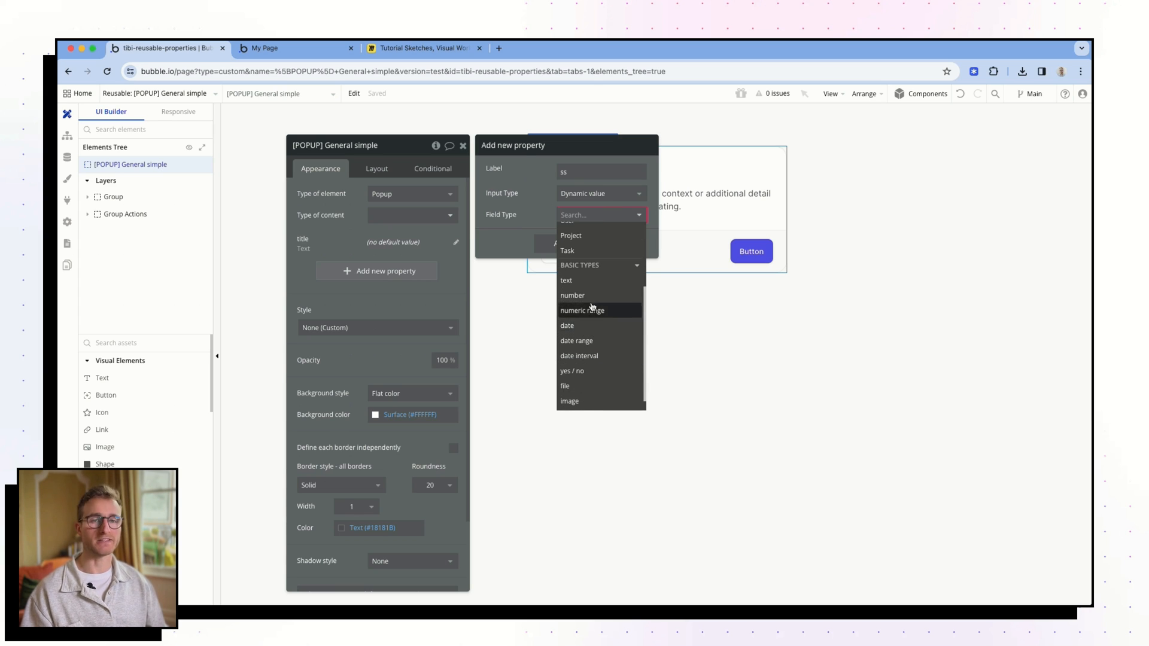
pyautogui.scroll(1, 591, 311)
pyautogui.scroll(1, 590, 312)
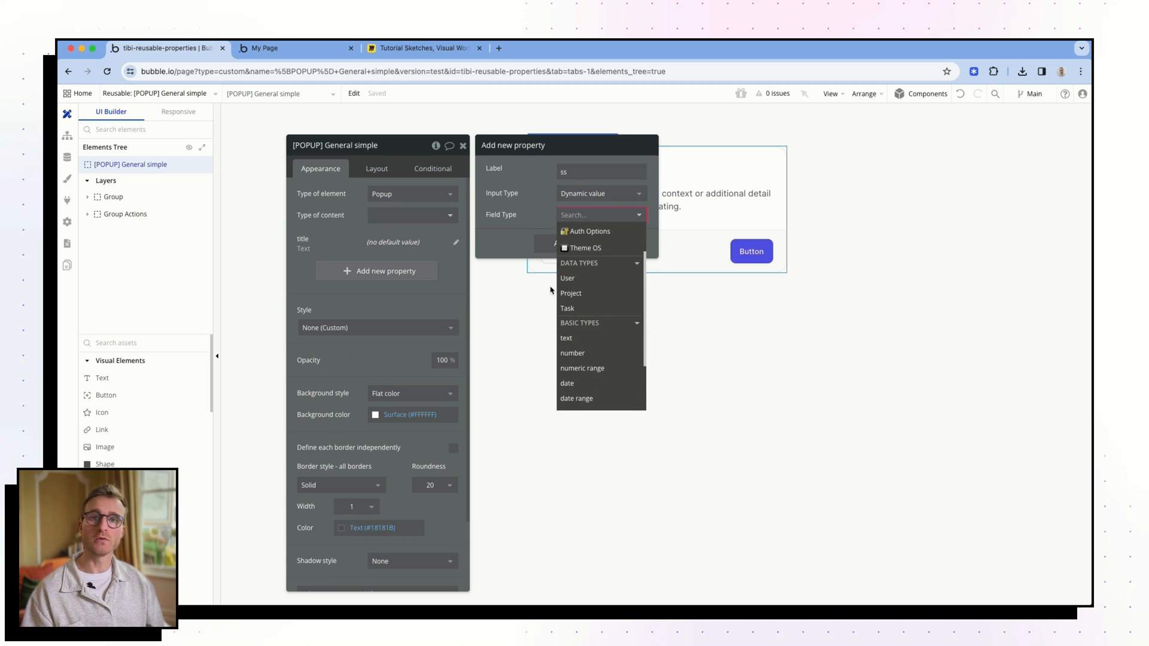
pyautogui.scroll(2, 589, 281)
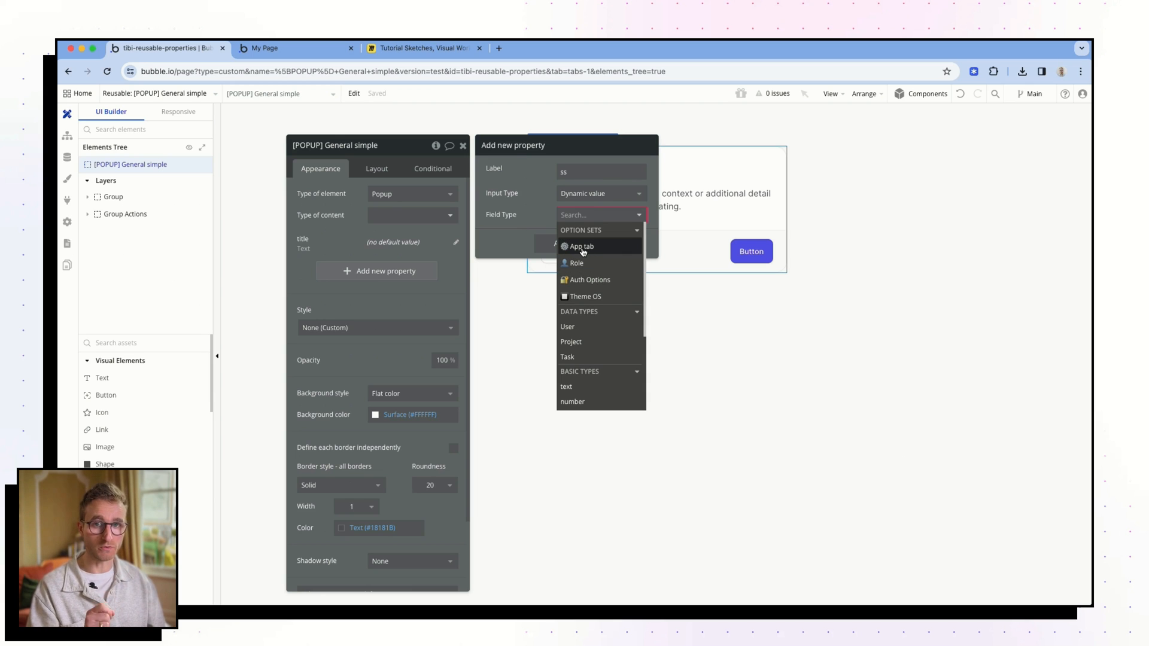
pyautogui.click(545, 216)
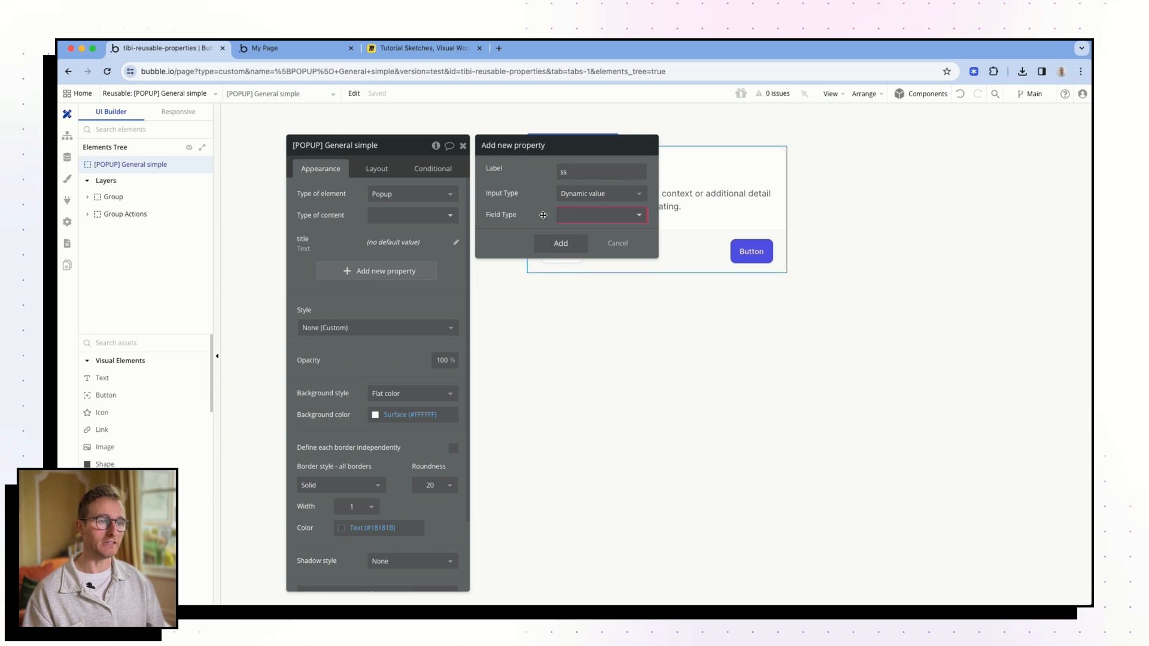
pyautogui.click(615, 244)
# Step: Try Long Text on the "title" property but leave it off, turn off Optional and save the property
pyautogui.click(455, 245)
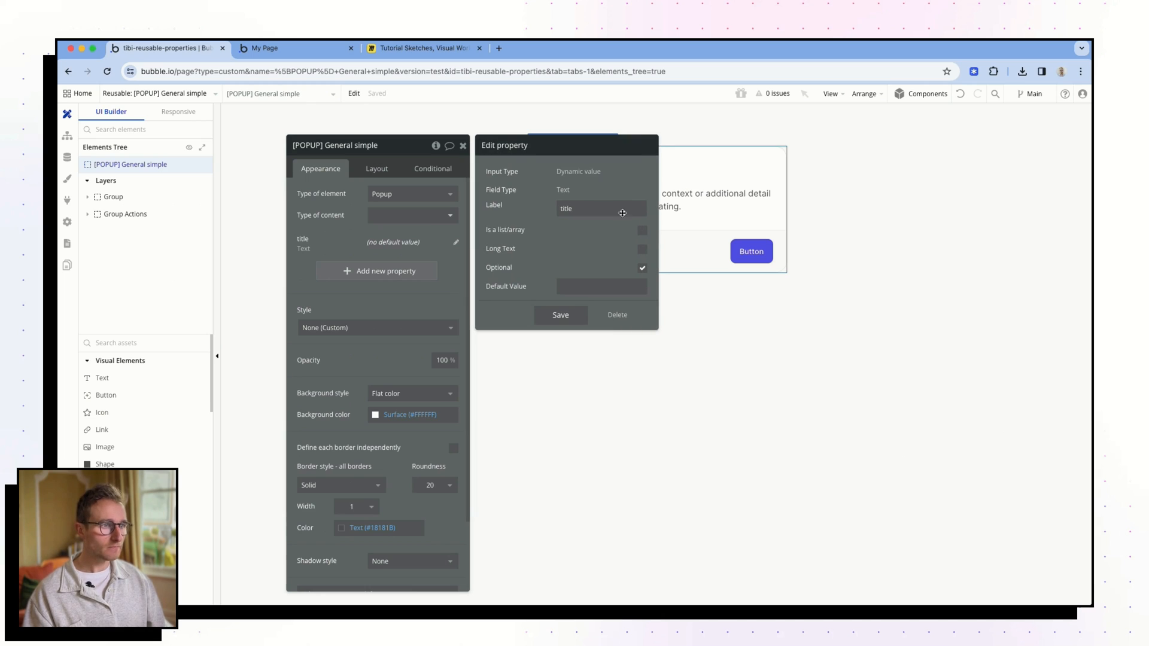
pyautogui.click(644, 254)
pyautogui.click(621, 302)
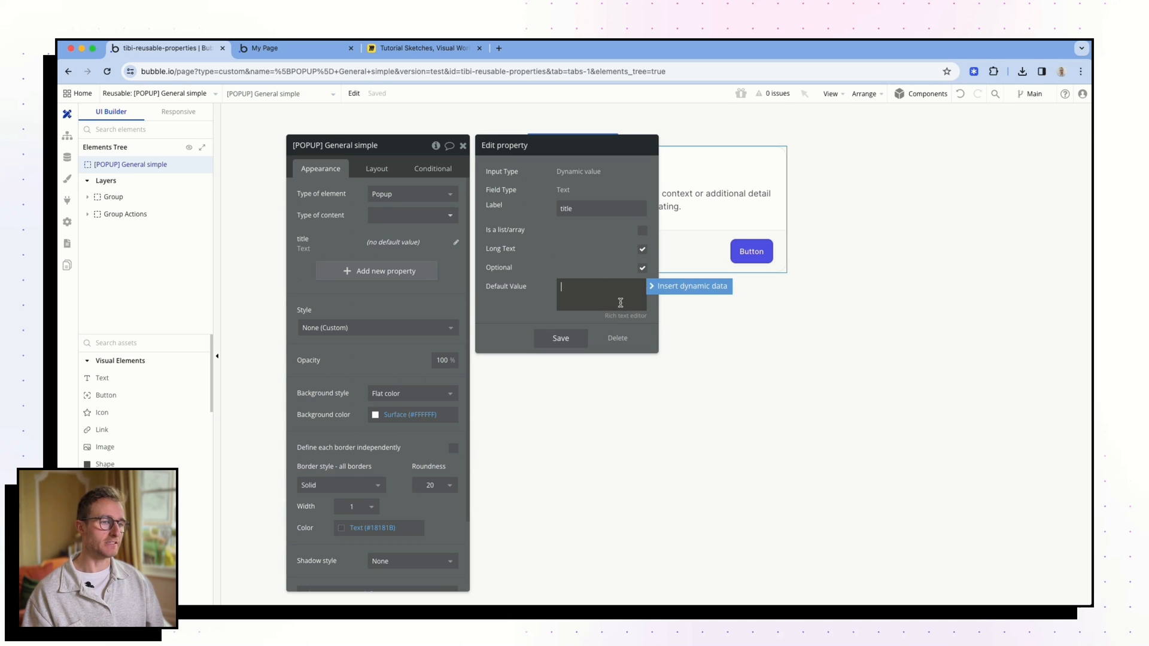
pyautogui.click(642, 251)
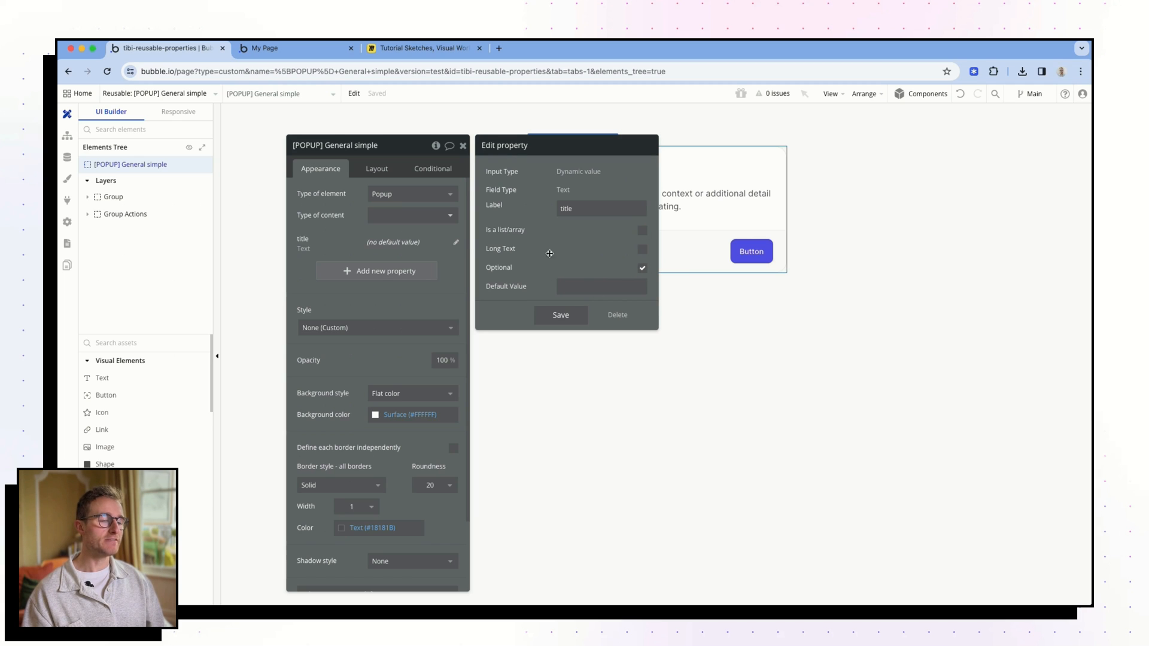
pyautogui.click(588, 285)
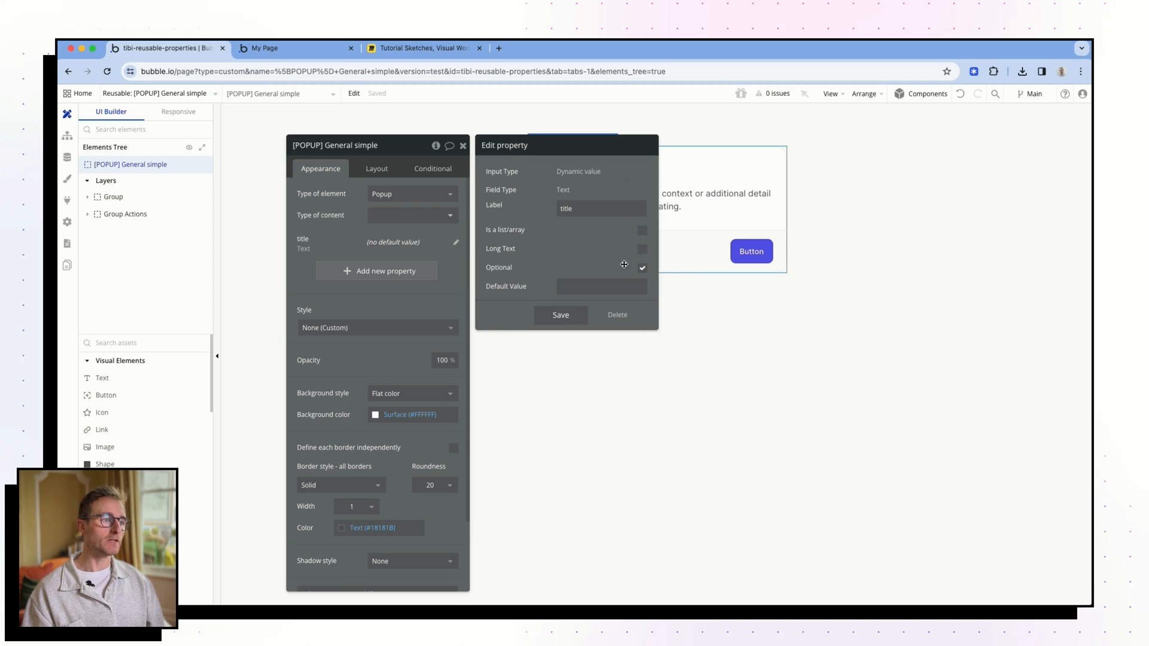
pyautogui.click(643, 267)
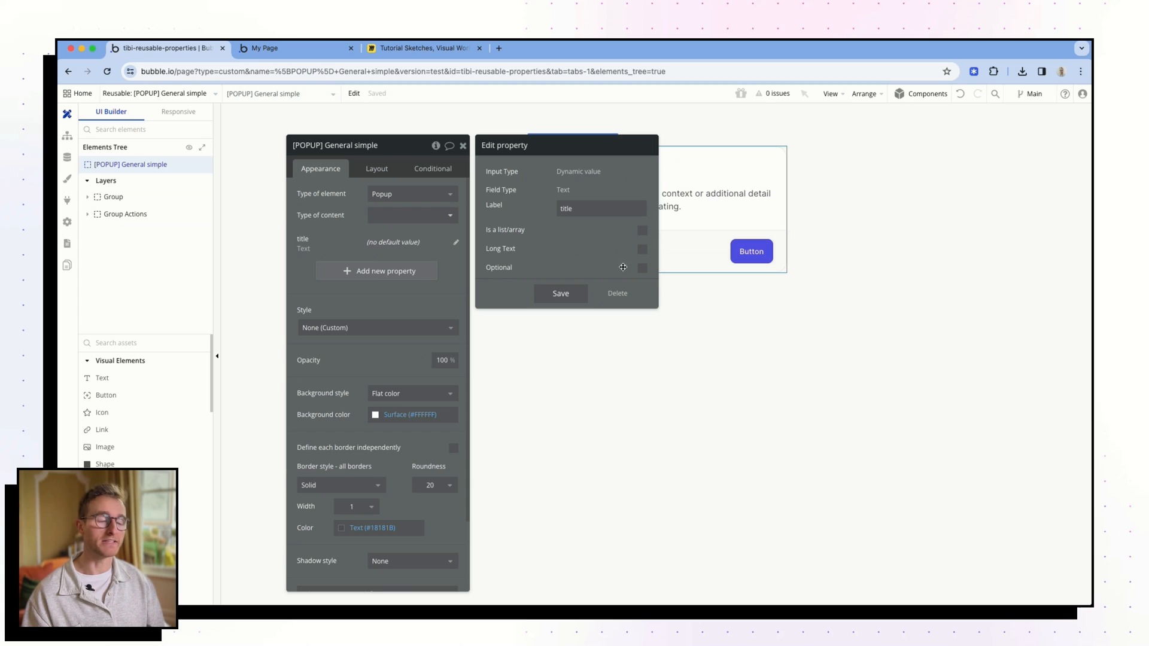
pyautogui.click(560, 294)
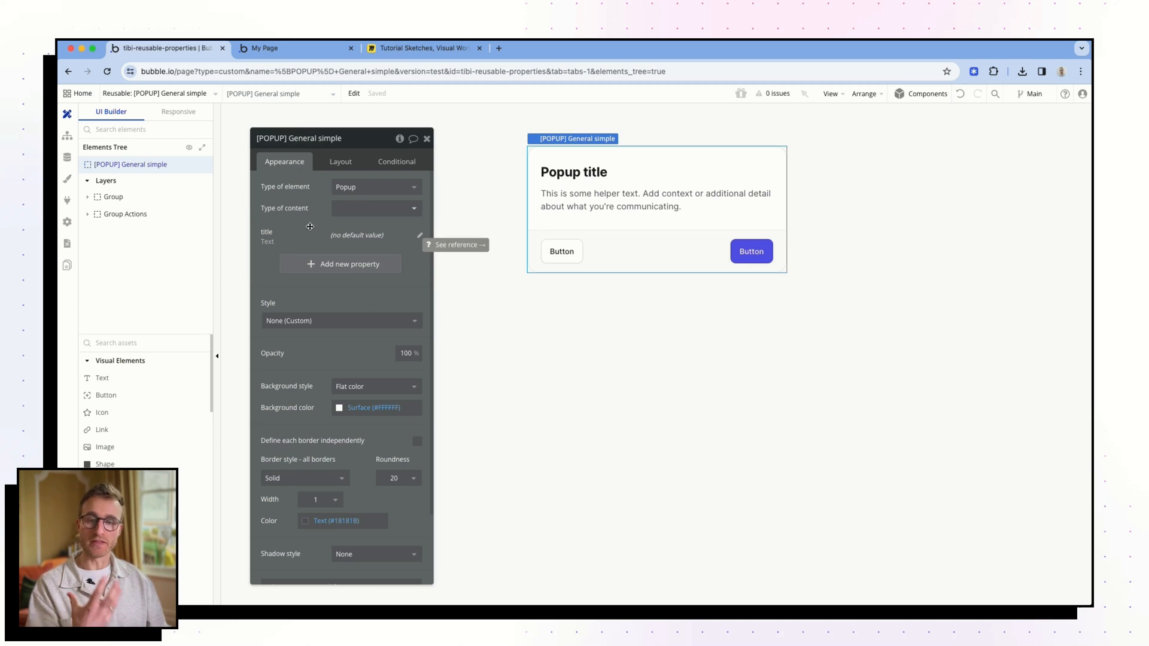
# Step: Replace the static text of the "Popup title" heading with a dynamic data expression
pyautogui.click(589, 172)
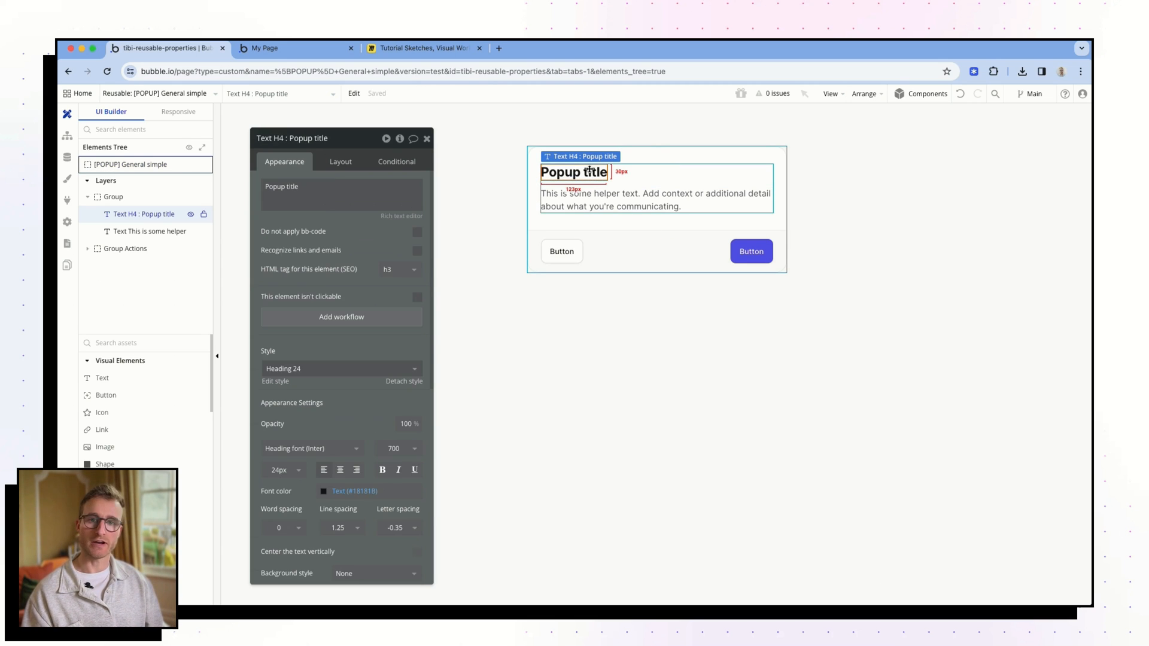
pyautogui.click(320, 192)
pyautogui.moveTo(319, 191)
pyautogui.mouseDown()
pyautogui.moveTo(266, 187)
pyautogui.moveTo(339, 198)
pyautogui.mouseUp()
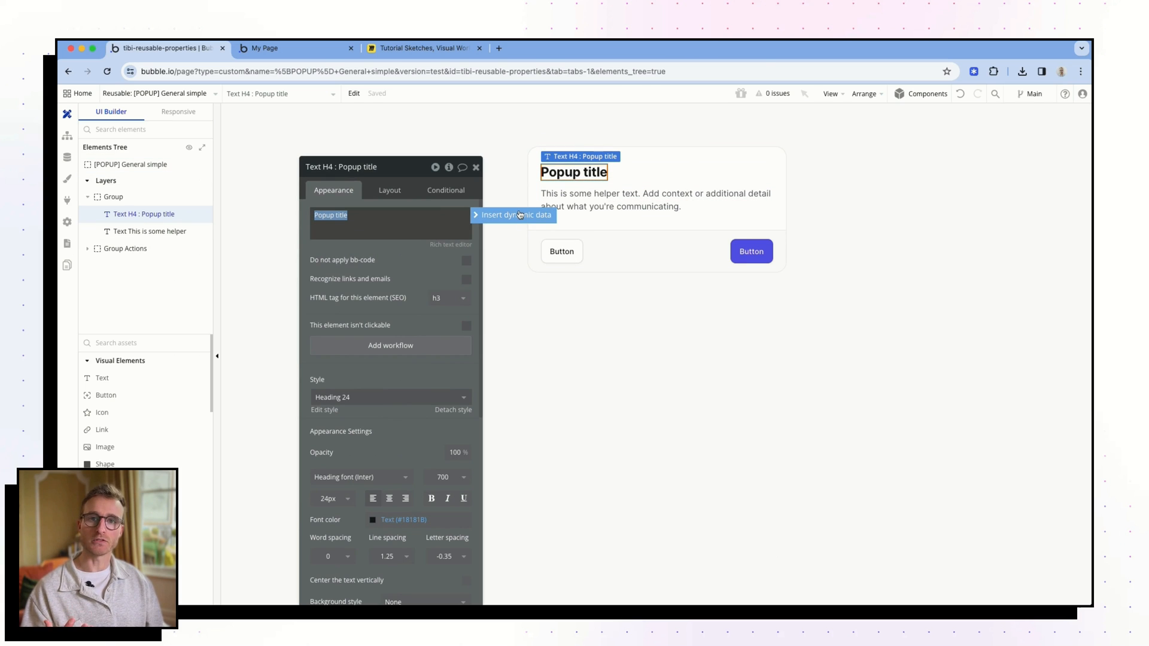
pyautogui.click(520, 215)
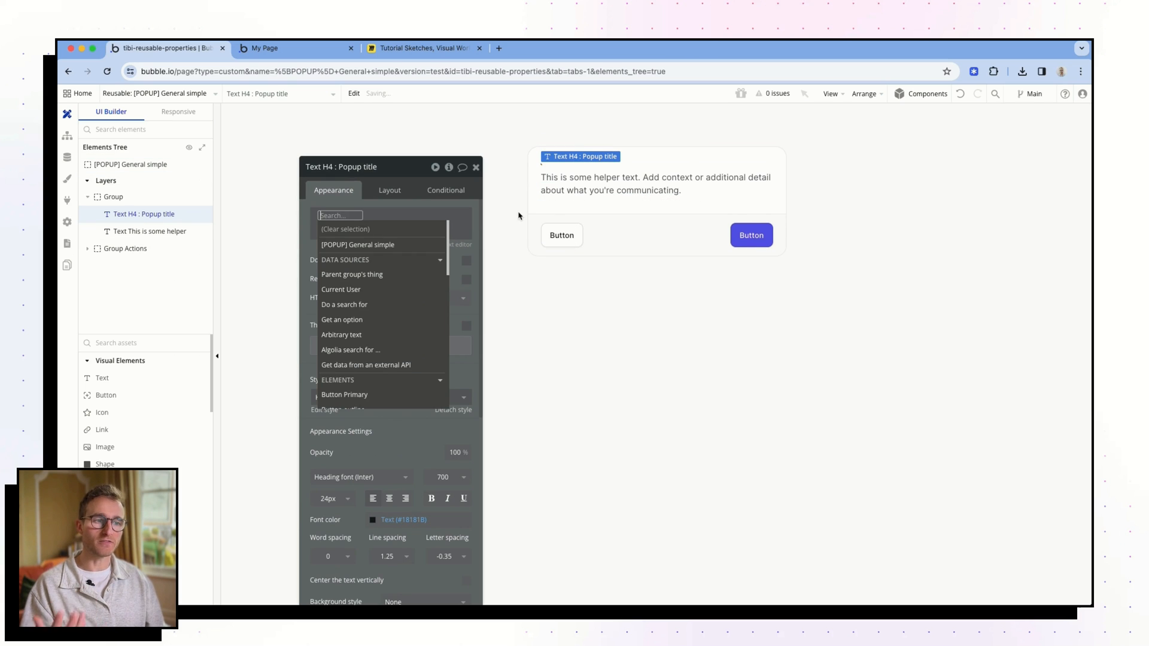
# Step: Try Current User as the heading's data source and clear that expression
pyautogui.click(378, 294)
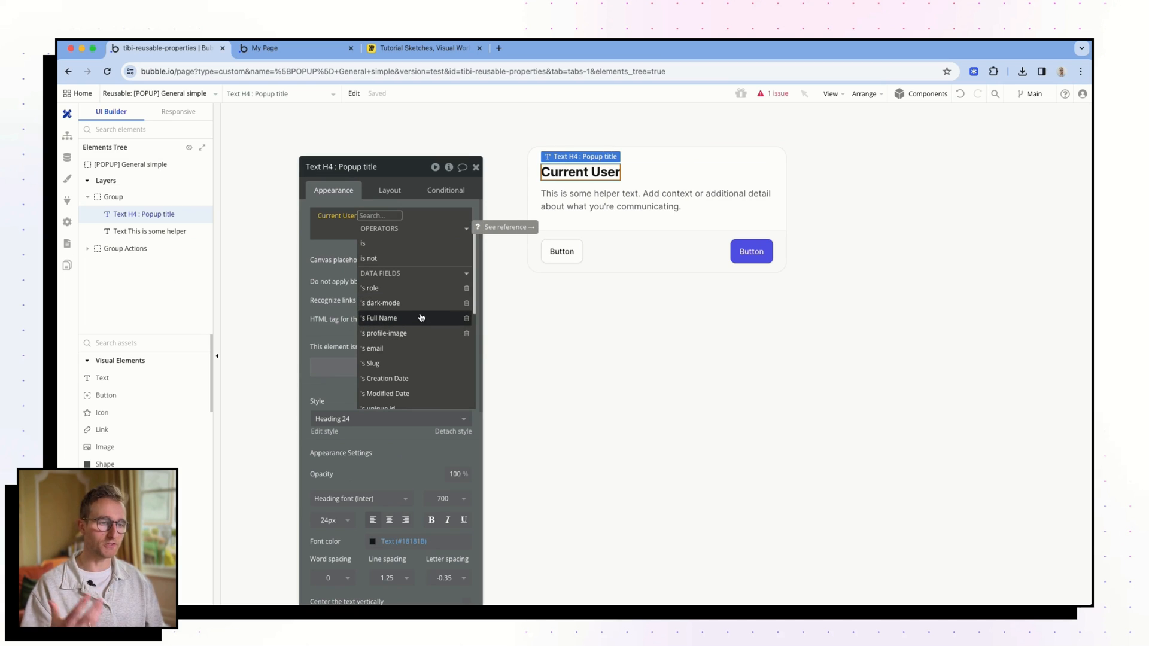
pyautogui.rightClick(382, 213)
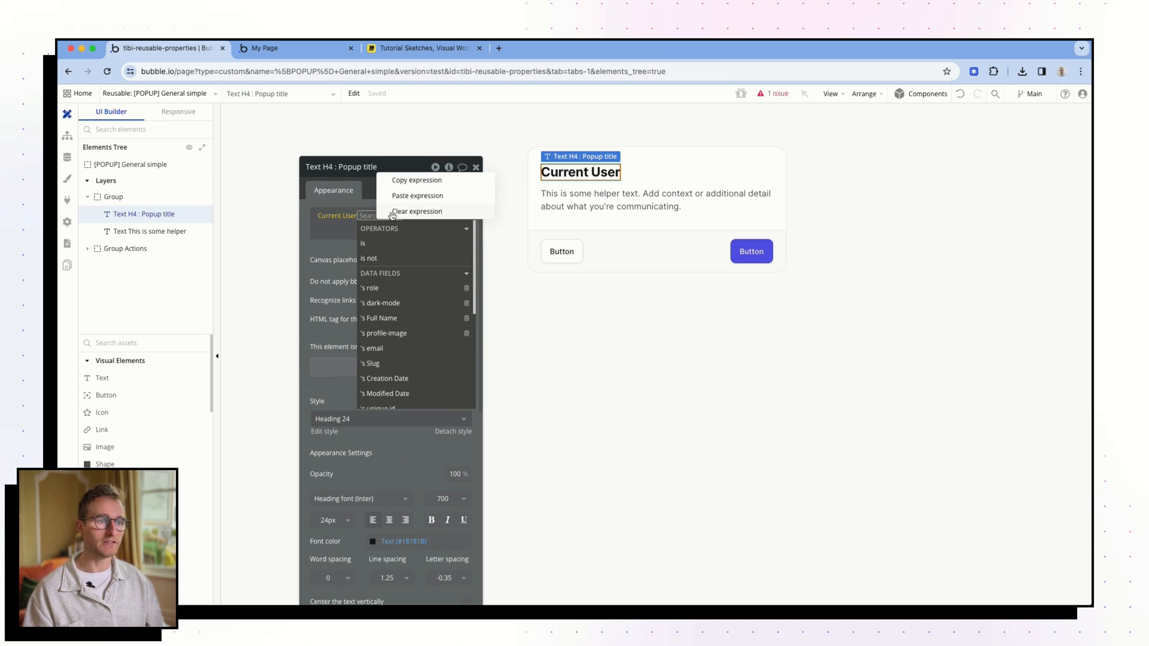
pyautogui.click(393, 213)
# Step: Set the heading's text expression to [POPUP] General simple's title property
pyautogui.click(328, 223)
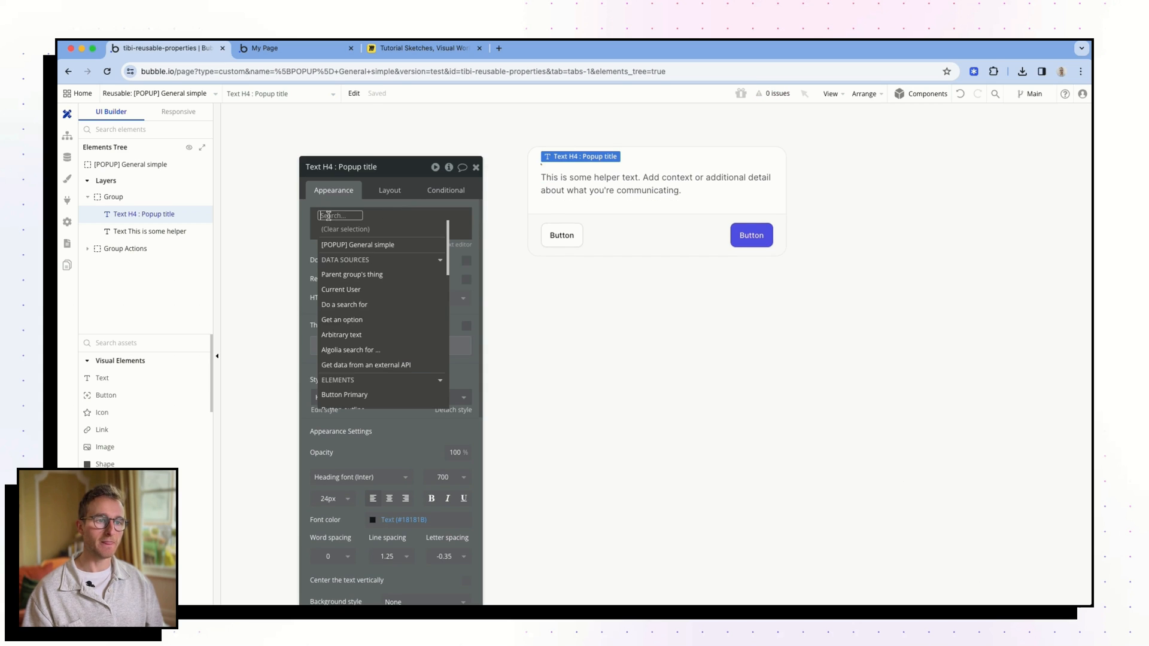
pyautogui.click(329, 223)
pyautogui.click(328, 224)
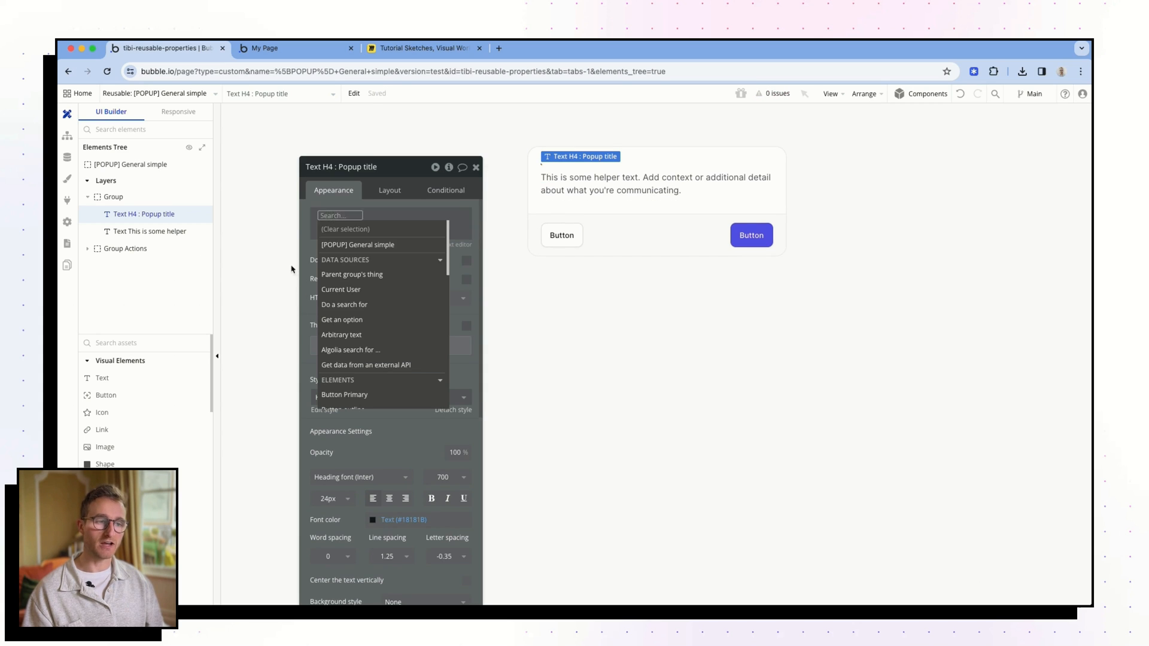
pyautogui.click(395, 245)
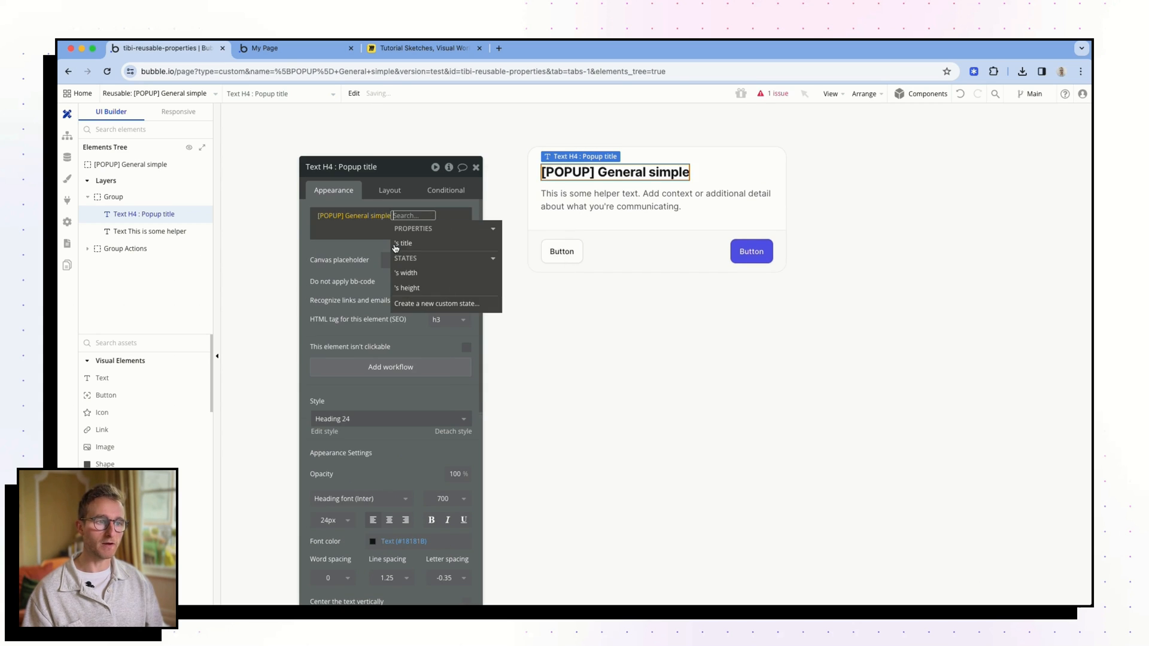
pyautogui.click(423, 245)
pyautogui.click(361, 270)
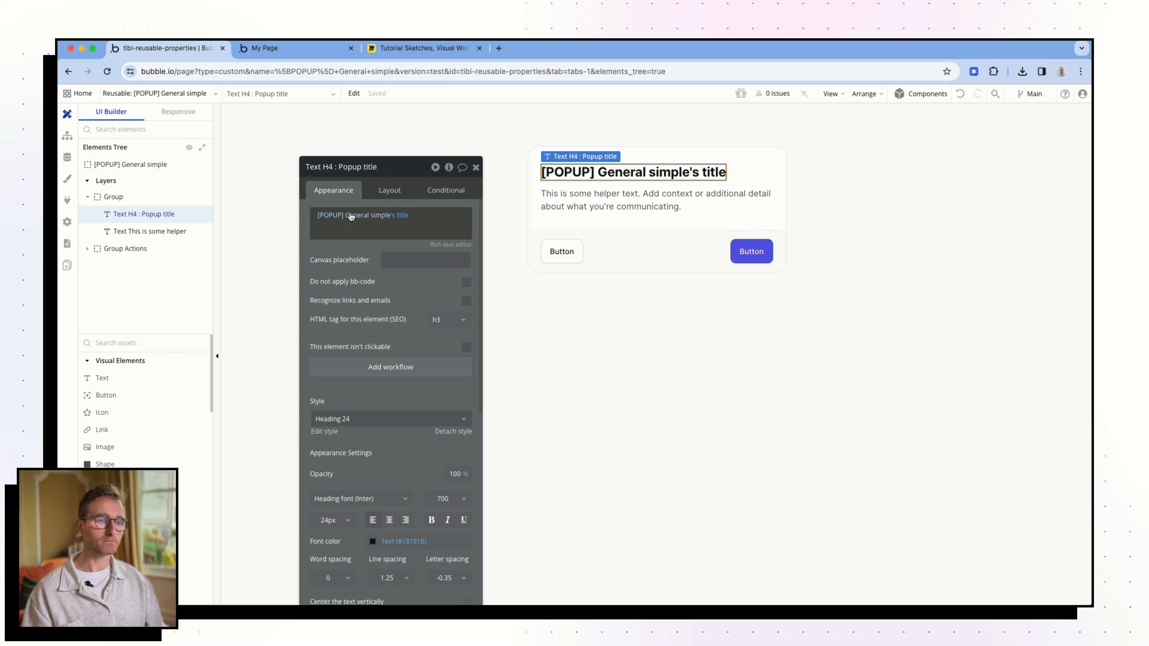
pyautogui.moveTo(361, 316); pyautogui.dragTo(381, 302)
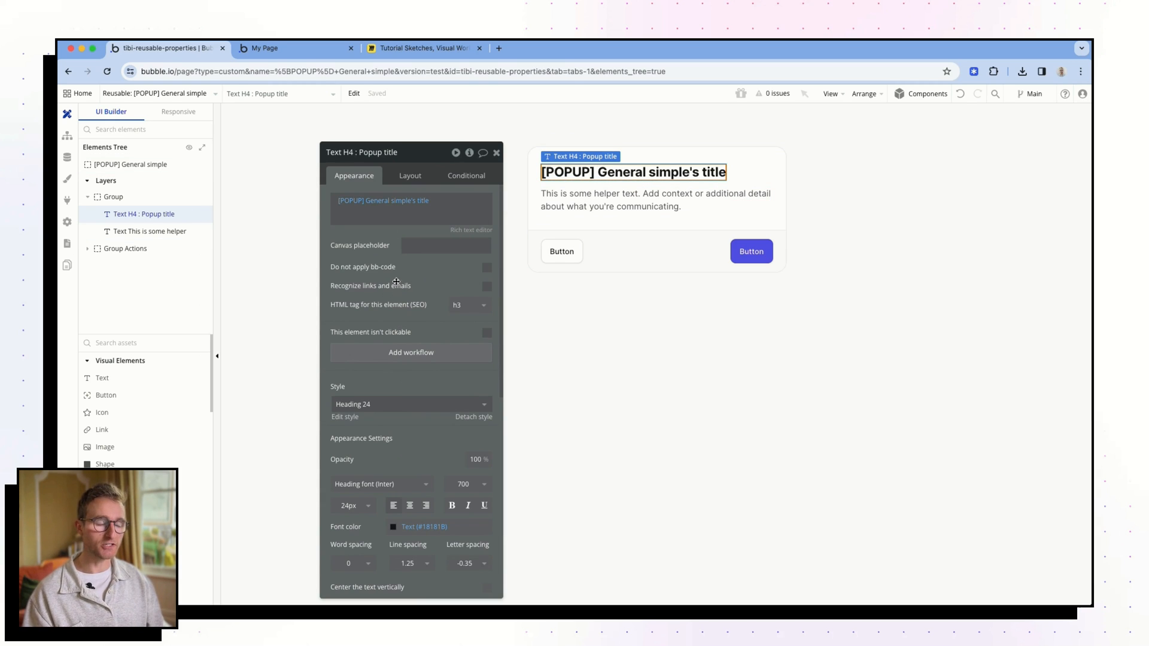
# Step: Open the app page, reveal the static "Popup 1" overlay and delete it
pyautogui.click(198, 94)
pyautogui.click(162, 142)
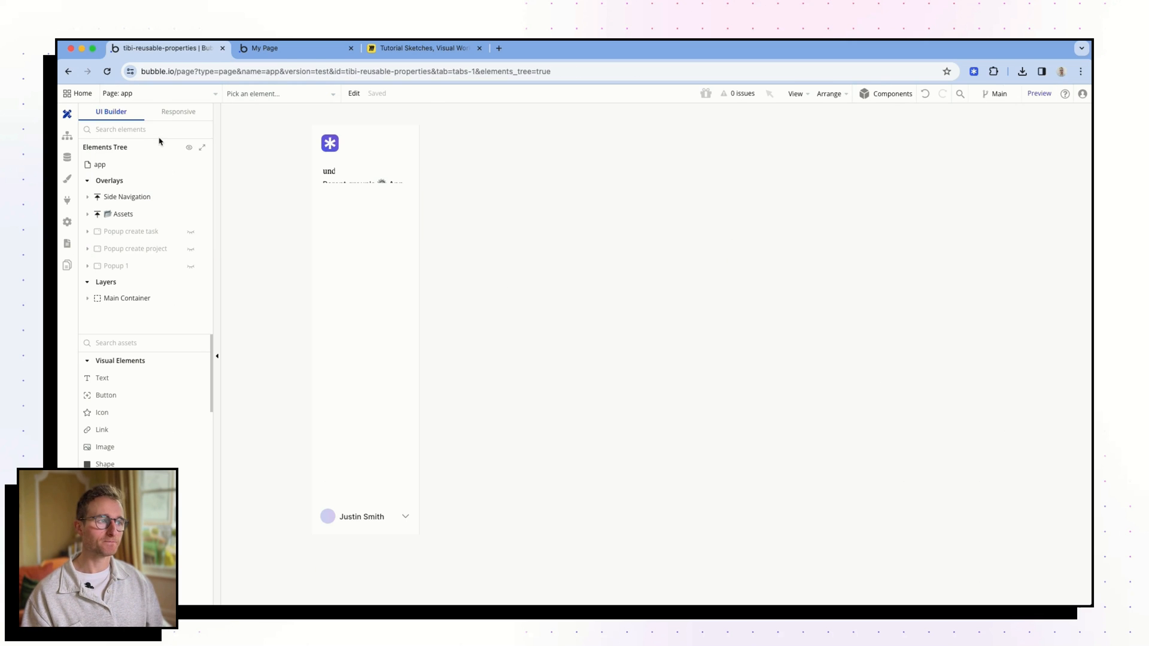
pyautogui.click(190, 266)
pyautogui.click(486, 198)
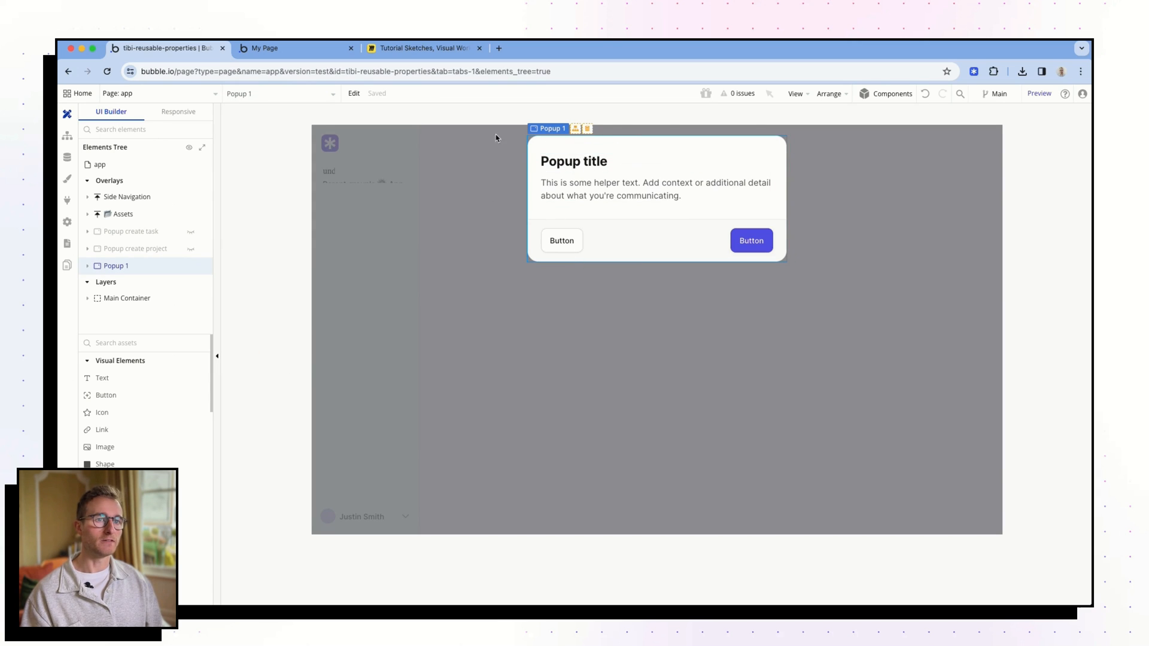
pyautogui.press('Delete')
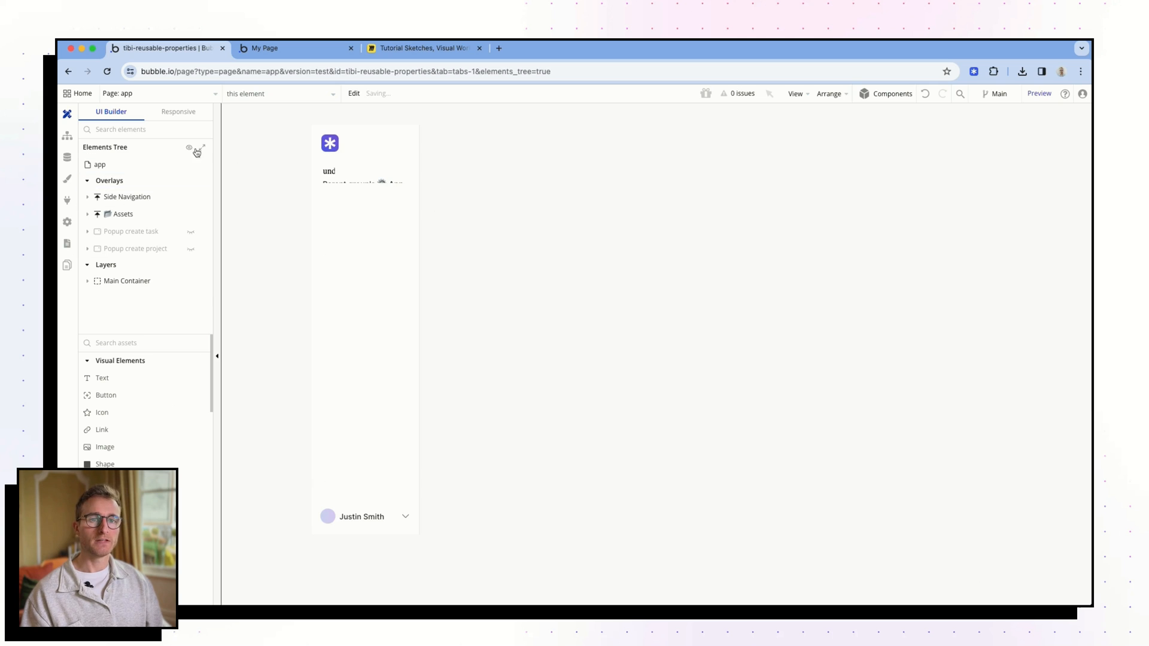
# Step: Place an instance of the [POPUP] General simple reusable element on the app page
pyautogui.click(137, 129)
pyautogui.write('pop')
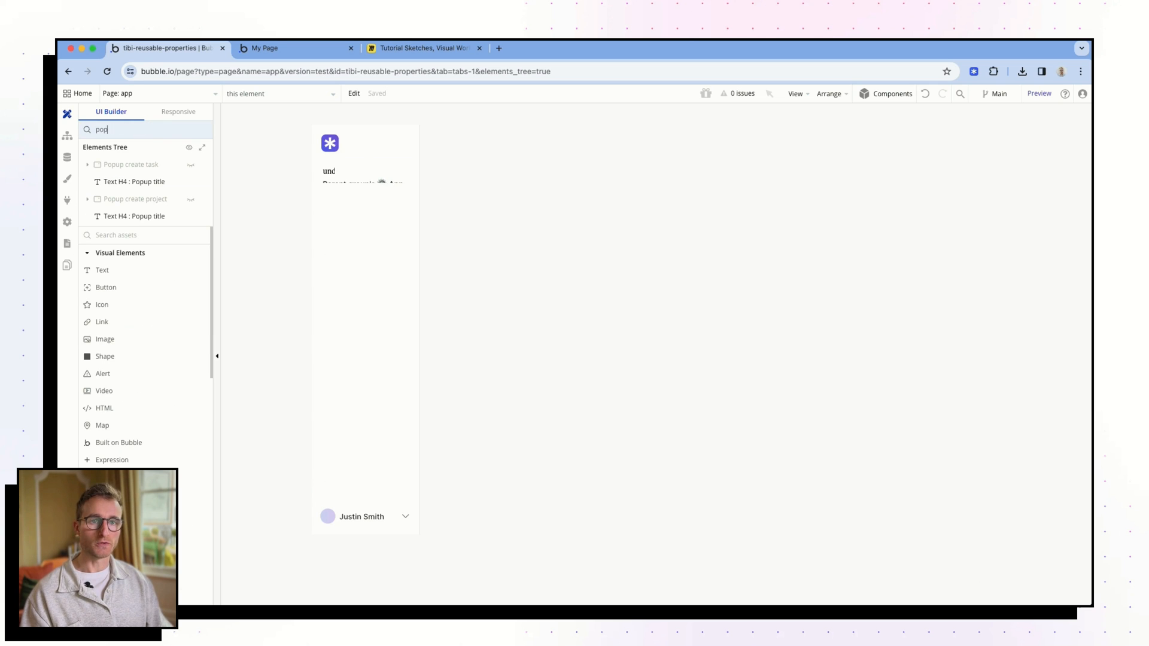
pyautogui.scroll(-8, 159, 390)
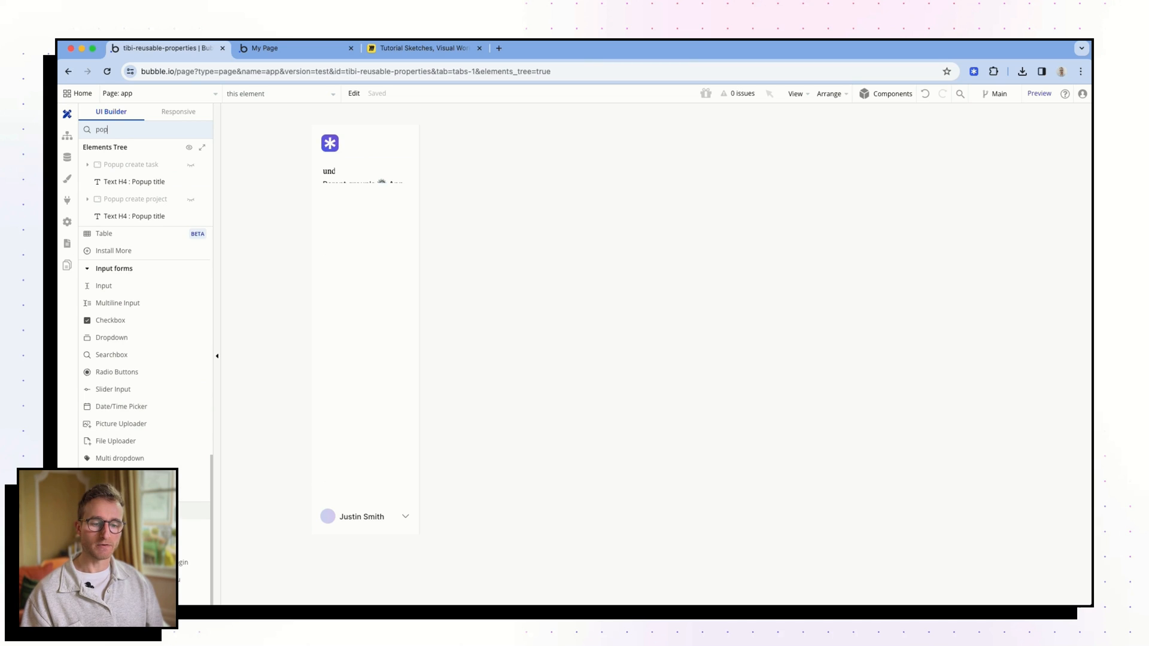
pyautogui.click(144, 528)
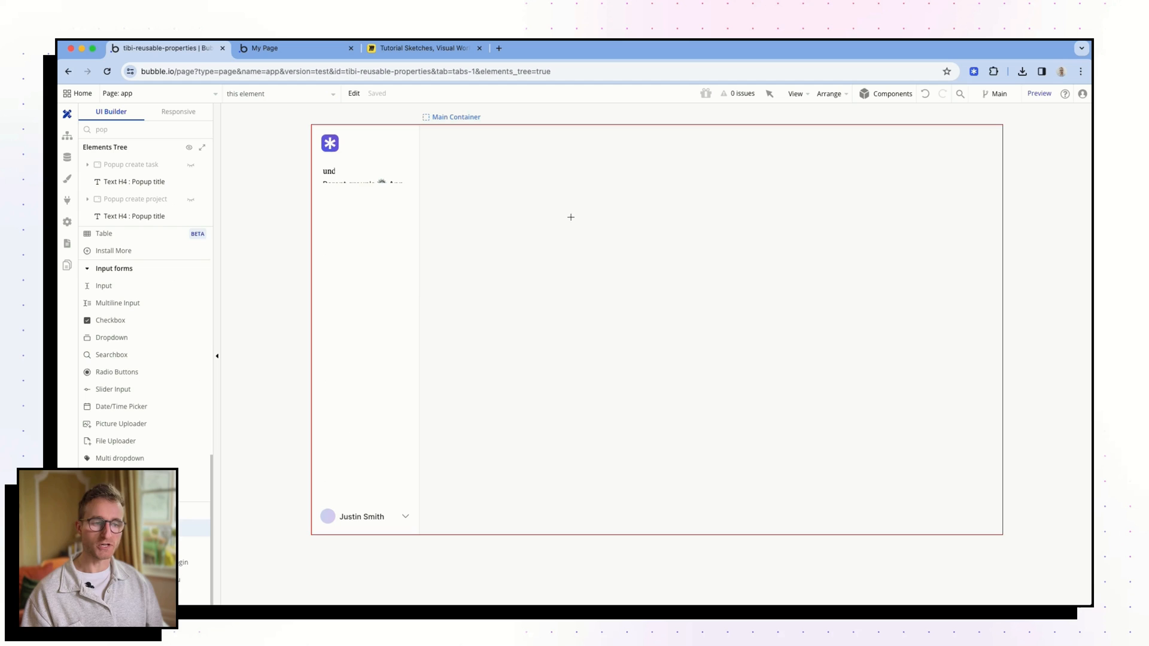
pyautogui.click(504, 208)
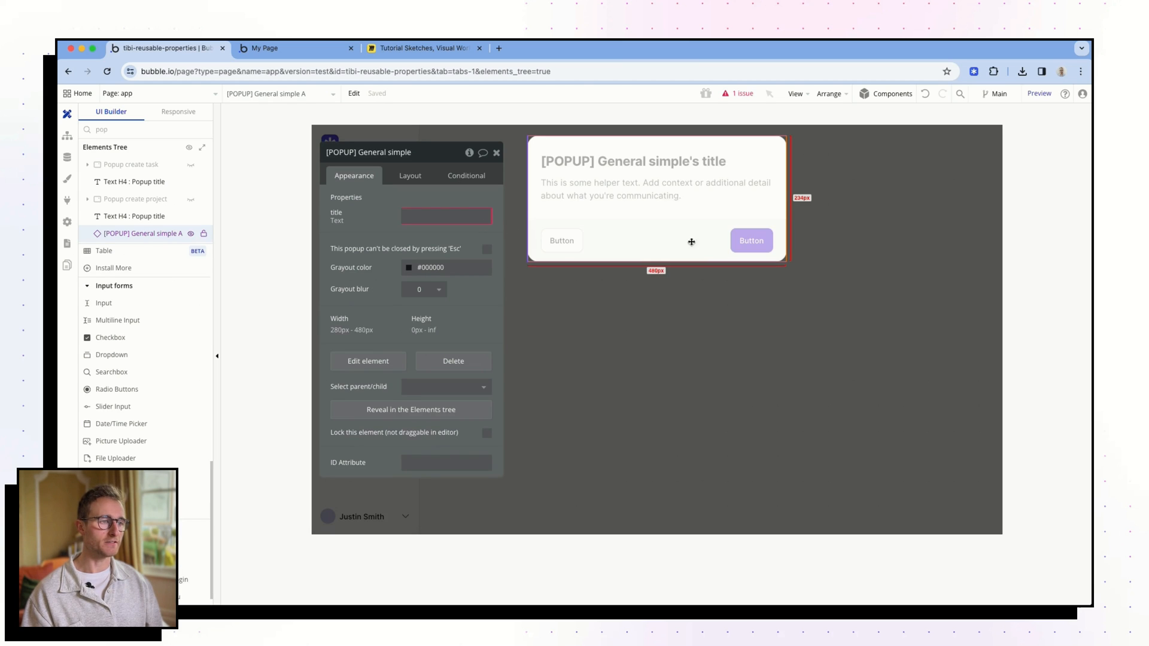
pyautogui.moveTo(368, 234); pyautogui.dragTo(325, 254)
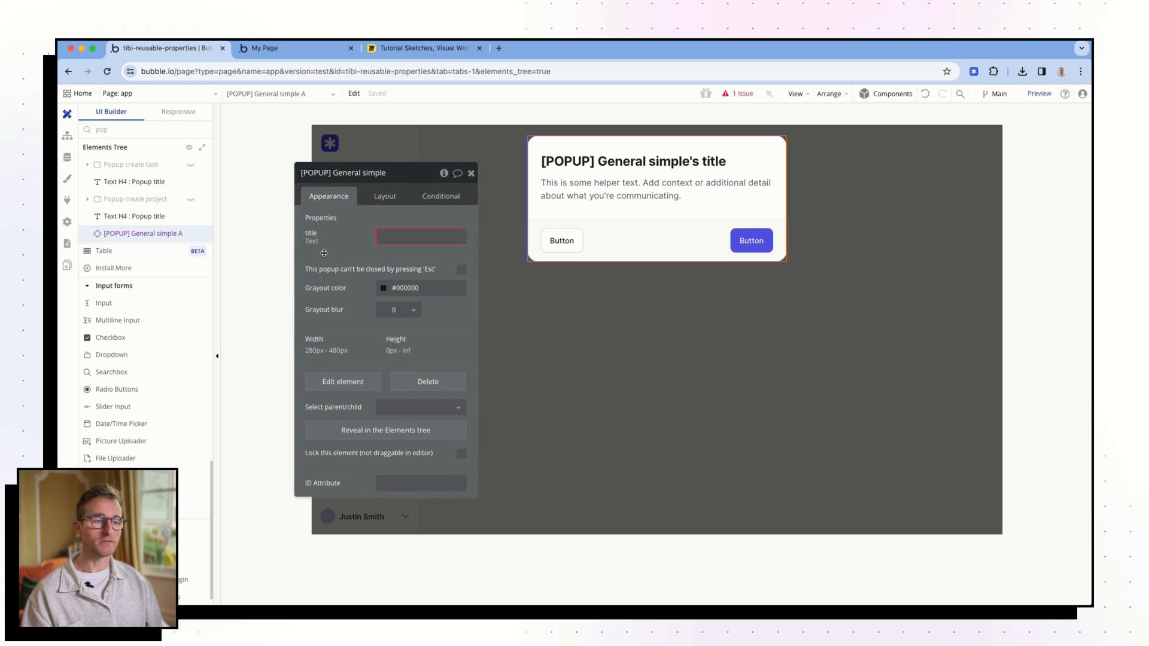
# Step: Set the popup instance's title property to "Hello Youtube" and deselect the popup
pyautogui.click(401, 234)
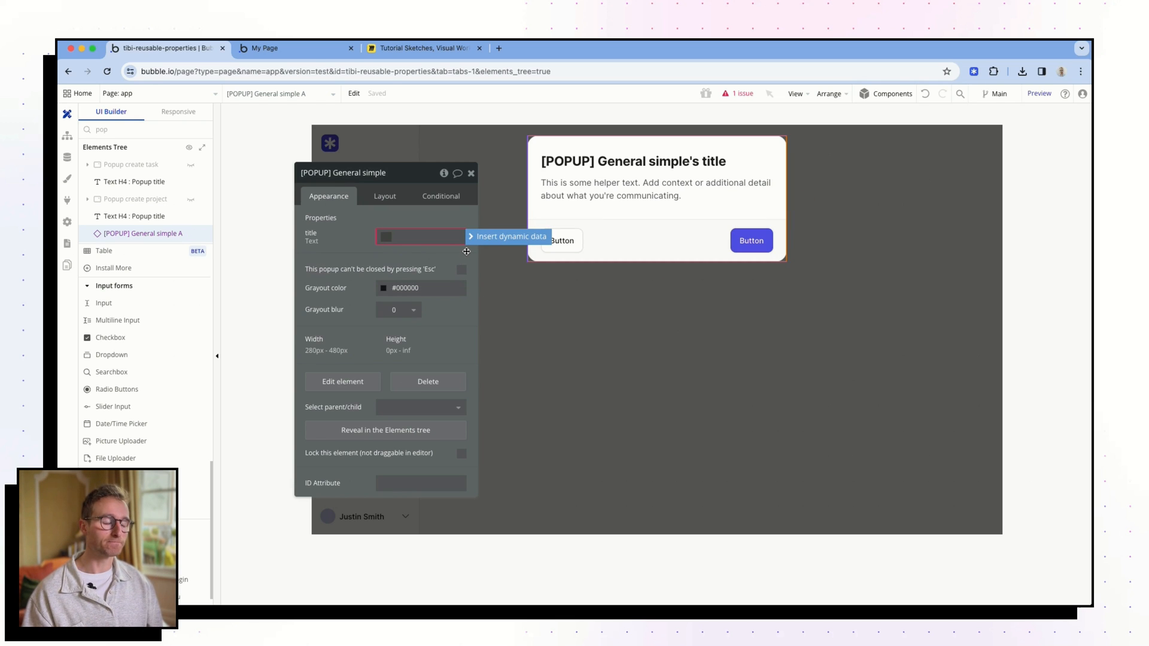
pyautogui.write('Hello')
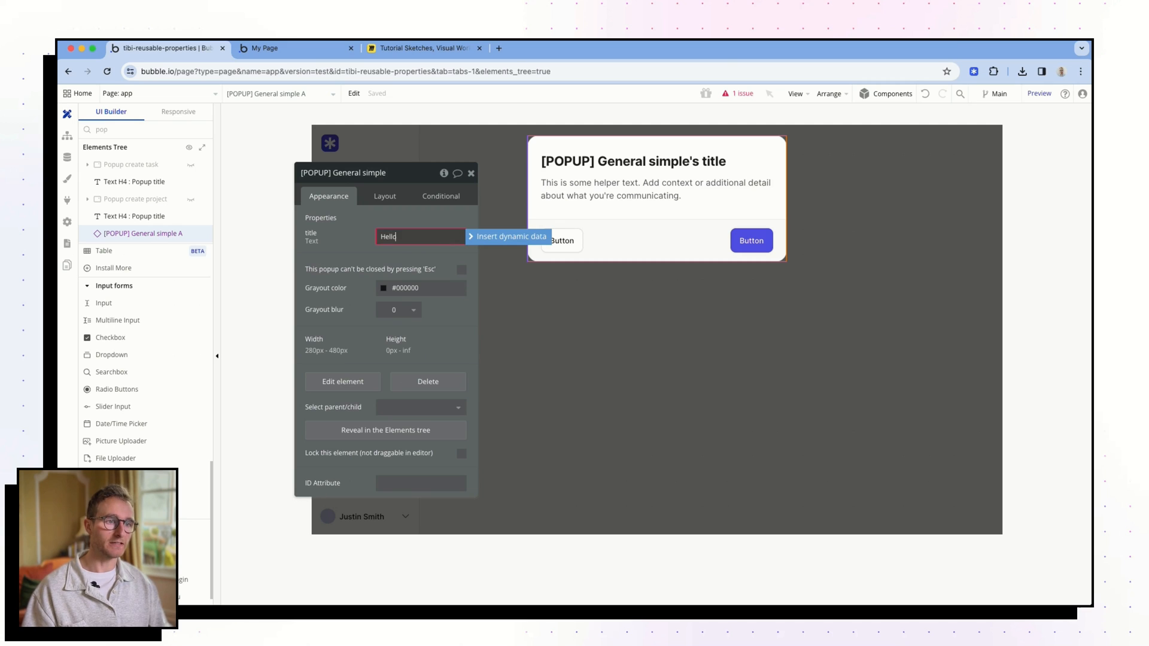
pyautogui.write(' Youtube')
pyautogui.click(332, 259)
pyautogui.doubleClick(609, 373)
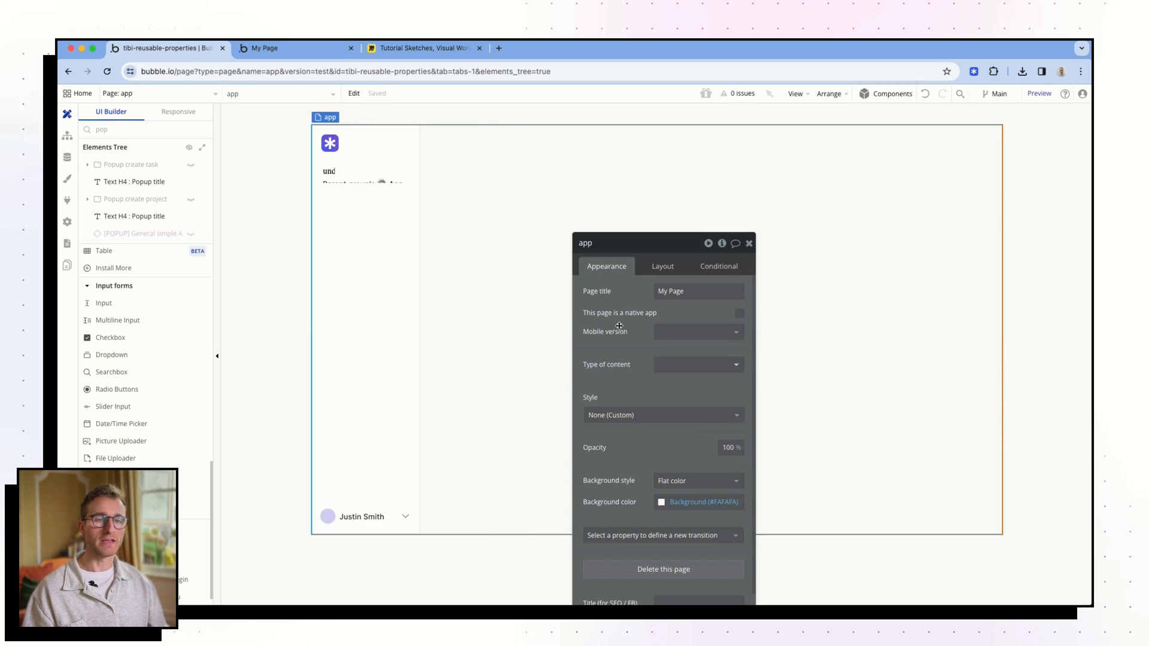
# Step: Show and hide the "Popup create task" overlay, and clear the "pop" filter from the elements search
pyautogui.click(190, 165)
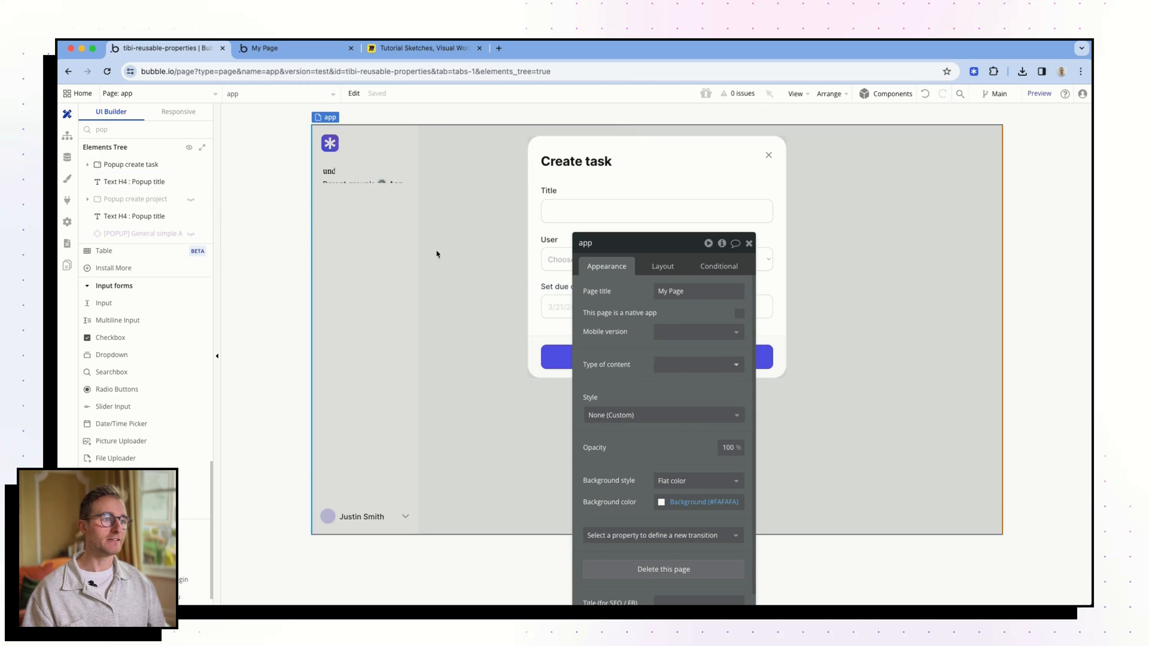
pyautogui.click(436, 254)
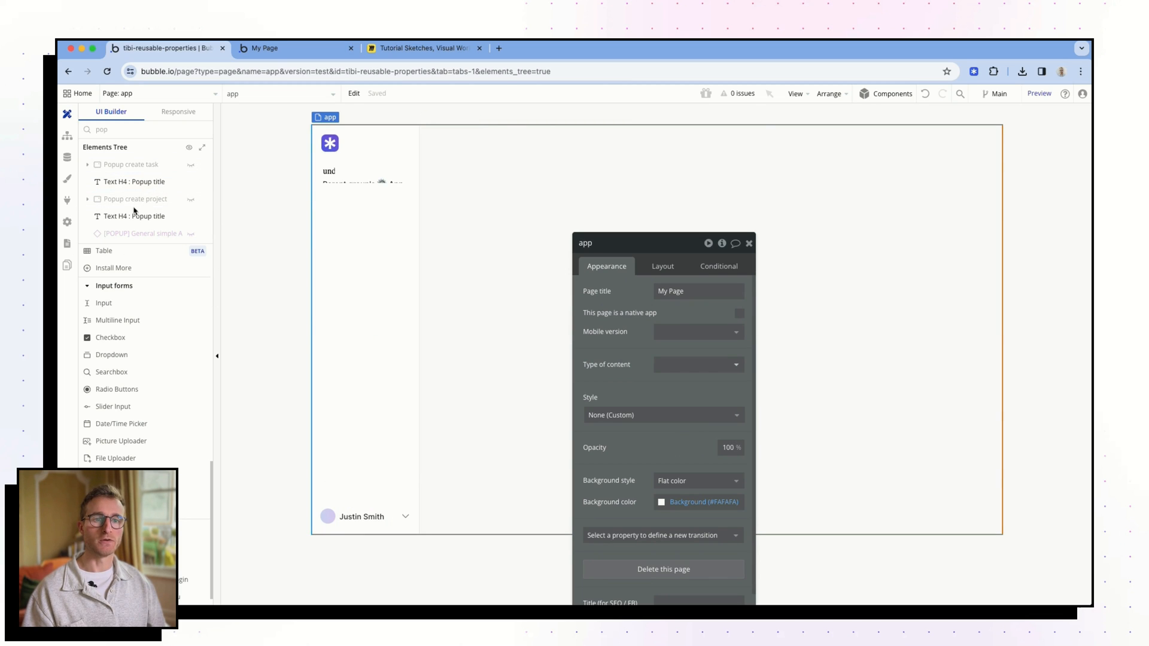
pyautogui.click(106, 129)
pyautogui.press('super+a')
pyautogui.press('BackSpace')
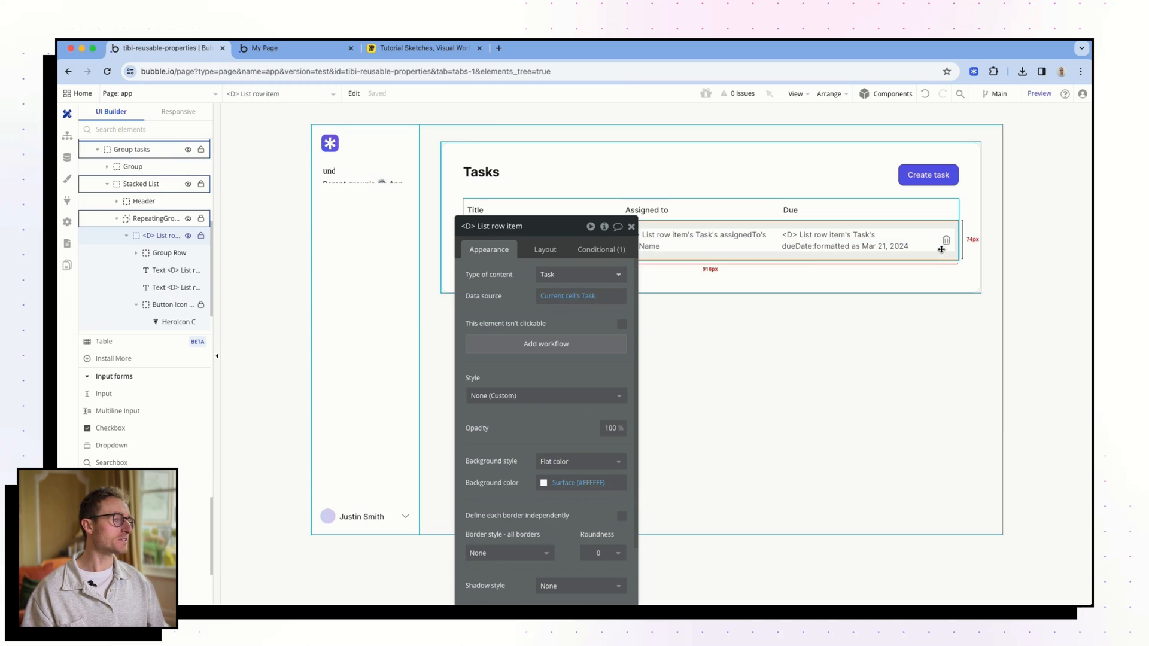
# Step: Add a workflow to the task row's trash icon button with a Show action targeting [POPUP] General simple A
pyautogui.click(941, 246)
pyautogui.moveTo(527, 286); pyautogui.dragTo(451, 226)
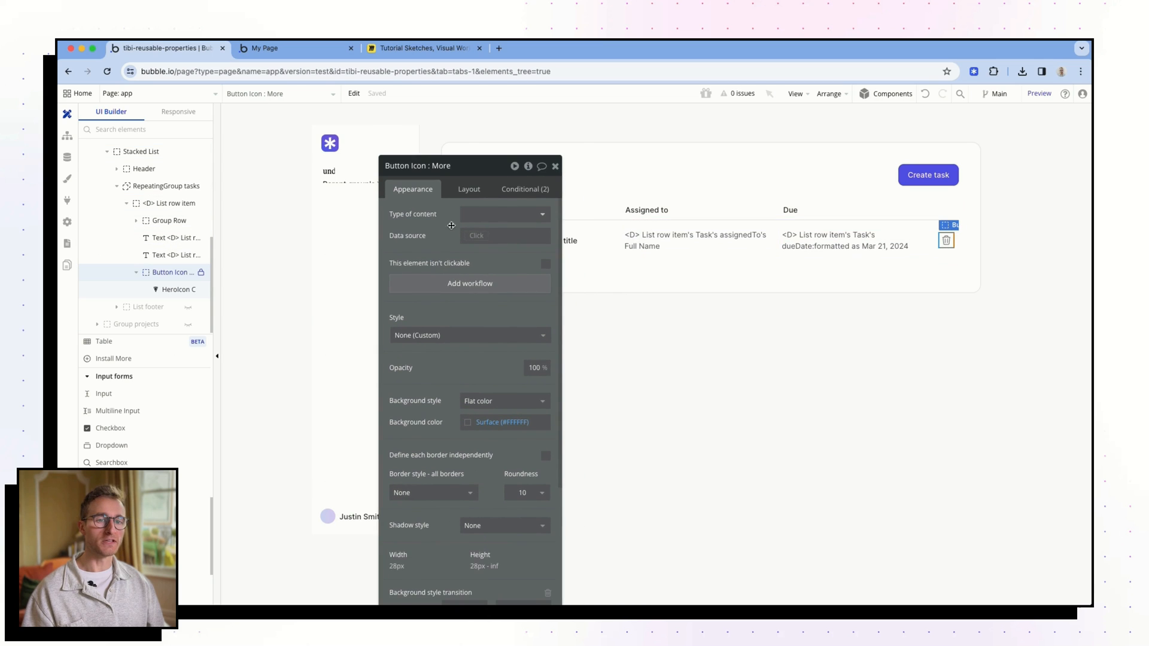
pyautogui.click(469, 284)
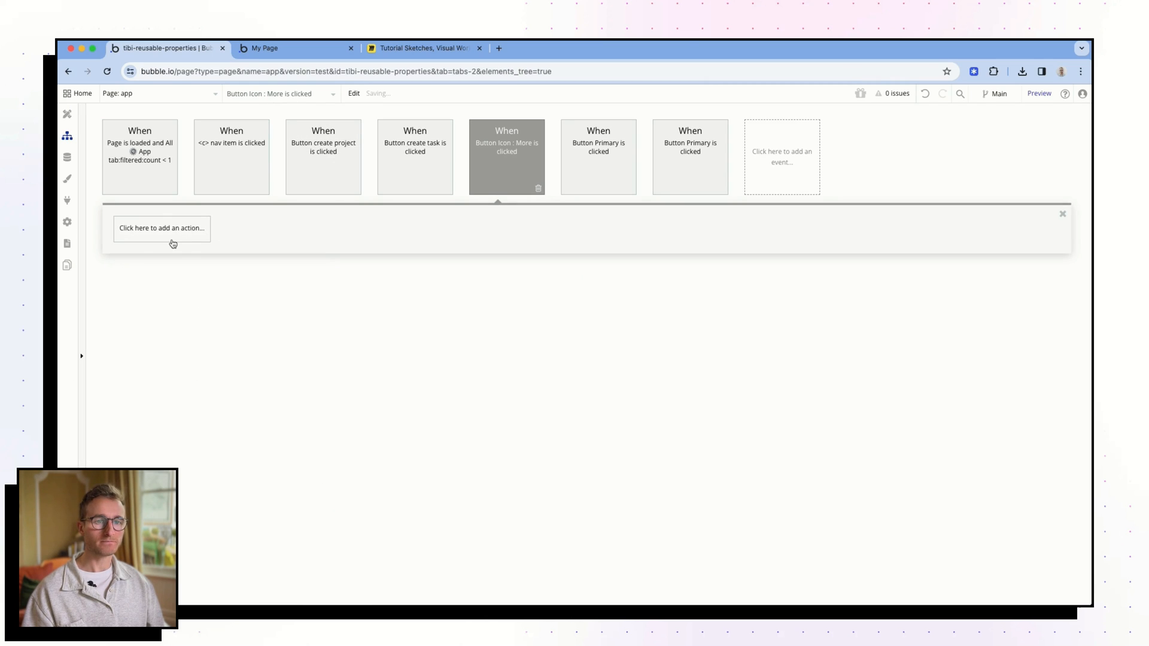
pyautogui.click(171, 239)
pyautogui.moveTo(172, 382)
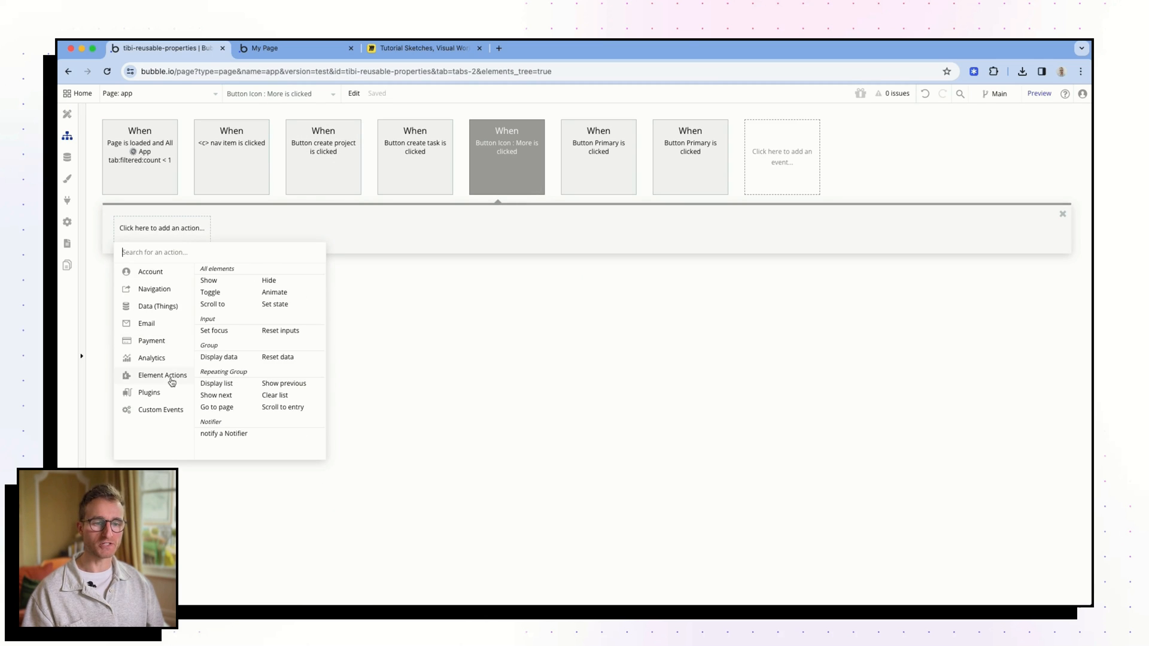
pyautogui.click(212, 282)
pyautogui.click(503, 193)
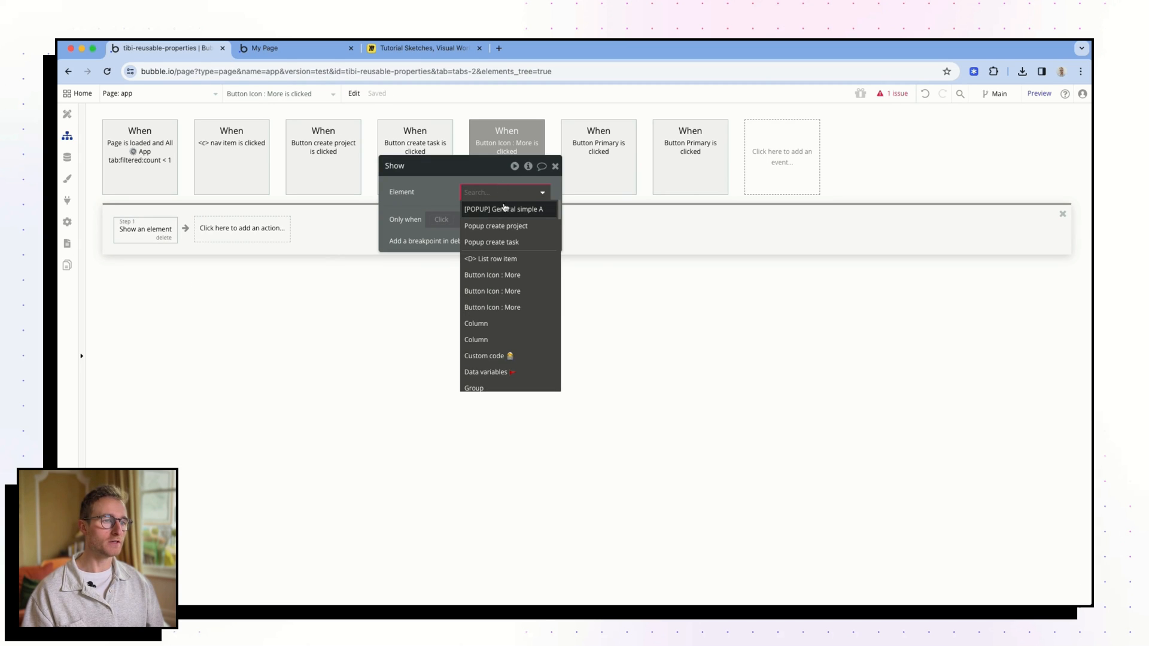
pyautogui.click(502, 209)
# Step: Switch to the app preview, check the title in the popup opened from a task's trash icon, and close the popup
pyautogui.click(304, 50)
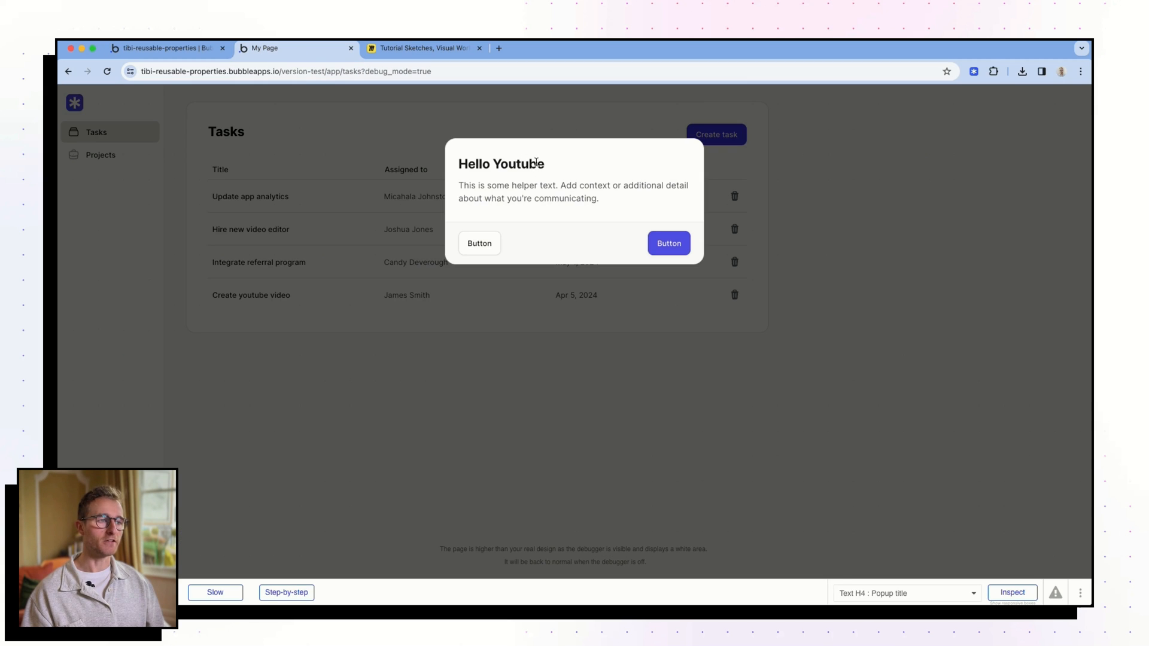
pyautogui.moveTo(545, 164); pyautogui.dragTo(449, 168)
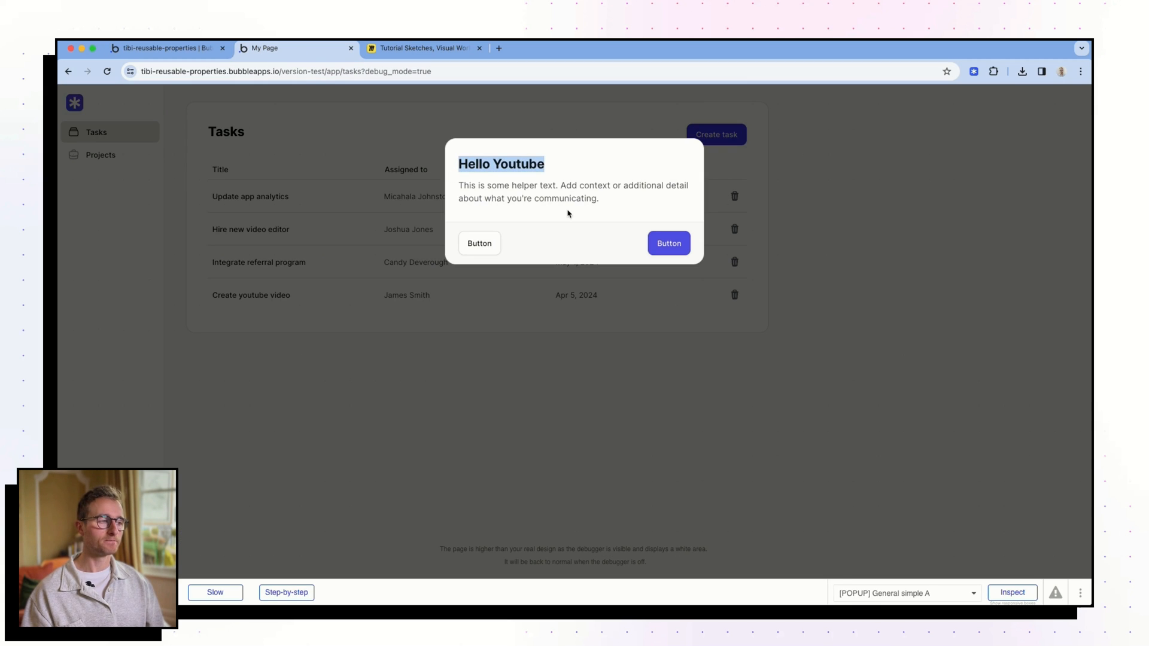
pyautogui.click(429, 353)
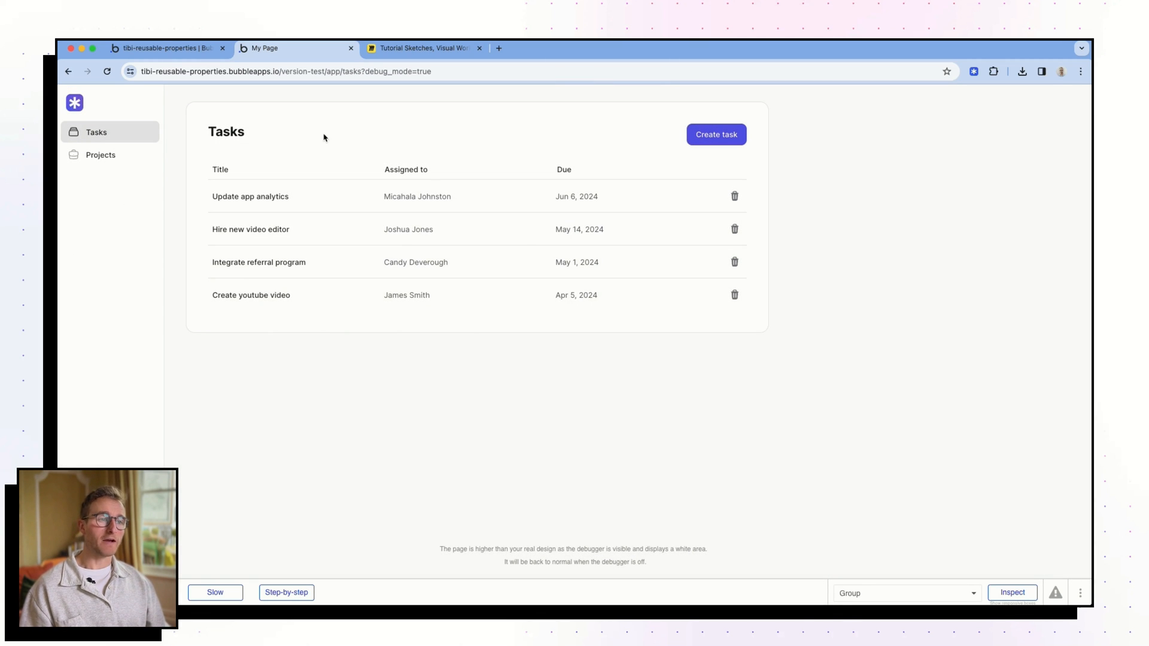
# Step: Return to the app page's design view in the Bubble editor and collapse Main Container in the elements tree
pyautogui.click(180, 49)
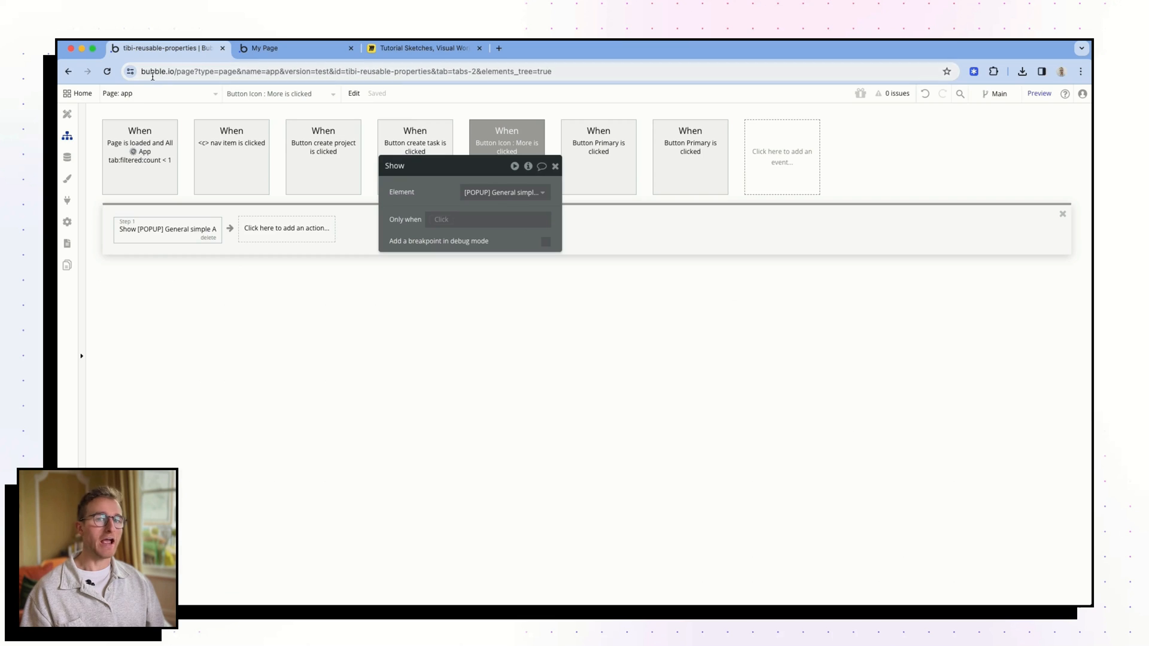
pyautogui.click(67, 114)
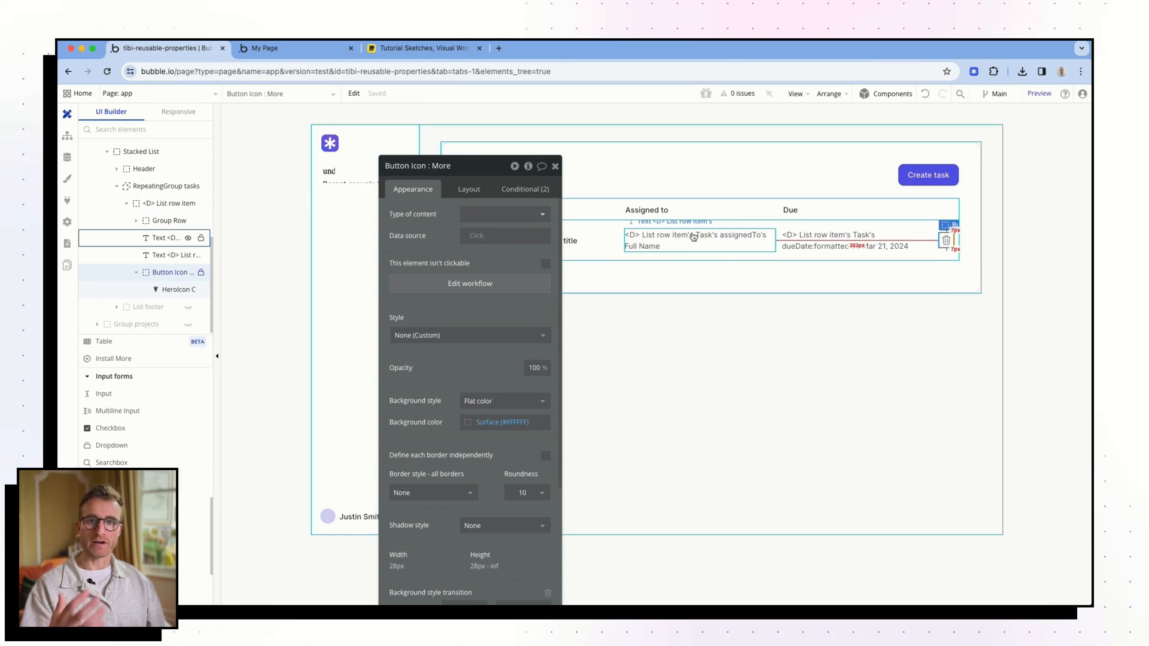
pyautogui.moveTo(437, 249); pyautogui.dragTo(551, 258)
pyautogui.scroll(2, 119, 180)
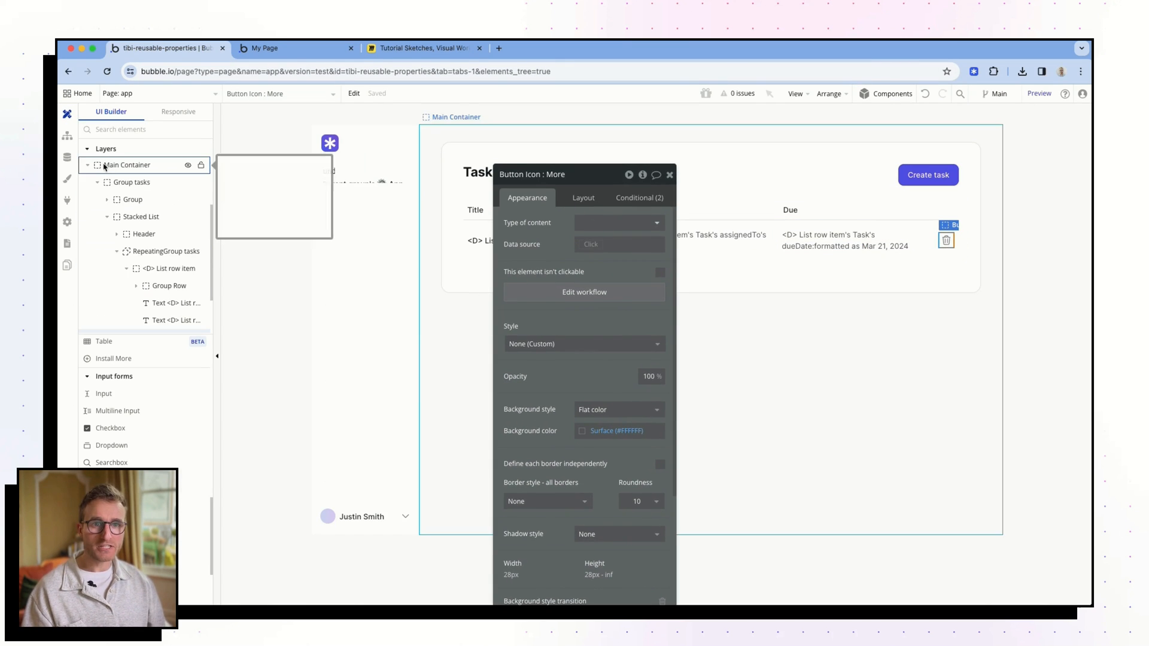
pyautogui.click(90, 167)
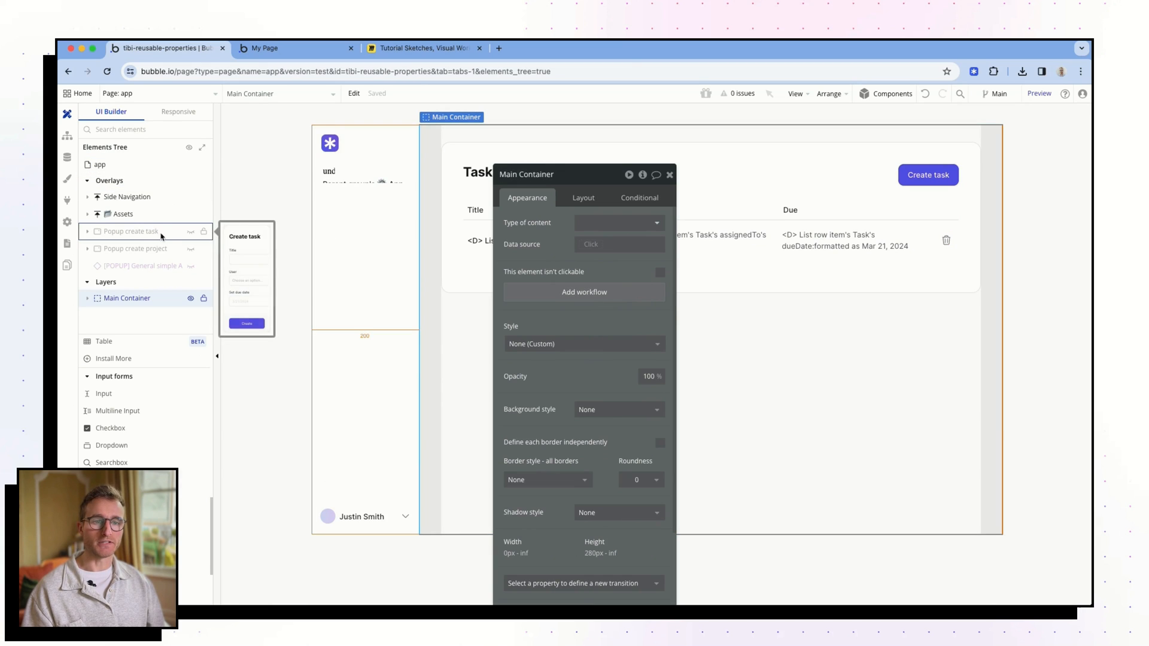
# Step: Reveal the [POPUP] General simple A instance and duplicate it on the app page by copying and pasting
pyautogui.click(154, 266)
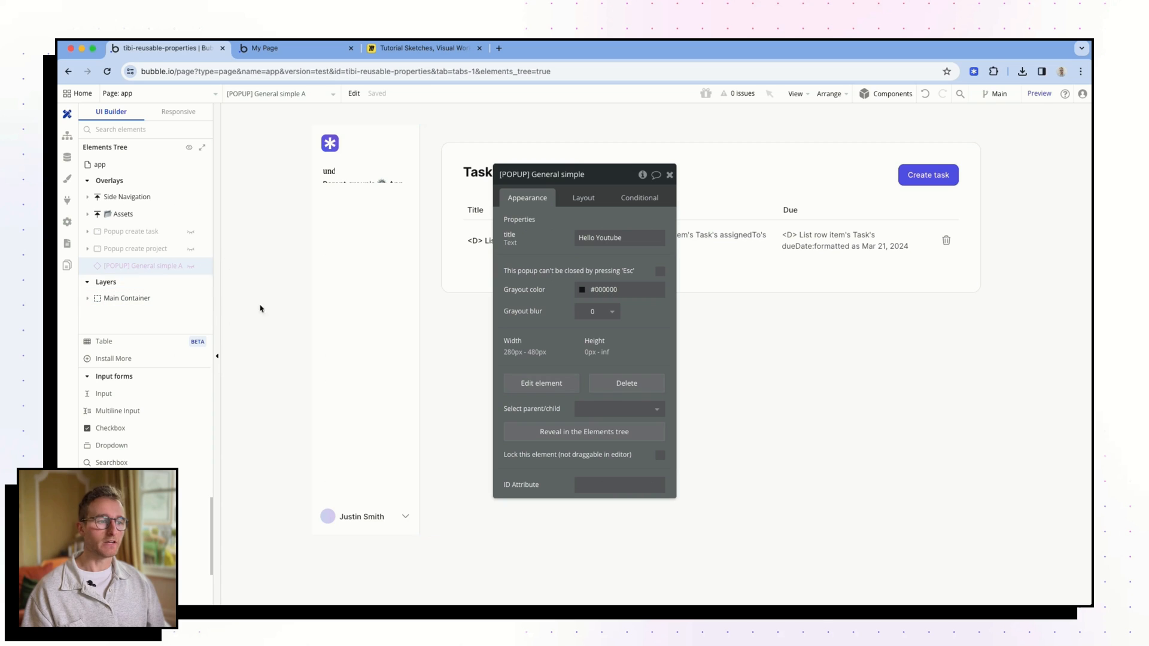
pyautogui.moveTo(530, 274); pyautogui.dragTo(714, 274)
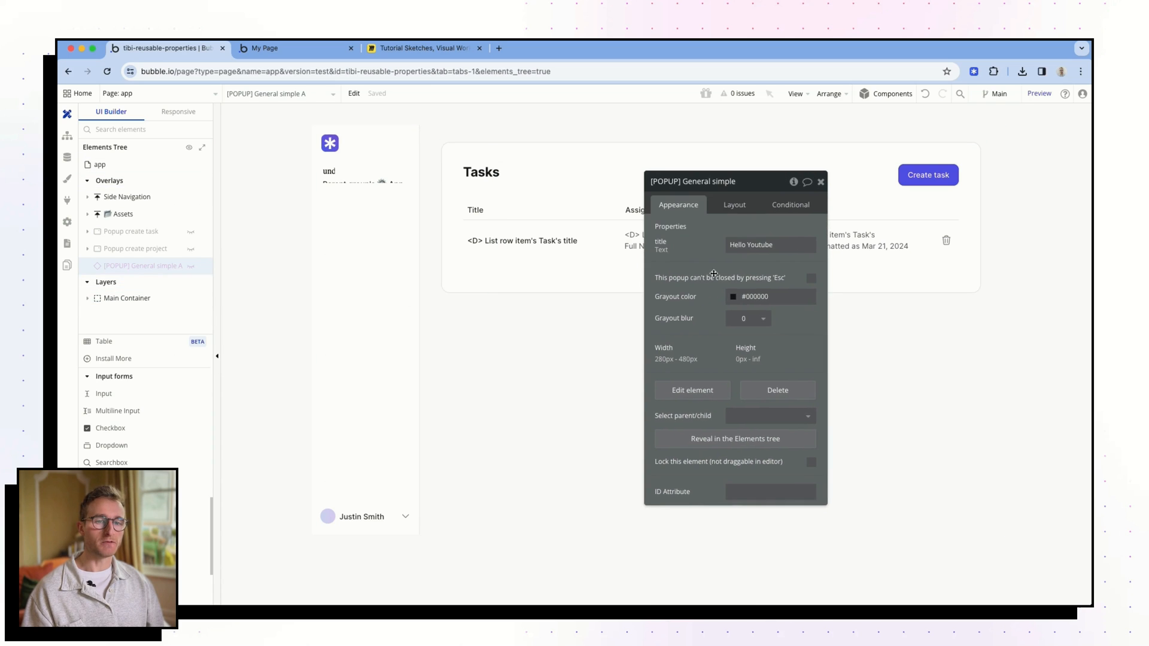
pyautogui.click(189, 266)
pyautogui.click(354, 93)
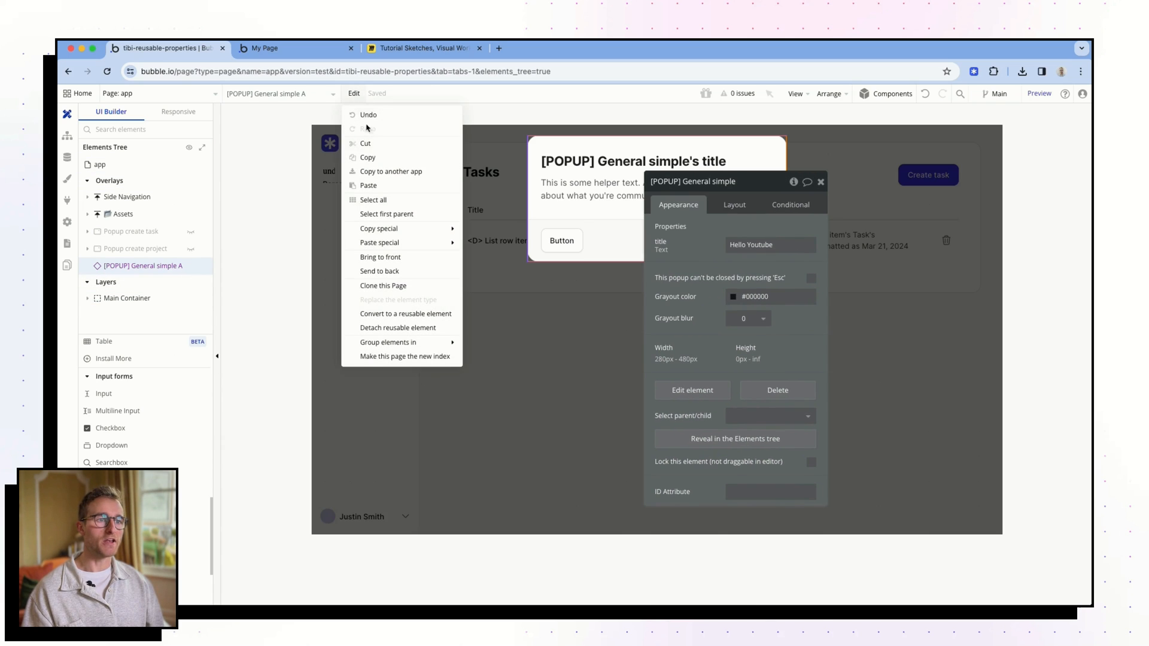
pyautogui.click(380, 159)
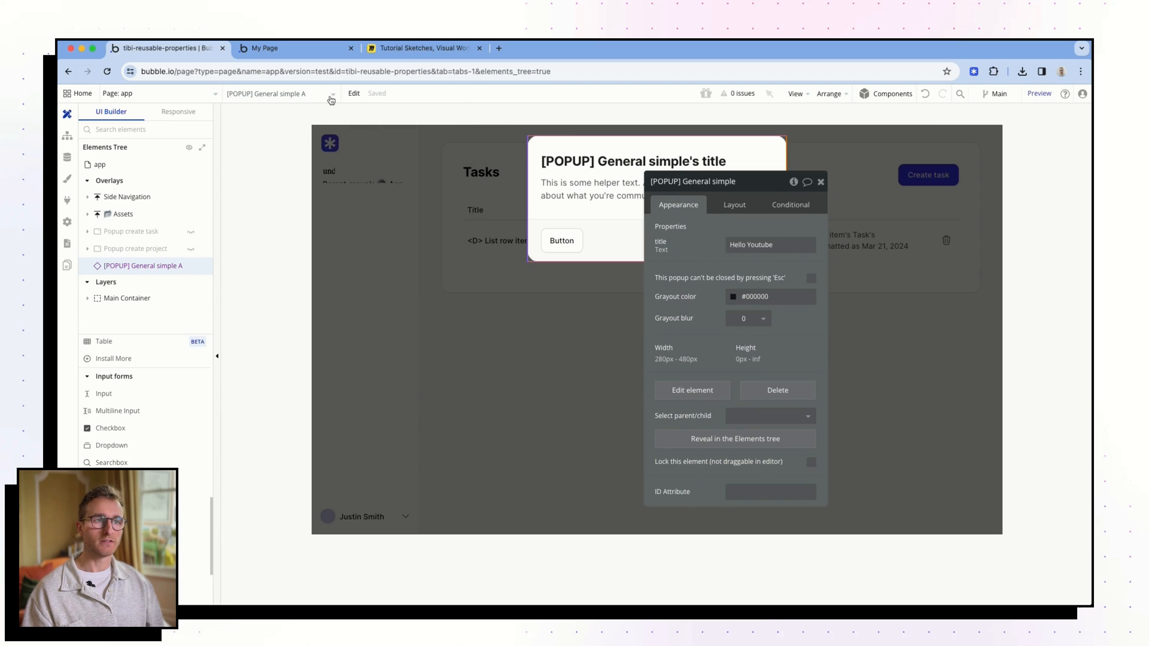
pyautogui.click(353, 92)
pyautogui.click(366, 187)
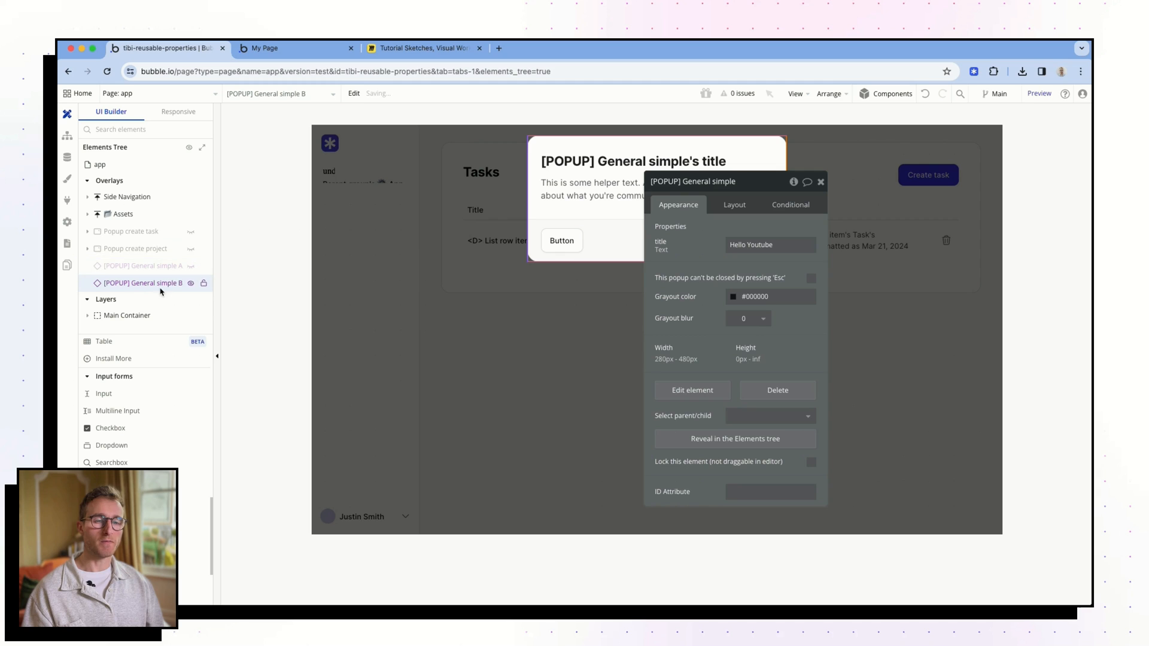
# Step: Rename the [POPUP] General simple A instance to "[POPUP] delete confirmation task"
pyautogui.click(160, 267)
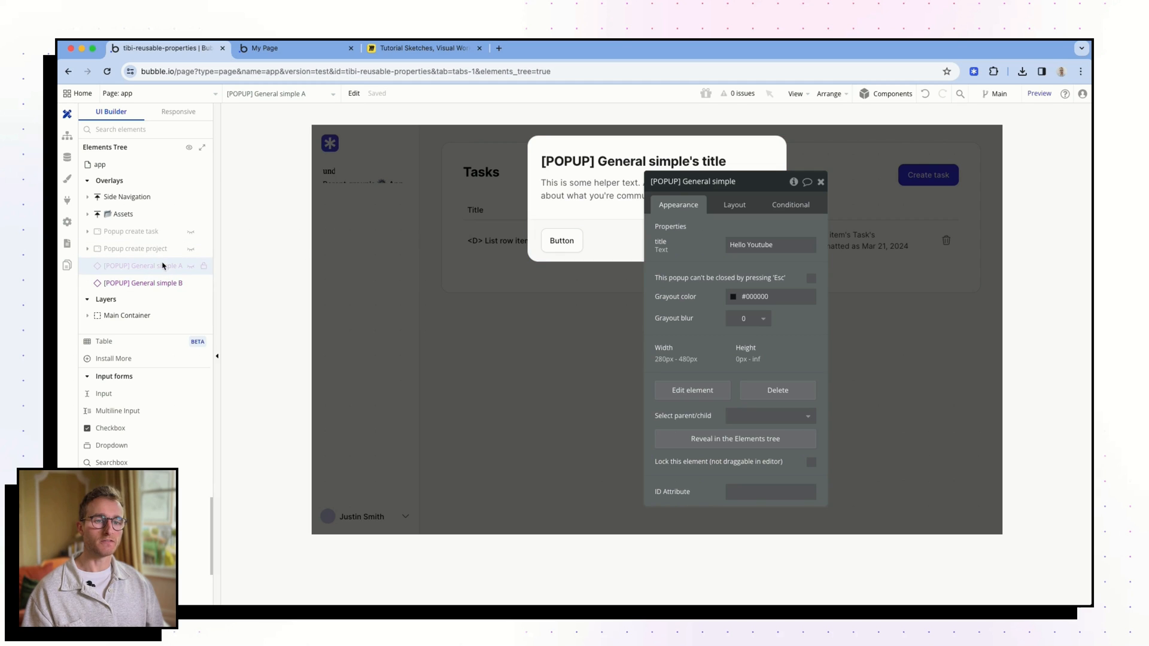
pyautogui.click(693, 185)
pyautogui.moveTo(683, 181); pyautogui.dragTo(820, 180)
pyautogui.press('BackSpace')
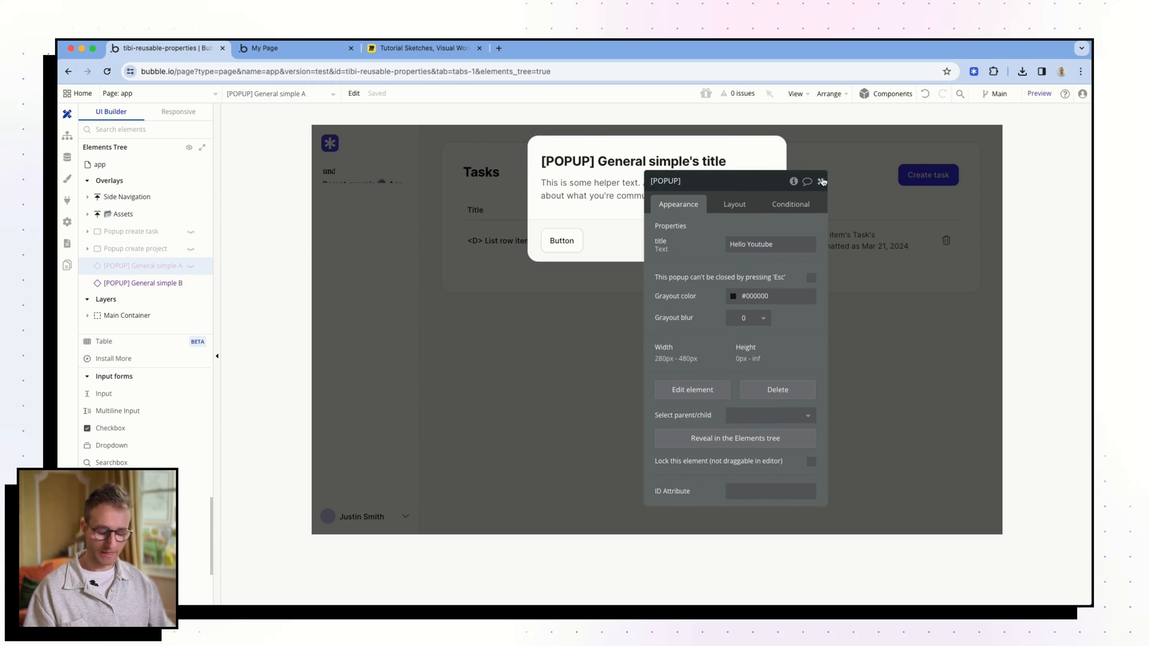
pyautogui.write('delete confirmation task')
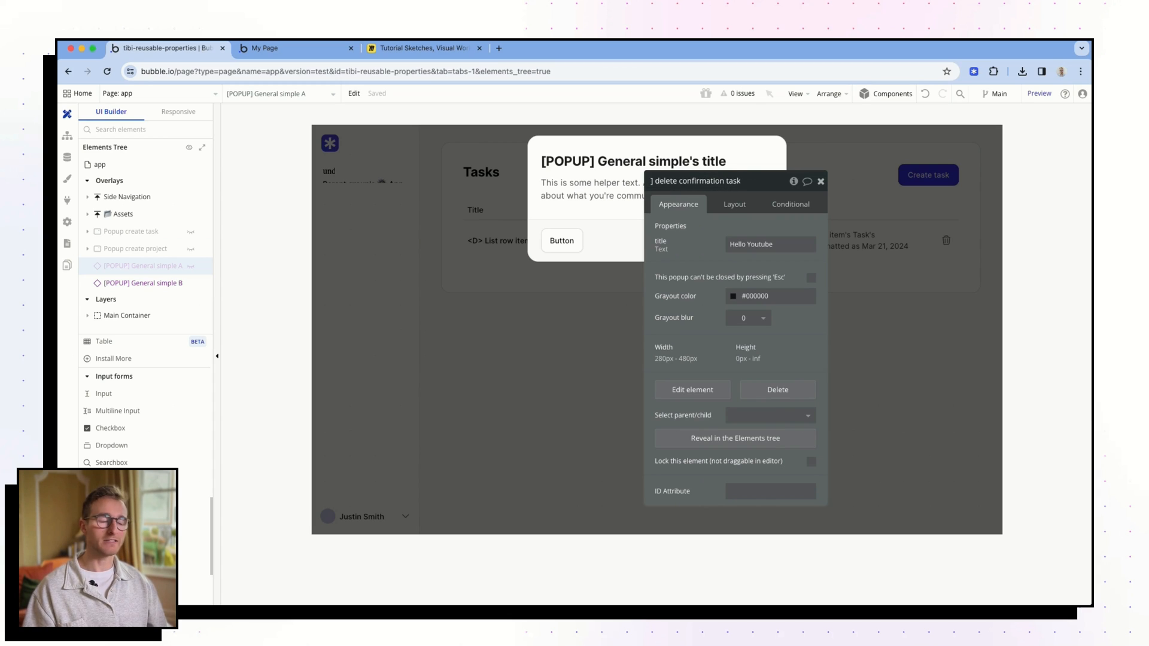
# Step: Copy that name to the [POPUP] General simple B instance and change its ending, making it "[POPUP] delete confirmation project"
pyautogui.press('super+a')
pyautogui.press('super+c')
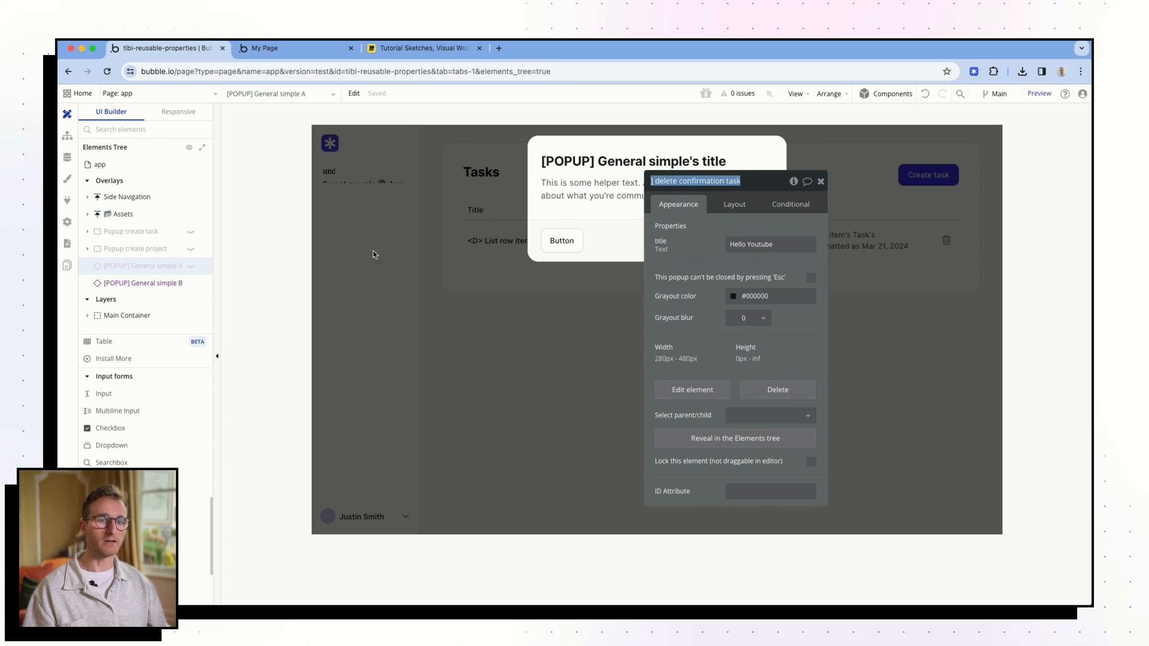
pyautogui.click(152, 281)
pyautogui.click(684, 183)
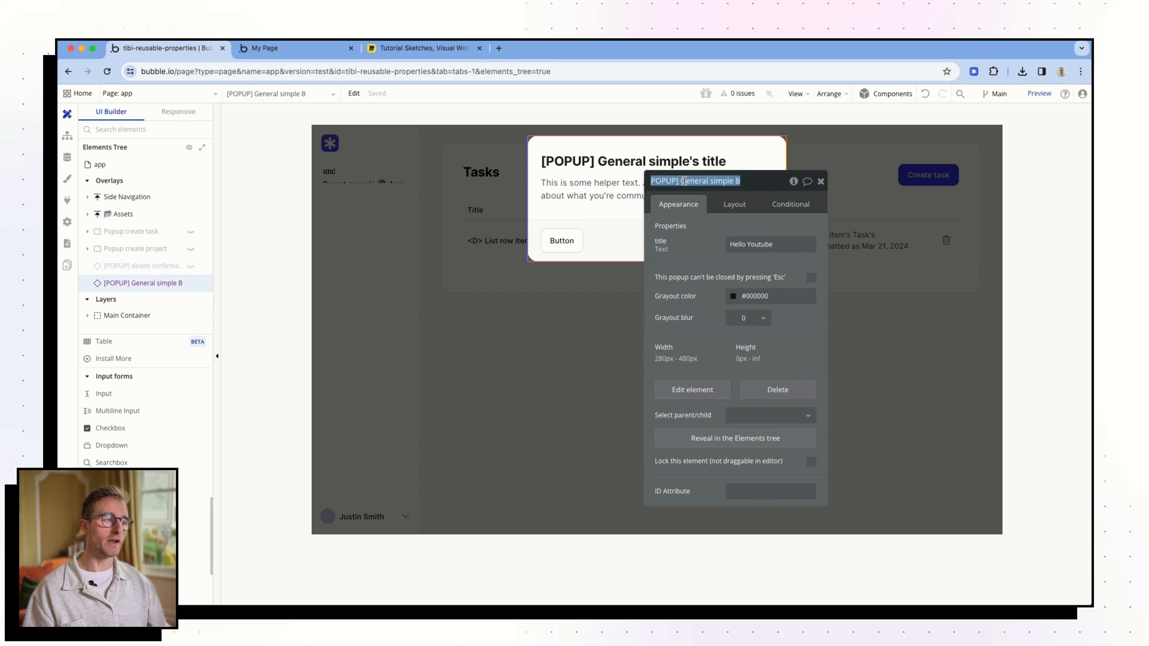
pyautogui.press('super+v')
pyautogui.doubleClick(736, 181)
pyautogui.write('project')
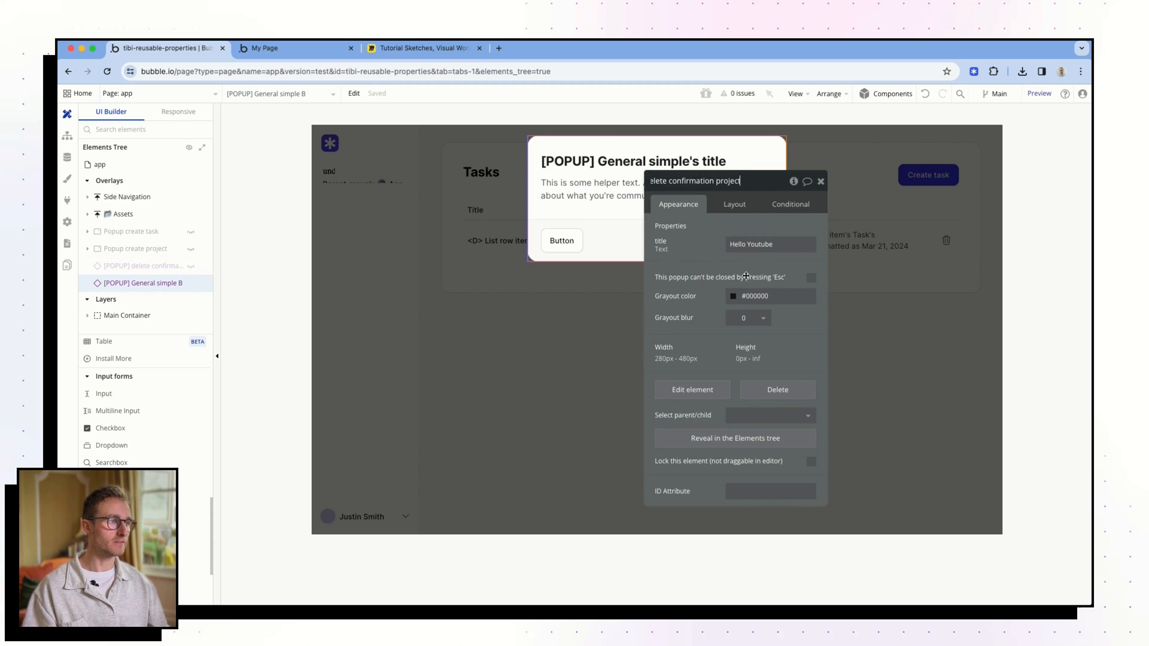
# Step: Set the title property of the delete confirmation project popup to "Are you sure you want to delete this project?"
pyautogui.moveTo(698, 265); pyautogui.dragTo(480, 310)
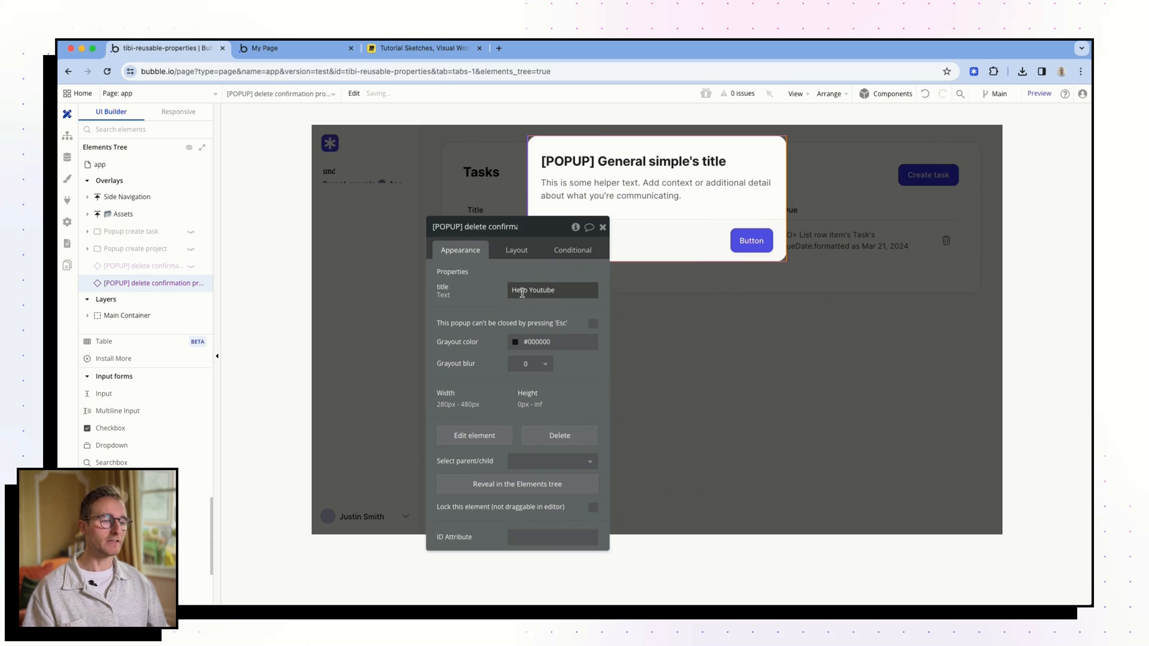
pyautogui.tripleClick(555, 293)
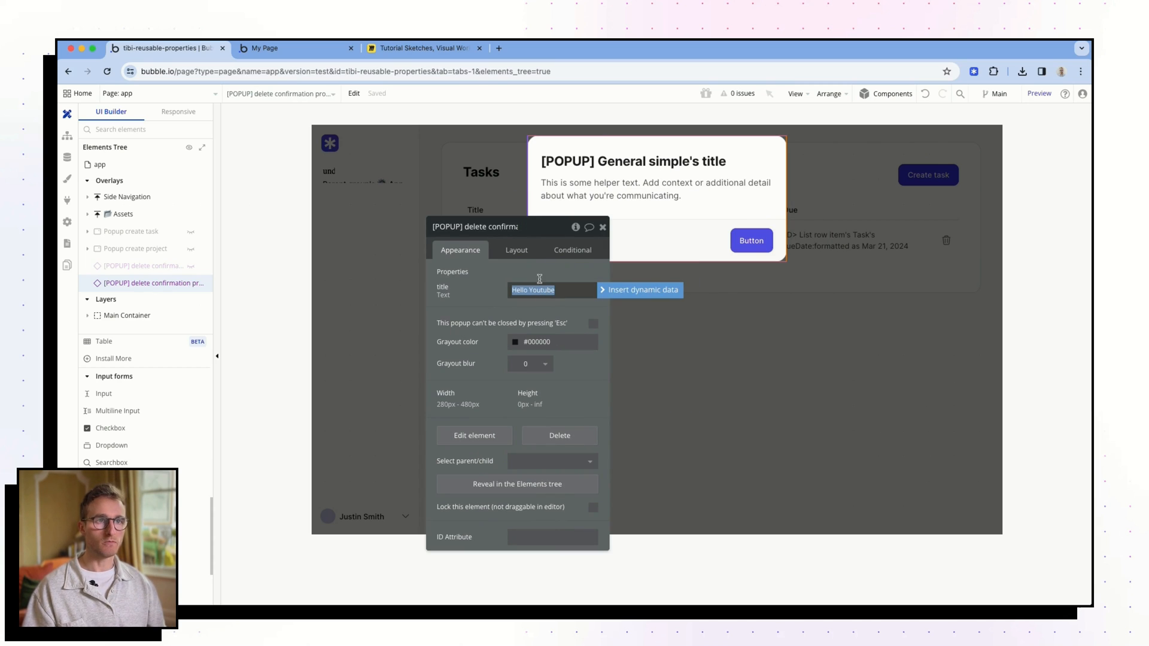
pyautogui.click(423, 48)
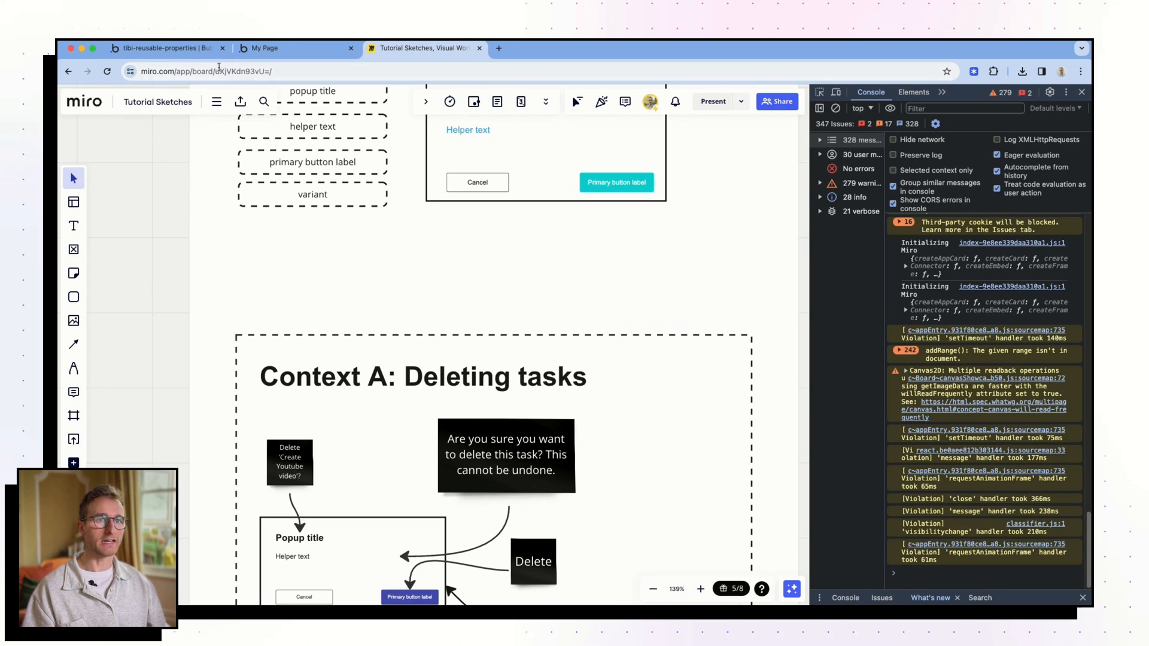
pyautogui.click(198, 49)
pyautogui.write('Are you')
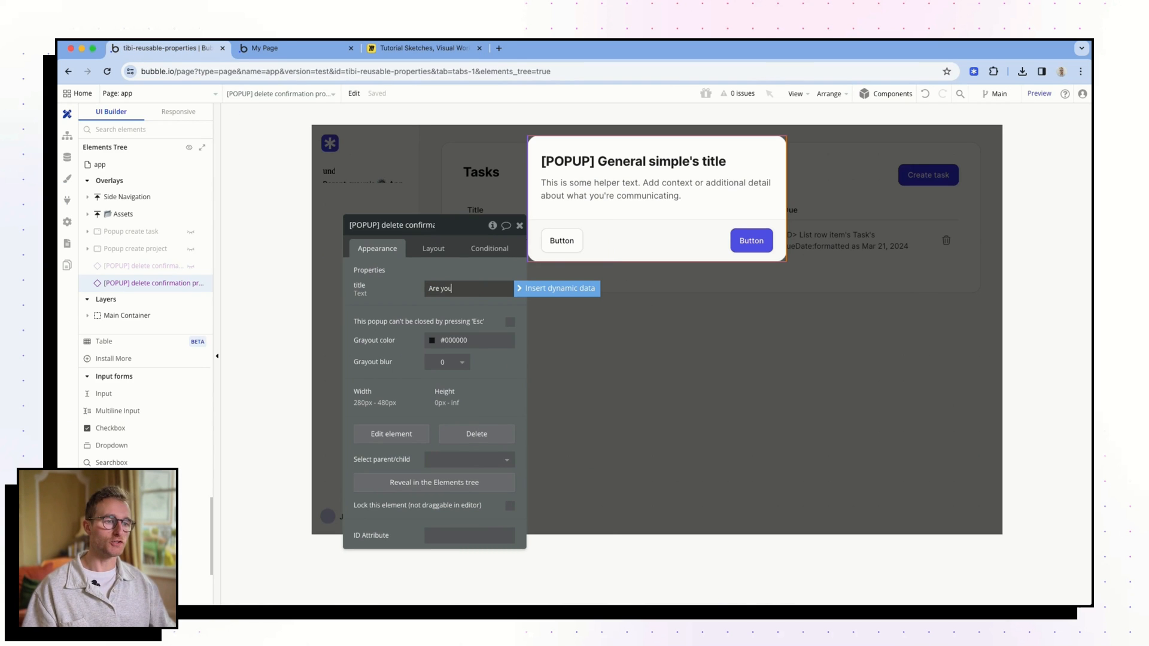
pyautogui.write(' sure you want to')
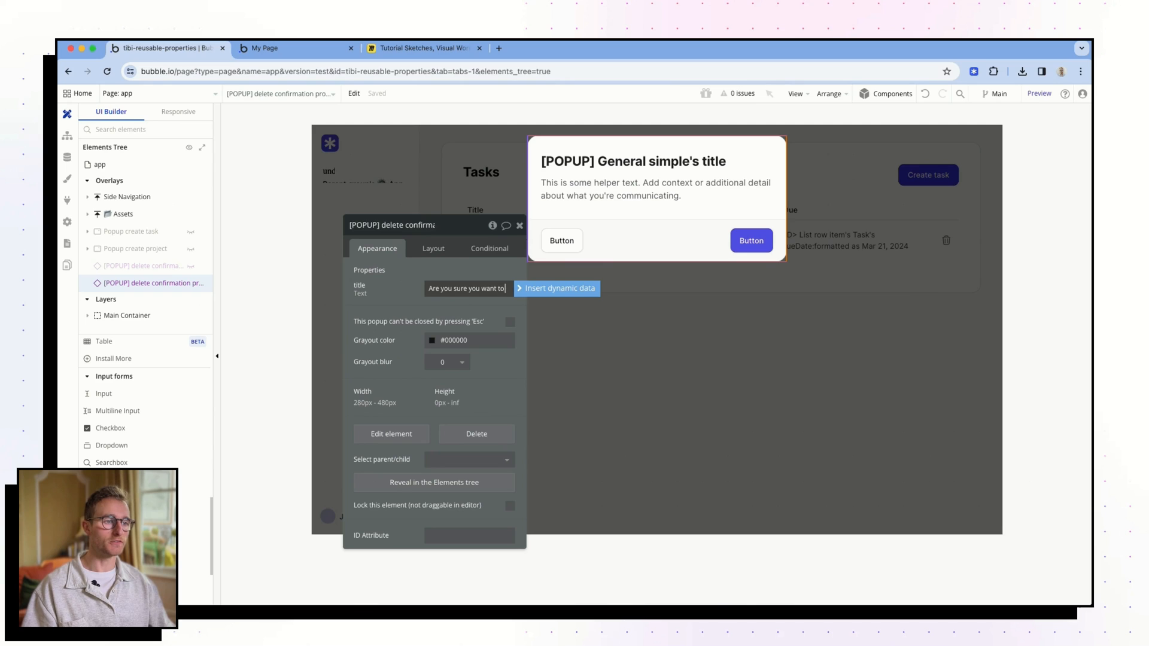
pyautogui.write(' delete this project?')
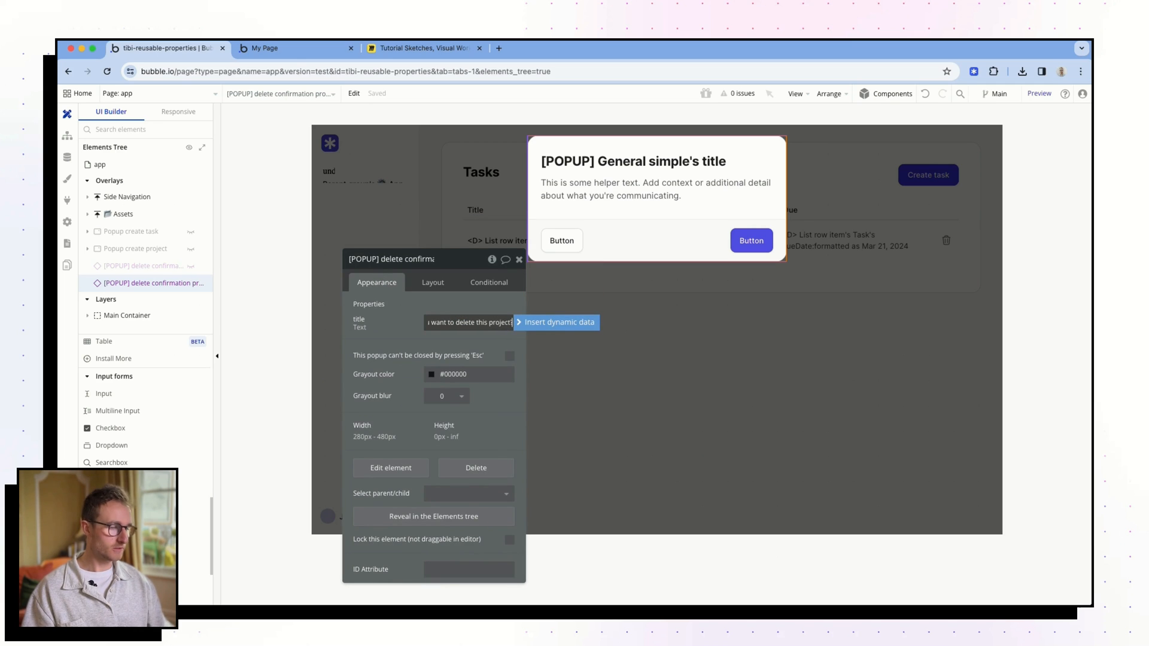
# Step: Reuse the project popup's title text on the delete confirmation task popup, worded as "Are you sure you want to delete this task?"
pyautogui.press('super+a')
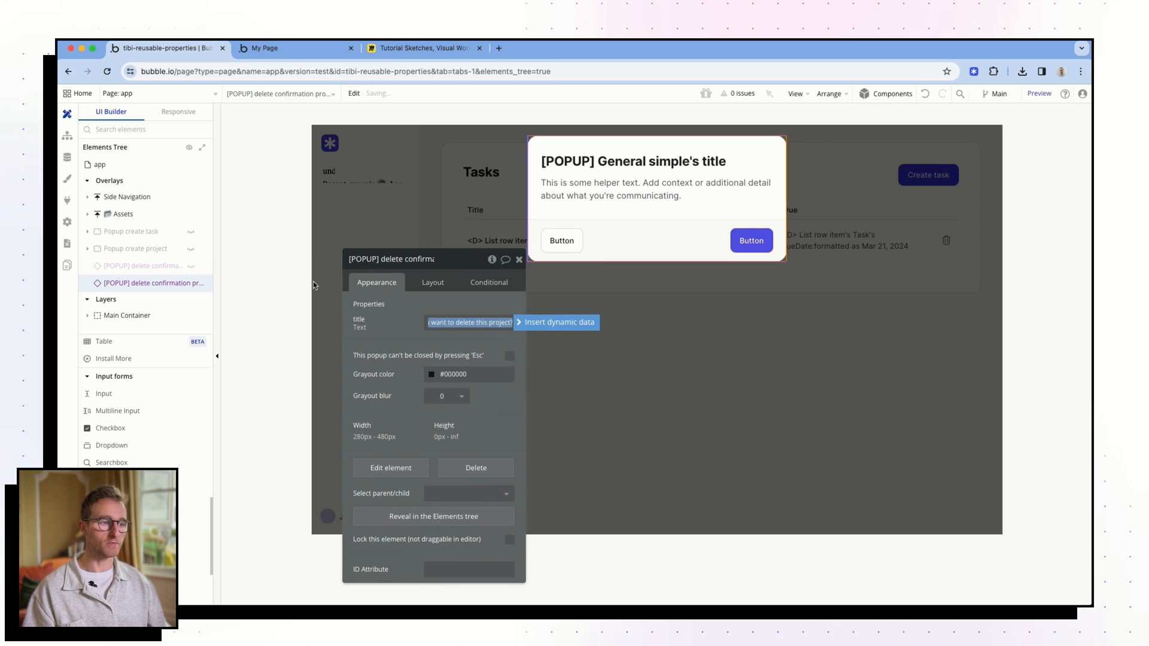
pyautogui.click(147, 266)
pyautogui.click(482, 322)
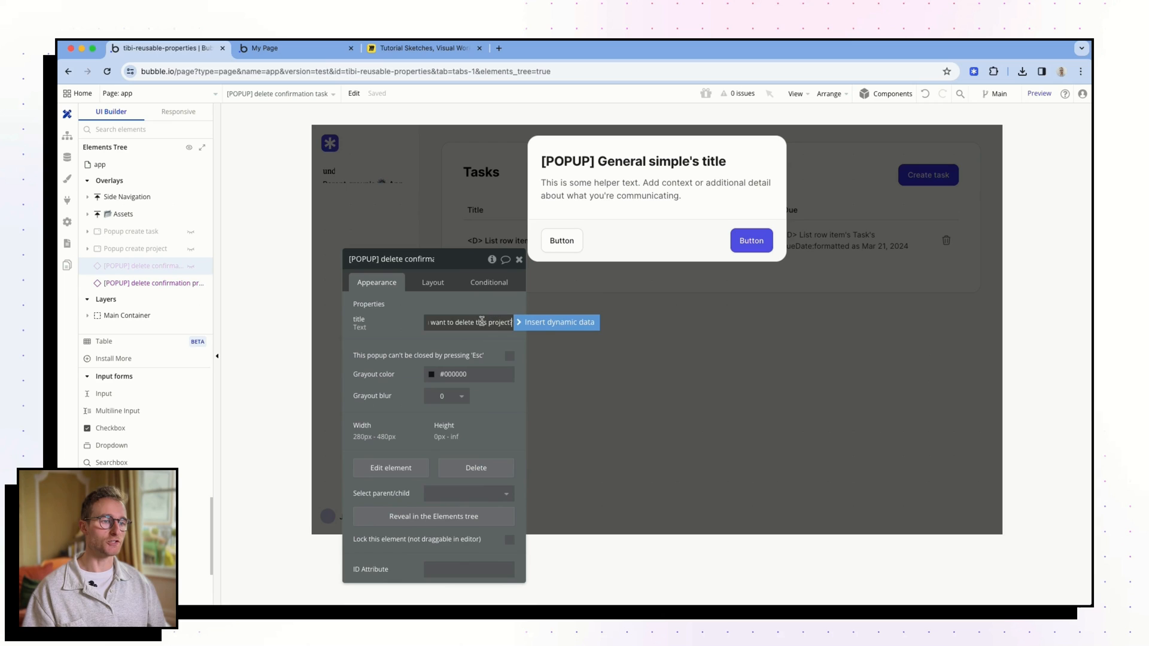
pyautogui.write('task')
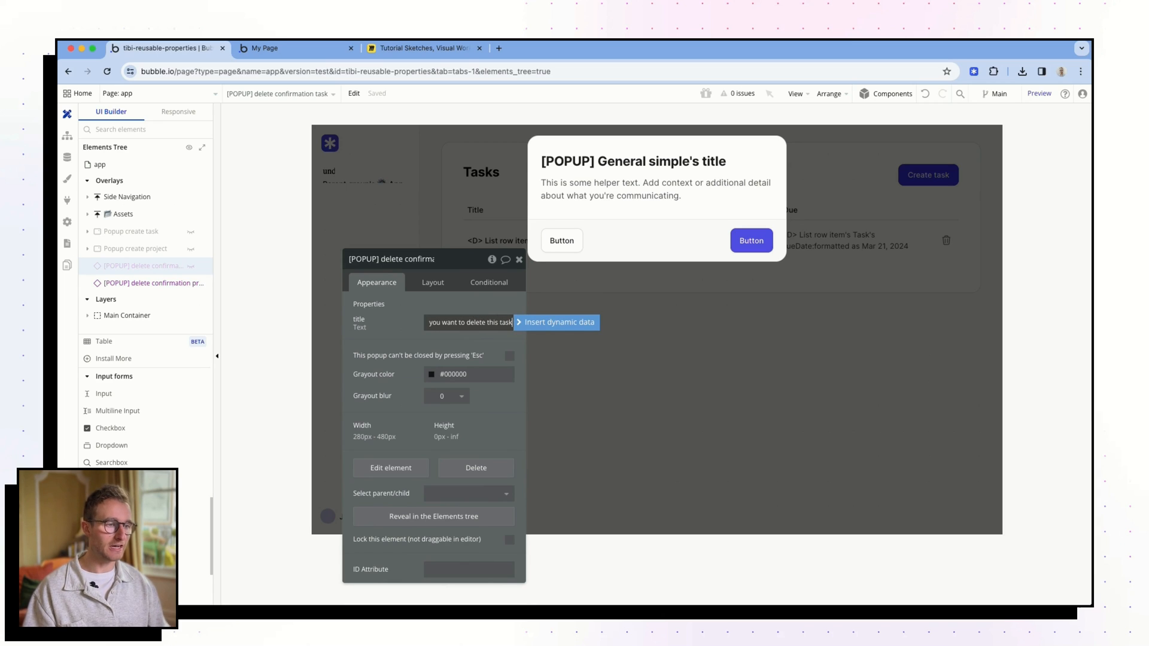
pyautogui.write('?')
pyautogui.click(379, 347)
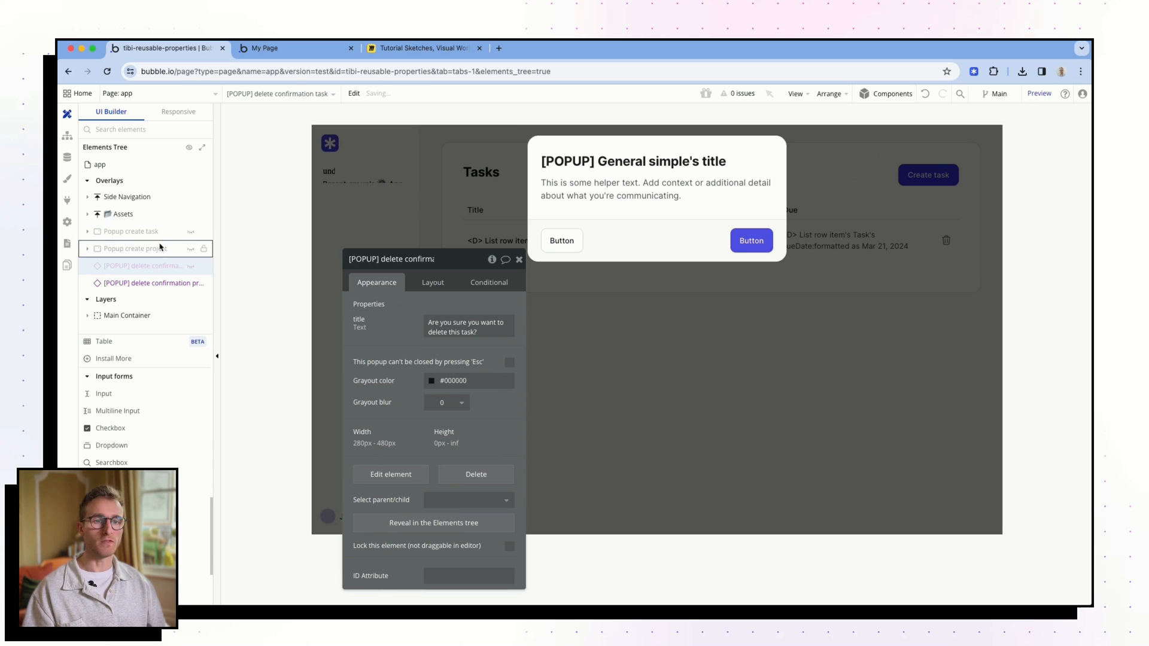
# Step: Add a workflow to the project row's trash icon button with a Show action targeting [POPUP] delete confirmation project
pyautogui.click(376, 221)
pyautogui.click(127, 315)
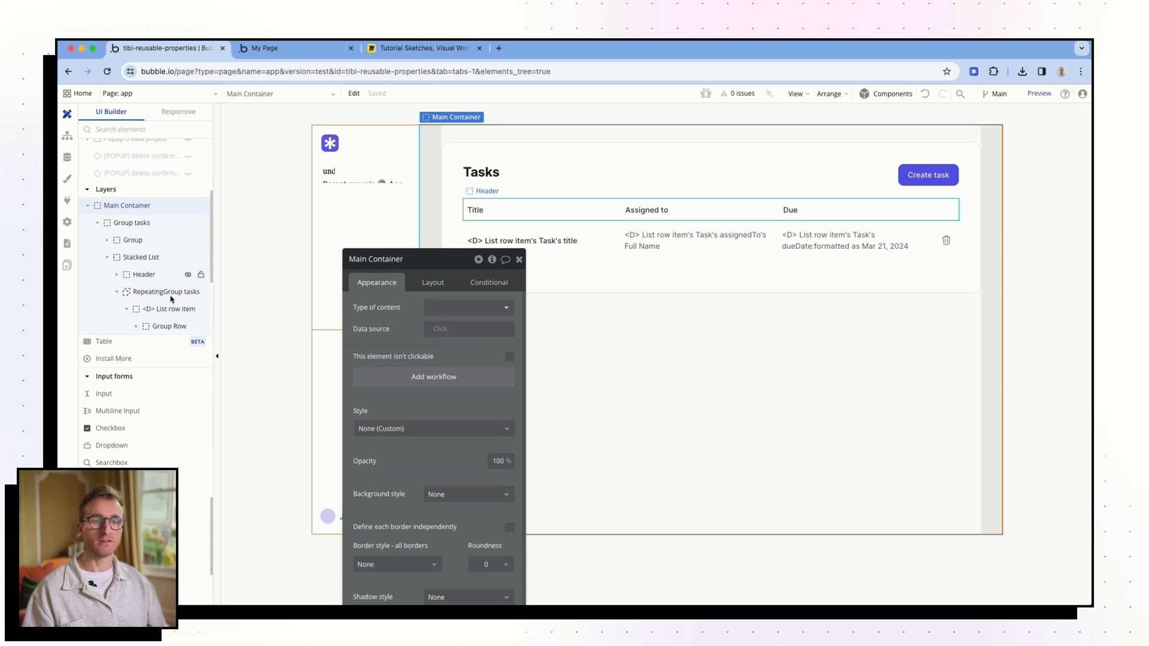
pyautogui.scroll(-2, 171, 299)
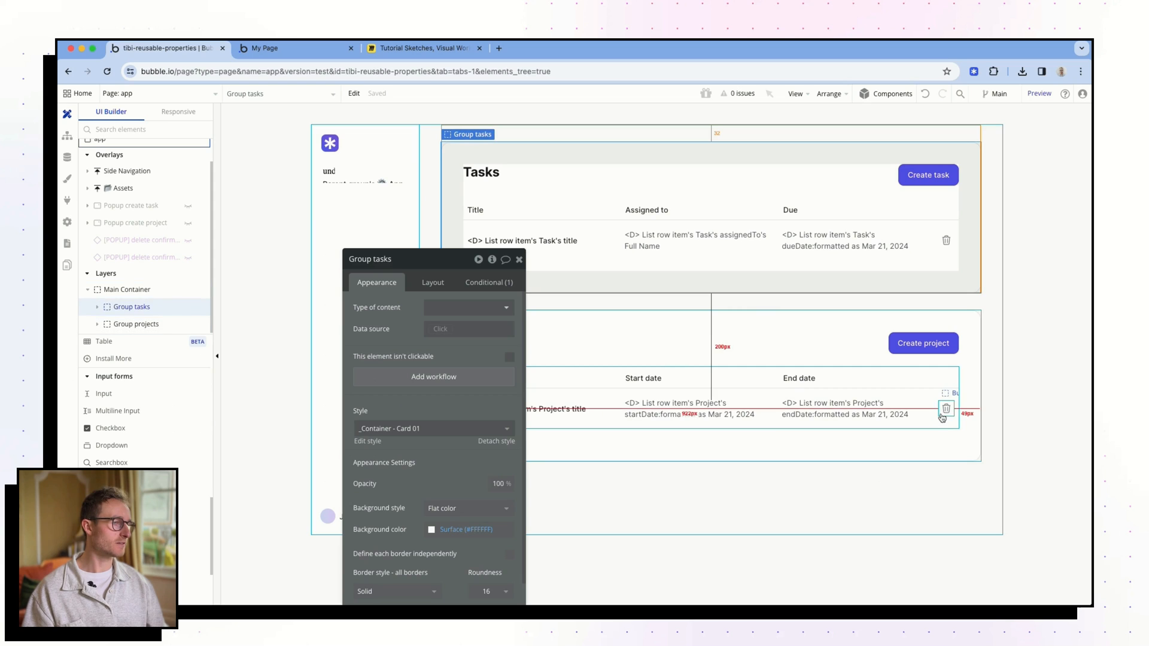
pyautogui.click(943, 413)
pyautogui.click(393, 376)
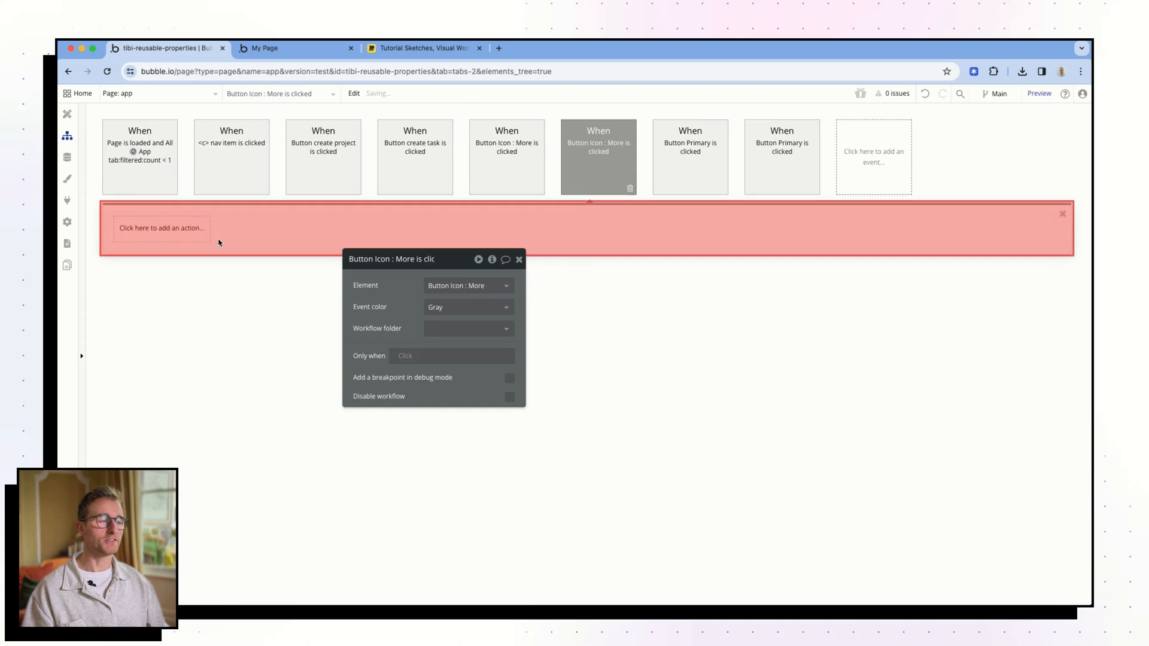
pyautogui.click(180, 233)
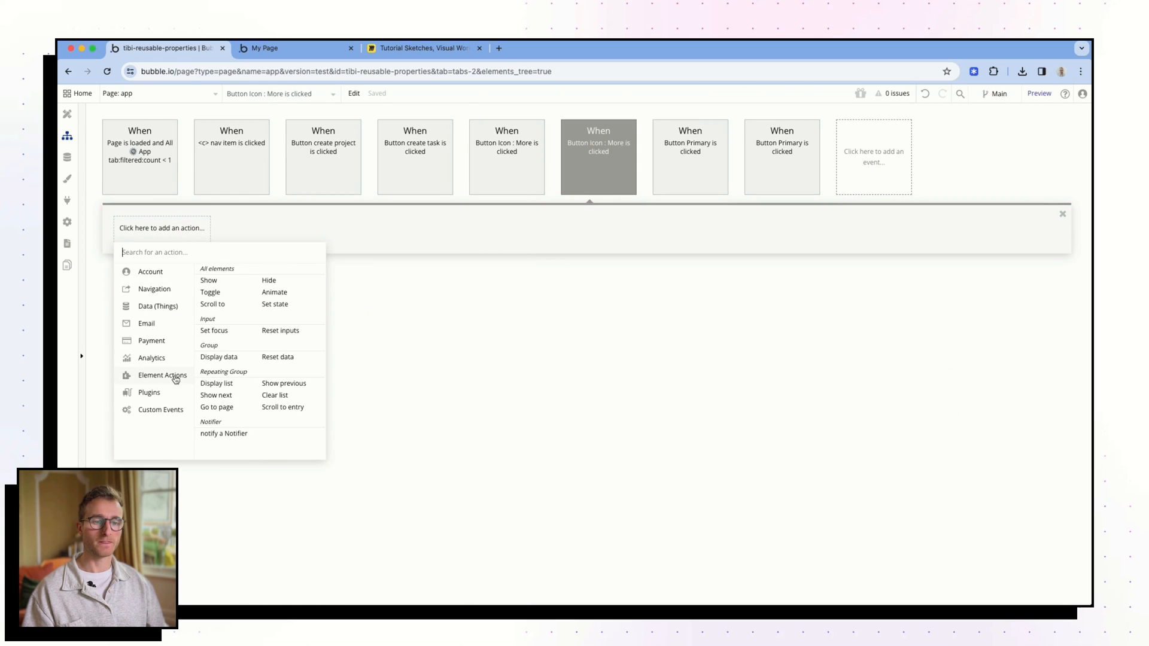
pyautogui.click(216, 284)
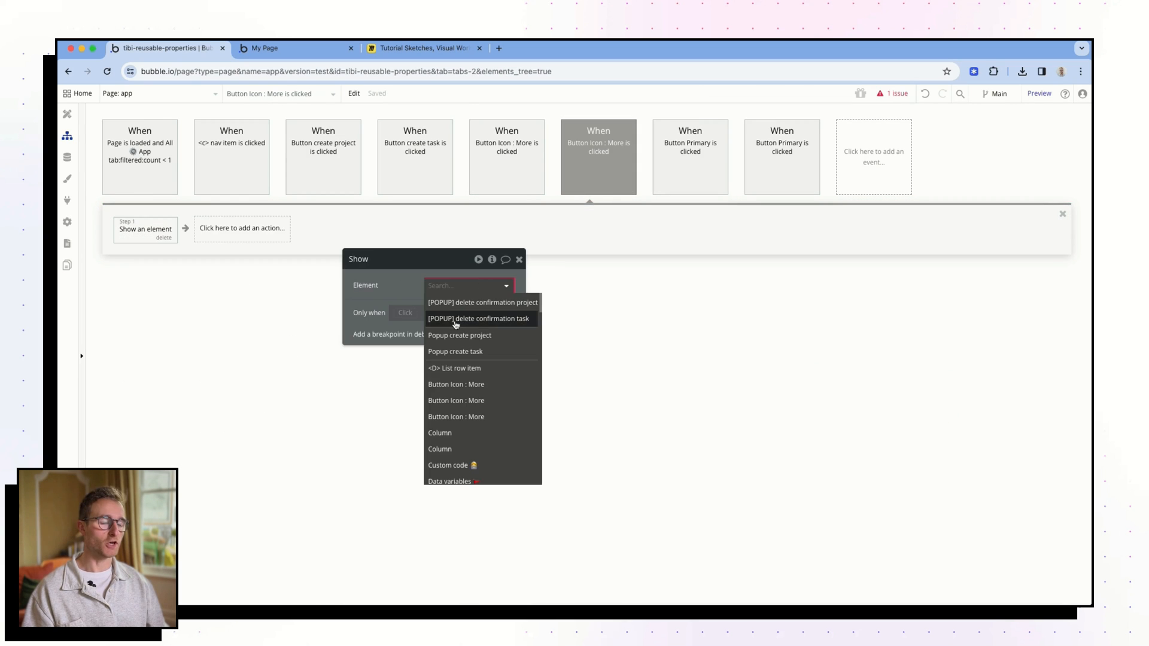
pyautogui.click(487, 303)
# Step: Switch to the app preview and check the popup titles opened from a task's trash icon and from a project's trash icon
pyautogui.click(301, 50)
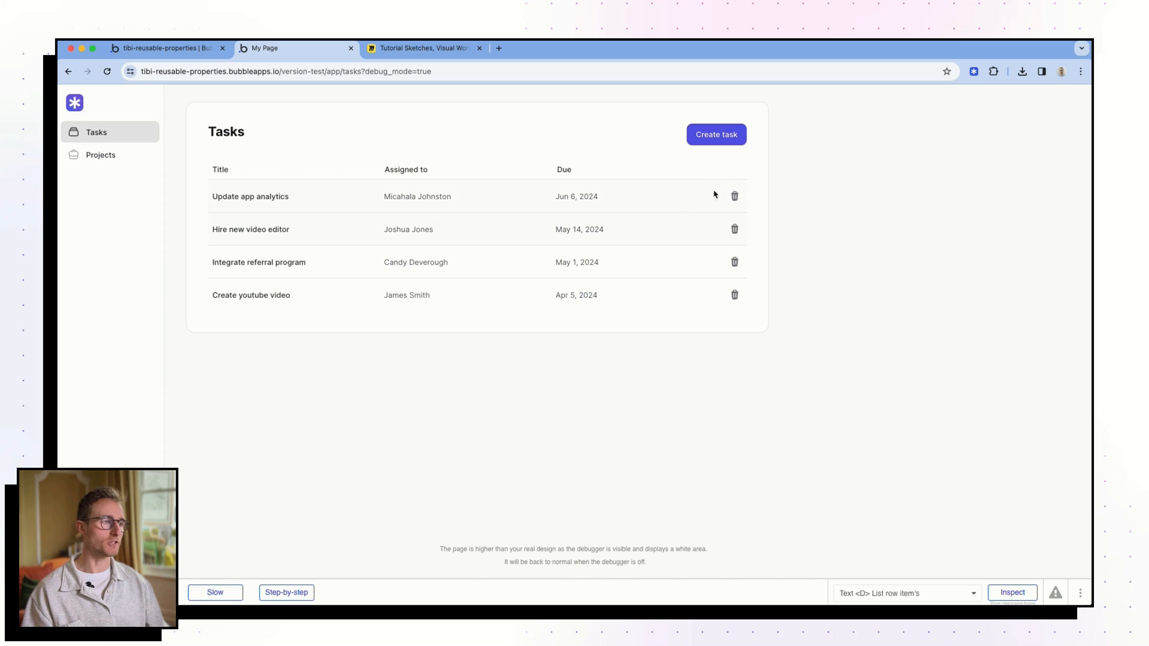
pyautogui.click(734, 197)
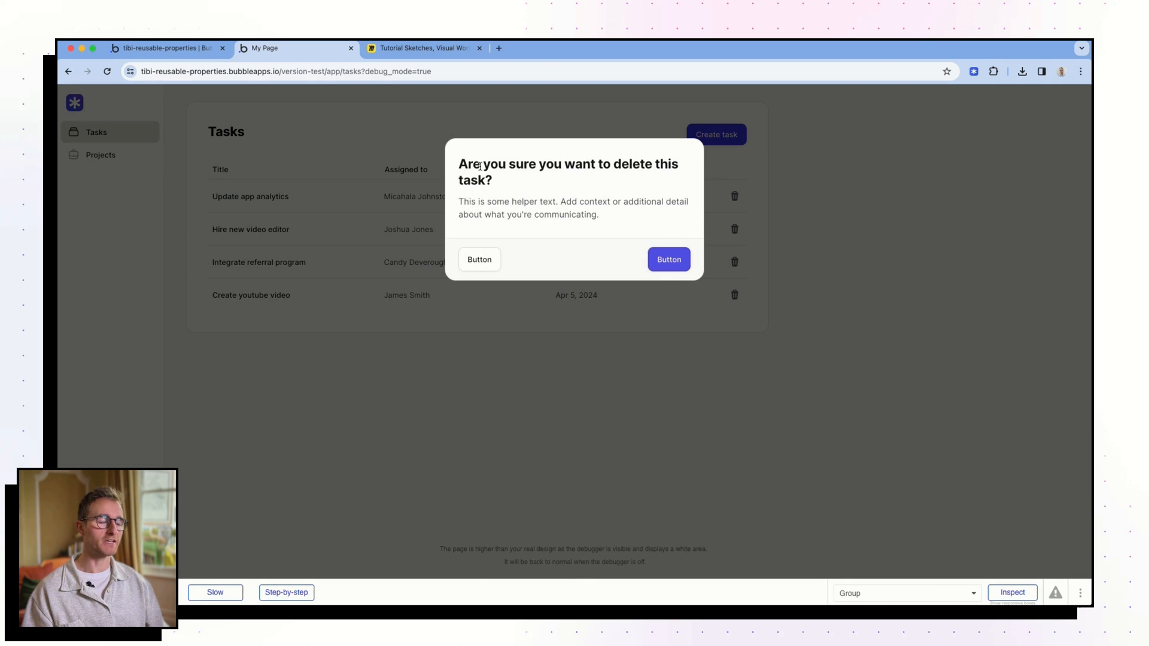
pyautogui.click(487, 342)
pyautogui.click(101, 155)
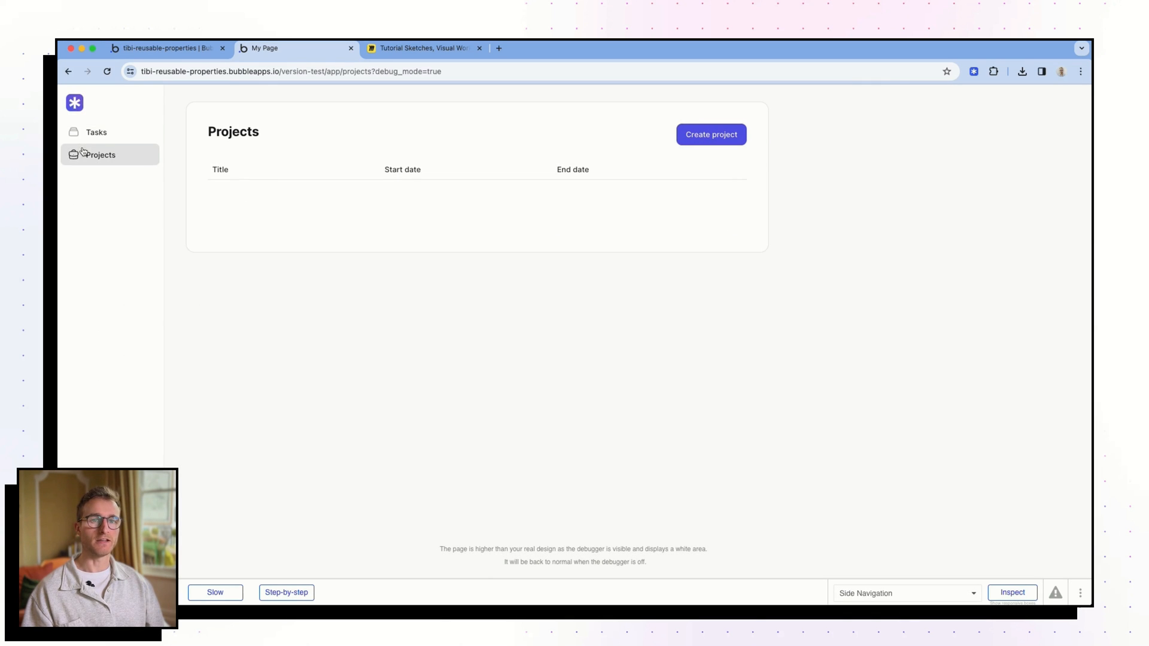
pyautogui.click(736, 197)
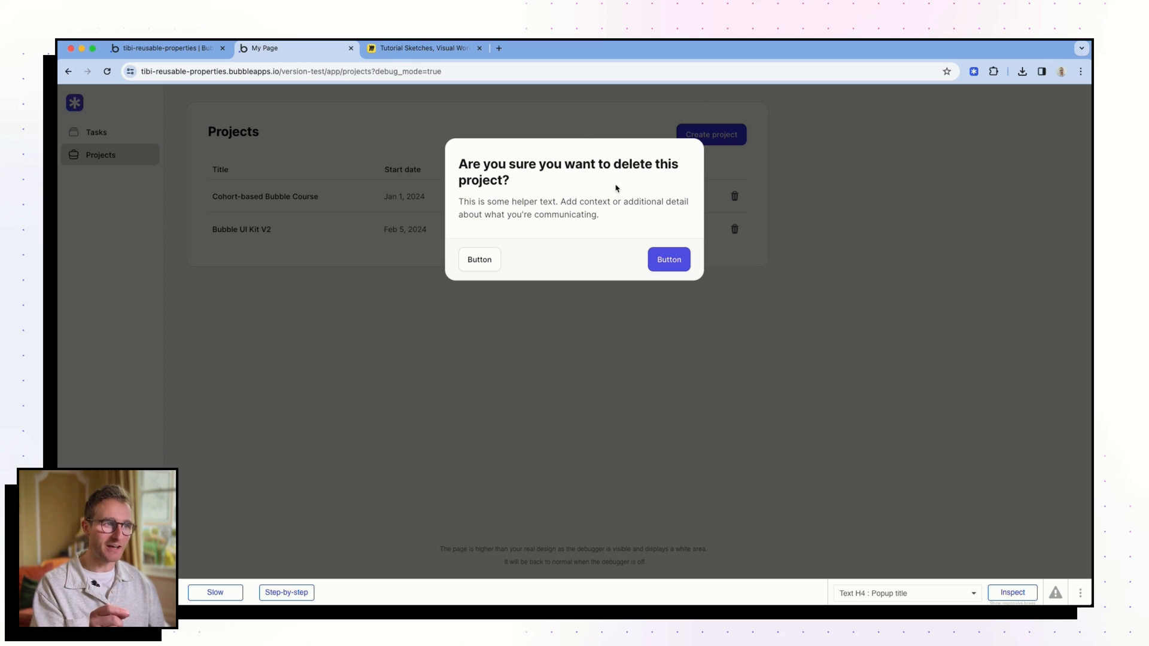
# Step: Switch to the Miro board and review the popup sketches for Context A: Deleting tasks and the project-deletion Context B
pyautogui.click(419, 48)
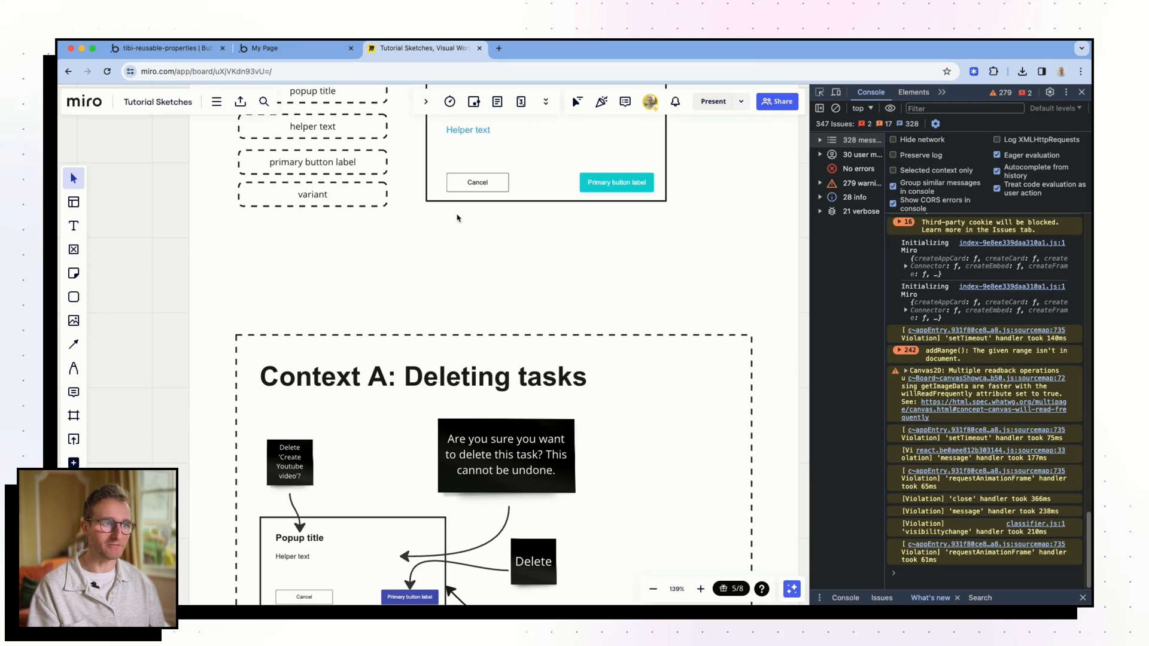
pyautogui.scroll(-5, 459, 219)
pyautogui.scroll(5, 269, 277)
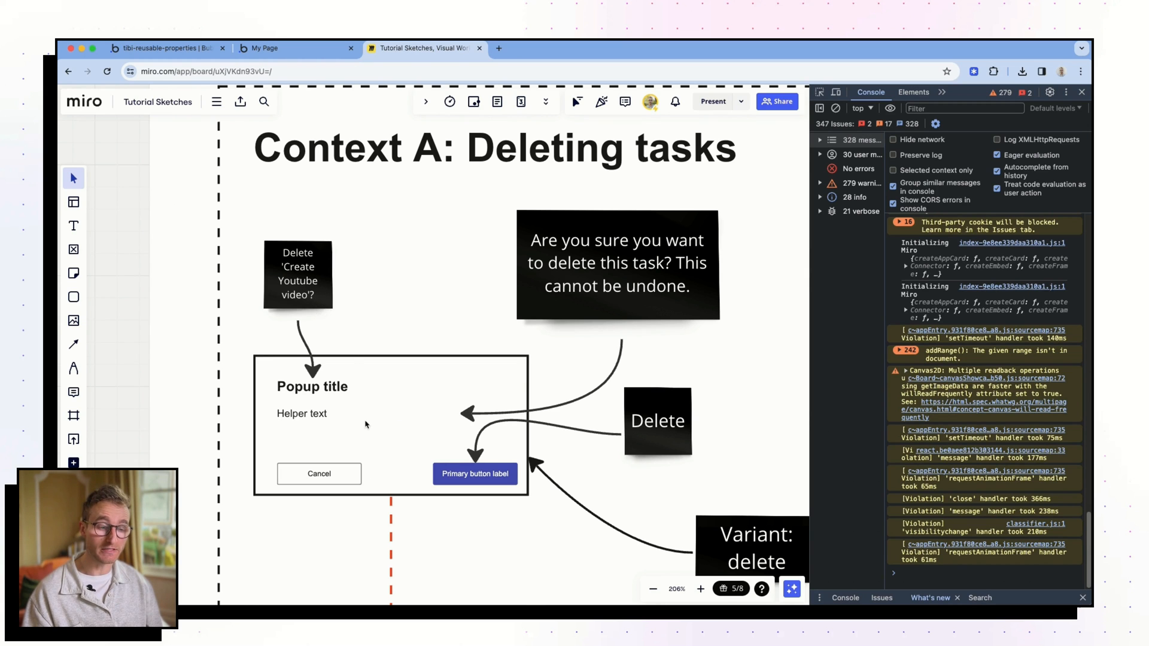
pyautogui.scroll(-10, 366, 424)
pyautogui.scroll(3, 288, 320)
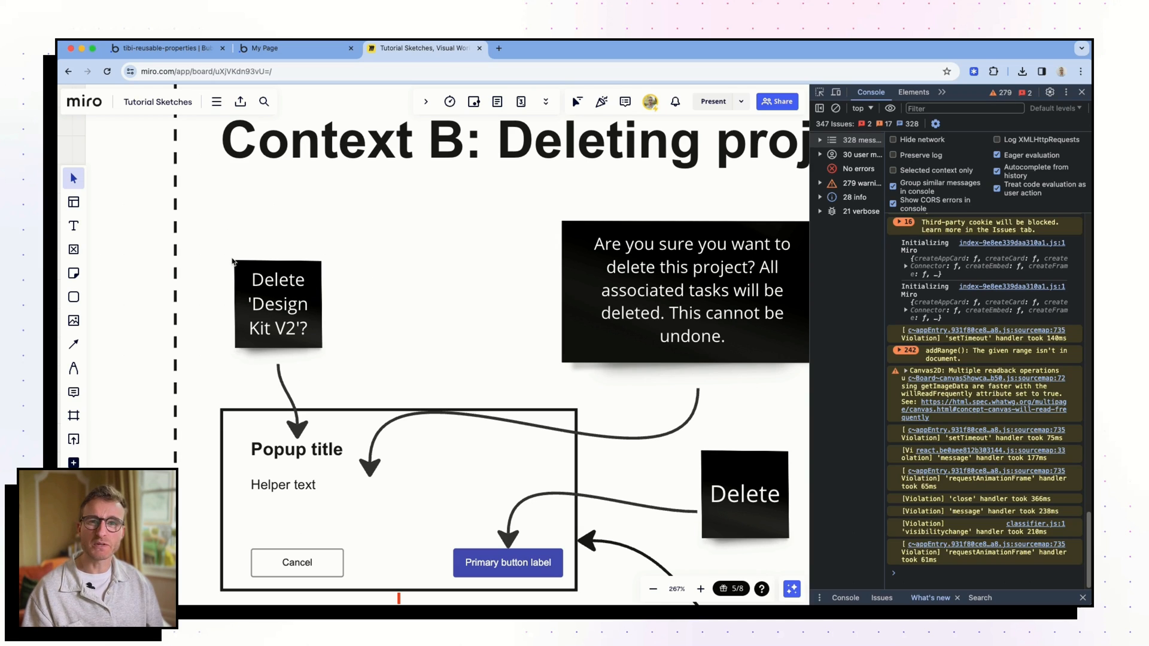
# Step: Return to the app page's design view in the Bubble editor and move the property editor clear of the Projects list
pyautogui.click(161, 47)
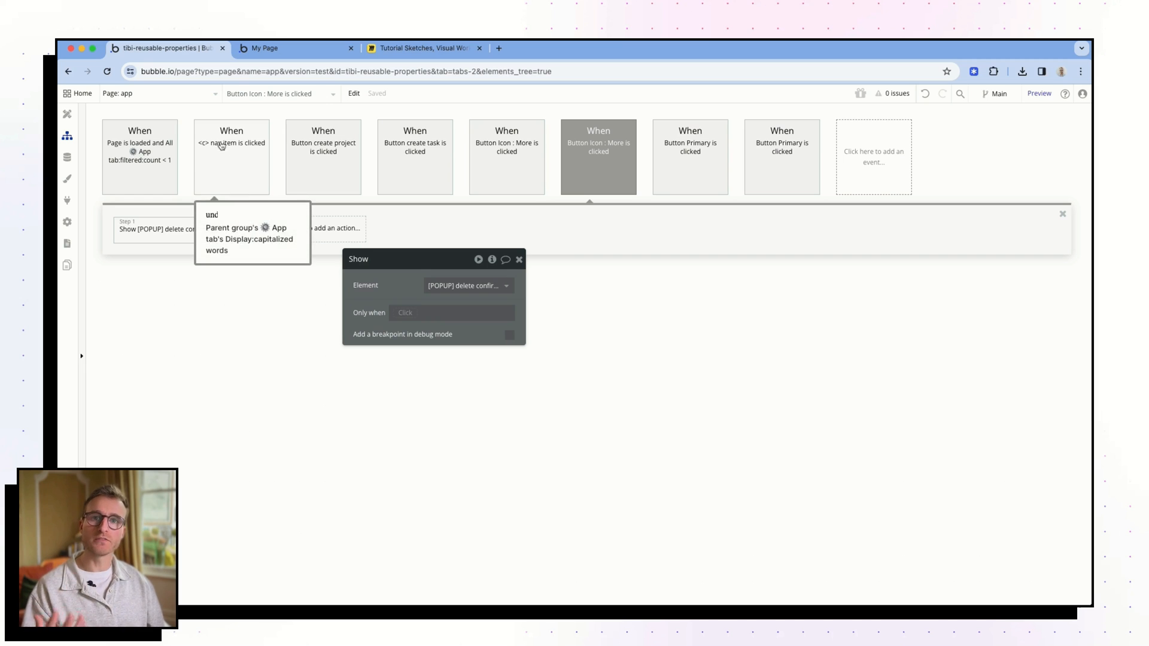
pyautogui.rightClick(72, 117)
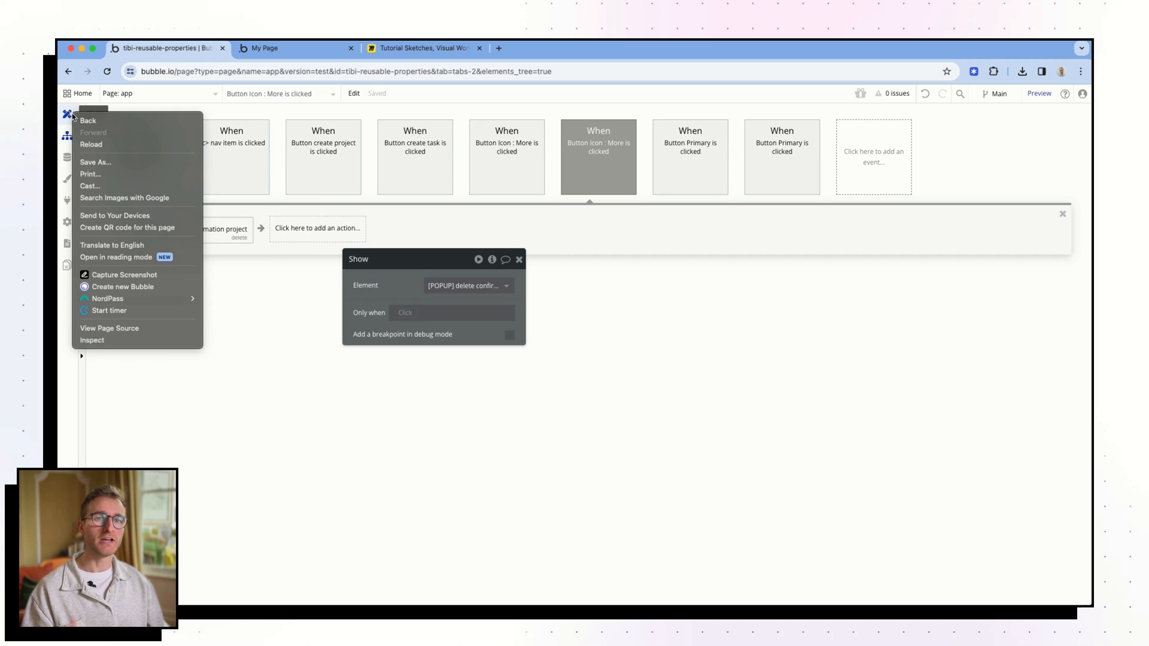
pyautogui.press('Escape')
pyautogui.click(72, 117)
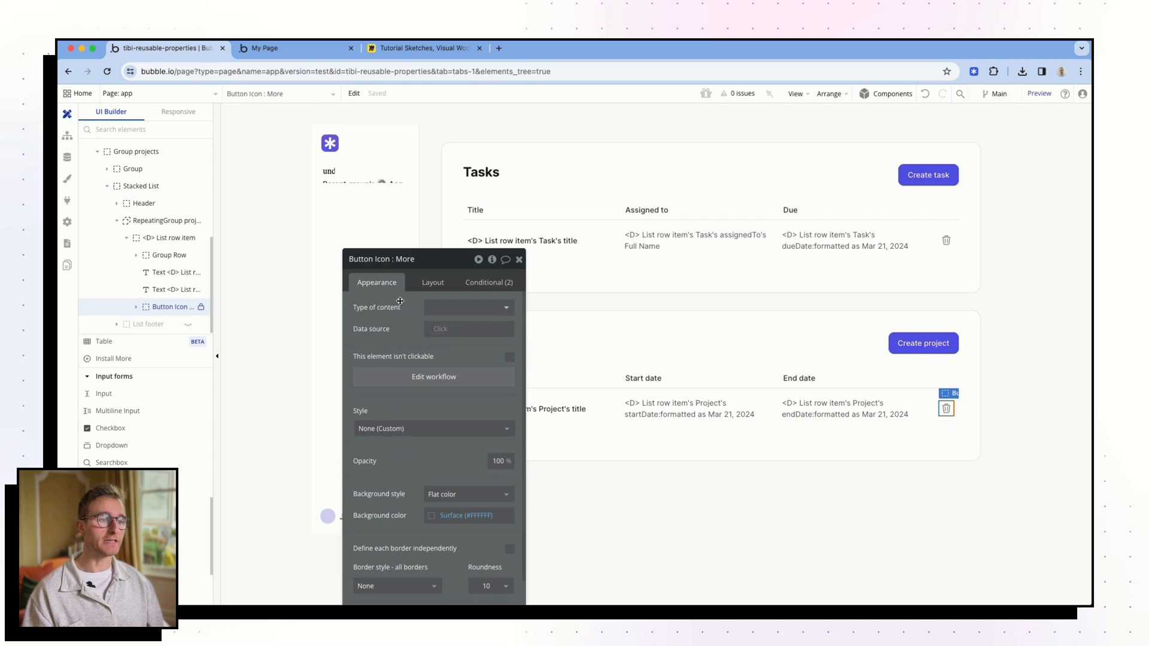
pyautogui.moveTo(400, 301); pyautogui.dragTo(657, 422)
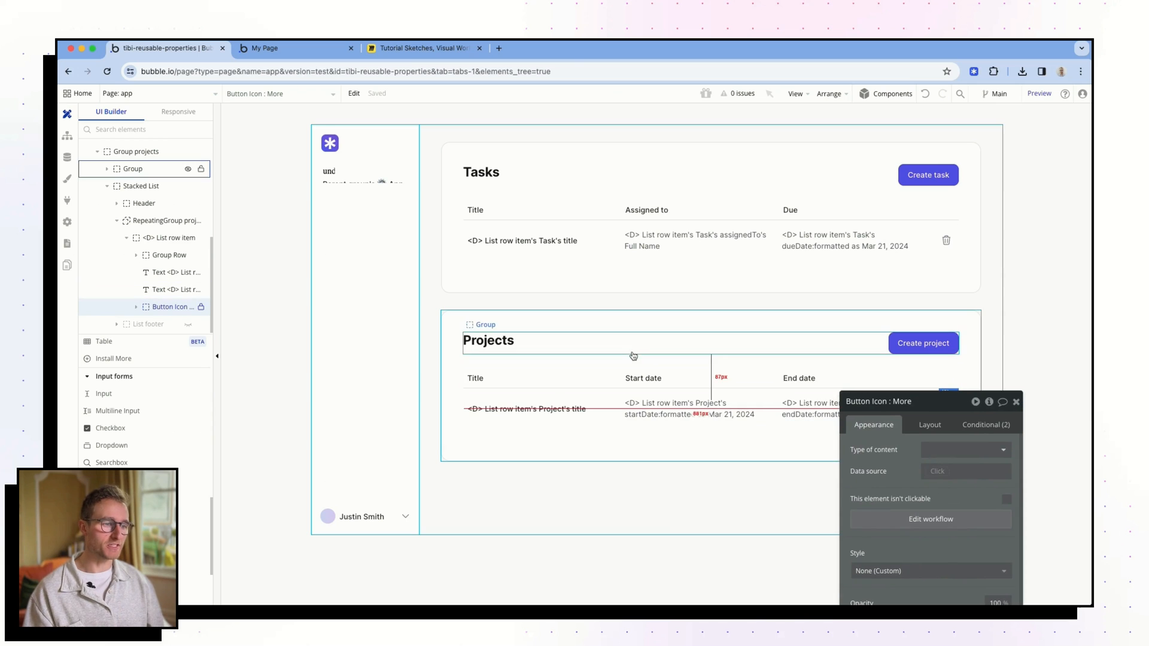
# Step: Convert the Projects list's row item group into a reusable element named "[ROW] Project"
pyautogui.click(594, 427)
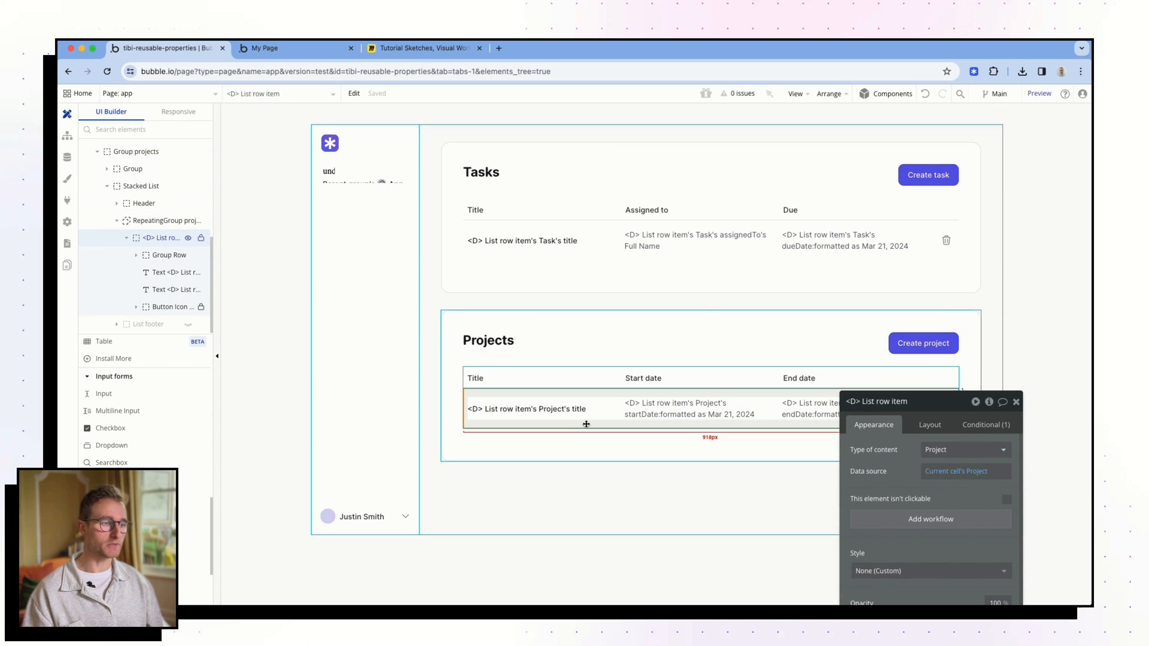
pyautogui.rightClick(585, 423)
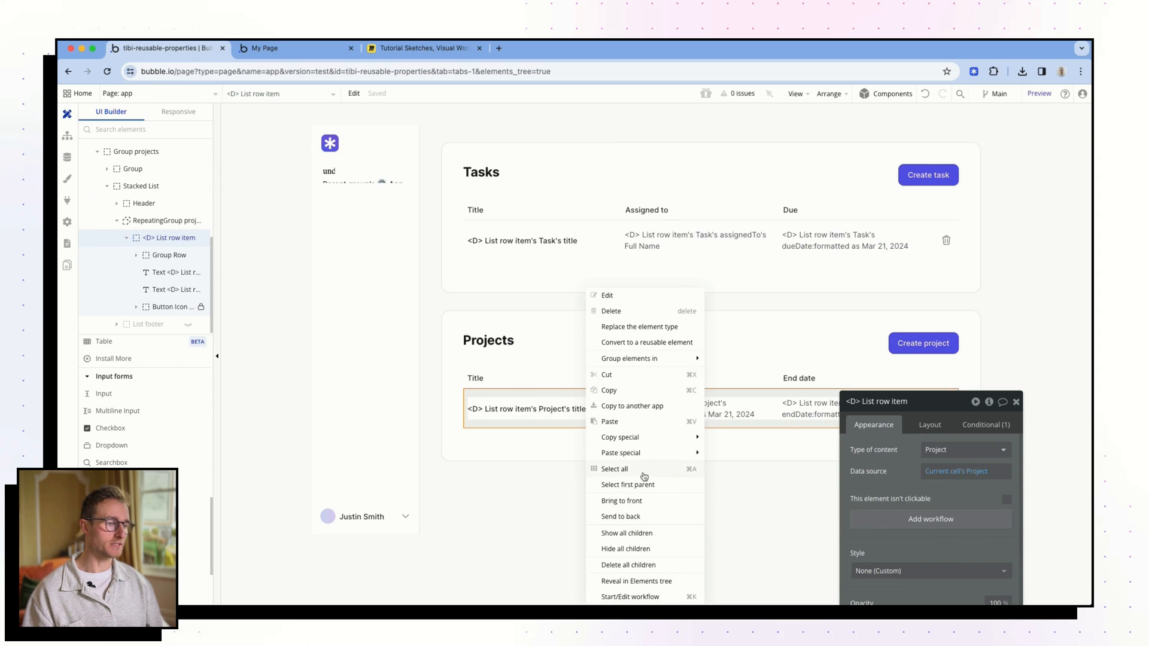
pyautogui.click(647, 343)
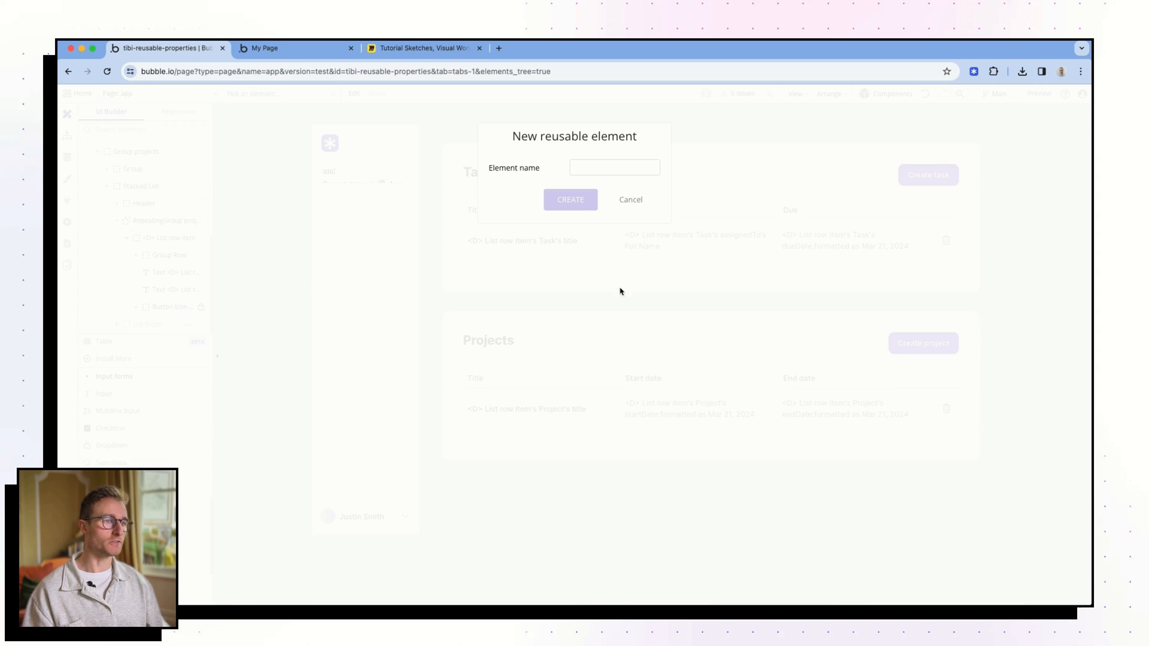
pyautogui.click(605, 173)
pyautogui.write('[')
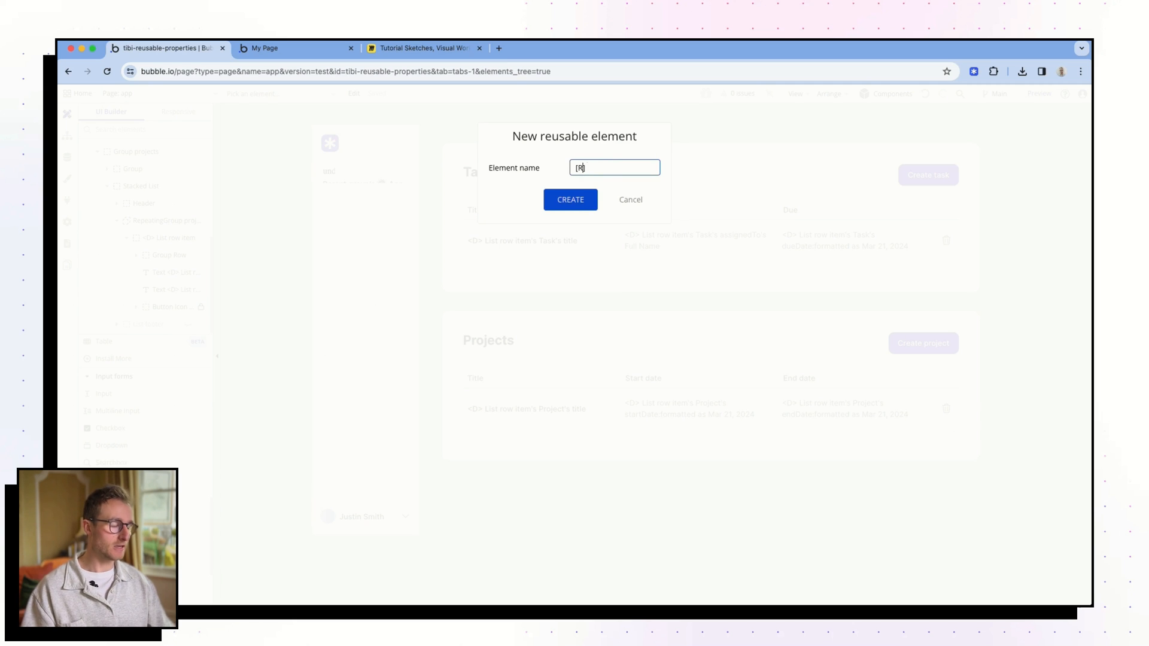
pyautogui.write('ROW] ')
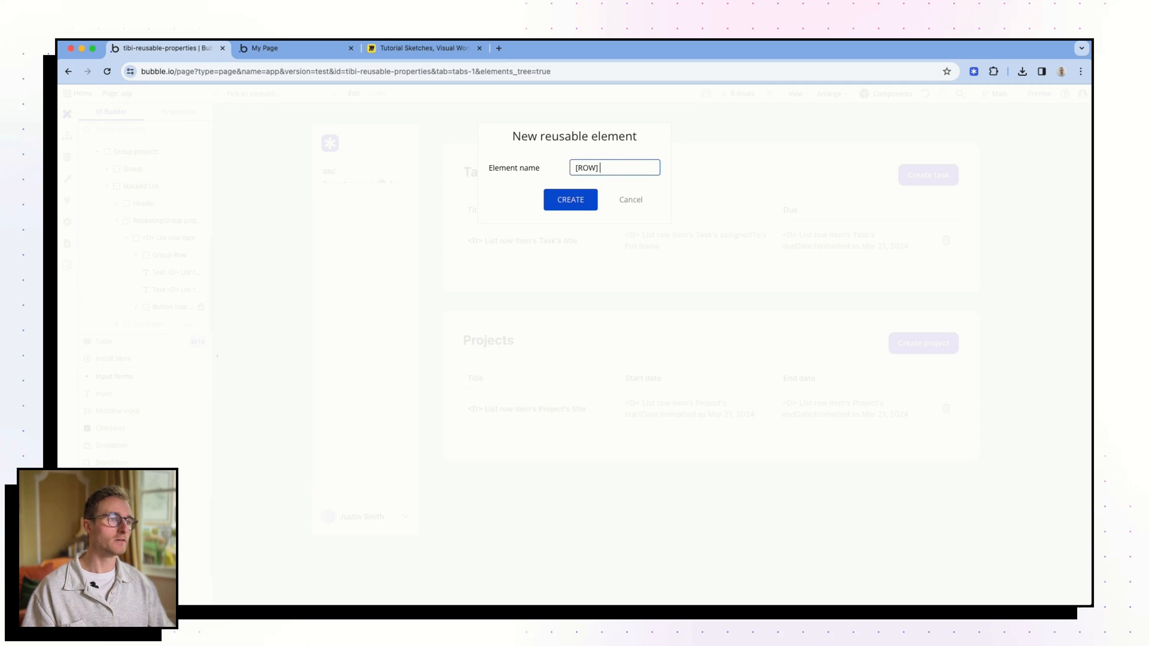
pyautogui.write('Project')
pyautogui.click(571, 200)
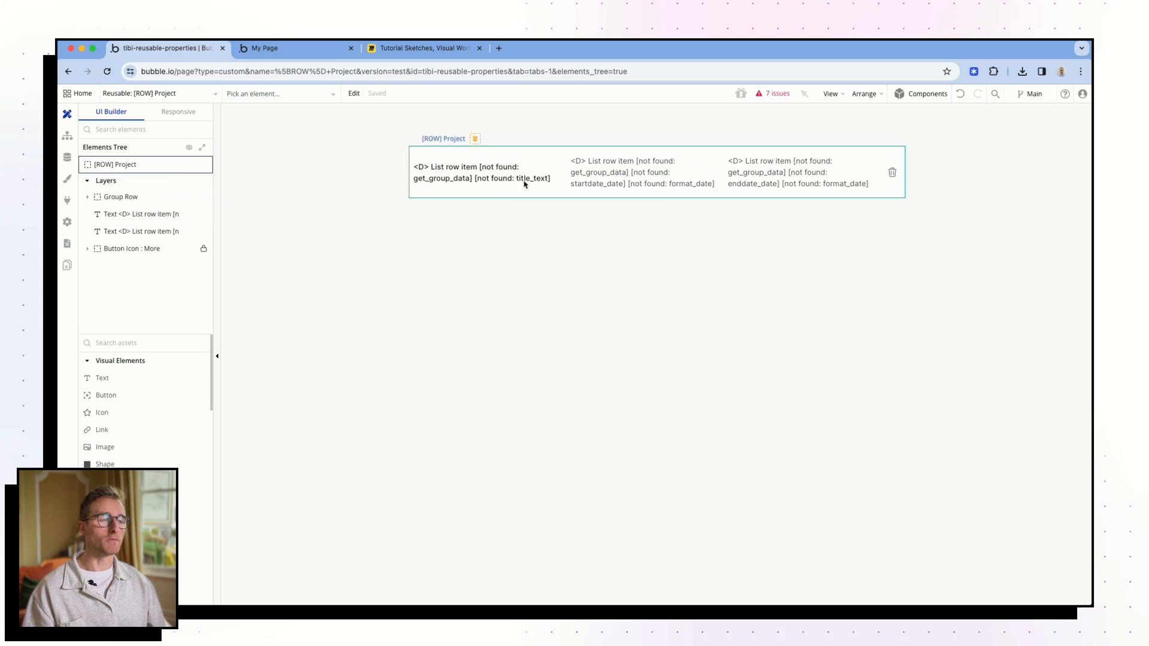
# Step: Find the [POPUP] General simple reusable element and place an instance of it inside [ROW] Project
pyautogui.doubleClick(402, 300)
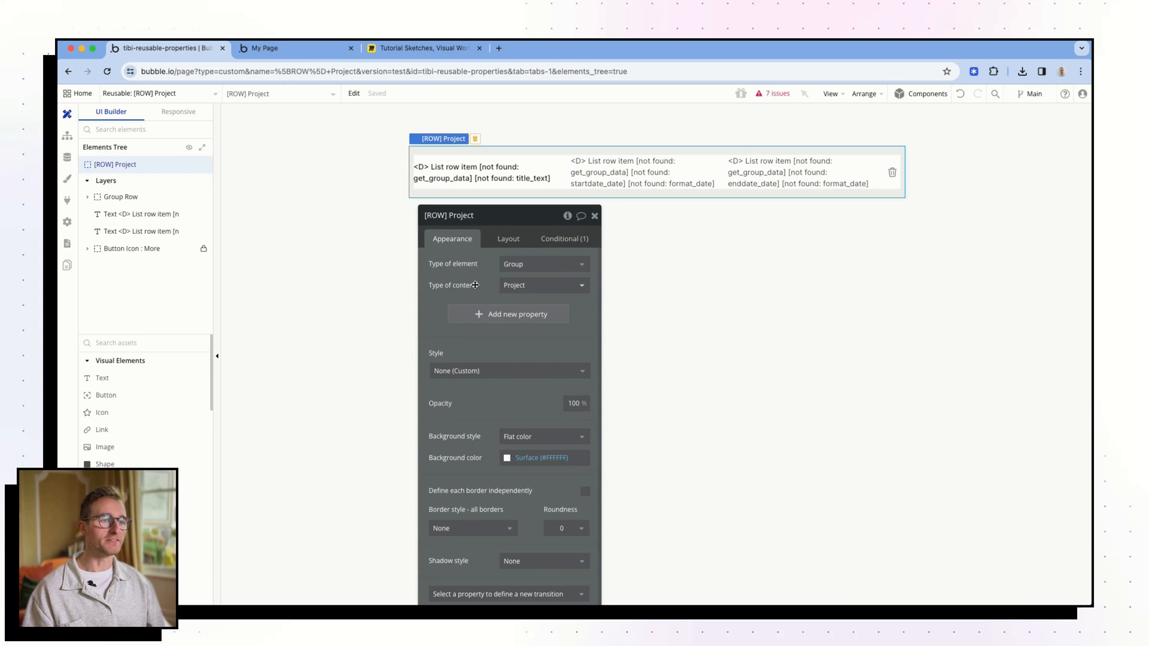
pyautogui.moveTo(507, 252); pyautogui.dragTo(455, 256)
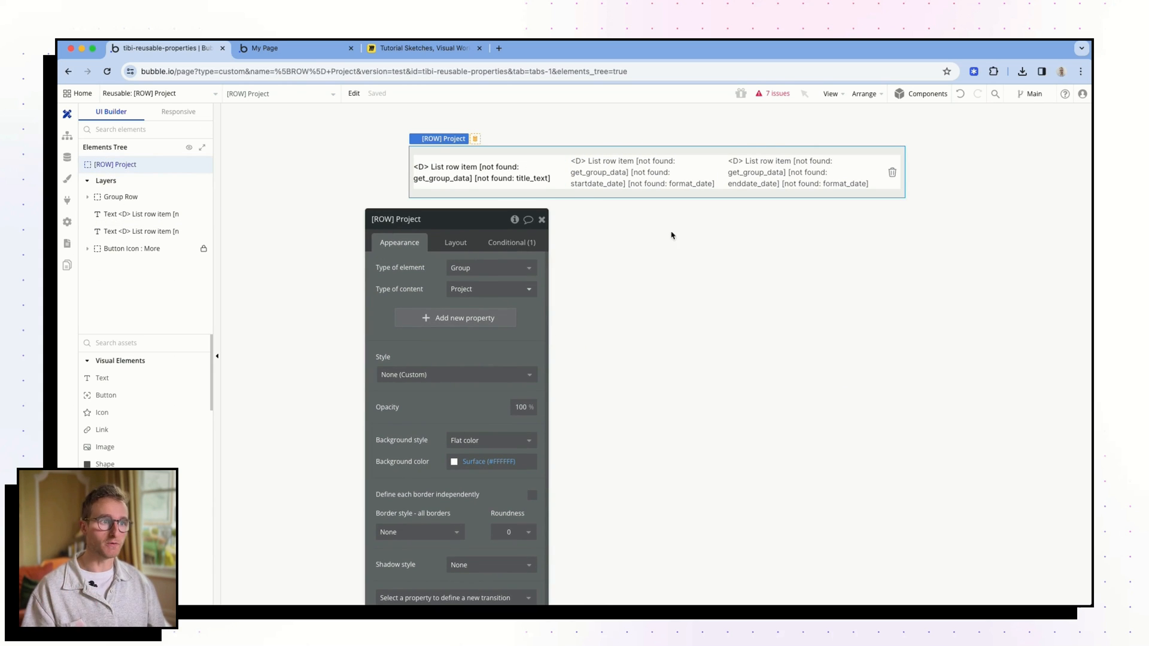
pyautogui.click(161, 343)
pyautogui.write('po')
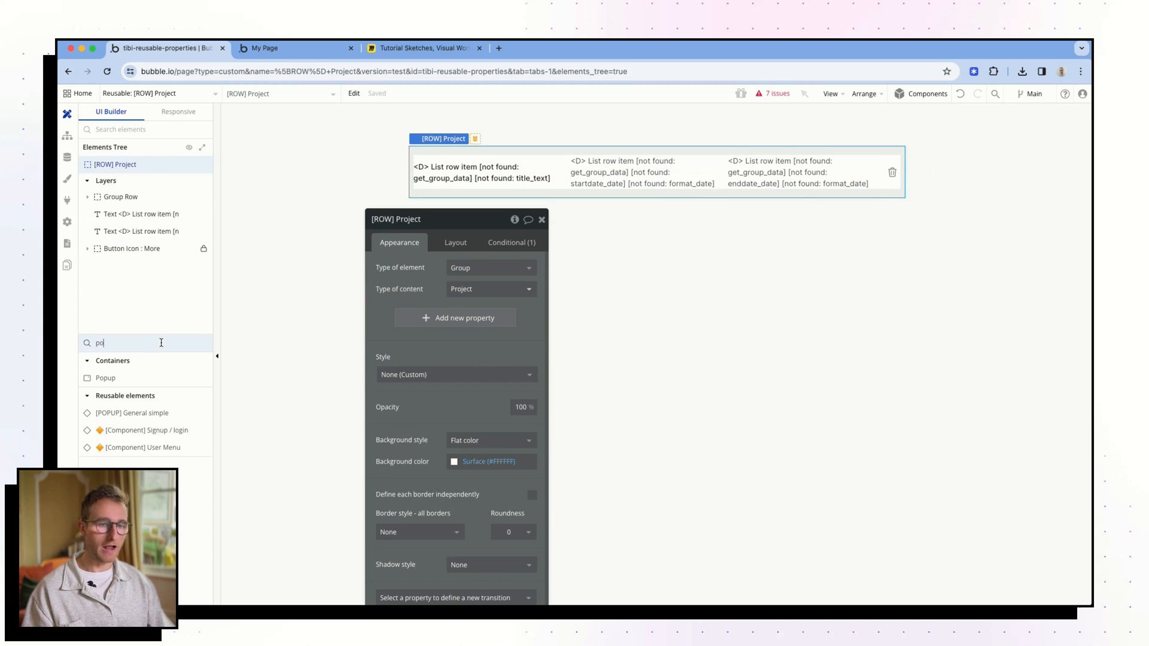
pyautogui.write('pu')
pyautogui.click(131, 413)
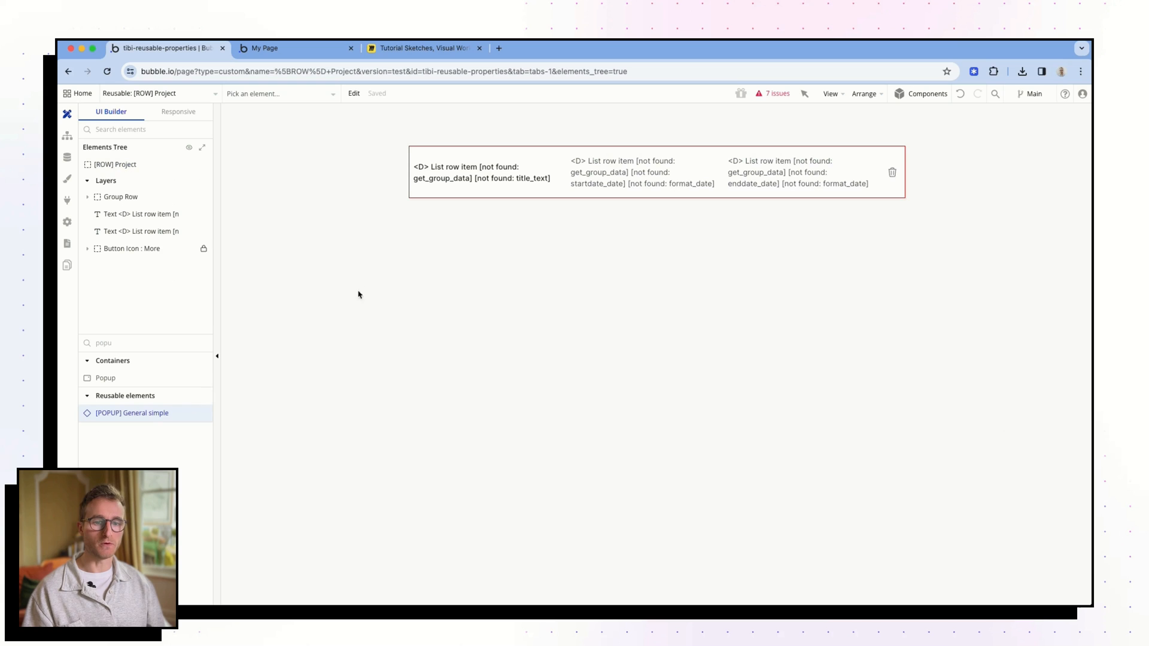
pyautogui.moveTo(379, 276); pyautogui.dragTo(453, 352)
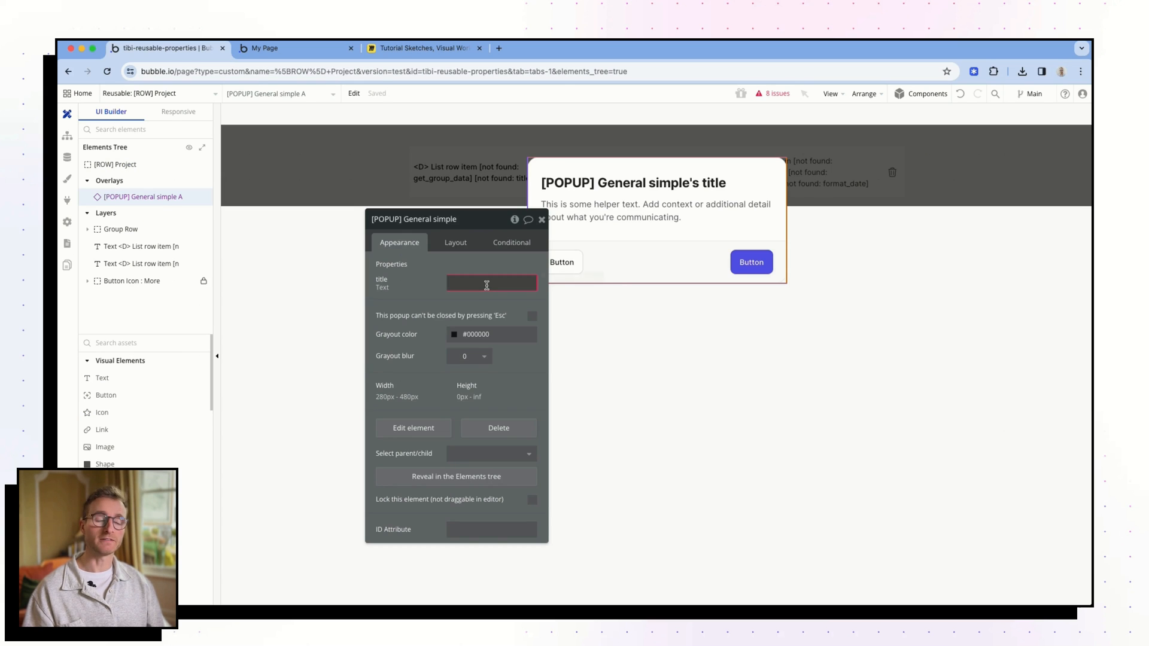
# Step: Set the popup's title property to the text "Are you sure you want to delete" followed by an empty pair of quotes
pyautogui.click(486, 286)
pyautogui.write('Are y')
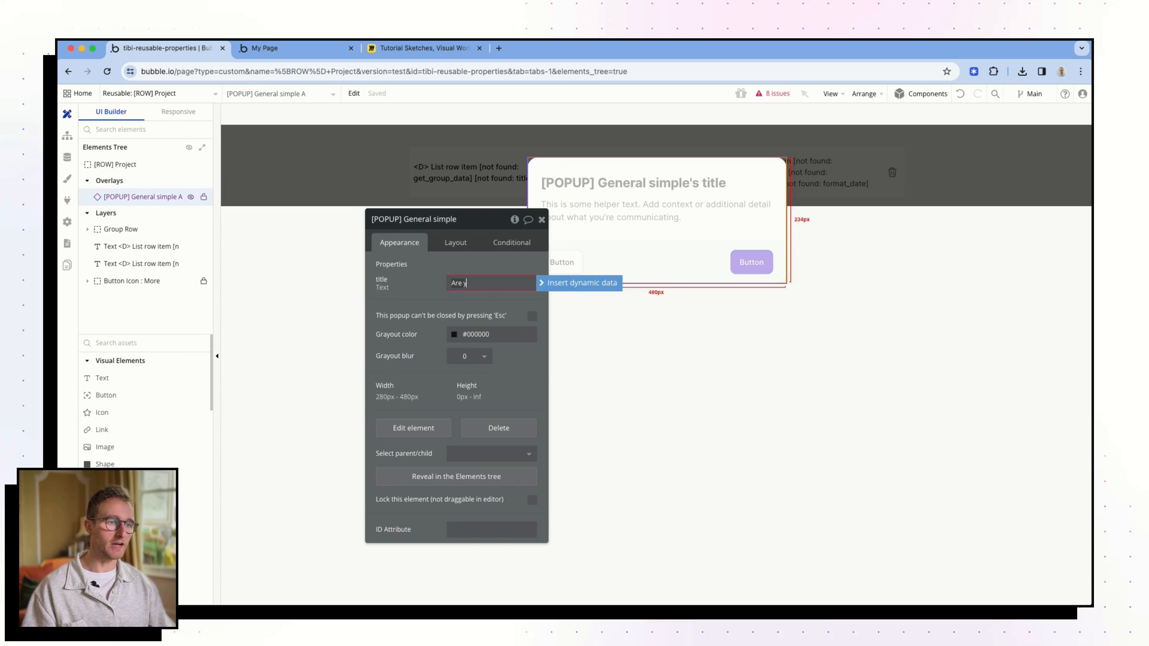
pyautogui.write('ou sure you want to')
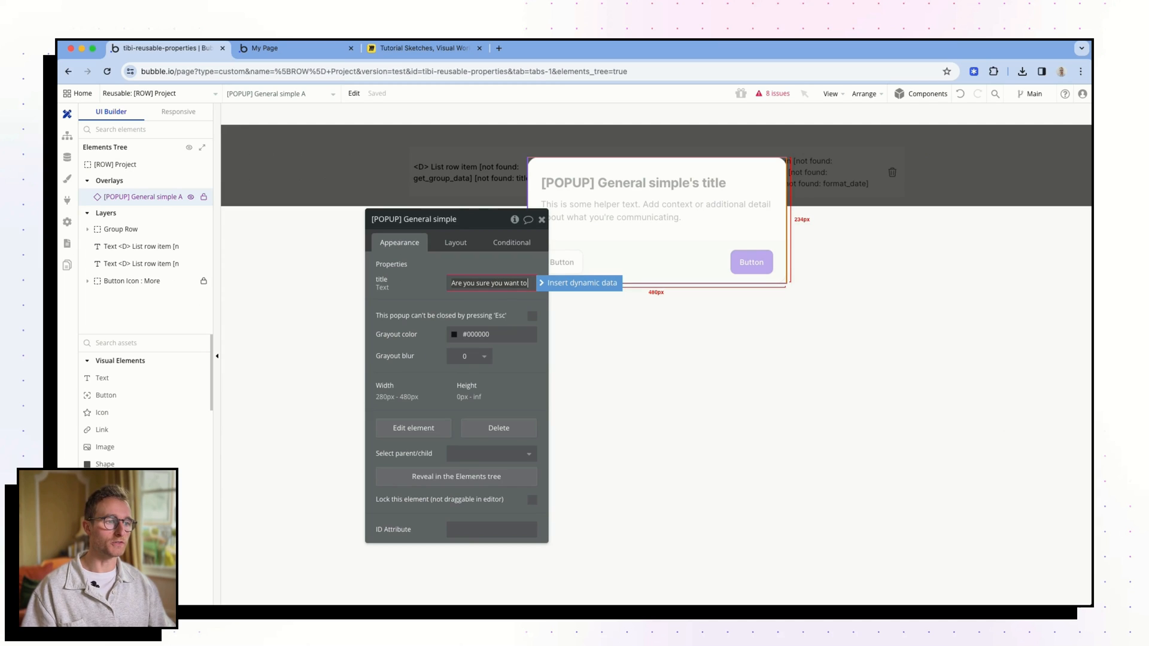
pyautogui.write(" delete ''")
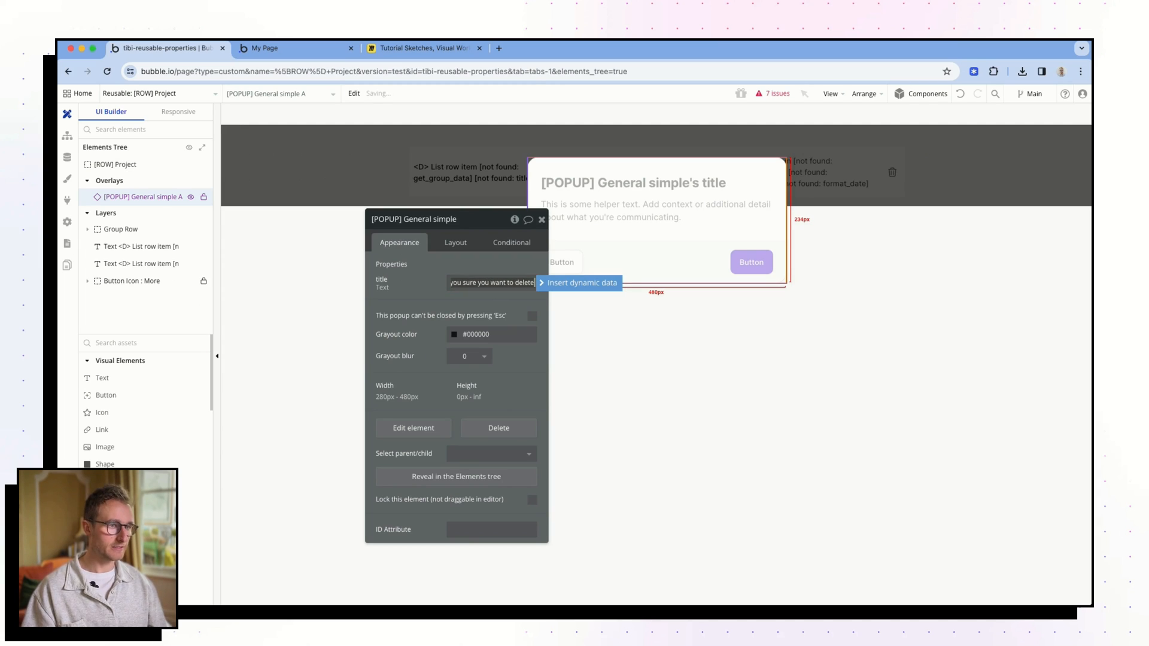
pyautogui.press('Left')
# Step: Insert the dynamic expression [ROW] Project's Project's title between the quotes in the popup's title property
pyautogui.click(559, 280)
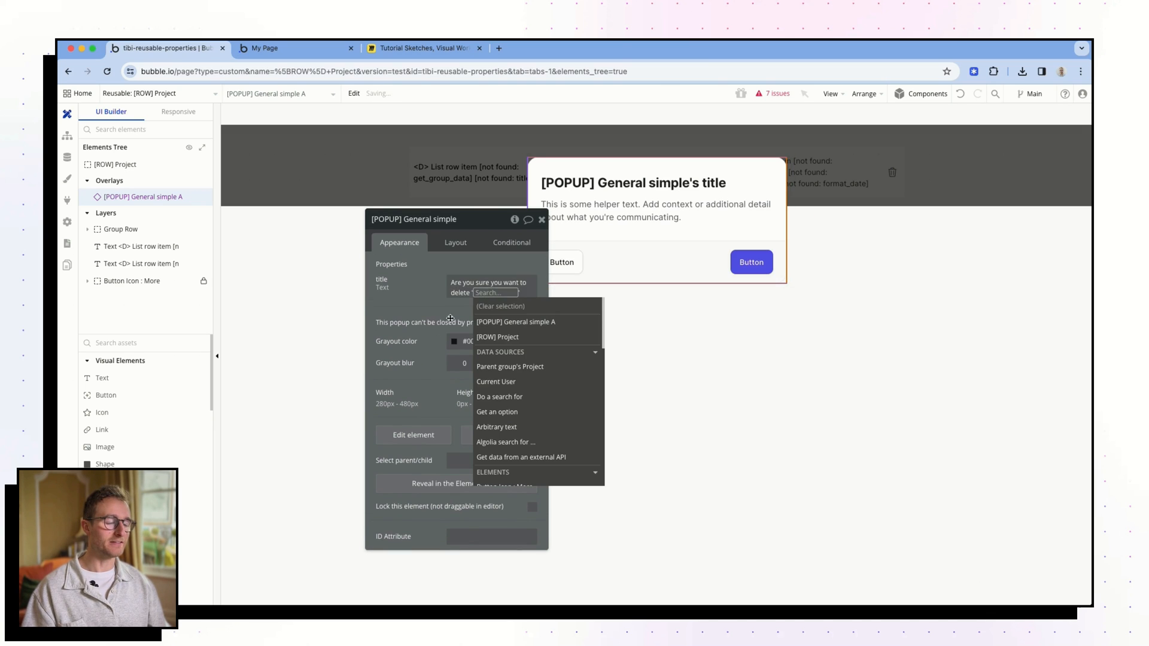
pyautogui.click(514, 337)
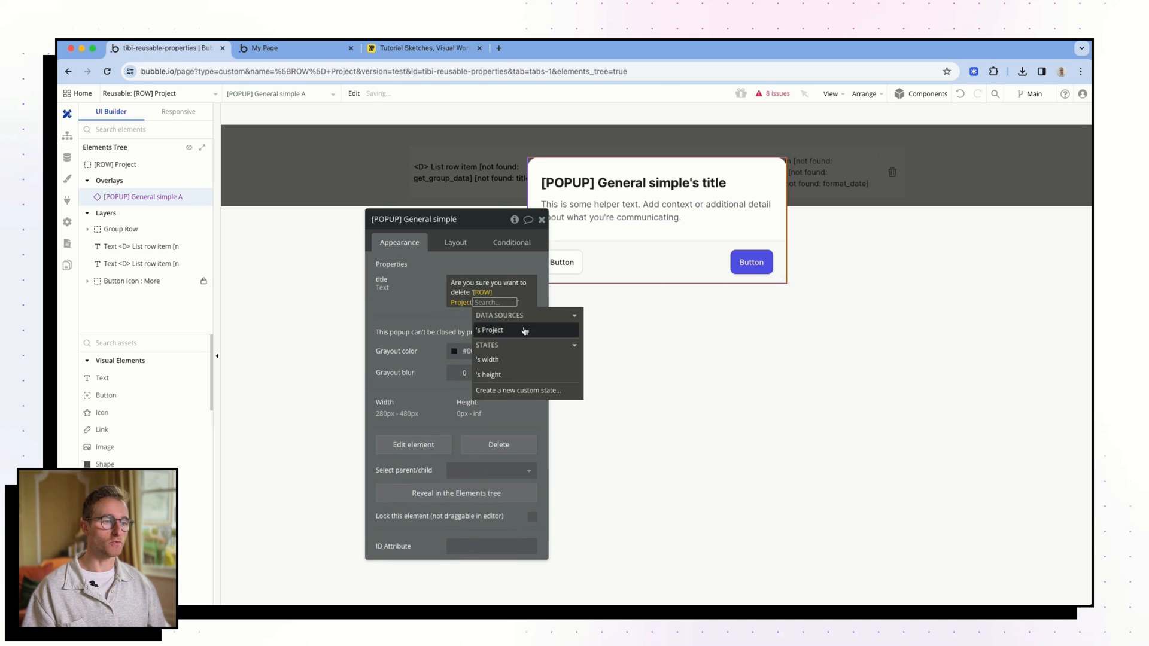
pyautogui.click(521, 330)
pyautogui.click(482, 305)
pyautogui.click(482, 307)
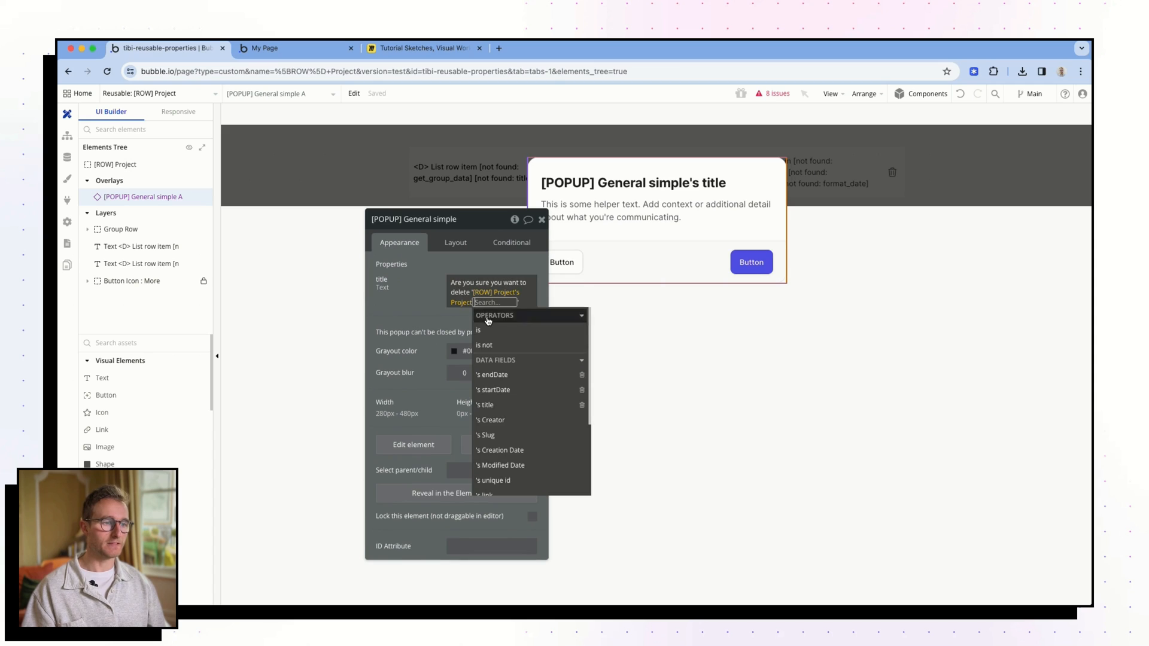
pyautogui.click(500, 403)
pyautogui.click(421, 303)
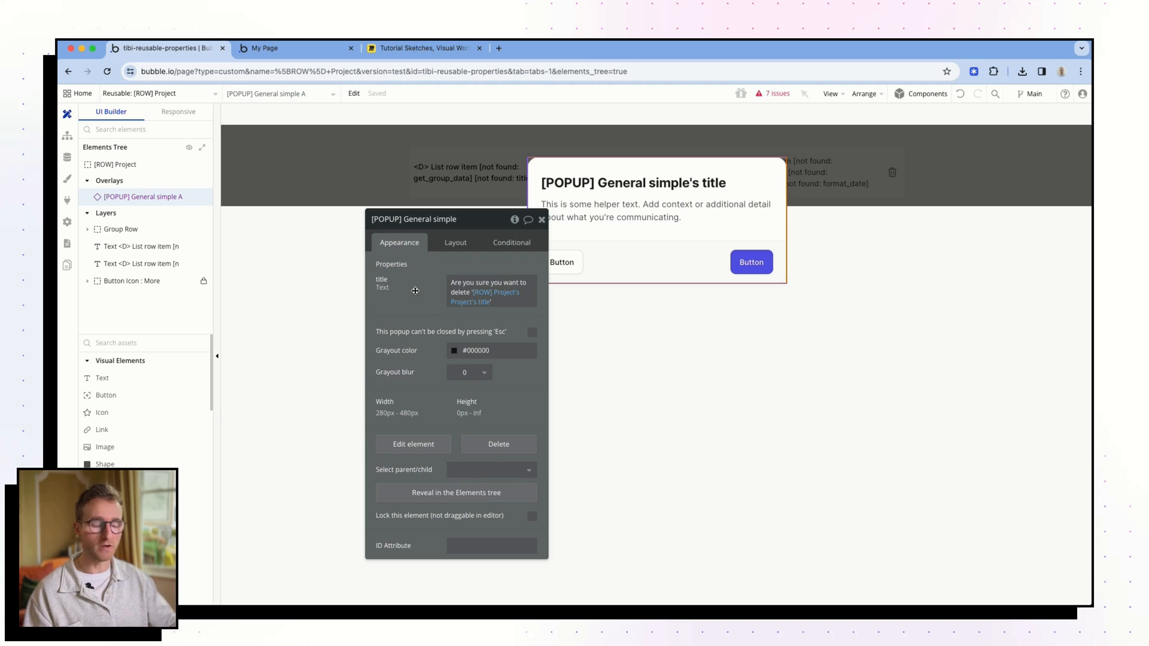
pyautogui.moveTo(420, 298); pyautogui.dragTo(392, 312)
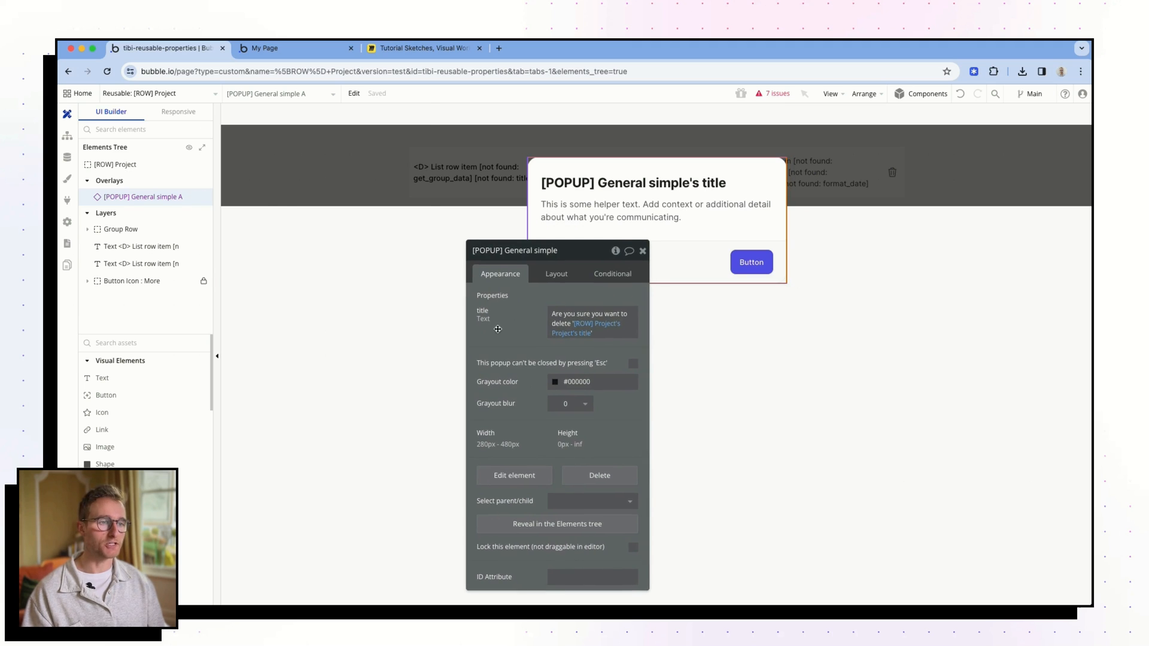
# Step: Return to the app page, check its two delete confirmation popups, and open the page's properties
pyautogui.click(155, 93)
pyautogui.click(125, 145)
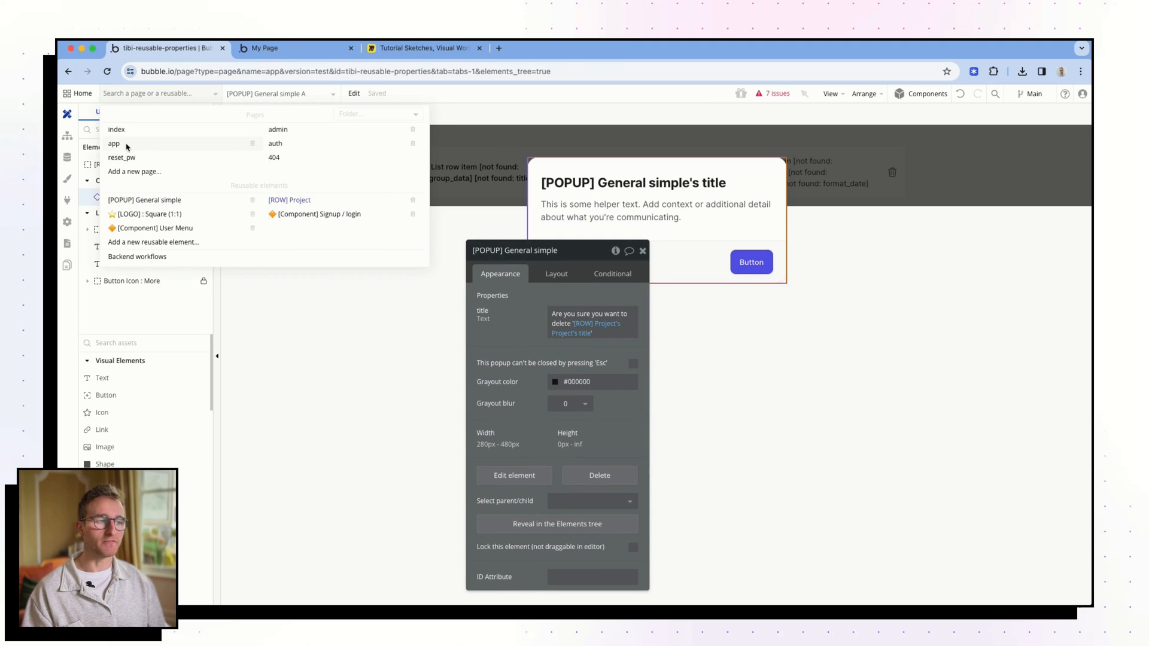
pyautogui.click(193, 266)
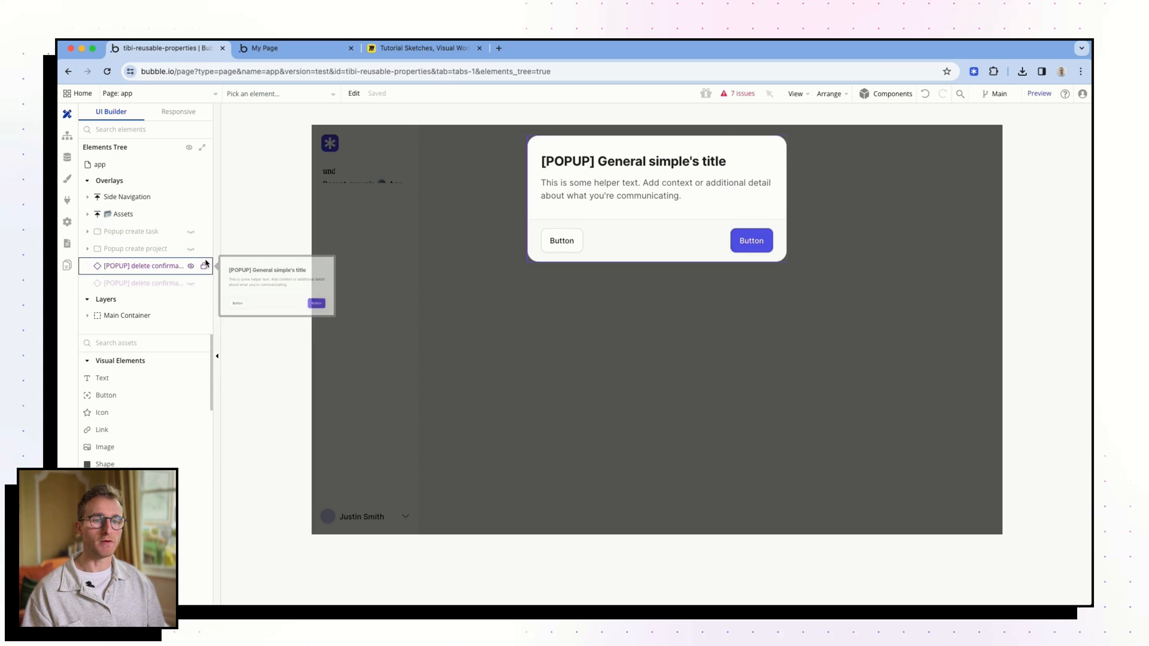
pyautogui.moveTo(196, 272)
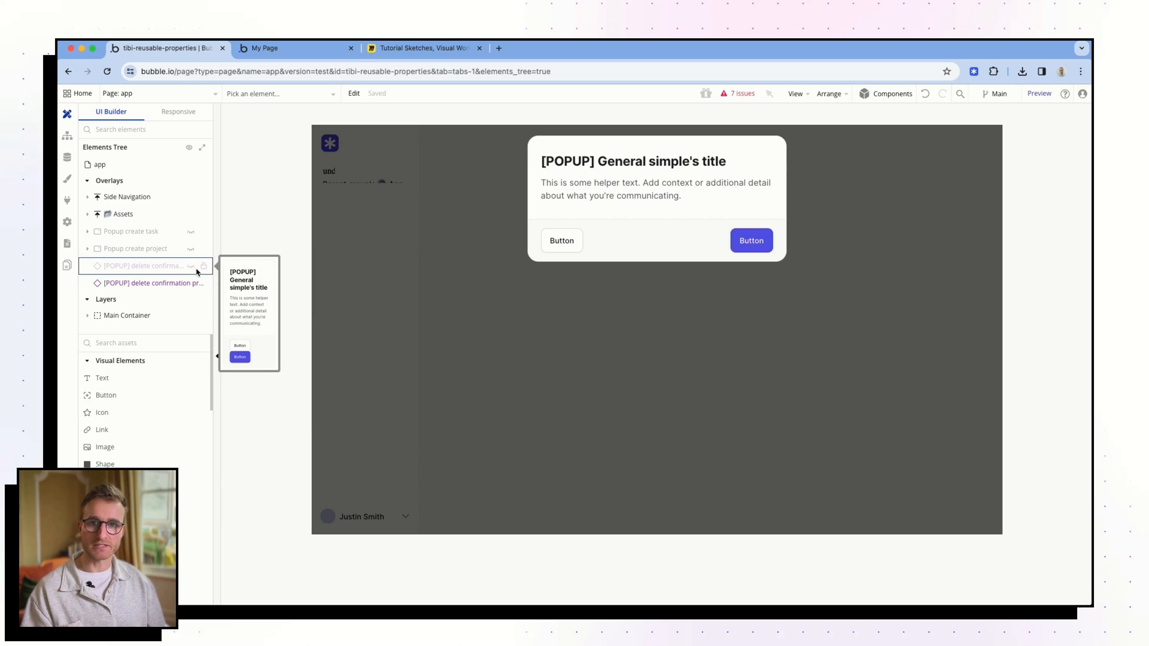
pyautogui.doubleClick(362, 289)
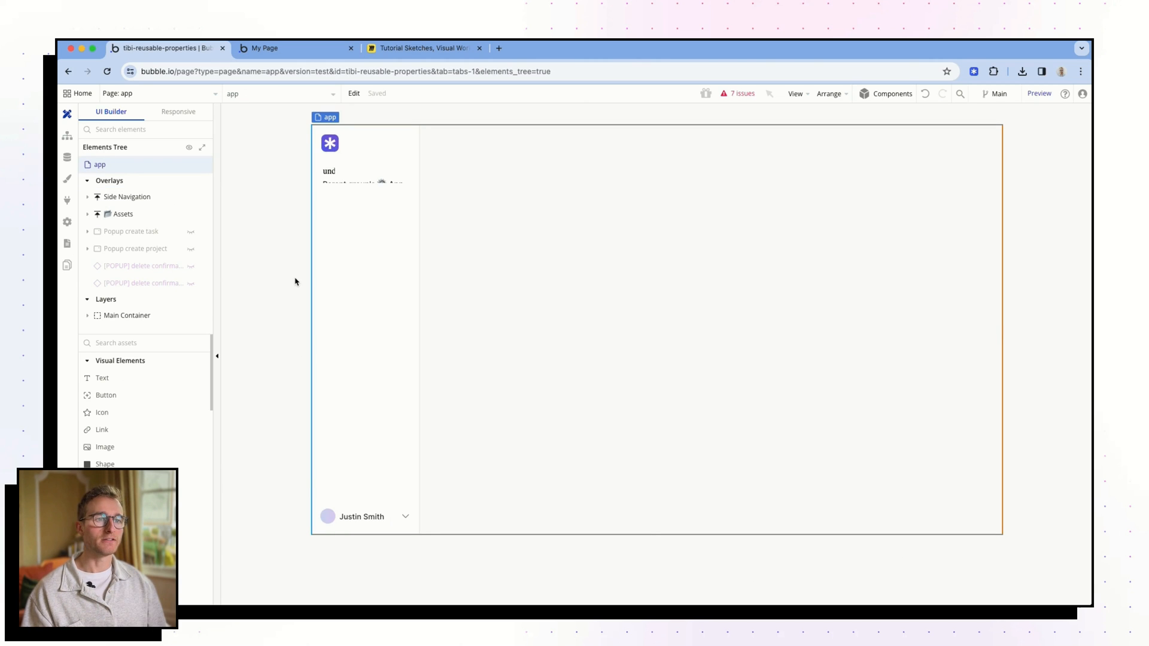
pyautogui.moveTo(620, 252); pyautogui.dragTo(658, 180)
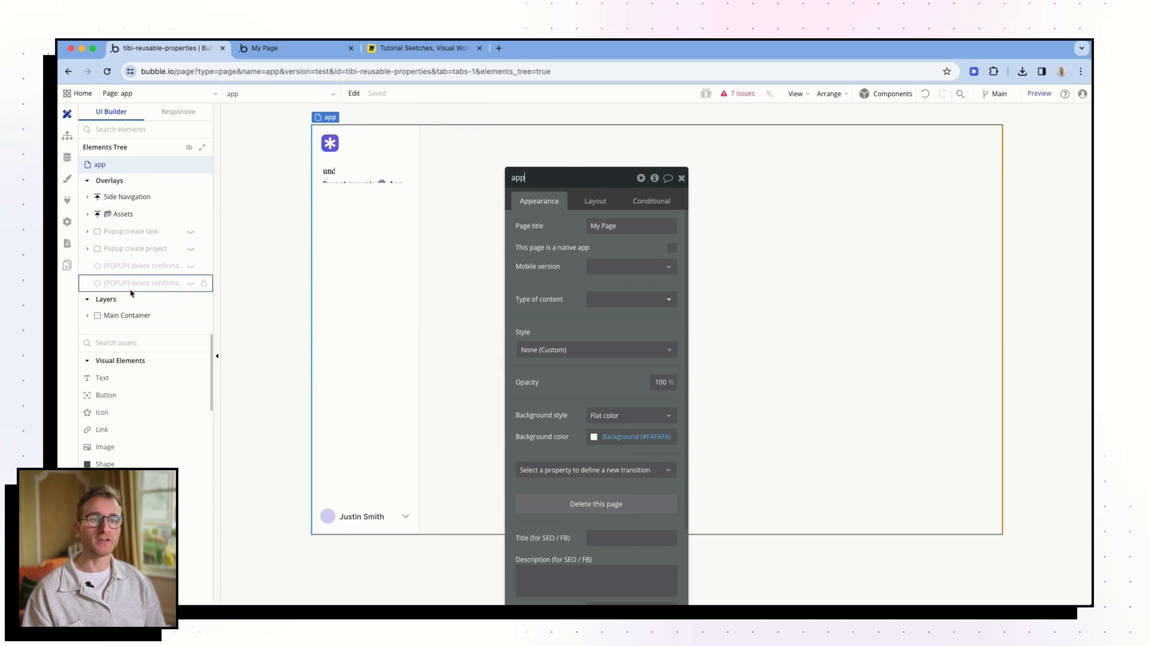
# Step: Show both Group tasks and Group projects within the Main Container and move the property editor aside
pyautogui.click(133, 315)
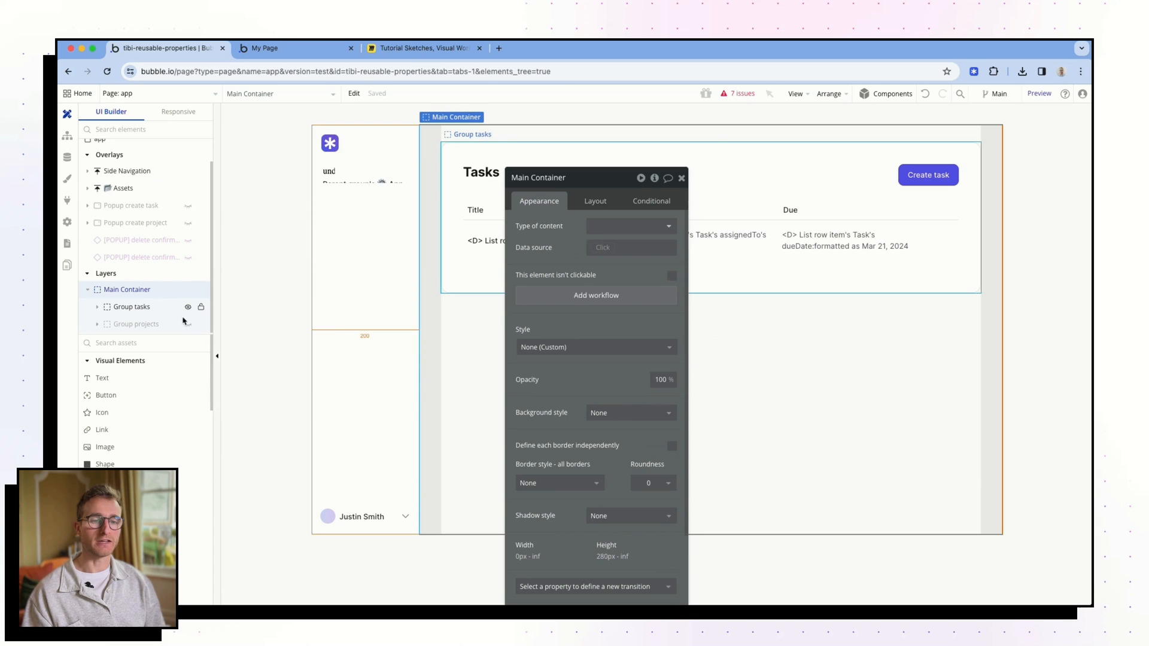
pyautogui.click(169, 309)
pyautogui.click(186, 326)
pyautogui.click(185, 325)
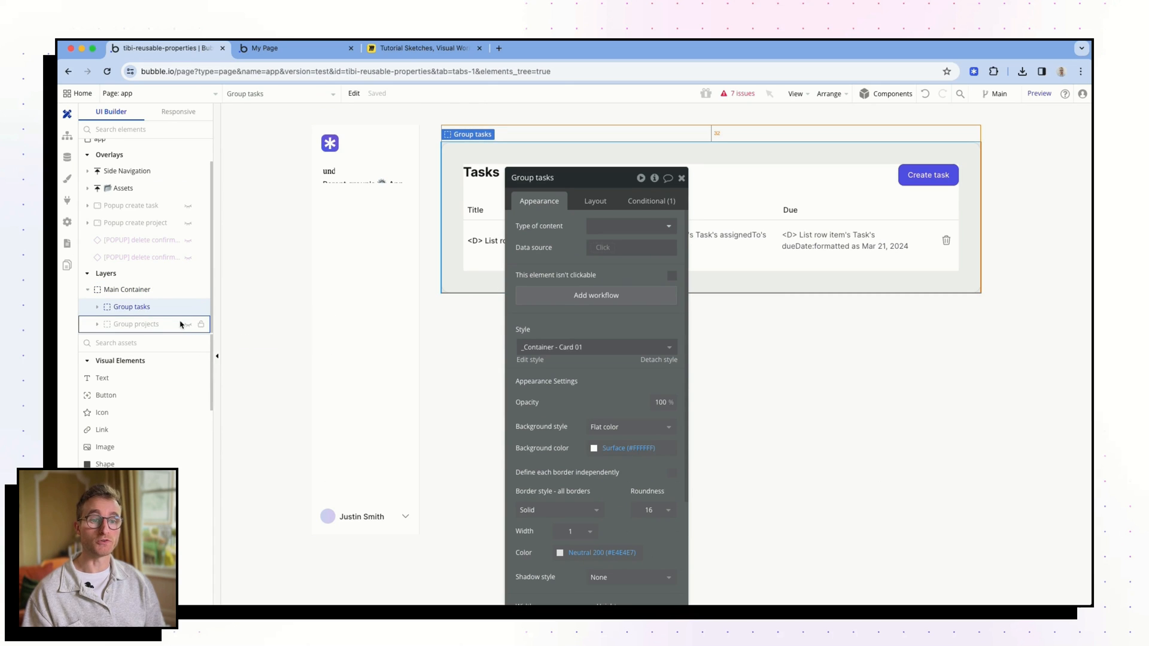
pyautogui.click(185, 325)
pyautogui.moveTo(514, 253); pyautogui.dragTo(598, 278)
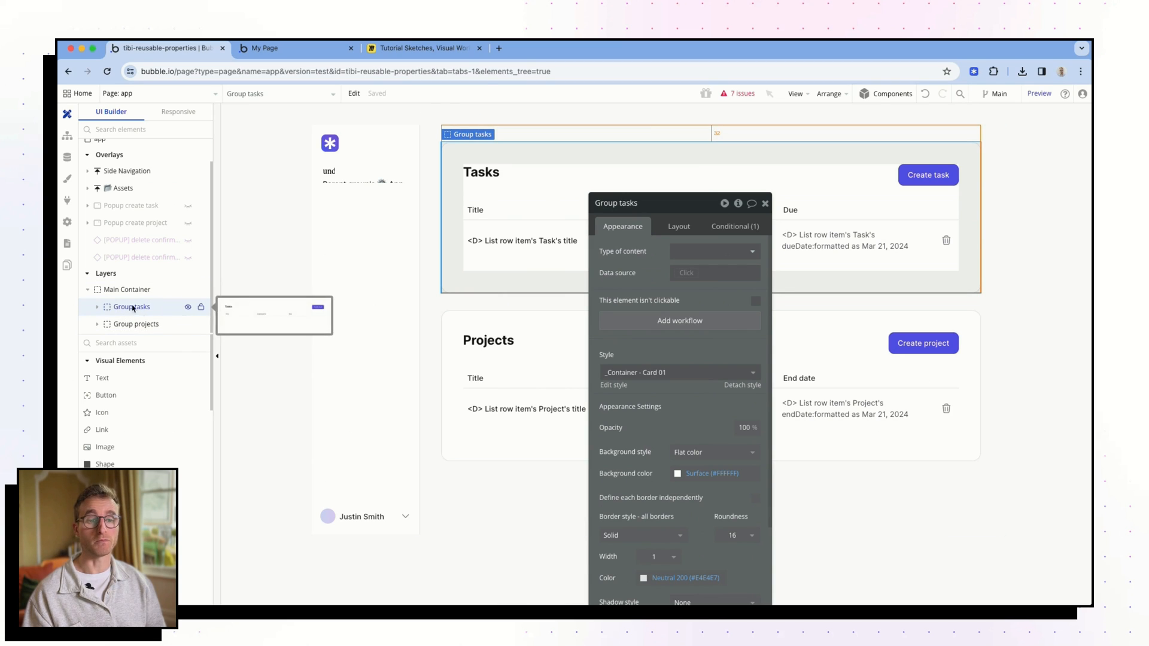
# Step: Create a custom state named "active task" of type Task on the app page
pyautogui.click(271, 249)
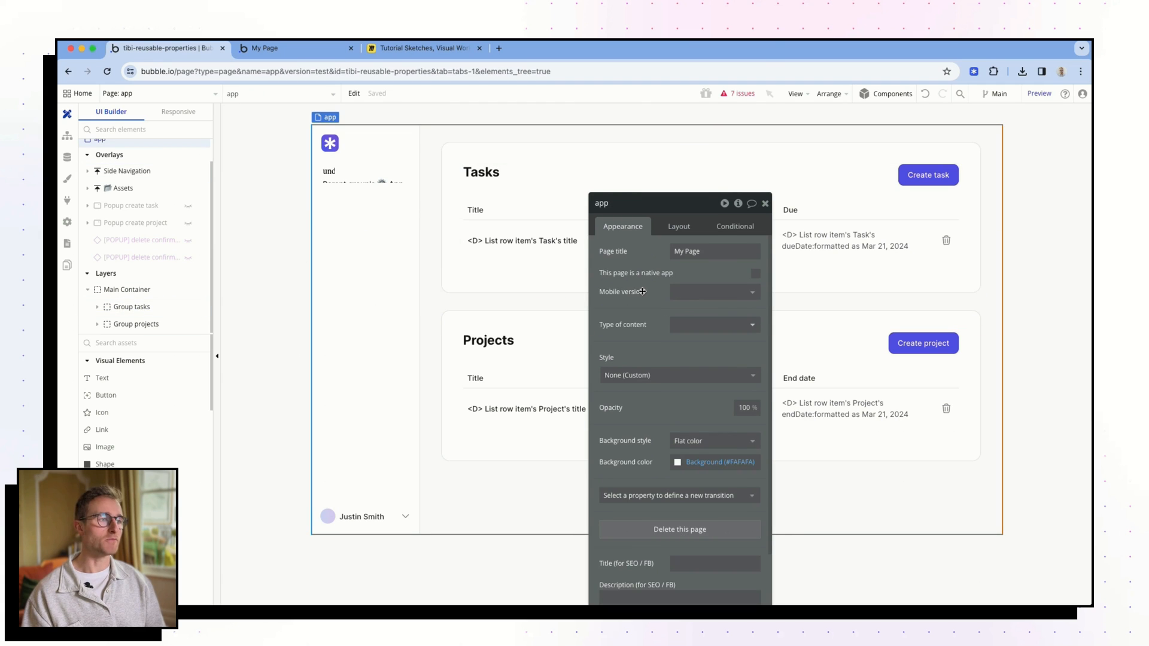
pyautogui.moveTo(643, 291); pyautogui.dragTo(397, 253)
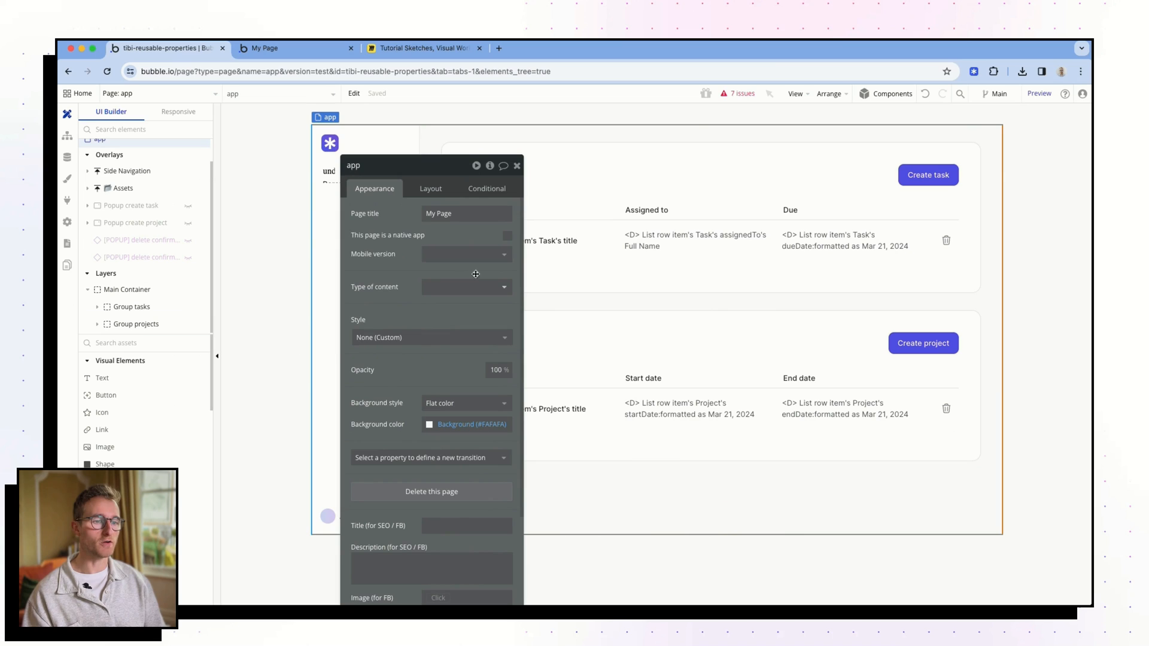
pyautogui.moveTo(489, 173)
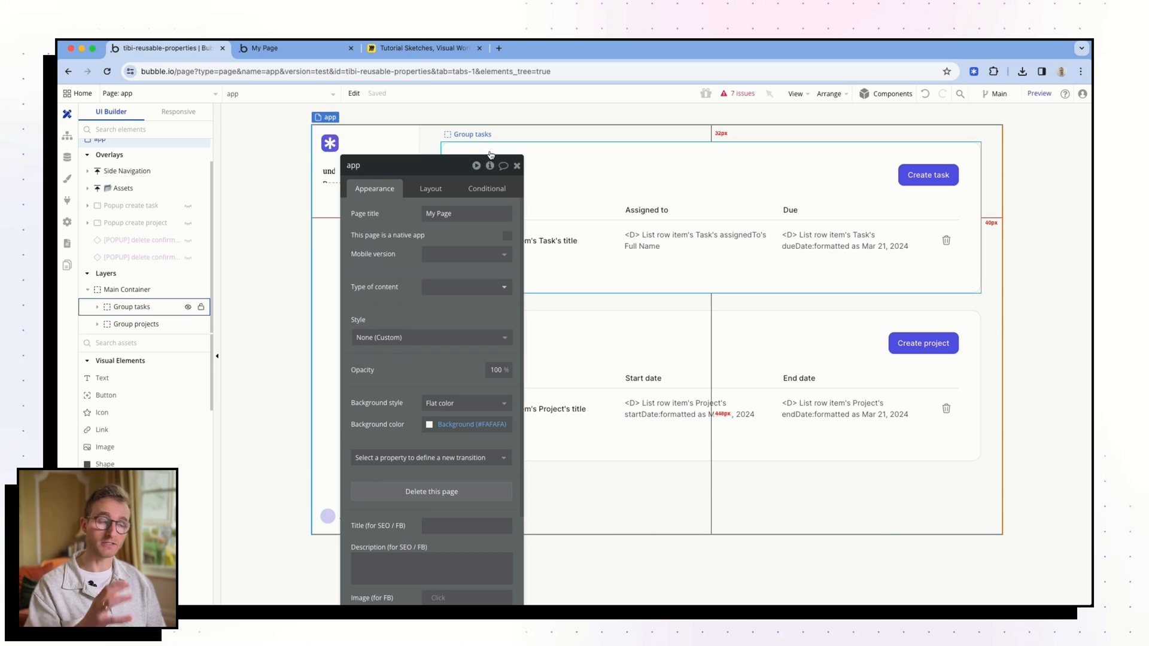
pyautogui.click(491, 165)
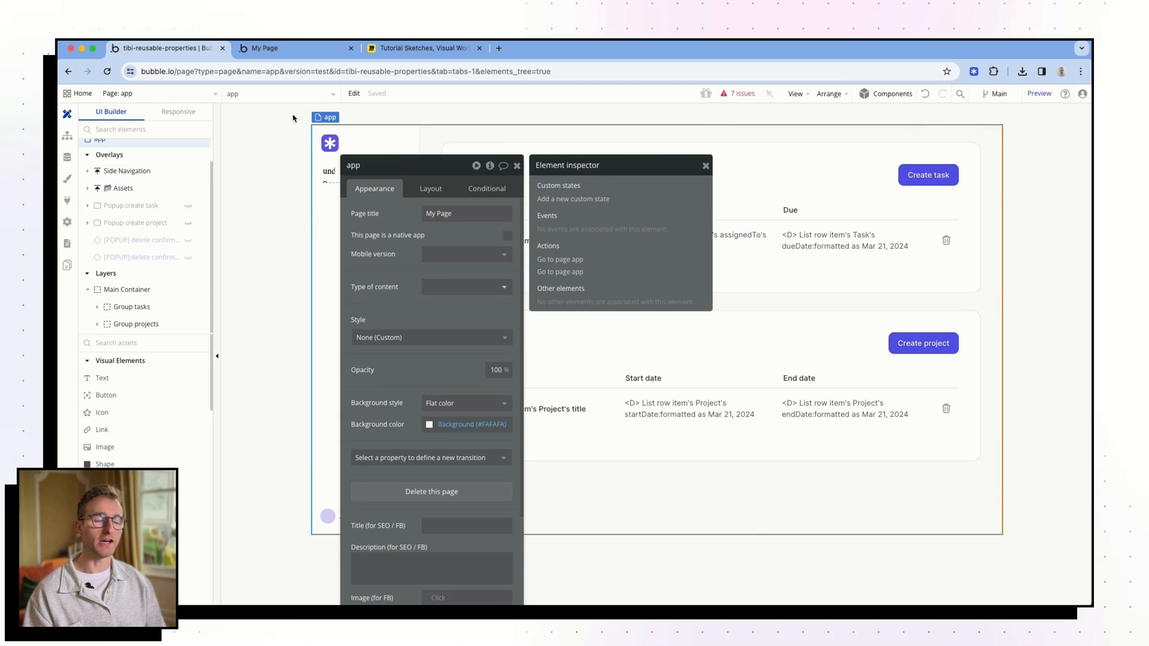
pyautogui.click(574, 200)
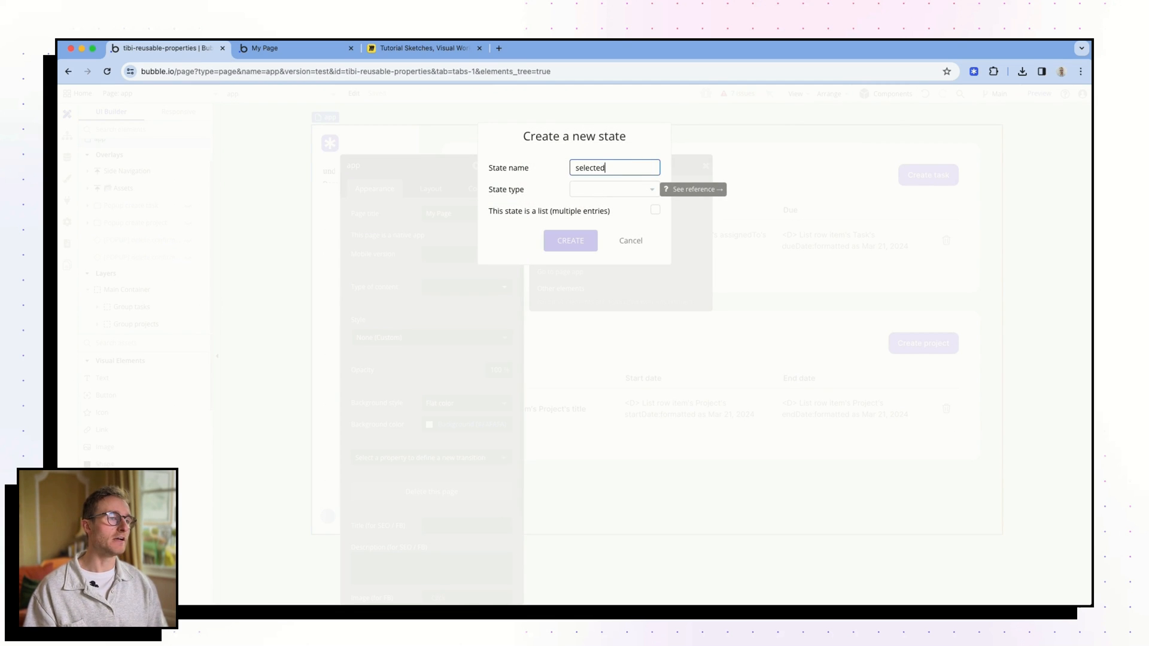
pyautogui.write('selected')
pyautogui.press('super+a')
pyautogui.write('ac')
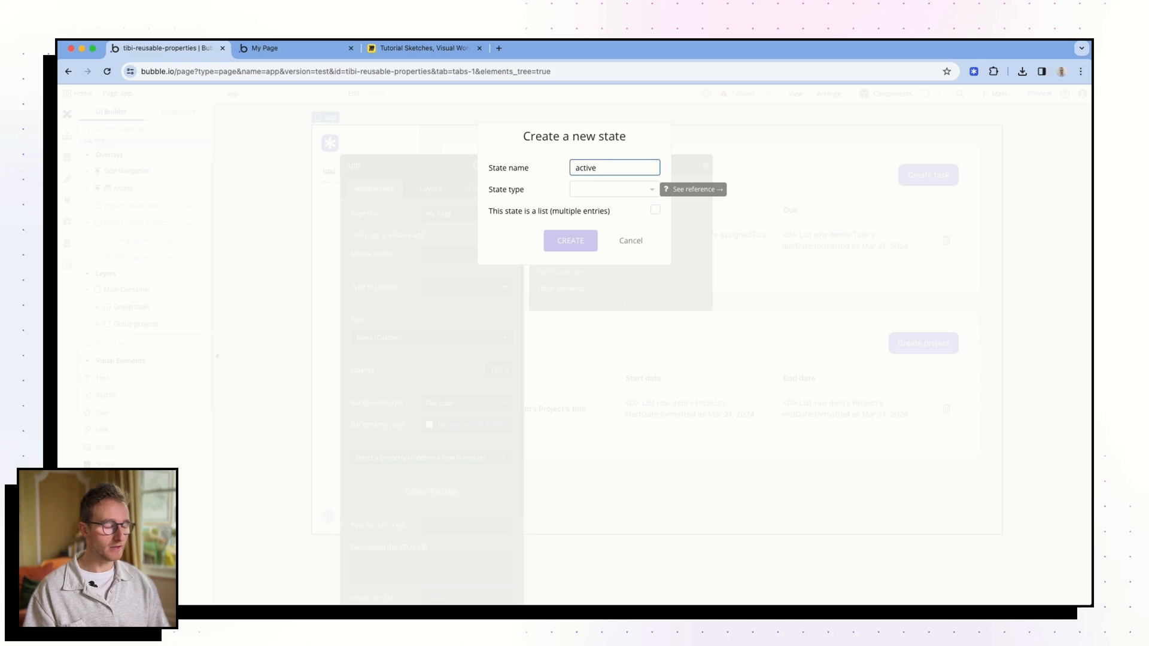
pyautogui.click(595, 195)
pyautogui.write('ta')
pyautogui.click(585, 242)
pyautogui.click(585, 243)
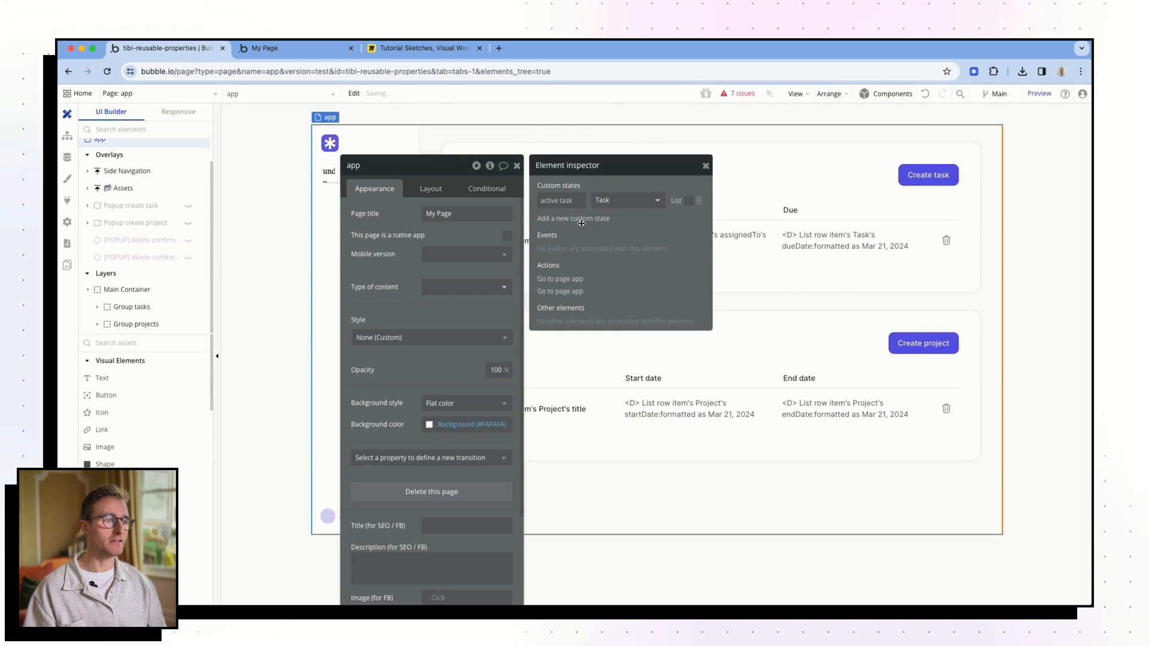
# Step: Create a second custom state named "active project" of type Project on the app page and close the open editors
pyautogui.click(582, 223)
pyautogui.write('active pr')
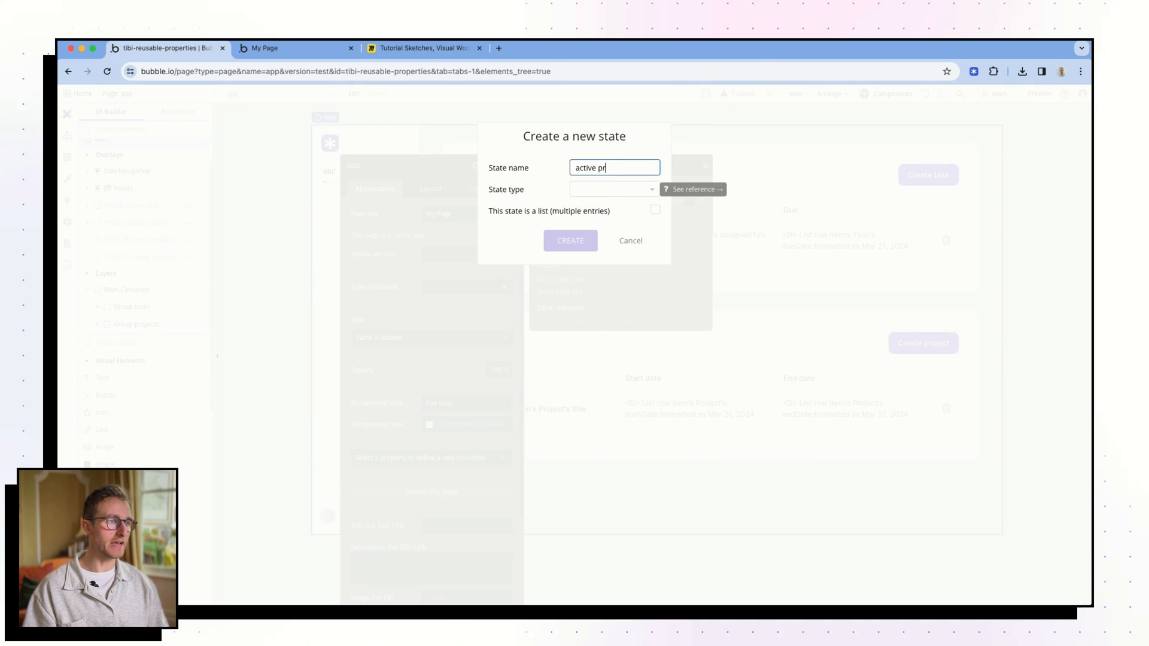
pyautogui.write('oject')
pyautogui.click(609, 190)
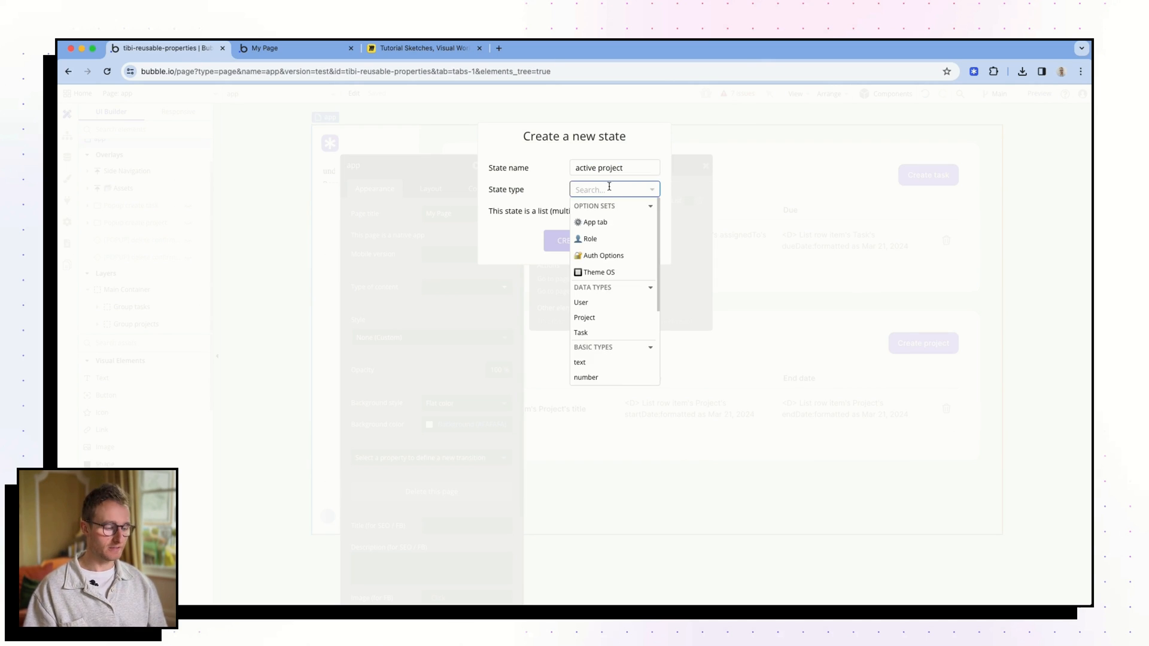
pyautogui.write('pr')
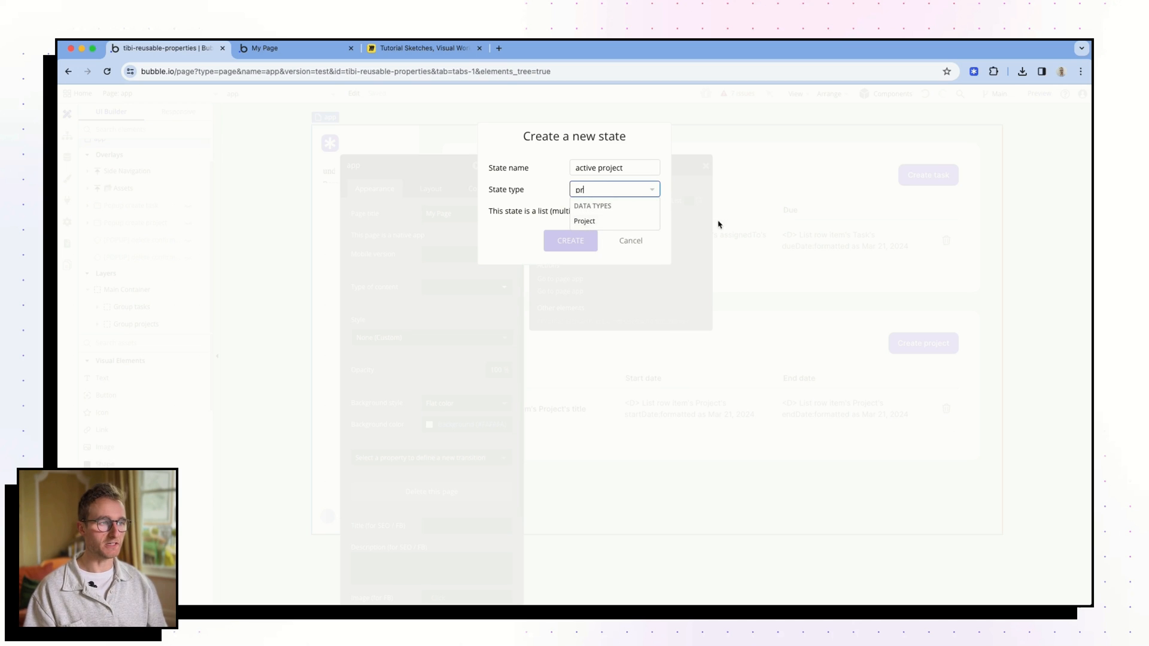
pyautogui.click(633, 224)
pyautogui.click(561, 242)
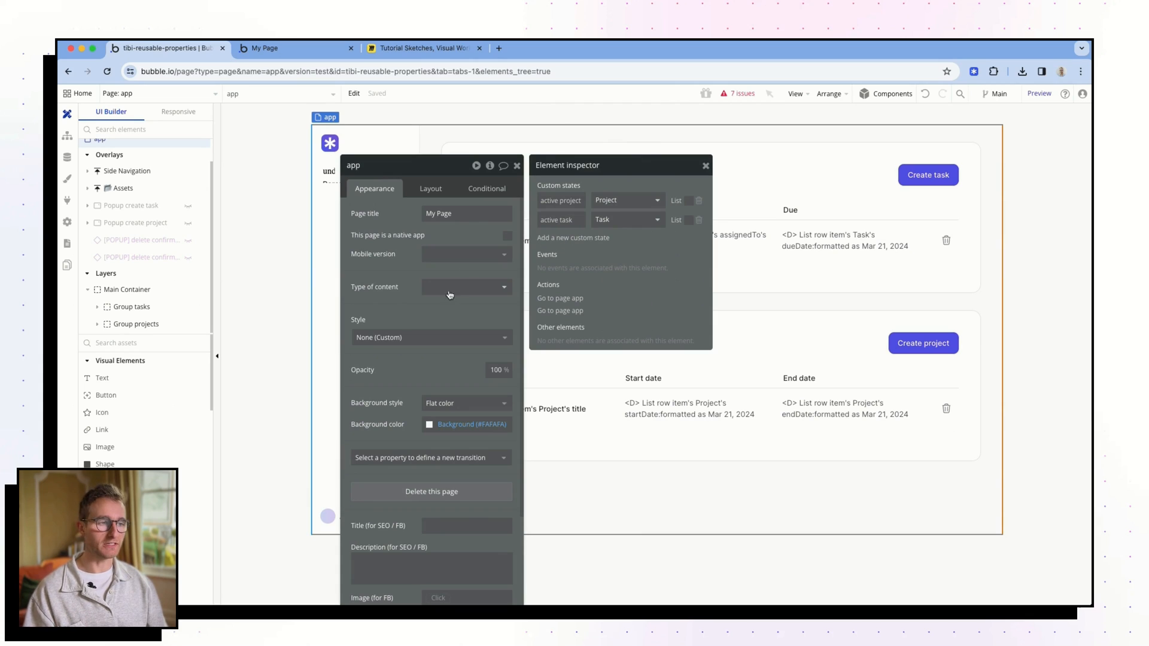
pyautogui.click(705, 166)
pyautogui.click(517, 165)
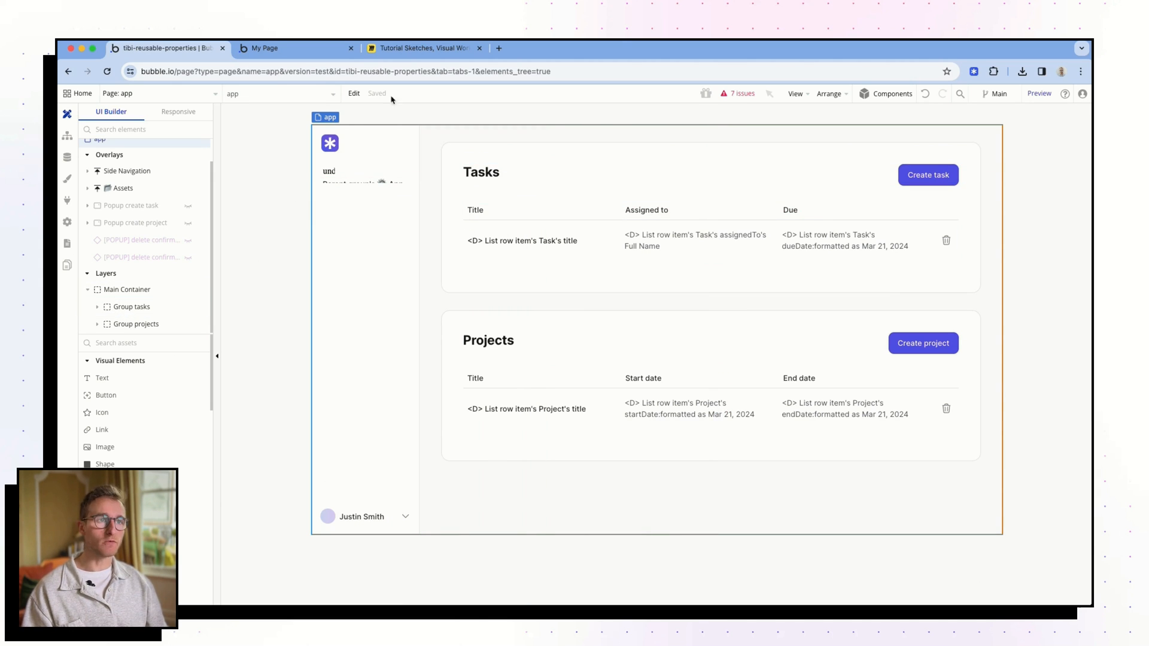
# Step: Switch to the Miro board and draw a rounded box reading "custom state: project name" beneath the "Context B: Deleting projects" heading
pyautogui.click(422, 48)
pyautogui.moveTo(641, 466); pyautogui.dragTo(582, 379)
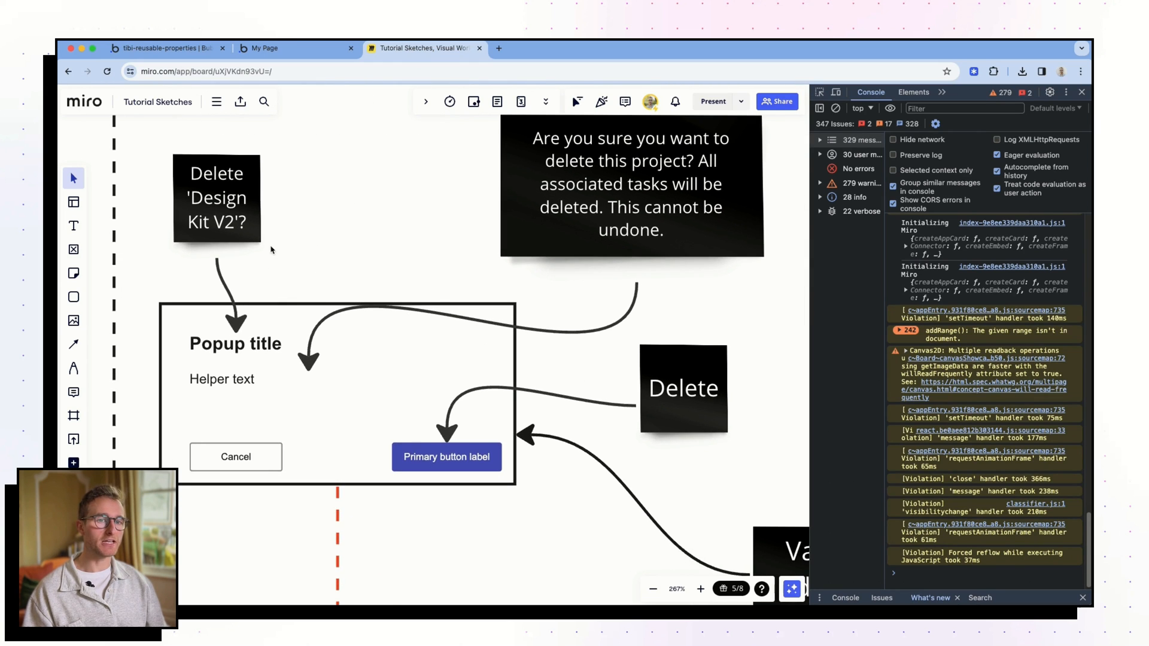
pyautogui.scroll(-5, 271, 250)
pyautogui.click(448, 311)
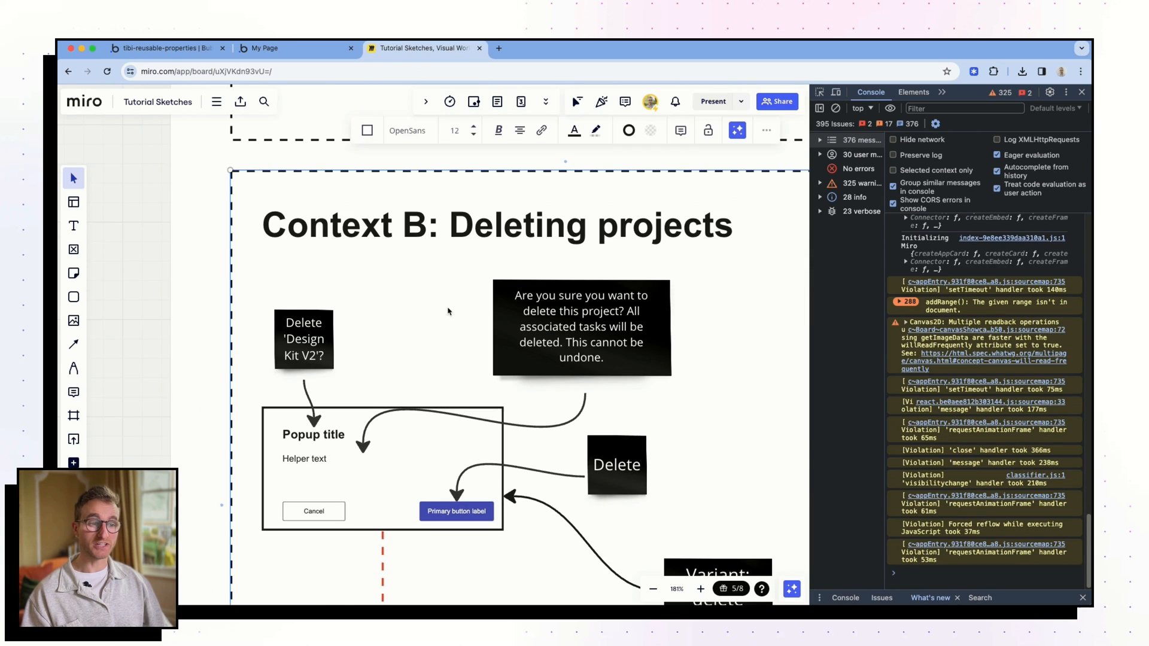
pyautogui.scroll(-2, 302, 318)
pyautogui.press('s')
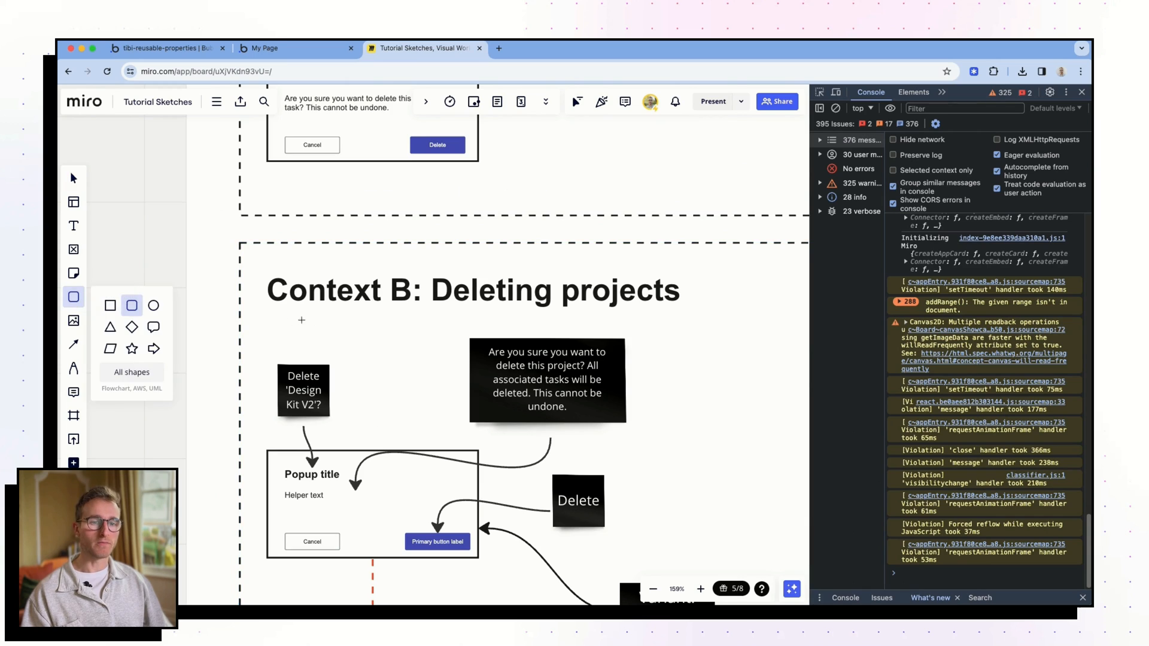
pyautogui.moveTo(301, 320)
pyautogui.mouseDown()
pyautogui.moveTo(437, 355)
pyautogui.moveTo(422, 352)
pyautogui.mouseUp()
pyautogui.write('cu')
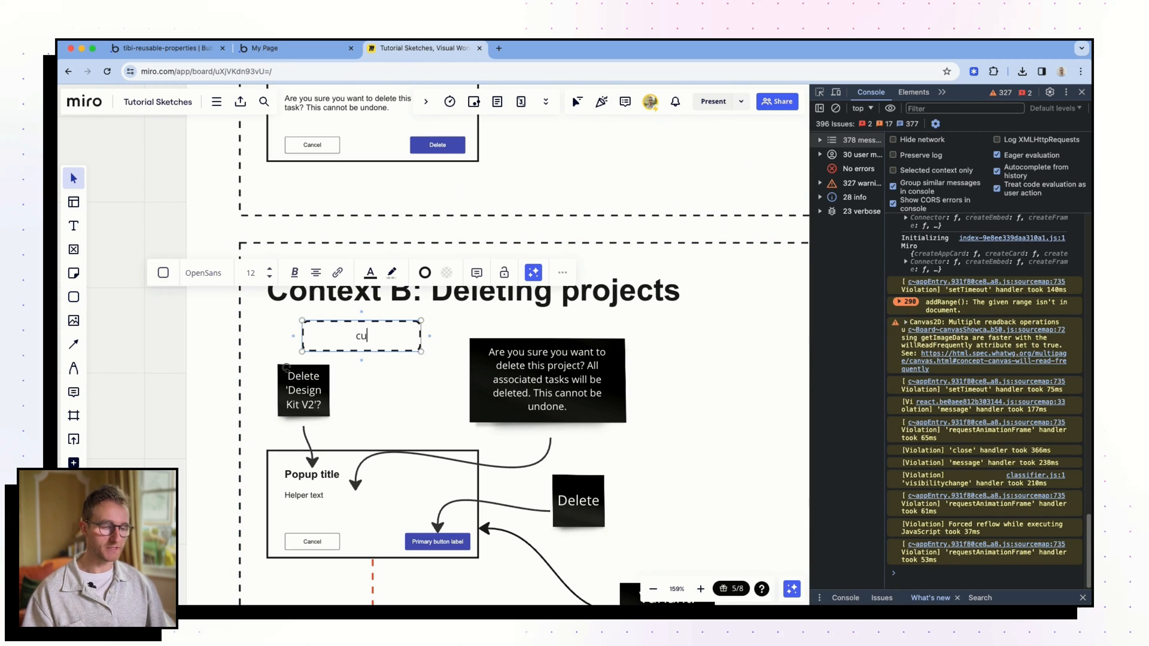
pyautogui.write('ustom st')
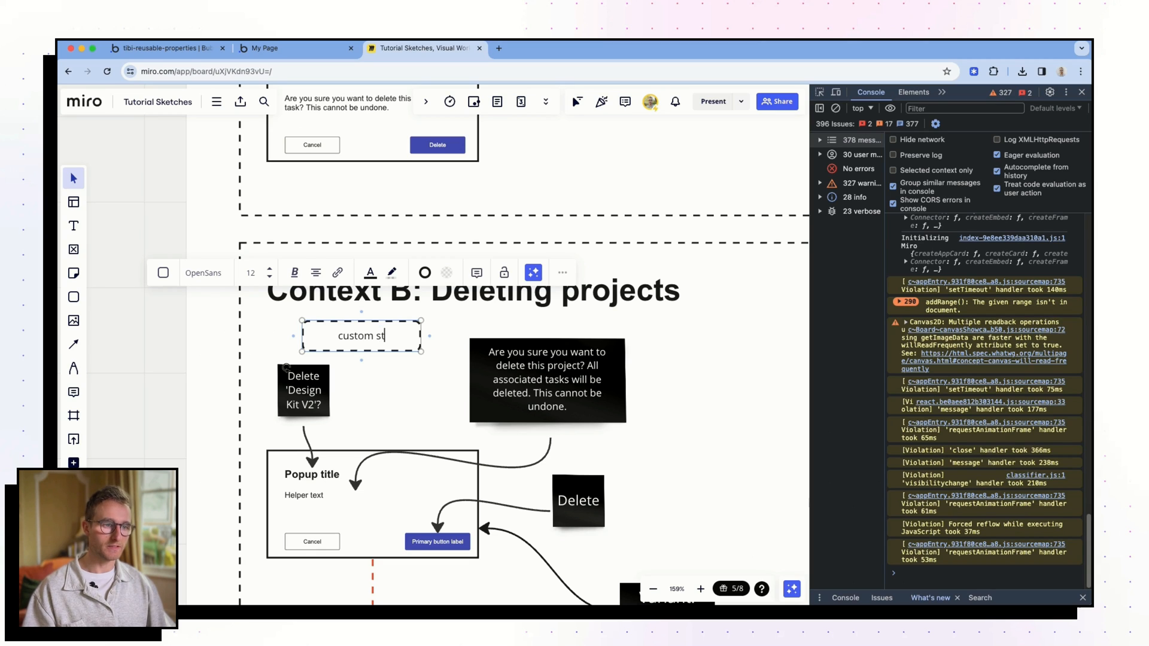
pyautogui.write('ate: ')
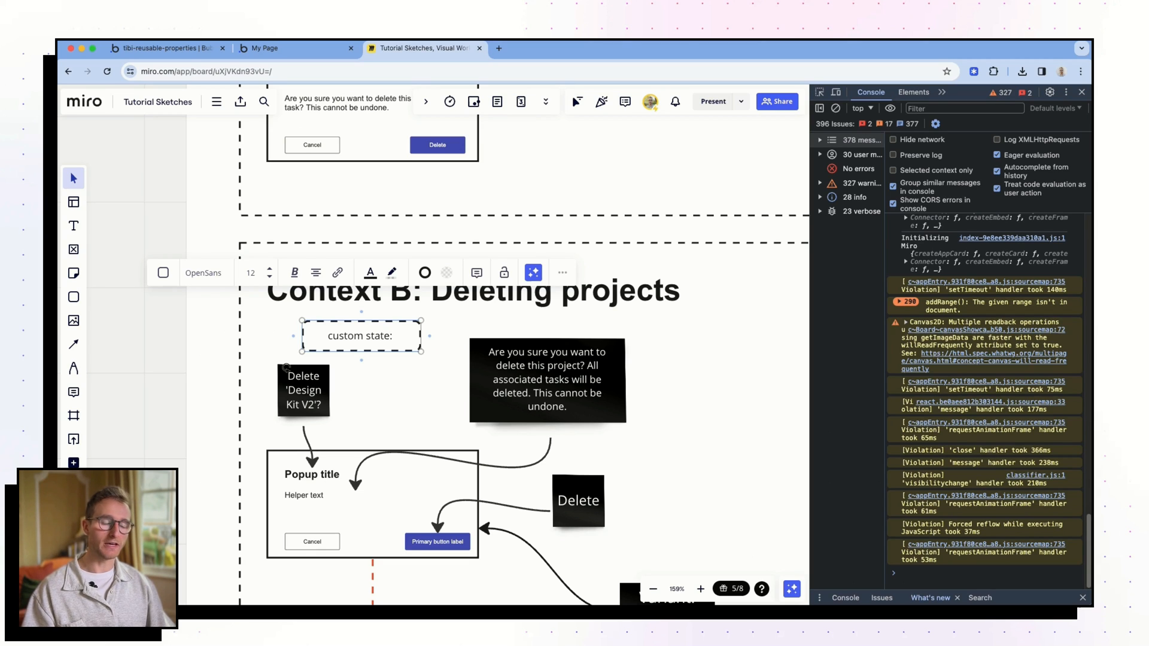
pyautogui.write('project name')
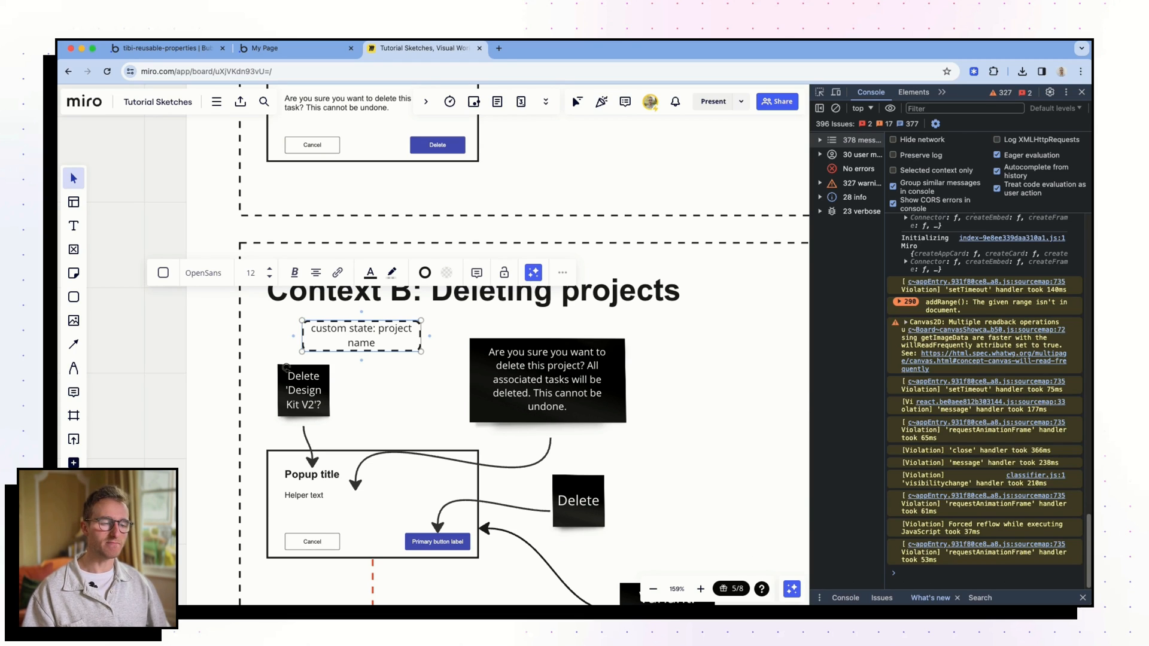
# Step: Reposition the custom state box and the "Context B: Deleting projects" heading so the box sits directly below the heading, clear of the title note
pyautogui.click(380, 384)
pyautogui.moveTo(370, 340); pyautogui.dragTo(338, 333)
pyautogui.moveTo(392, 299); pyautogui.dragTo(389, 283)
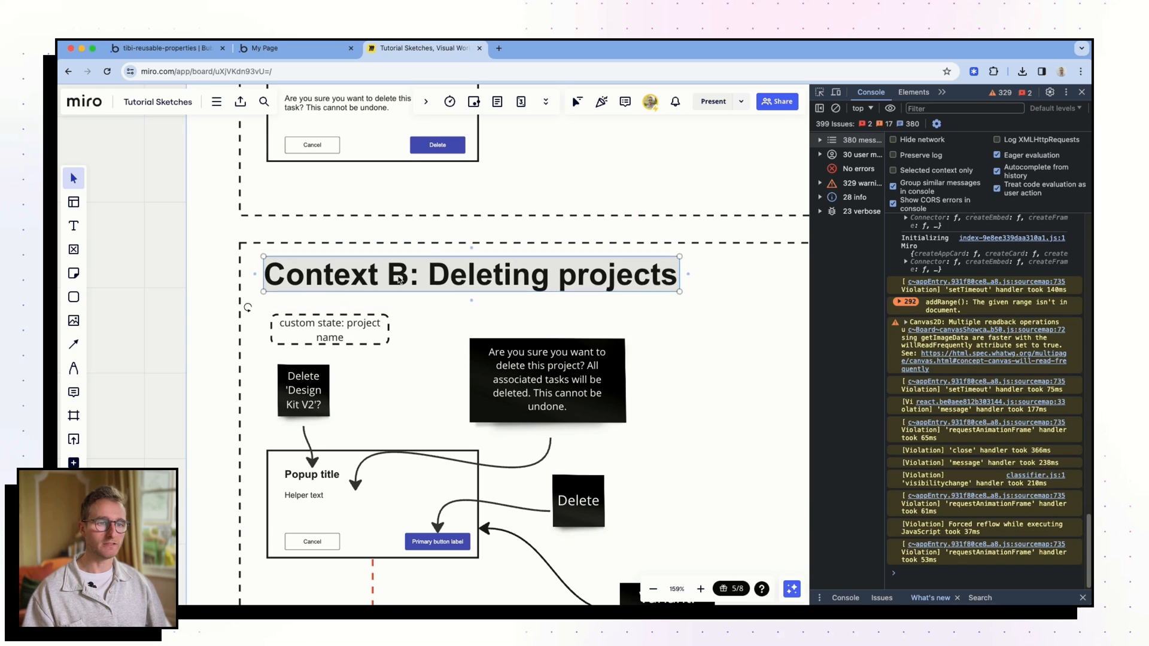
pyautogui.moveTo(339, 338); pyautogui.dragTo(340, 326)
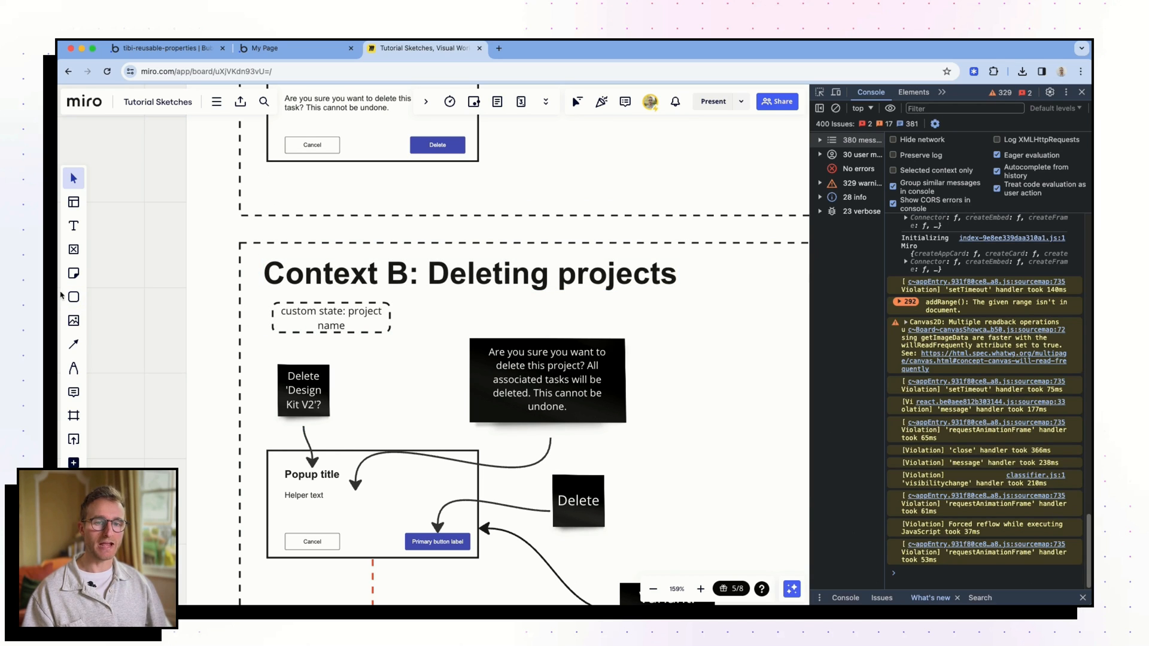
# Step: Add a green sticky note reading "Design Kit V2" inside the custom state box, with an arrow leading to the popup title note
pyautogui.click(73, 274)
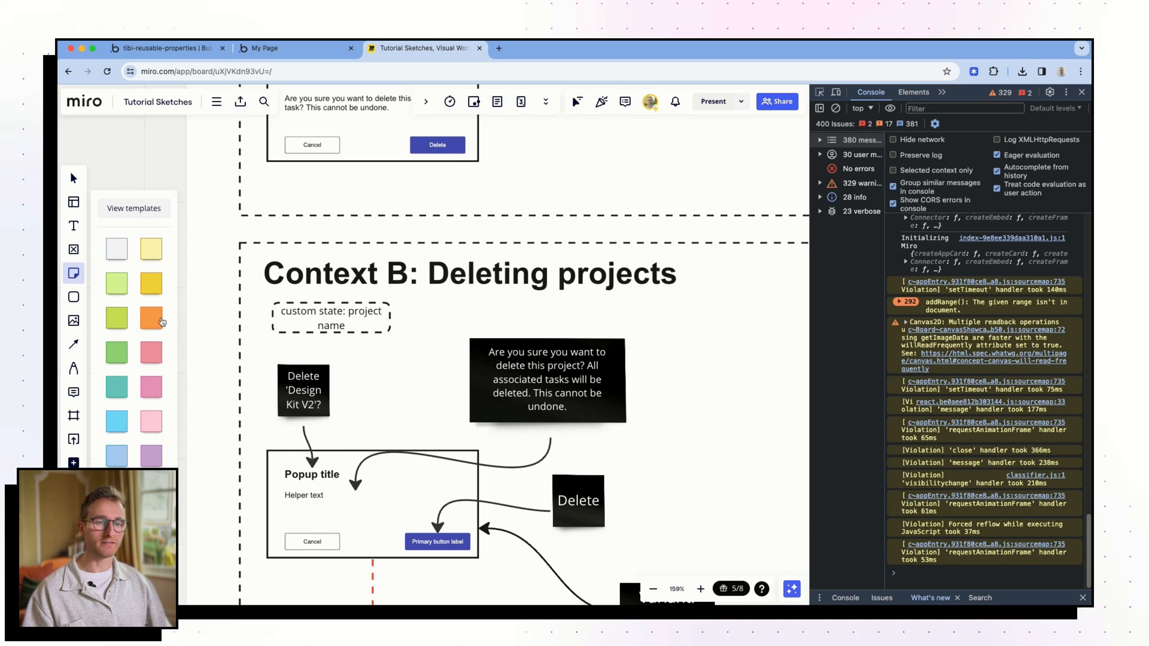
pyautogui.click(424, 362)
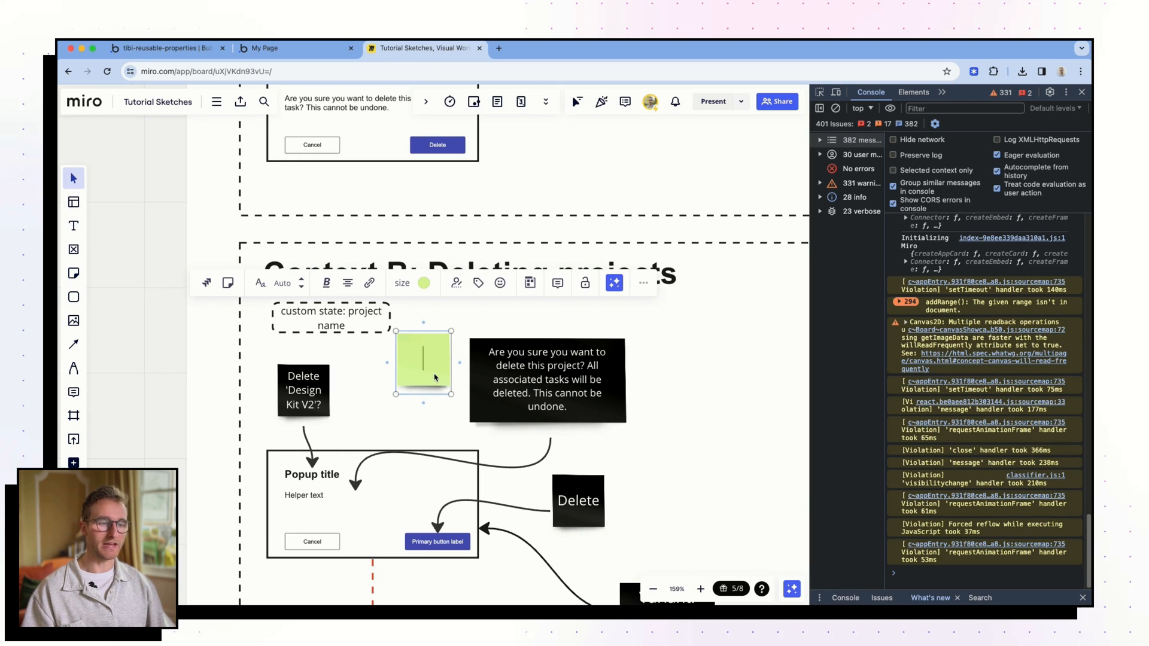
pyautogui.write('Design Ki')
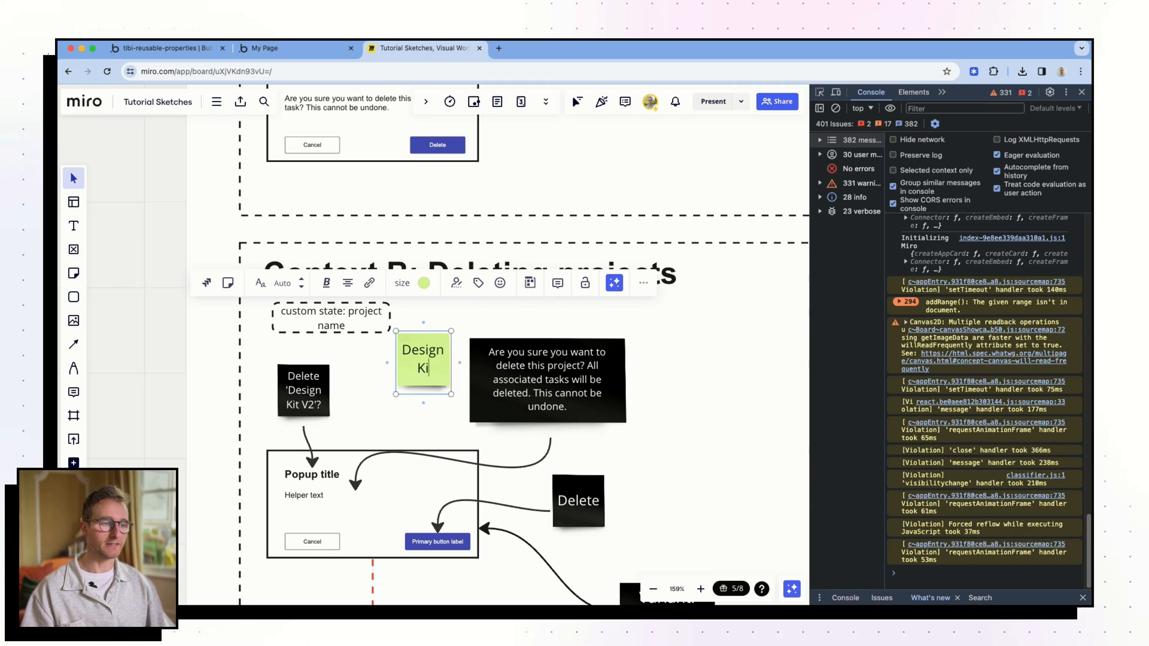
pyautogui.write('t V2')
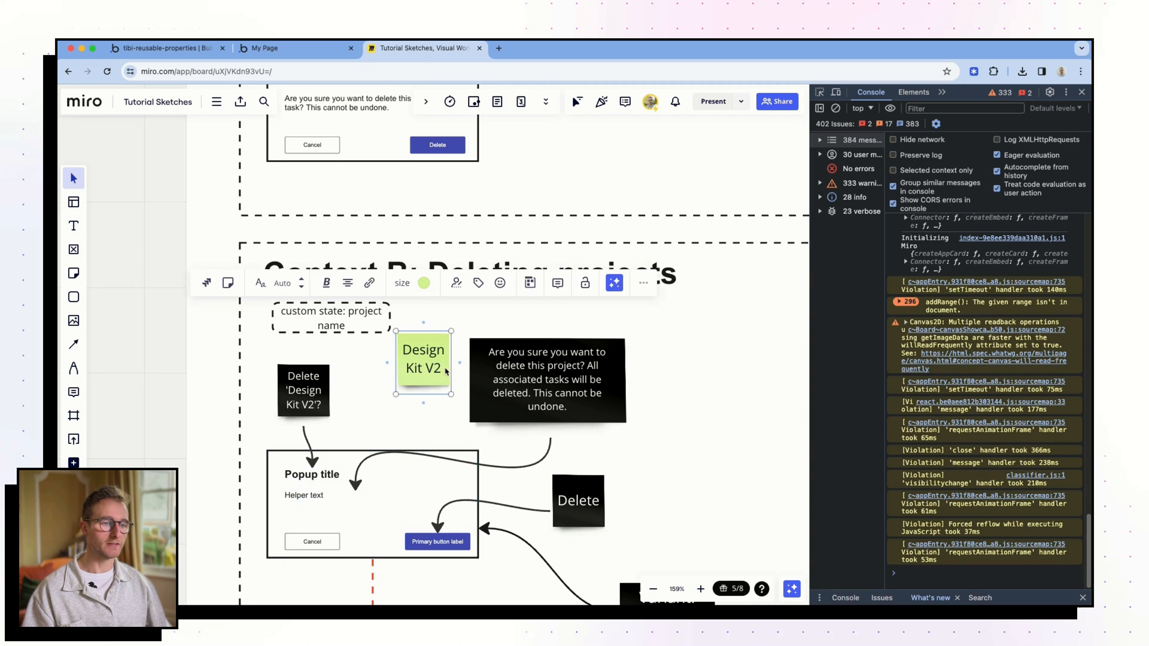
pyautogui.moveTo(423, 371); pyautogui.dragTo(317, 394)
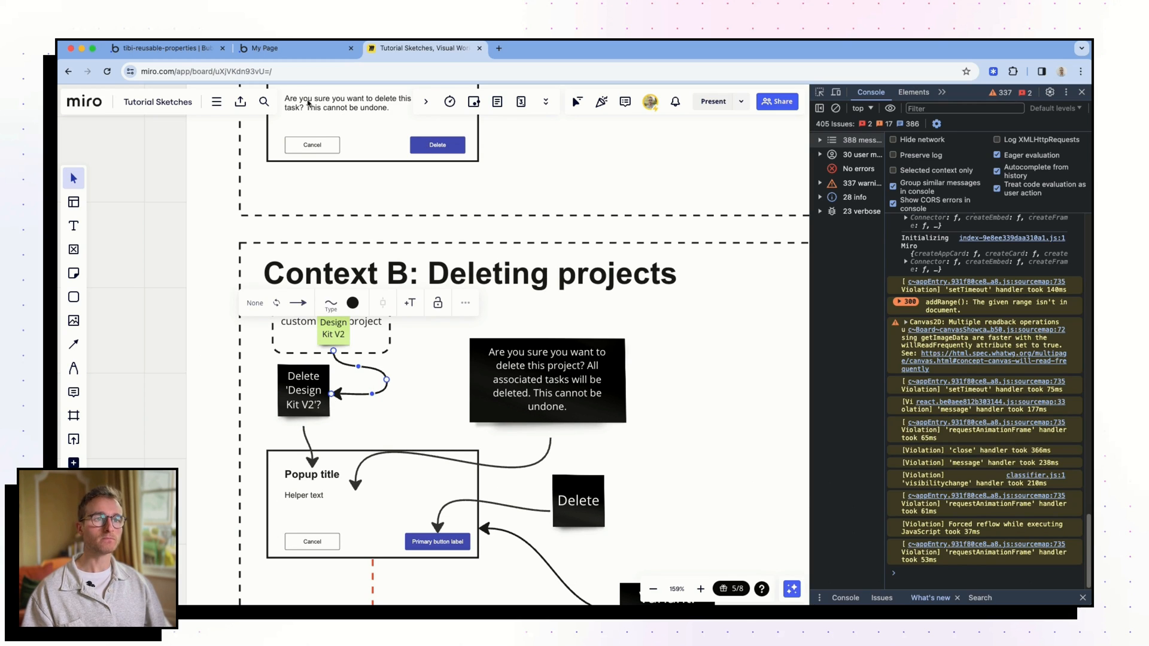
pyautogui.click(373, 383)
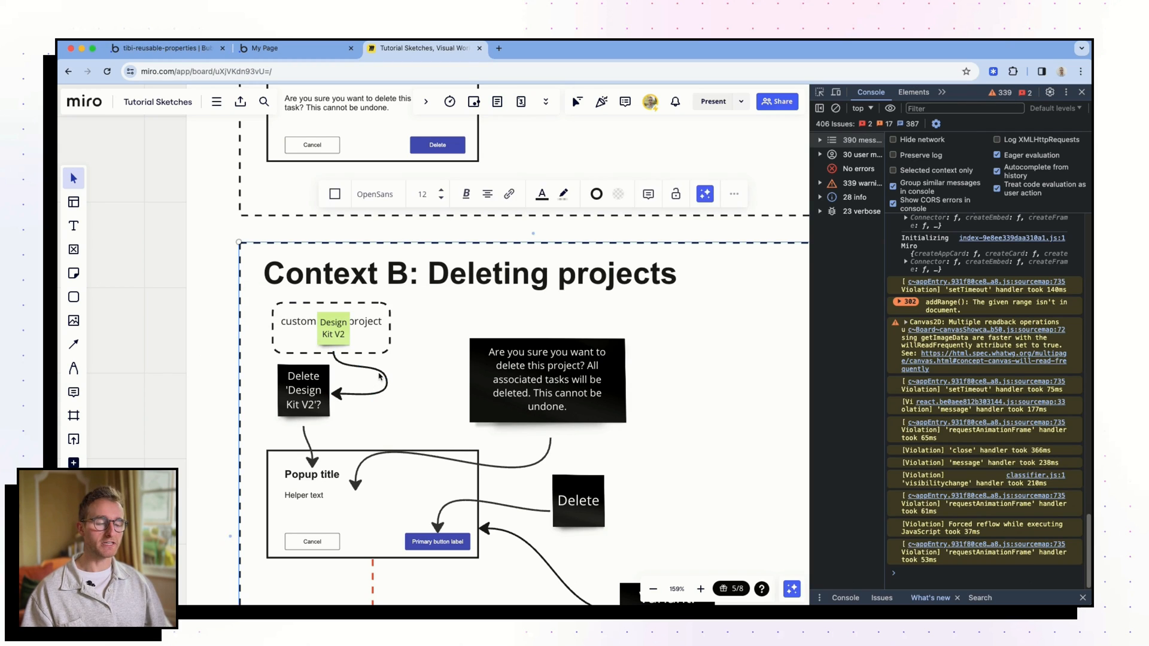
pyautogui.click(380, 375)
pyautogui.click(354, 333)
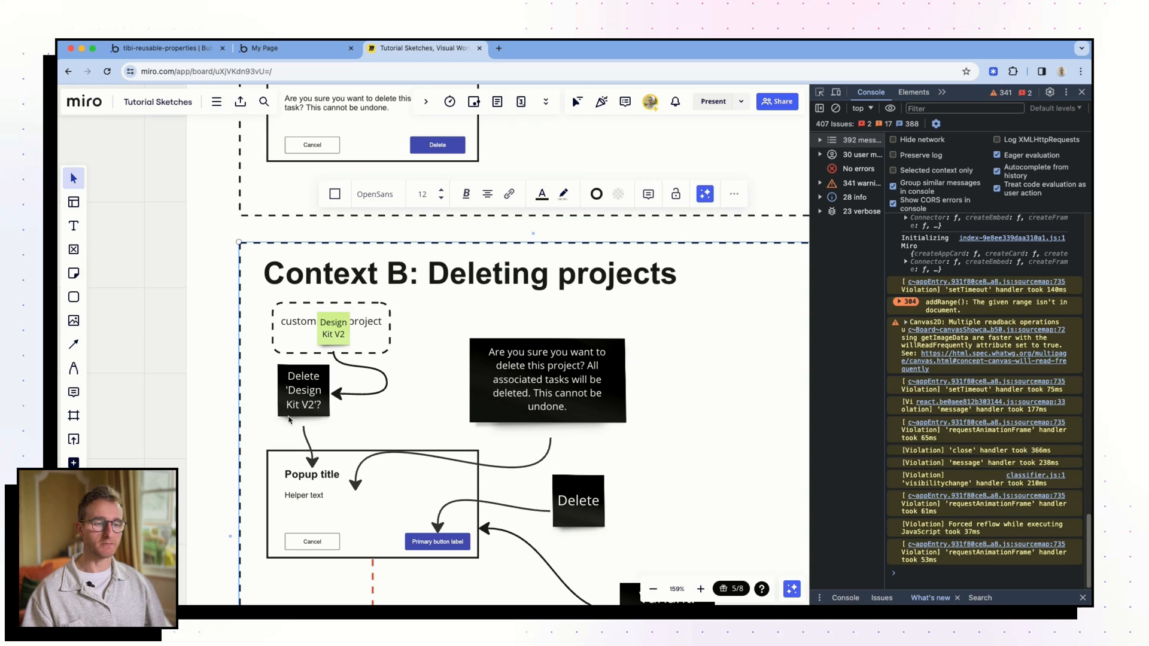
pyautogui.click(304, 405)
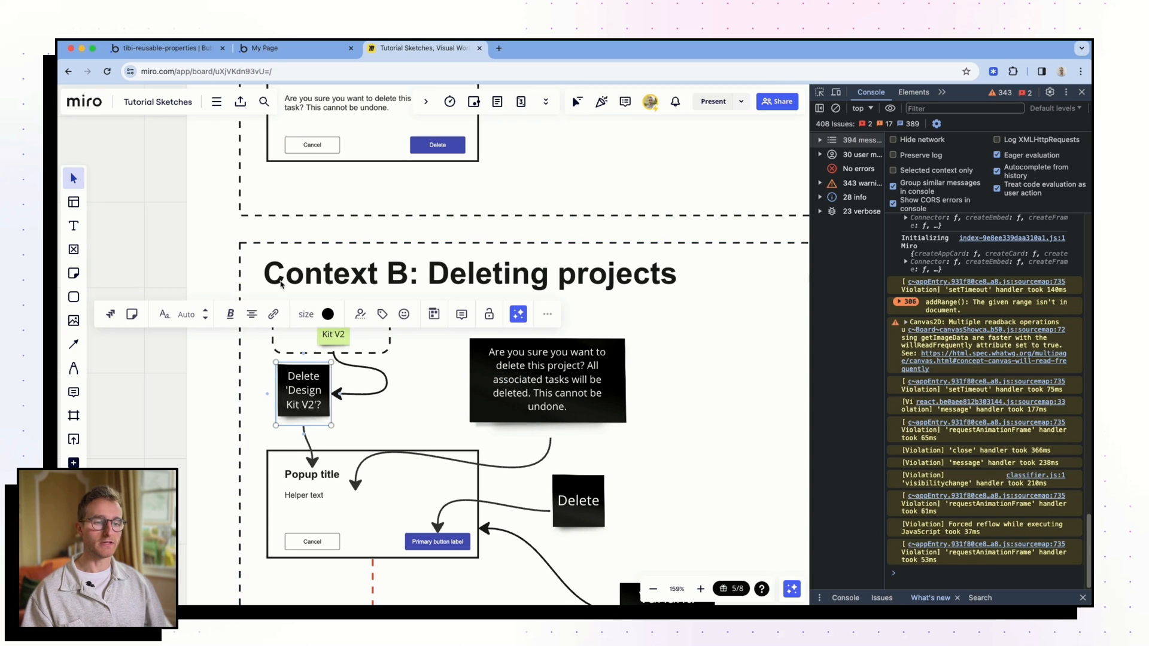
# Step: Return to the Bubble editor, open the task delete confirmation popup's properties, and move its property editor aside
pyautogui.click(160, 48)
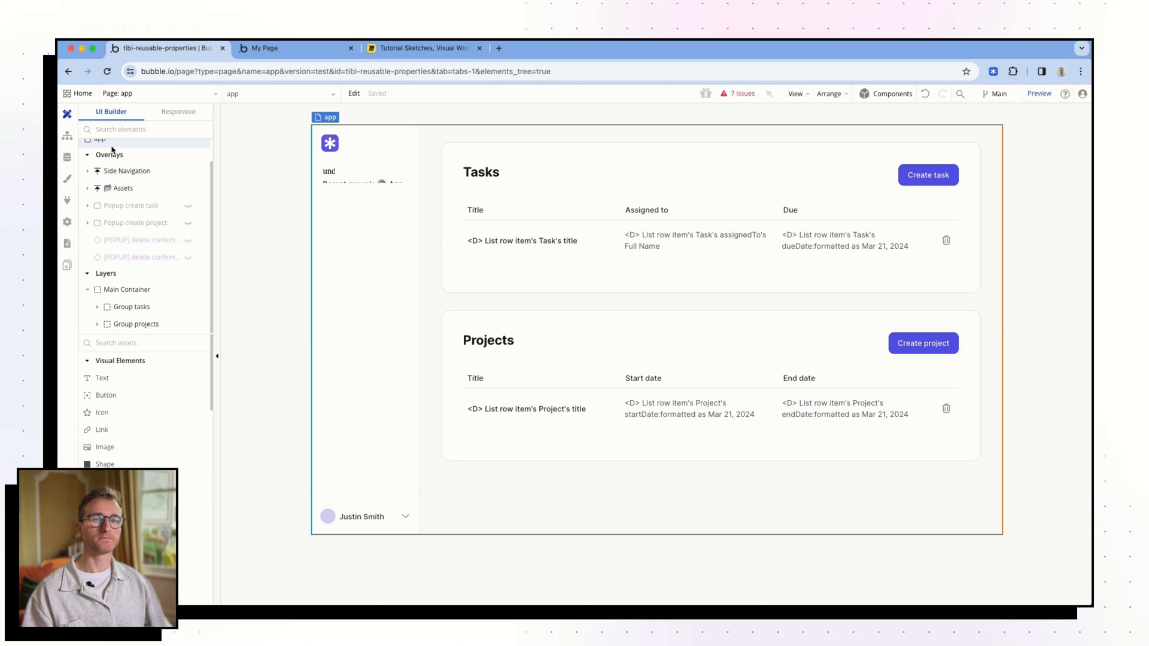
pyautogui.click(140, 240)
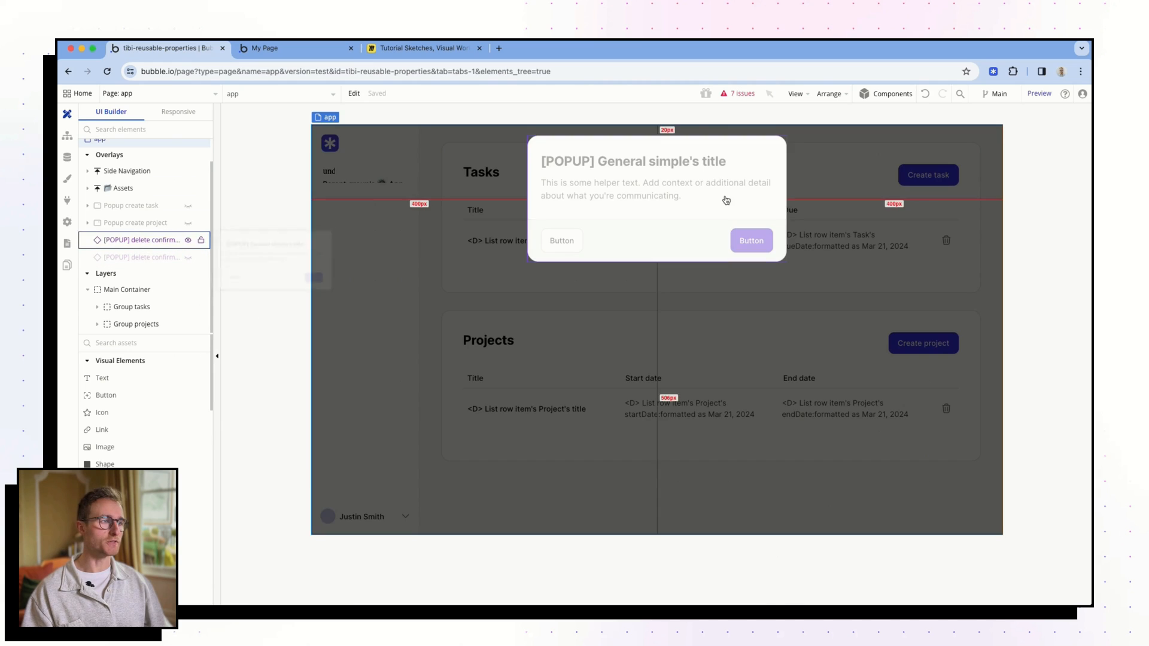
pyautogui.click(431, 164)
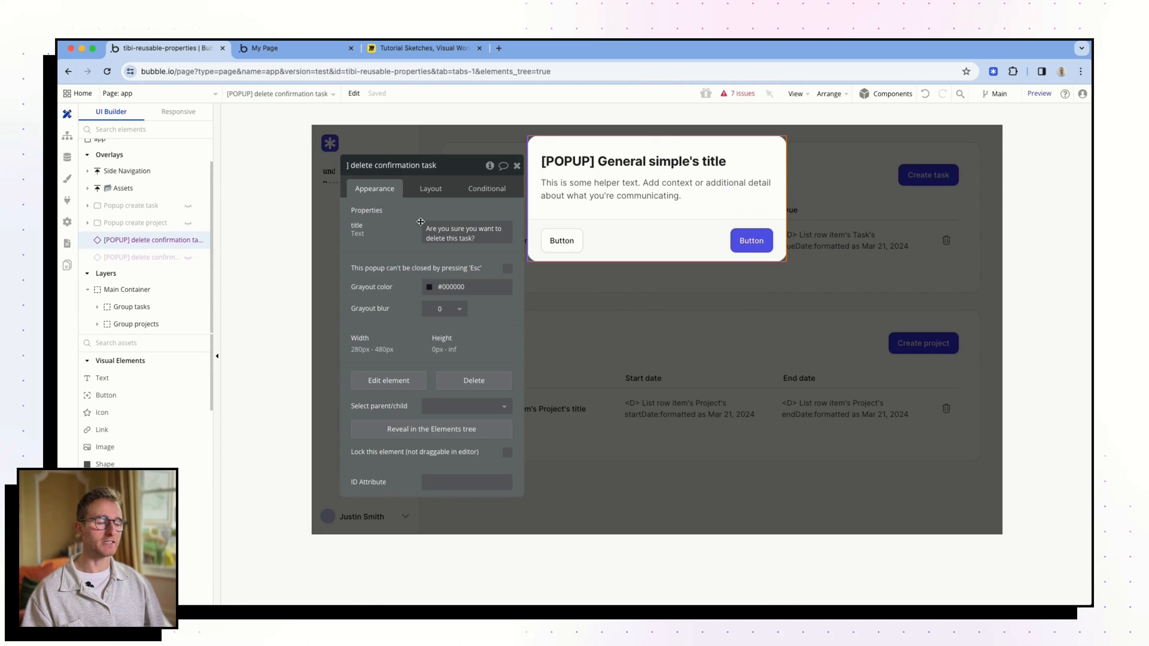
pyautogui.moveTo(421, 222); pyautogui.dragTo(396, 232)
# Step: Replace "this task" in the task popup's title property with single quotes, keeping the question mark
pyautogui.tripleClick(452, 238)
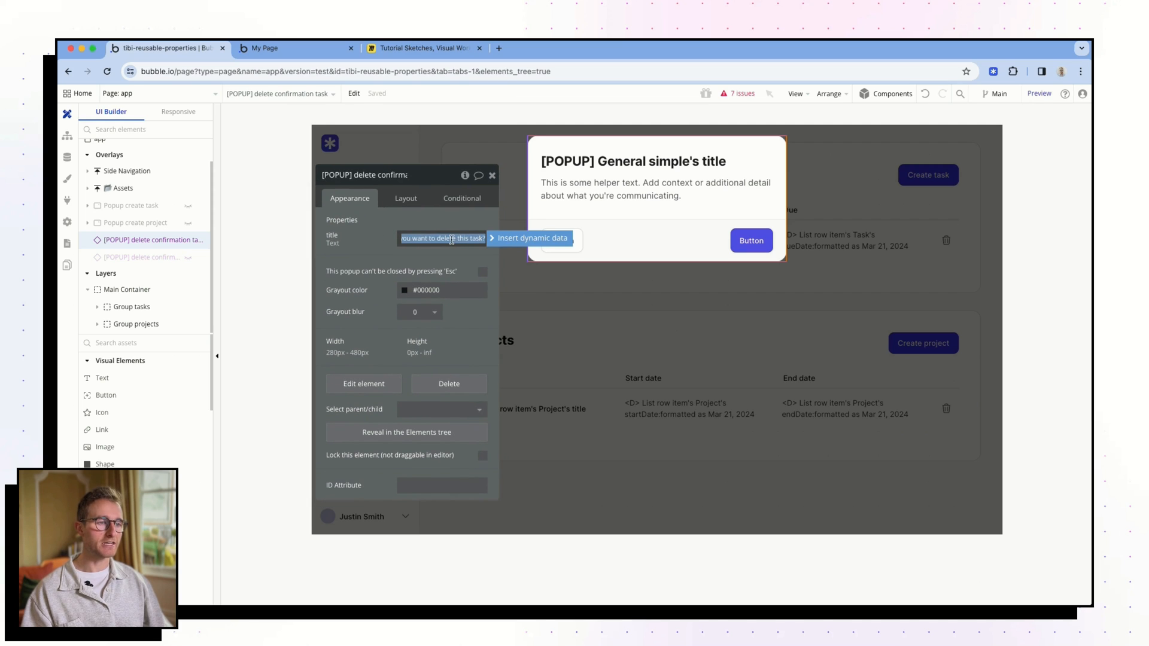
pyautogui.doubleClick(463, 238)
pyautogui.doubleClick(477, 238)
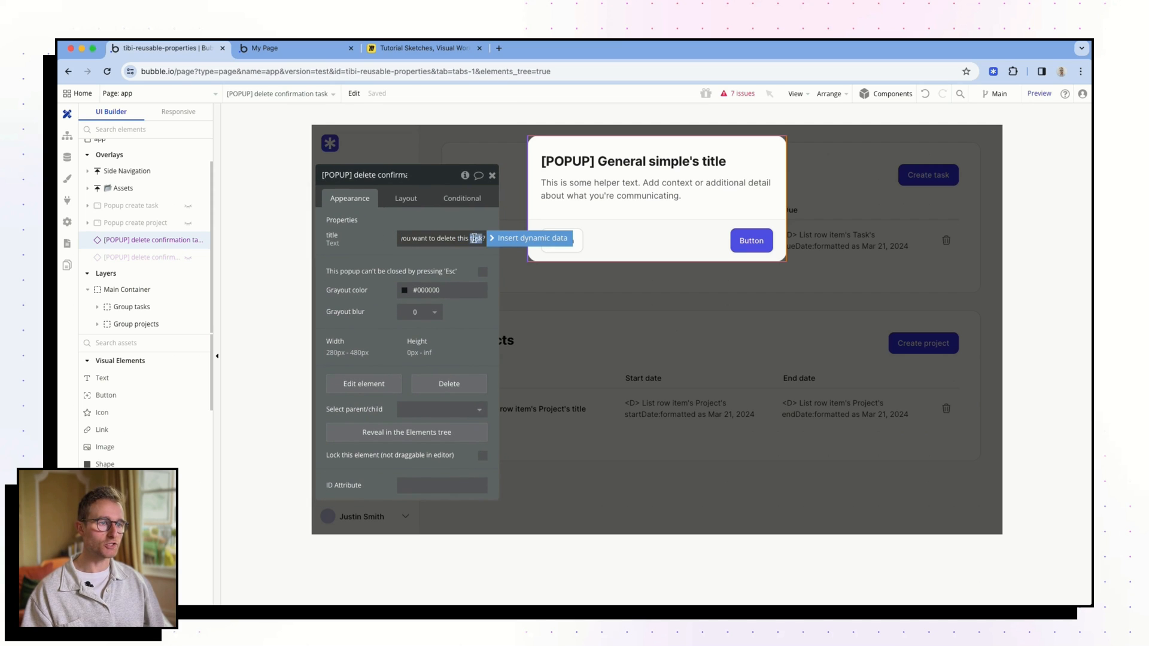
pyautogui.press('BackSpace')
pyautogui.press('BackSpace')
pyautogui.press('BackSpace')
pyautogui.press('BackSpace')
pyautogui.press('BackSpace')
pyautogui.press('BackSpace')
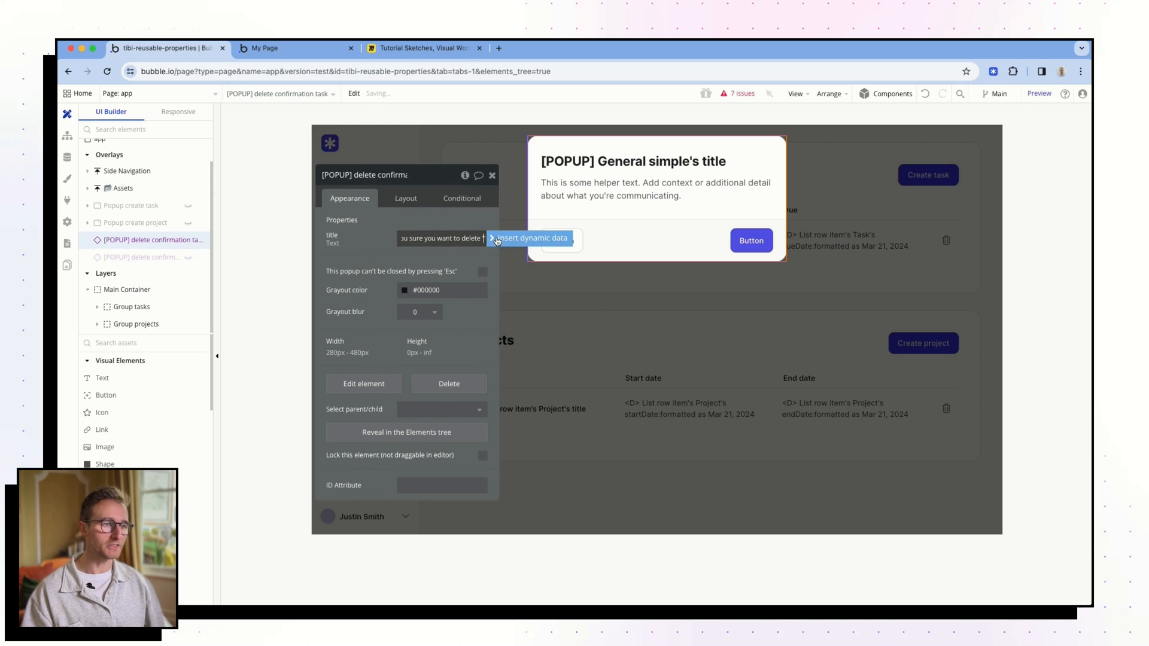
pyautogui.write("'")
# Step: Insert the dynamic expression app's active task's title between the quotes in the task popup's title property
pyautogui.click(512, 240)
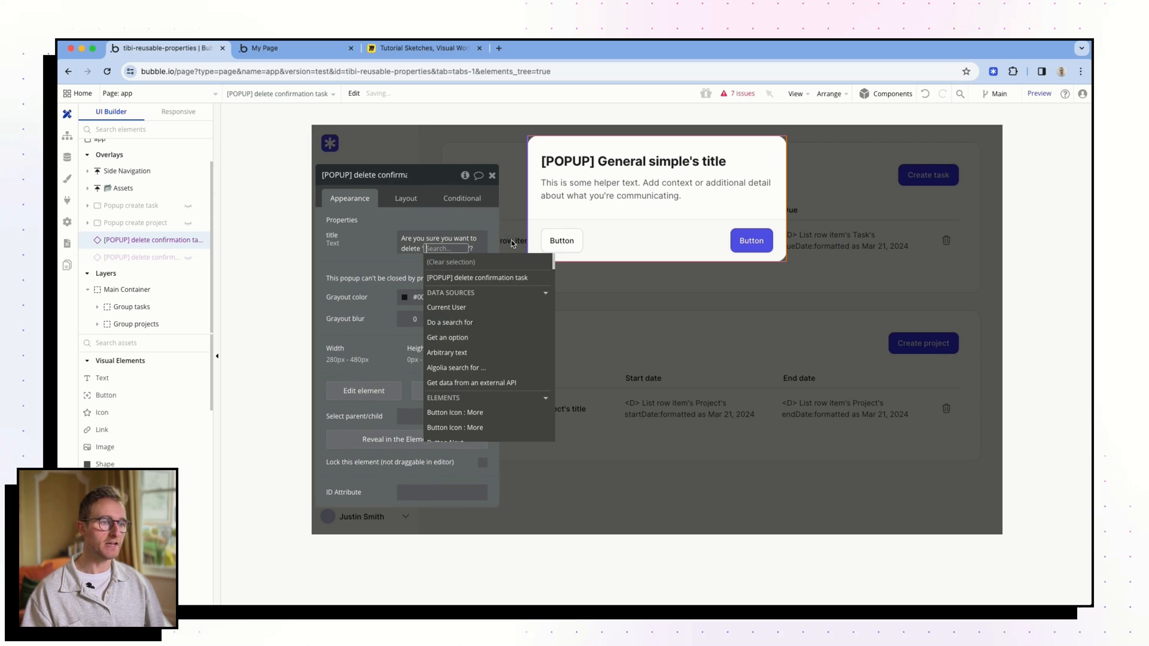
pyautogui.write('app')
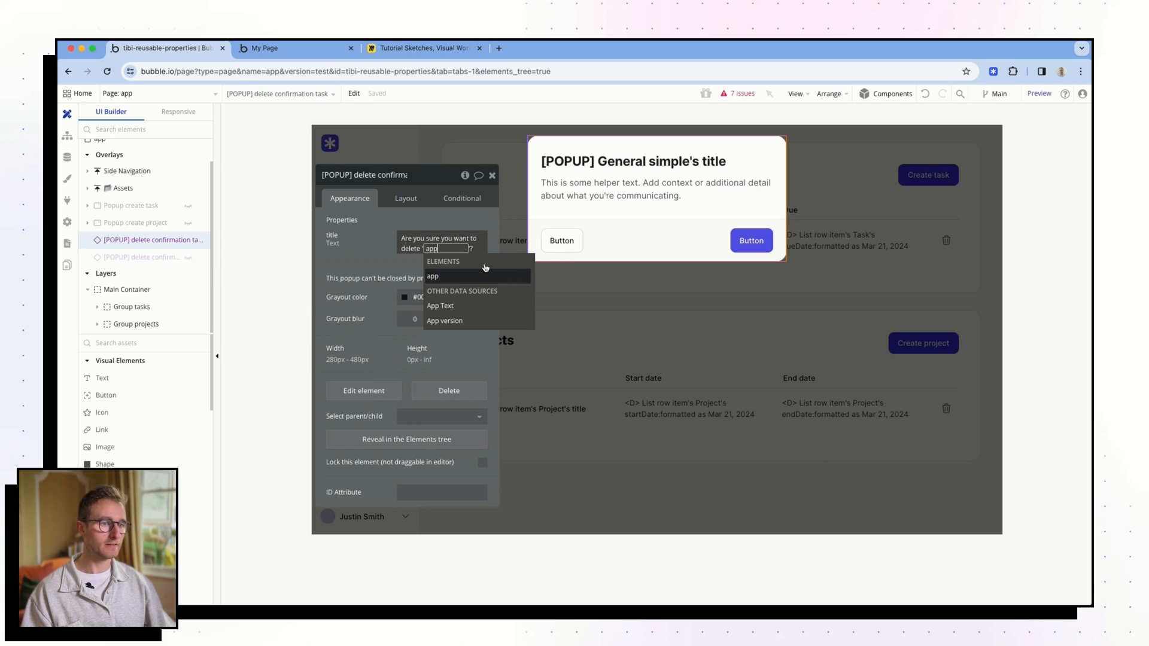
pyautogui.click(452, 277)
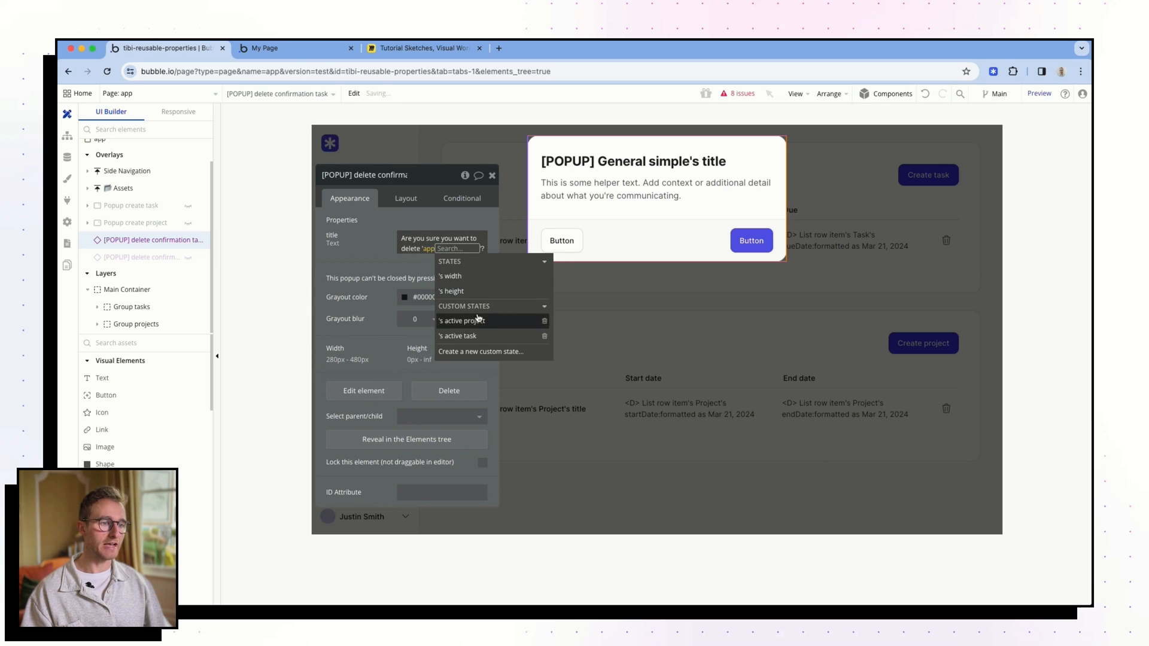
pyautogui.click(482, 337)
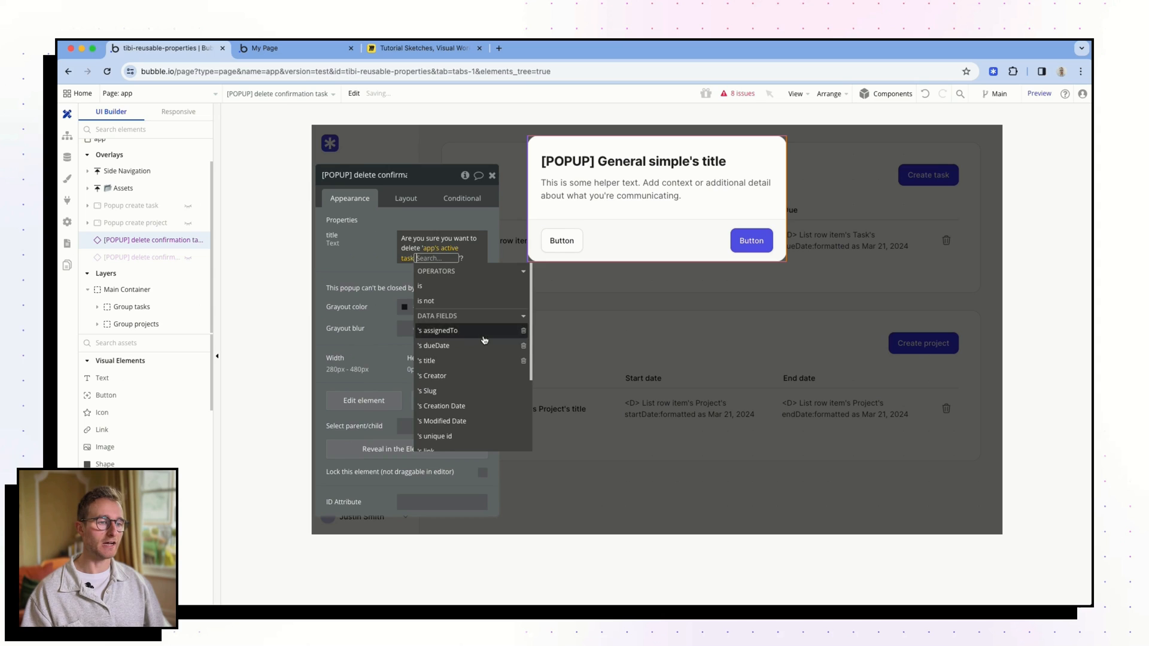
pyautogui.click(461, 361)
pyautogui.click(382, 283)
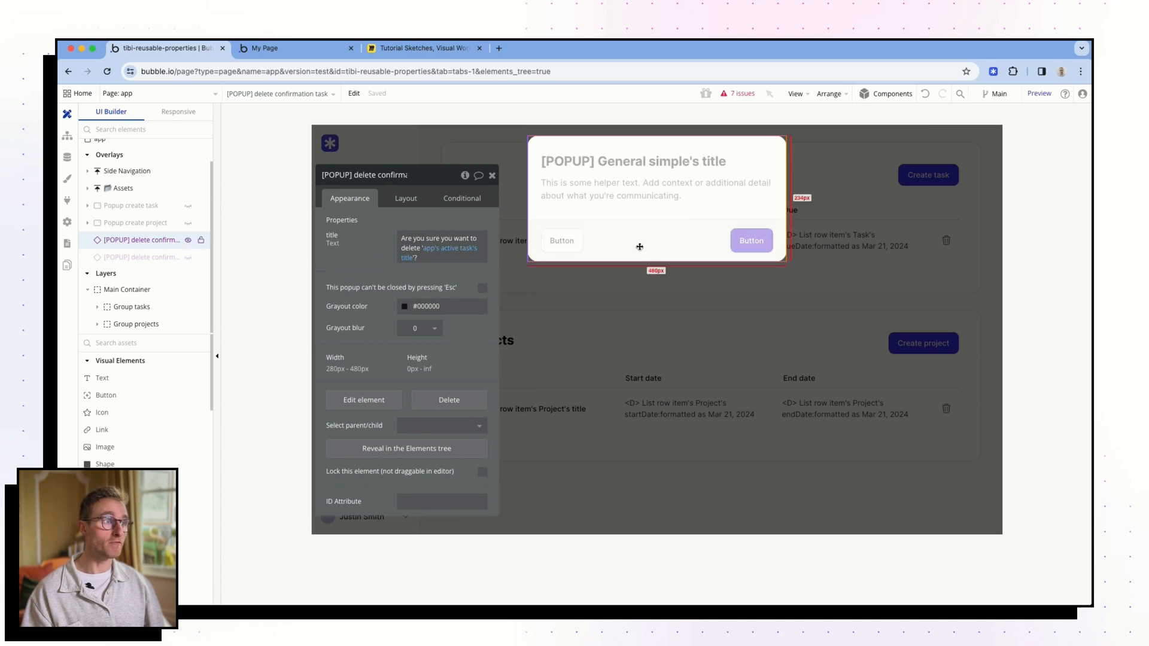
# Step: Check the app page's workflows, and return to the page design with the Tasks and Projects lists
pyautogui.click(67, 137)
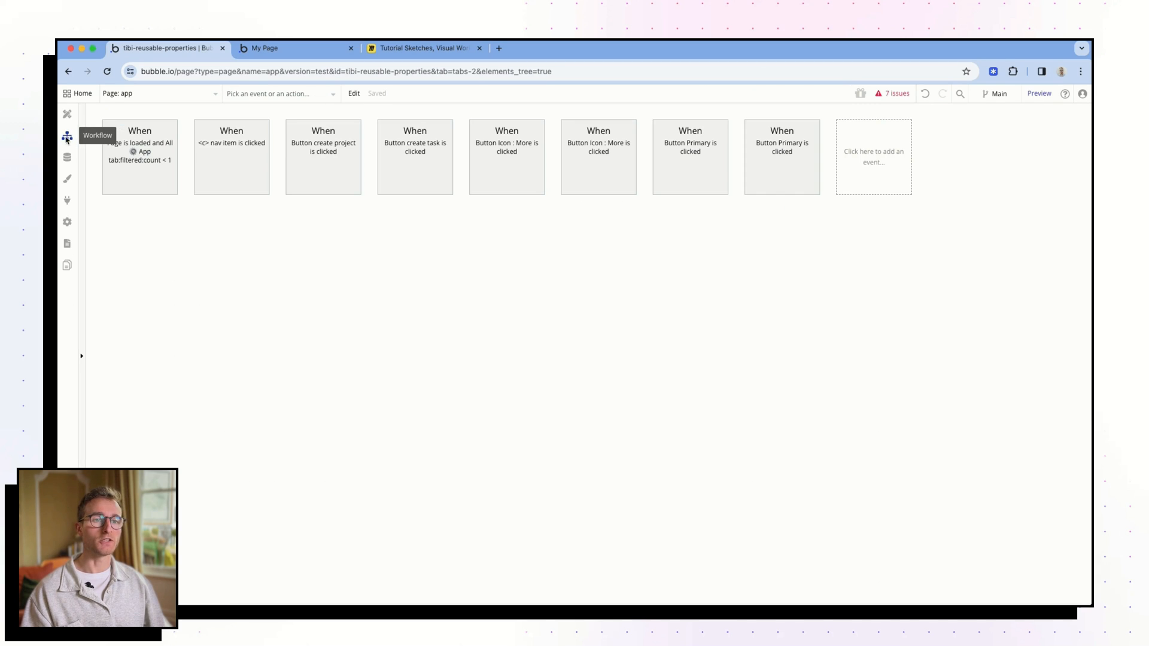
pyautogui.click(67, 115)
pyautogui.click(765, 333)
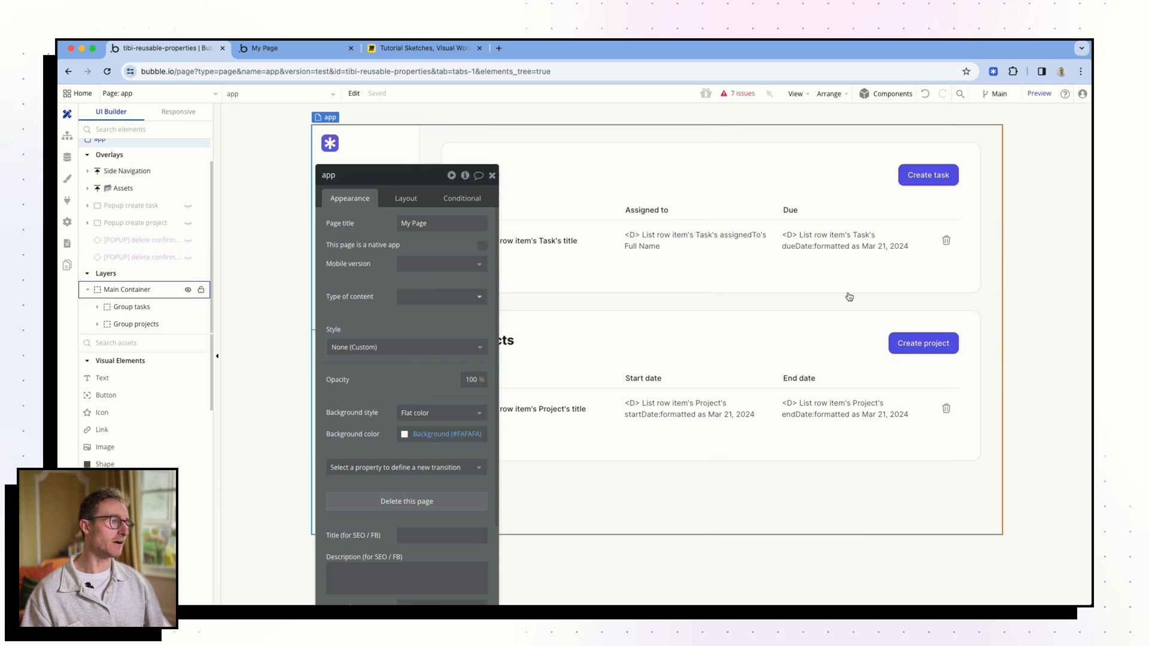
# Step: Open the workflow of the delete icon in the task row and set its event color to Blue
pyautogui.click(948, 248)
pyautogui.click(436, 297)
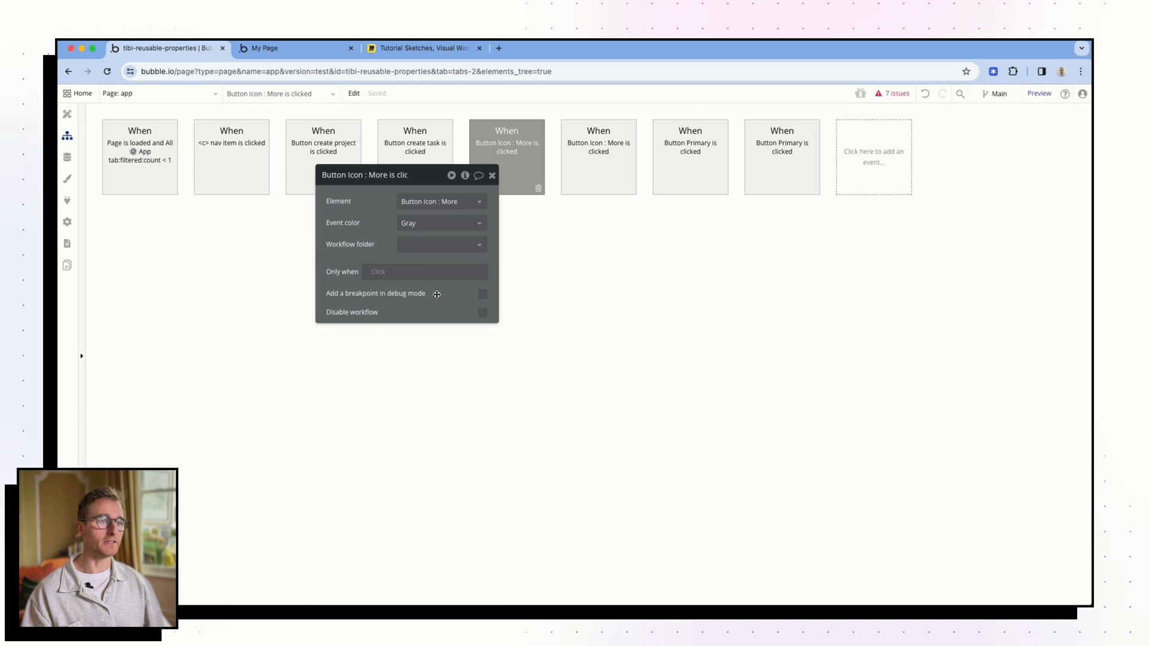
pyautogui.click(419, 249)
pyautogui.click(419, 299)
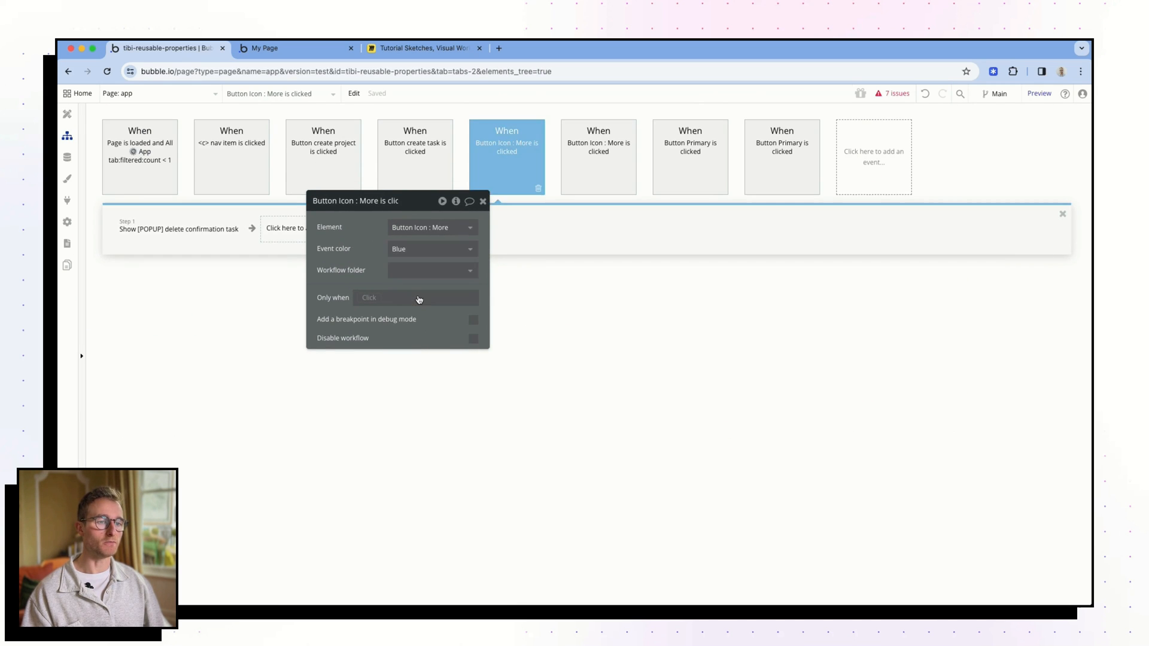
pyautogui.moveTo(362, 259); pyautogui.dragTo(498, 313)
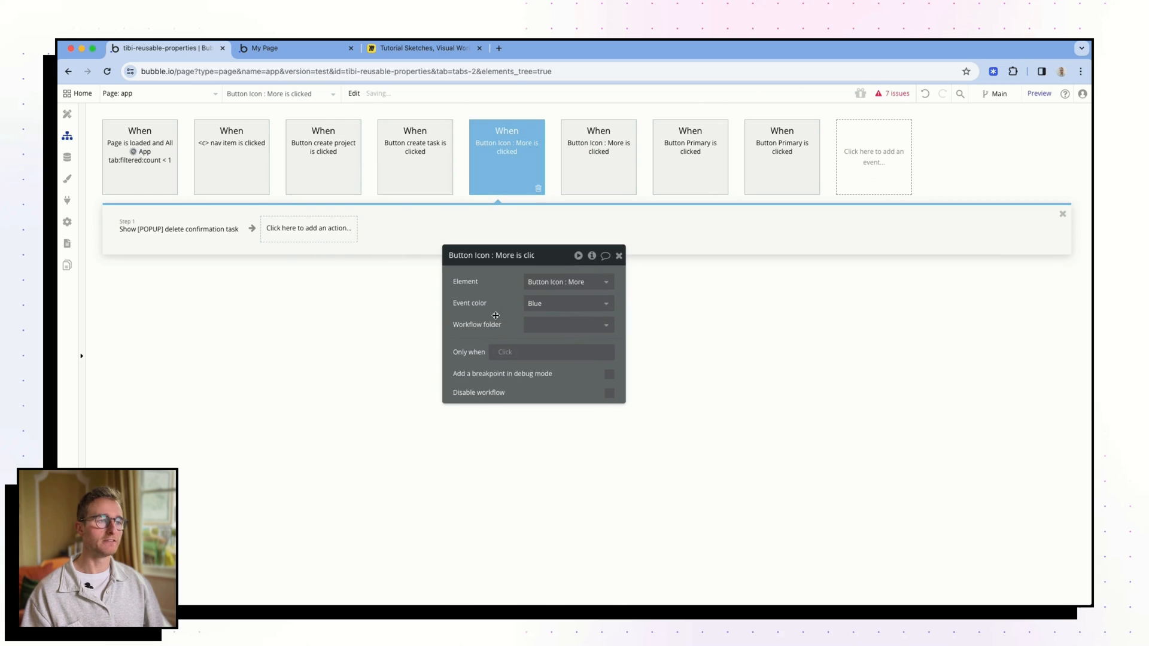
# Step: Insert a Set state action ahead of the action that shows the task delete confirmation popup
pyautogui.click(194, 233)
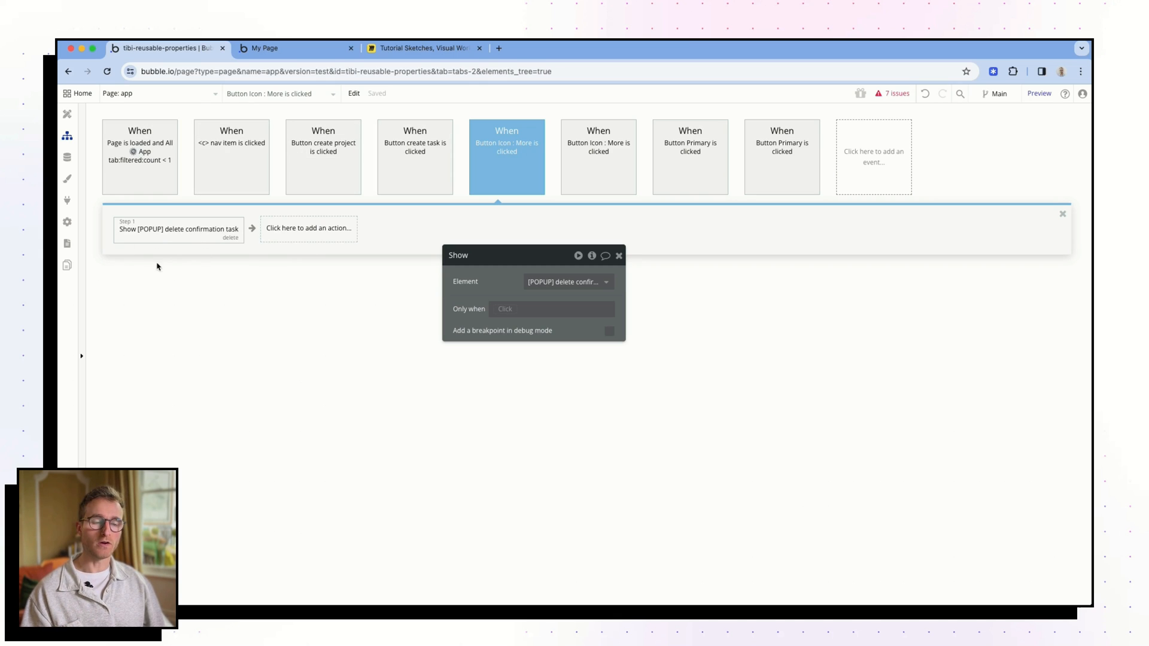
pyautogui.rightClick(161, 236)
pyautogui.rightClick(192, 238)
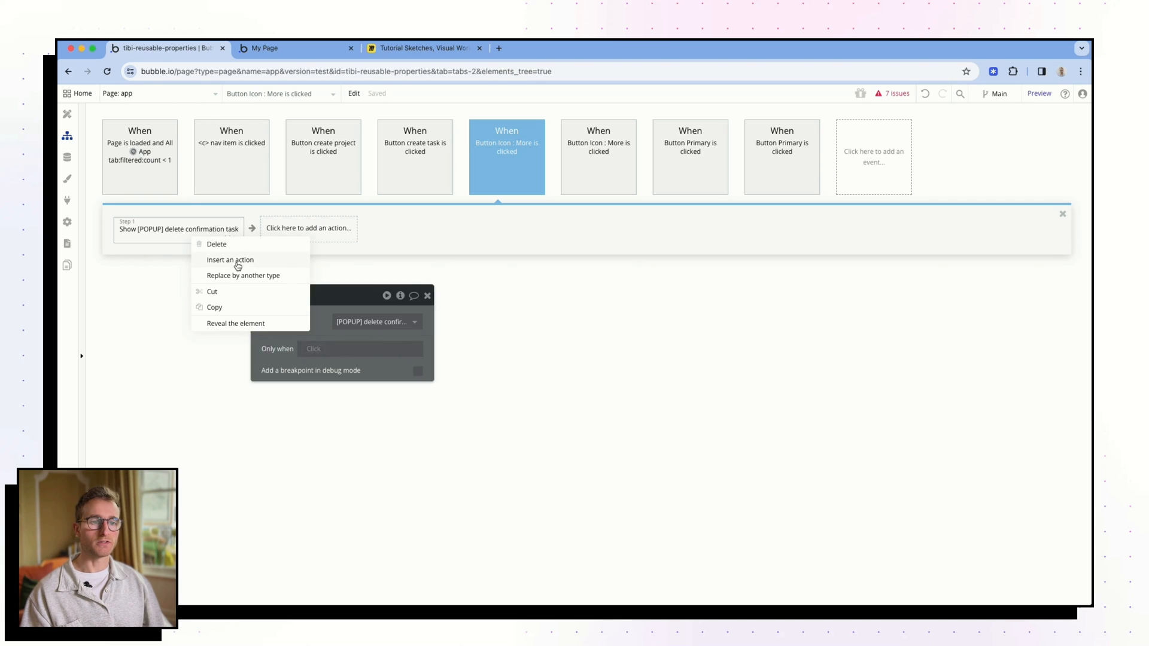
pyautogui.click(238, 265)
pyautogui.moveTo(162, 375)
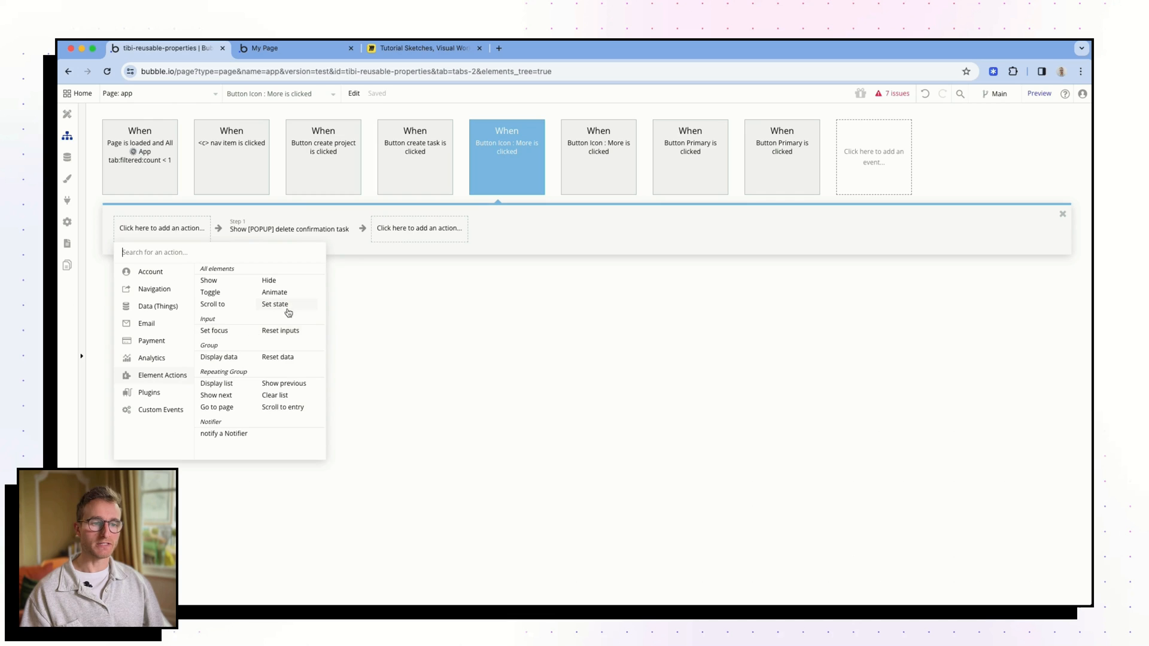
pyautogui.click(288, 312)
# Step: Point the Set state action at the app page and its active task custom state
pyautogui.click(371, 322)
pyautogui.click(353, 337)
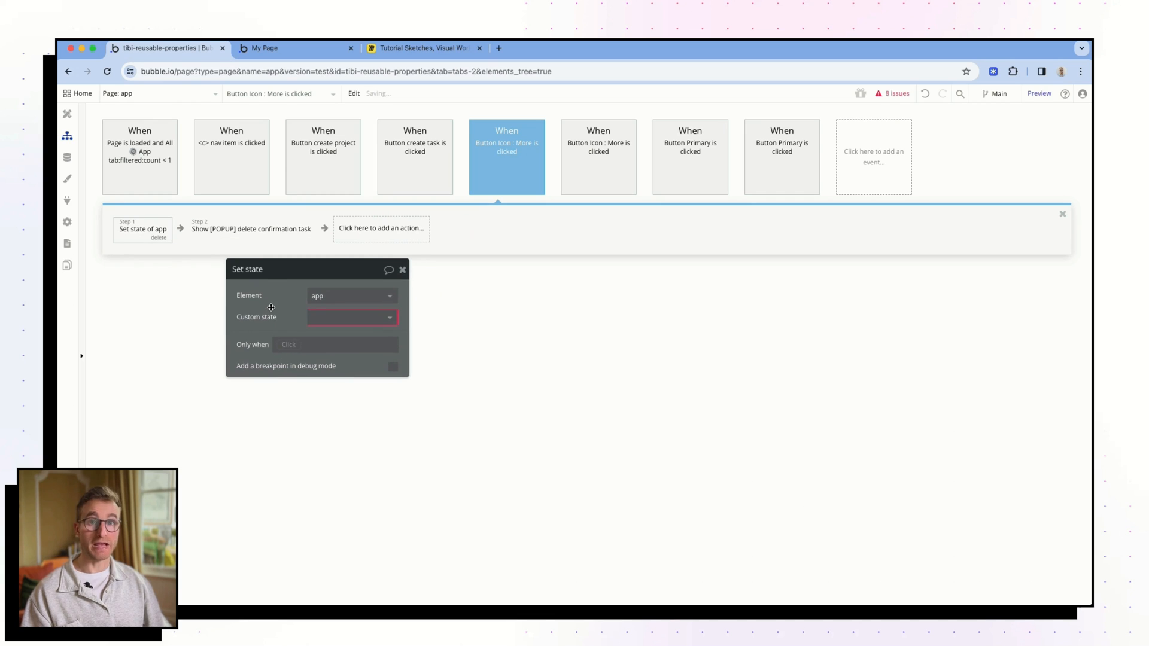
pyautogui.click(356, 317)
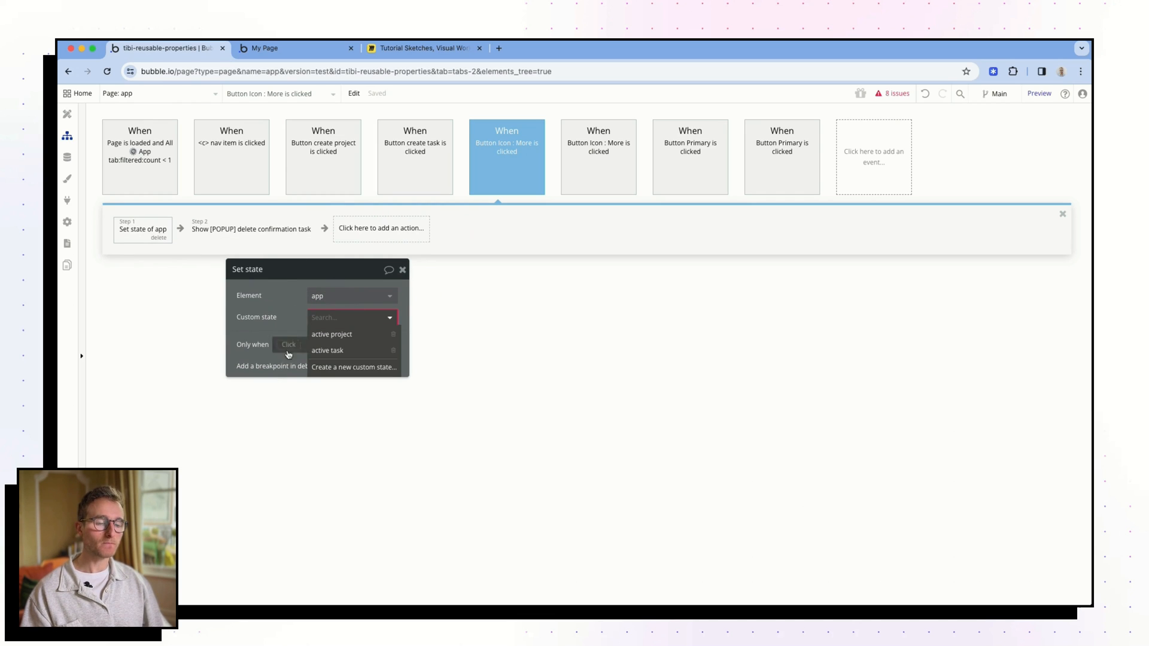
pyautogui.click(350, 350)
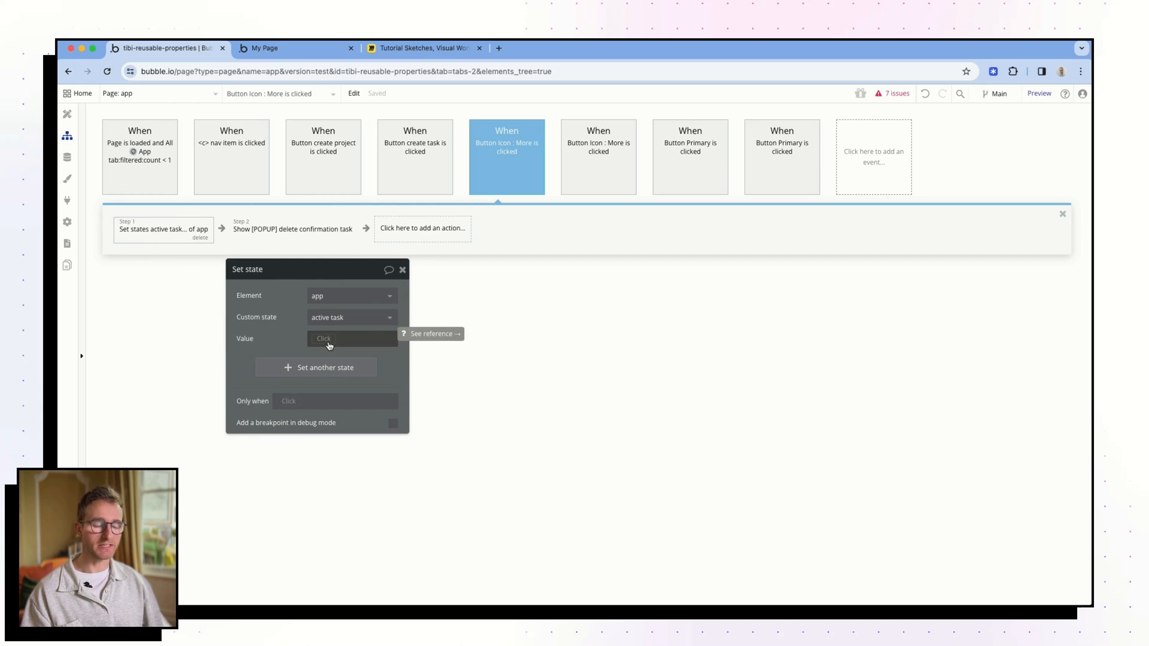
# Step: Reveal the delete icon on the page and examine the name and data source of the task list row item containing it
pyautogui.rightClick(507, 160)
pyautogui.click(528, 249)
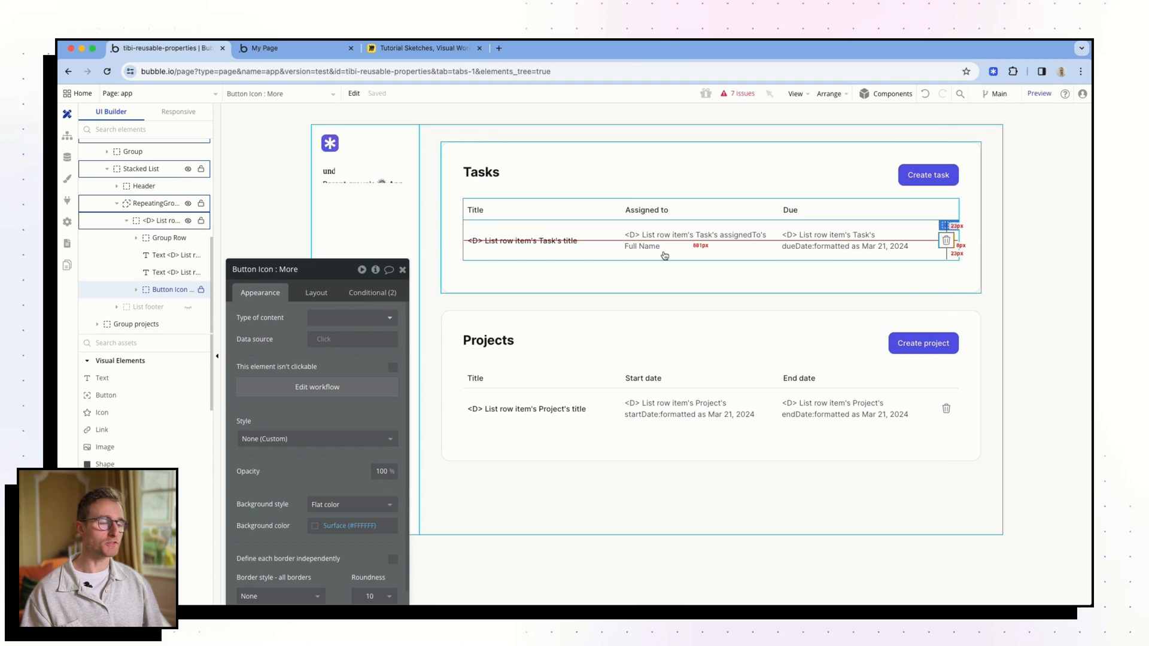
pyautogui.click(589, 258)
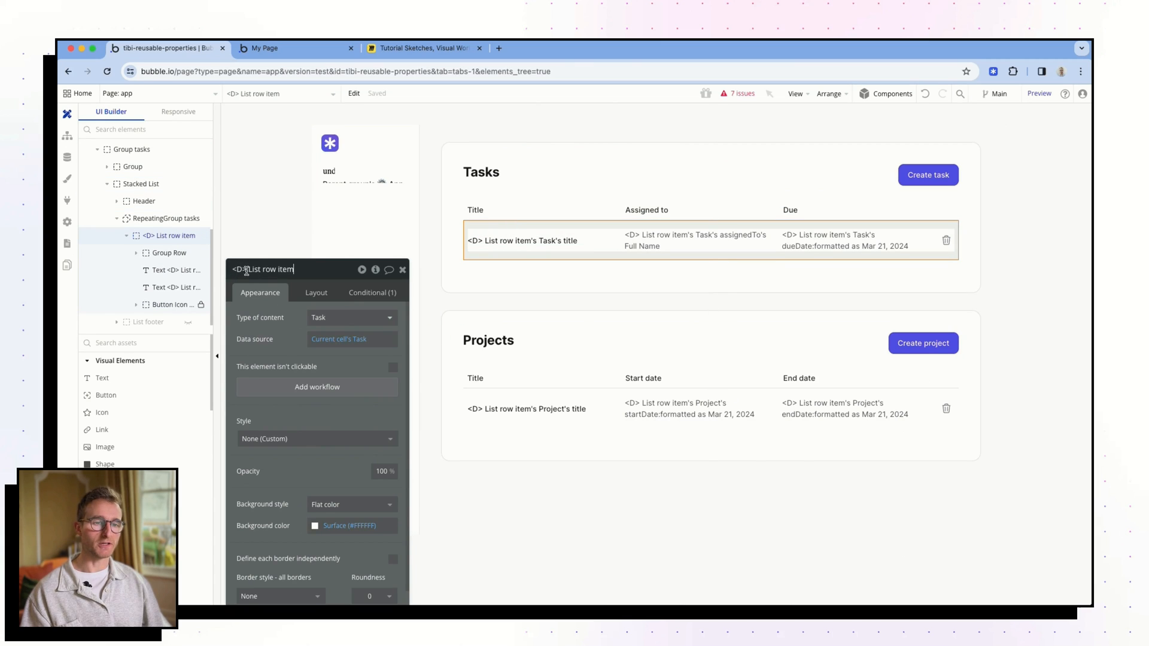
pyautogui.moveTo(246, 271); pyautogui.dragTo(221, 270)
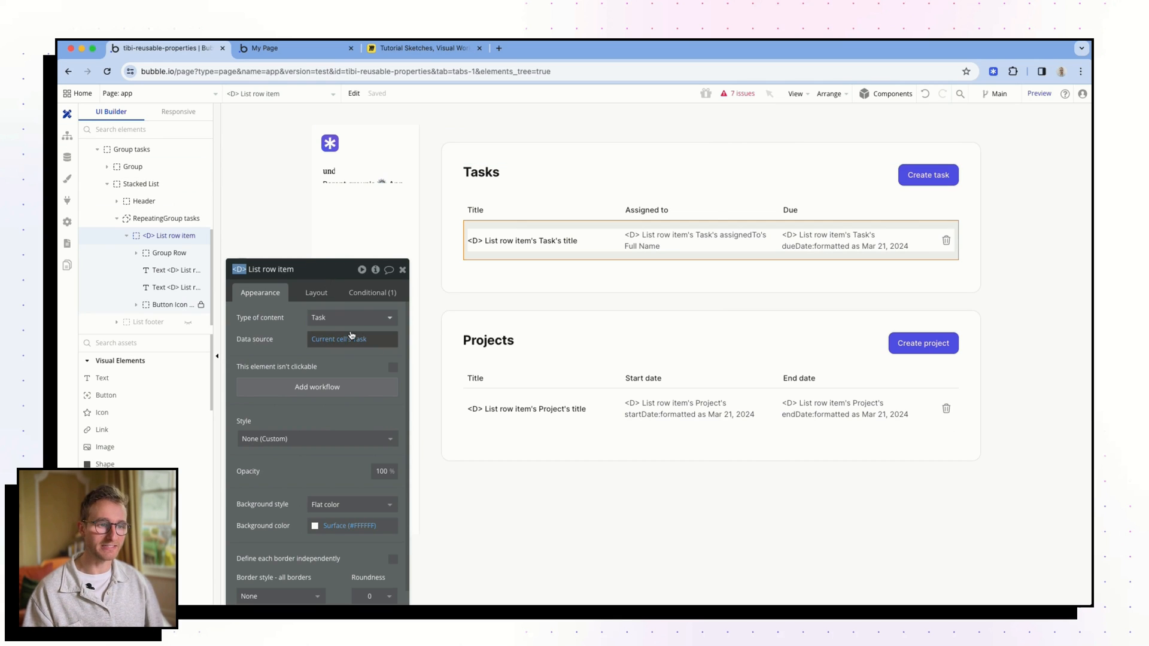
pyautogui.moveTo(293, 269); pyautogui.dragTo(222, 276)
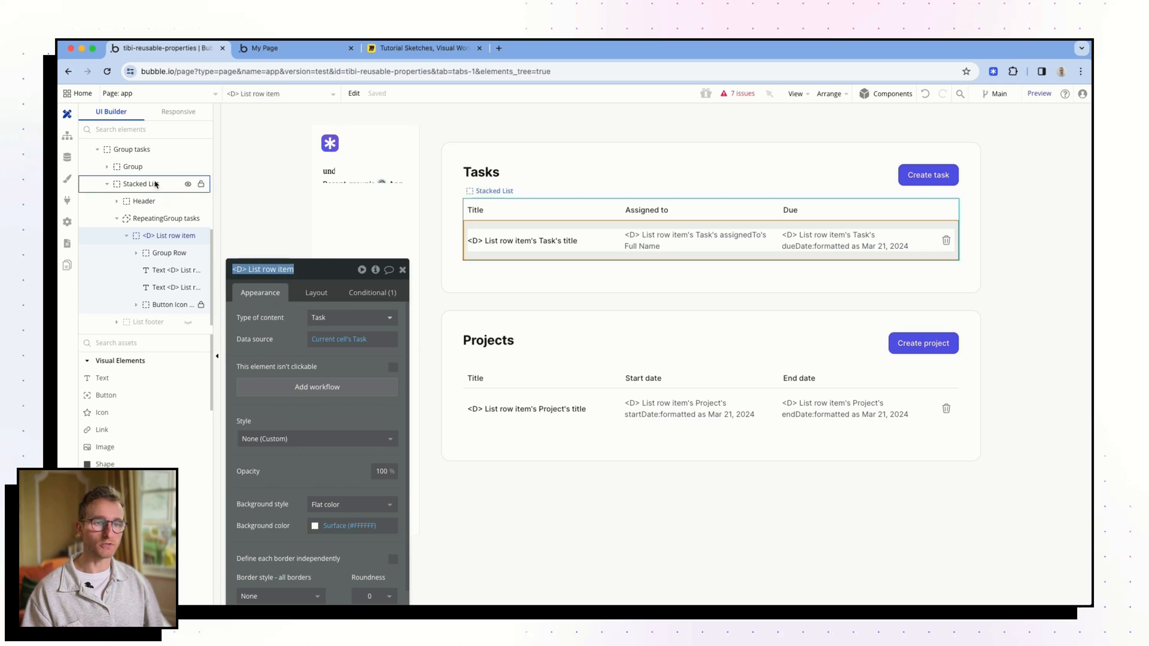
# Step: Return to the Set state action and set the active task value to <D> List row item's Task
pyautogui.click(67, 136)
pyautogui.click(192, 235)
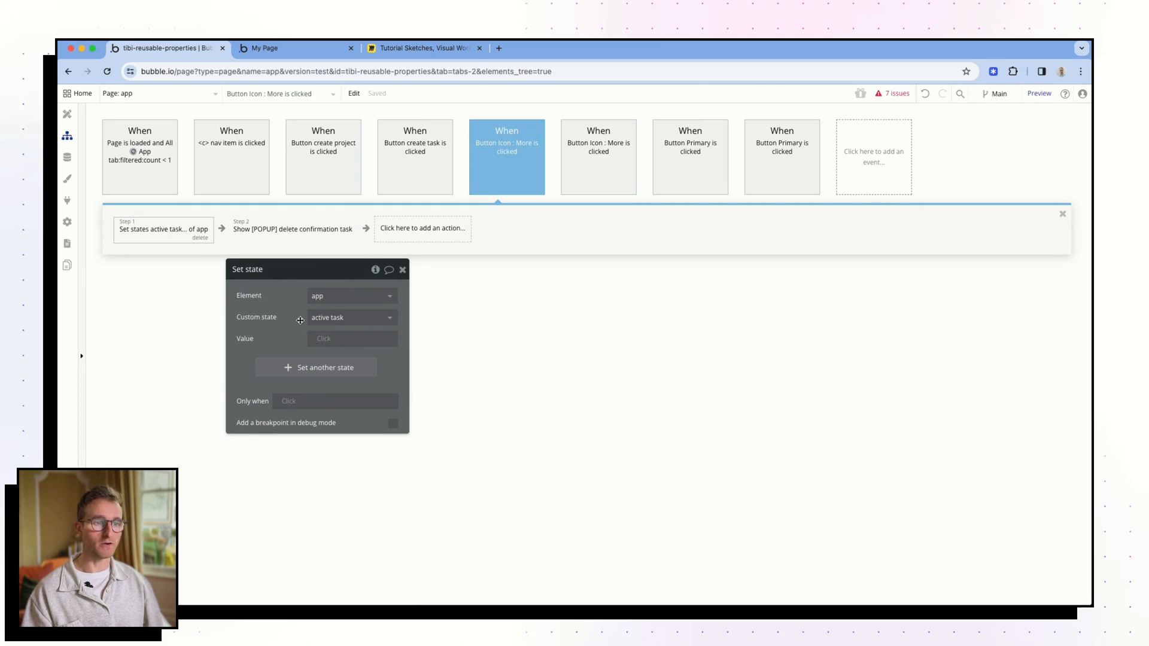
pyautogui.click(305, 322)
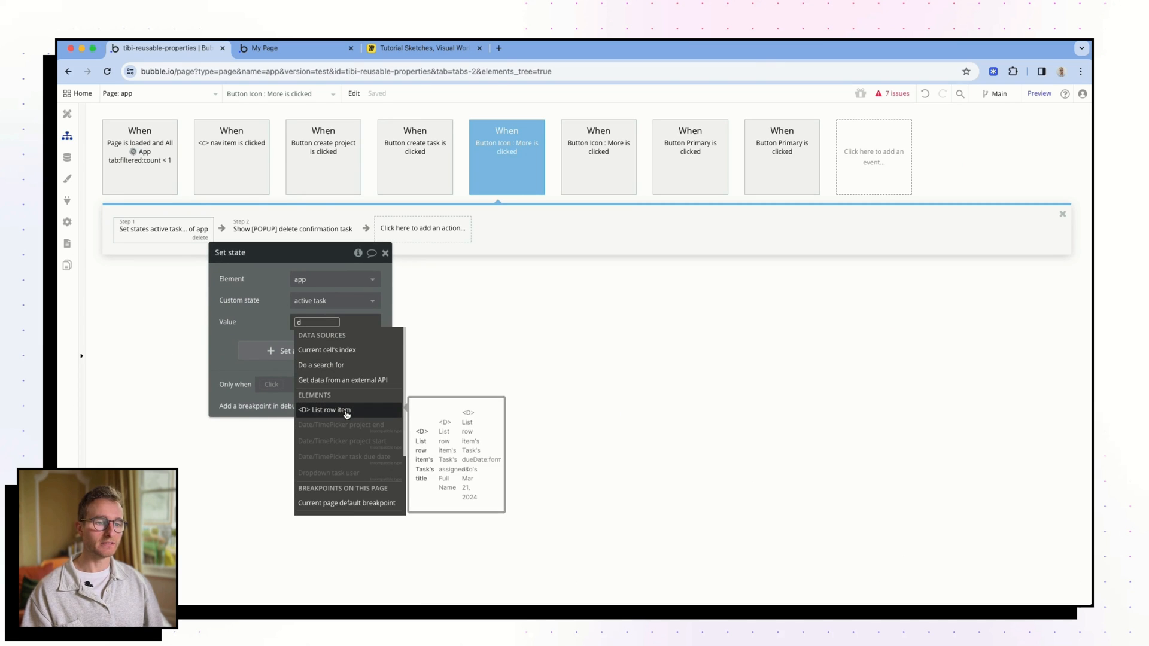
pyautogui.click(347, 411)
pyautogui.click(338, 359)
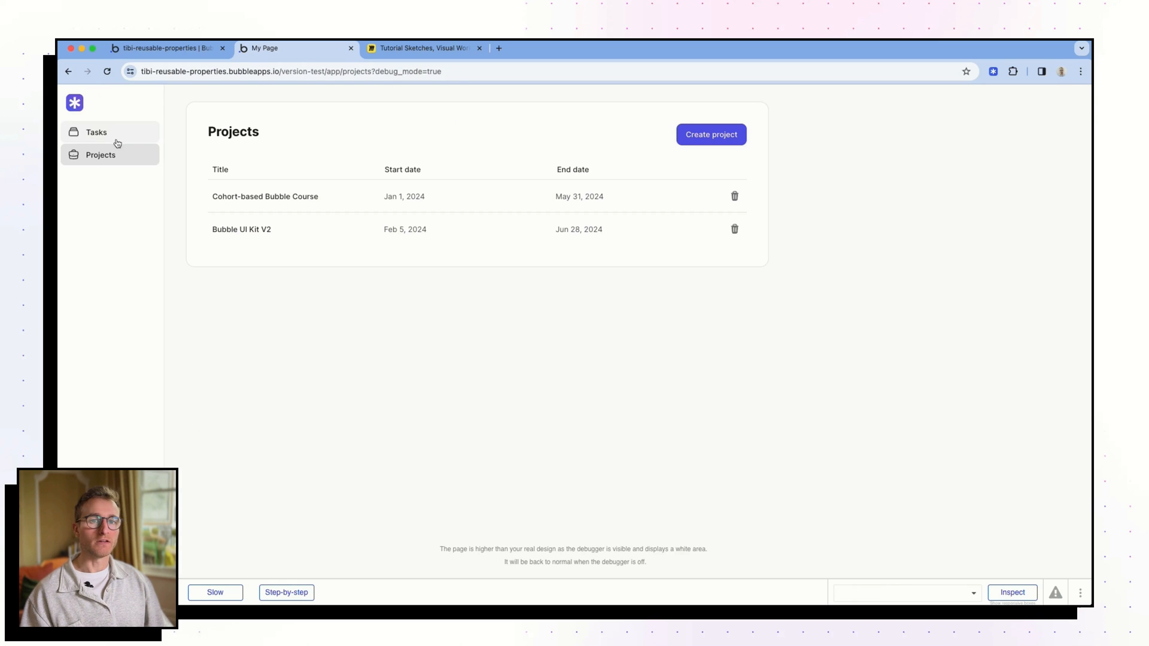
# Step: Preview the Tasks list and check the delete confirmation title for "Update app analytics" and "Integrate referral program"
pyautogui.click(116, 136)
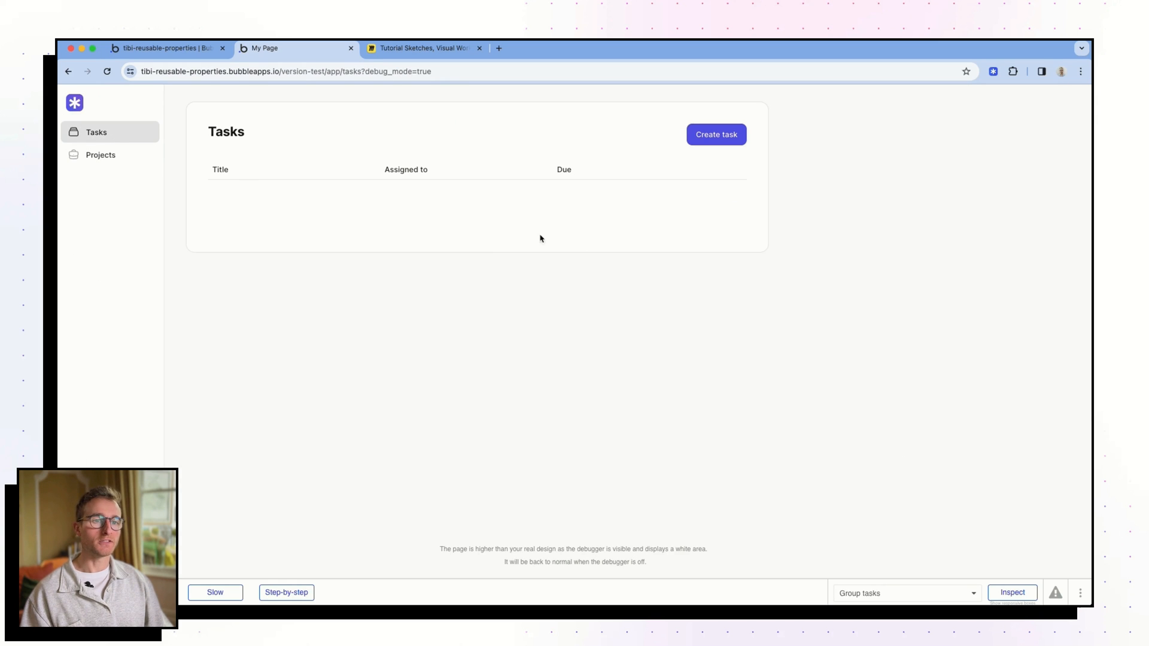
pyautogui.click(735, 196)
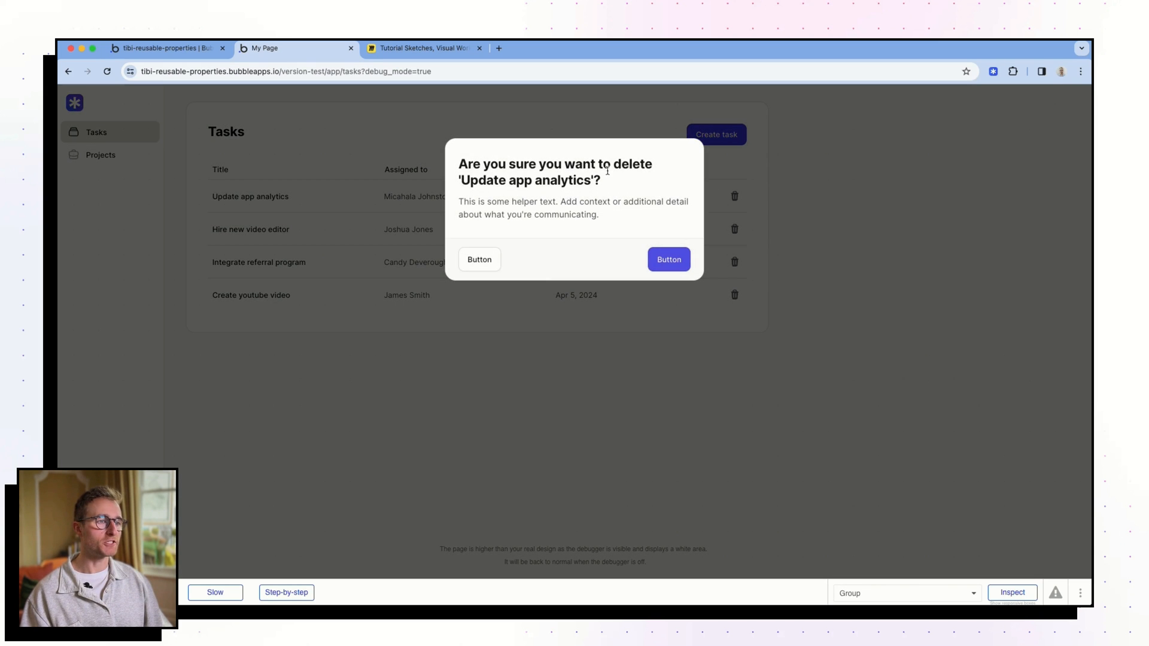
pyautogui.moveTo(605, 181); pyautogui.dragTo(458, 166)
pyautogui.click(690, 370)
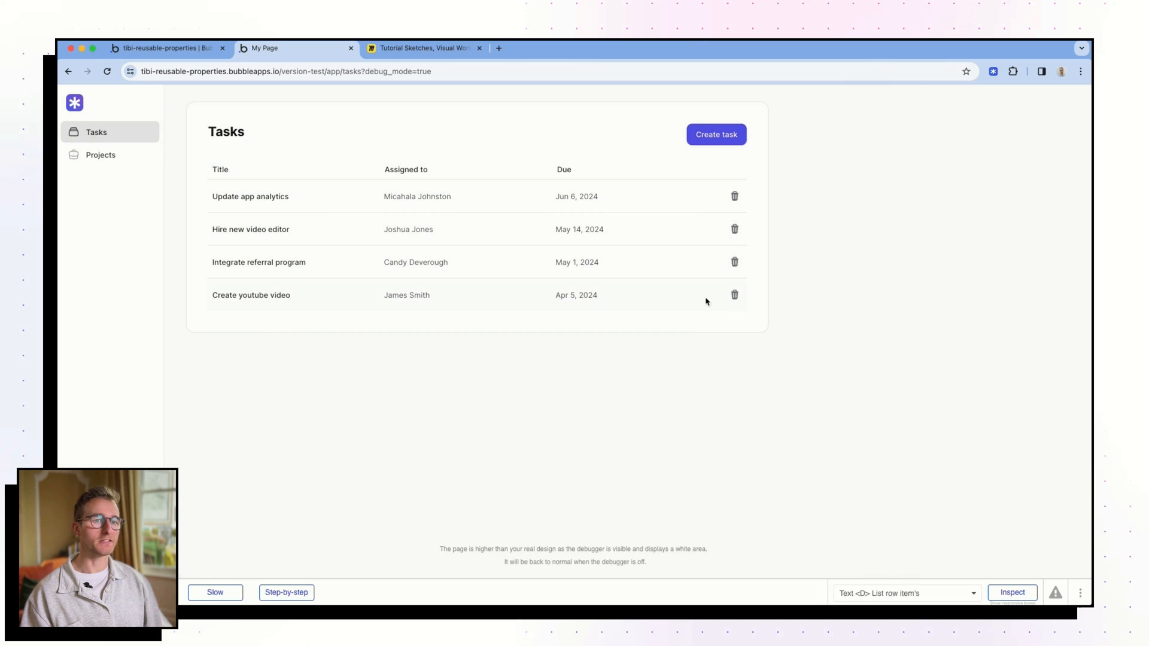
pyautogui.click(734, 263)
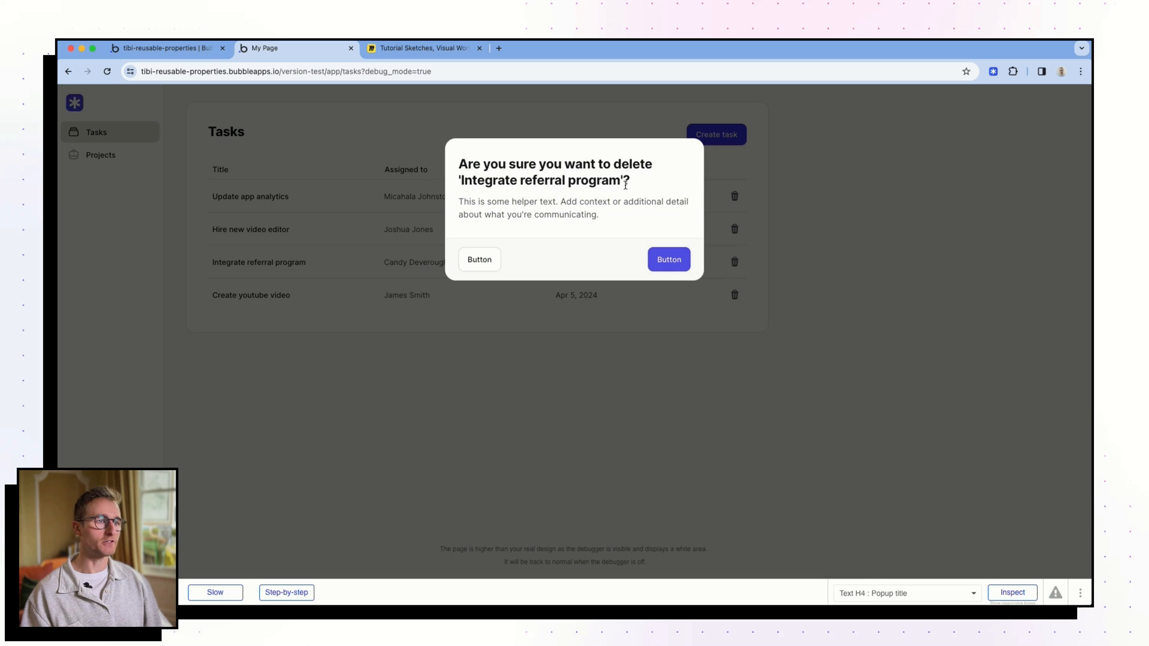
pyautogui.moveTo(631, 181); pyautogui.dragTo(452, 171)
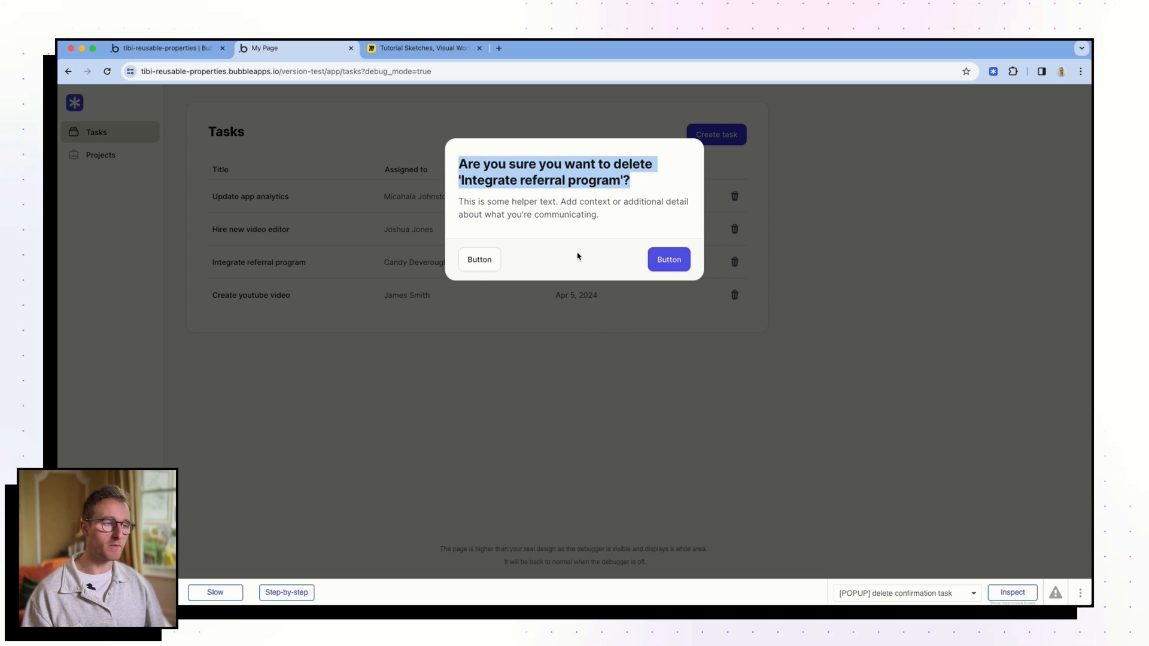
# Step: Return to the Bubble editor and view the design and properties of the [POPUP] General simple reusable element
pyautogui.click(187, 54)
pyautogui.click(132, 93)
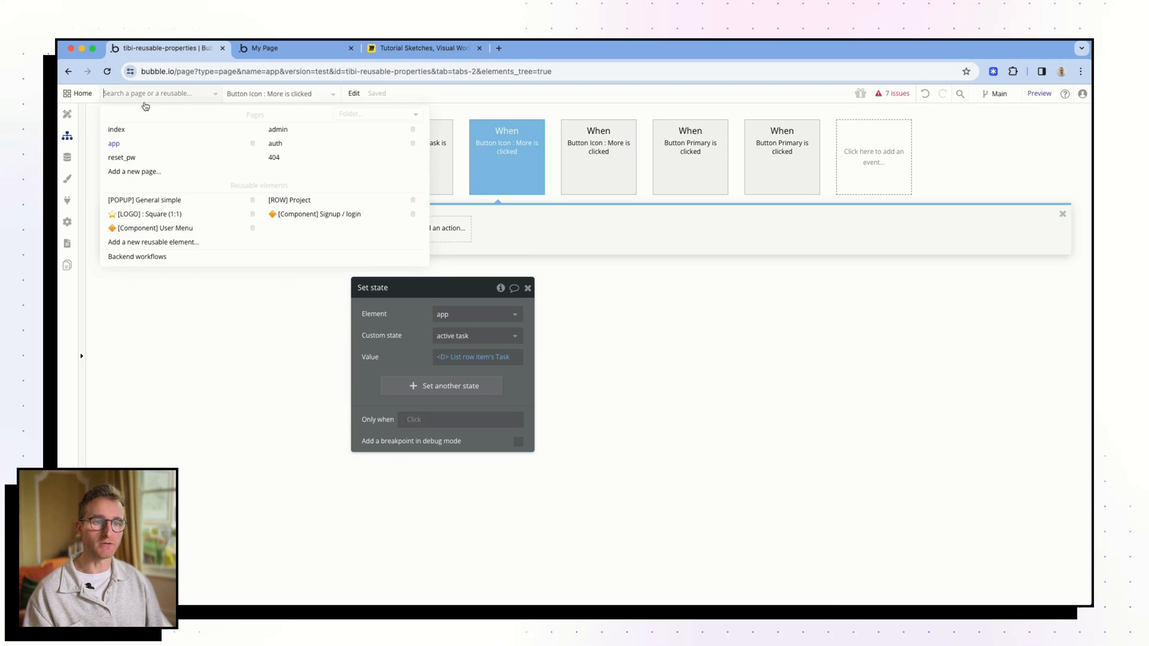
pyautogui.click(183, 201)
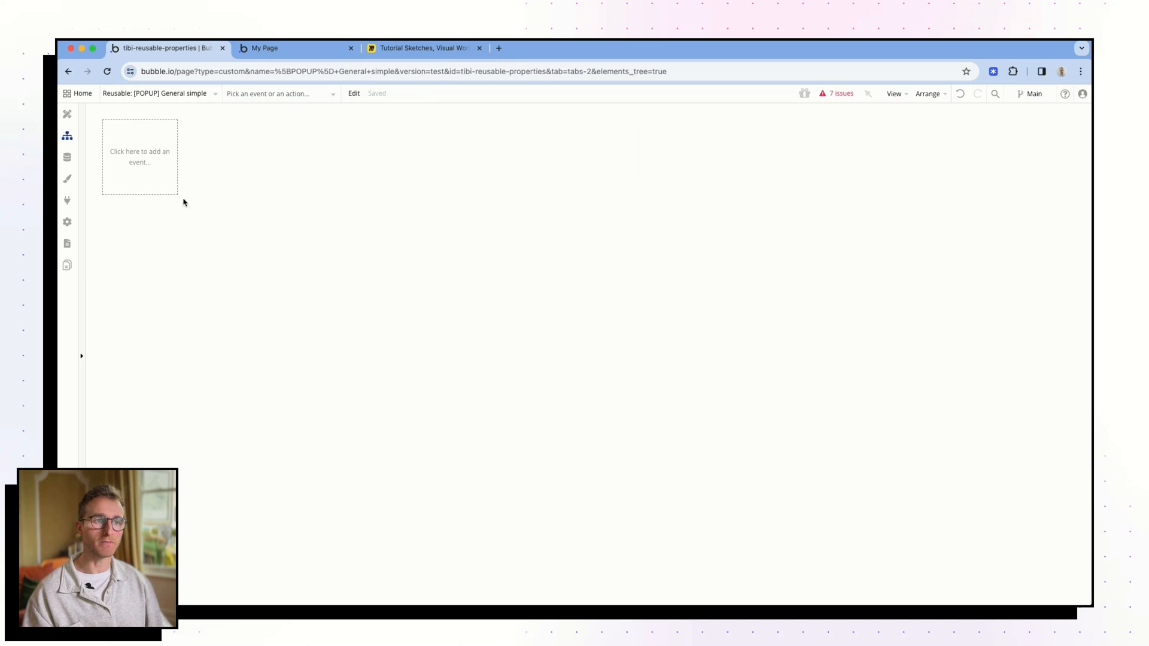
pyautogui.click(67, 114)
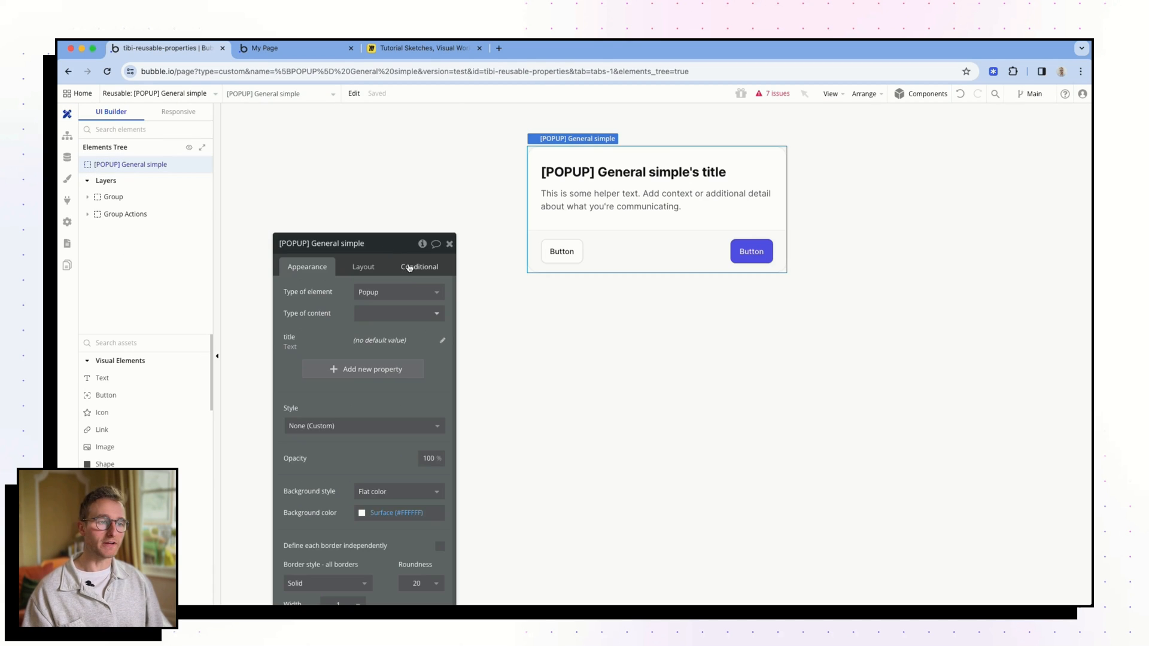
pyautogui.moveTo(280, 250); pyautogui.dragTo(292, 235)
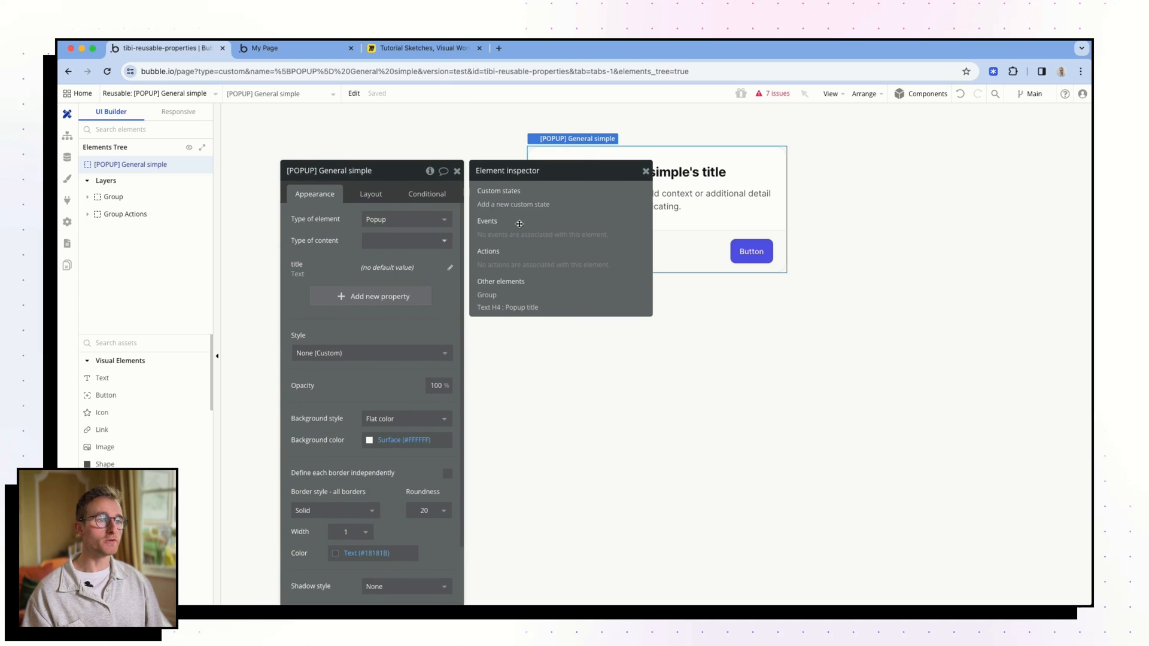
pyautogui.click(430, 171)
pyautogui.click(525, 205)
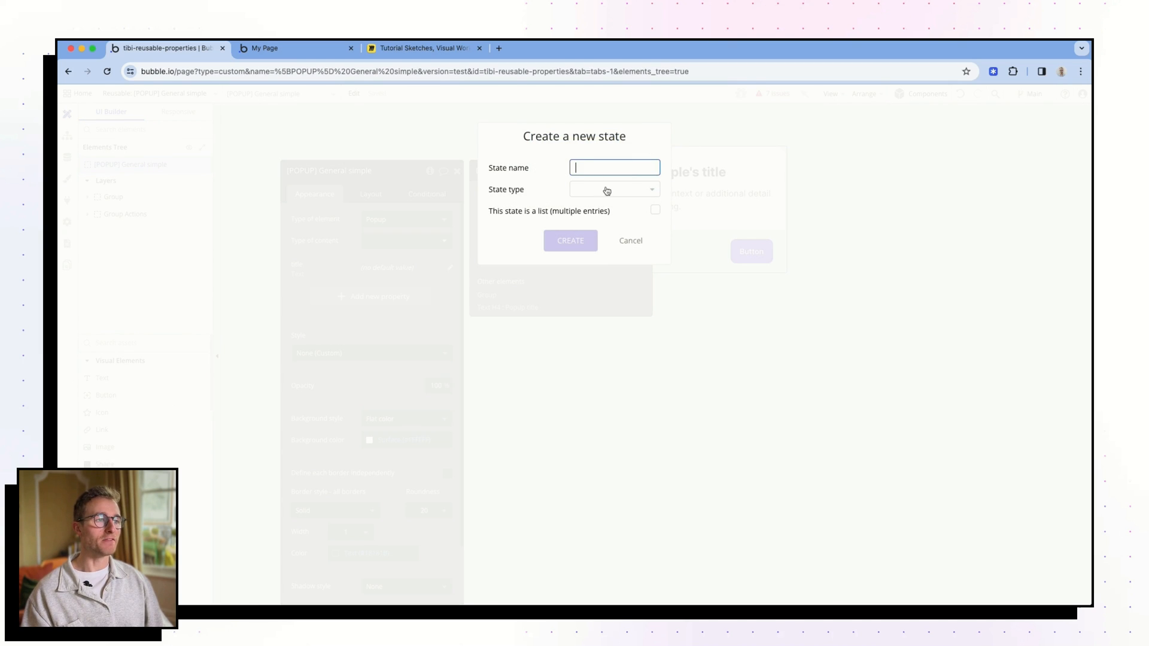
pyautogui.click(631, 240)
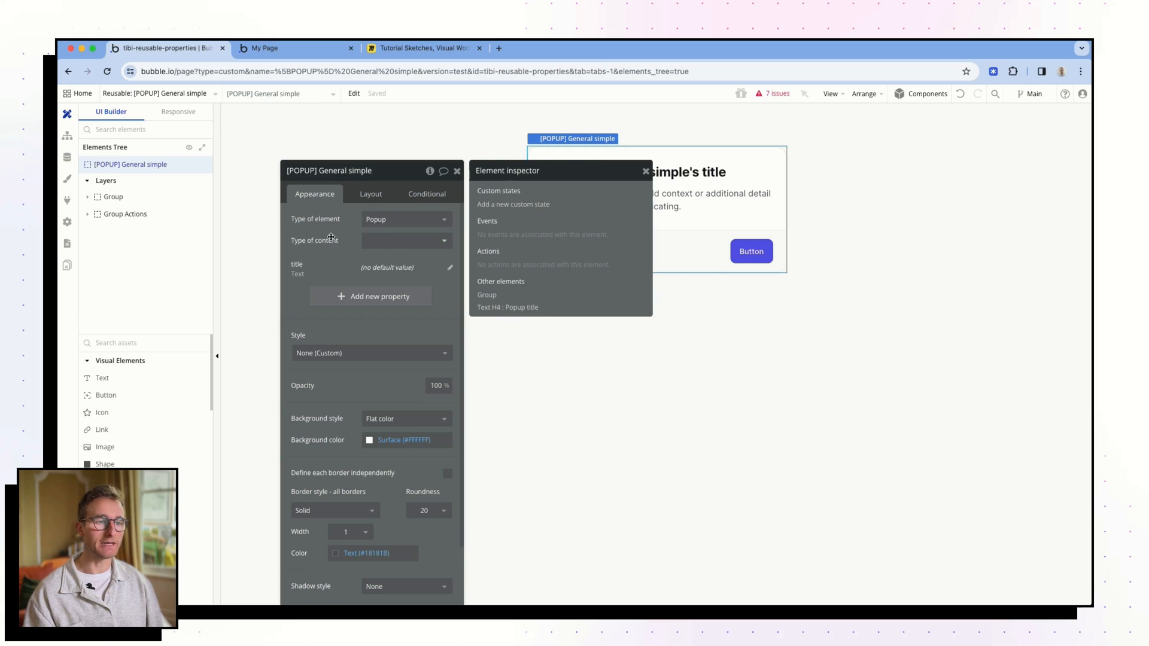
pyautogui.moveTo(335, 238); pyautogui.dragTo(398, 252)
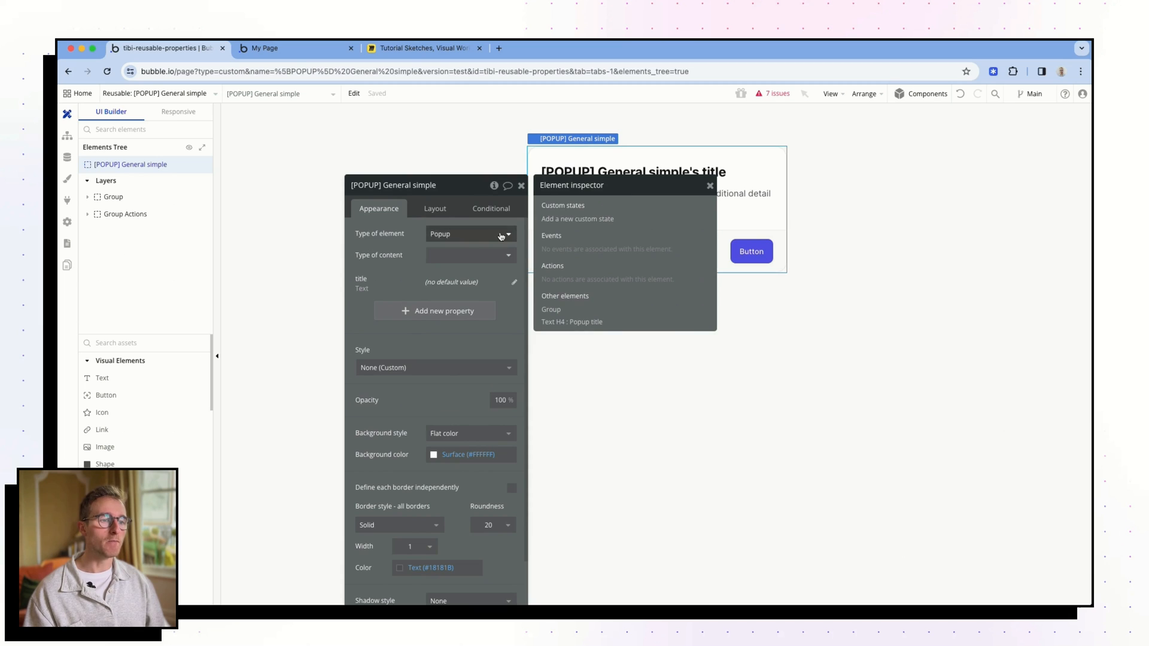
pyautogui.moveTo(368, 280); pyautogui.dragTo(337, 244)
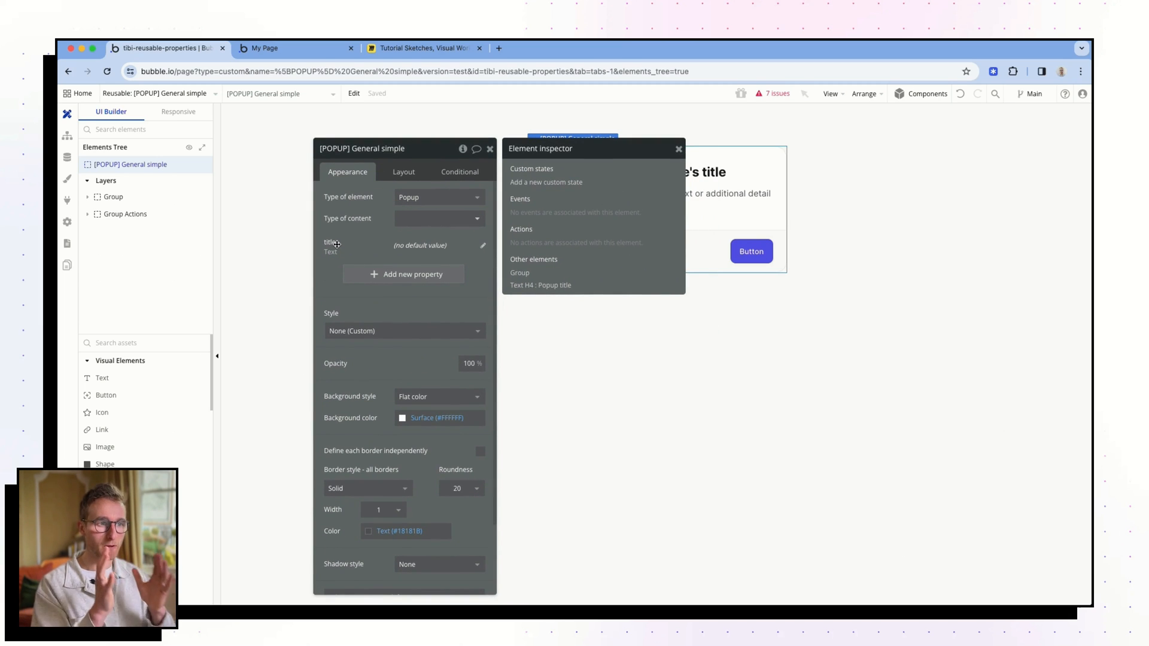
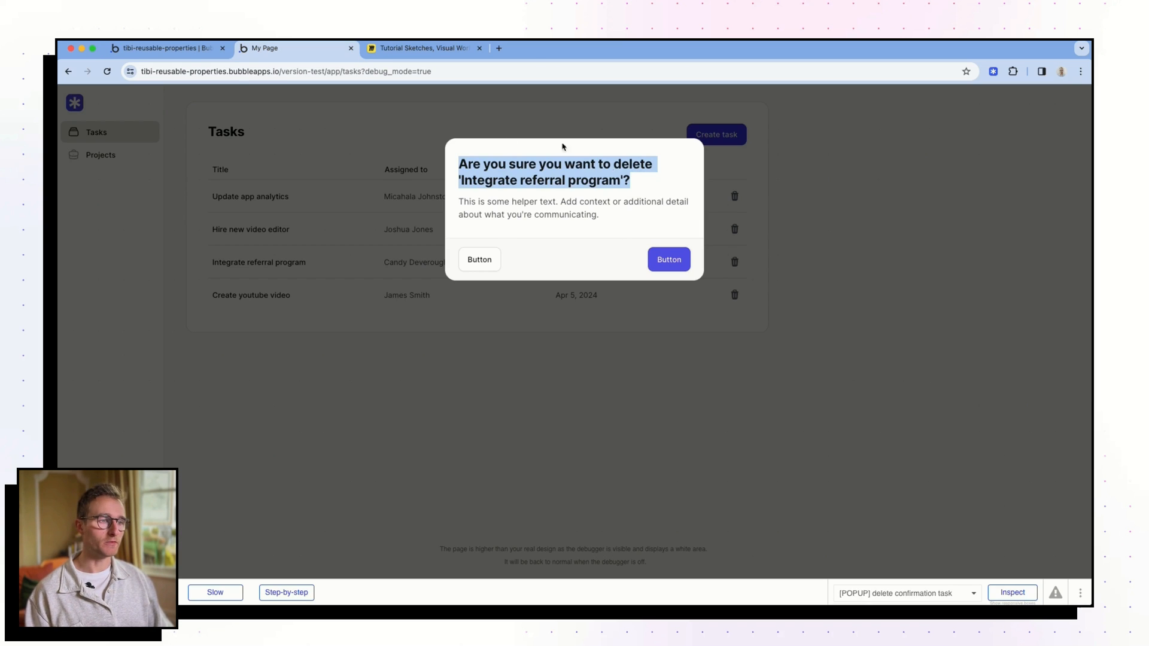
# Step: Check the popup's helper text in the preview, and open the reusable popup for editing from the app page's task delete confirmation instance
pyautogui.click(575, 214)
pyautogui.moveTo(611, 220); pyautogui.dragTo(460, 202)
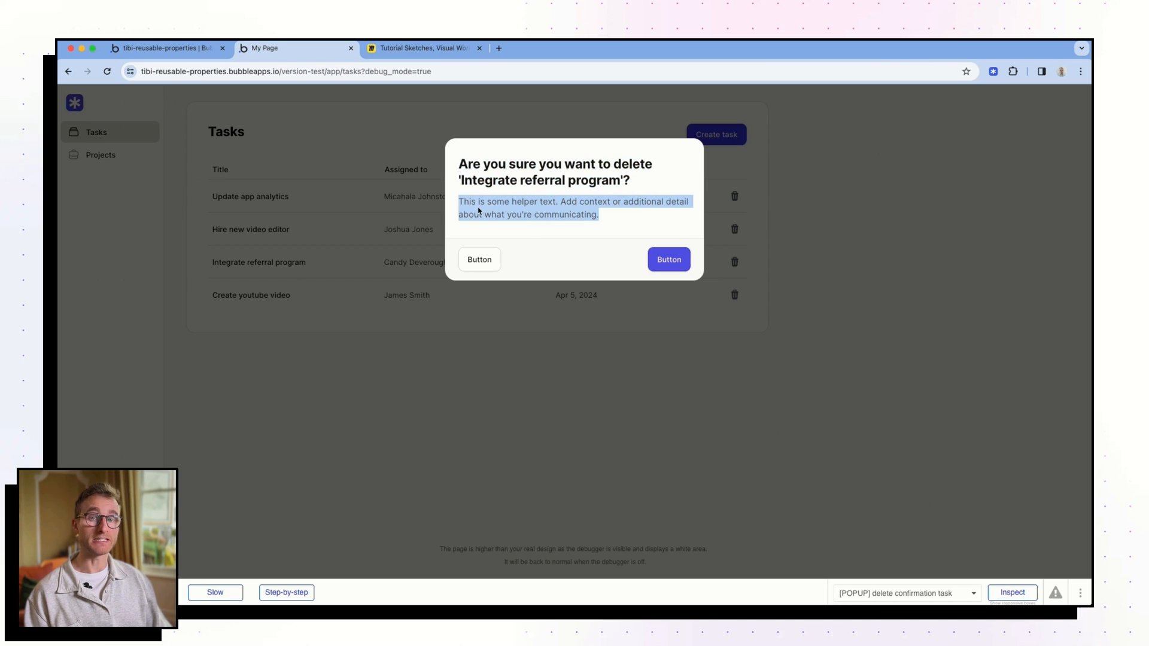
pyautogui.click(155, 49)
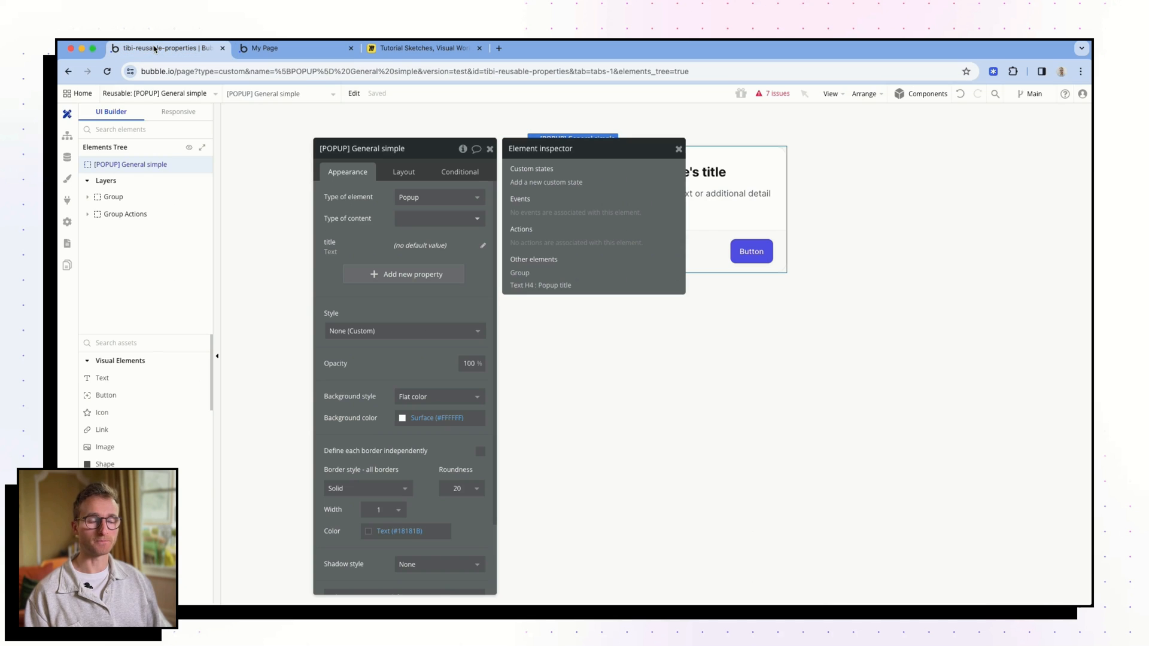
pyautogui.click(129, 94)
pyautogui.click(187, 148)
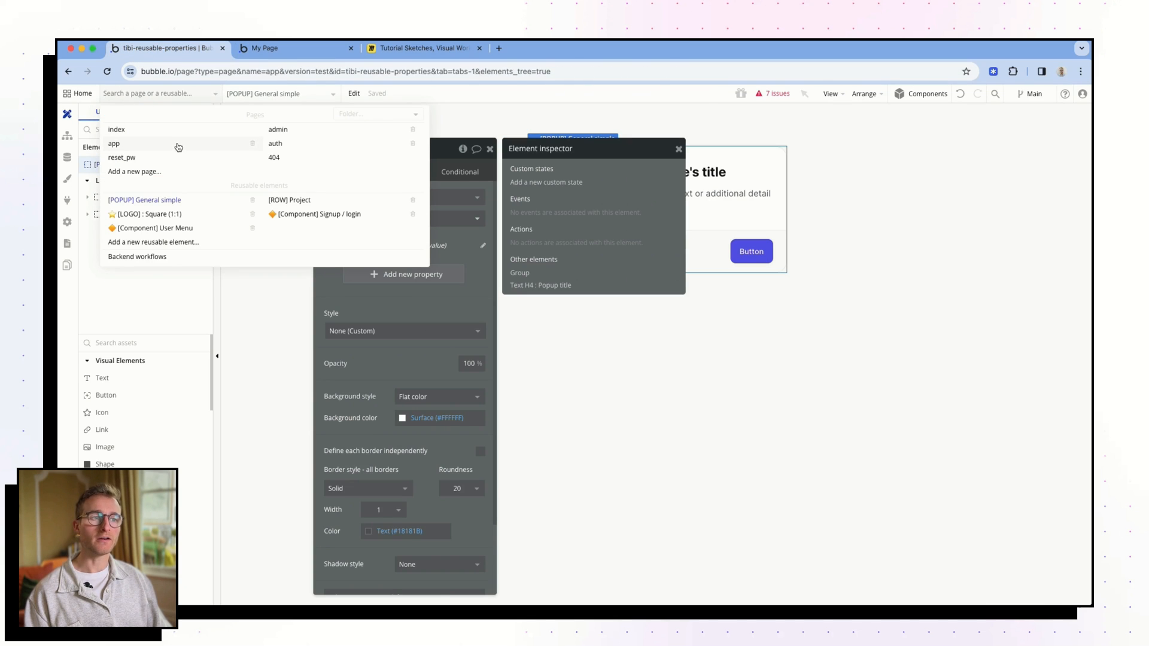
pyautogui.click(168, 268)
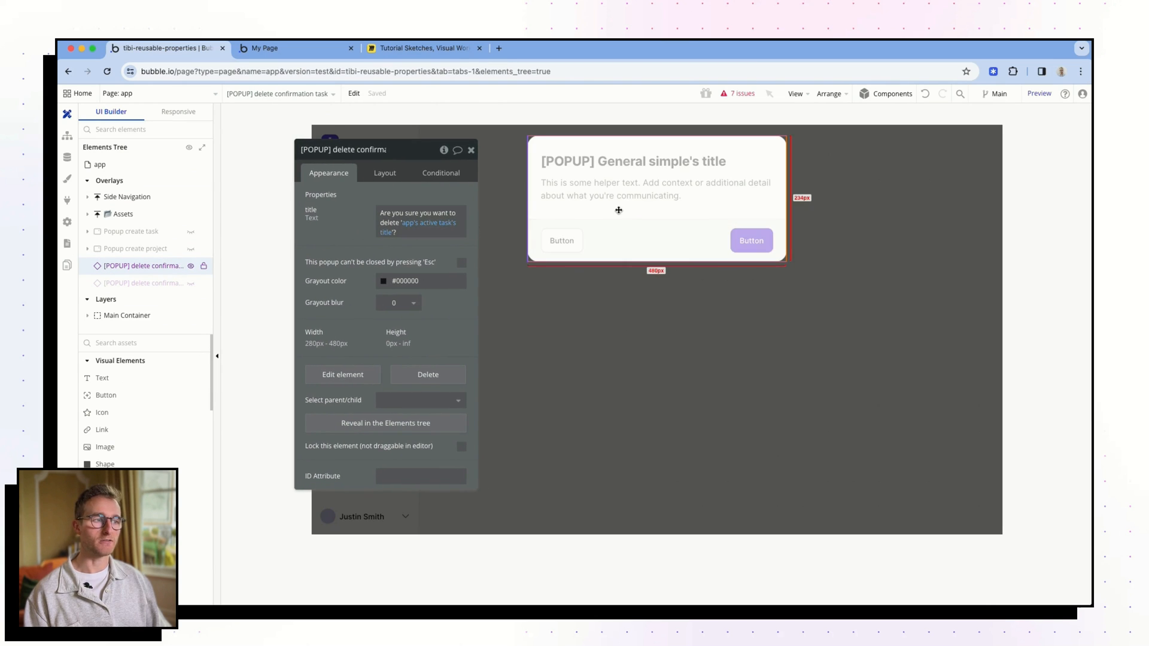
pyautogui.click(353, 375)
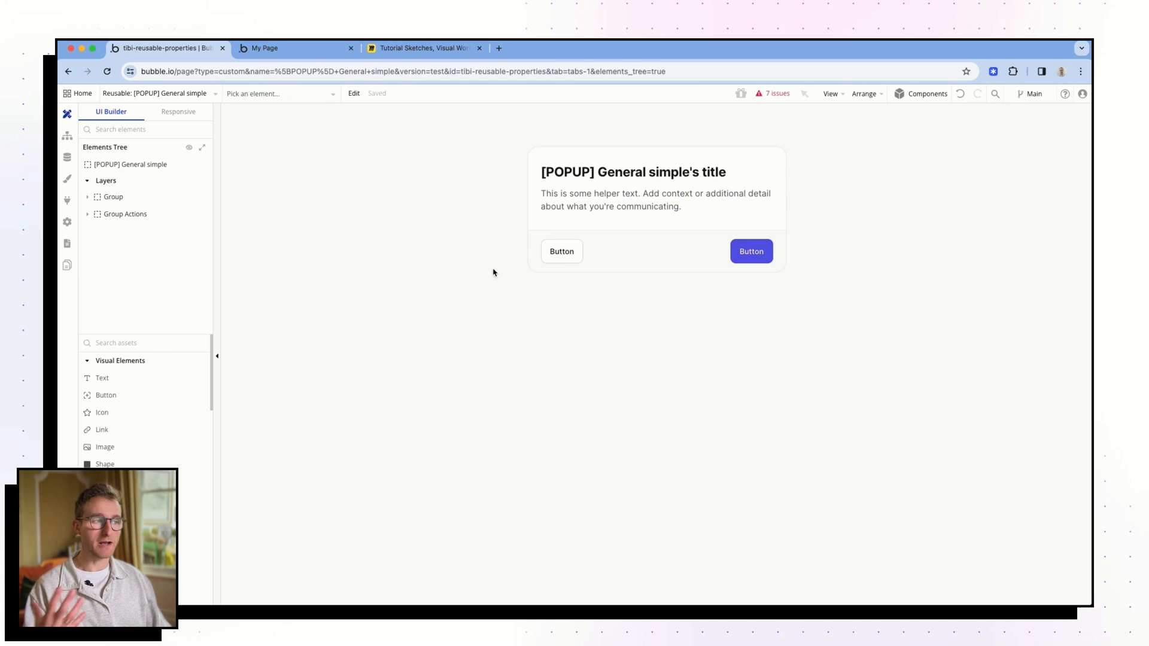
# Step: Define a new property on the [POPUP] General simple element labelled "helper text", with Dynamic value as input type and text as field type
pyautogui.click(610, 194)
pyautogui.doubleClick(503, 215)
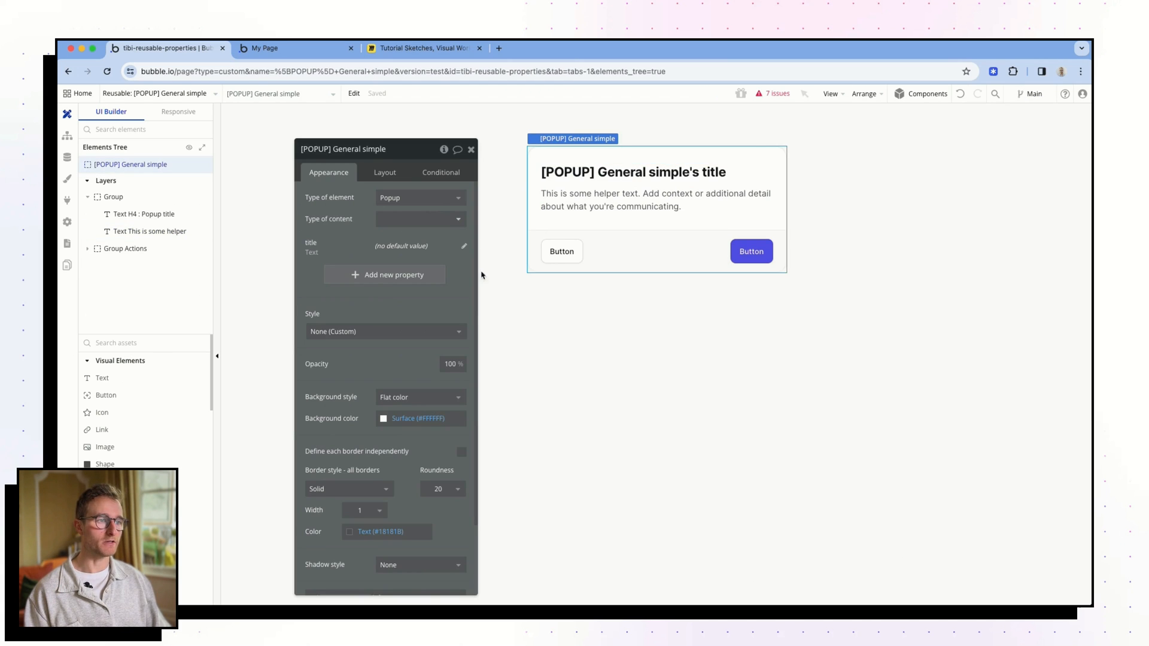
pyautogui.click(383, 276)
pyautogui.click(577, 176)
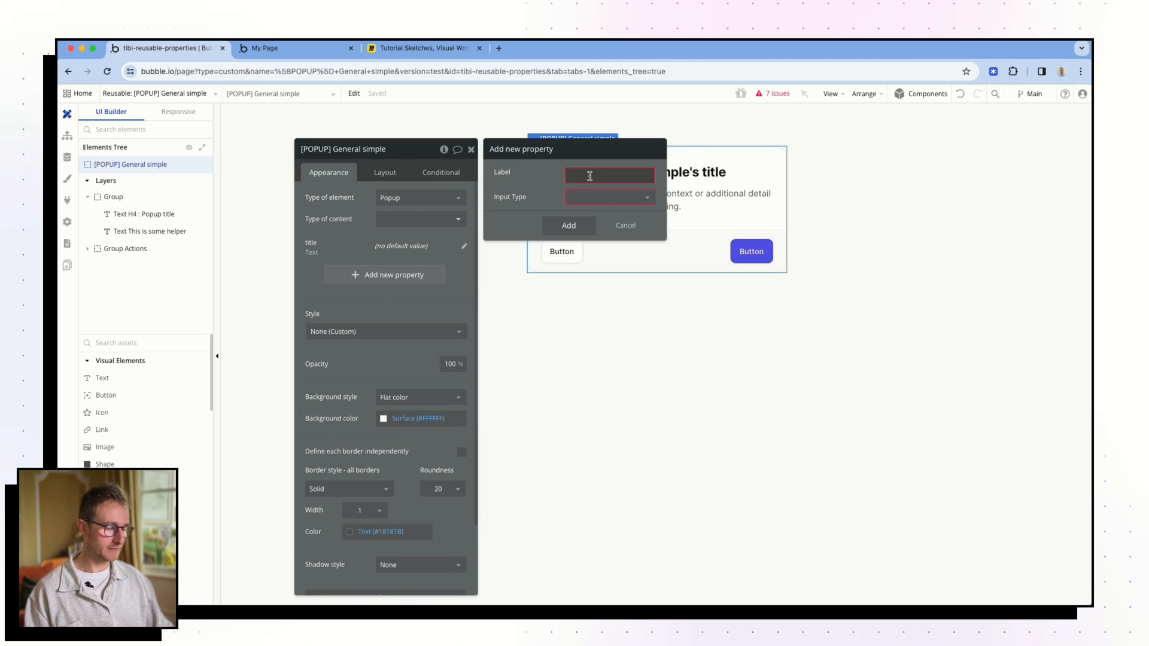
pyautogui.write('helper text')
pyautogui.click(594, 198)
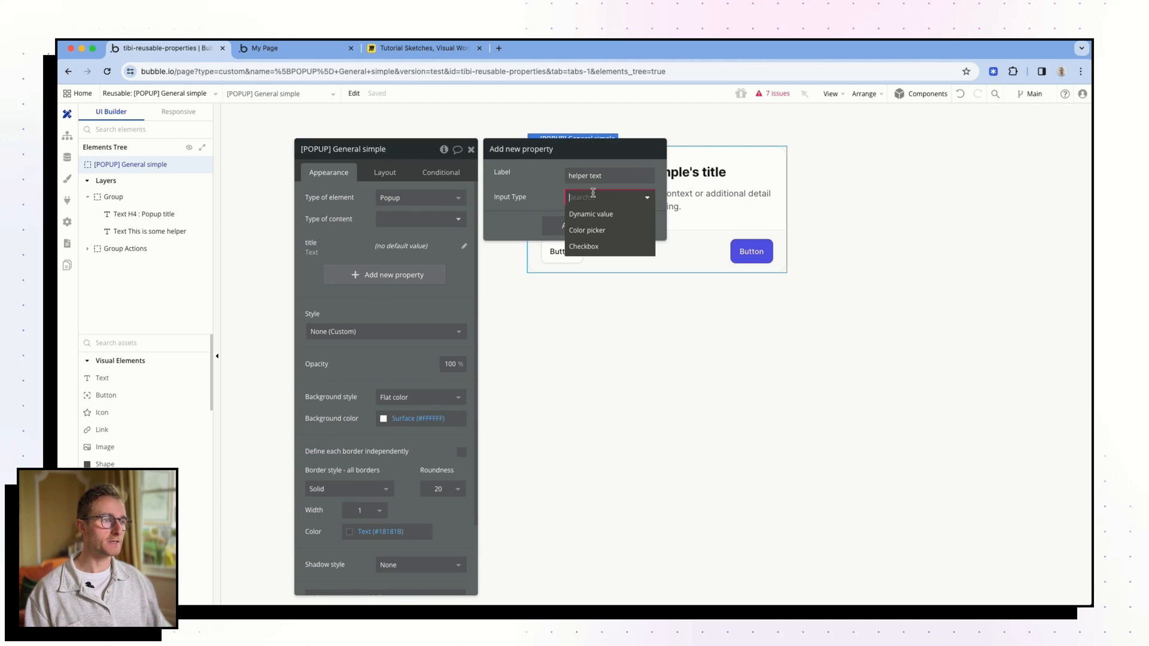
pyautogui.click(594, 215)
pyautogui.click(602, 219)
pyautogui.write('tex')
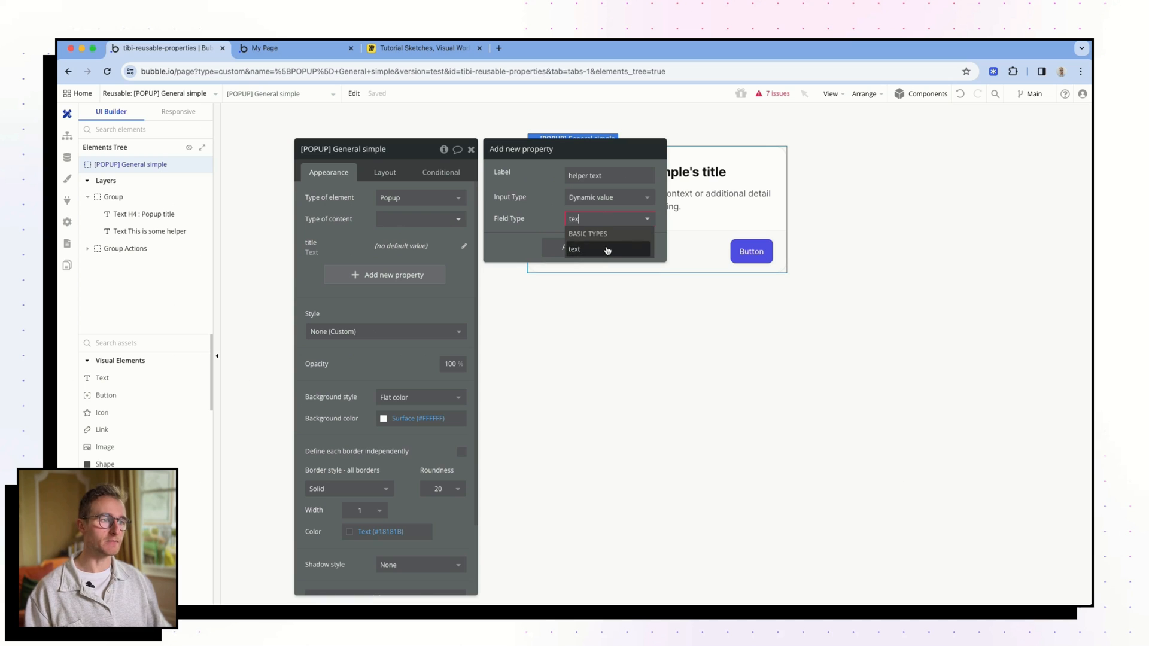
pyautogui.click(608, 249)
# Step: Make the helper text property optional and enable long text for it
pyautogui.click(651, 279)
pyautogui.click(651, 280)
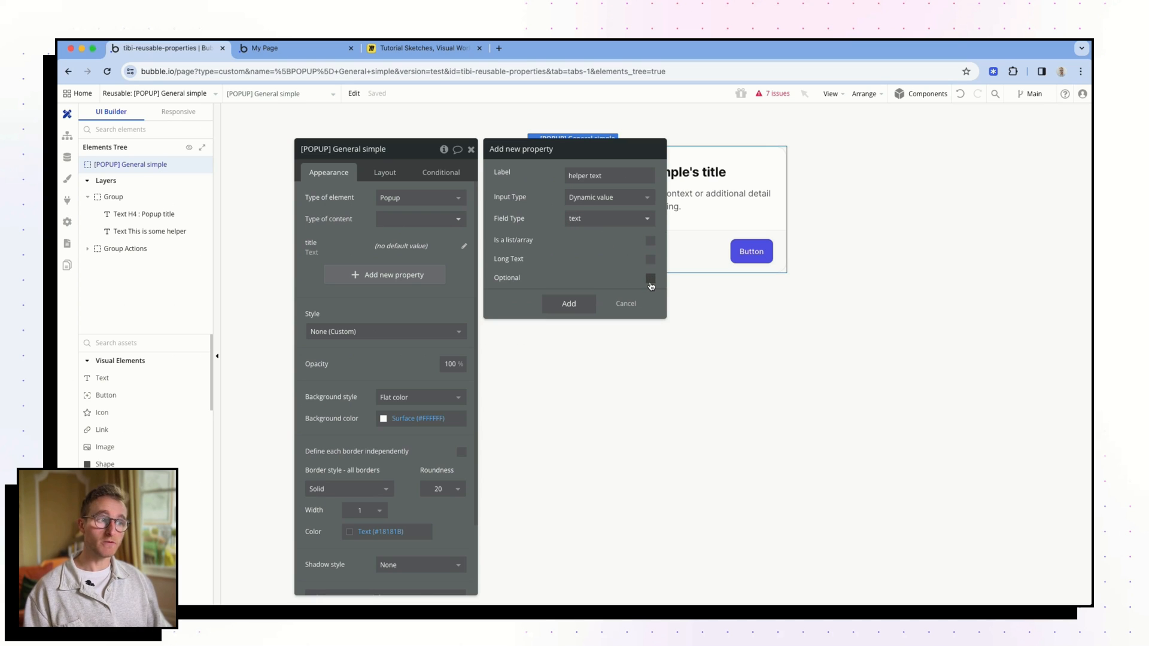
pyautogui.click(651, 283)
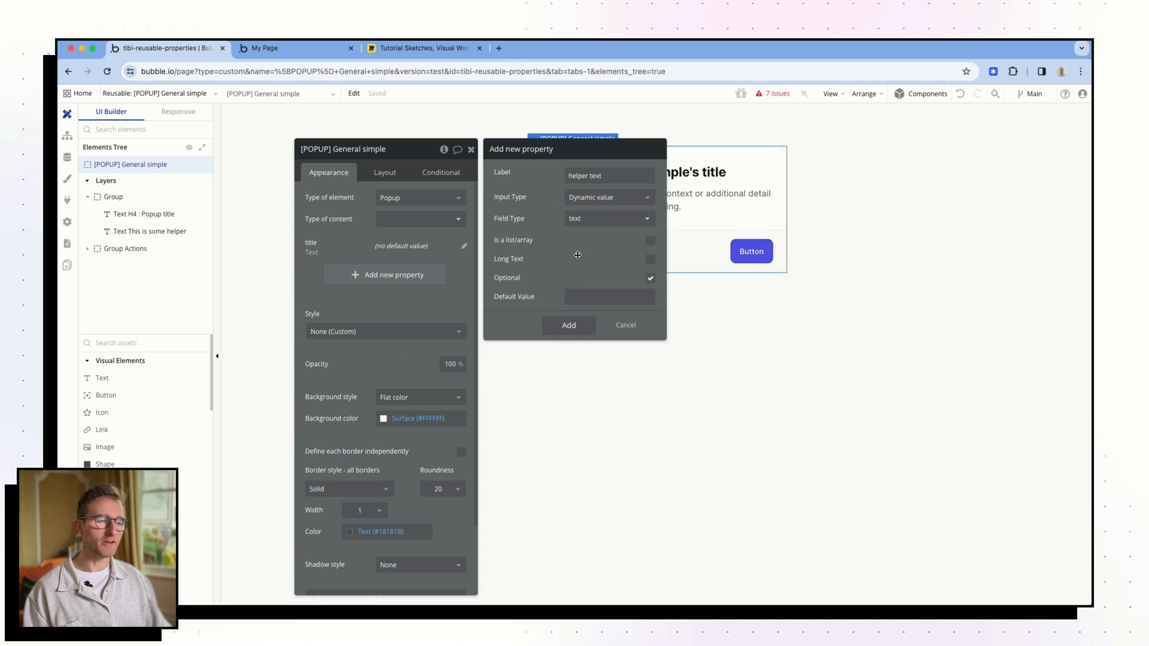
pyautogui.click(650, 258)
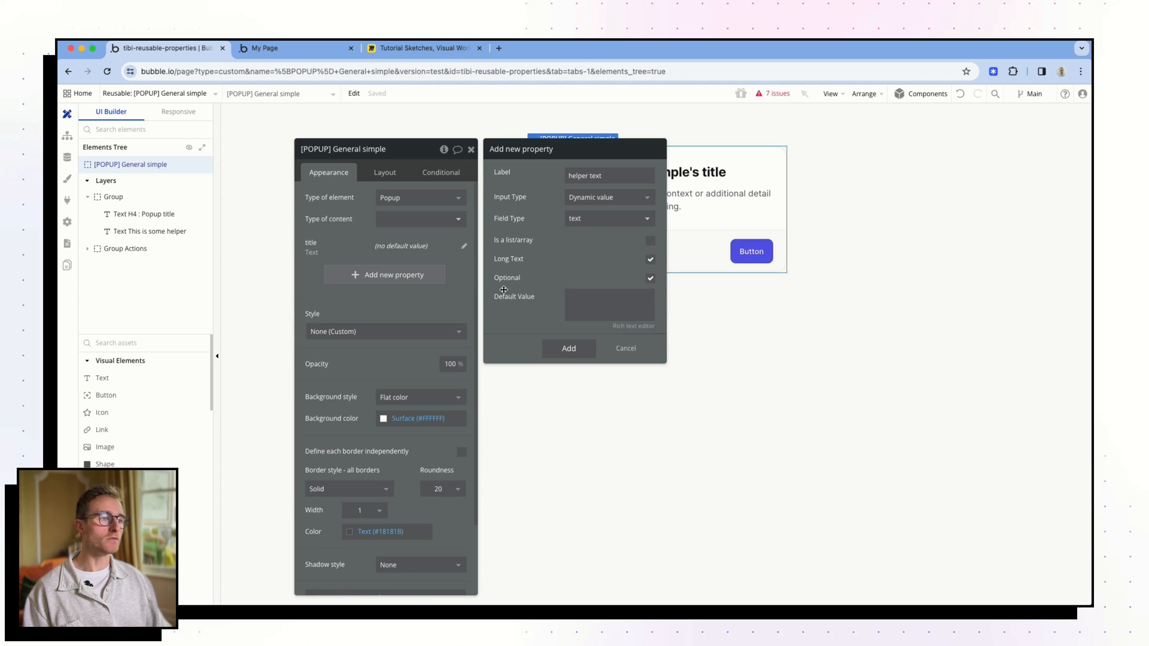
pyautogui.click(568, 293)
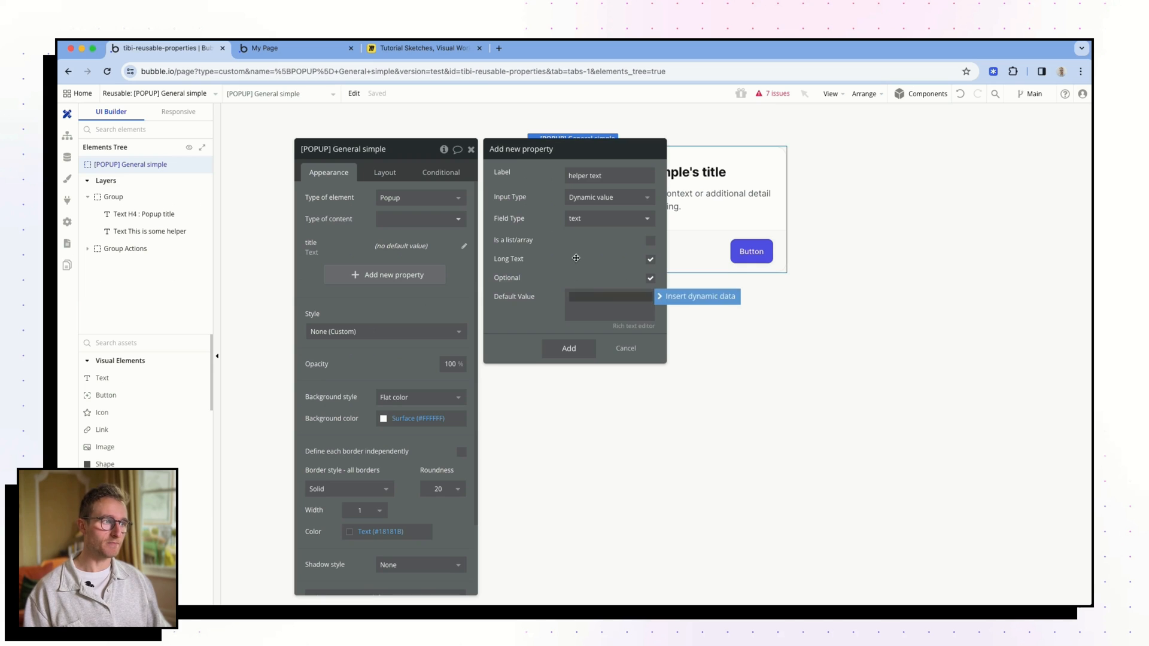
# Step: Copy the popup's existing helper sentence into the helper text property's default value and save the property
pyautogui.click(689, 206)
pyautogui.doubleClick(689, 206)
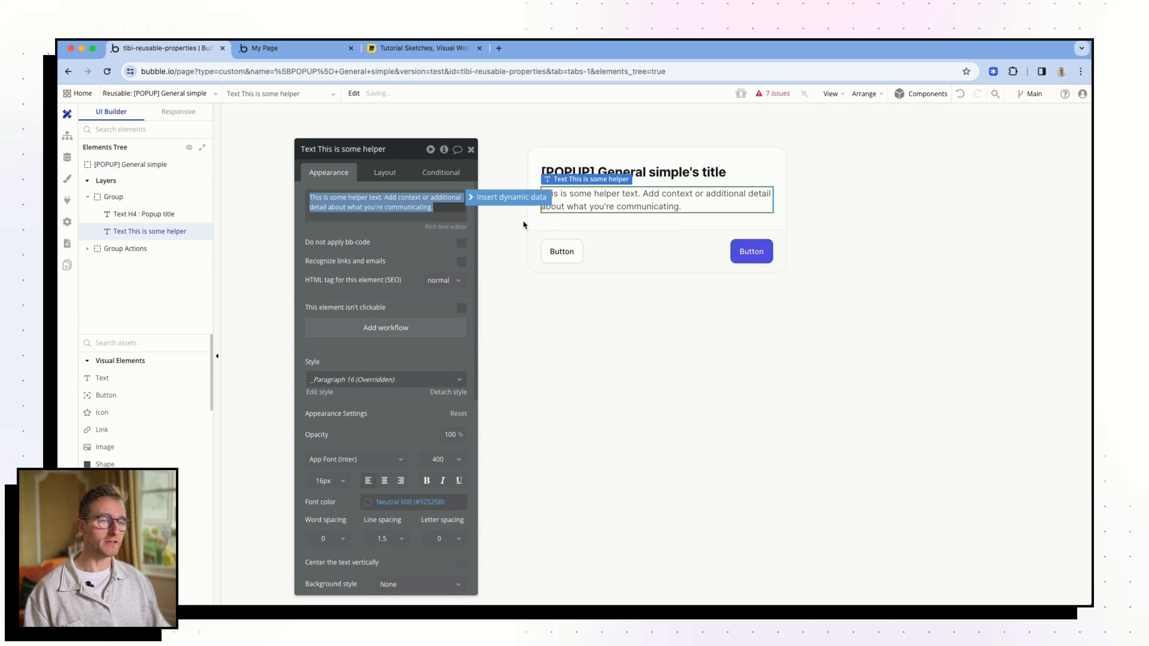
pyautogui.click(253, 215)
pyautogui.click(464, 272)
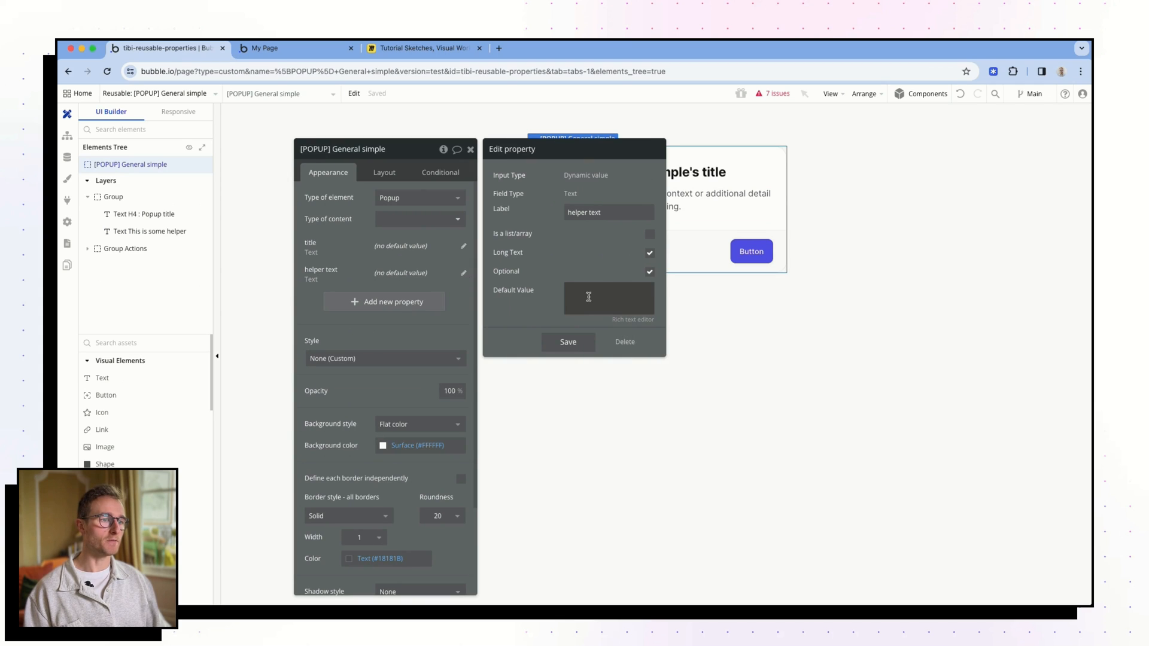
pyautogui.click(567, 354)
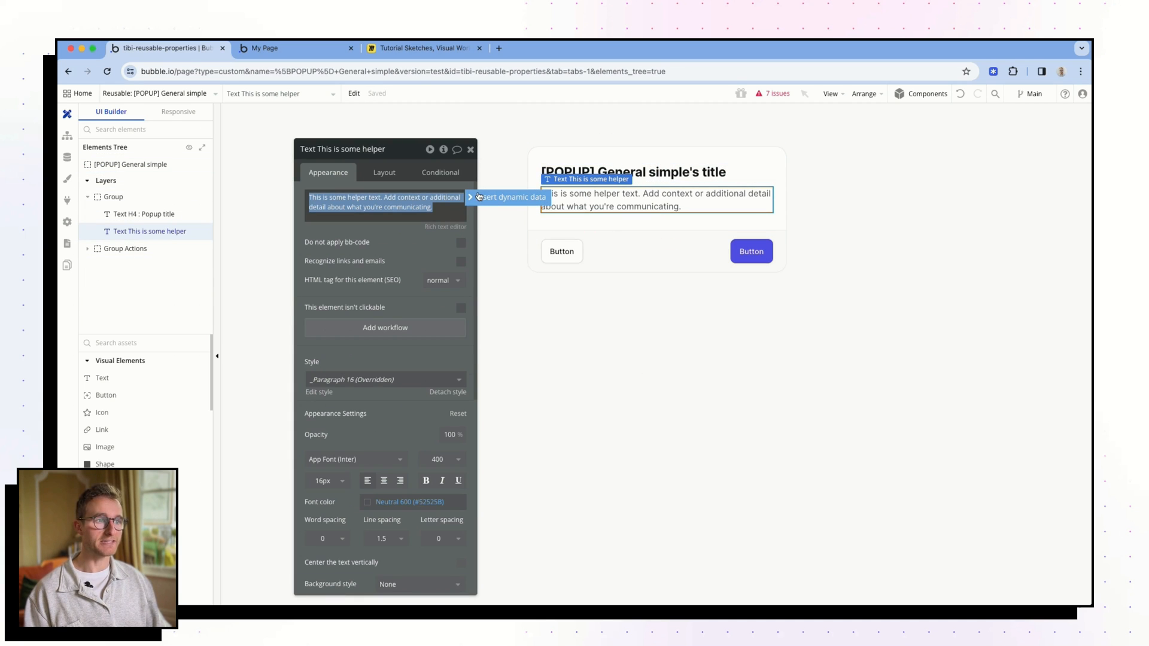
# Step: Replace the static helper sentence in the popup's text element with the dynamic value [POPUP] General simple's helper text
pyautogui.click(484, 200)
pyautogui.click(374, 226)
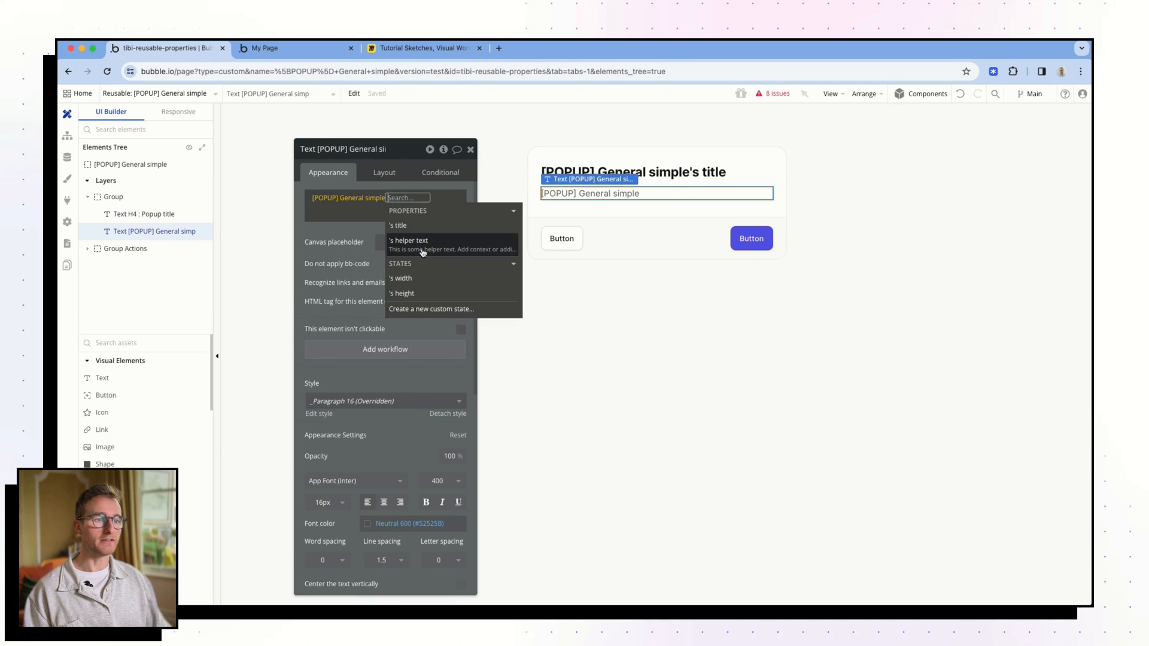
pyautogui.click(425, 252)
pyautogui.click(303, 258)
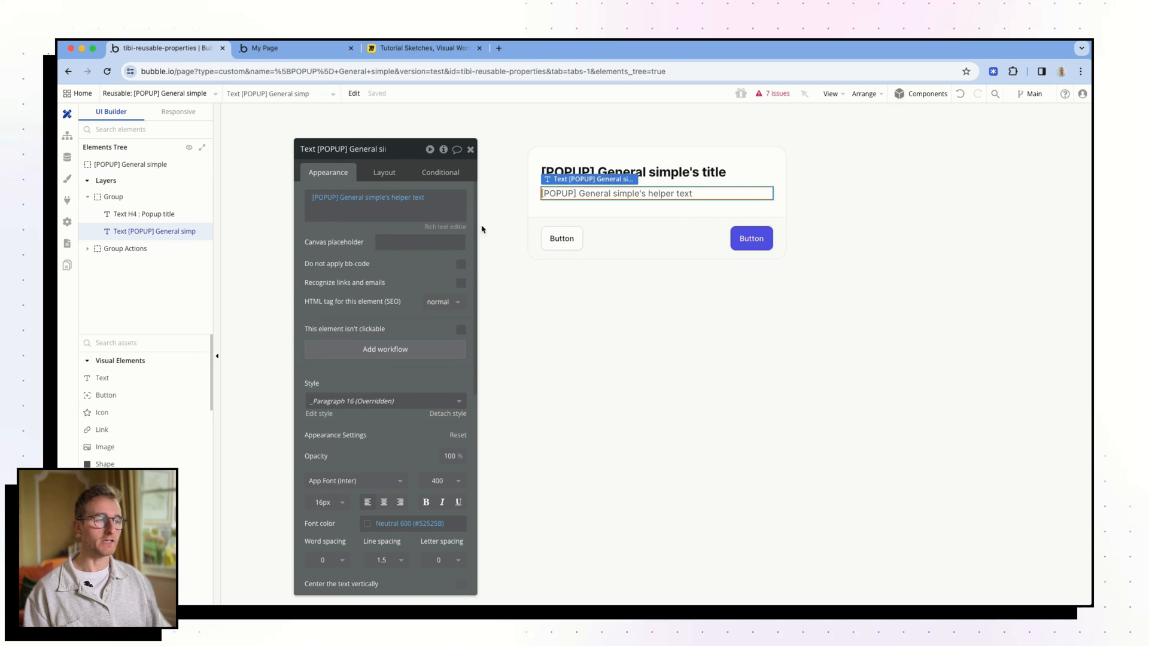
# Step: Switch to the app page, show the [POPUP] delete confirmation task instance and open its properties
pyautogui.click(191, 95)
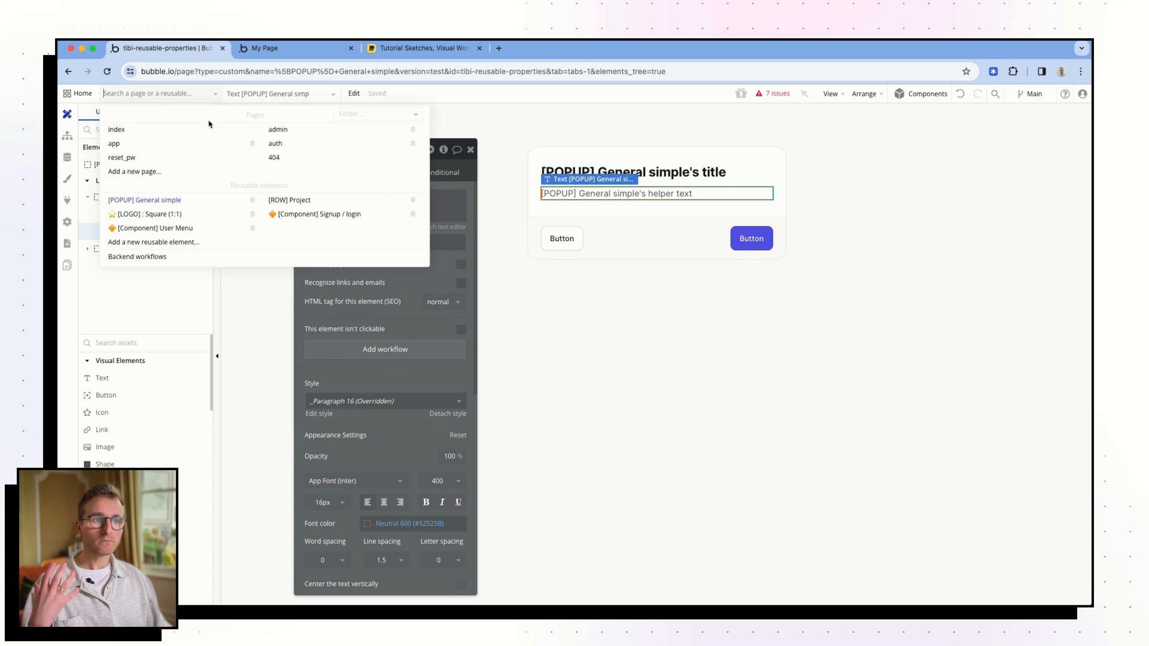
pyautogui.click(134, 148)
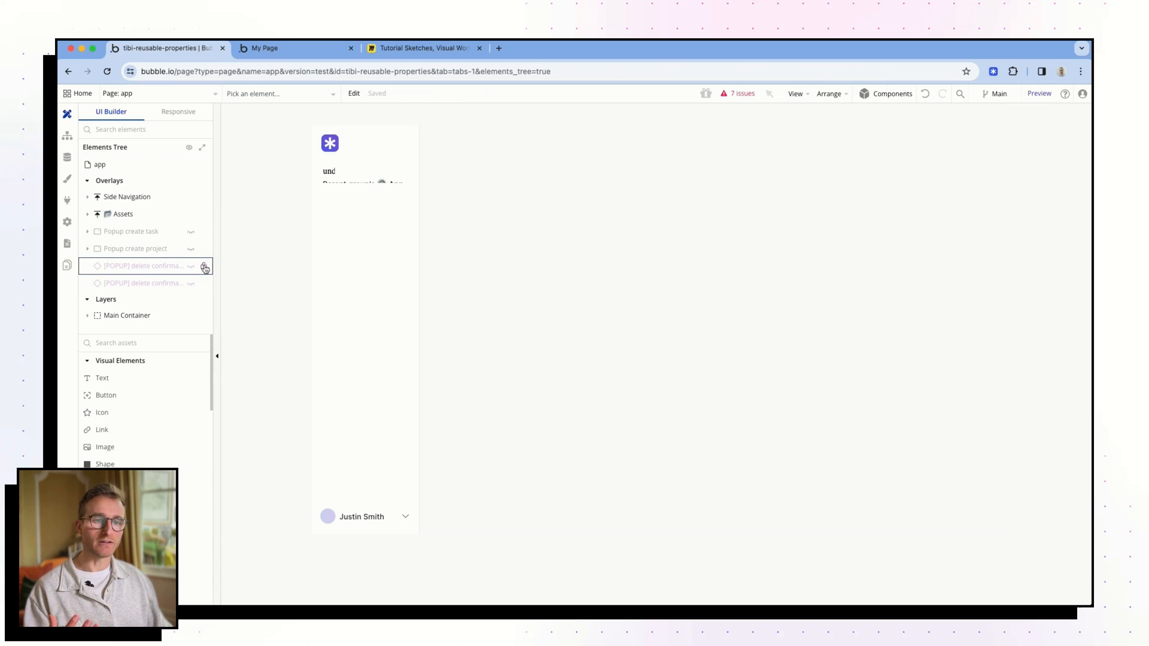
pyautogui.click(205, 267)
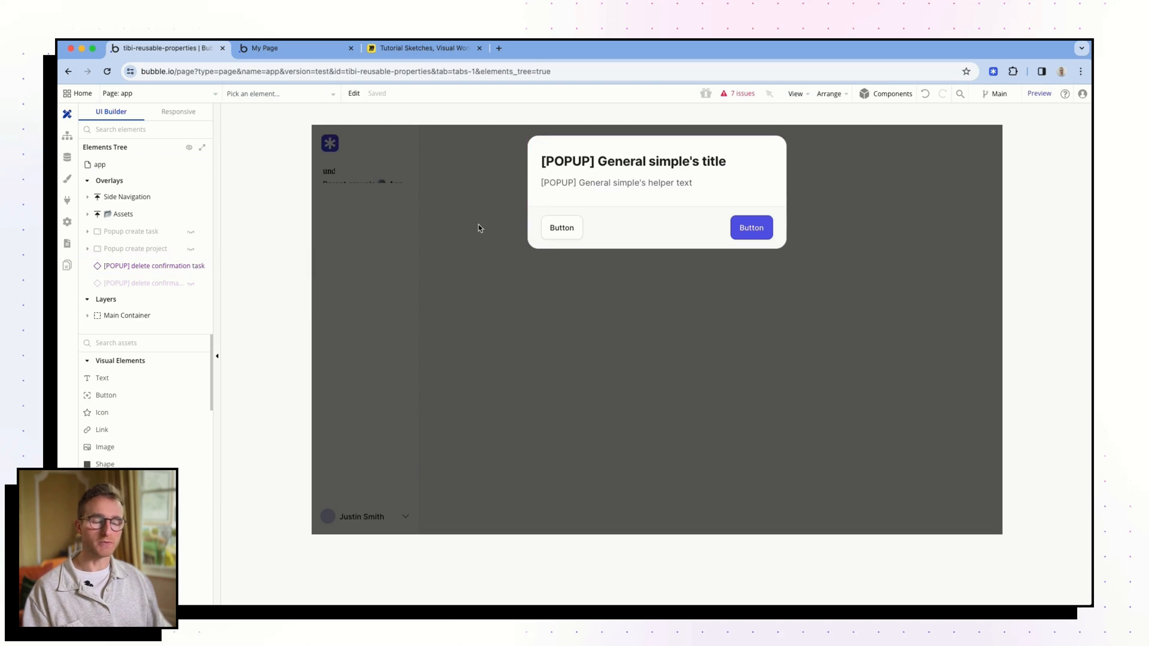
pyautogui.doubleClick(587, 203)
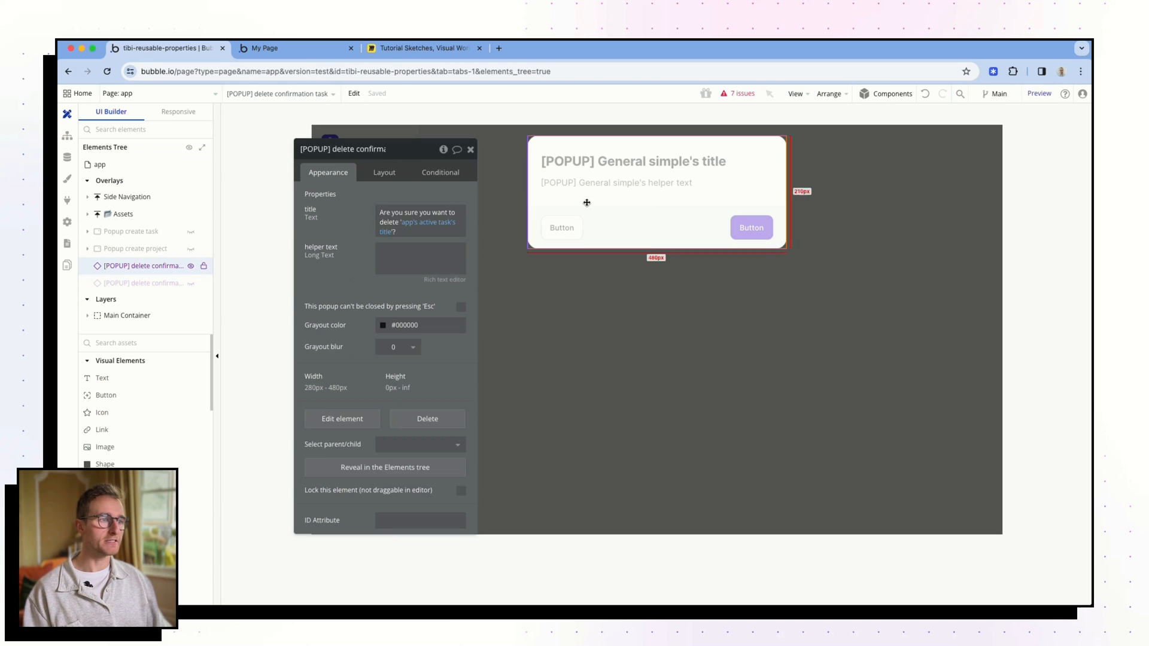
# Step: Set the task popup's helper text to "Are you sure you want to delete this task? This cannot be undone."
pyautogui.click(412, 257)
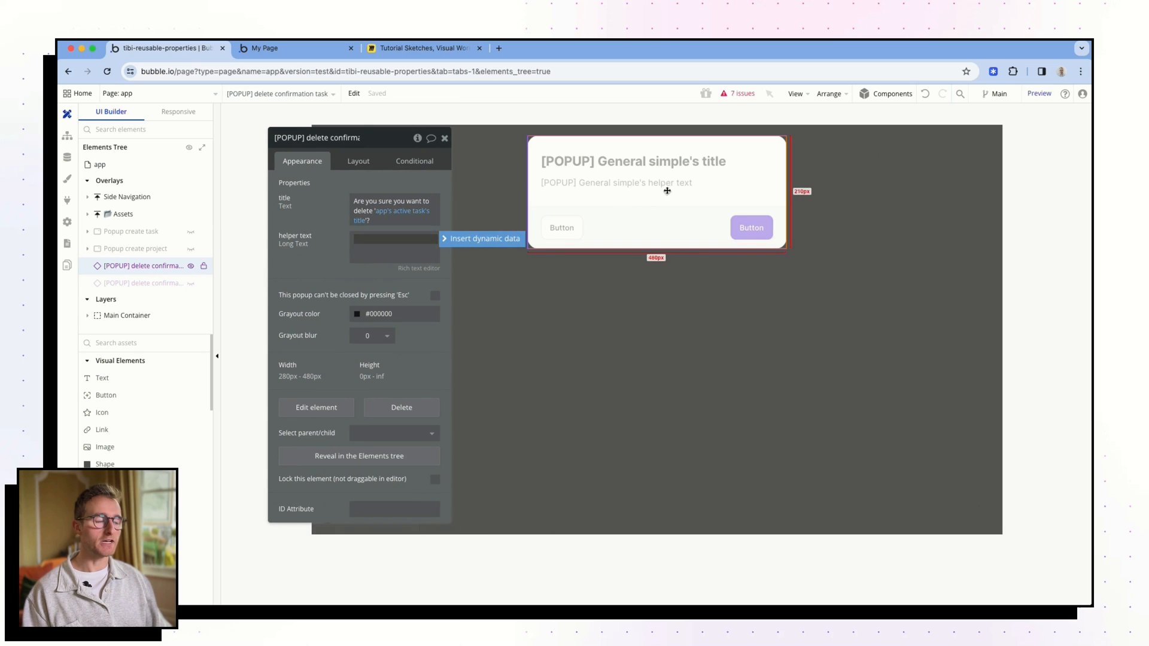
pyautogui.click(340, 138)
pyautogui.hscroll(2, 334, 137)
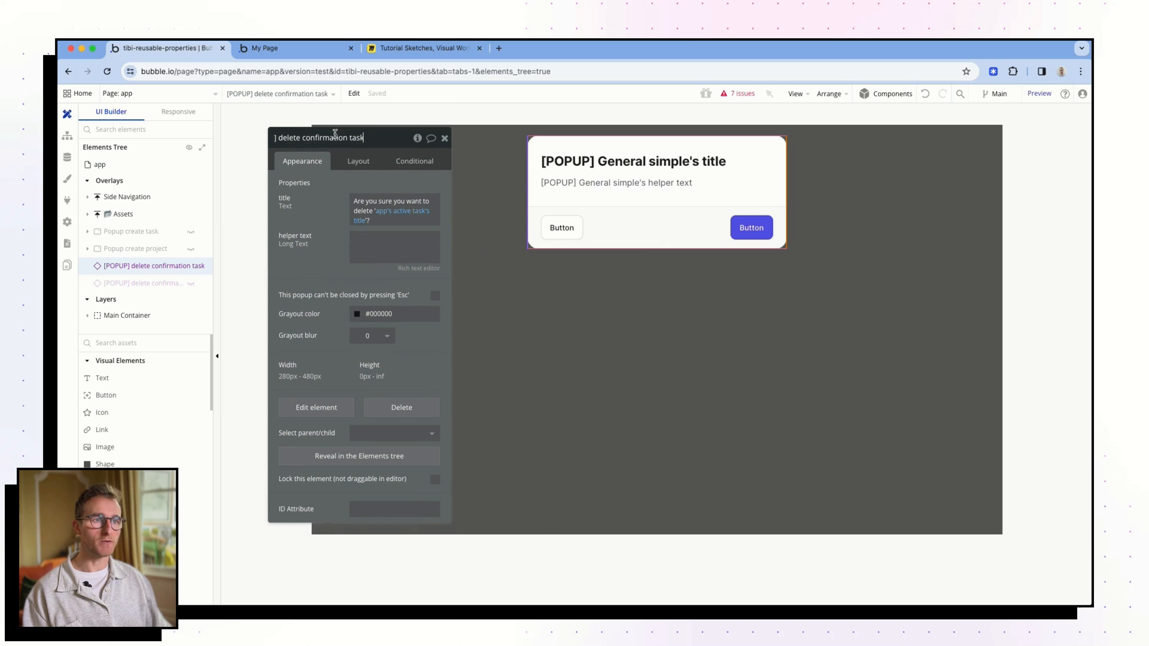
pyautogui.click(390, 239)
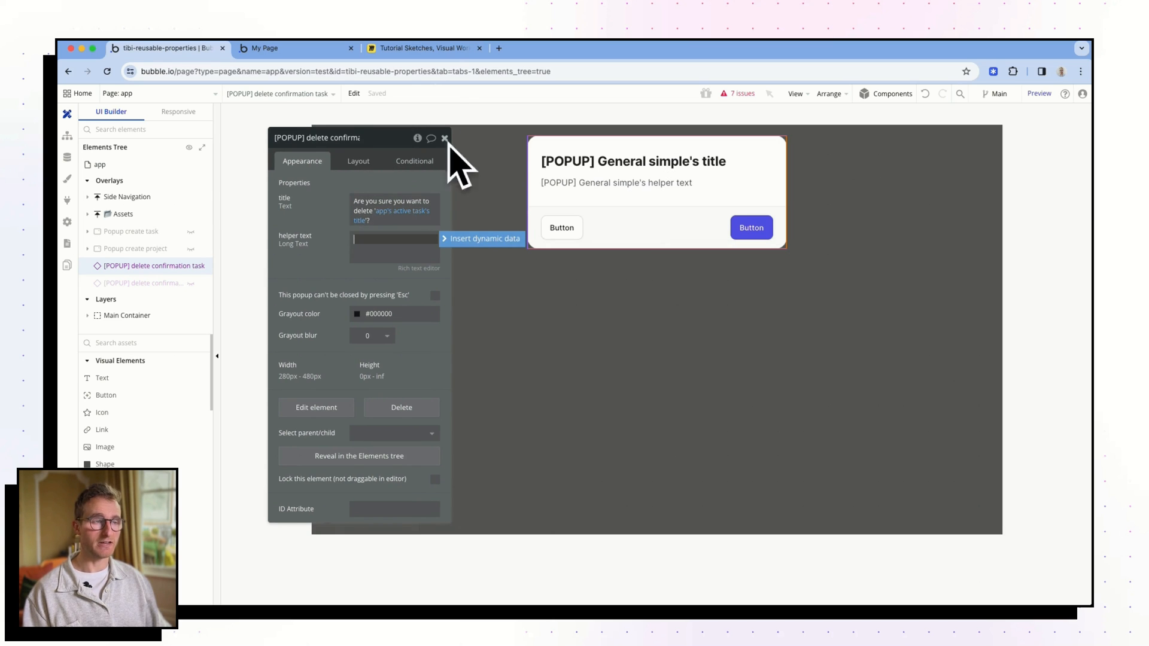
pyautogui.click(422, 47)
pyautogui.scroll(3, 480, 215)
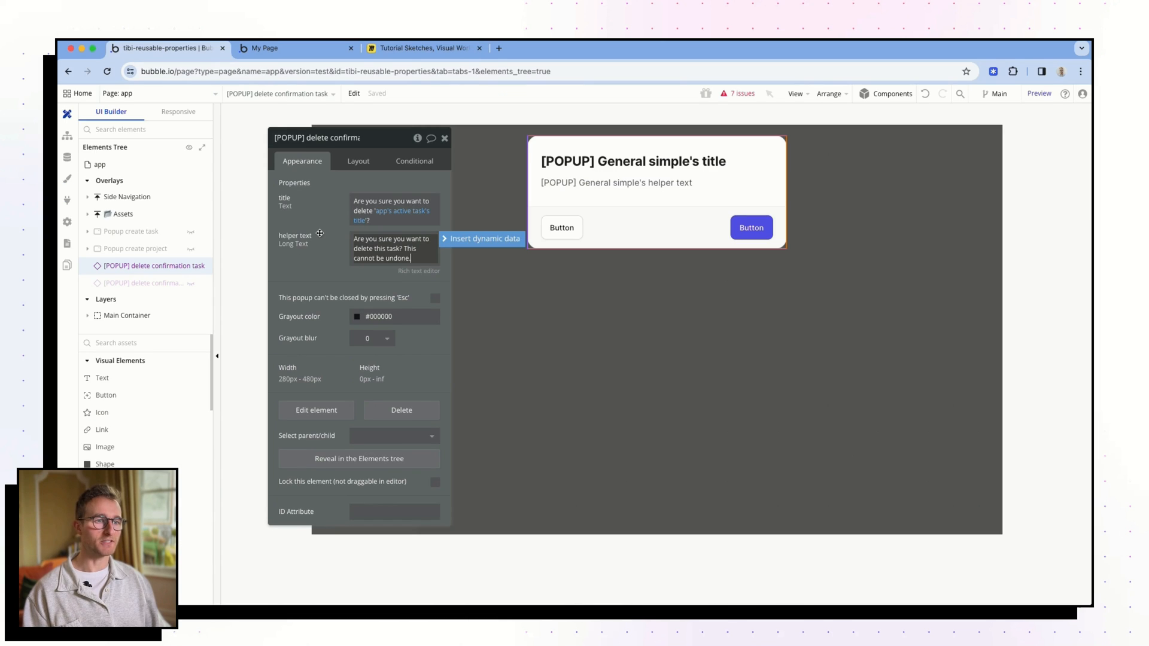
pyautogui.click(324, 286)
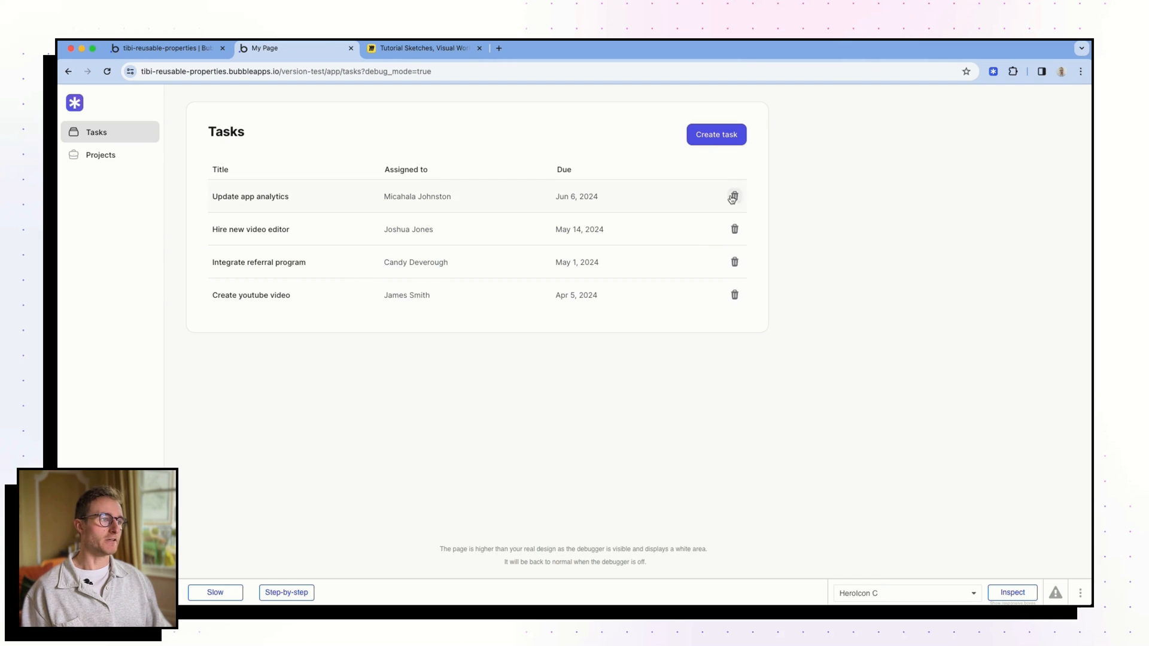
# Step: Preview the delete confirmation for the "Update app analytics" task and check its helper text
pyautogui.click(733, 197)
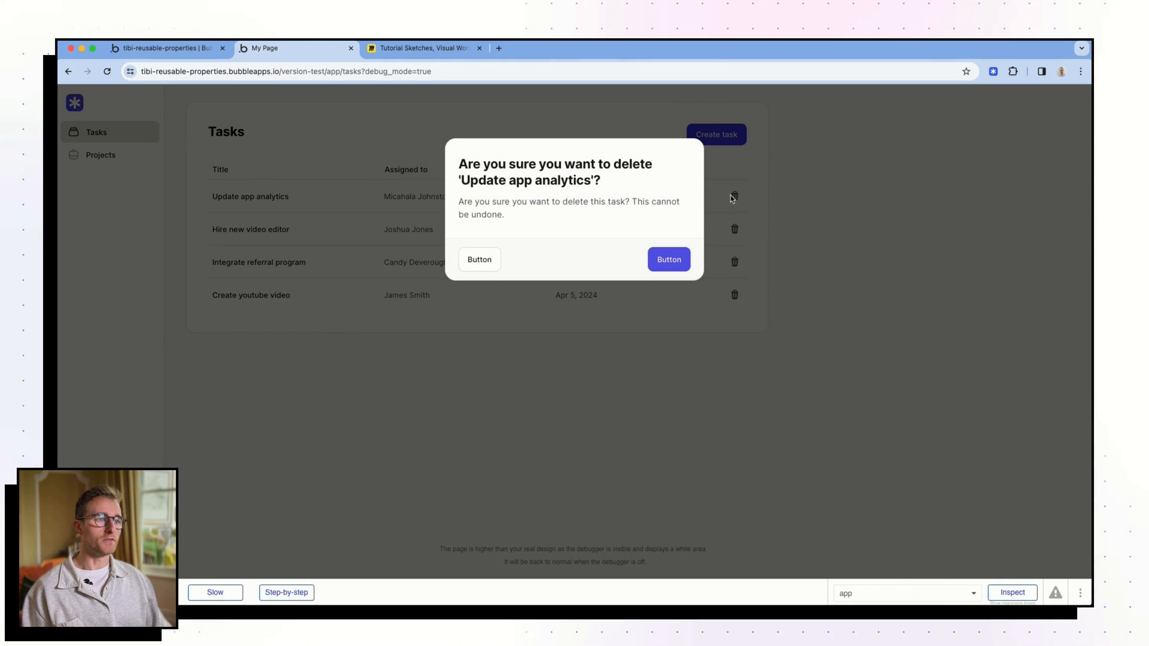
pyautogui.moveTo(556, 217); pyautogui.dragTo(459, 201)
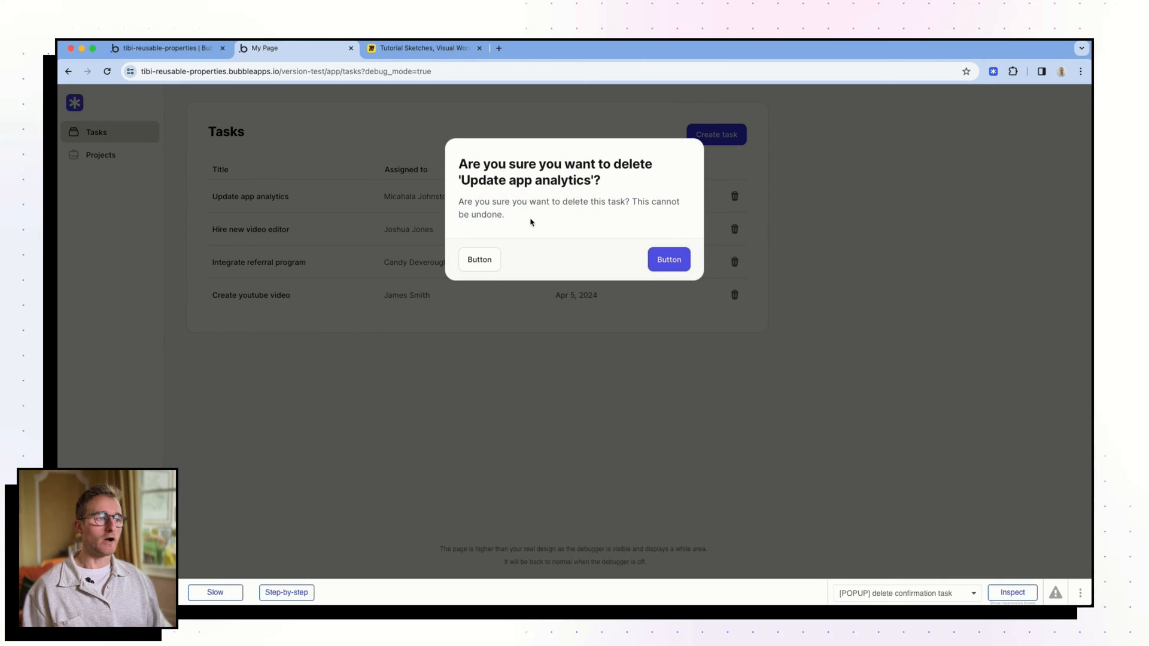
pyautogui.moveTo(531, 220); pyautogui.dragTo(462, 204)
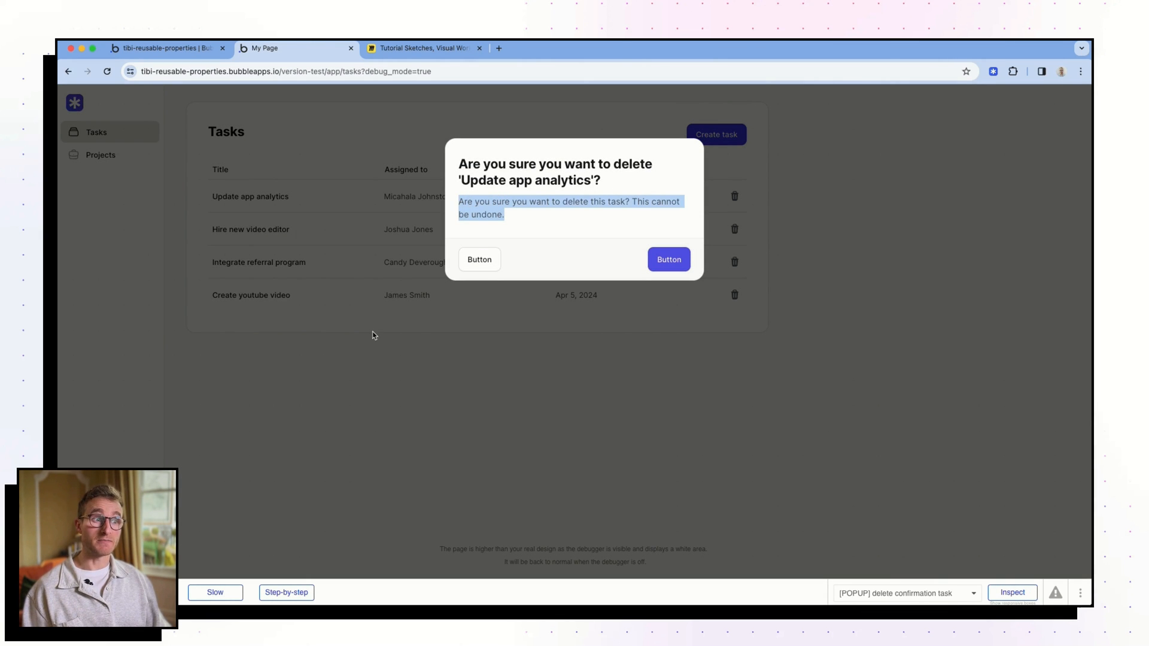
pyautogui.press('Escape')
# Step: Return to the [POPUP] General simple reusable element and create a custom state named "helper text CS" of type text
pyautogui.click(200, 51)
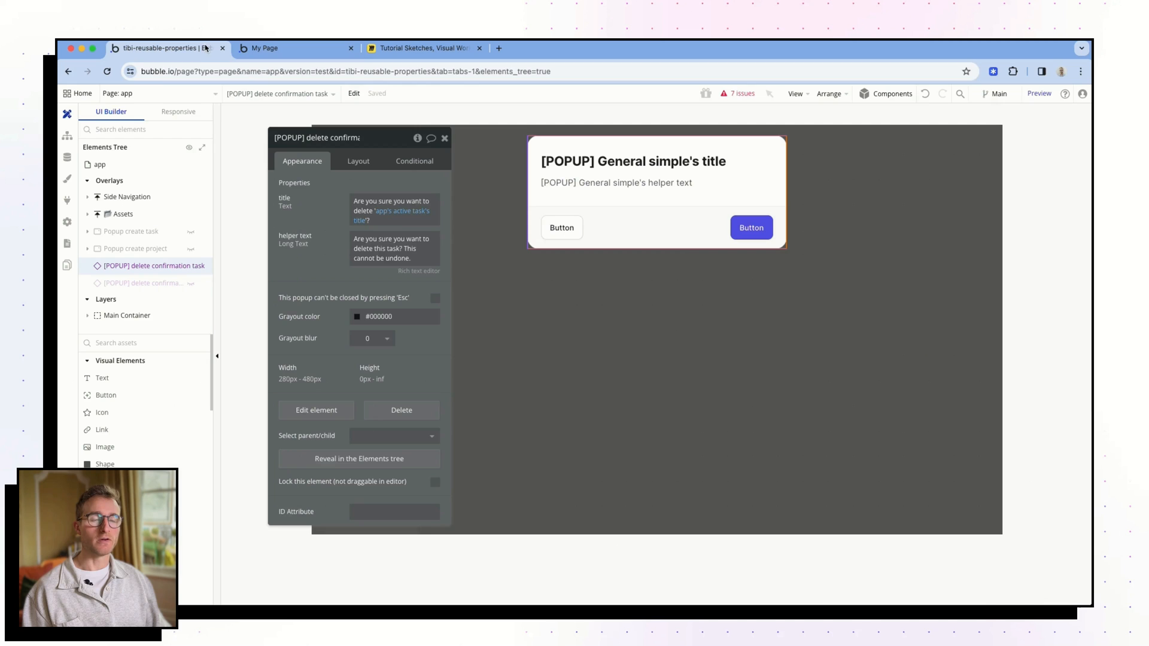
pyautogui.click(191, 94)
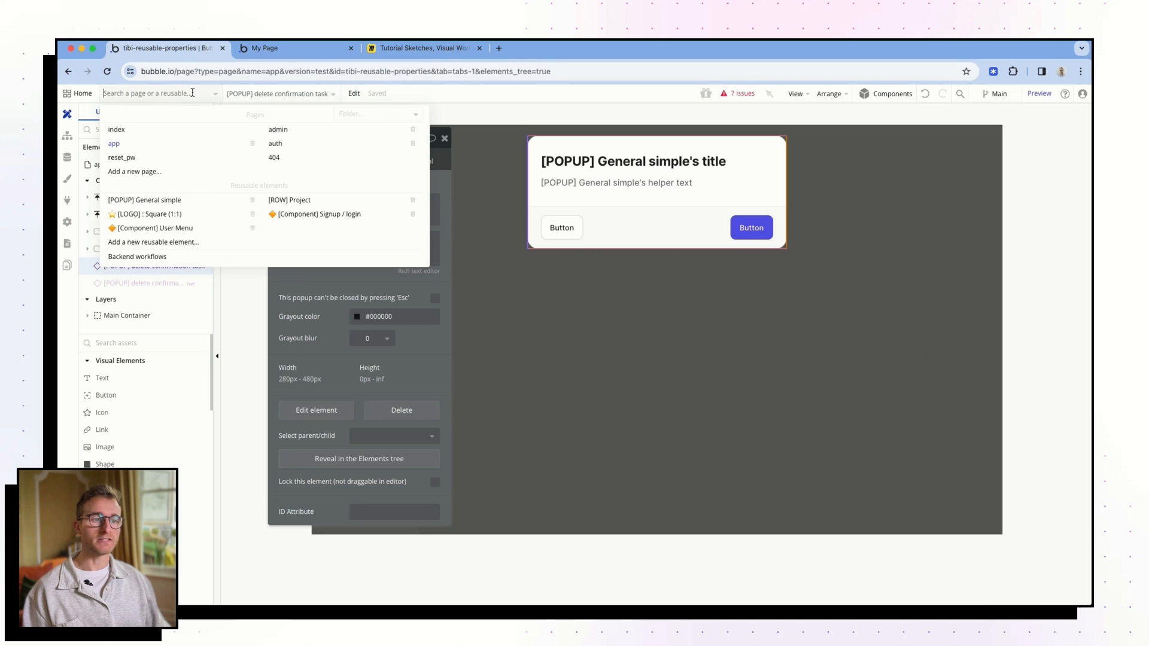
pyautogui.click(195, 200)
pyautogui.click(417, 138)
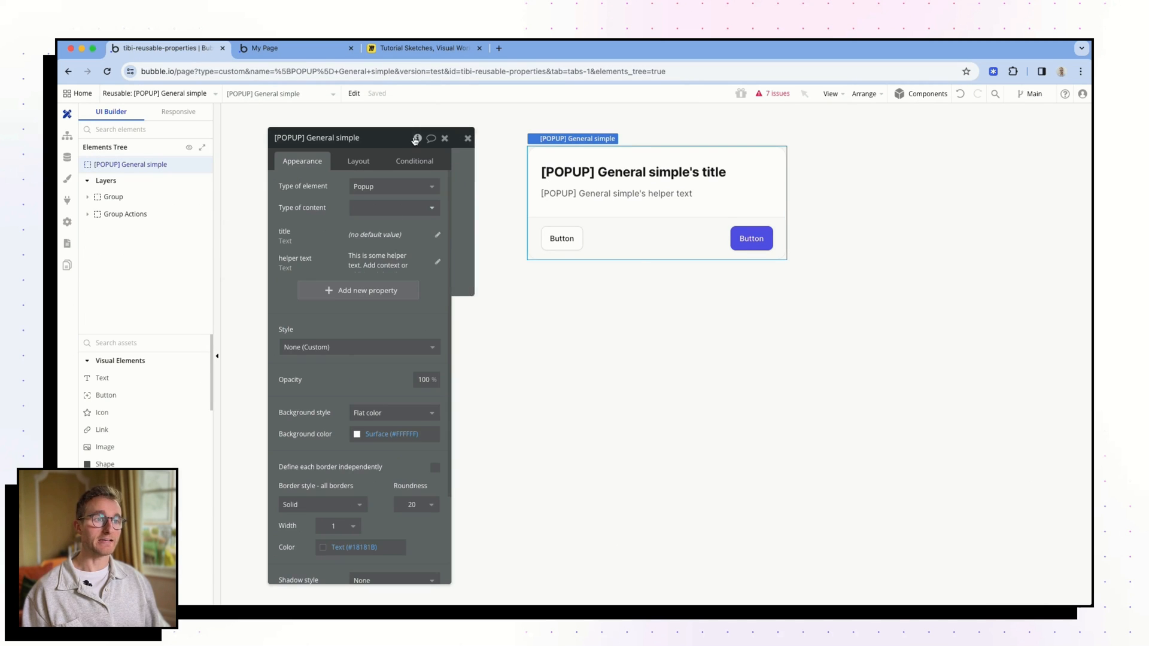
pyautogui.click(485, 172)
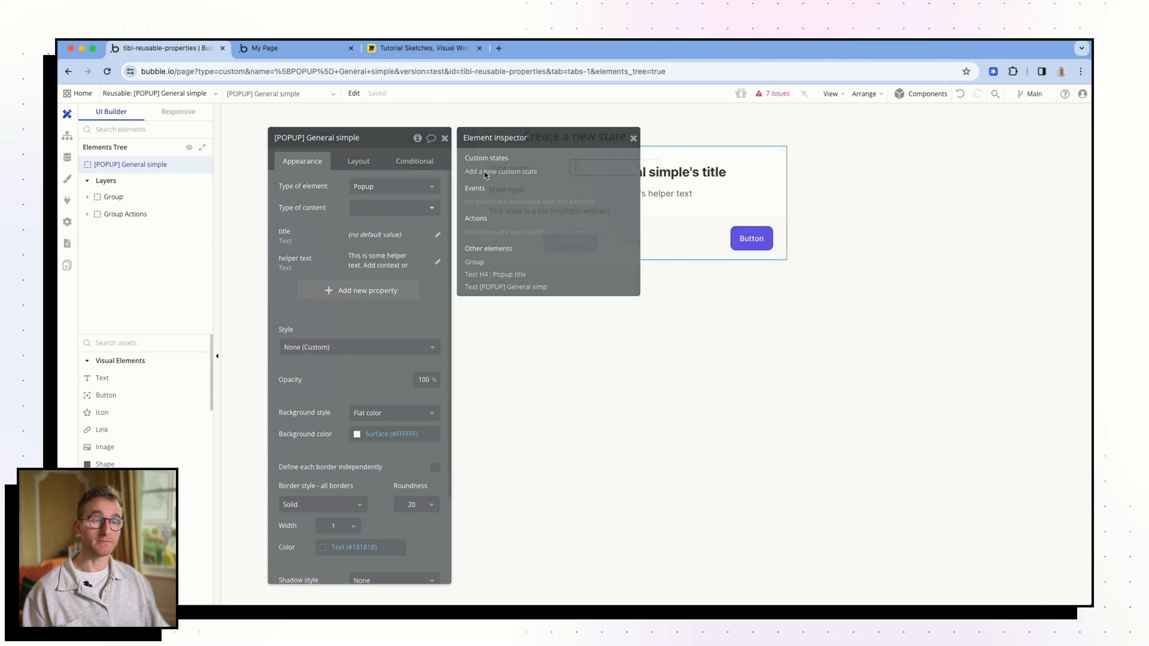
pyautogui.write('helper')
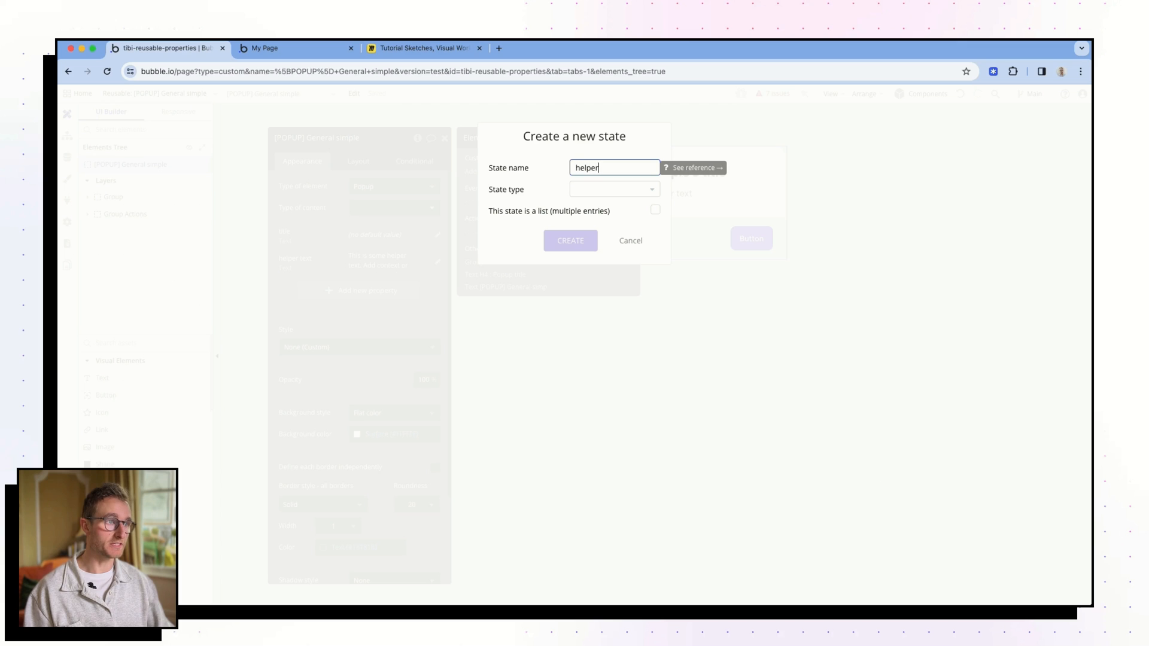
pyautogui.write(' text CS')
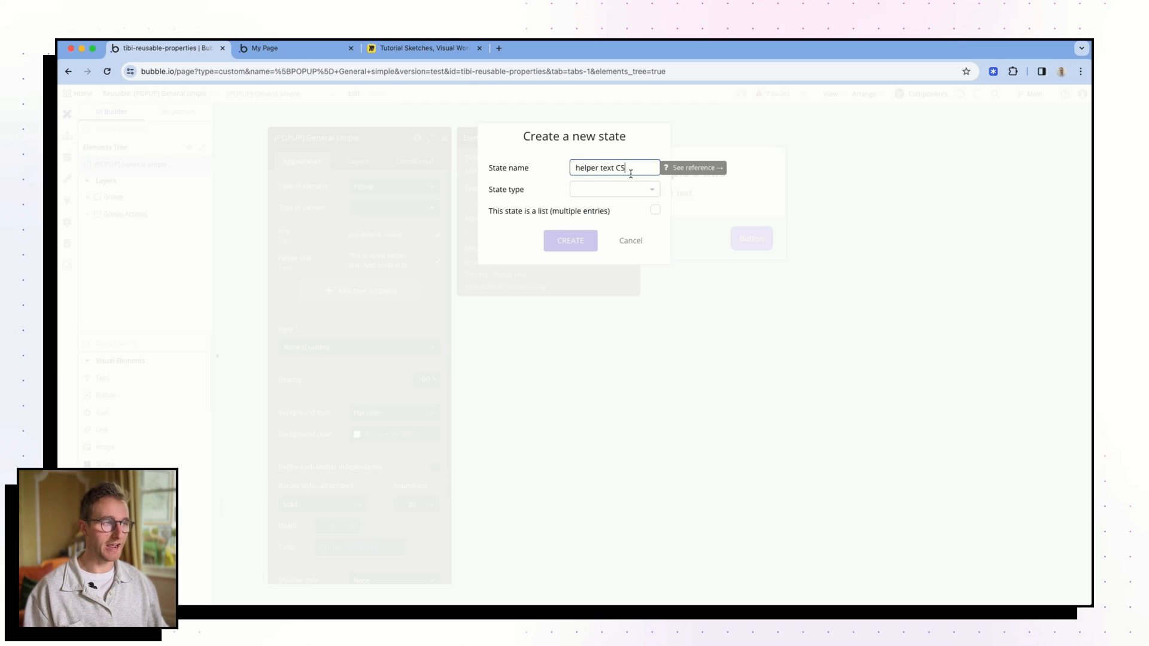
pyautogui.click(620, 190)
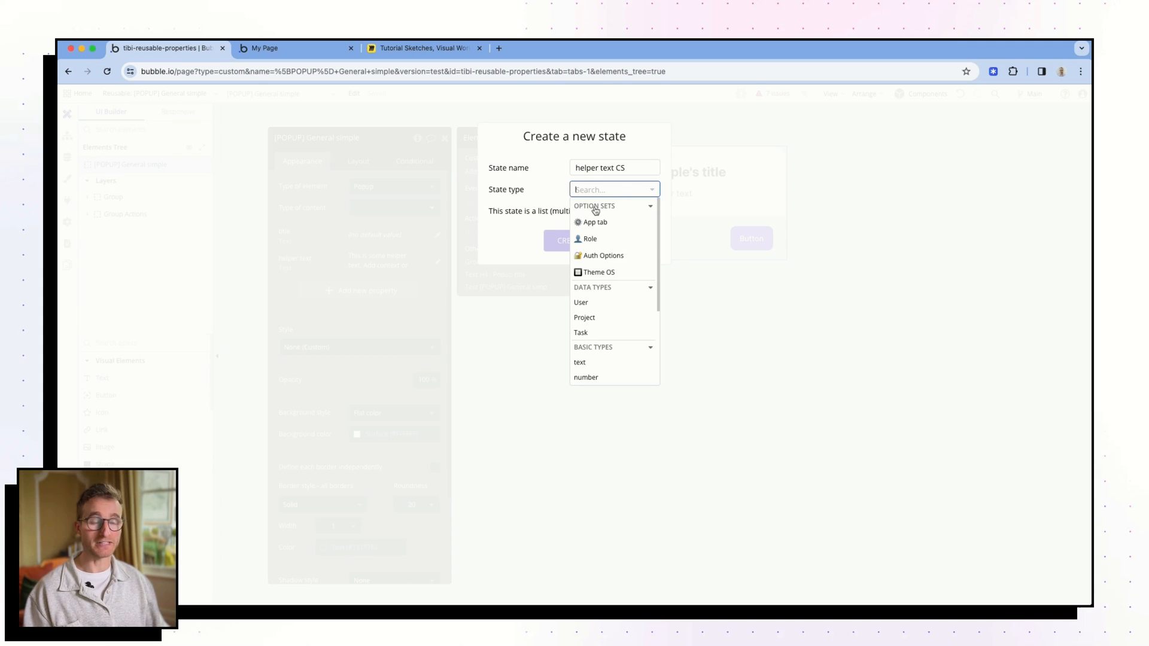
pyautogui.click(588, 363)
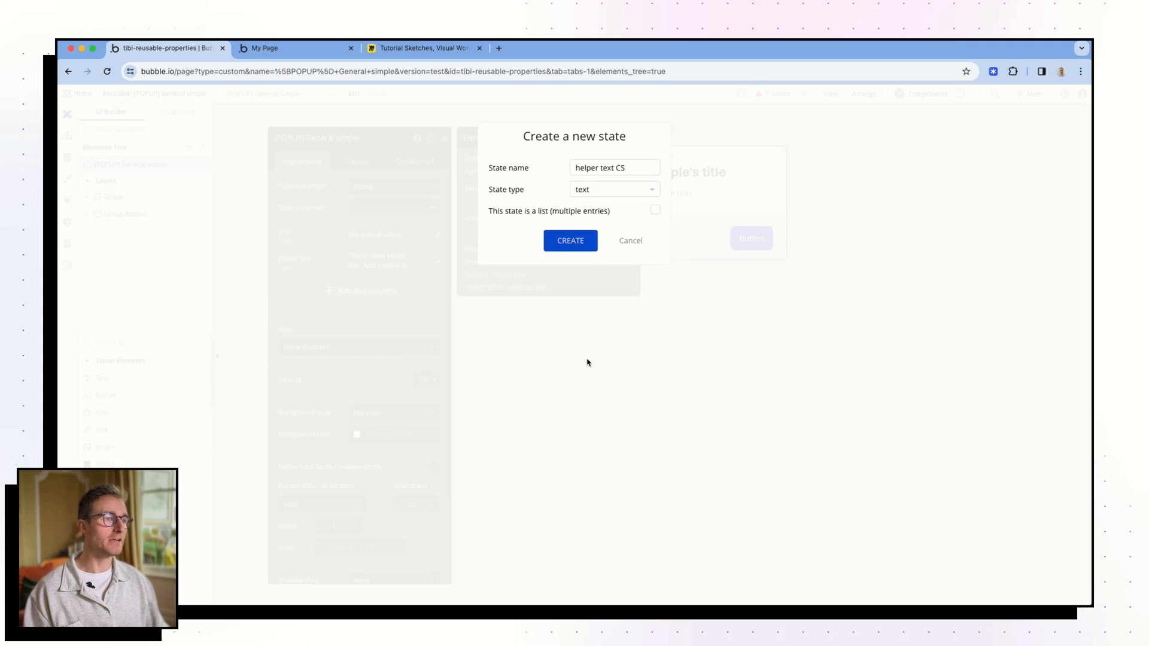
pyautogui.click(566, 242)
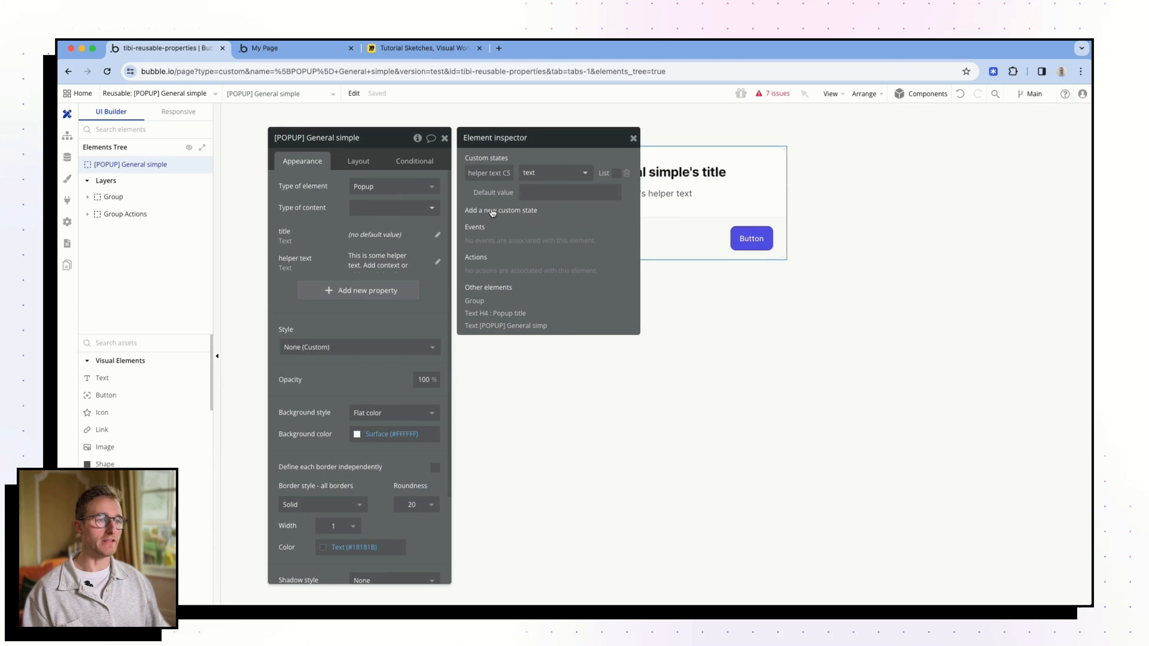
# Step: Change the popup's helper text element to display the [POPUP] General simple's helper text CS custom state
pyautogui.click(670, 194)
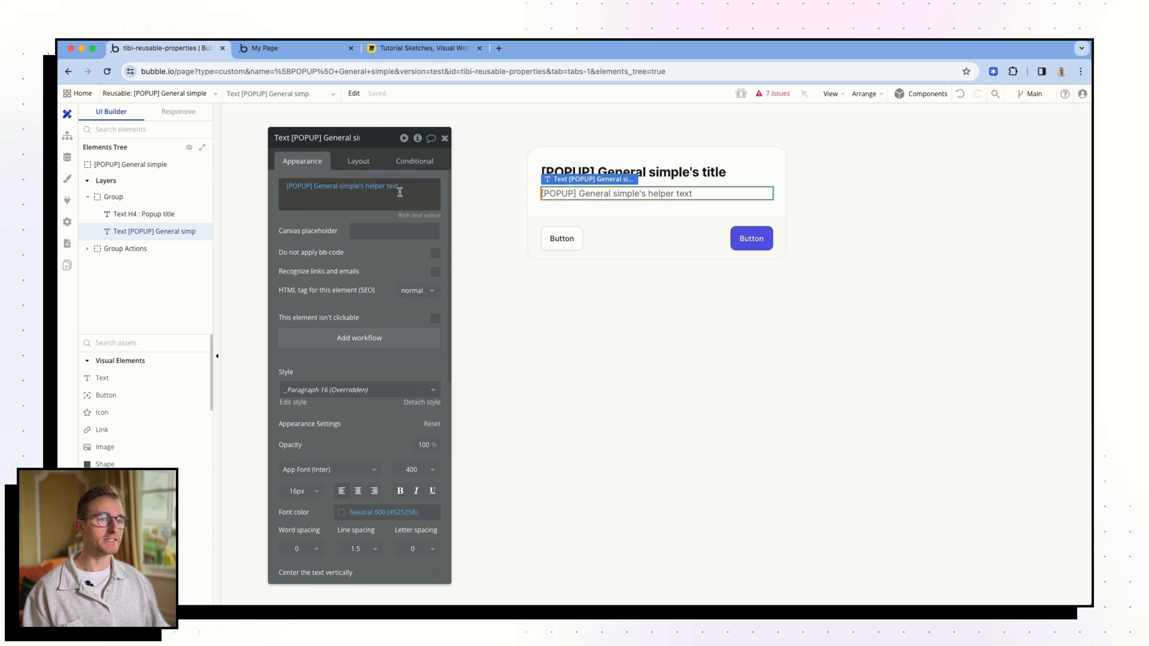
pyautogui.click(380, 187)
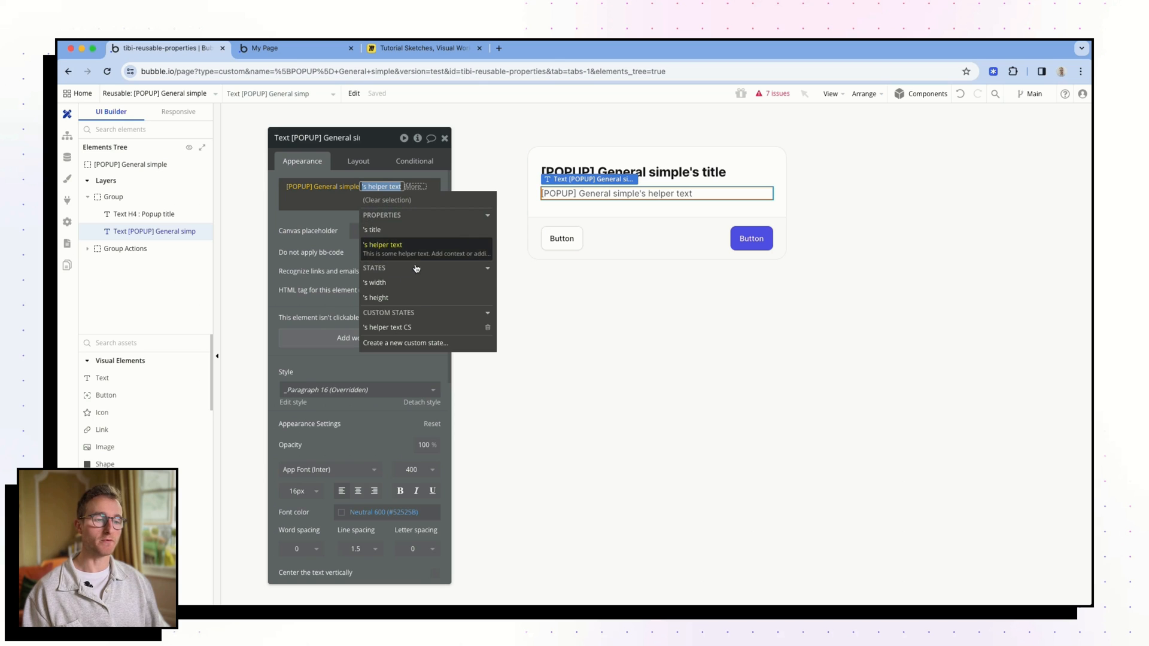
pyautogui.click(418, 328)
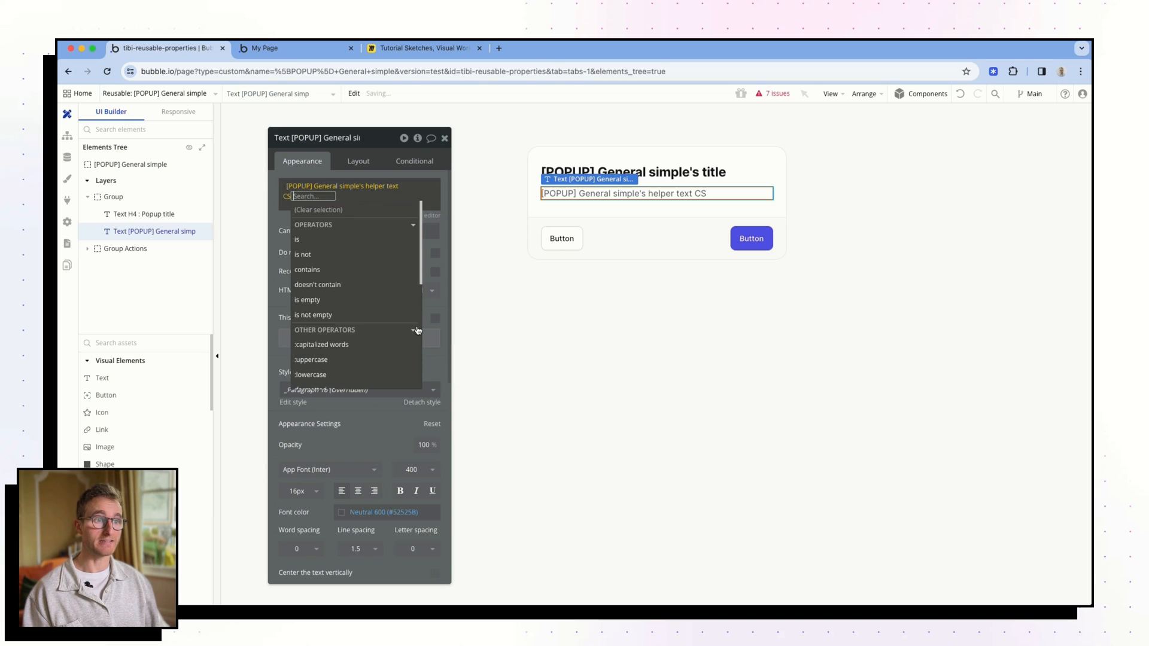
pyautogui.click(377, 172)
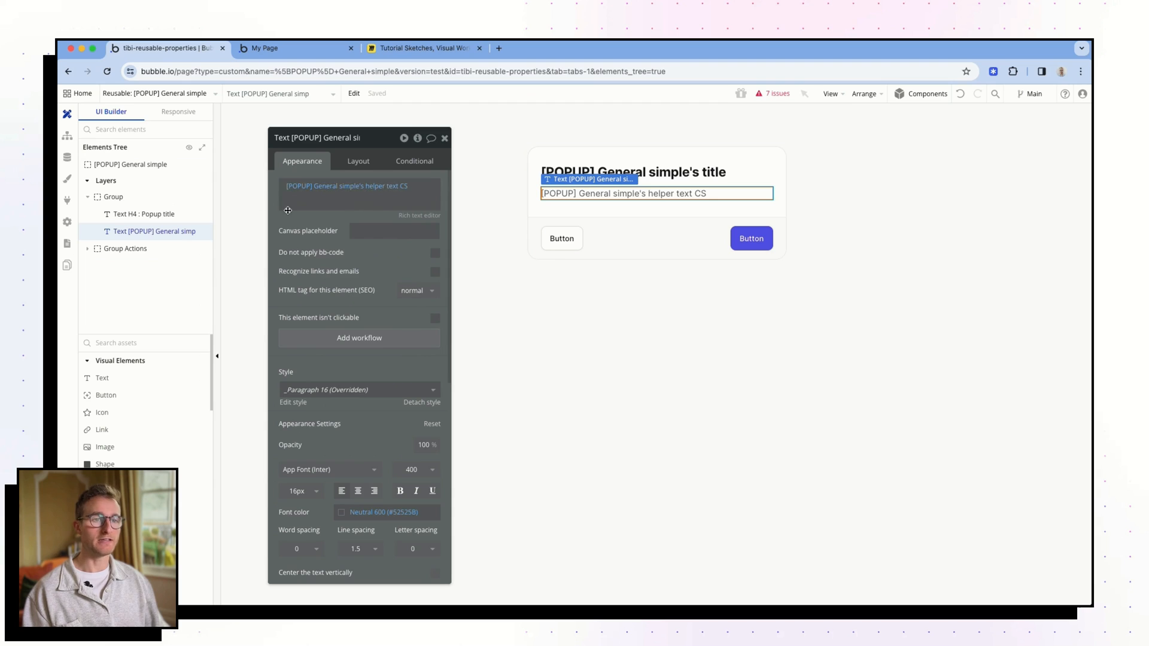
# Step: On the app page's workflow, insert a Set state action before the Show [POPUP] delete confirmation task action
pyautogui.click(212, 94)
pyautogui.click(165, 144)
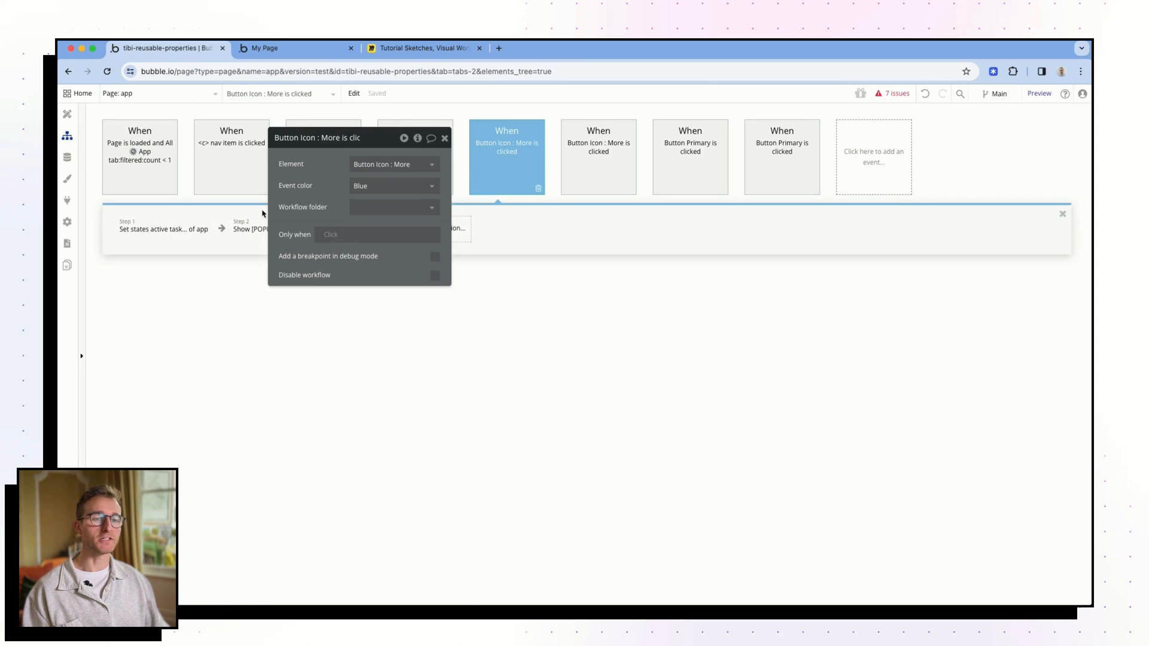
pyautogui.moveTo(289, 213); pyautogui.dragTo(399, 316)
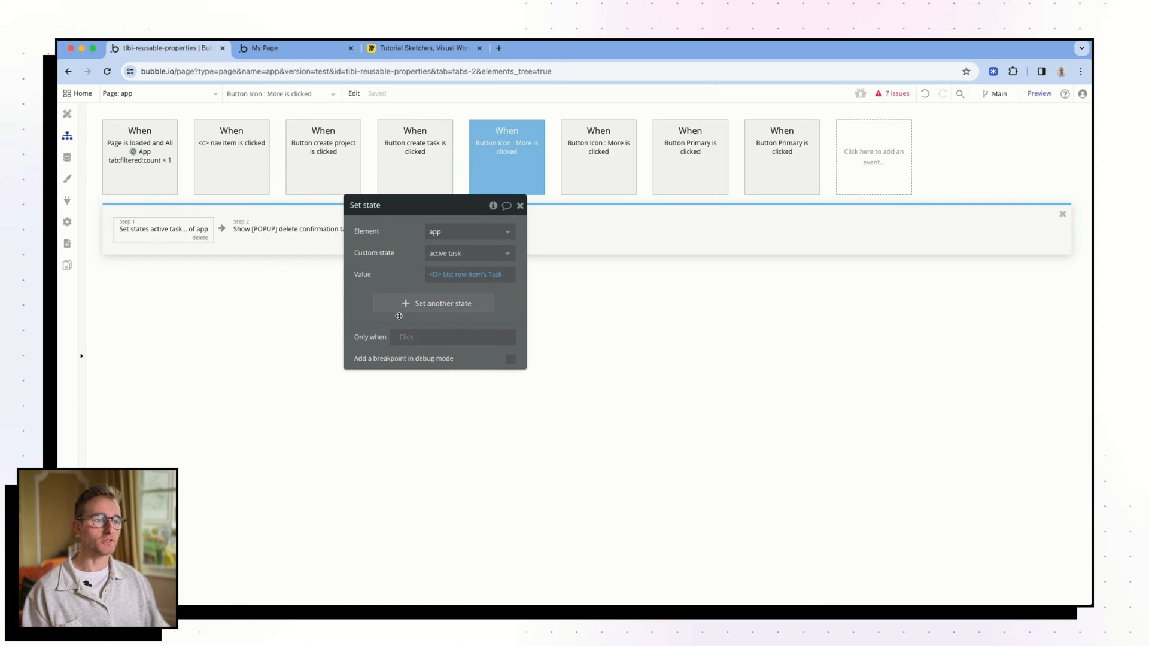
pyautogui.rightClick(282, 233)
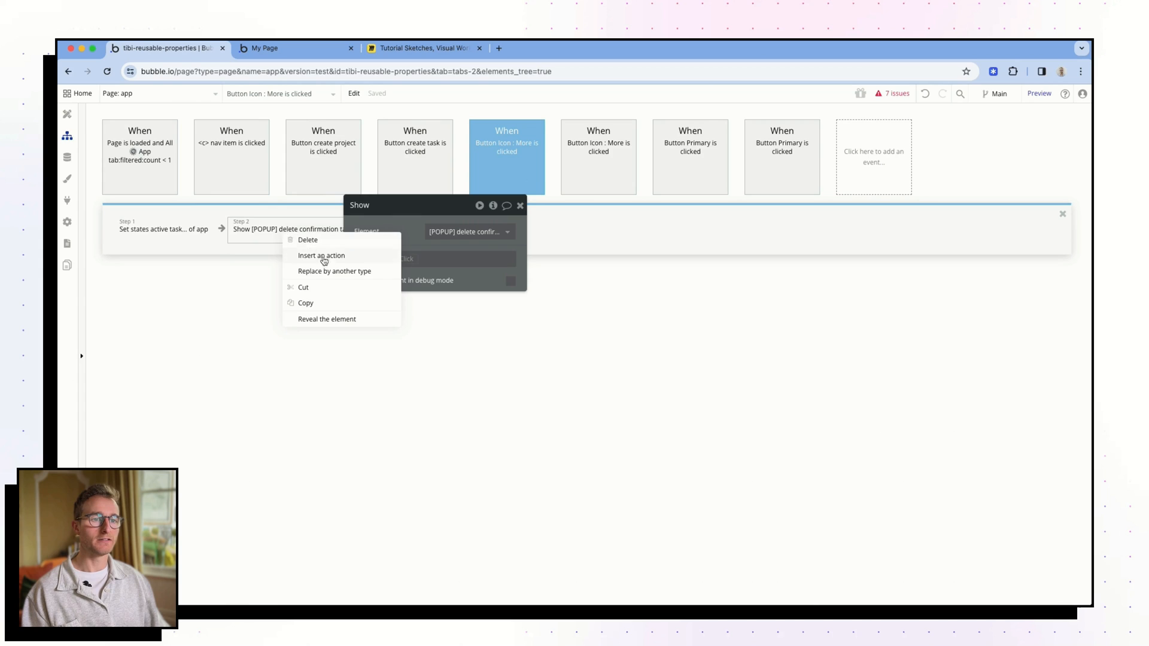
pyautogui.click(327, 265)
pyautogui.moveTo(274, 375)
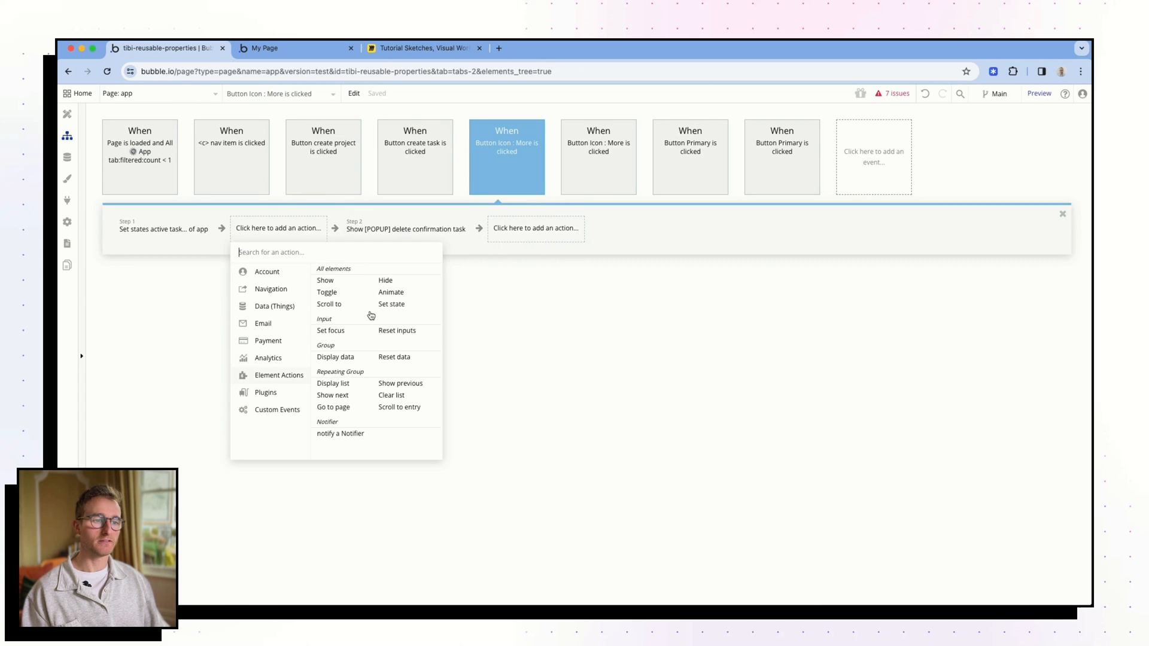
pyautogui.click(398, 304)
# Step: Target the Set state action at [POPUP] delete confirmation task and its helper text CS custom state
pyautogui.click(454, 233)
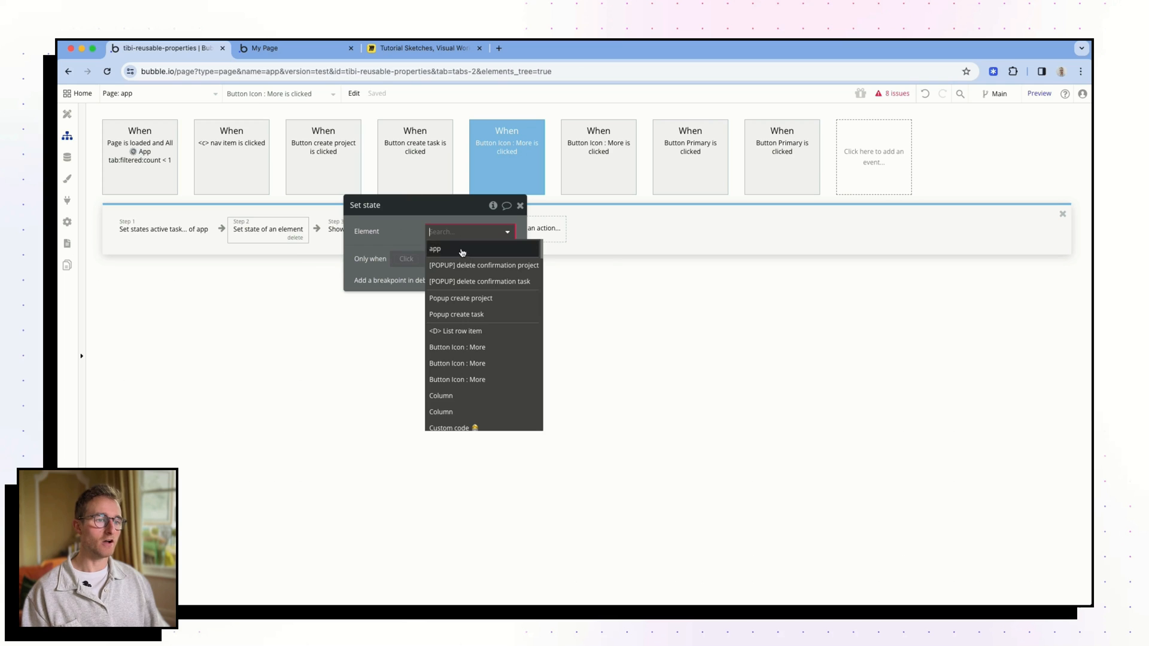
pyautogui.click(482, 281)
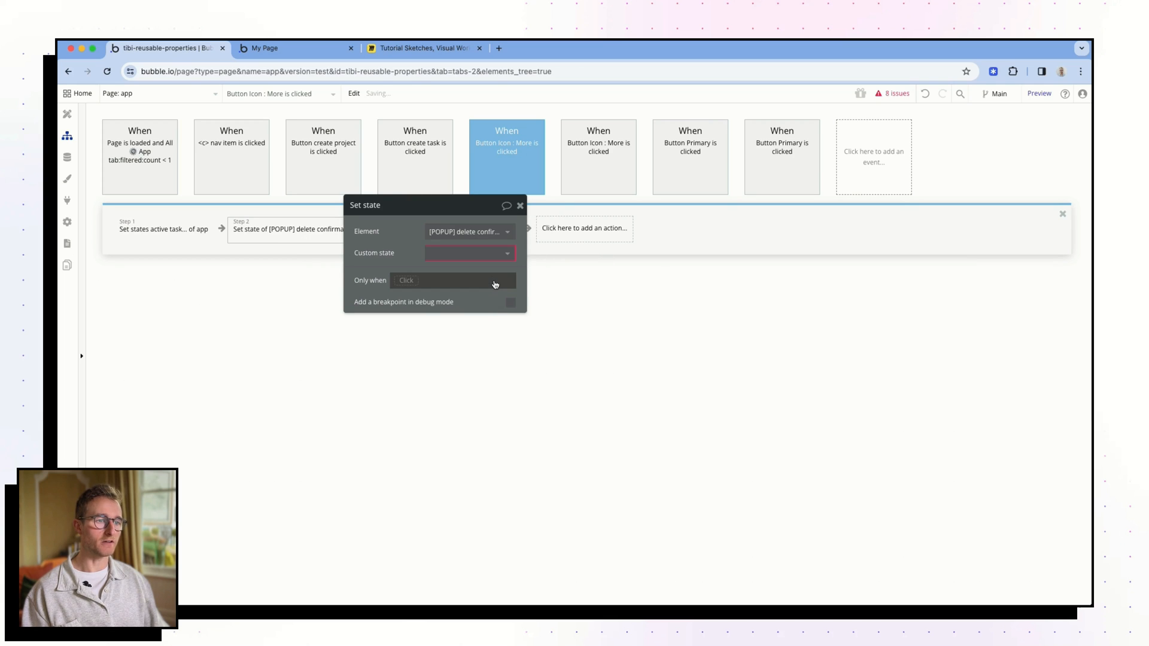
pyautogui.click(468, 251)
pyautogui.click(461, 272)
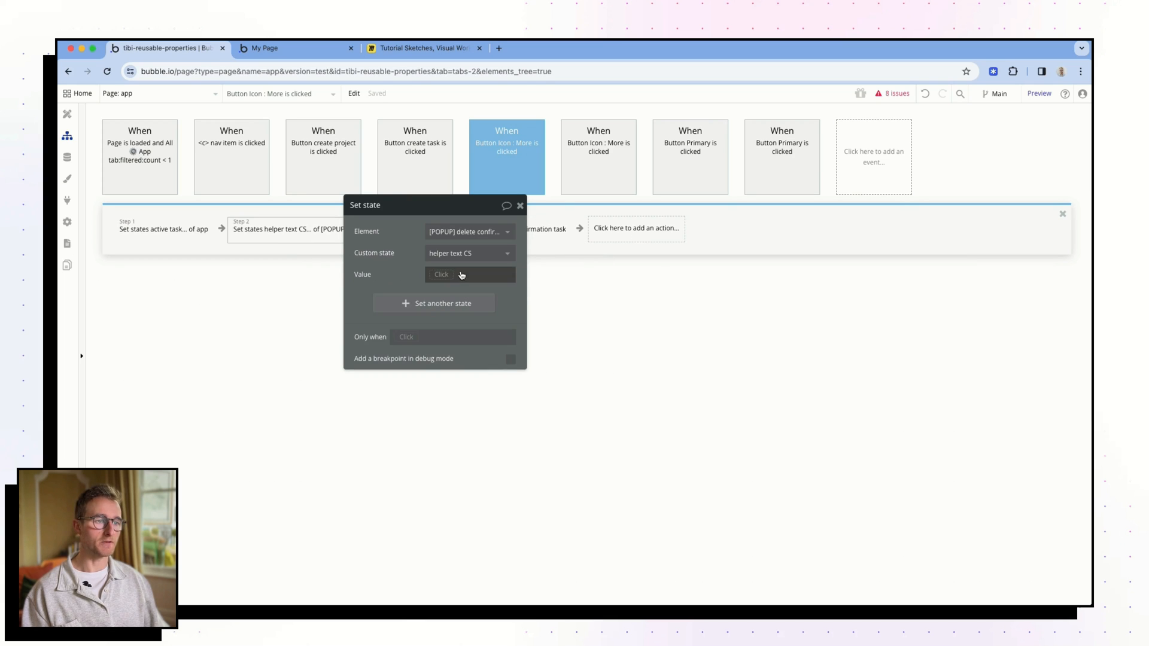
pyautogui.click(443, 277)
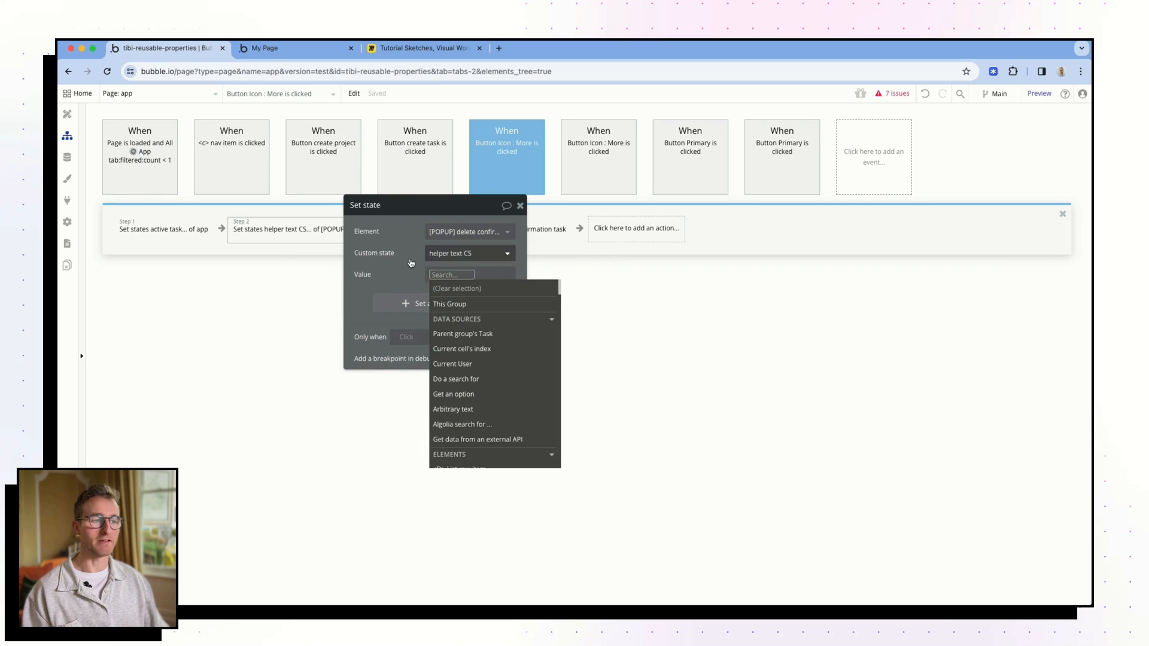
pyautogui.click(395, 272)
pyautogui.moveTo(395, 272); pyautogui.dragTo(363, 345)
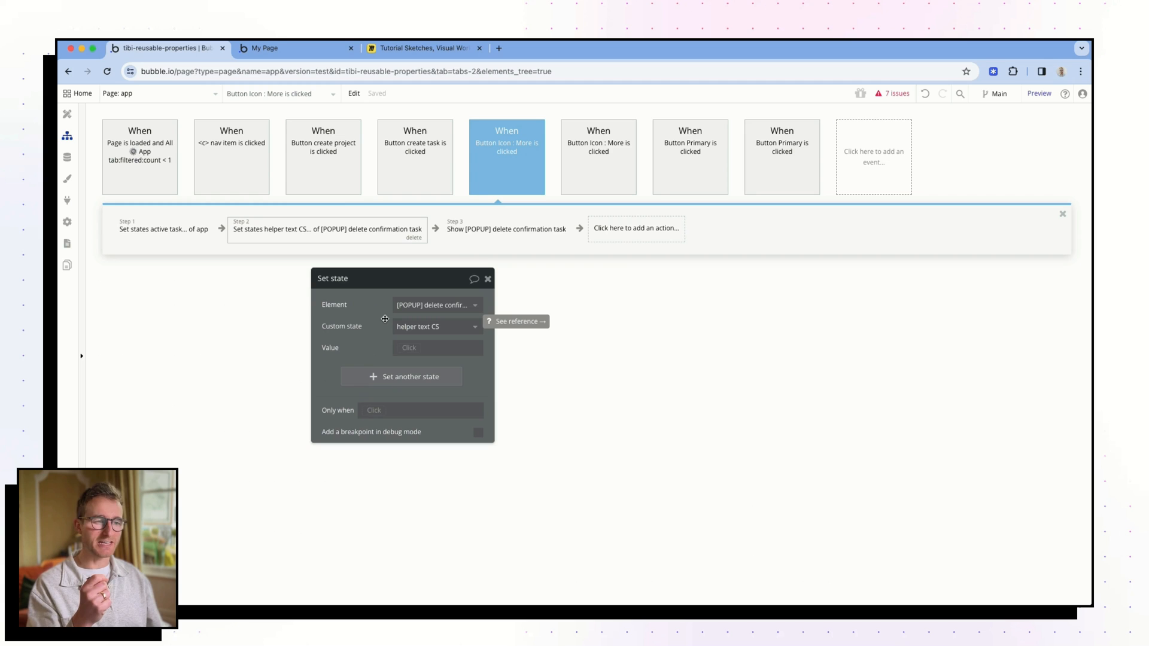
pyautogui.moveTo(466, 240)
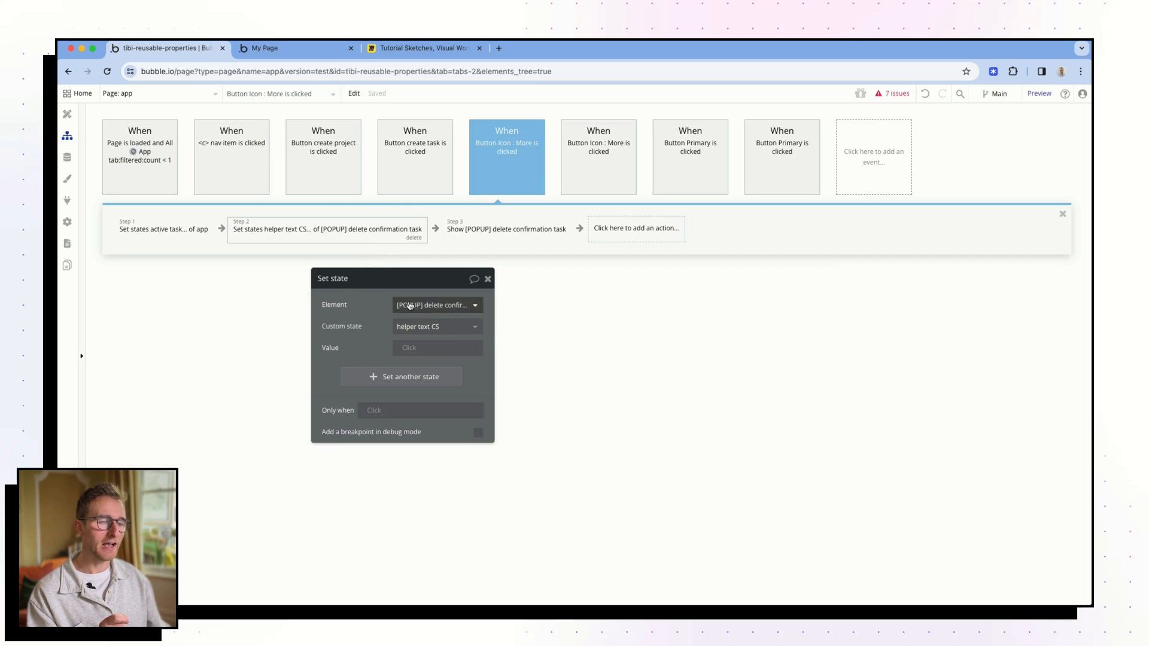
pyautogui.click(442, 326)
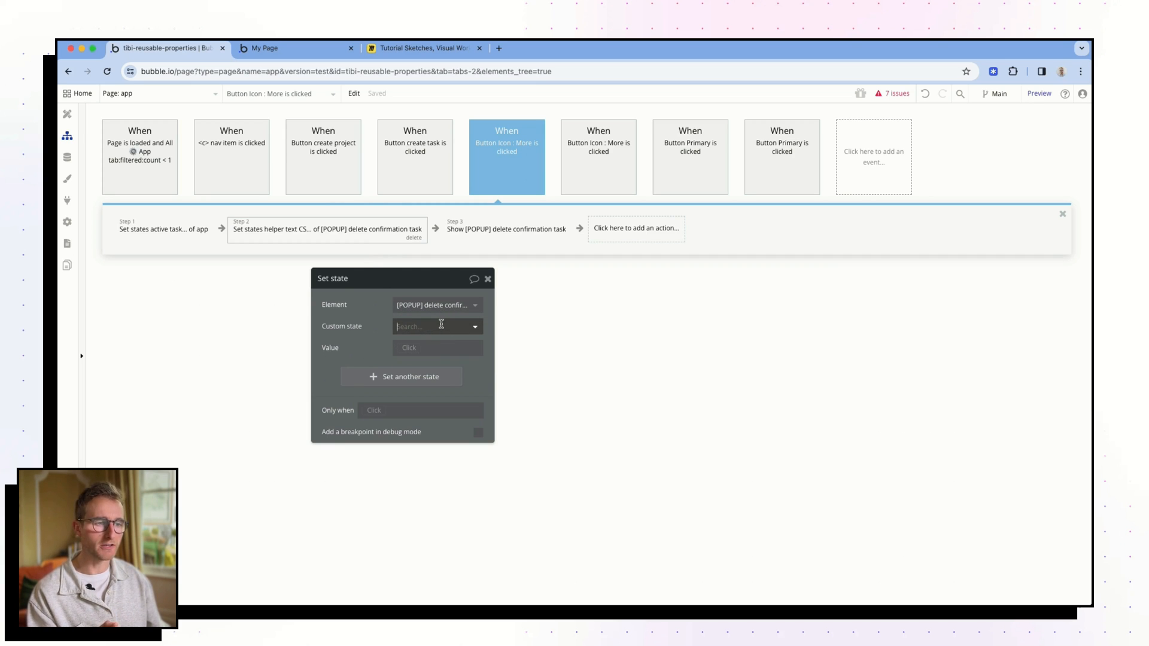
pyautogui.click(404, 344)
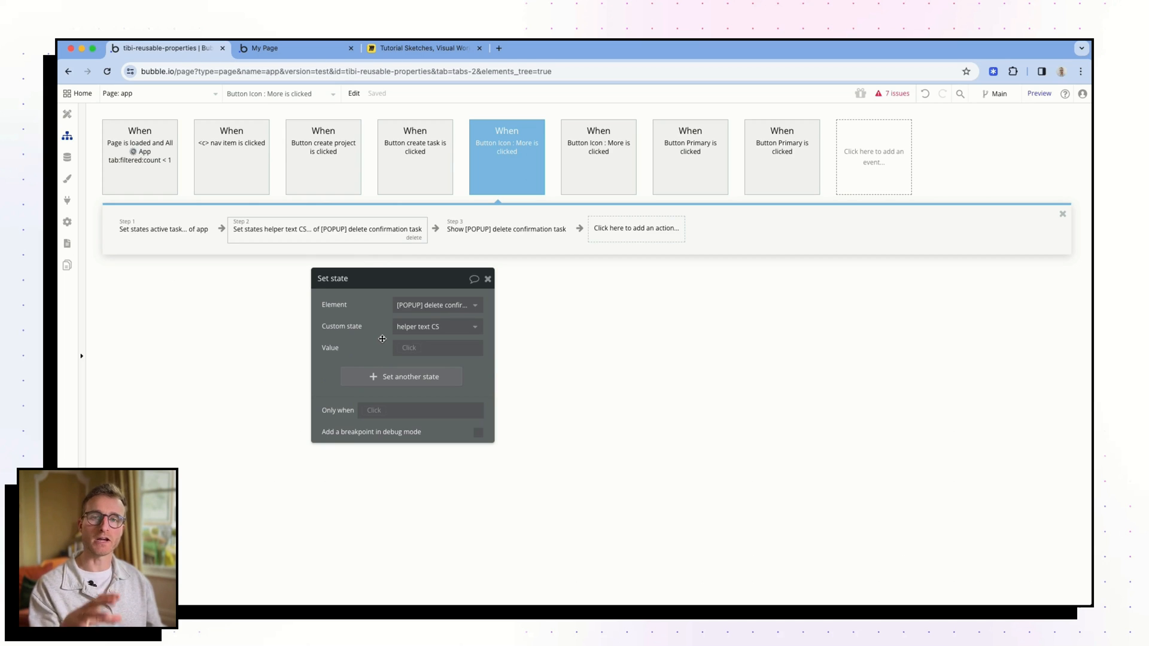
# Step: Return to the page design and examine the [POPUP] delete confirmation task's title and helper text properties and its element inspector
pyautogui.click(67, 114)
pyautogui.click(170, 265)
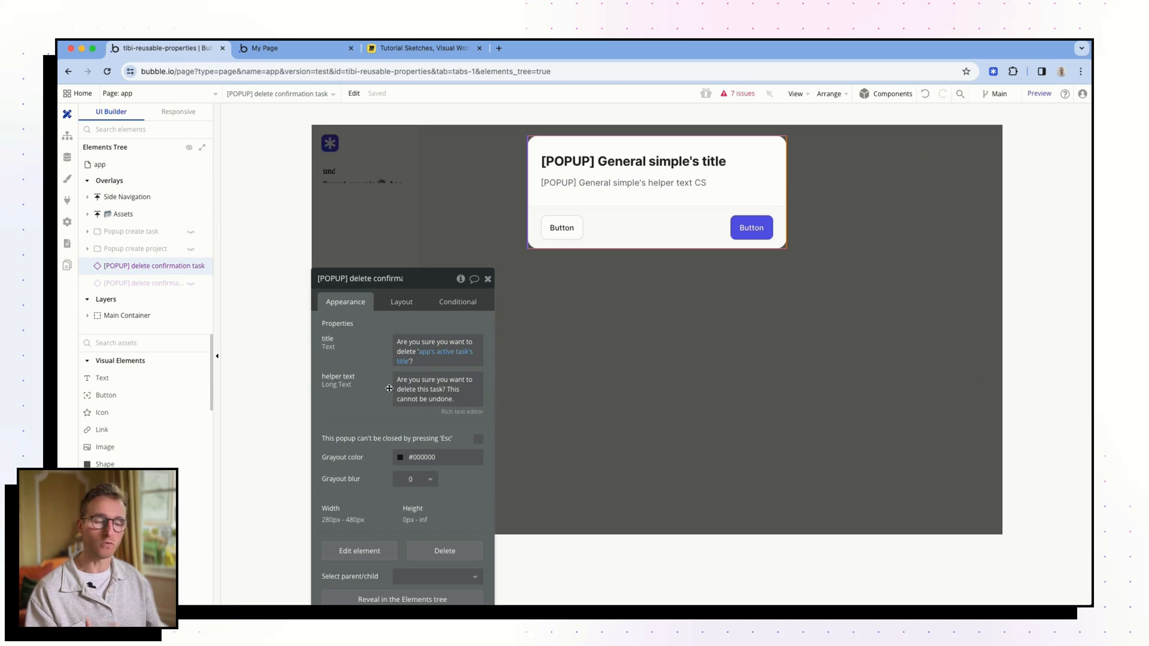
pyautogui.moveTo(390, 388); pyautogui.dragTo(430, 335)
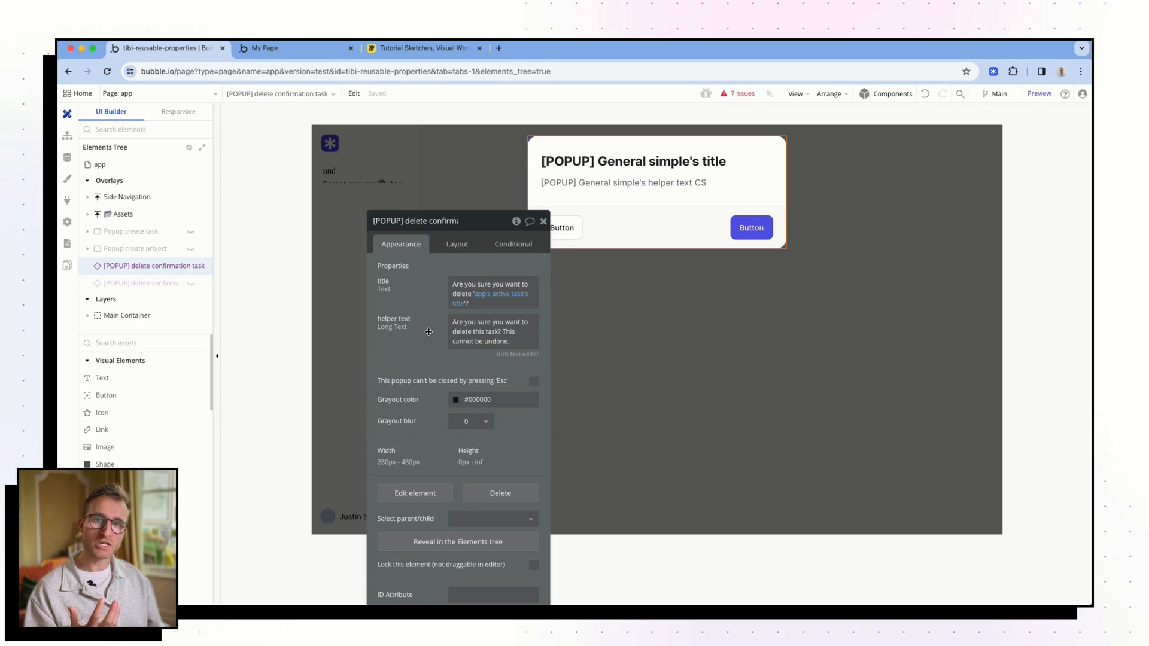
pyautogui.moveTo(428, 331); pyautogui.dragTo(289, 306)
pyautogui.tripleClick(404, 234)
pyautogui.tripleClick(368, 293)
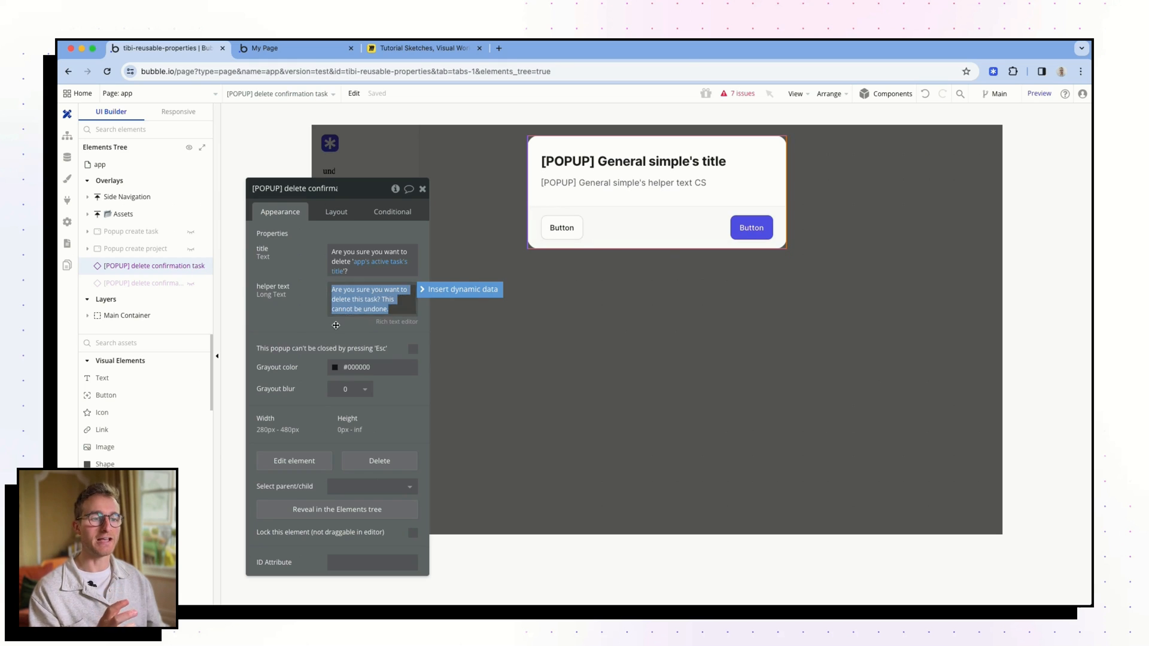
pyautogui.click(366, 303)
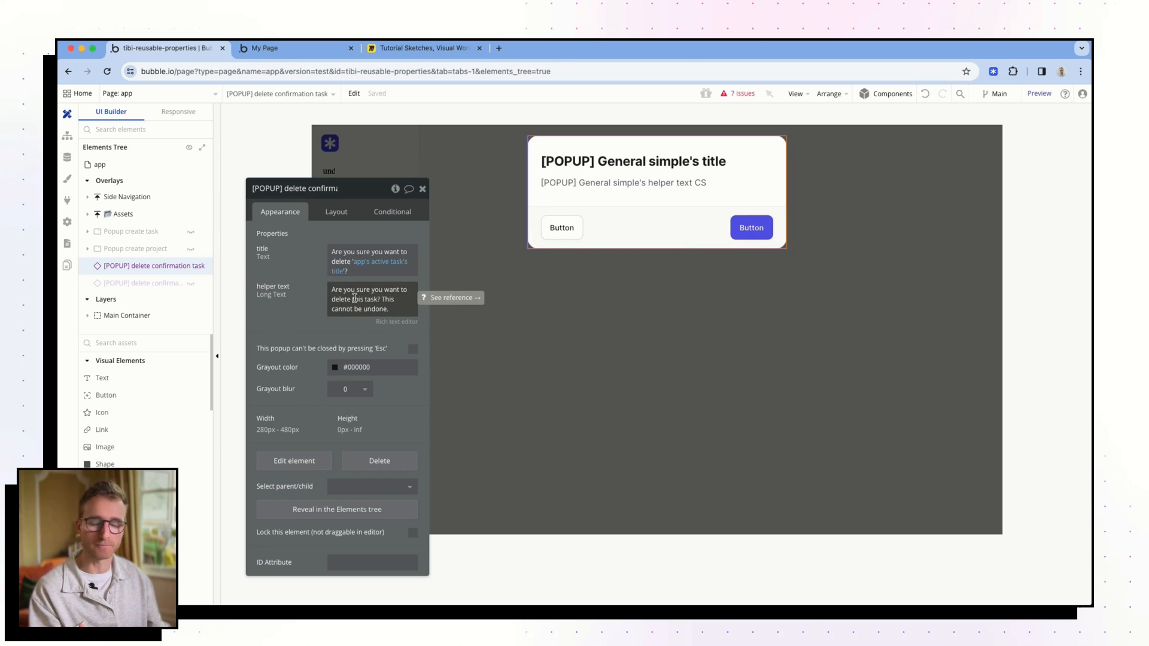
pyautogui.moveTo(270, 220)
pyautogui.mouseDown()
pyautogui.moveTo(281, 202)
pyautogui.moveTo(279, 212)
pyautogui.mouseUp()
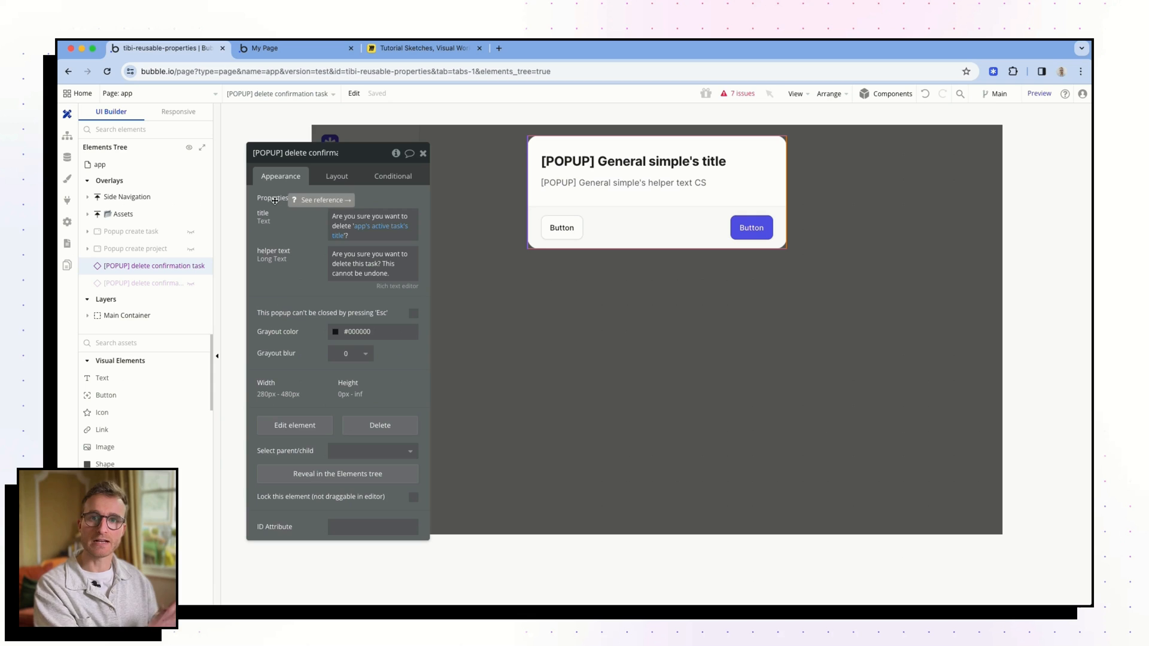
pyautogui.click(396, 153)
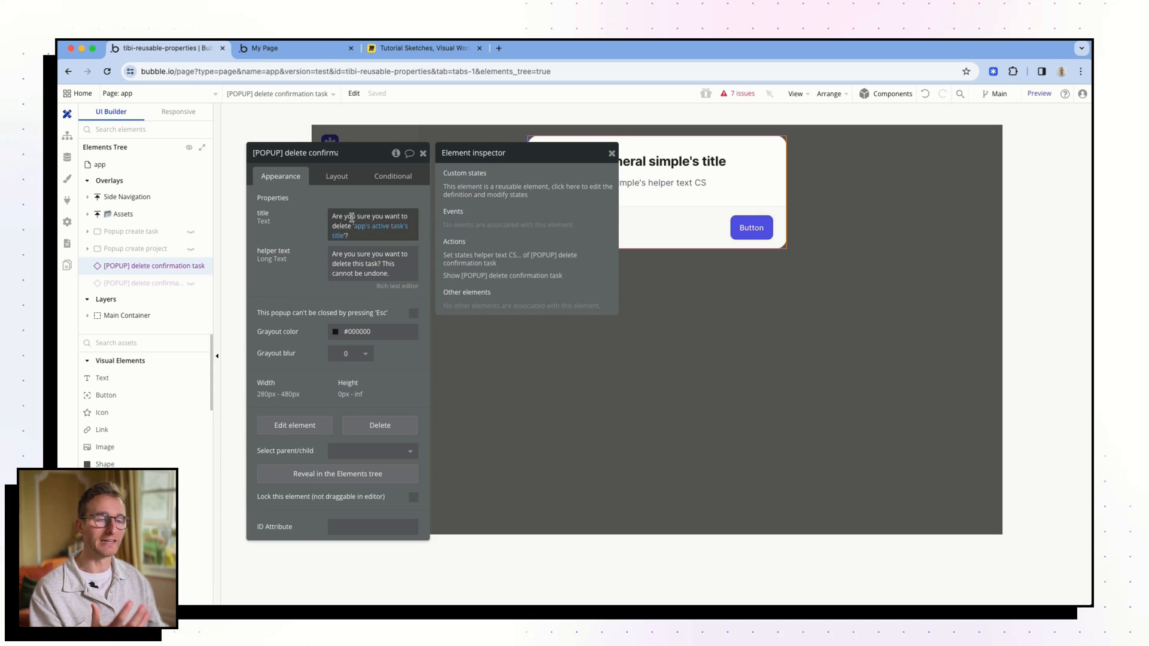
# Step: Recheck the workflow's helper text CS Set state action and return to the [POPUP] General simple reusable element
pyautogui.click(60, 147)
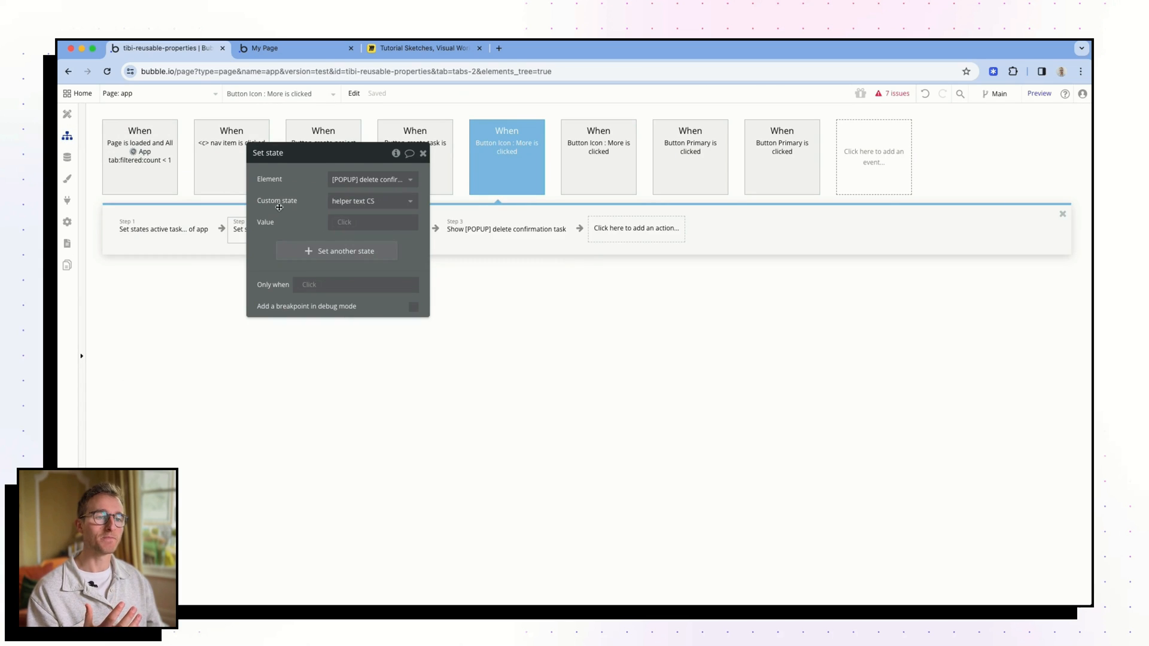
pyautogui.click(288, 229)
pyautogui.click(67, 114)
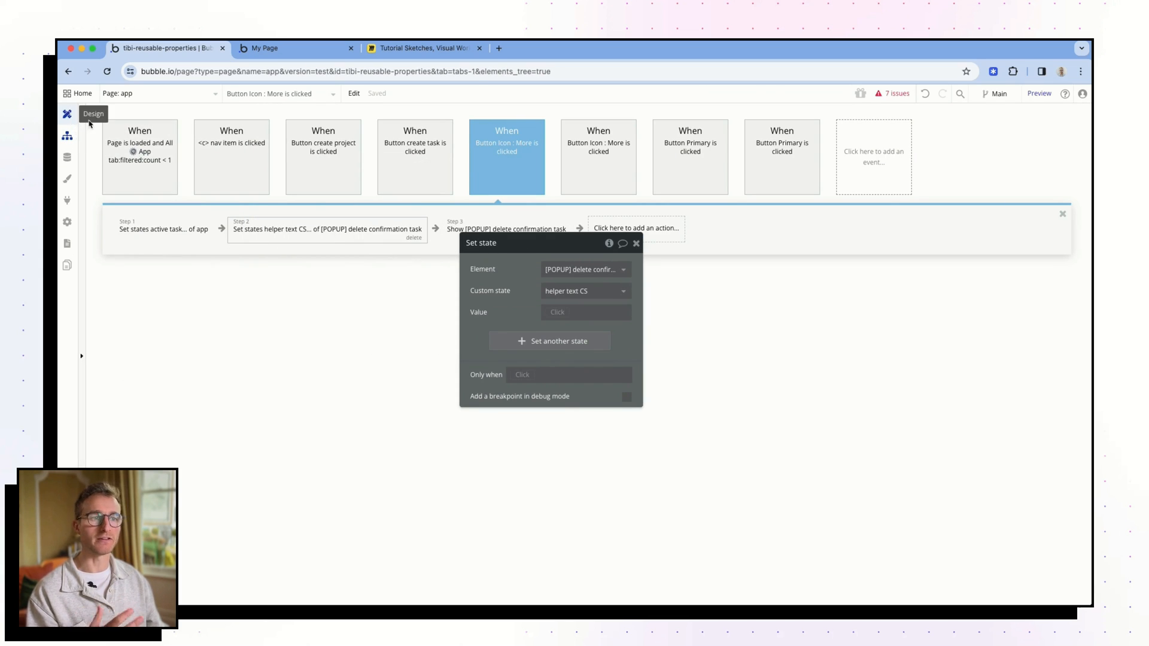
pyautogui.click(181, 94)
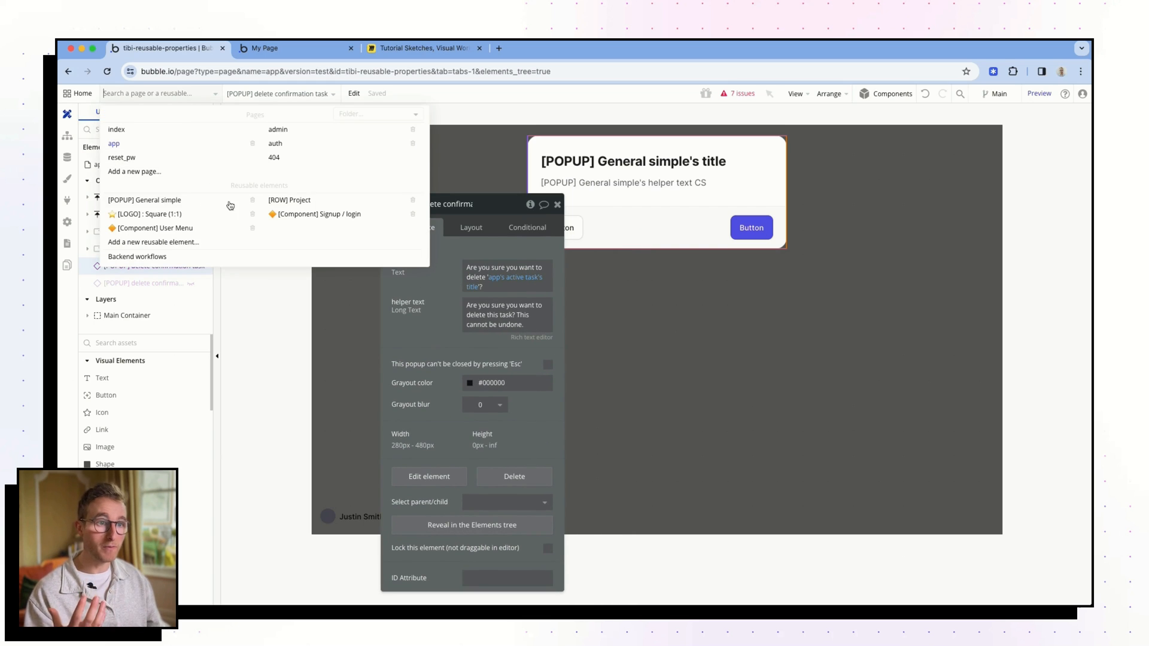
pyautogui.click(210, 202)
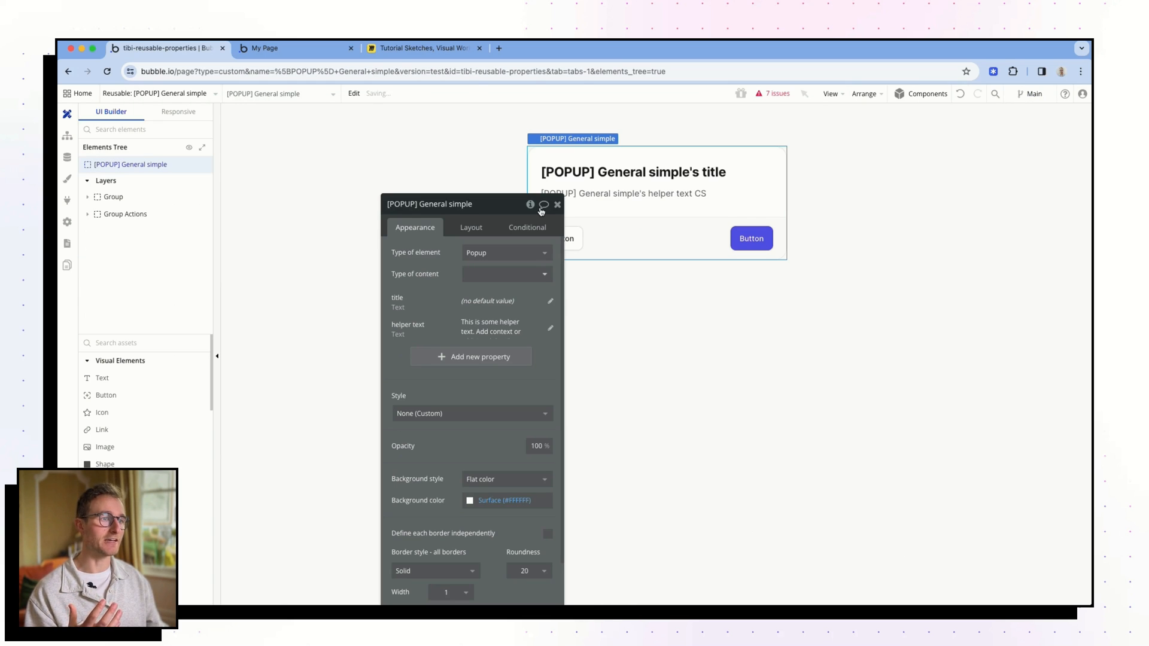
# Step: Add a note to the [POPUP] General simple element reading "TO USE" and "- To get helper text"
pyautogui.click(543, 205)
pyautogui.write('TO USE ')
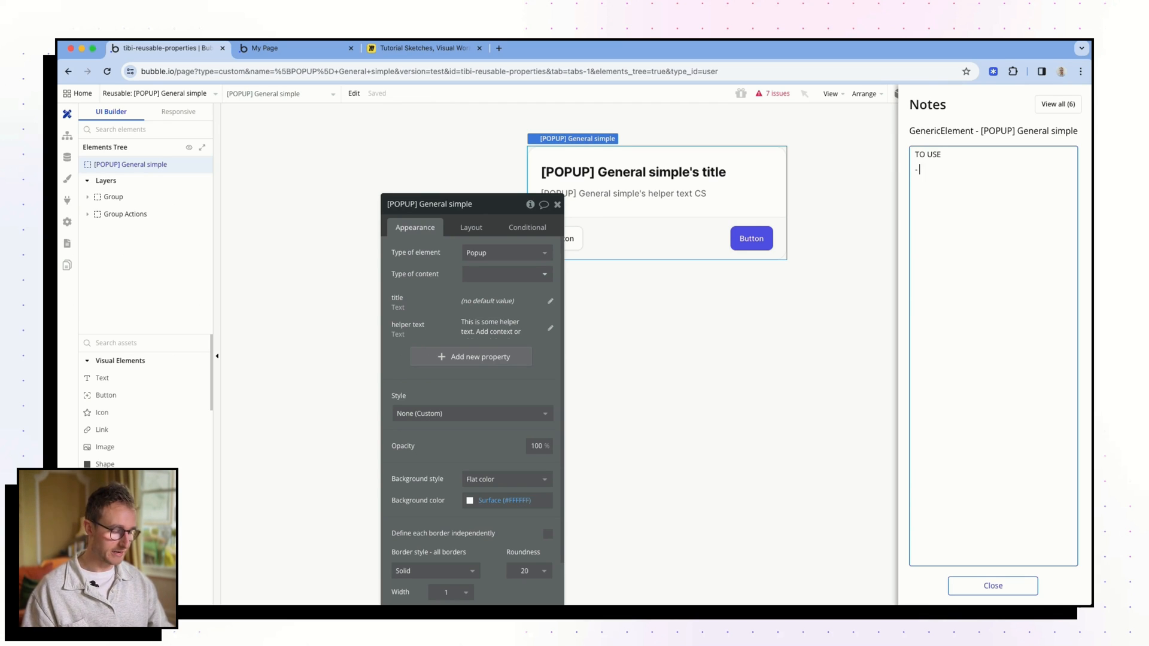
pyautogui.write('- To get helper tex')
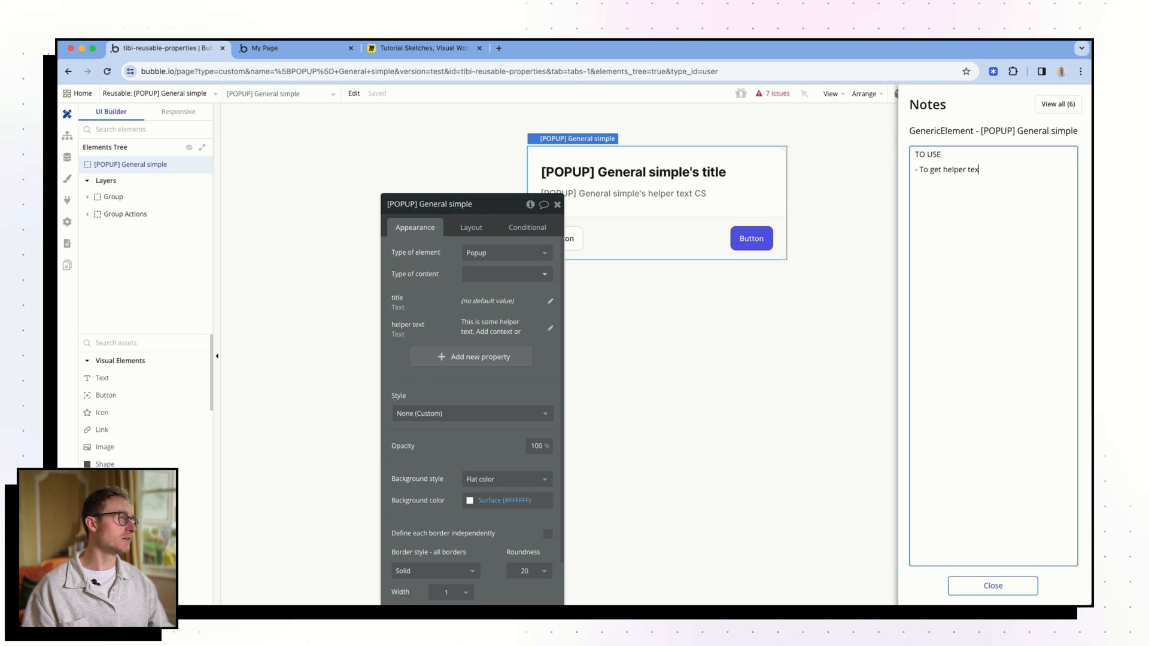
pyautogui.write('t')
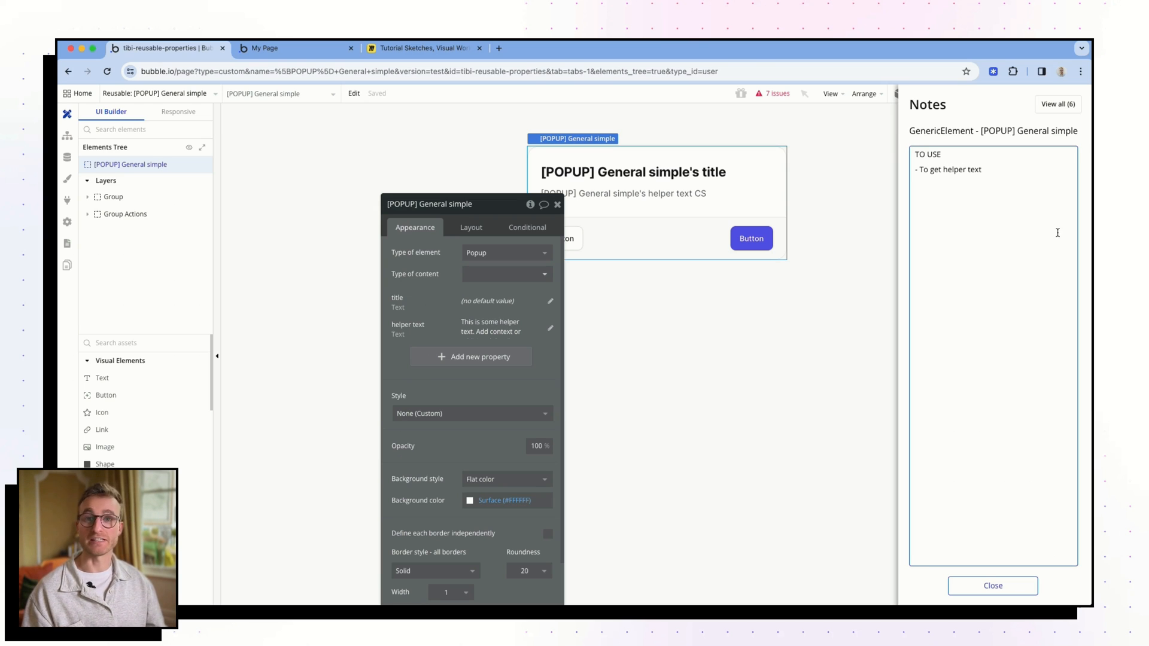
# Step: Delete all the text of the element's note and close the notes
pyautogui.press('super+a')
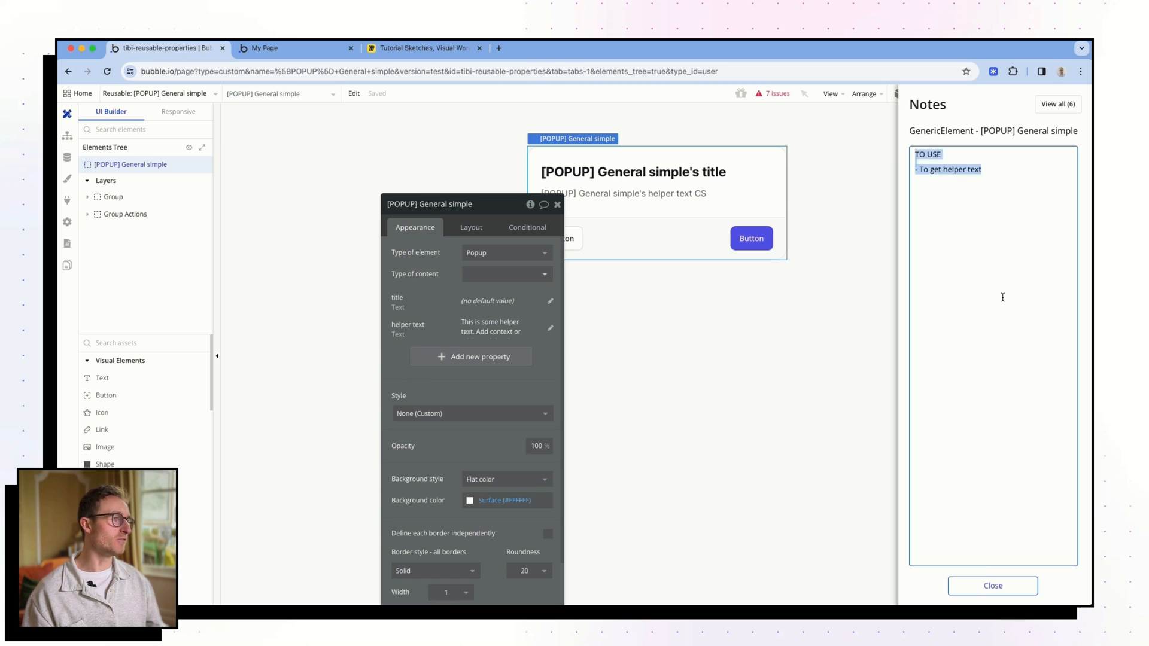
pyautogui.press('BackSpace')
pyautogui.click(993, 586)
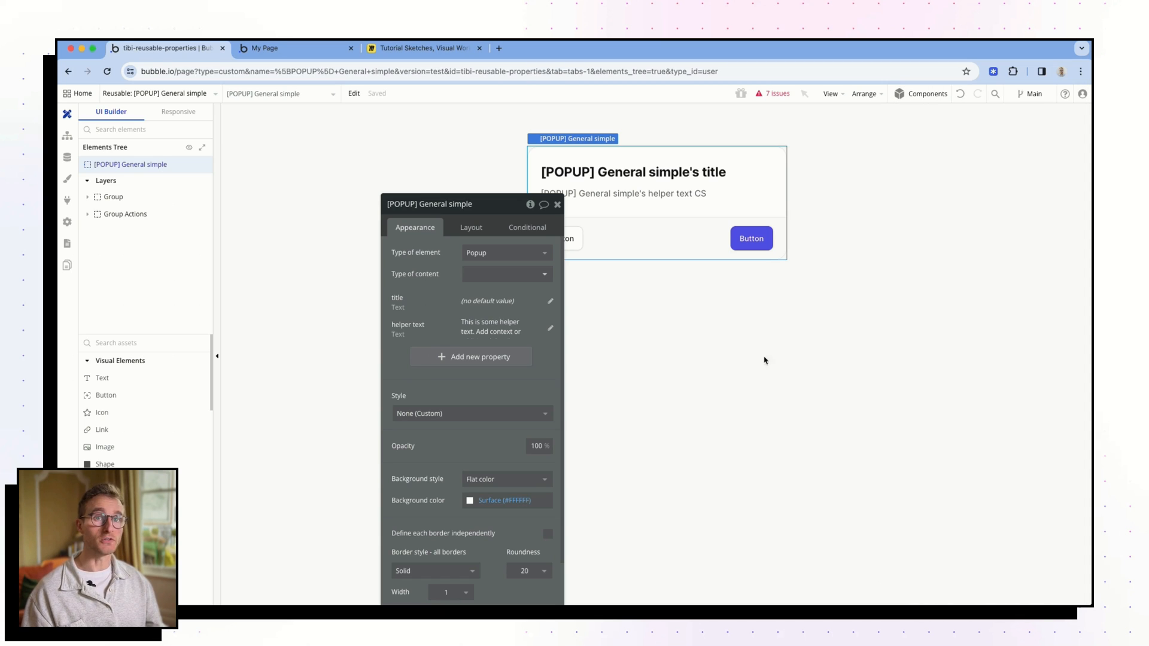
# Step: Open the [ROW] Project reusable element, show its [POPUP] General simple A instance and examine its title and helper text properties
pyautogui.moveTo(453, 322); pyautogui.dragTo(333, 277)
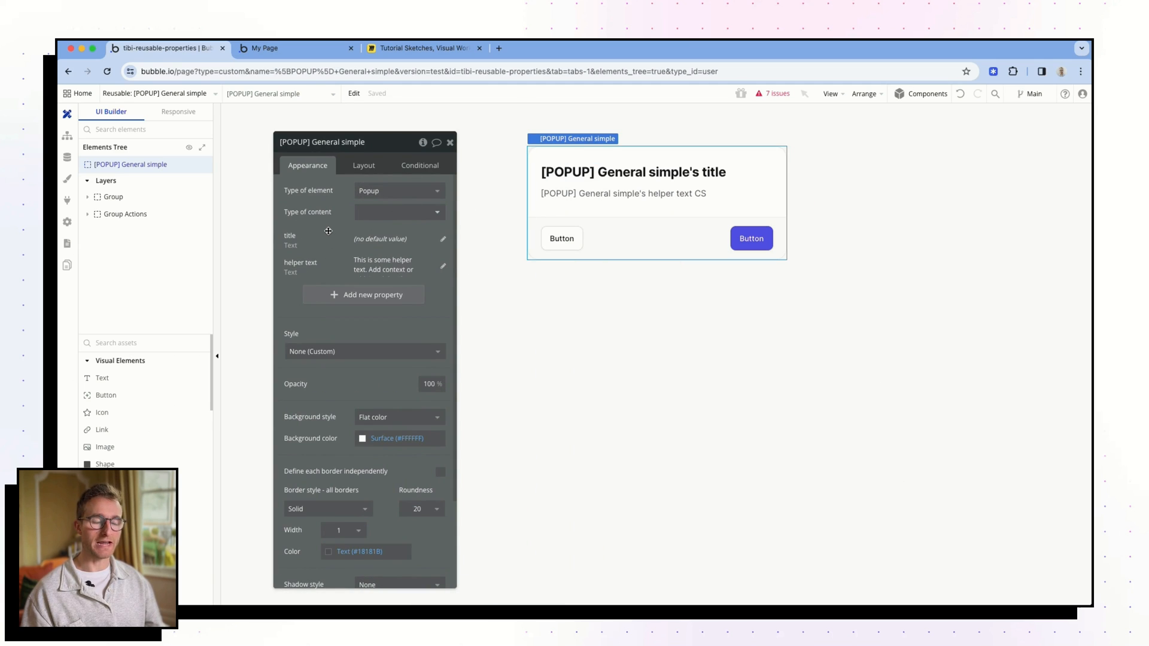
pyautogui.click(157, 91)
pyautogui.click(317, 201)
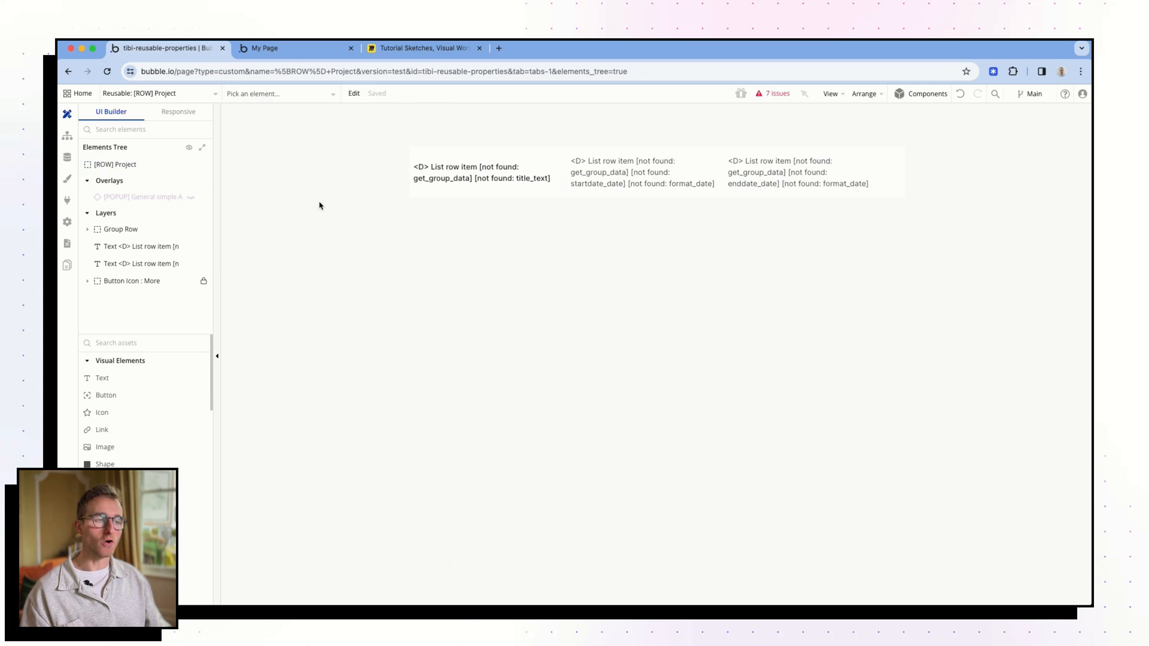
pyautogui.click(175, 200)
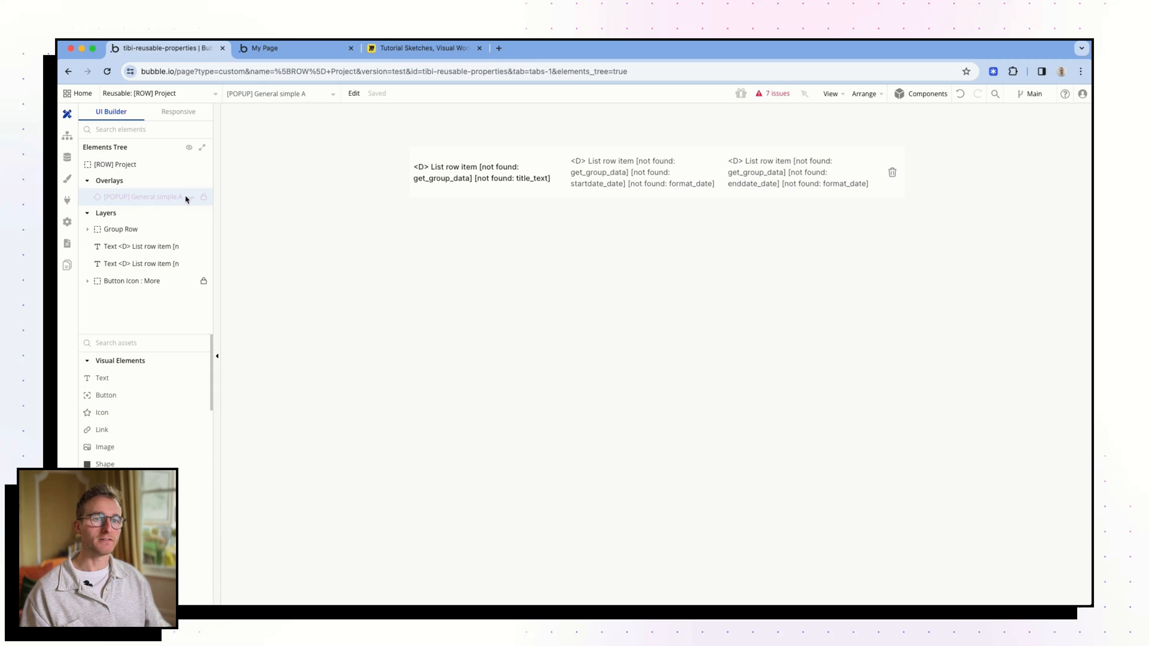
pyautogui.click(190, 198)
pyautogui.moveTo(311, 227); pyautogui.dragTo(257, 288)
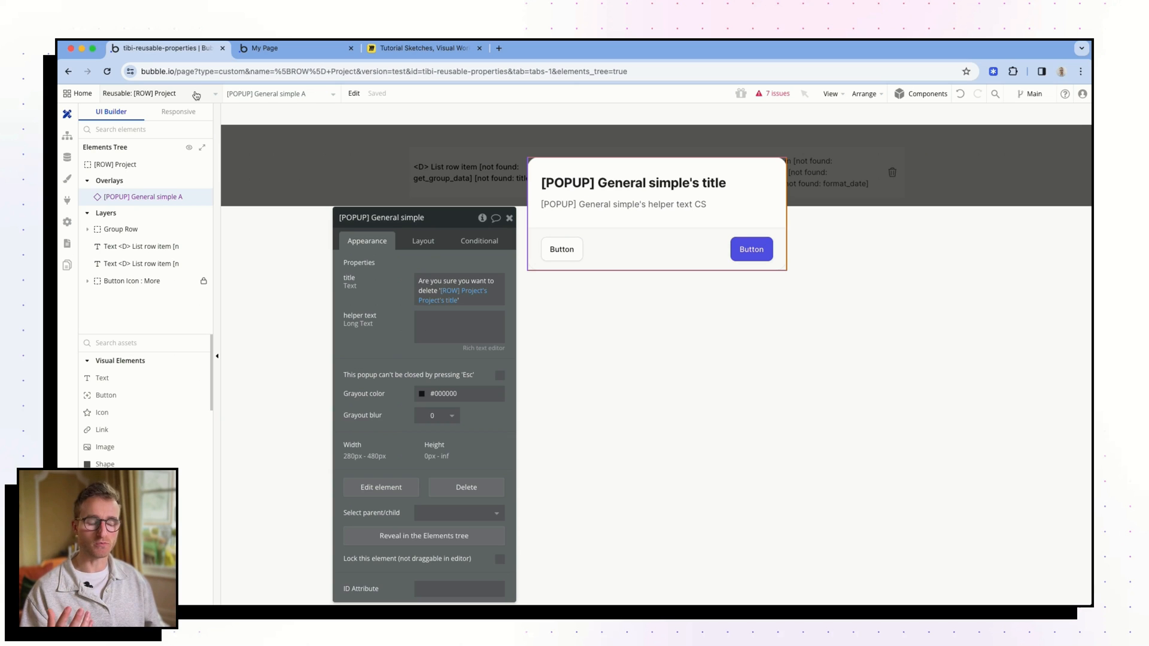
# Step: Return to the [POPUP] General simple reusable element's design and set its helper text element's content to [POPUP] General simple's helper text
pyautogui.click(195, 95)
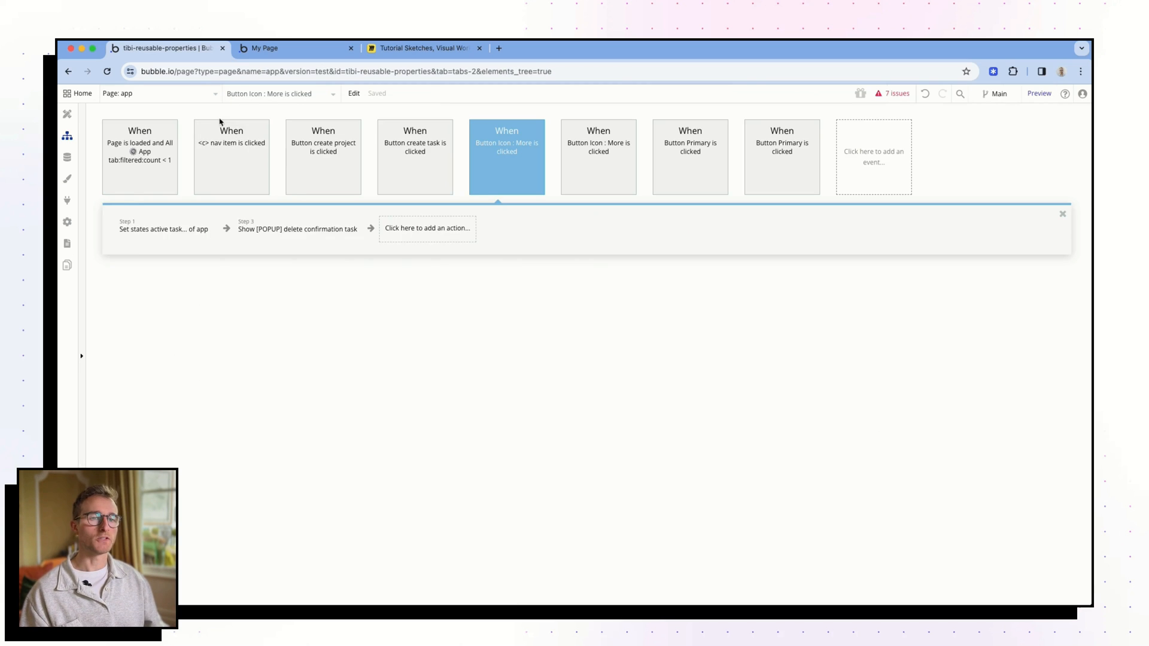
pyautogui.click(202, 99)
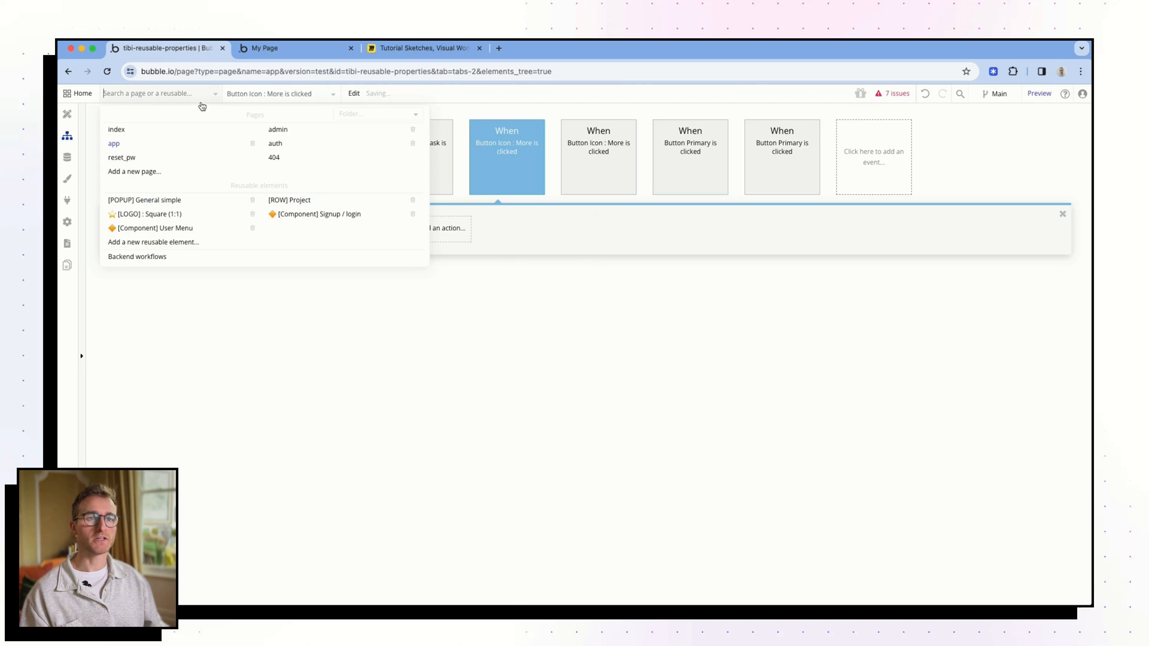
pyautogui.click(198, 202)
pyautogui.click(67, 114)
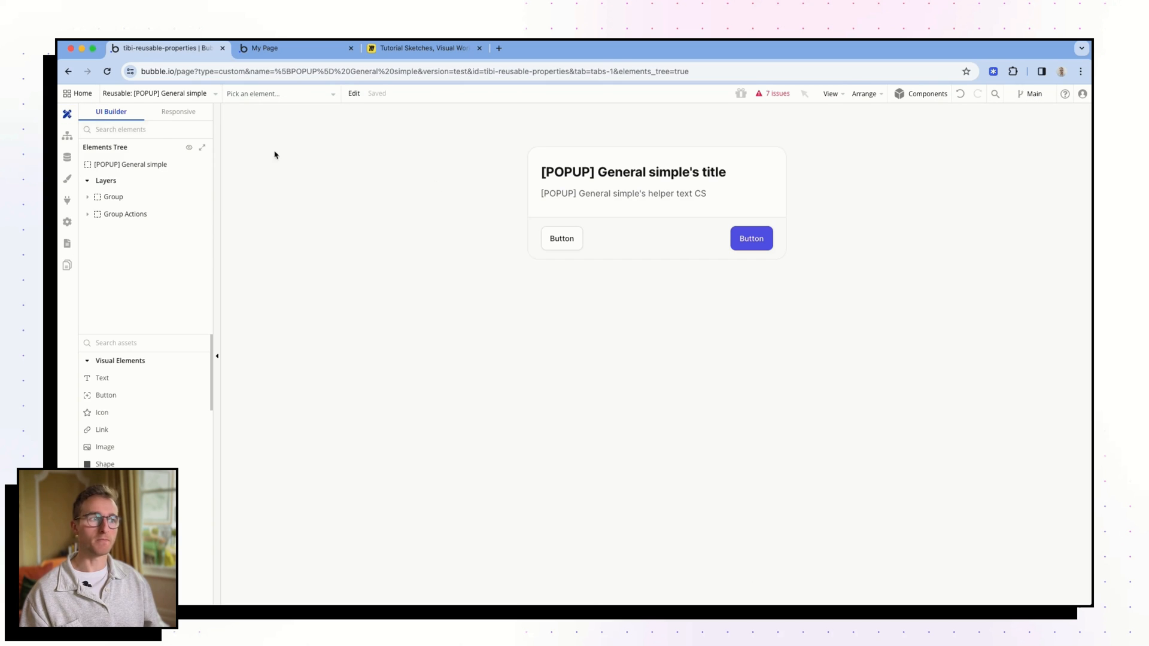
pyautogui.click(592, 194)
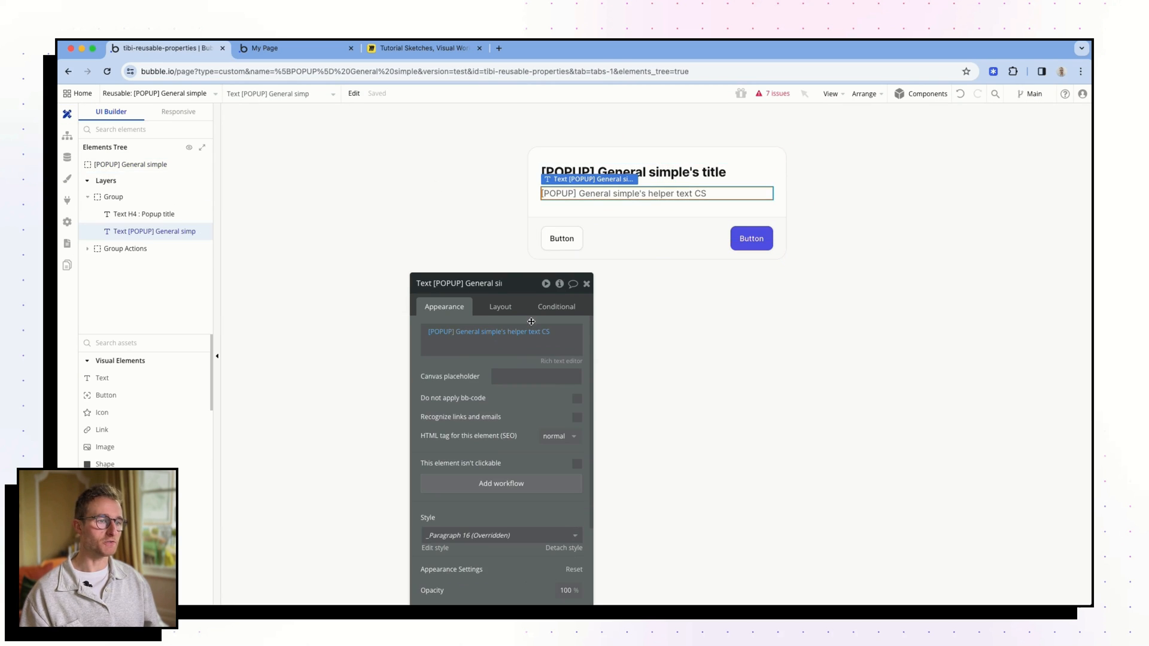
pyautogui.click(533, 333)
pyautogui.click(547, 393)
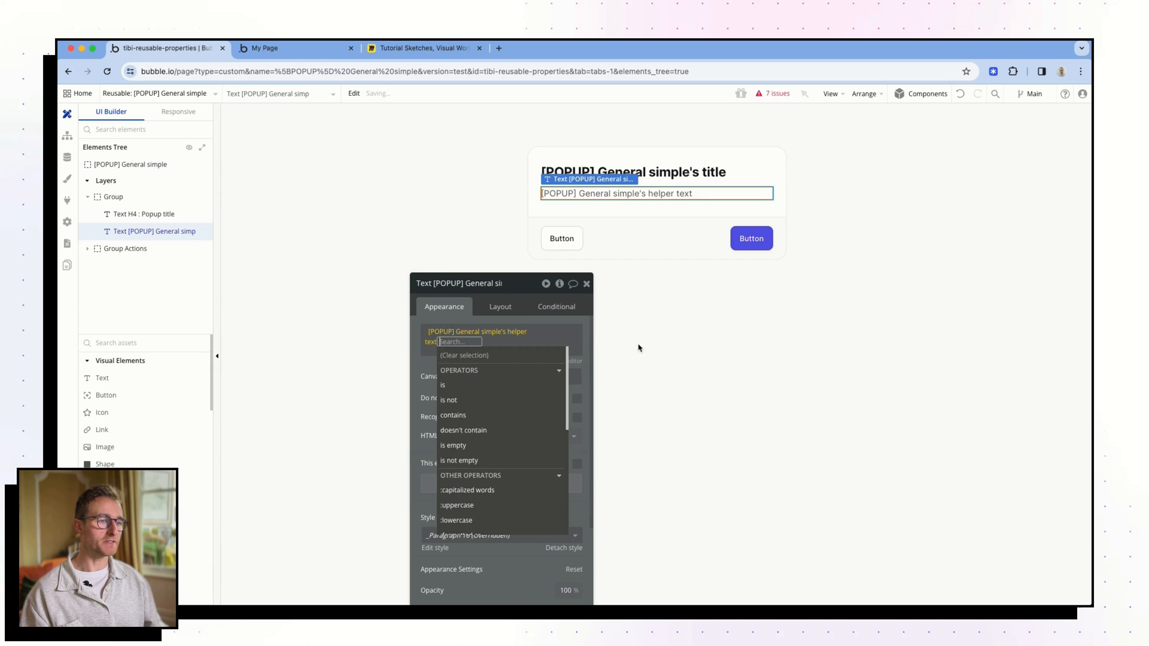
pyautogui.click(672, 309)
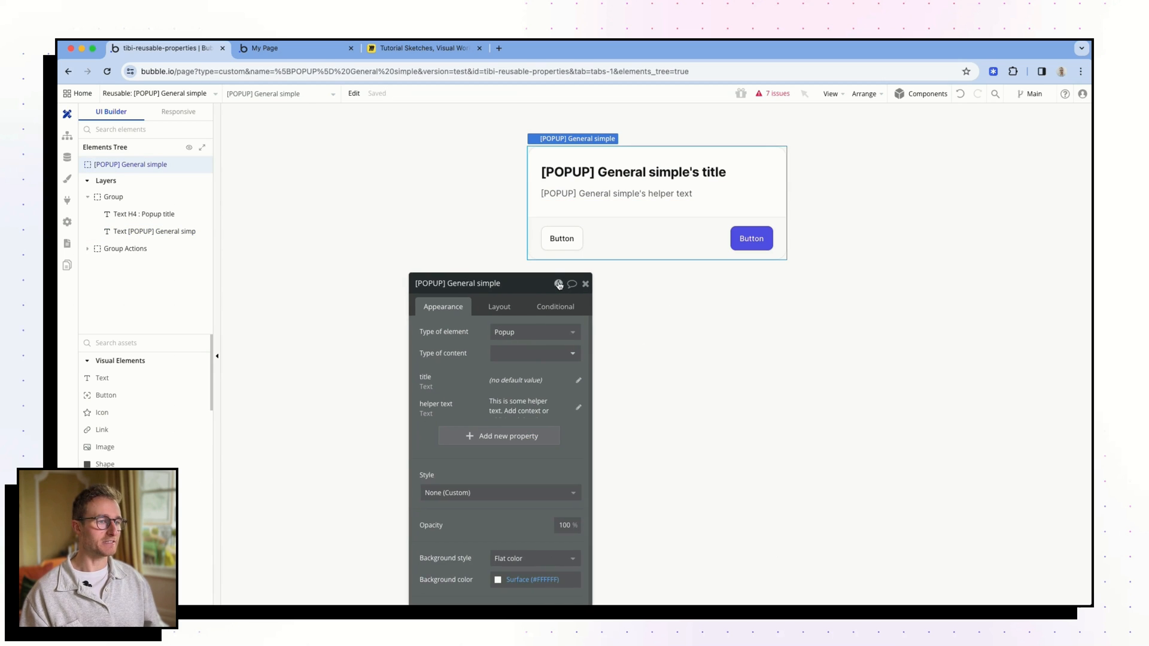
# Step: Delete the helper text custom state from the [POPUP] General simple reusable element
pyautogui.click(560, 286)
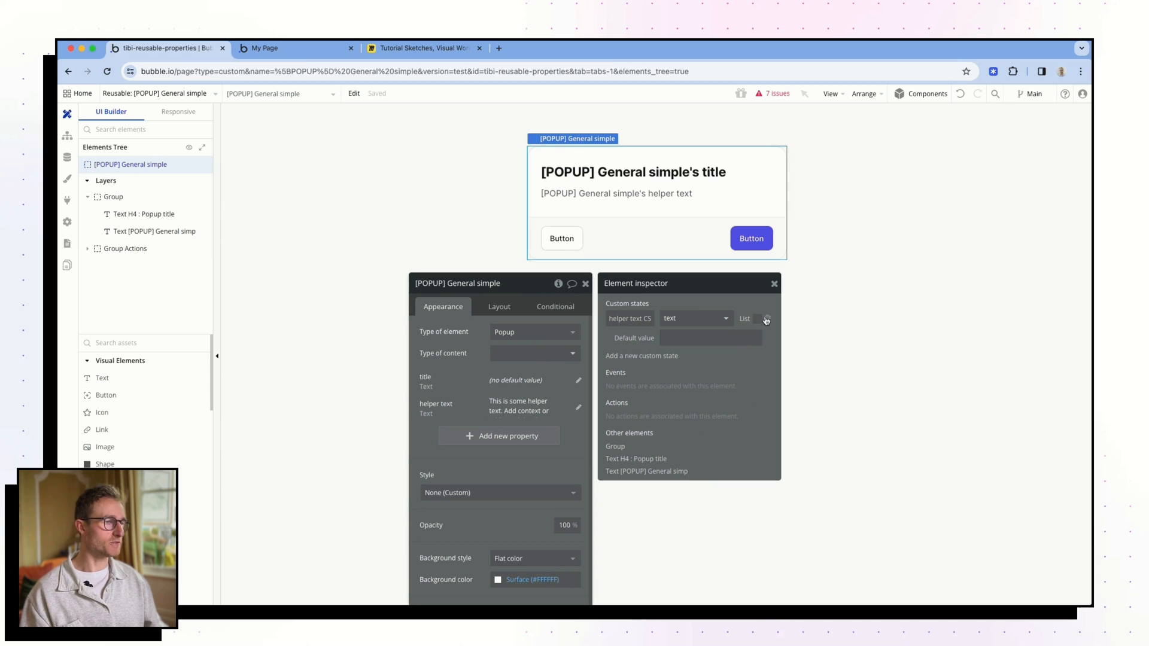
pyautogui.click(767, 320)
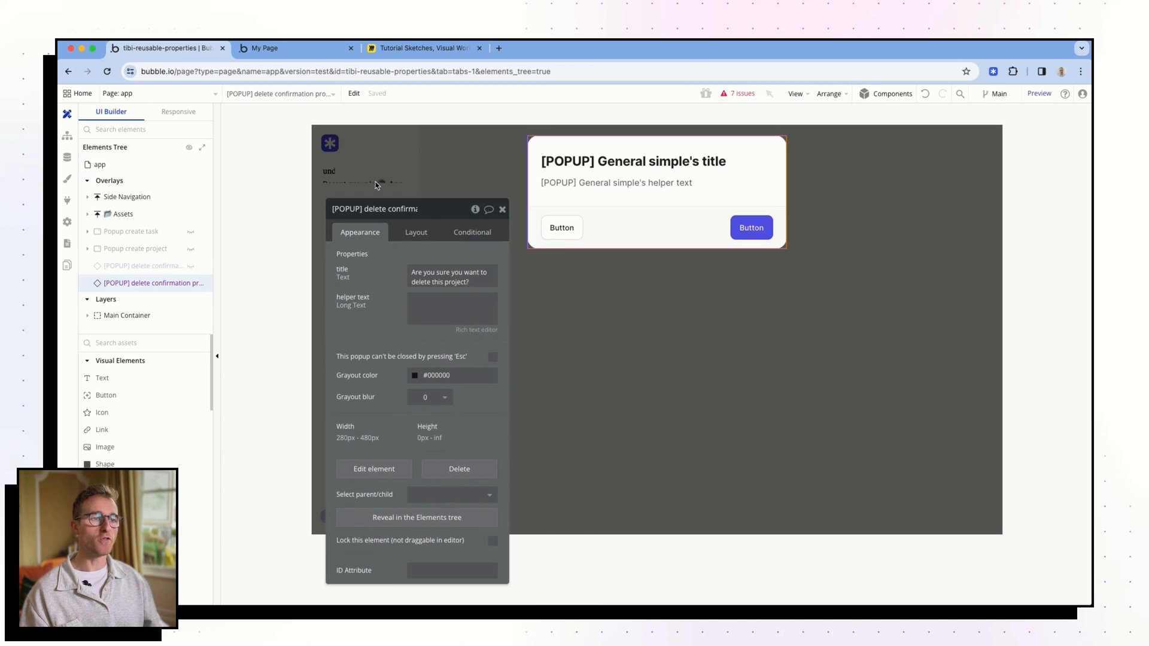
# Step: Set the project delete confirmation popup's helper text to "Are you sure you want to delete this project? This cannot be undone."
pyautogui.moveTo(392, 284); pyautogui.dragTo(342, 255)
pyautogui.click(403, 296)
pyautogui.write('Are you sure you want to delete this task? This cannot be undone.')
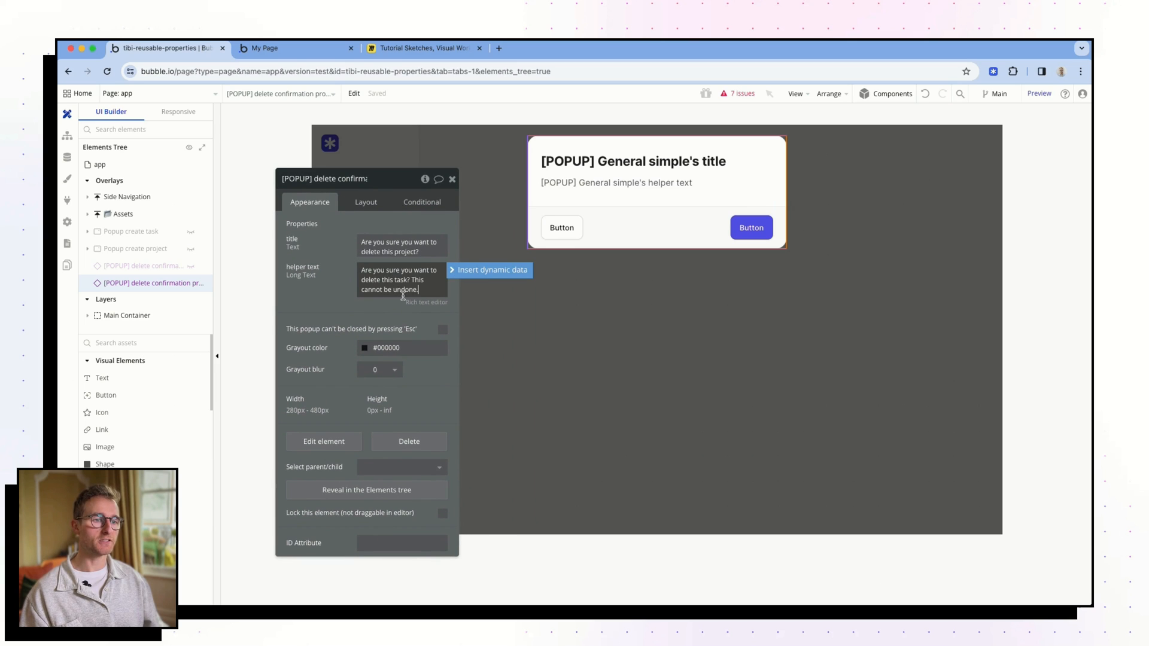
pyautogui.doubleClick(398, 280)
pyautogui.write('project')
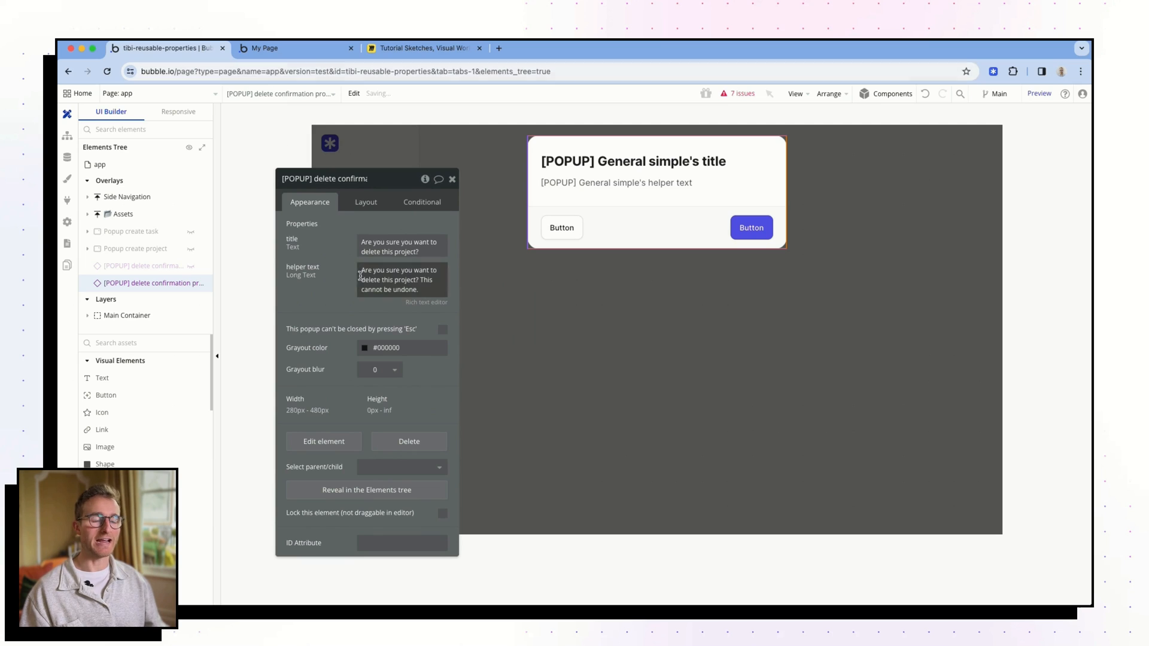
pyautogui.moveTo(418, 290); pyautogui.dragTo(361, 261)
pyautogui.click(411, 281)
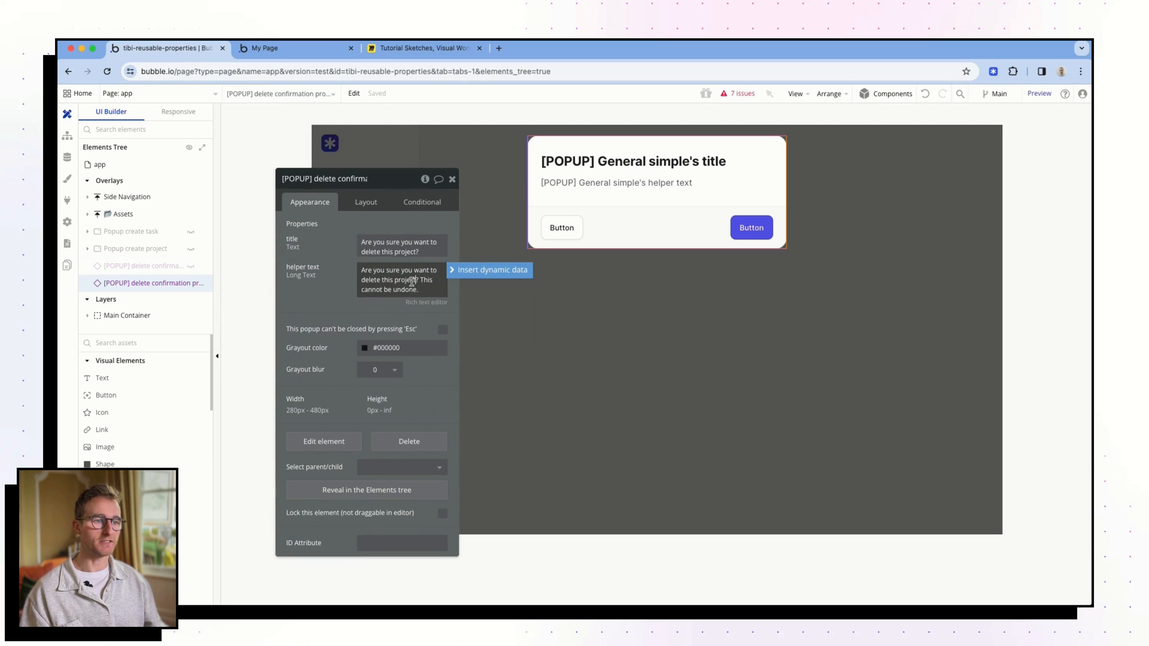
pyautogui.doubleClick(411, 280)
# Step: Show the task delete confirmation popup and review its helper text property
pyautogui.click(191, 266)
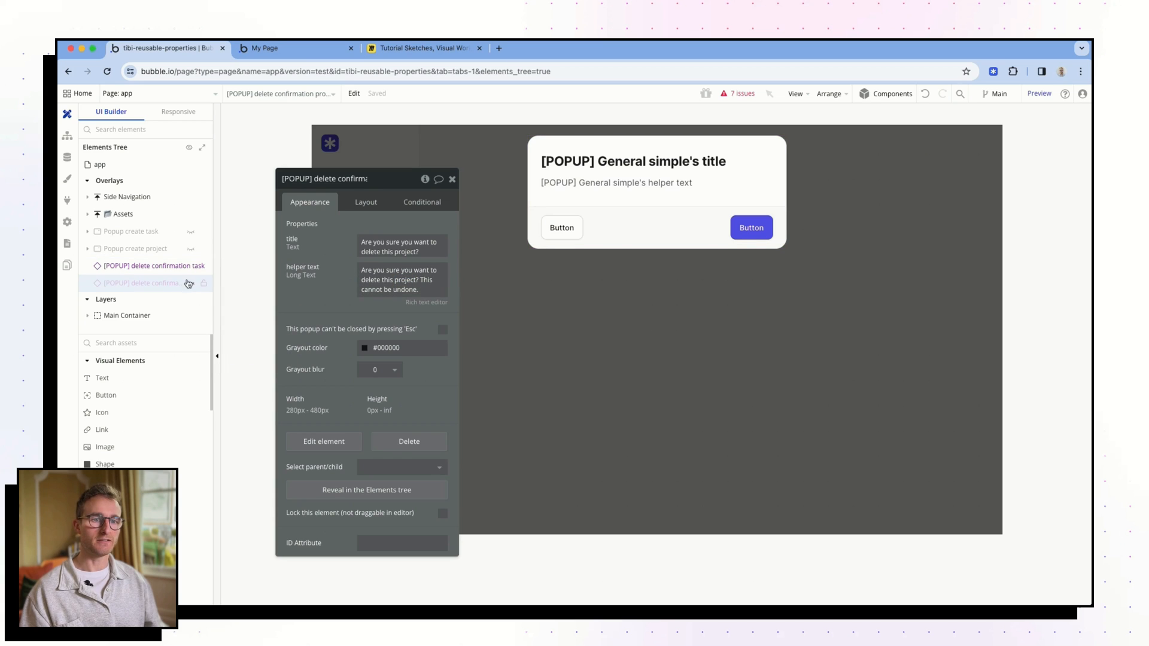
pyautogui.click(173, 269)
pyautogui.click(400, 294)
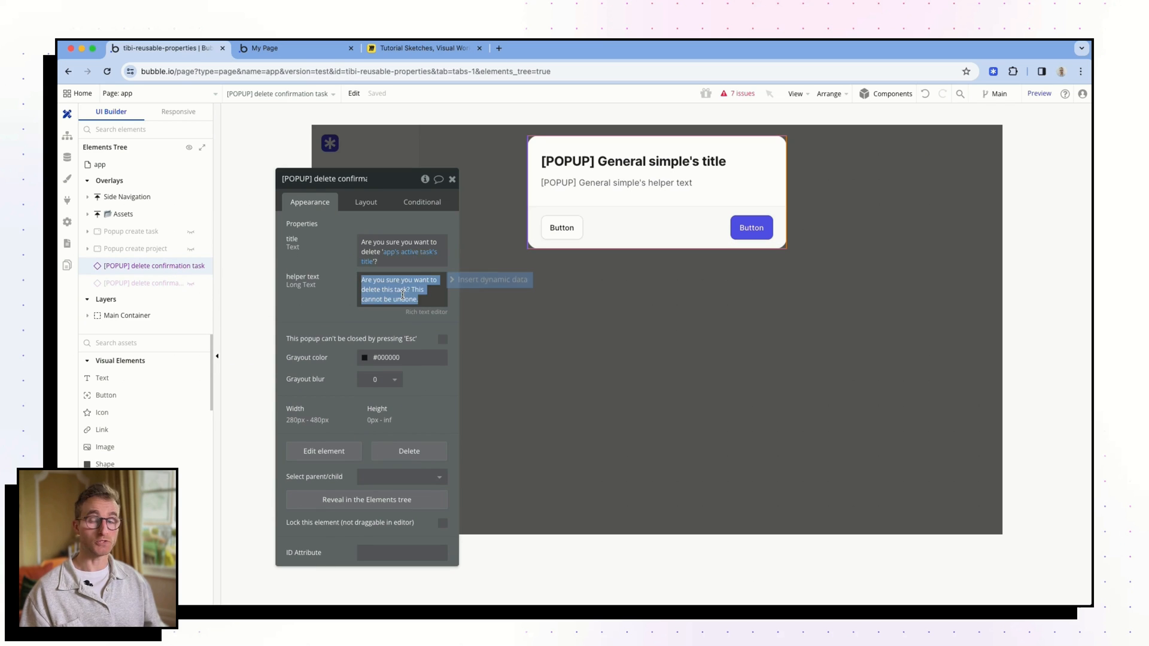
pyautogui.click(340, 300)
# Step: Reload the app preview and check the delete confirmation popups for the Hire new video editor task and the Bubble UI Kit V2 project
pyautogui.click(299, 51)
pyautogui.press('super+r')
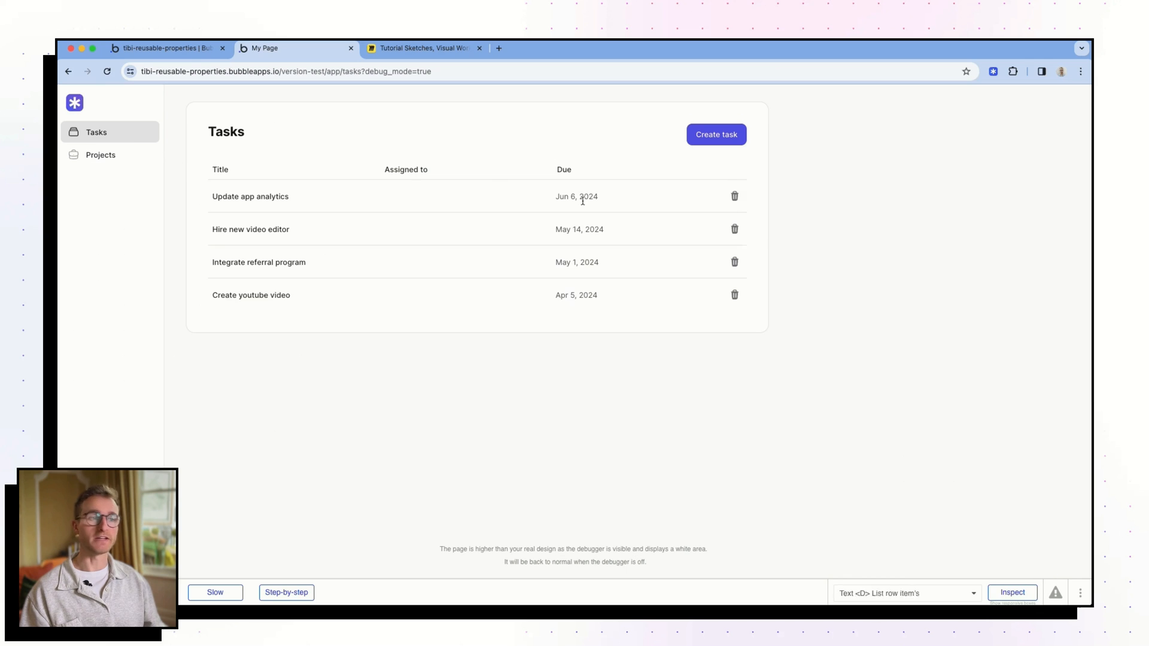
pyautogui.click(734, 229)
pyautogui.click(666, 259)
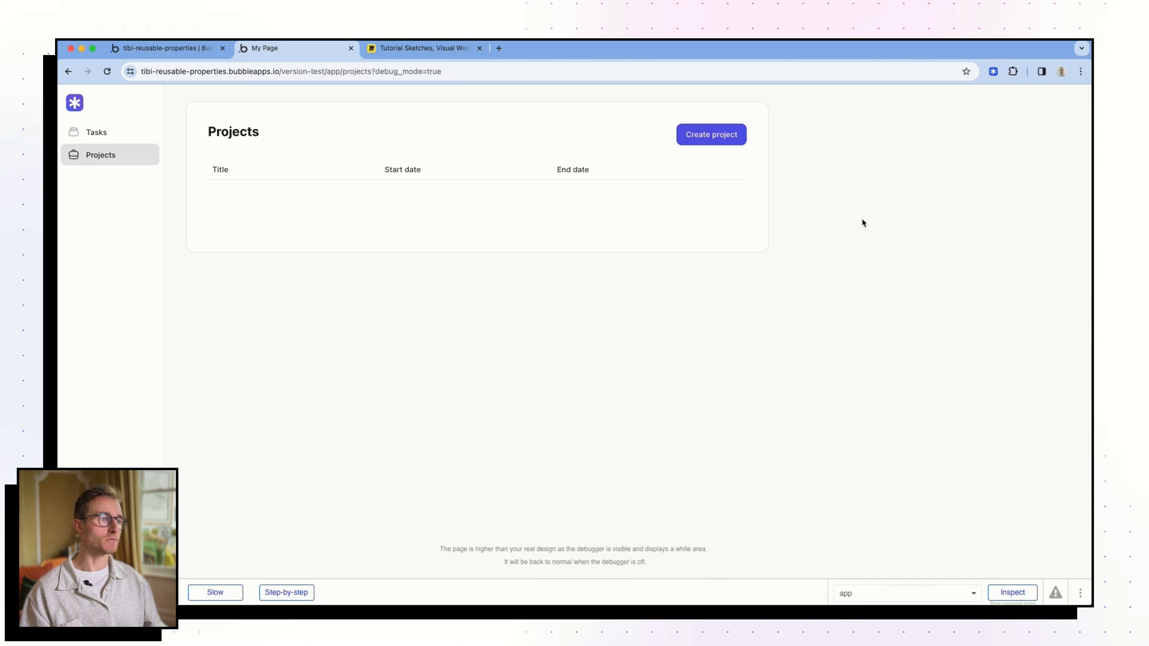
pyautogui.click(733, 229)
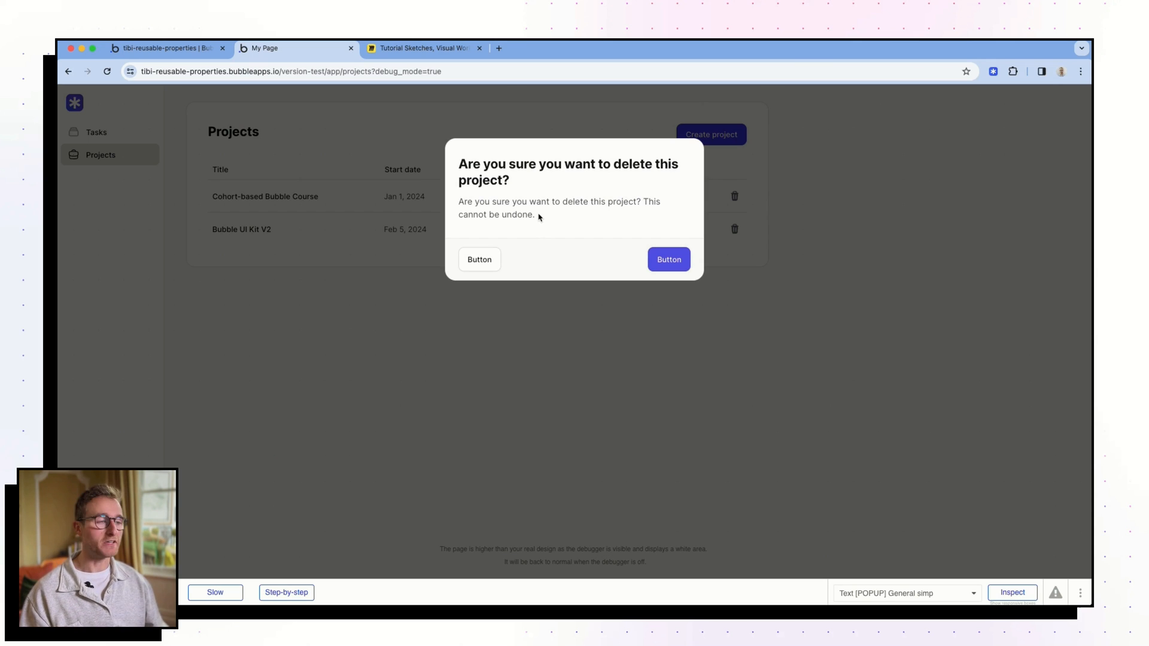
# Step: Return to the editor, open the [POPUP] General simple reusable element and inspect its helper text property settings
pyautogui.click(179, 52)
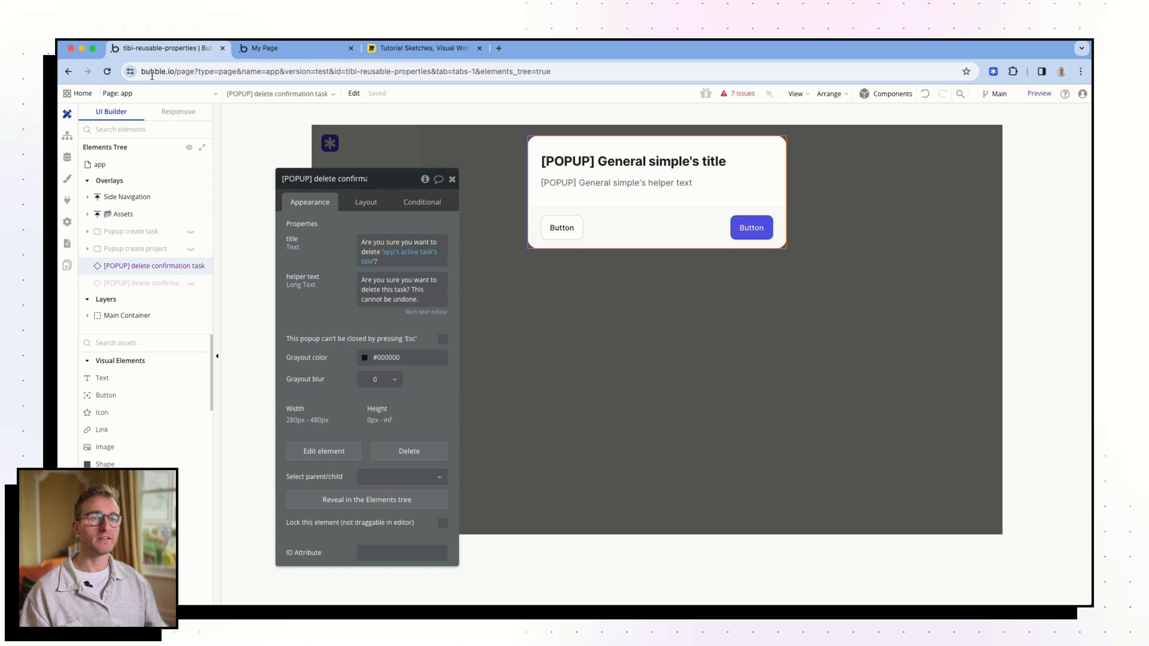
pyautogui.click(145, 91)
pyautogui.click(145, 205)
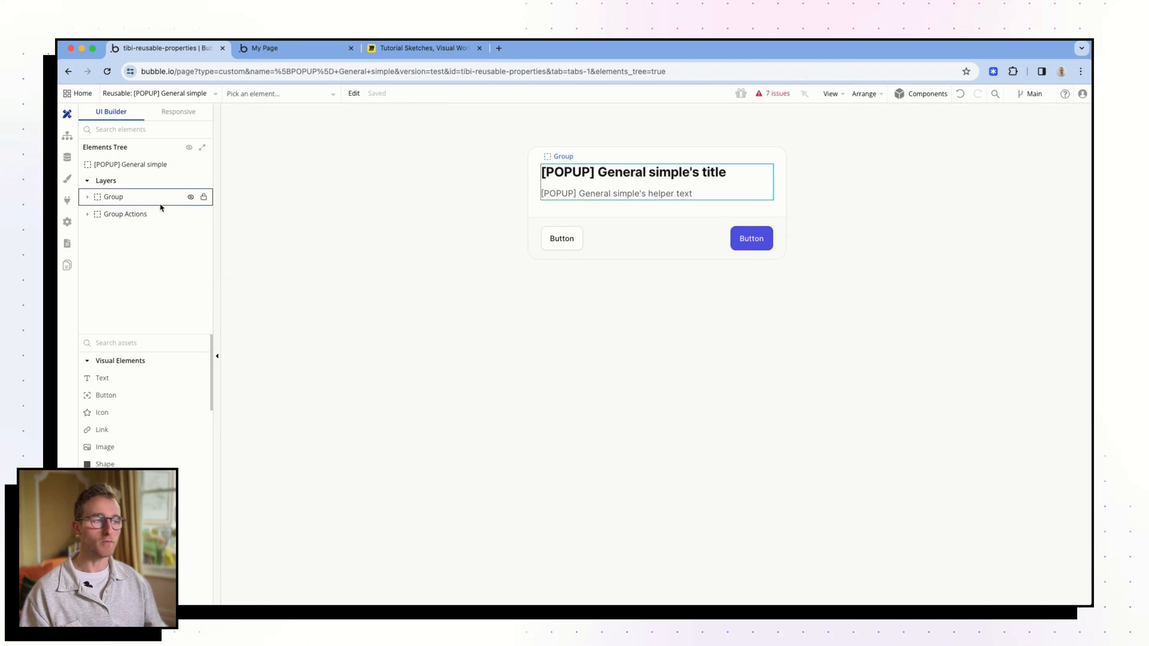
pyautogui.doubleClick(387, 192)
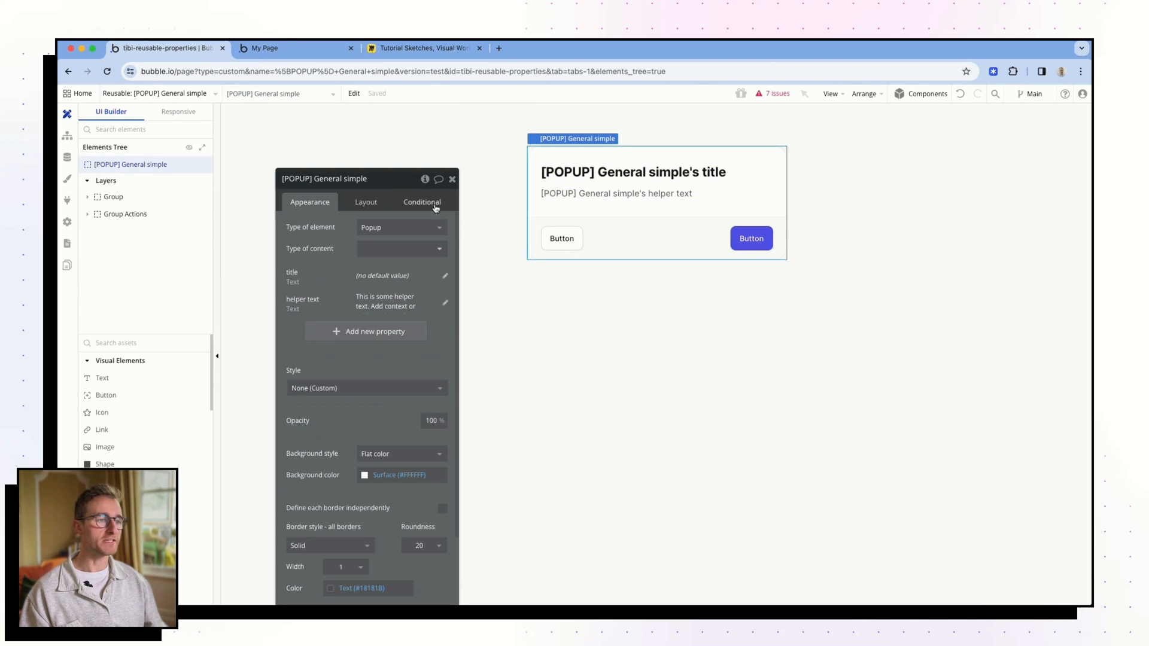
pyautogui.click(445, 302)
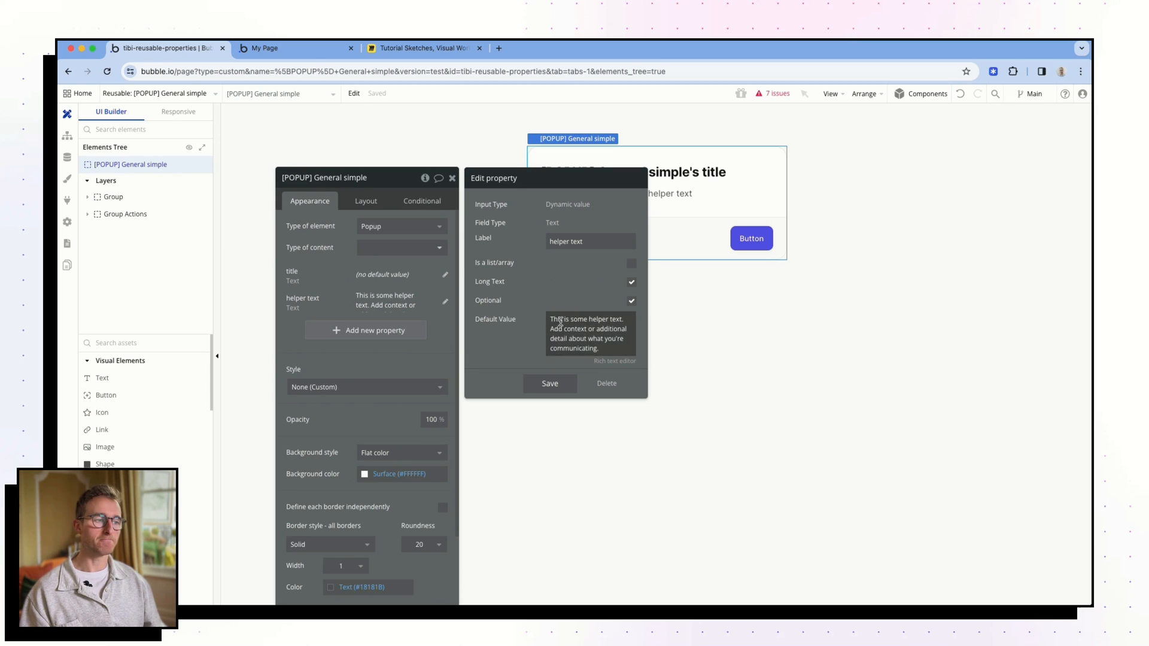
# Step: Clear the helper text of the project delete confirmation popup on the app page
pyautogui.click(207, 97)
pyautogui.click(131, 145)
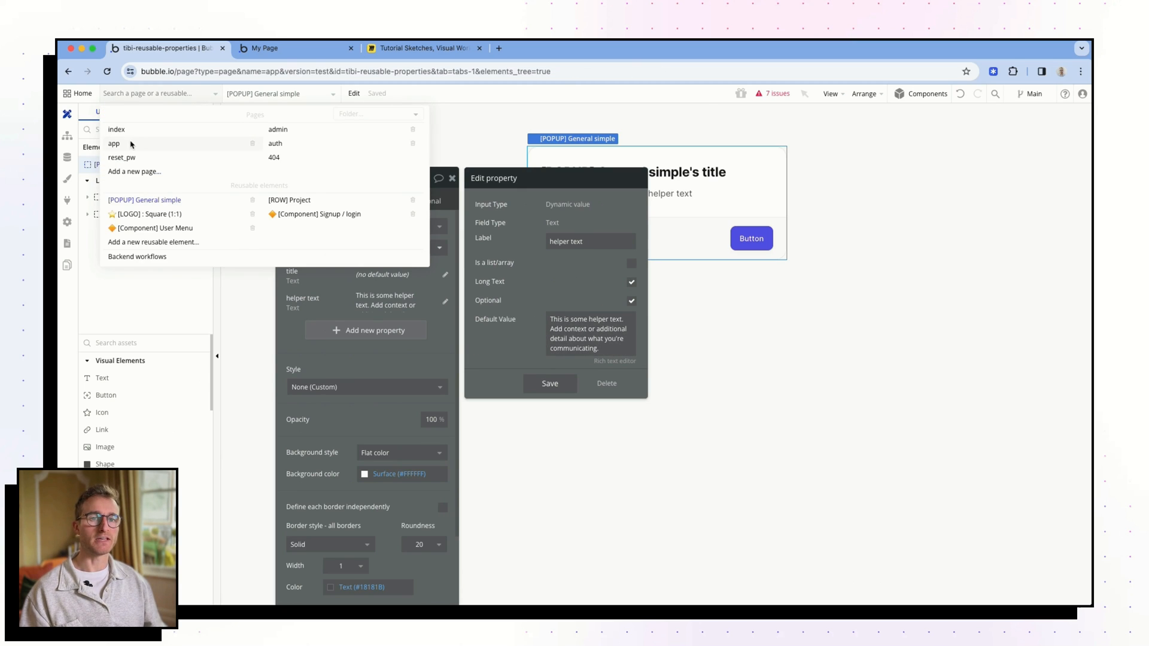
pyautogui.click(180, 284)
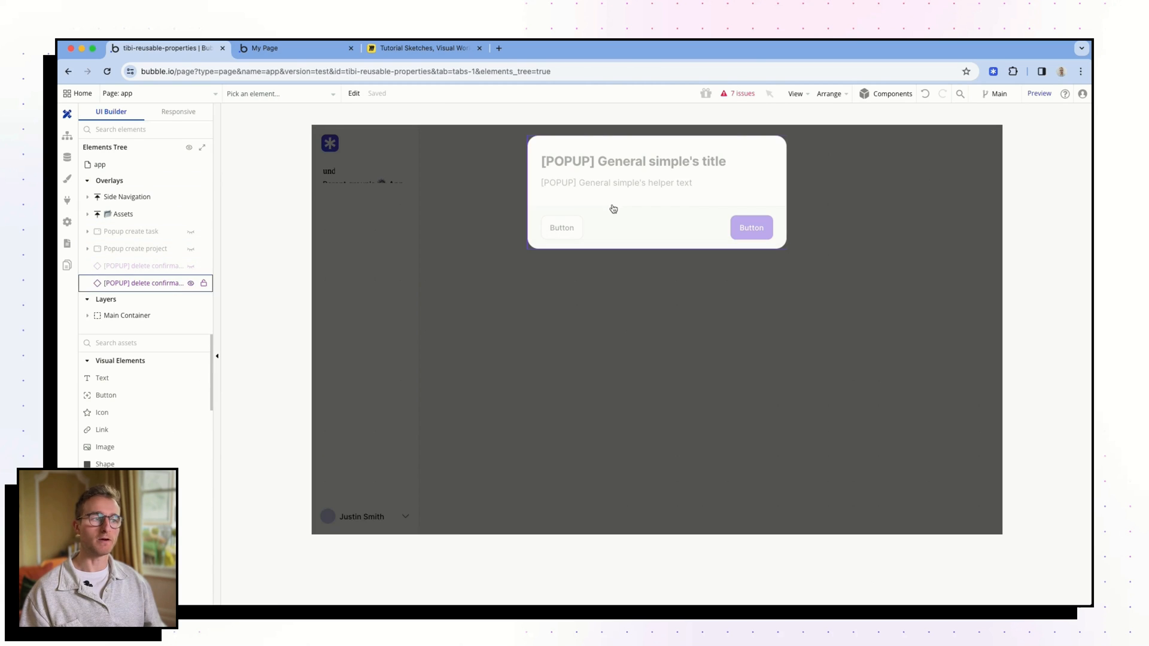
pyautogui.tripleClick(429, 275)
pyautogui.press('BackSpace')
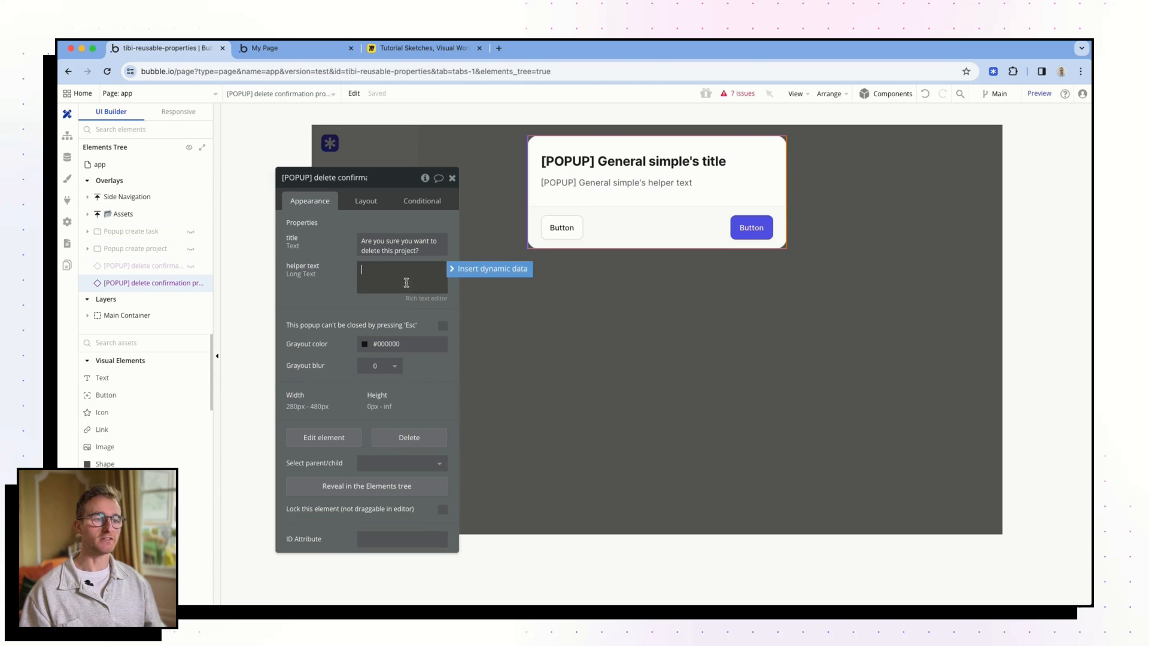
pyautogui.click(349, 282)
# Step: Check the project delete confirmation popup without helper text in the app preview
pyautogui.click(303, 50)
pyautogui.click(364, 99)
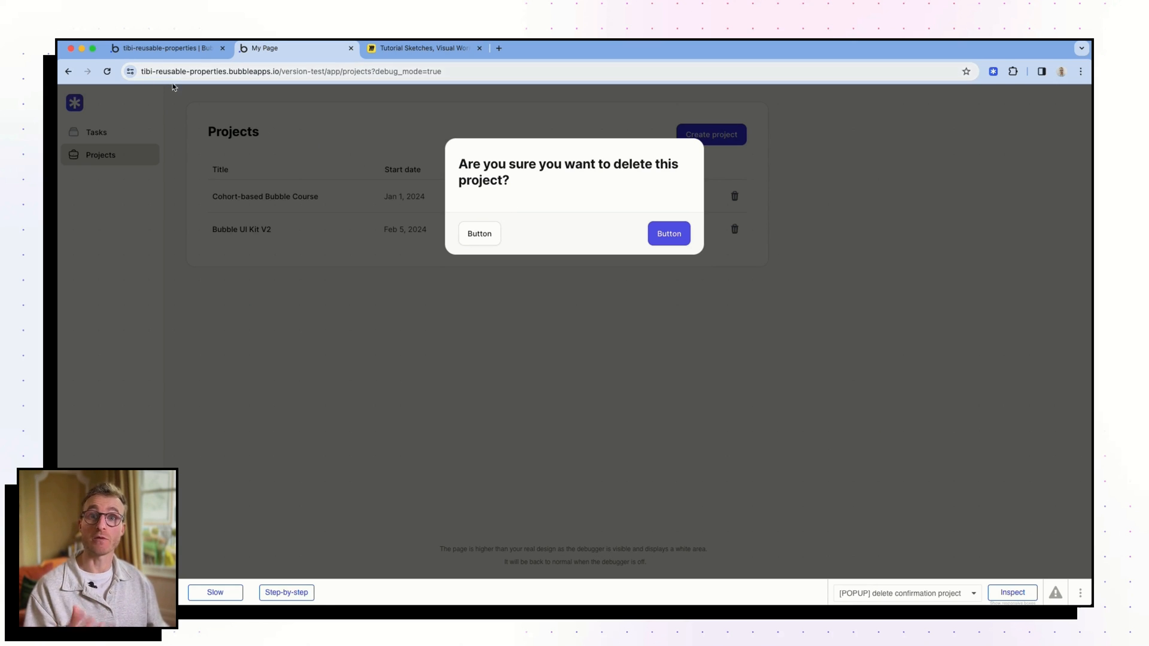
# Step: Make the helper text element in [POPUP] General simple not visible on page load and collapse it when hidden
pyautogui.click(179, 57)
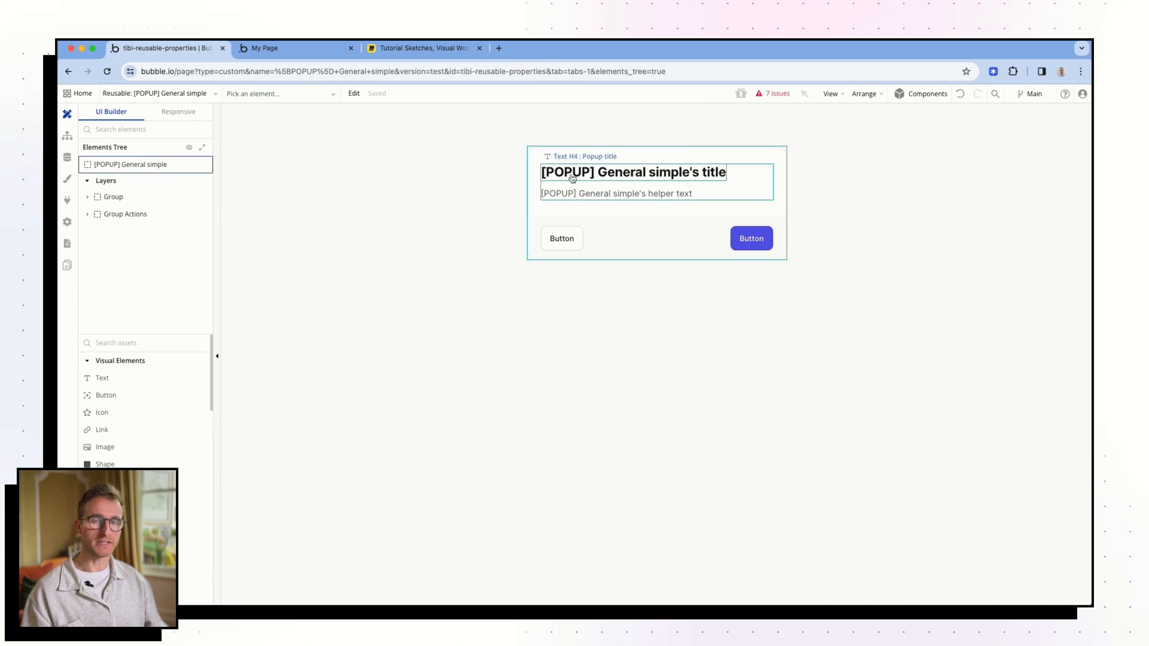
pyautogui.doubleClick(656, 193)
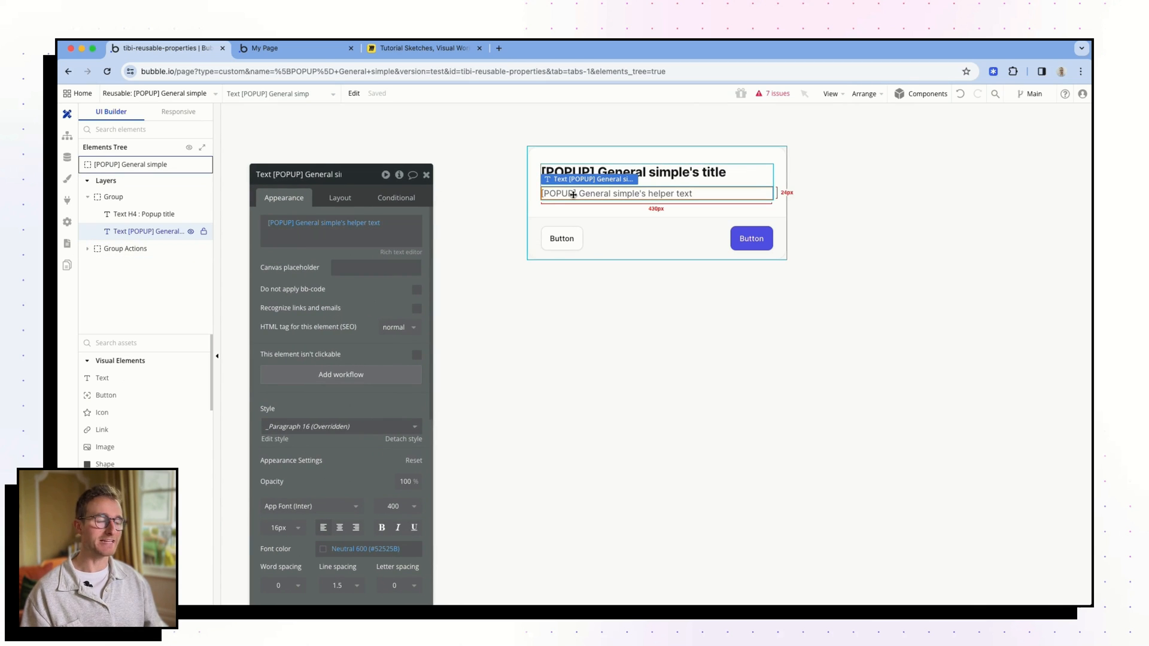
pyautogui.click(345, 199)
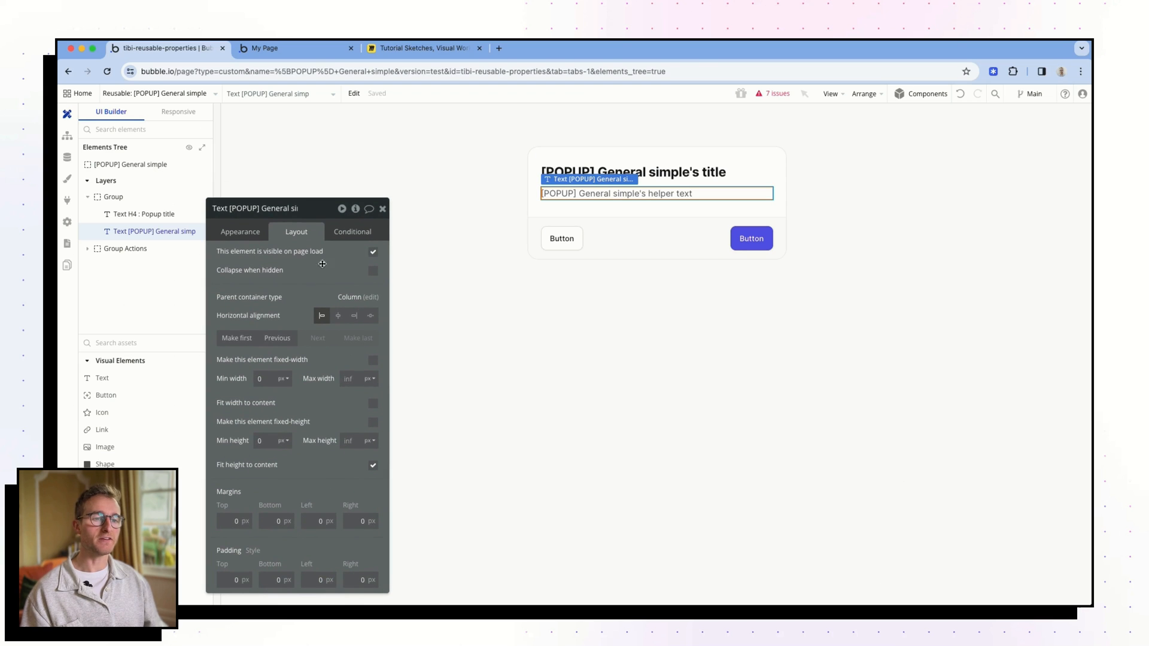
pyautogui.click(373, 253)
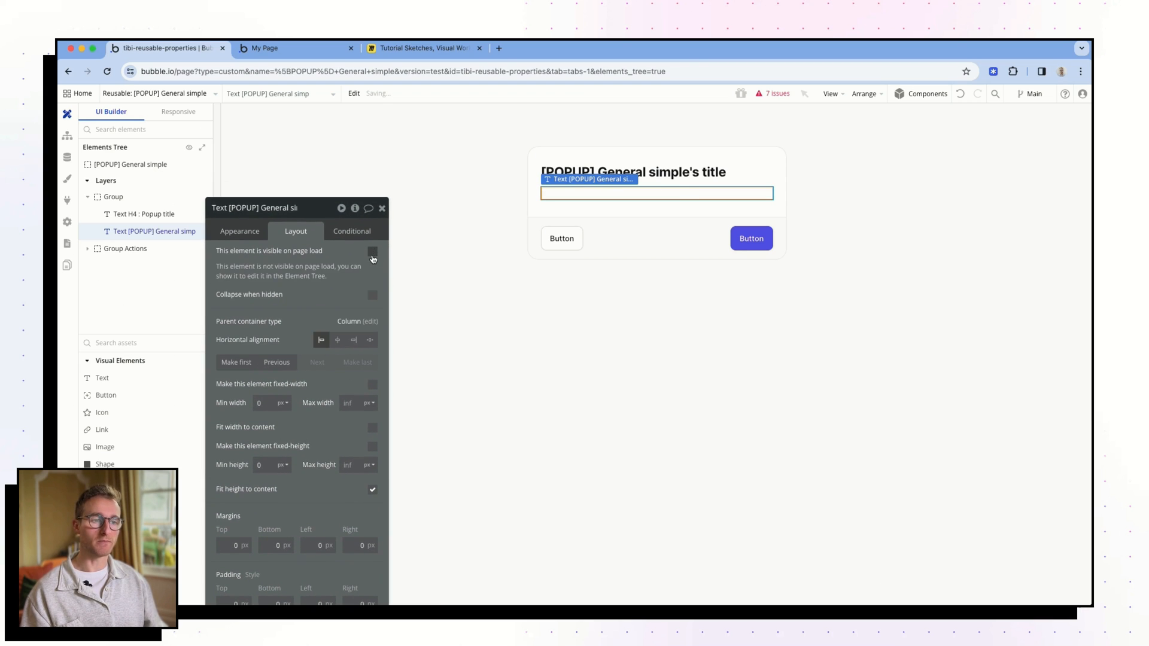
pyautogui.click(372, 297)
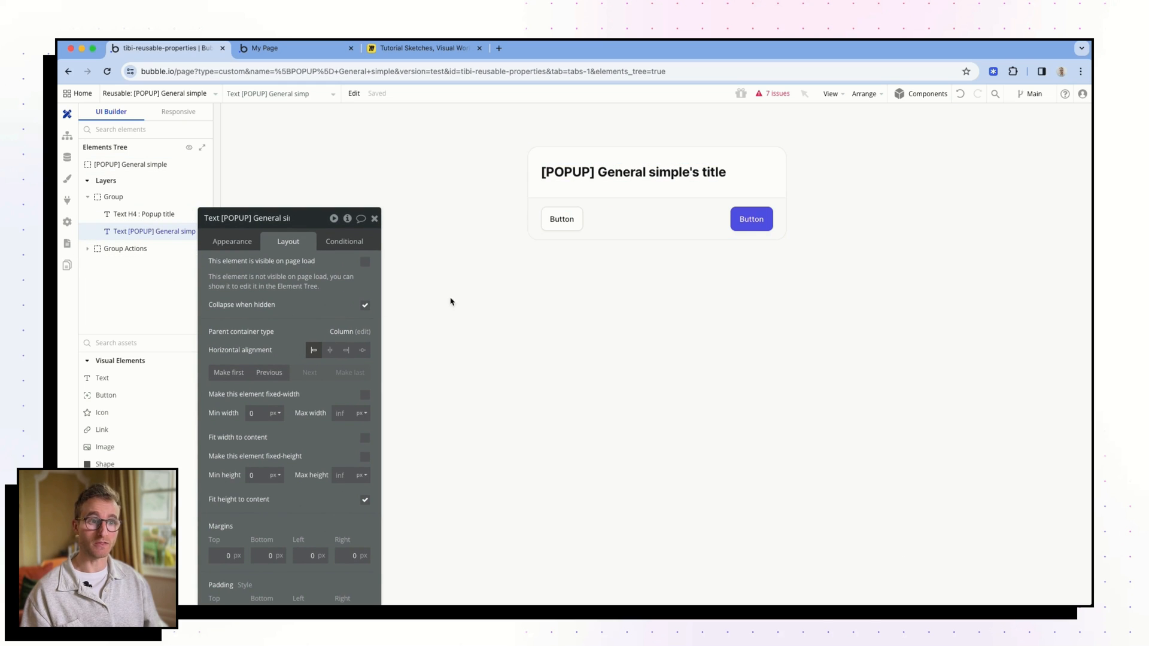
# Step: Add a condition making the helper text element visible when [POPUP] General simple's helper text is not empty
pyautogui.moveTo(236, 471); pyautogui.dragTo(241, 421)
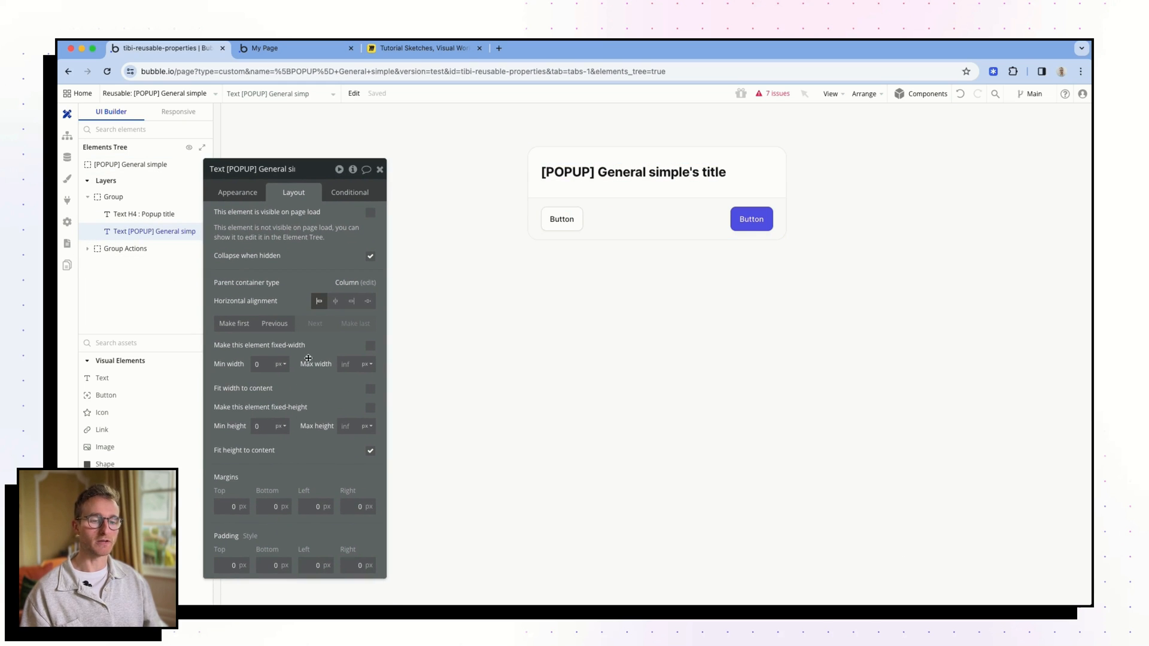
pyautogui.moveTo(304, 403); pyautogui.dragTo(317, 422)
pyautogui.moveTo(302, 357); pyautogui.dragTo(288, 403)
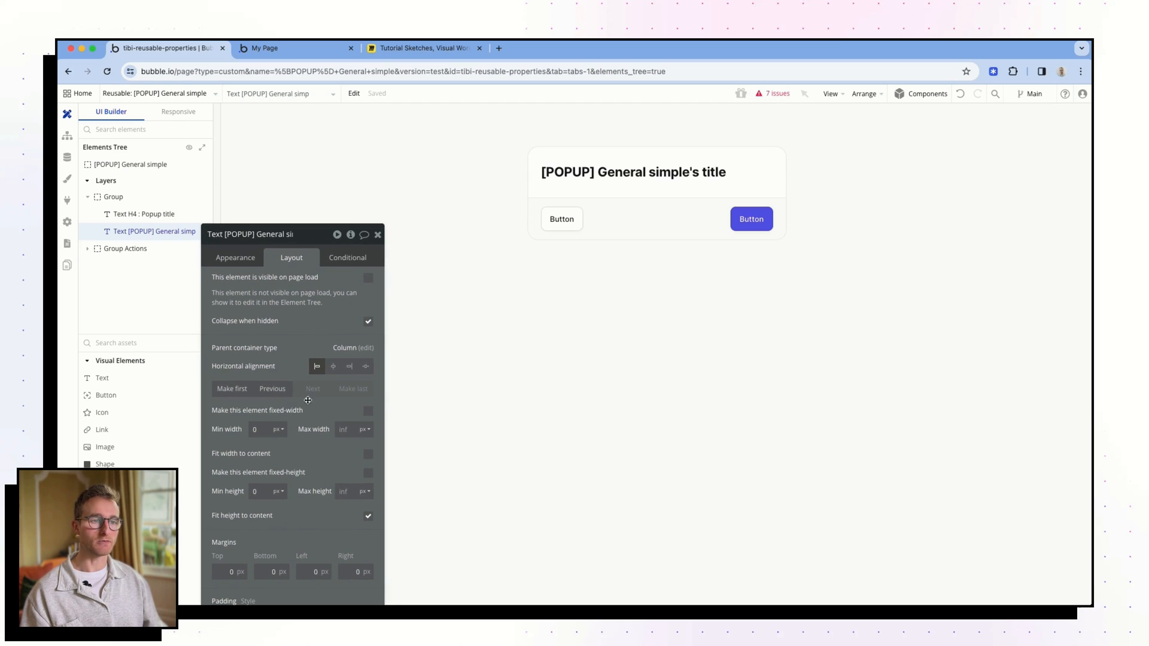
pyautogui.click(347, 259)
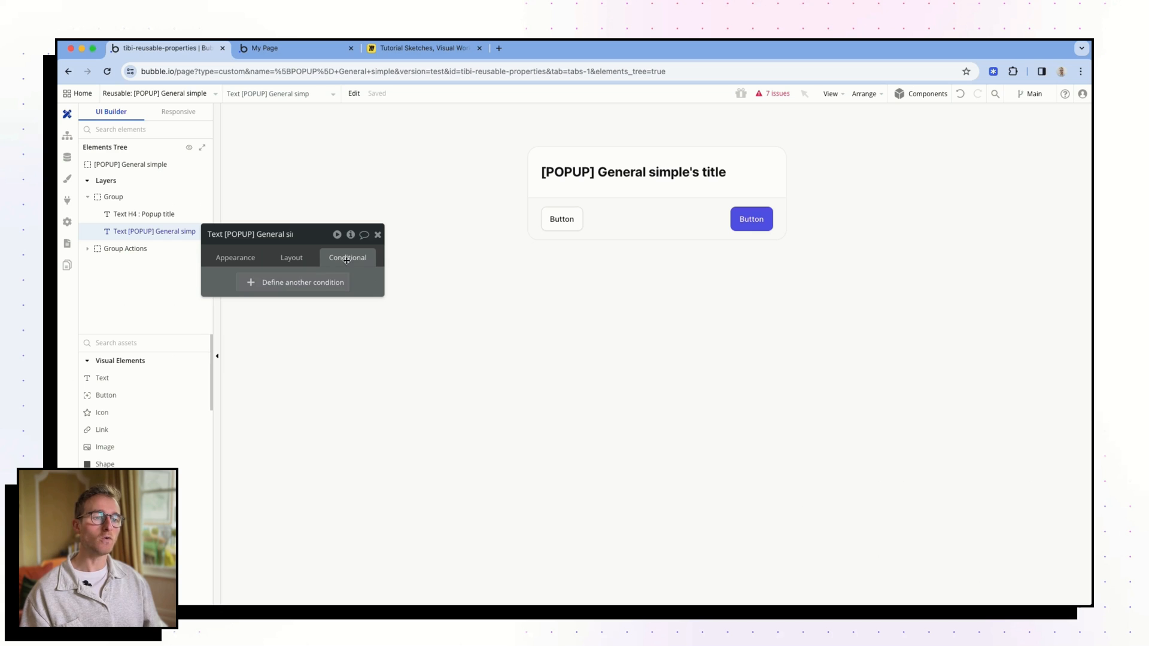
pyautogui.click(265, 282)
pyautogui.click(251, 287)
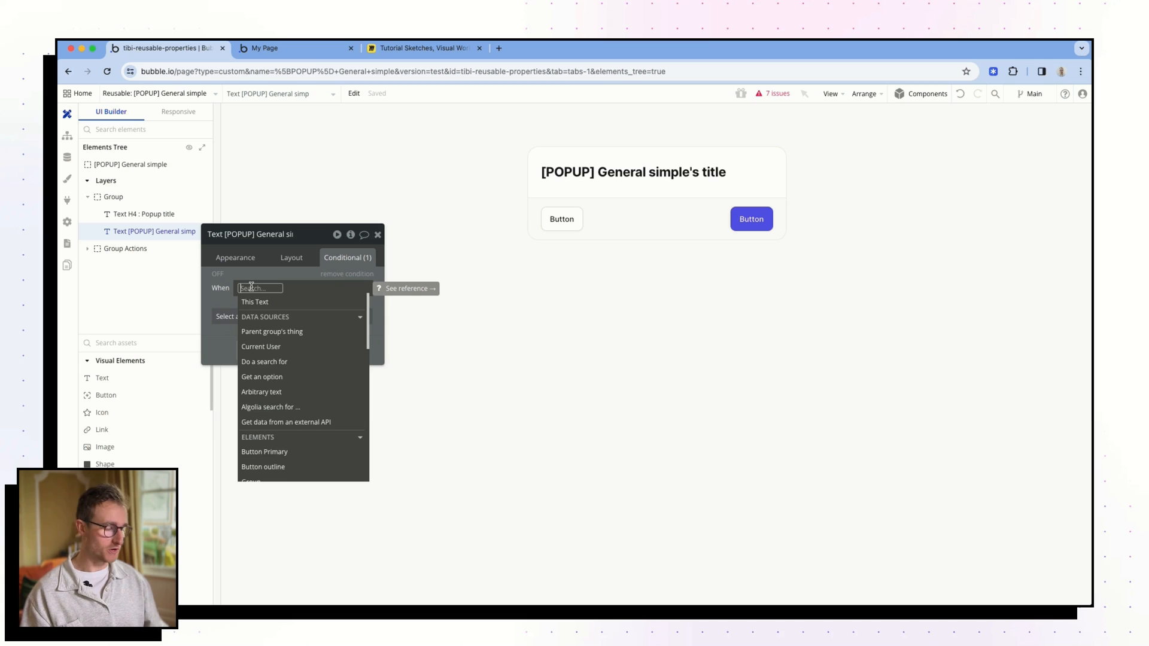
pyautogui.write('pop')
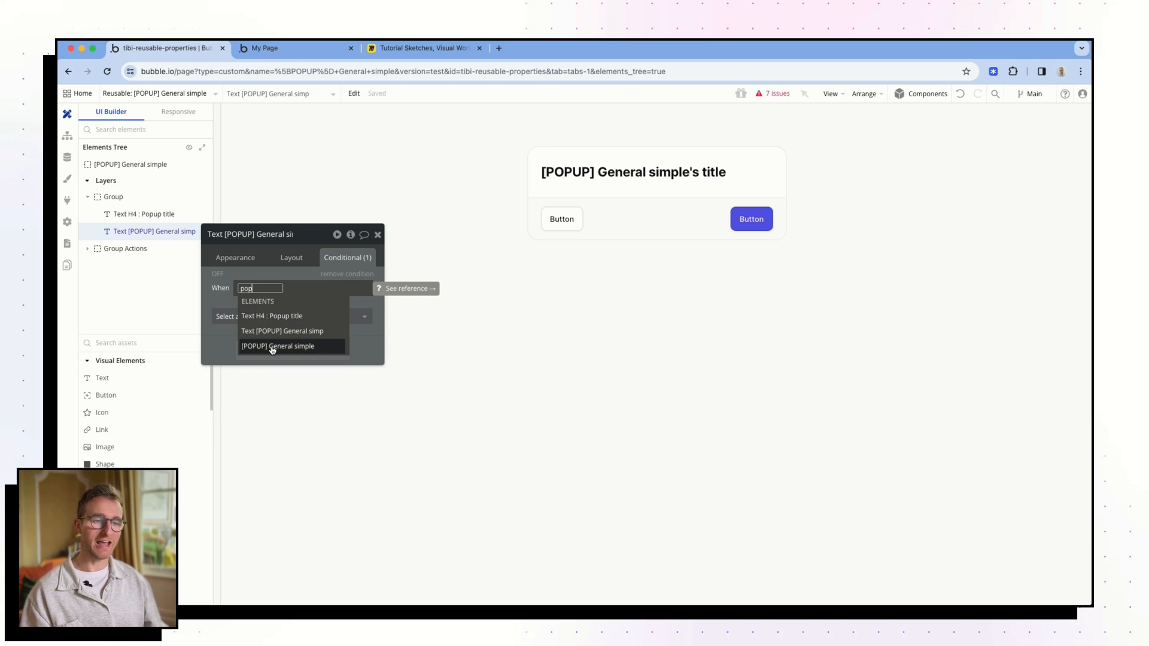
pyautogui.click(272, 347)
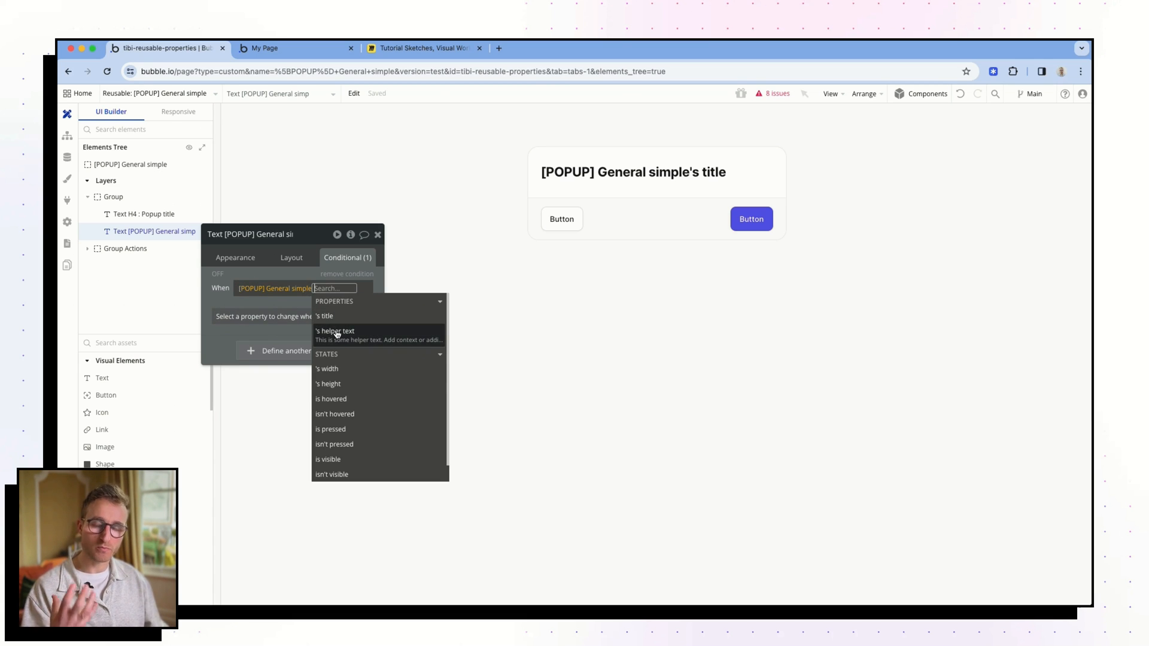
pyautogui.click(375, 339)
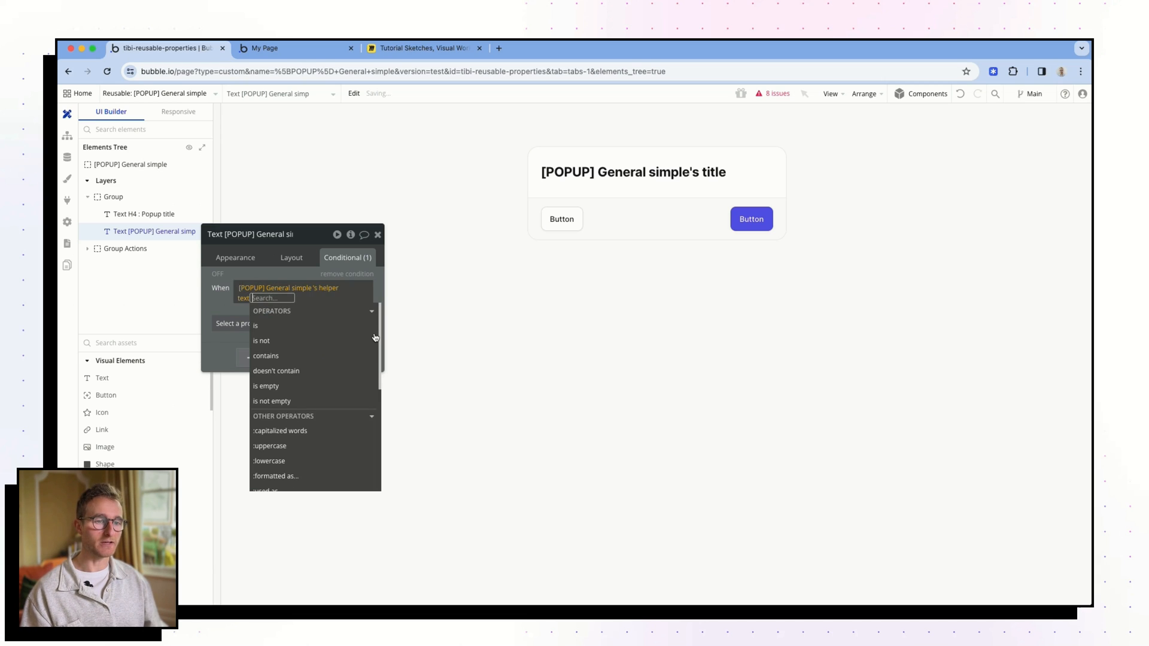
pyautogui.click(305, 400)
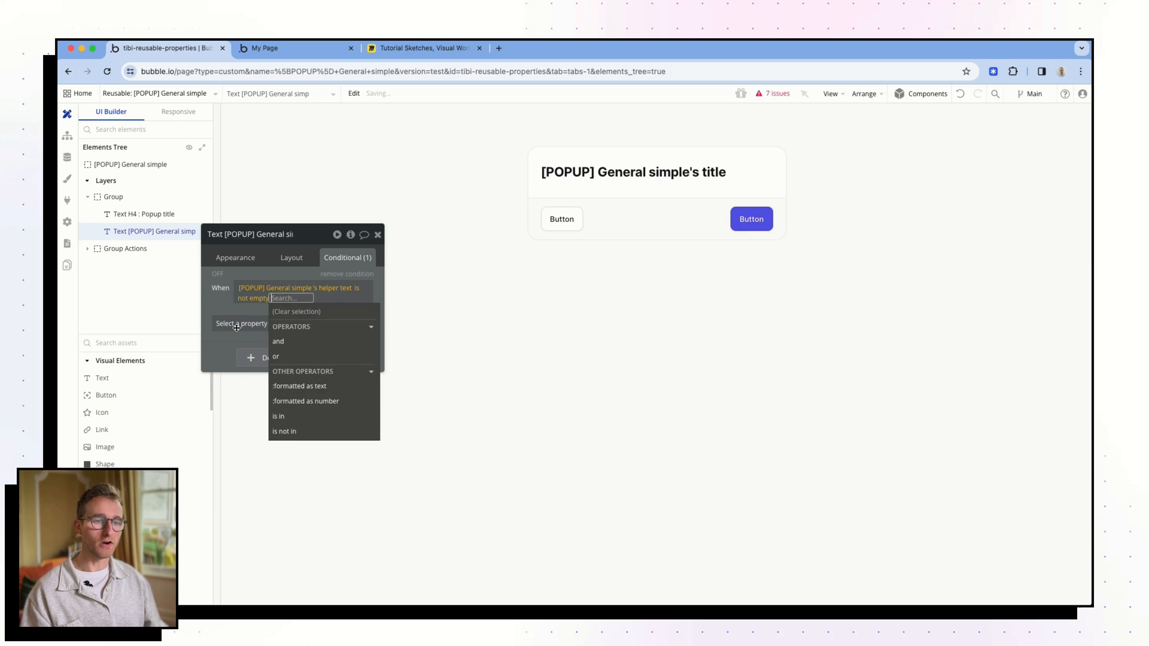
pyautogui.click(237, 324)
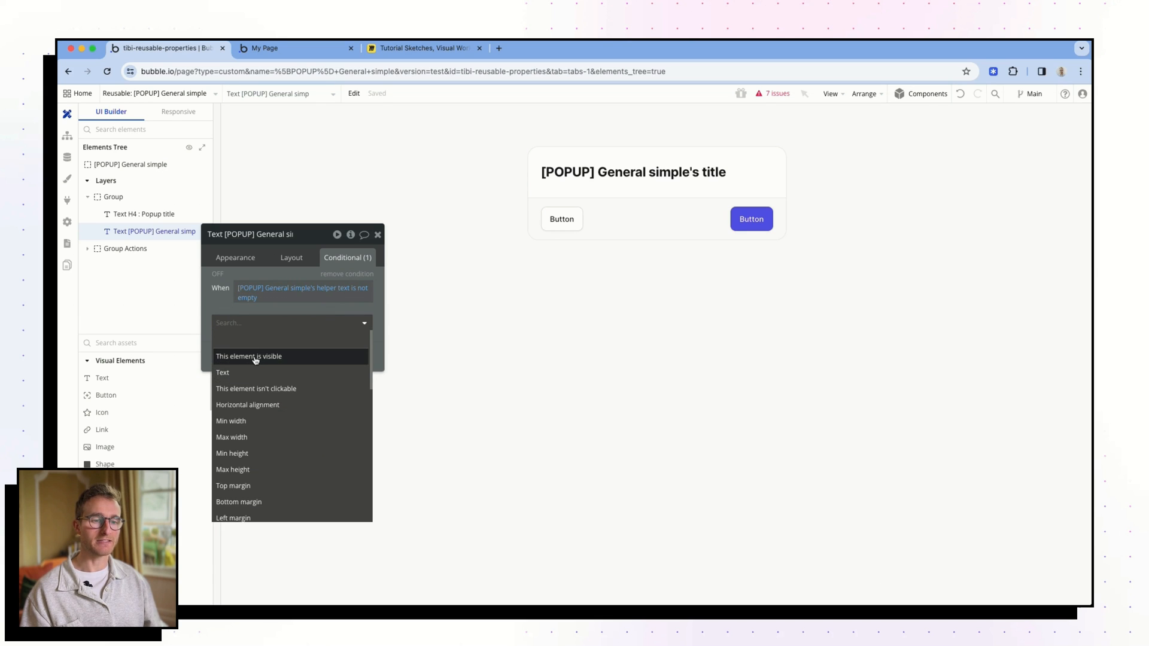
pyautogui.click(254, 357)
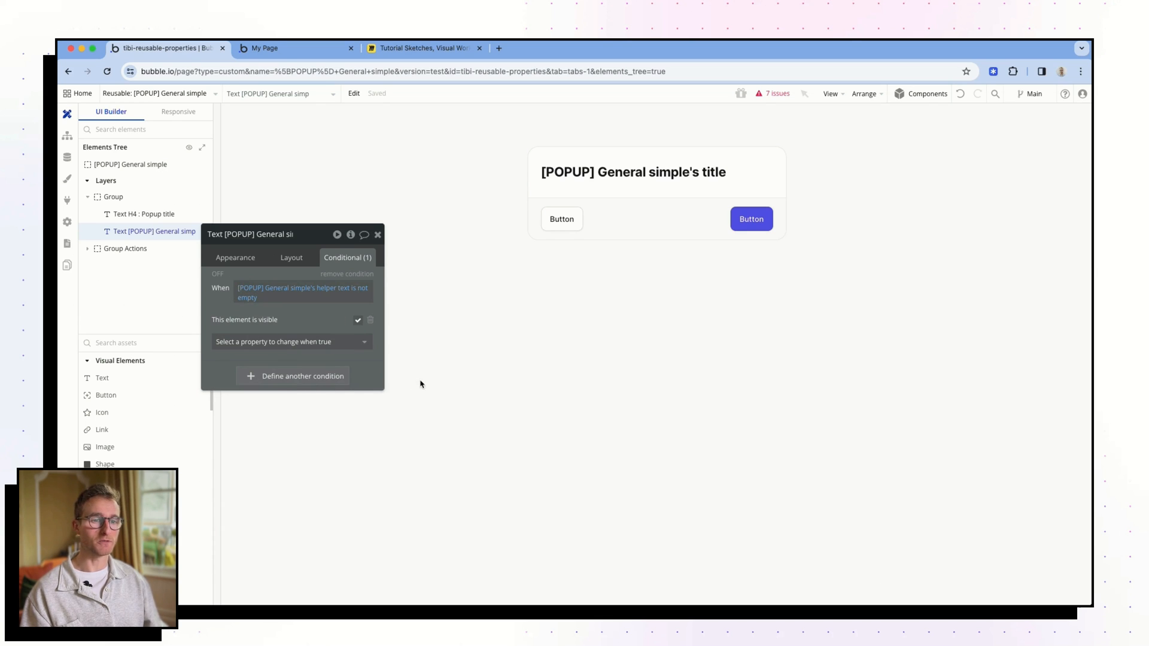
# Step: Check the Cohort-based Bubble Course project's delete confirmation popup in the app preview and dismiss it
pyautogui.hotkey('ctrl', 'Tab')
pyautogui.click(734, 196)
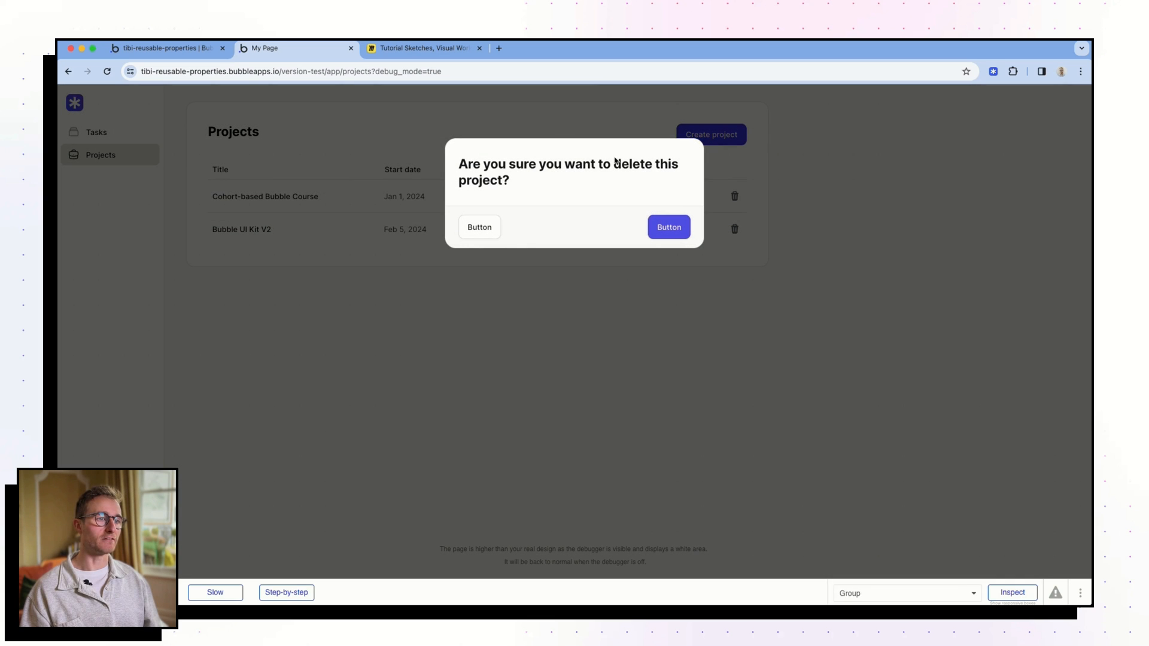
pyautogui.click(497, 284)
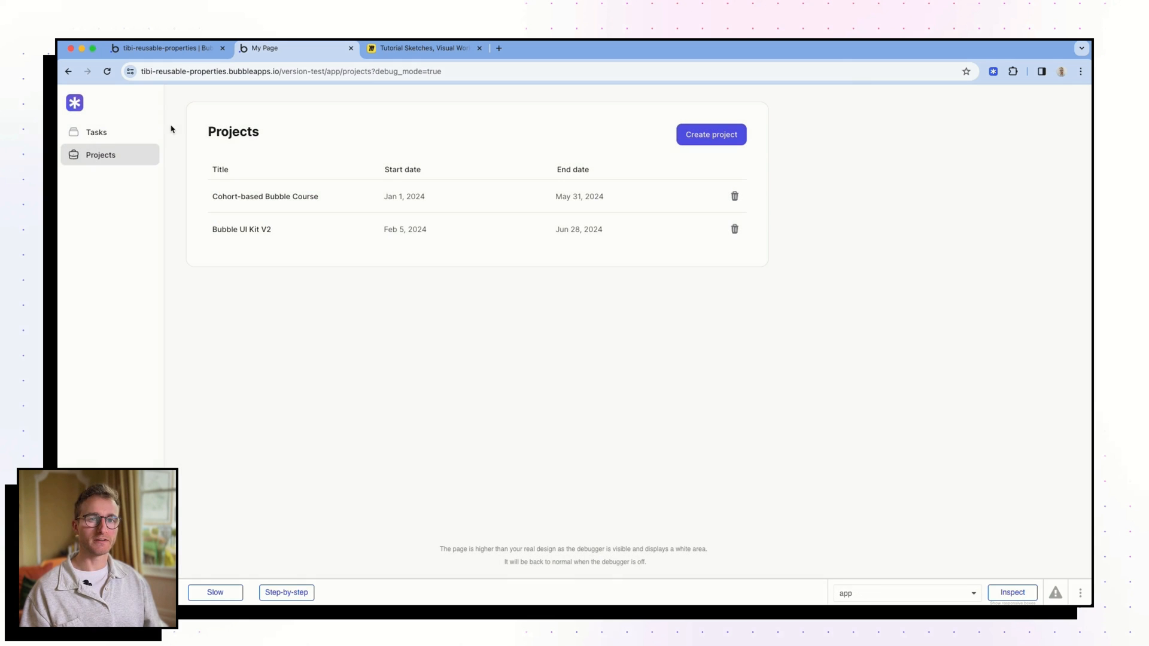
# Step: Check the delete confirmation popup for the 'Update app analytics' task in the app preview, highlighting its title
pyautogui.click(95, 134)
pyautogui.click(734, 196)
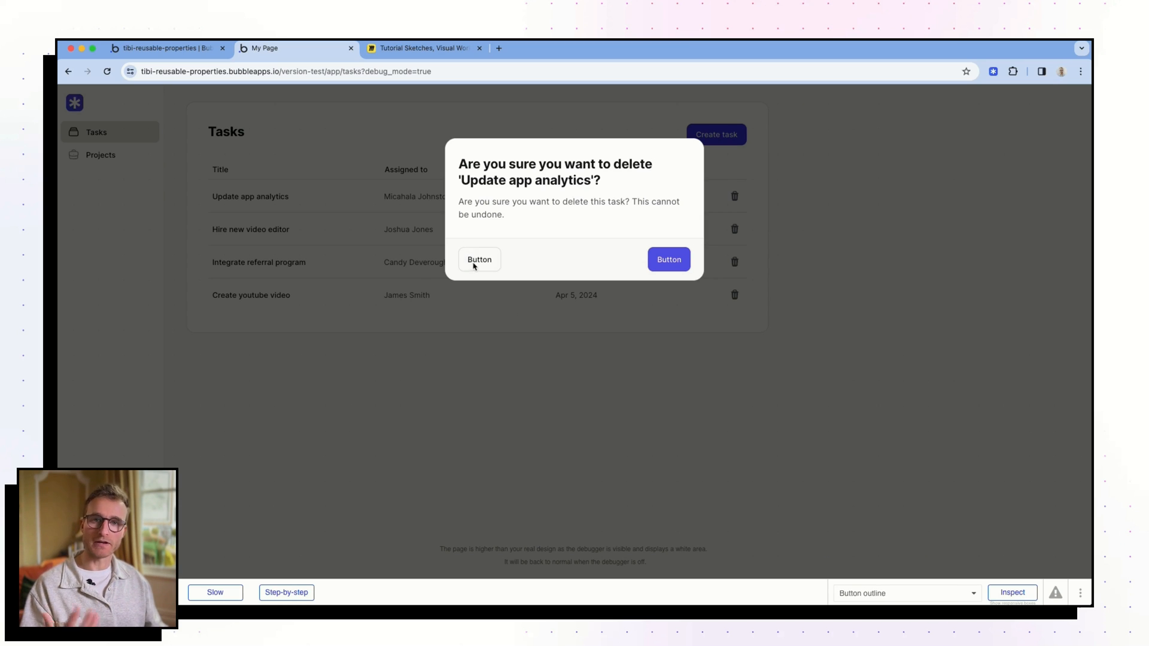
pyautogui.moveTo(600, 179); pyautogui.dragTo(463, 164)
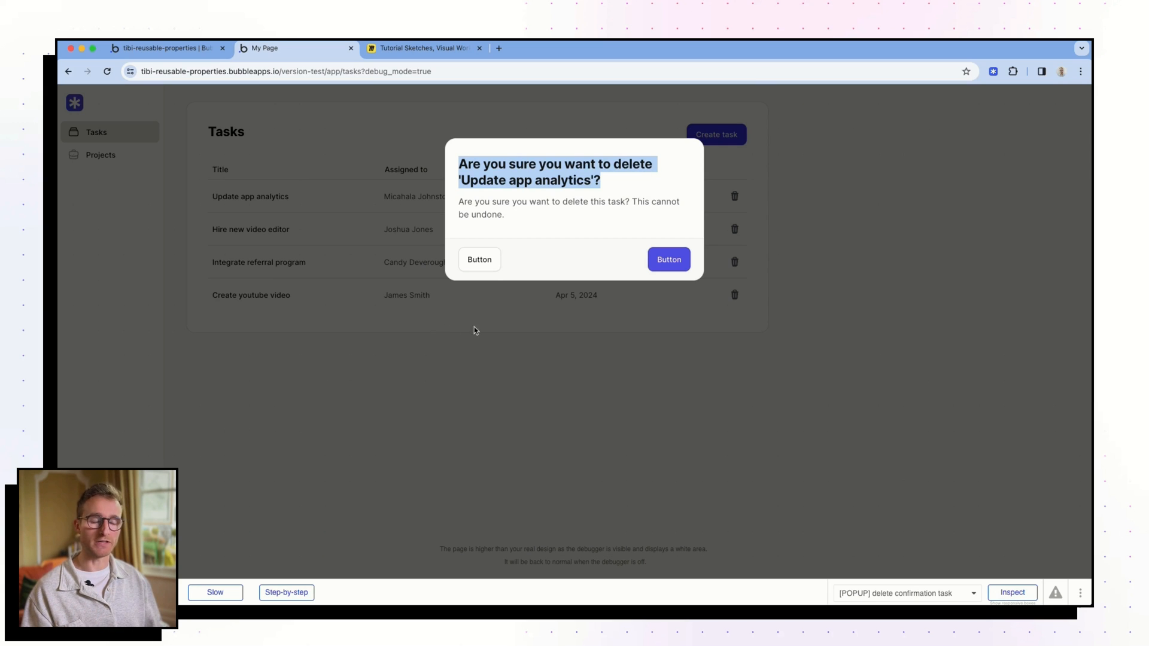
# Step: Switch to the Miro board and review the popup sketches for deleting projects and the project creation warning
pyautogui.click(417, 48)
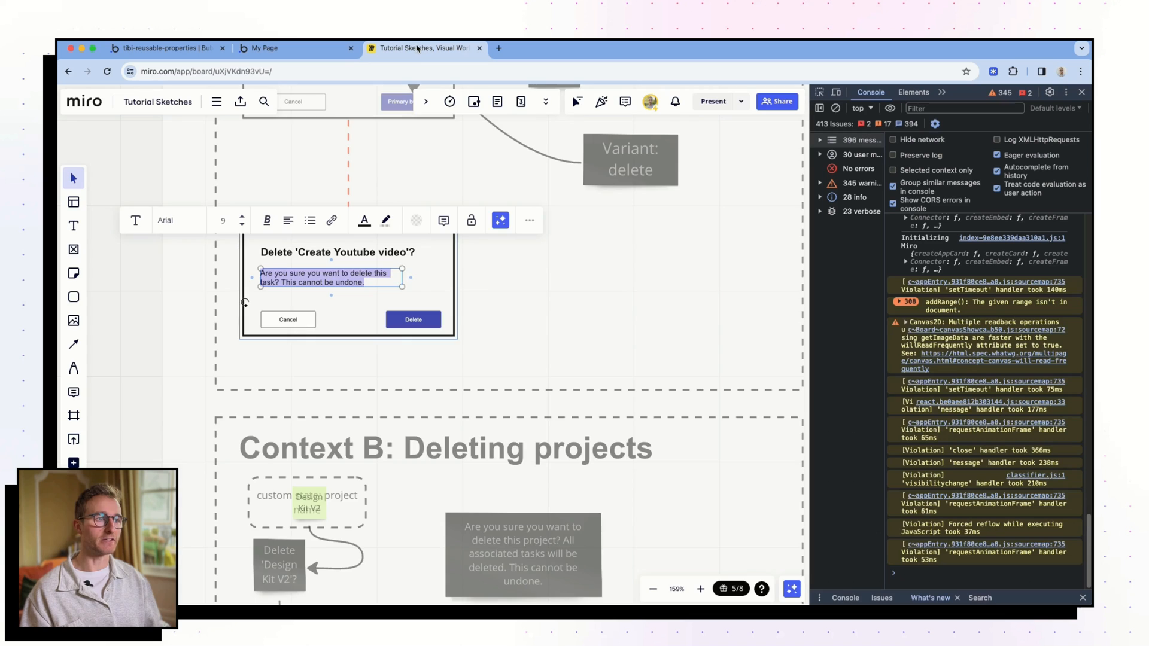
pyautogui.click(480, 353)
pyautogui.scroll(-5, 480, 360)
pyautogui.scroll(-4, 455, 361)
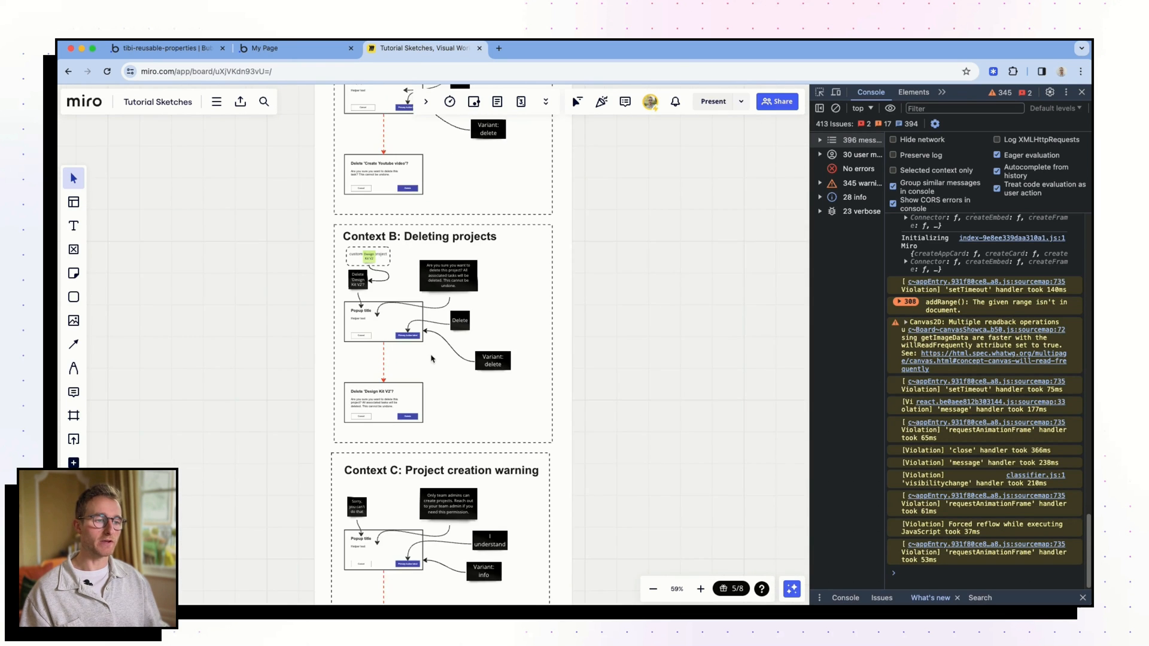
pyautogui.scroll(5, 400, 415)
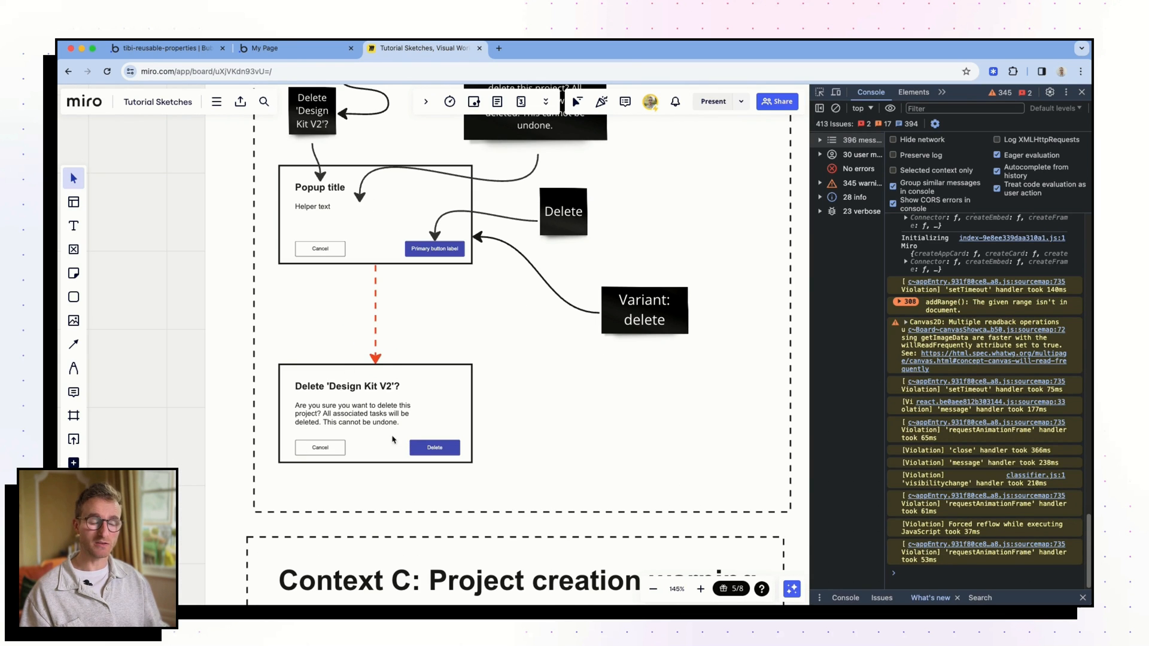
pyautogui.scroll(-10, 458, 512)
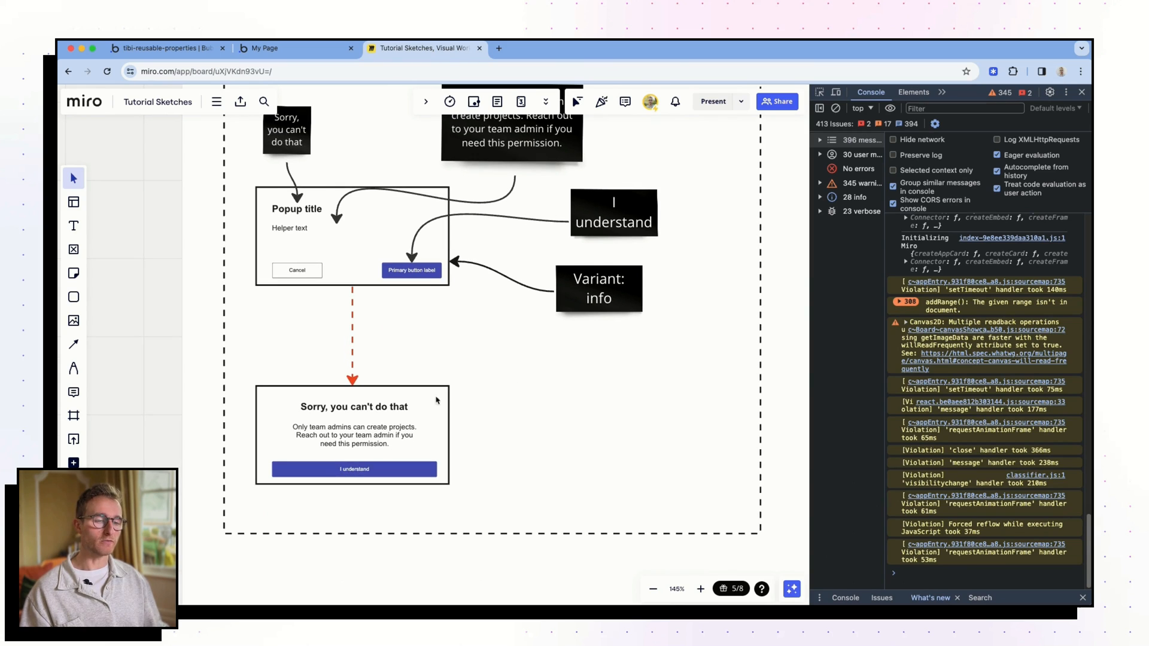
pyautogui.scroll(3, 437, 400)
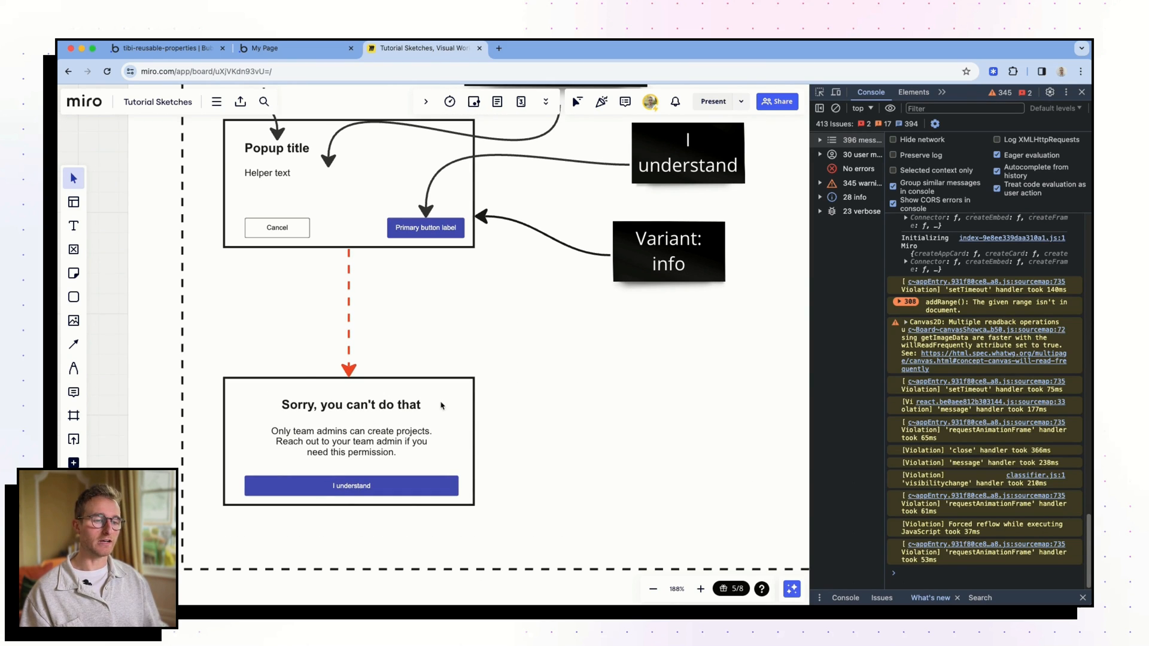
pyautogui.scroll(-3, 441, 406)
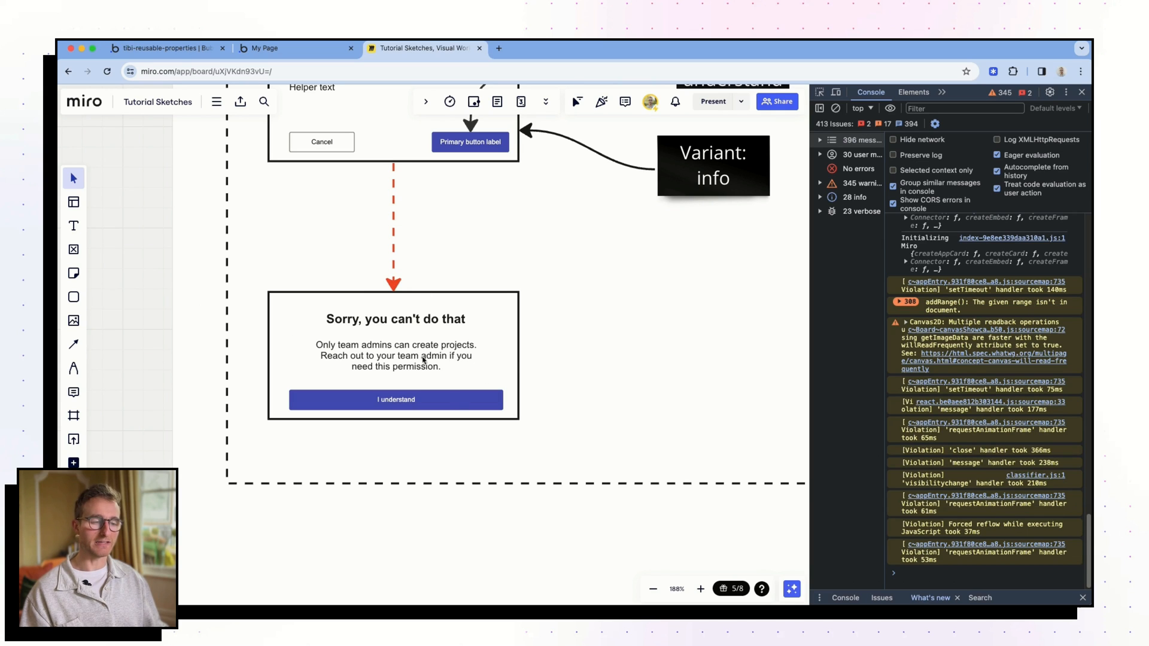
pyautogui.scroll(-4, 481, 323)
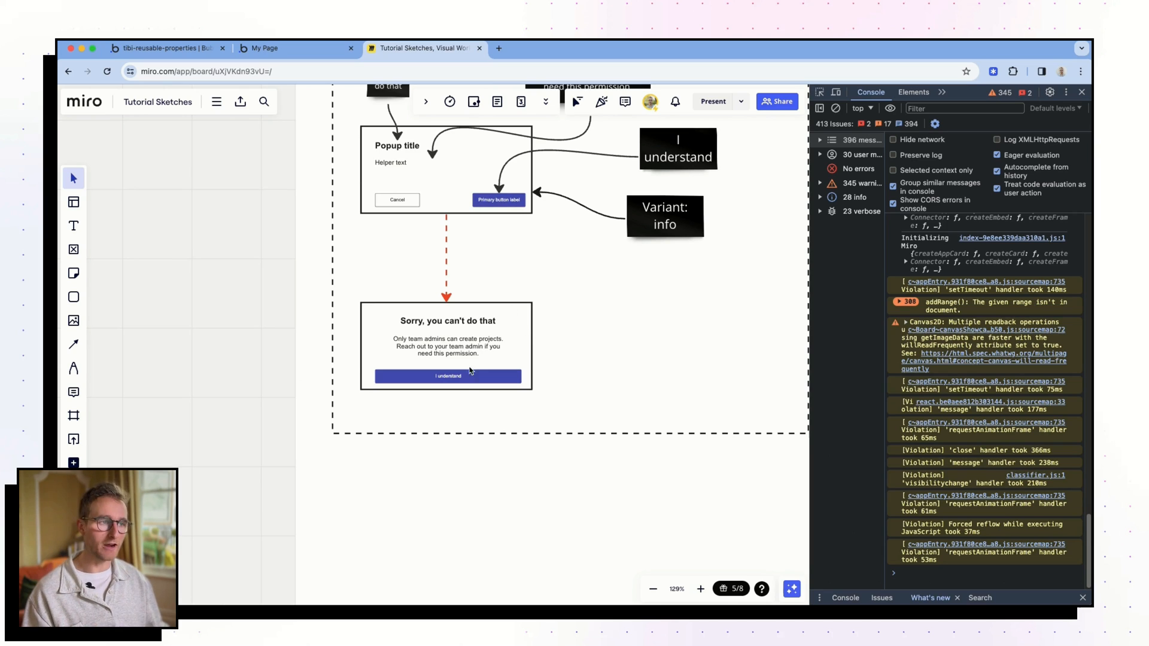
pyautogui.click(449, 379)
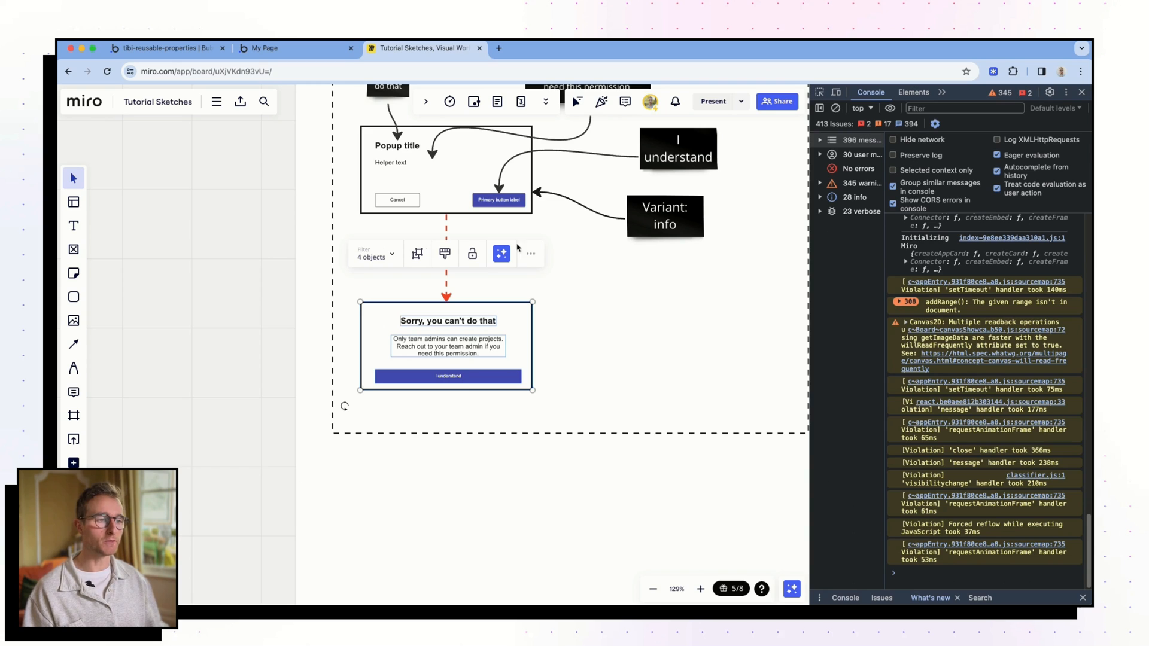
pyautogui.moveTo(565, 274); pyautogui.dragTo(542, 411)
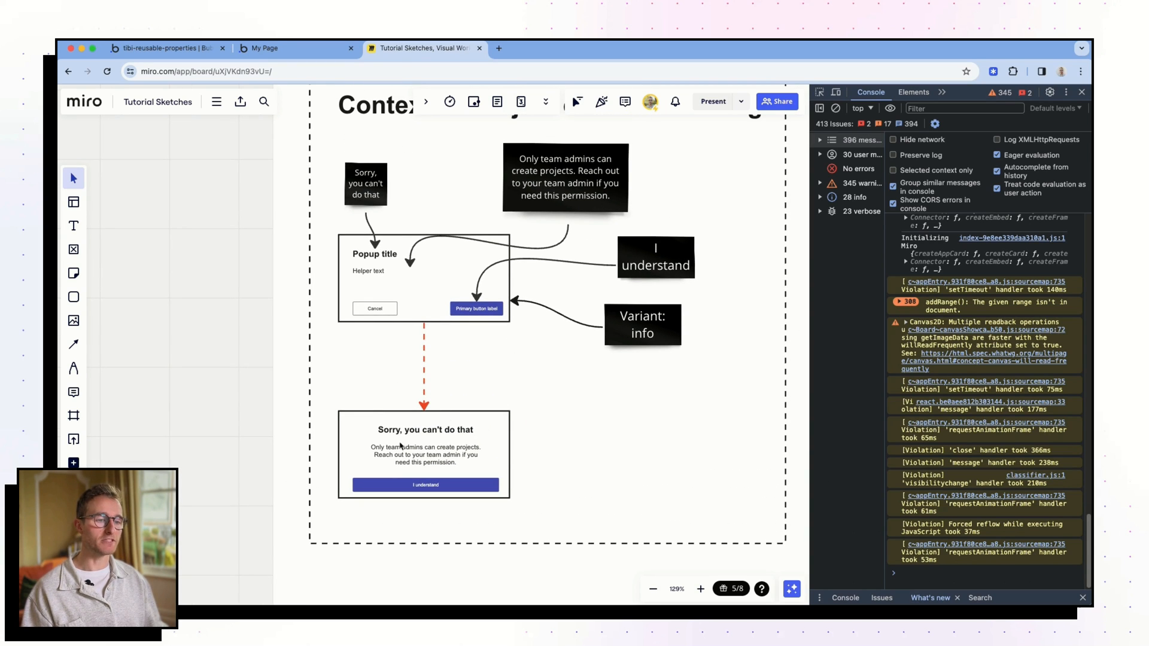
# Step: Return to the Bubble editor and open the app's option sets
pyautogui.click(174, 48)
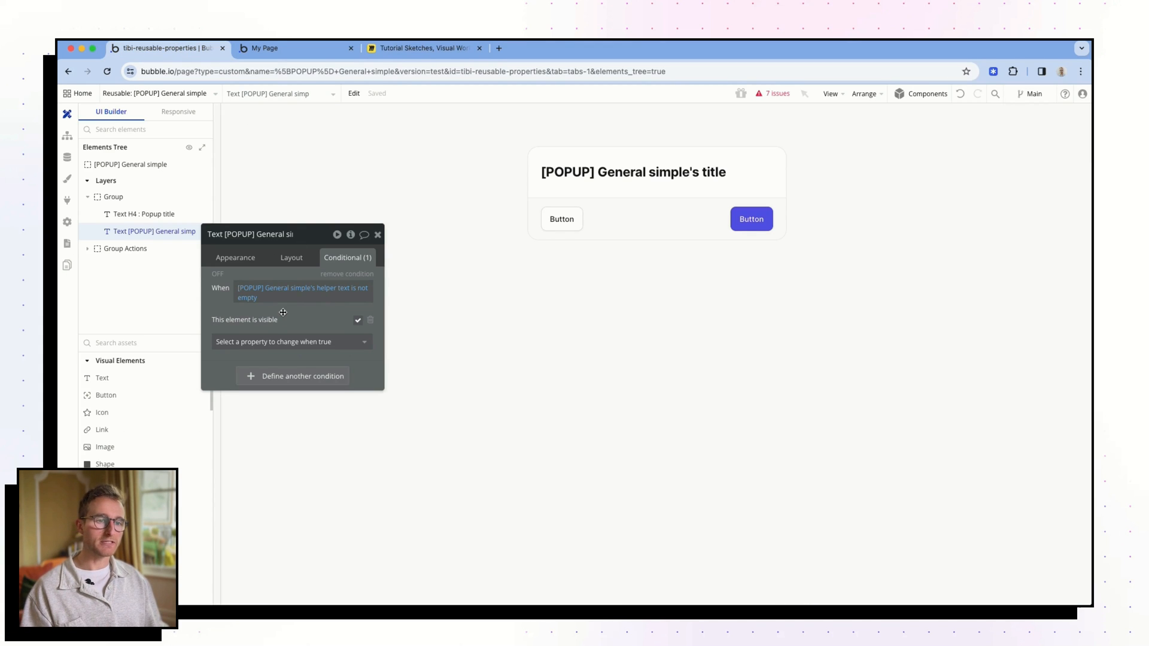
pyautogui.moveTo(282, 312); pyautogui.dragTo(444, 337)
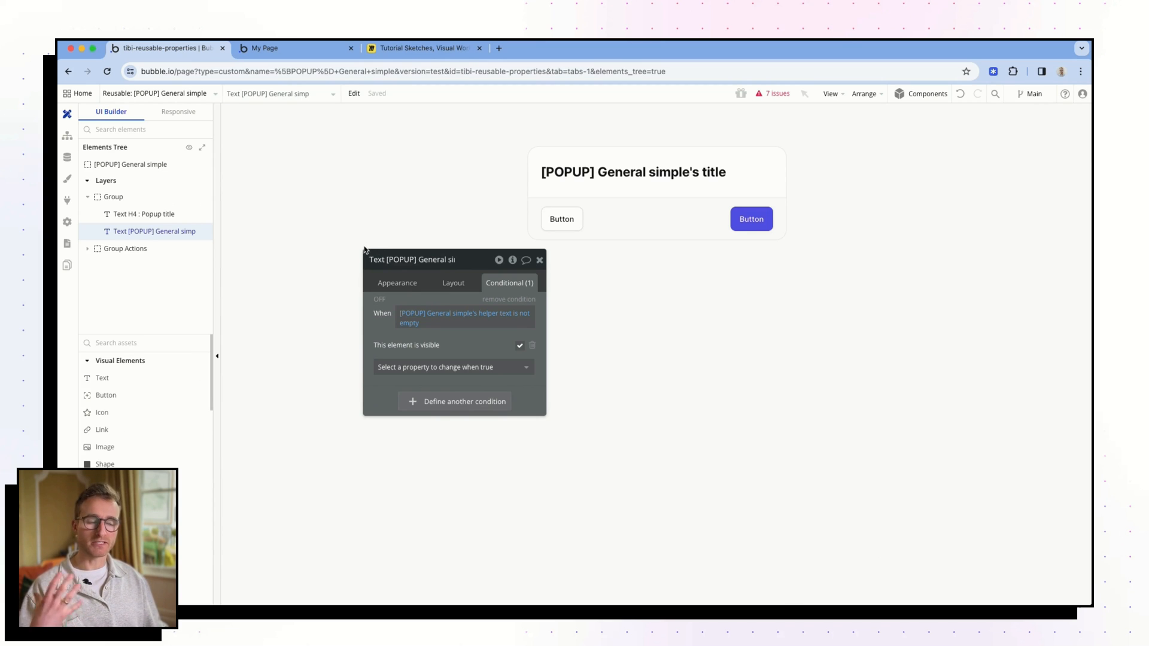
pyautogui.click(398, 221)
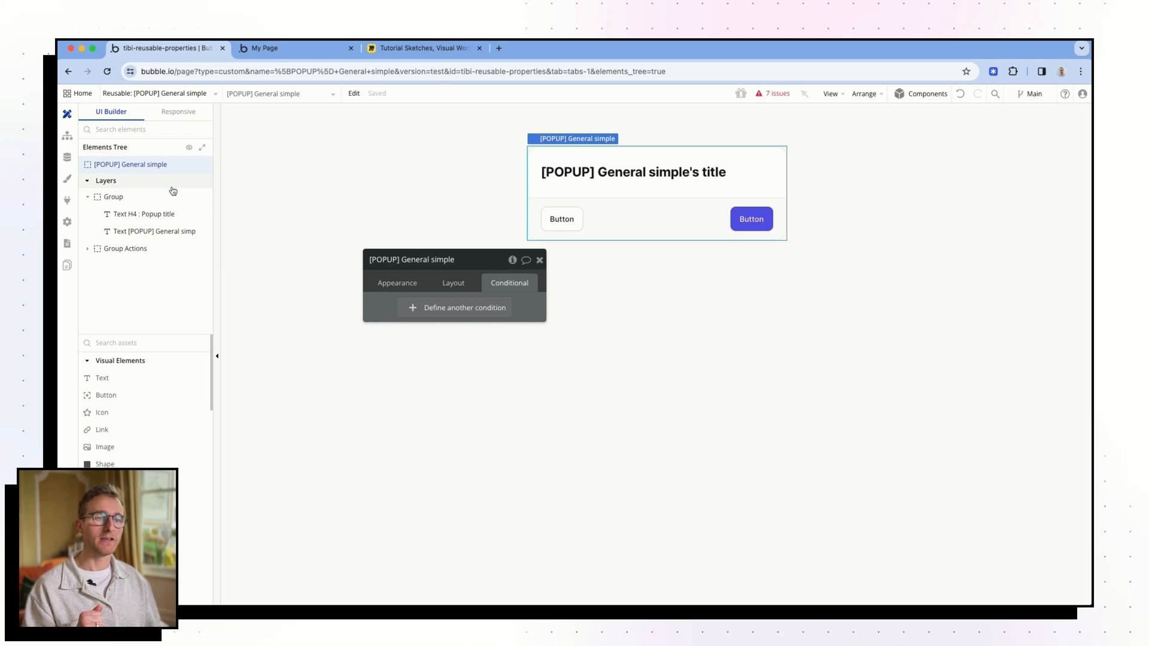
pyautogui.click(75, 162)
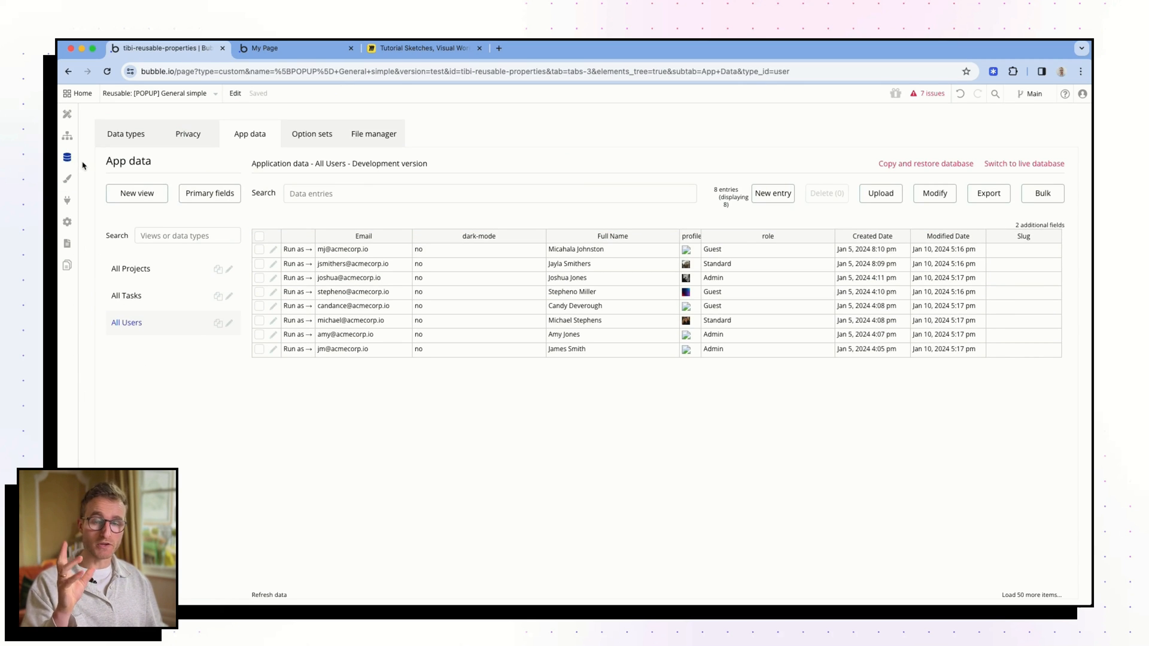
pyautogui.click(319, 138)
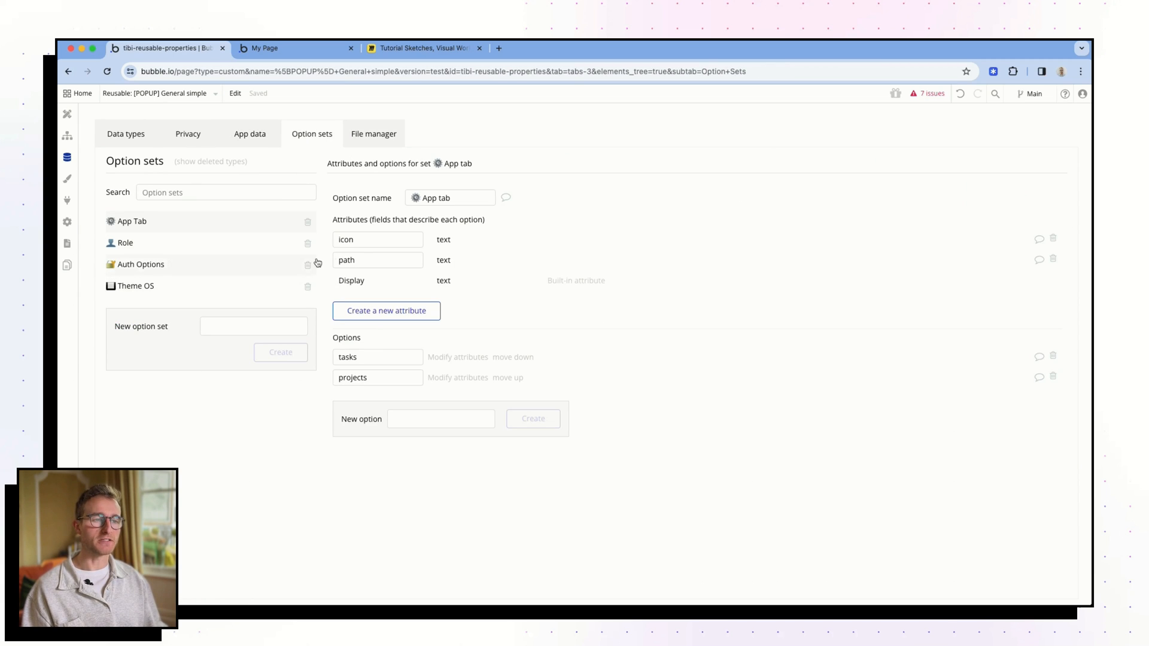
# Step: Create an option set named Popup basic variant, prefixed with the emoji copied from the App tab option set's name
pyautogui.click(421, 198)
pyautogui.moveTo(414, 196); pyautogui.dragTo(399, 201)
pyautogui.press('super+c')
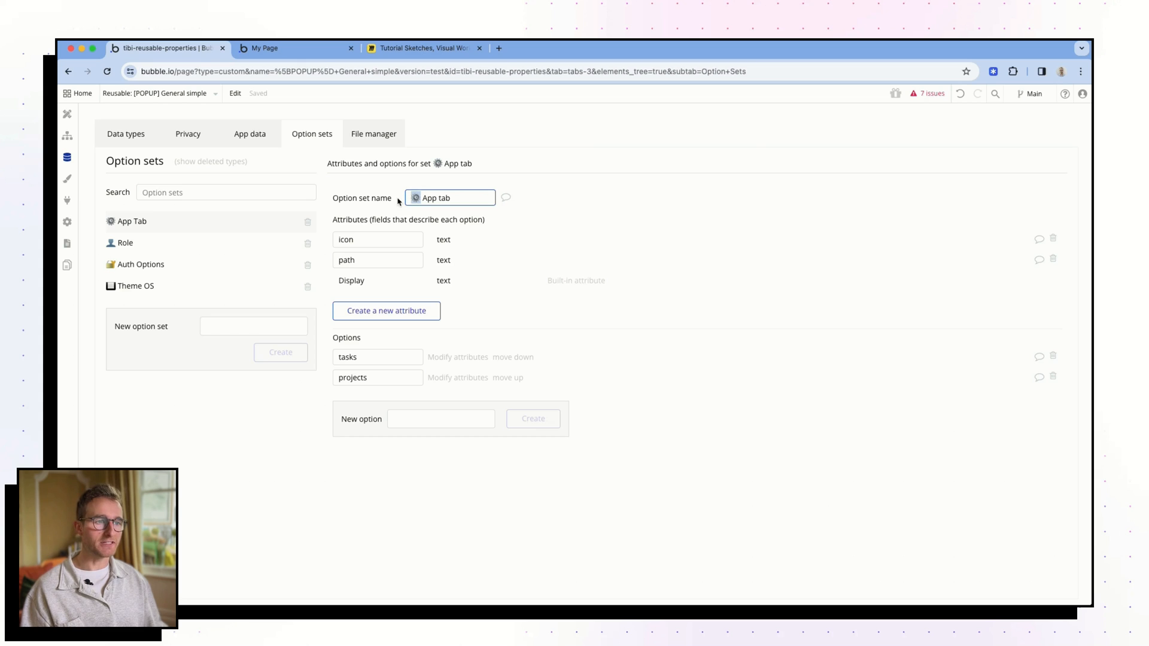
pyautogui.click(206, 326)
pyautogui.press('super+v')
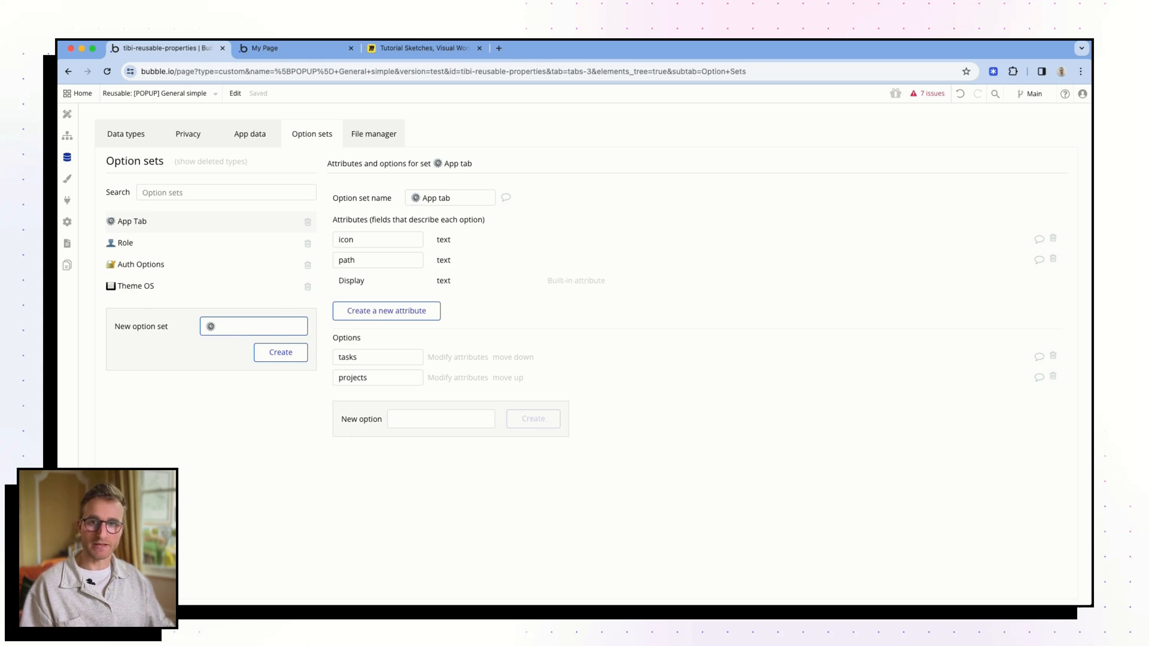
pyautogui.write('Po')
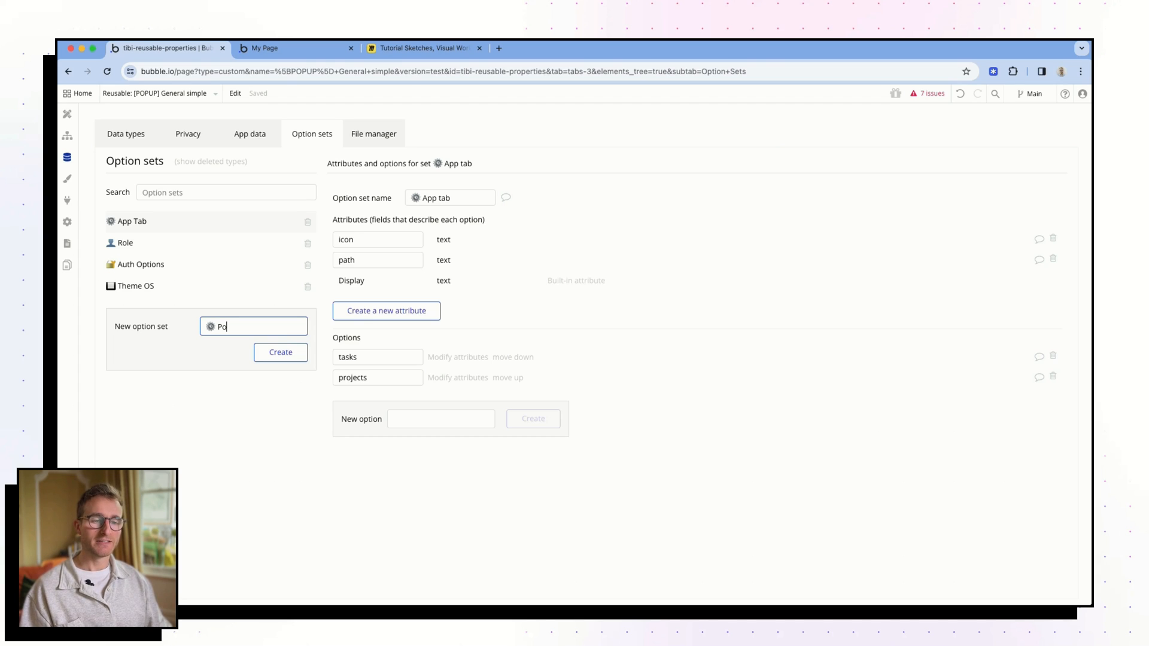
pyautogui.write('pup')
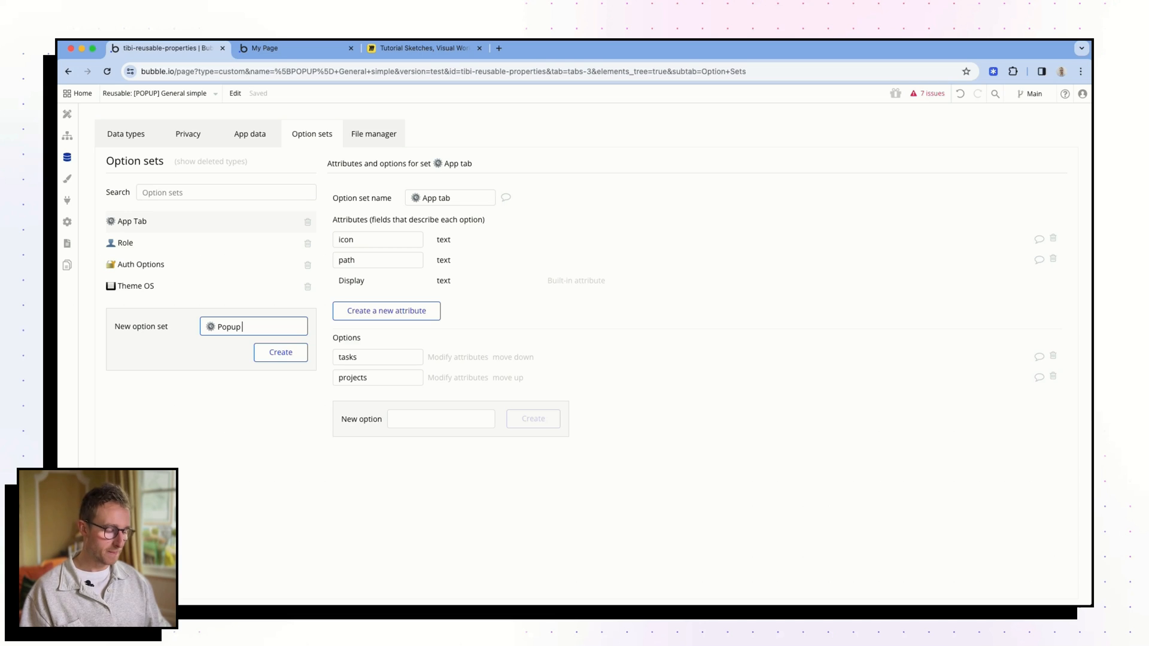
pyautogui.write(' bas')
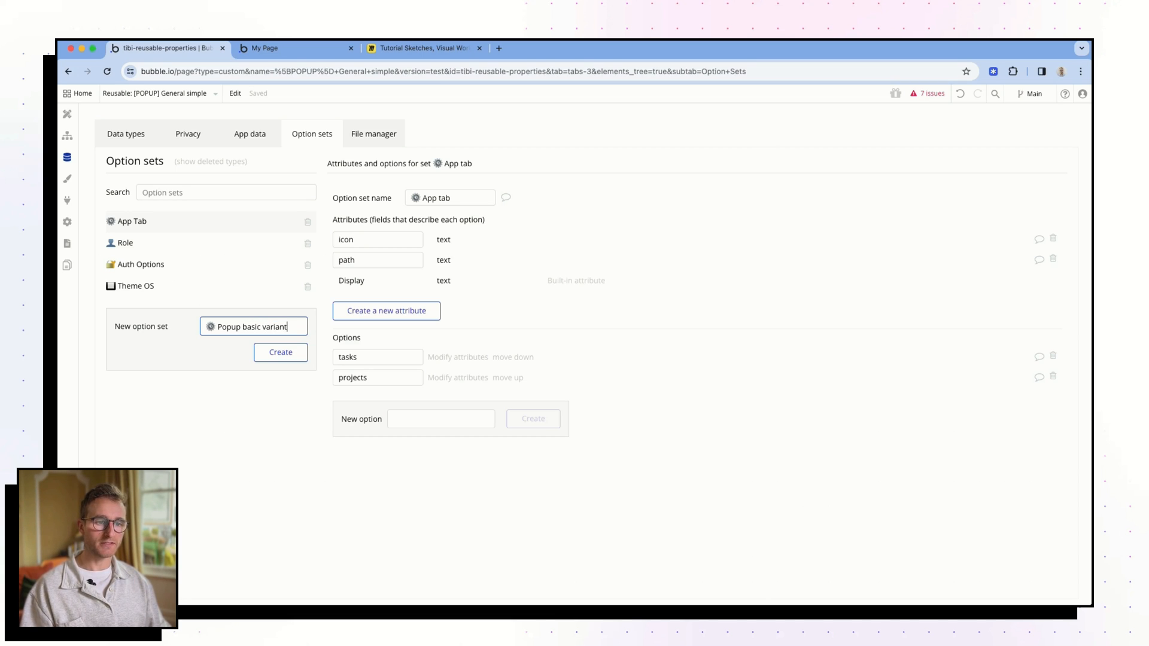
pyautogui.write('ic variant')
pyautogui.press('Return')
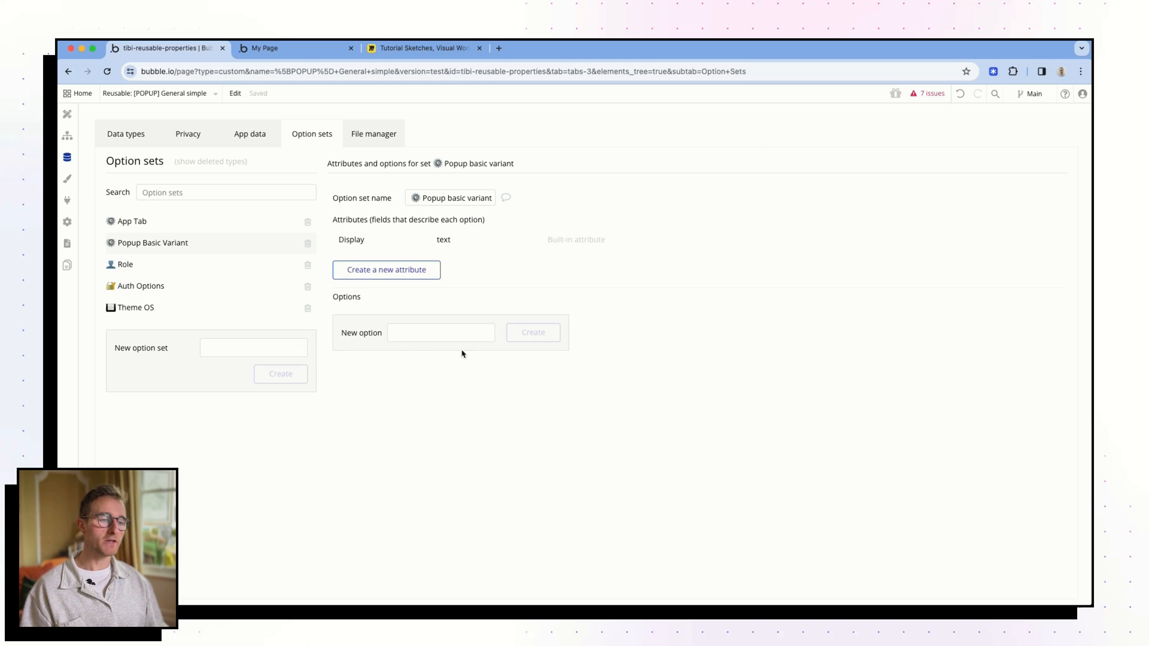
# Step: Add the options Delete and Informational to the Popup basic variant option set
pyautogui.click(462, 329)
pyautogui.write('Del')
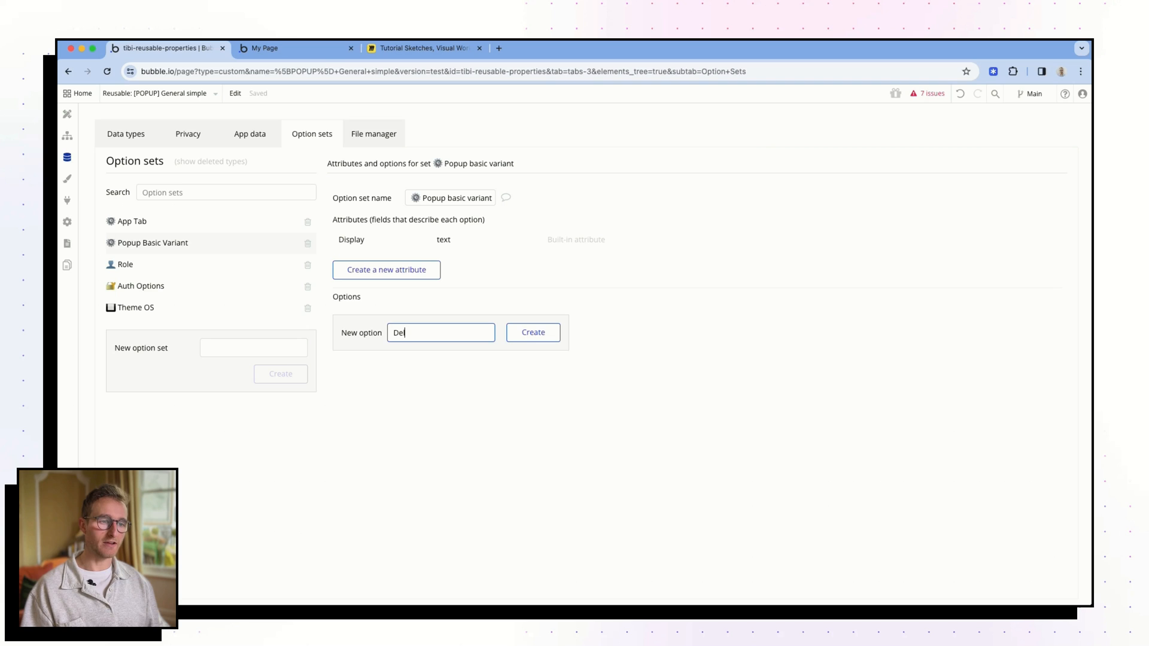
pyautogui.write('ete')
pyautogui.press('Return')
pyautogui.write('I')
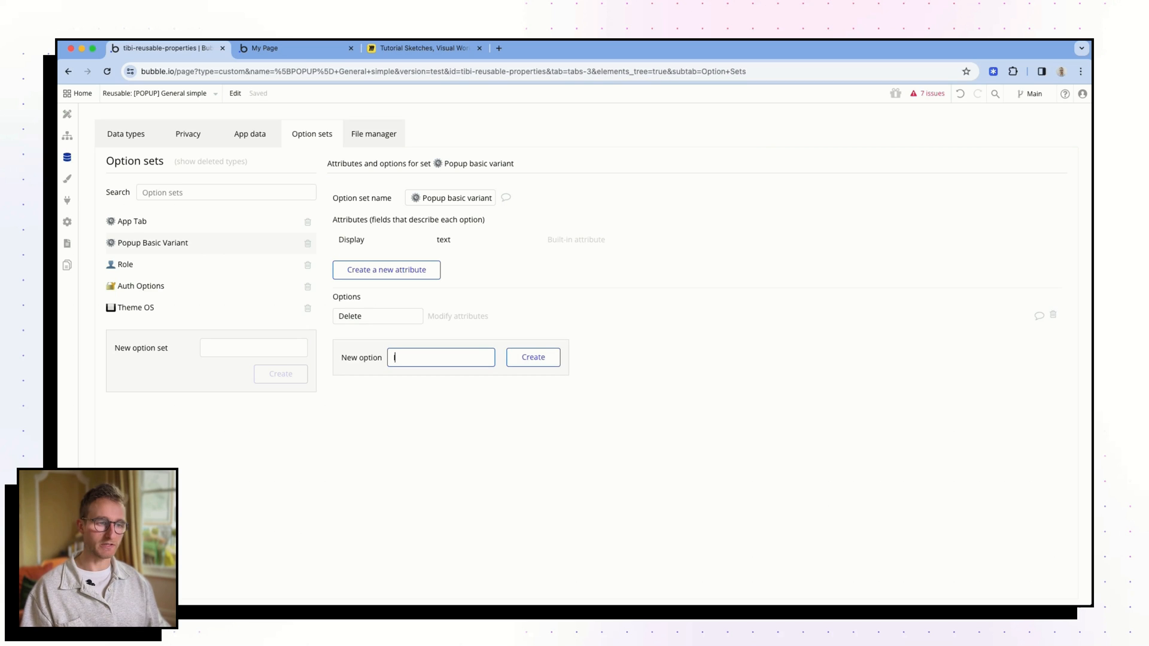
pyautogui.write('nformational')
pyautogui.press('Return')
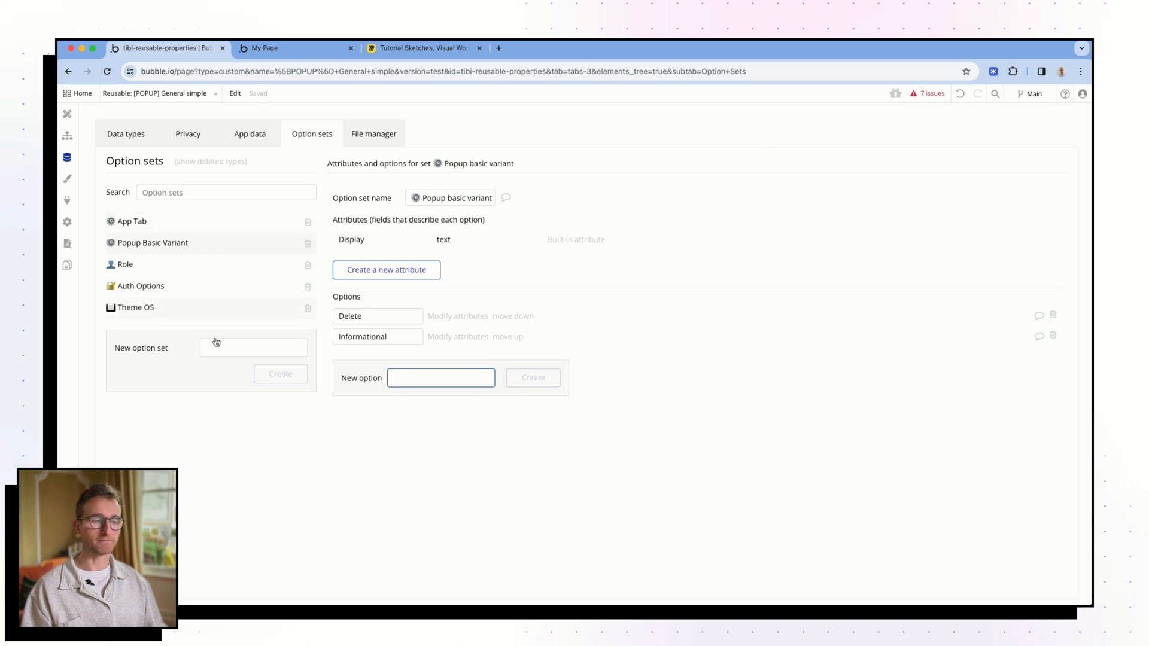
# Step: Add a required dynamic-value property labelled variant to [POPUP] General simple, with Popup basic variant as its field type
pyautogui.click(67, 113)
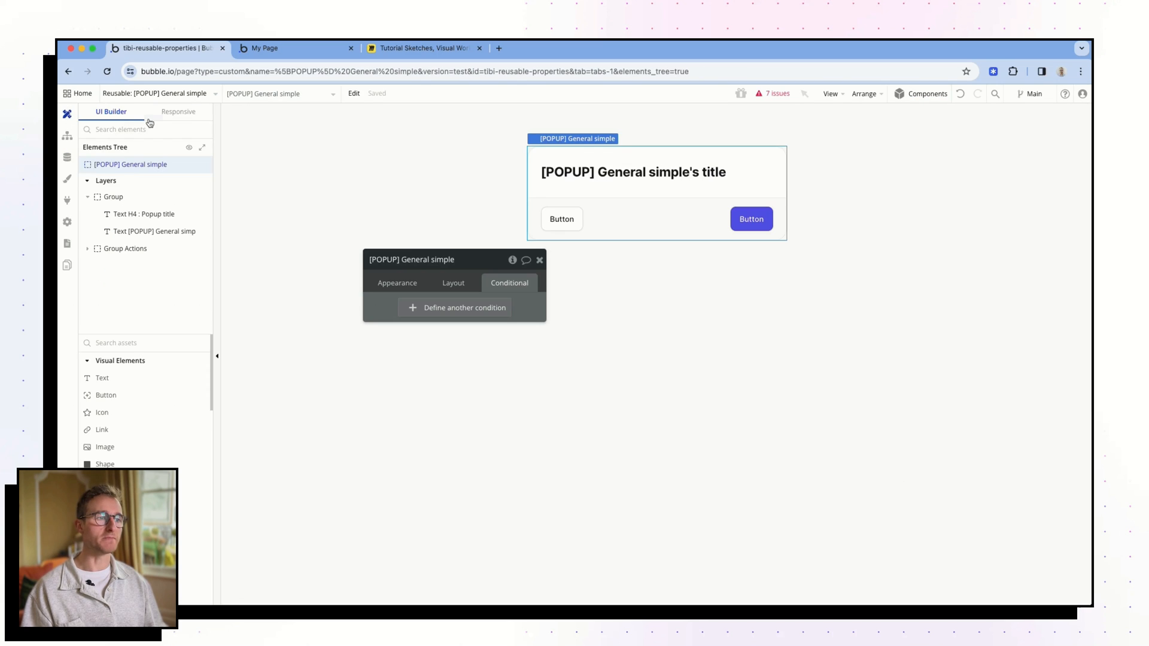
pyautogui.click(408, 284)
pyautogui.moveTo(413, 315); pyautogui.dragTo(370, 244)
pyautogui.click(413, 342)
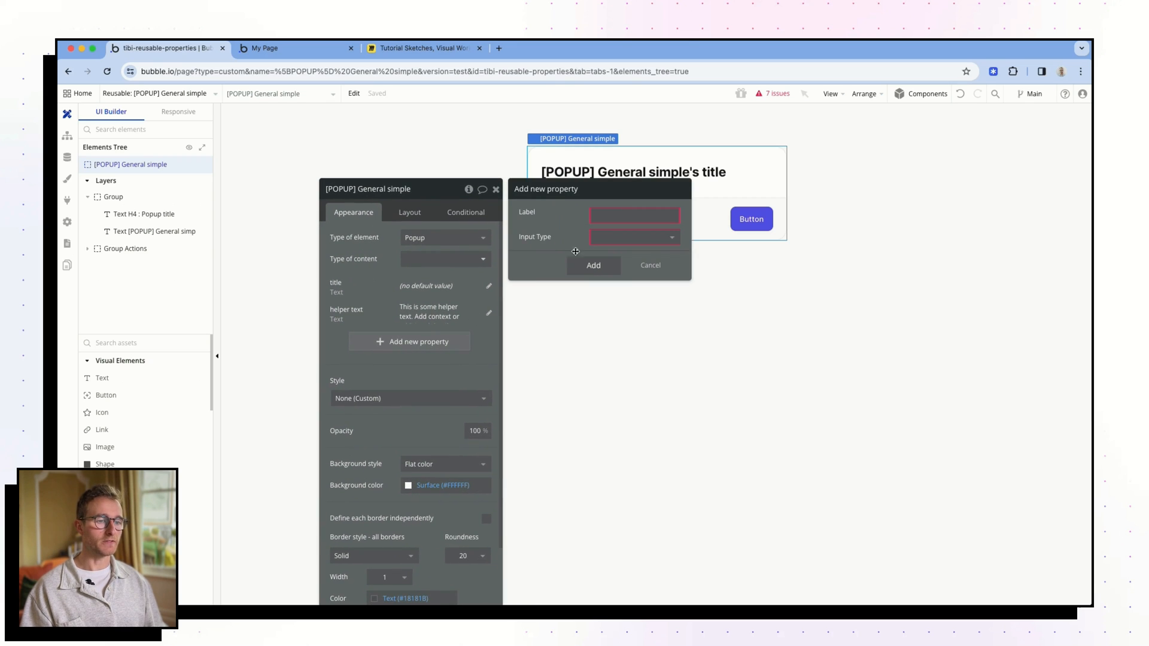
pyautogui.write('var')
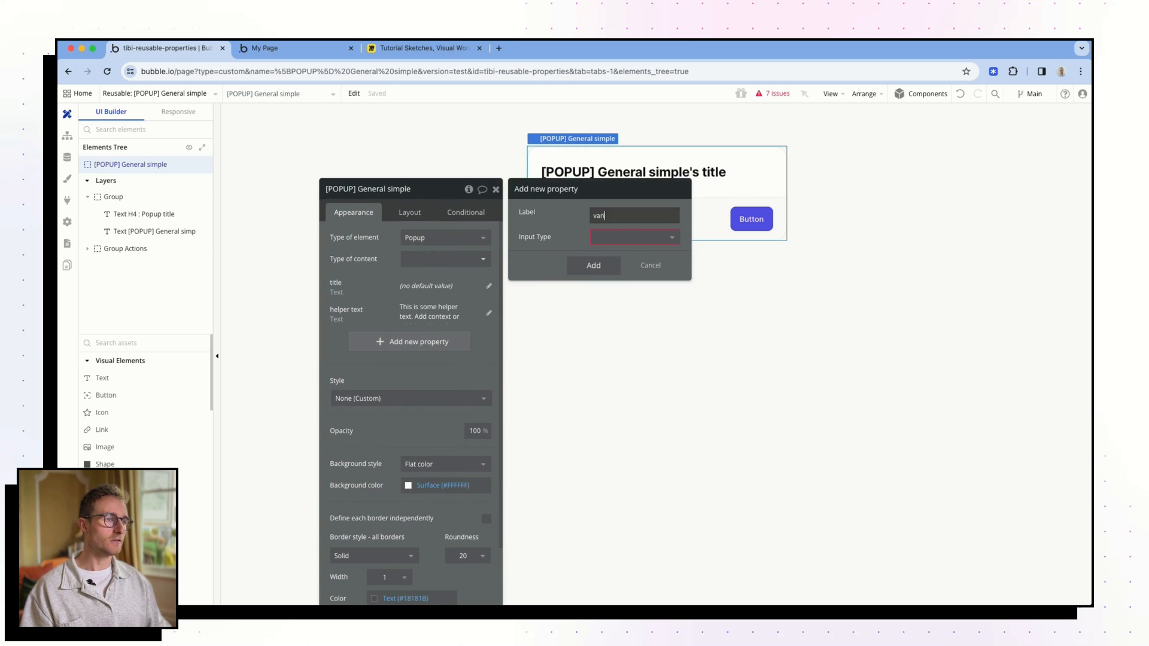
pyautogui.write('iant')
pyautogui.click(622, 237)
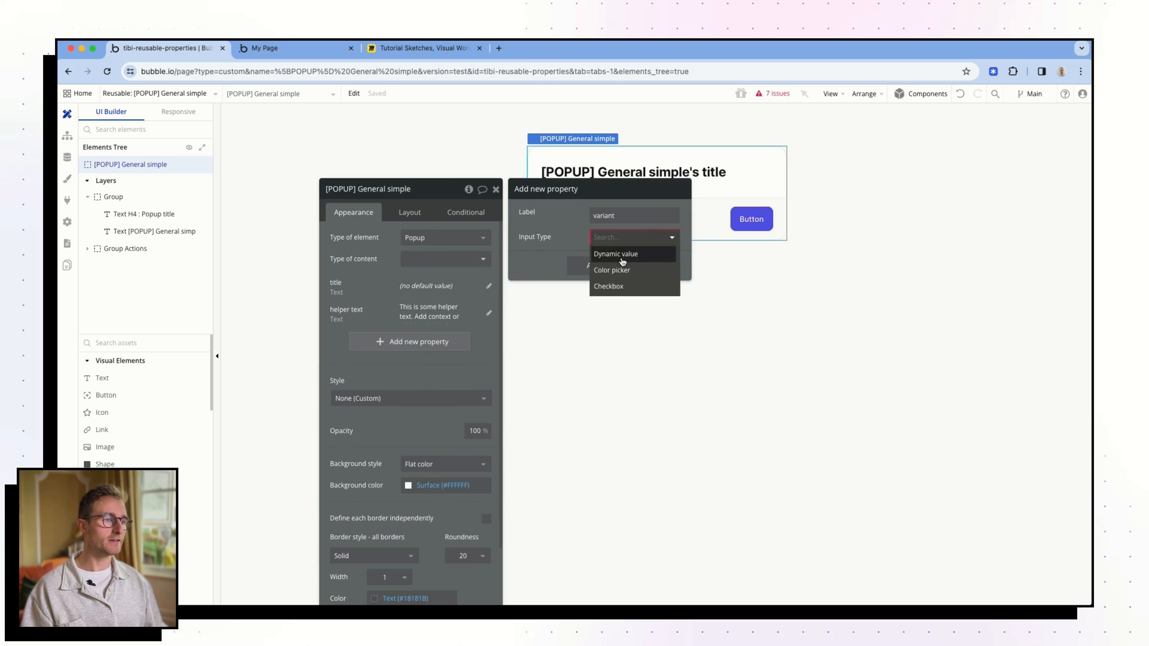
pyautogui.click(622, 255)
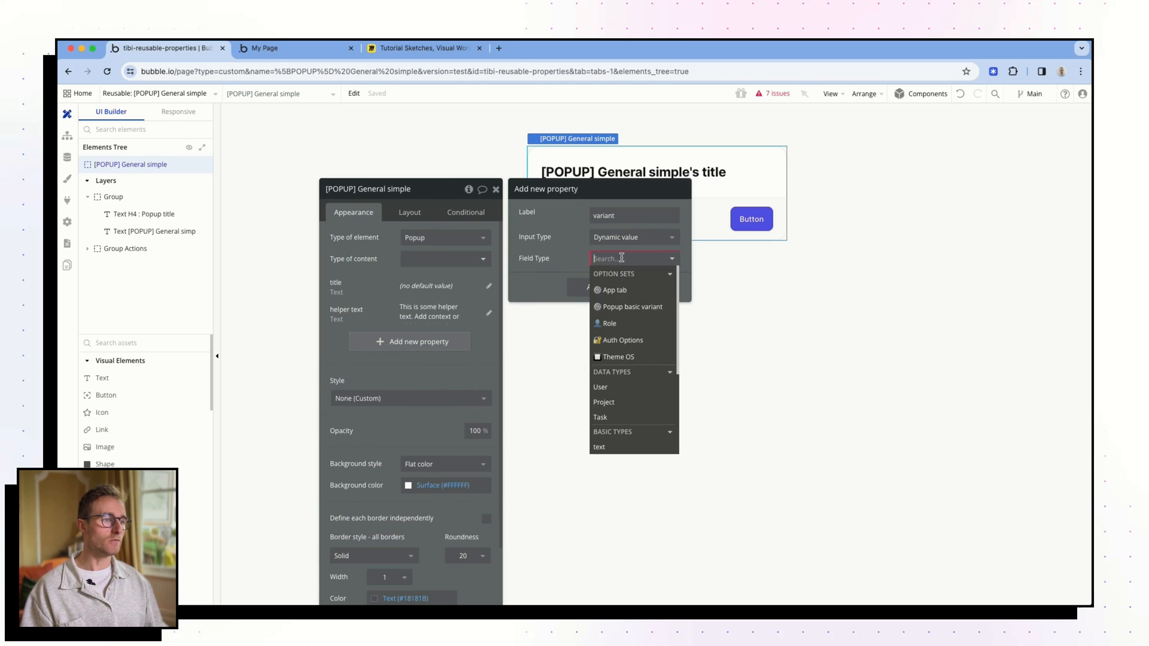
pyautogui.click(635, 308)
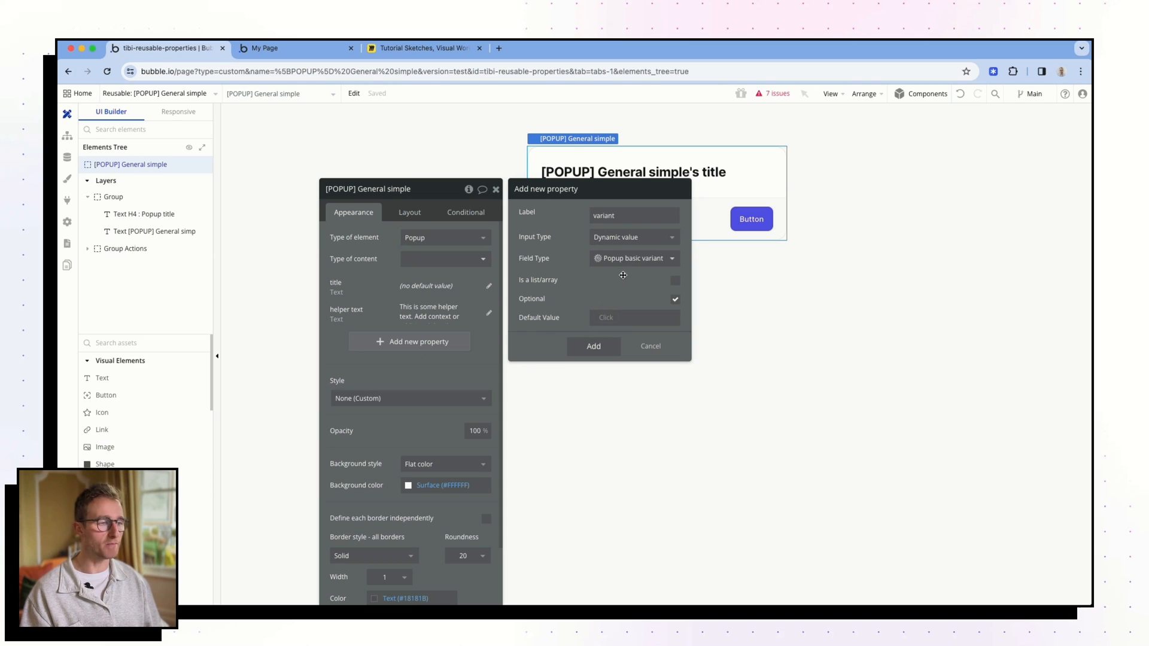
pyautogui.click(675, 299)
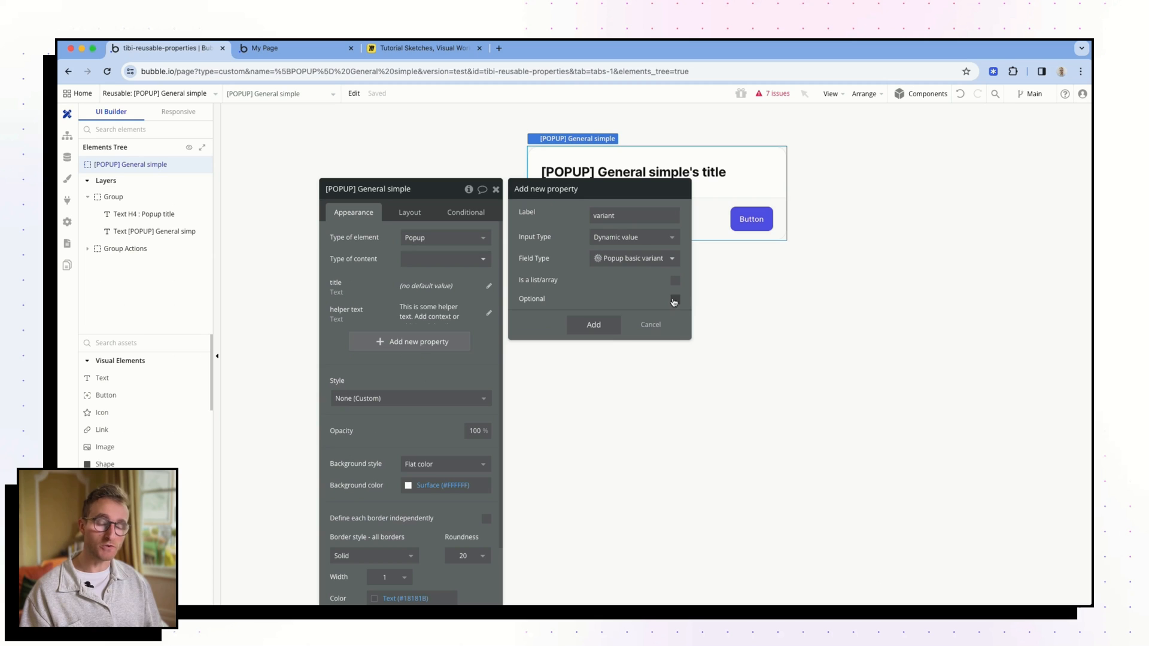
pyautogui.click(604, 330)
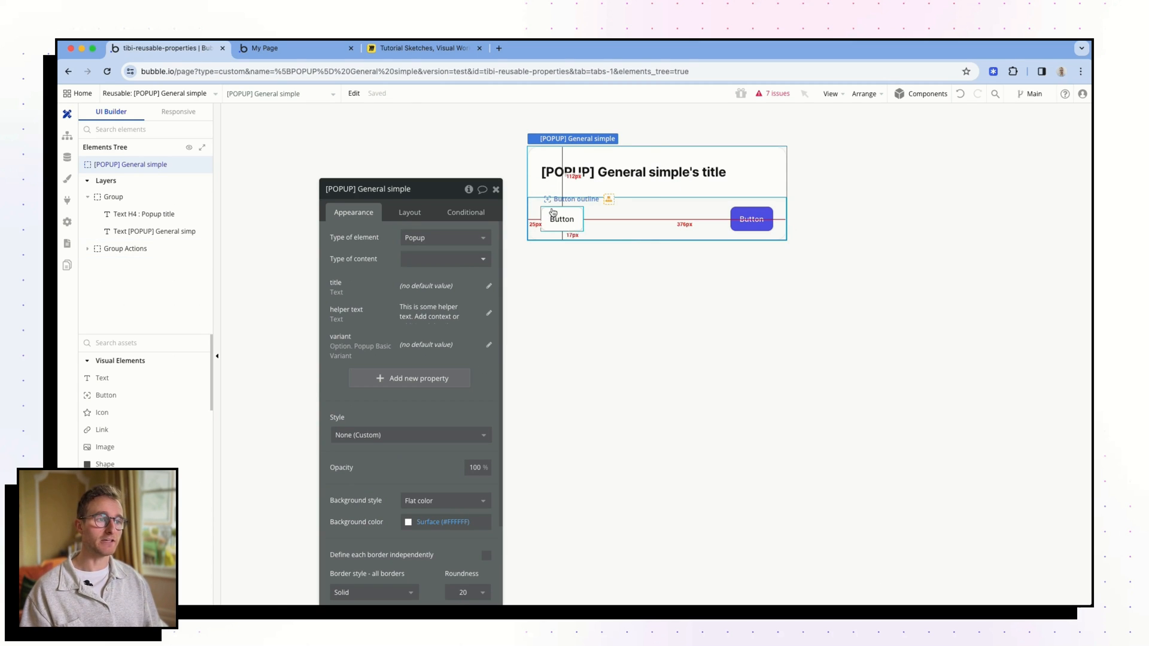
# Step: Switch to the Miro board and examine the info variant sketch with its single 'I understand' button
pyautogui.press('super+3')
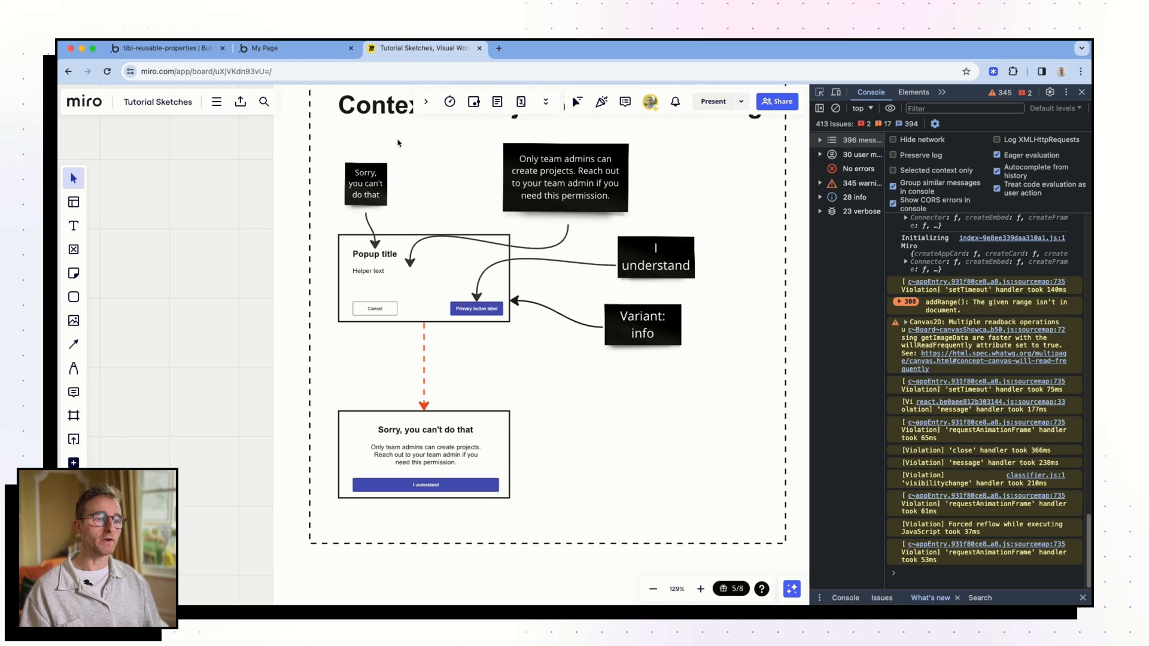
pyautogui.scroll(3, 432, 483)
pyautogui.click(428, 493)
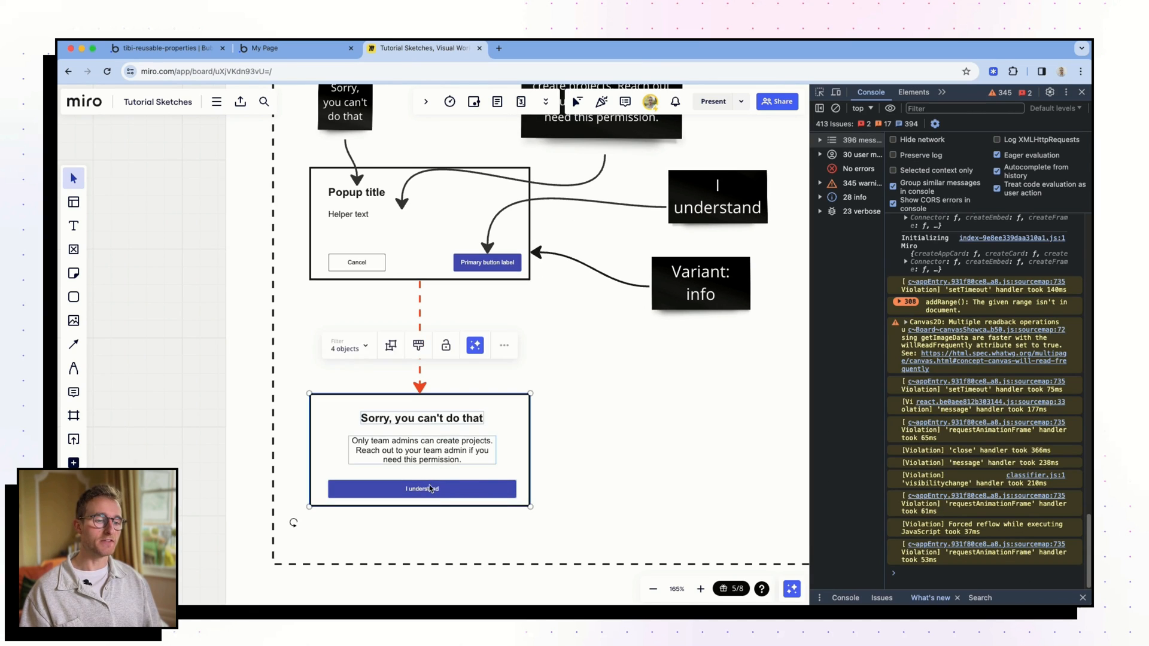
# Step: Examine the Context C project creation warning sketch, from the popup template down to the resulting single-button info popup
pyautogui.press('Escape')
pyautogui.scroll(5, 435, 311)
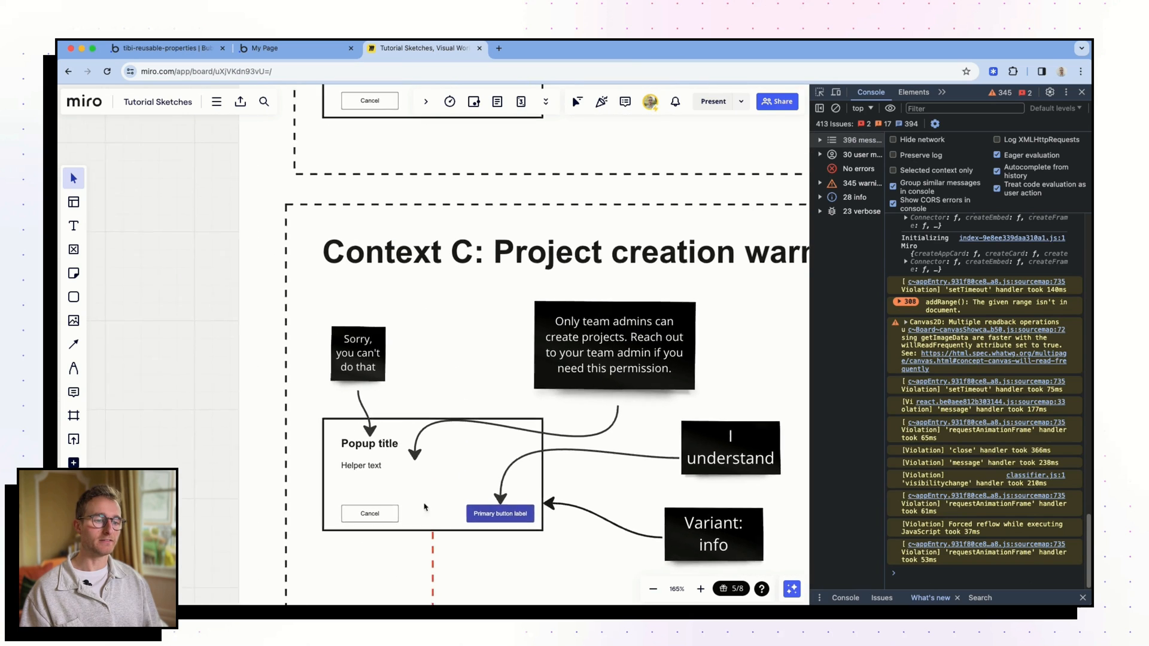
pyautogui.scroll(-4, 418, 398)
pyautogui.moveTo(431, 535); pyautogui.dragTo(410, 390)
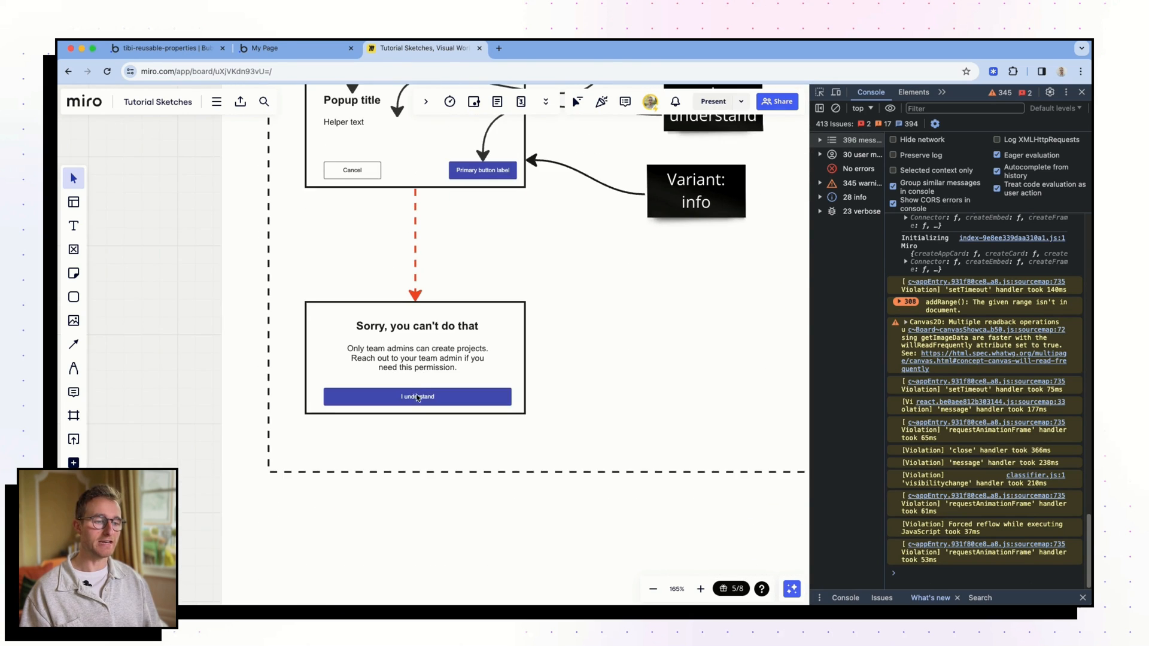
pyautogui.scroll(3, 410, 391)
# Step: Switch back to the Bubble editor and set the popup's outline button to be hidden on page load and collapse when hidden
pyautogui.click(173, 48)
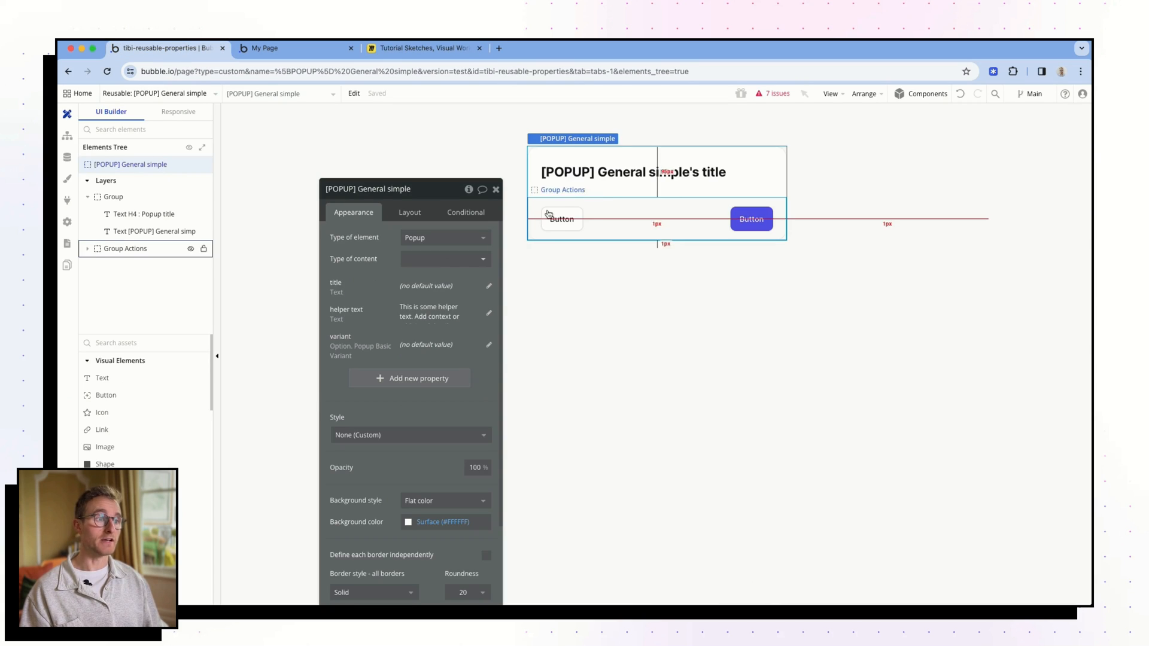
pyautogui.click(559, 219)
pyautogui.click(411, 212)
pyautogui.click(486, 233)
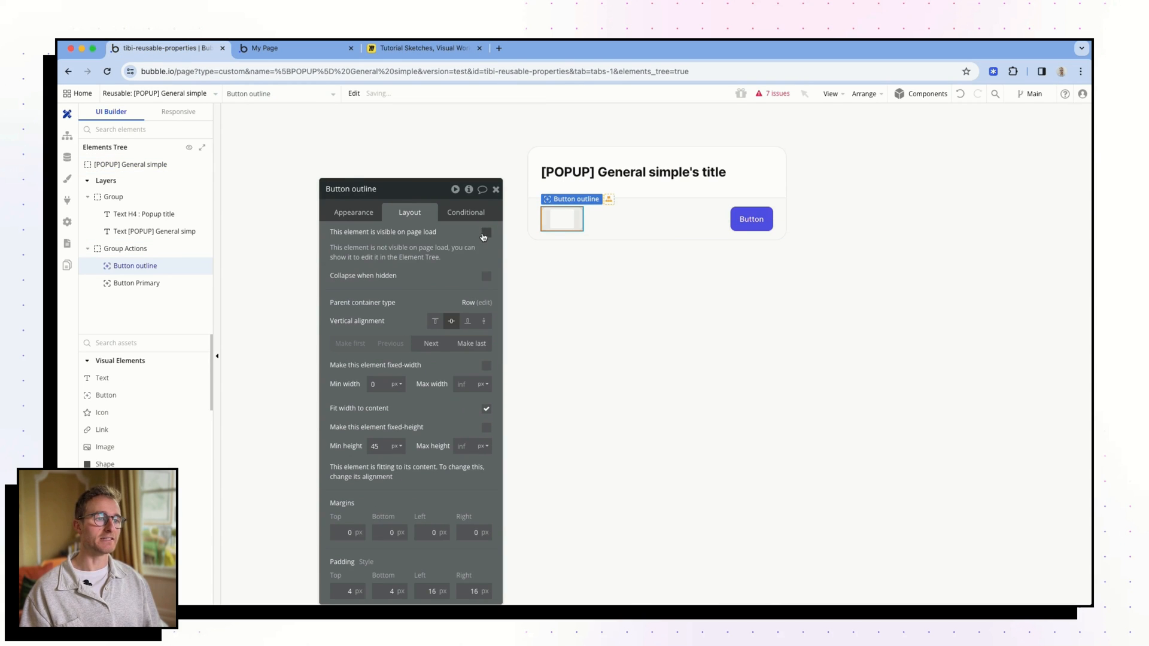
pyautogui.click(486, 277)
# Step: Add a condition making the outline button visible when [POPUP] General simple's variant is Delete, and review its layout settings
pyautogui.click(465, 213)
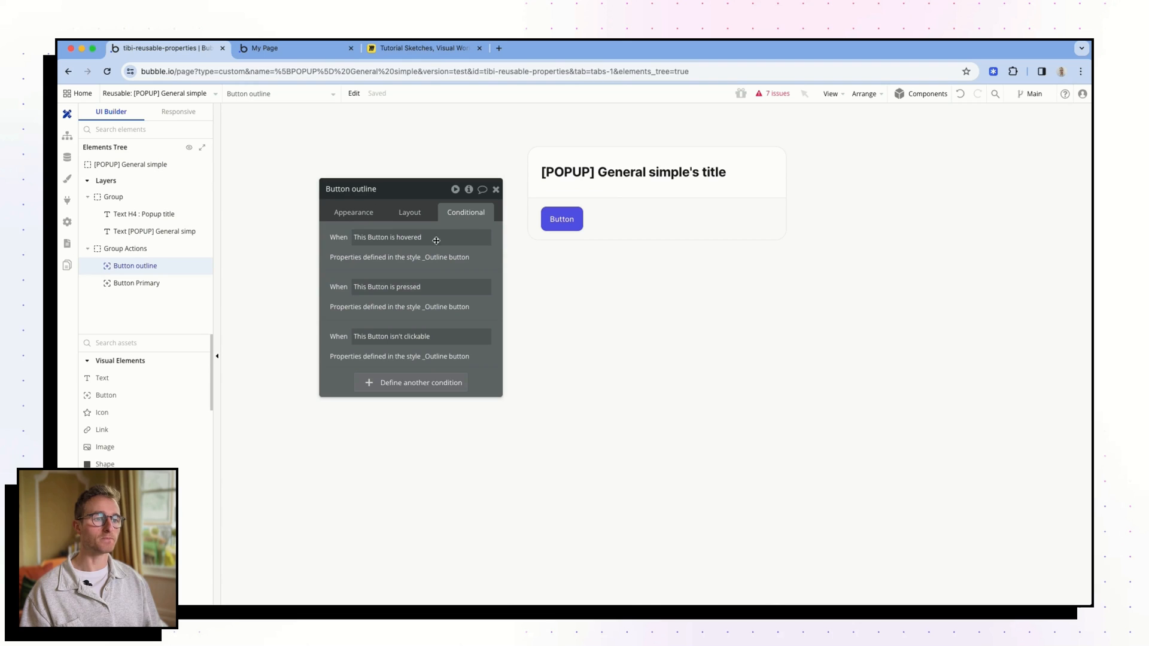
pyautogui.click(422, 383)
pyautogui.click(366, 392)
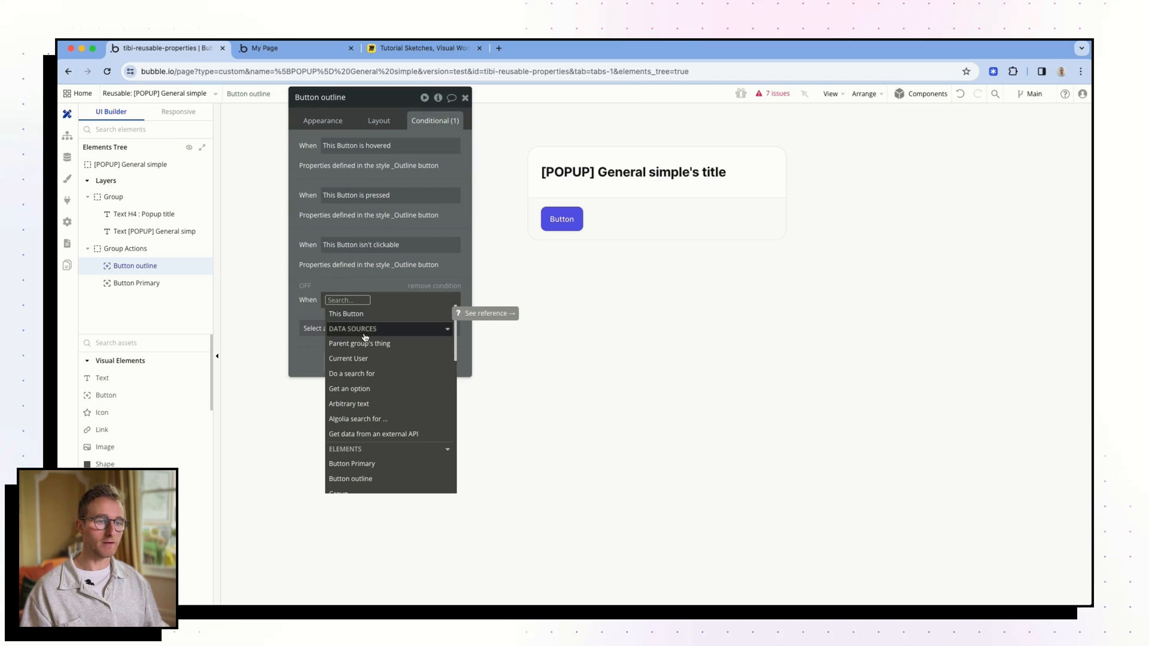
pyautogui.scroll(-3, 436, 423)
pyautogui.click(441, 425)
pyautogui.click(419, 366)
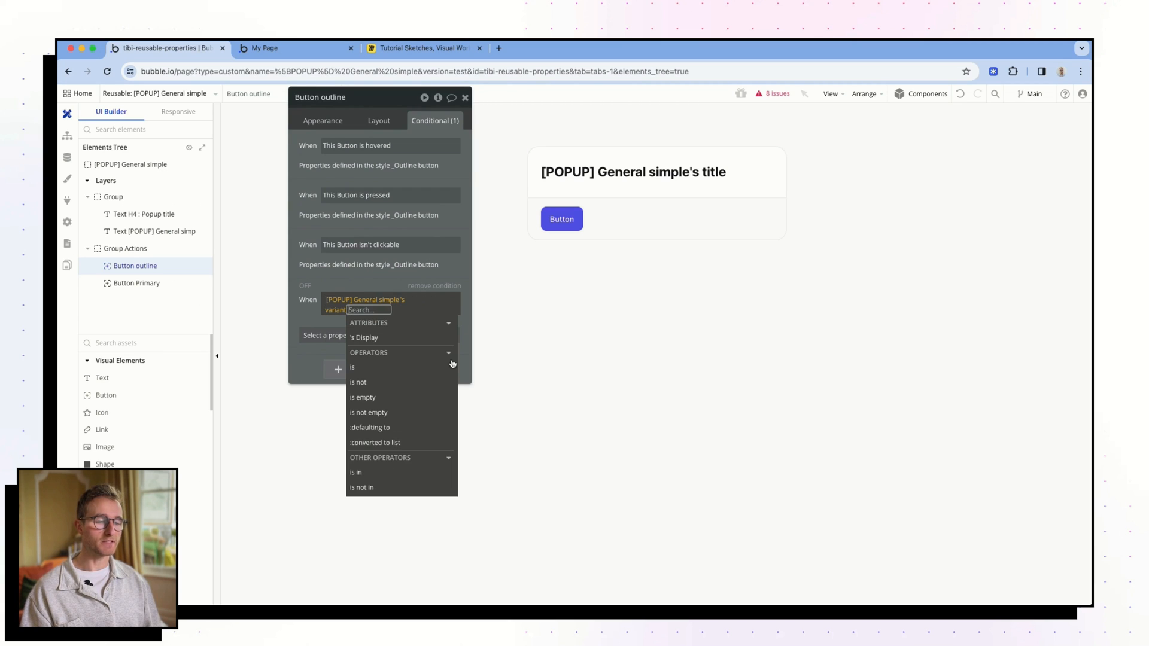
pyautogui.click(423, 365)
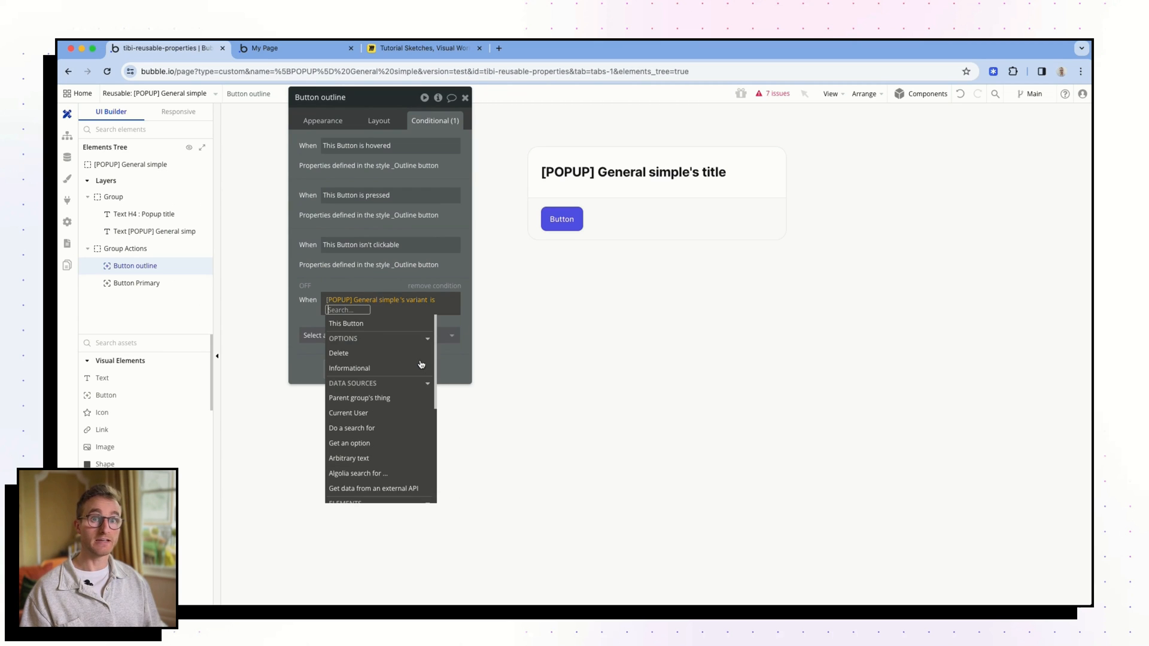
pyautogui.click(366, 356)
pyautogui.click(320, 332)
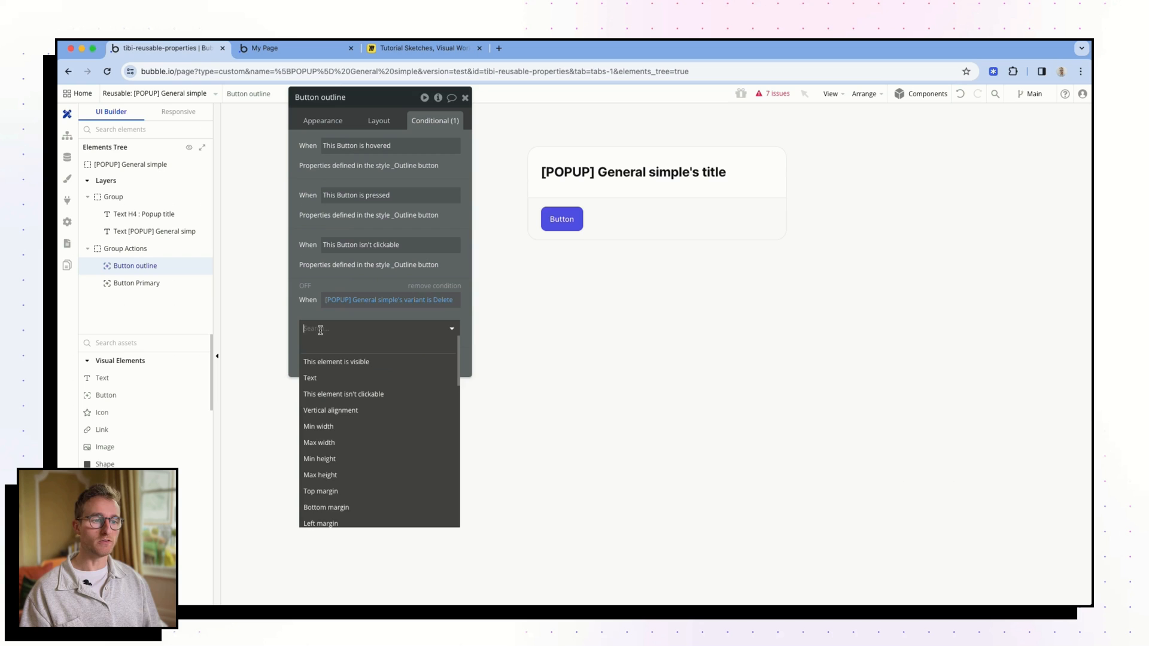
pyautogui.click(335, 362)
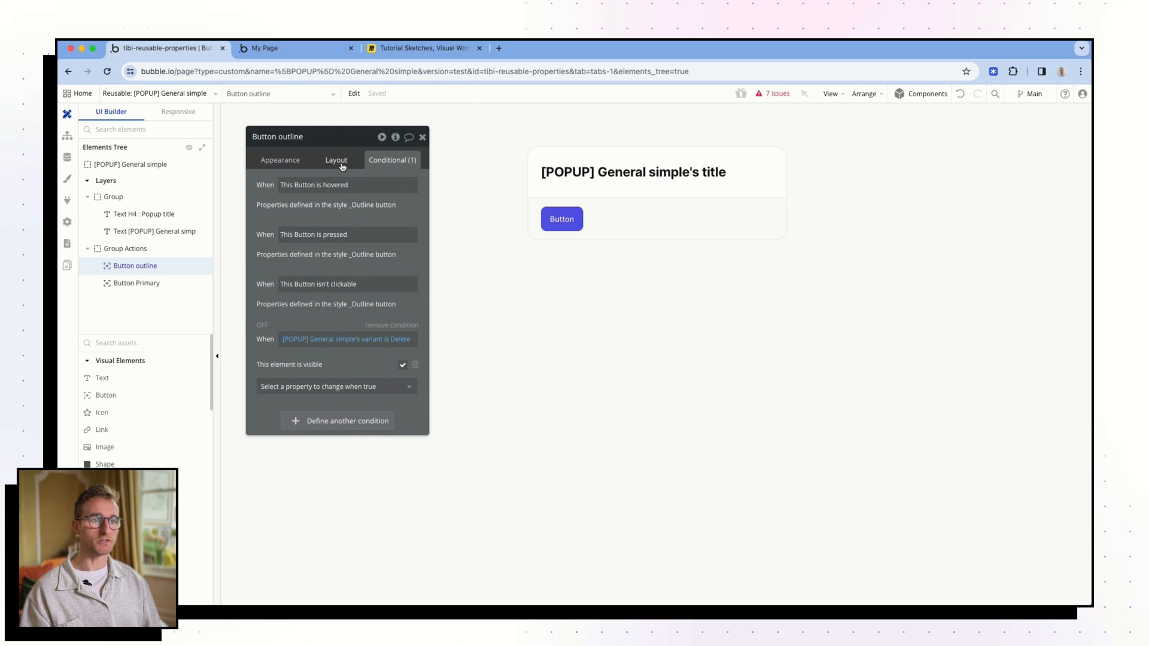
pyautogui.click(337, 161)
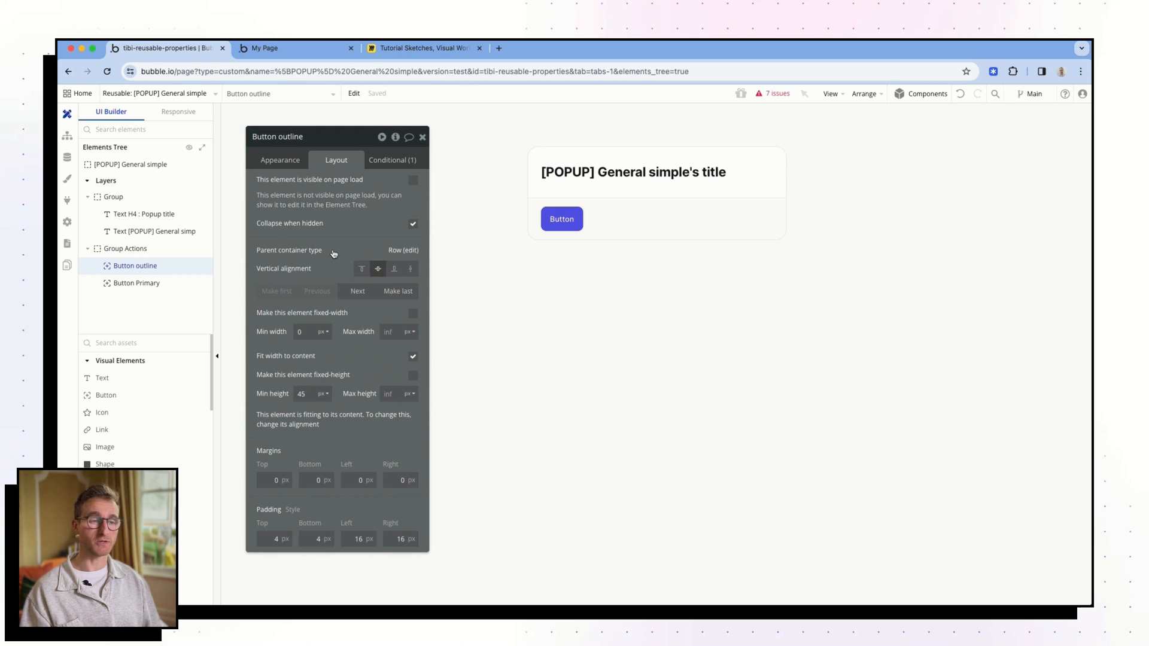
# Step: Preview the primary button's placement with the outline button shown and hidden, and compare it with the Miro sketch
pyautogui.click(175, 285)
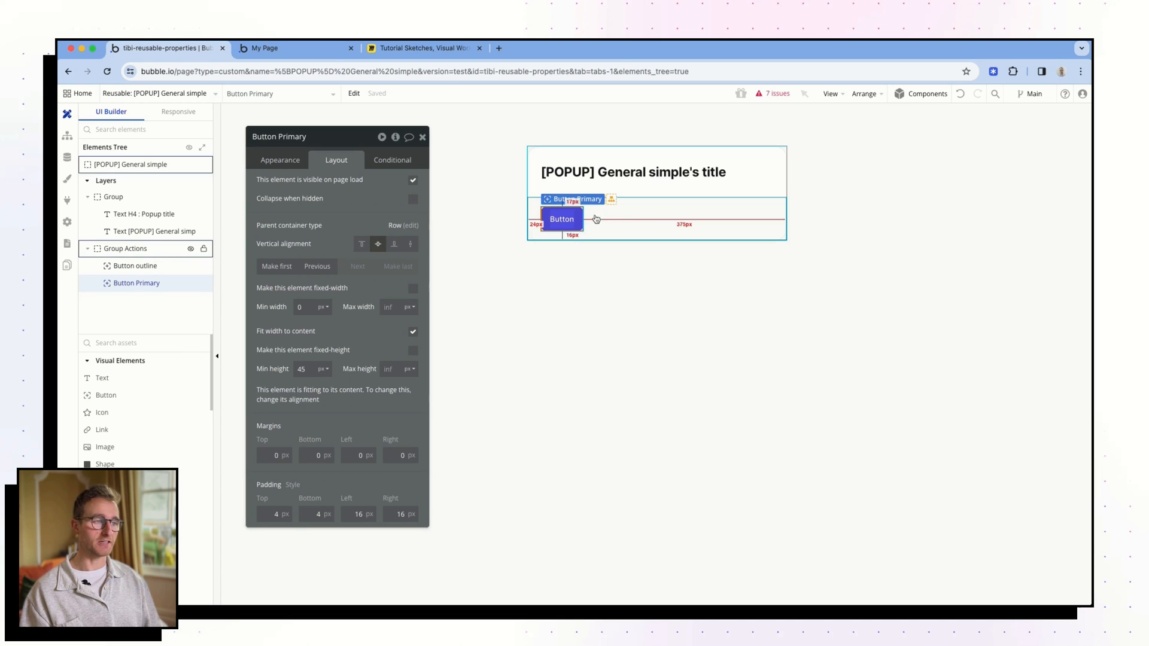
pyautogui.moveTo(191, 266); pyautogui.dragTo(192, 270)
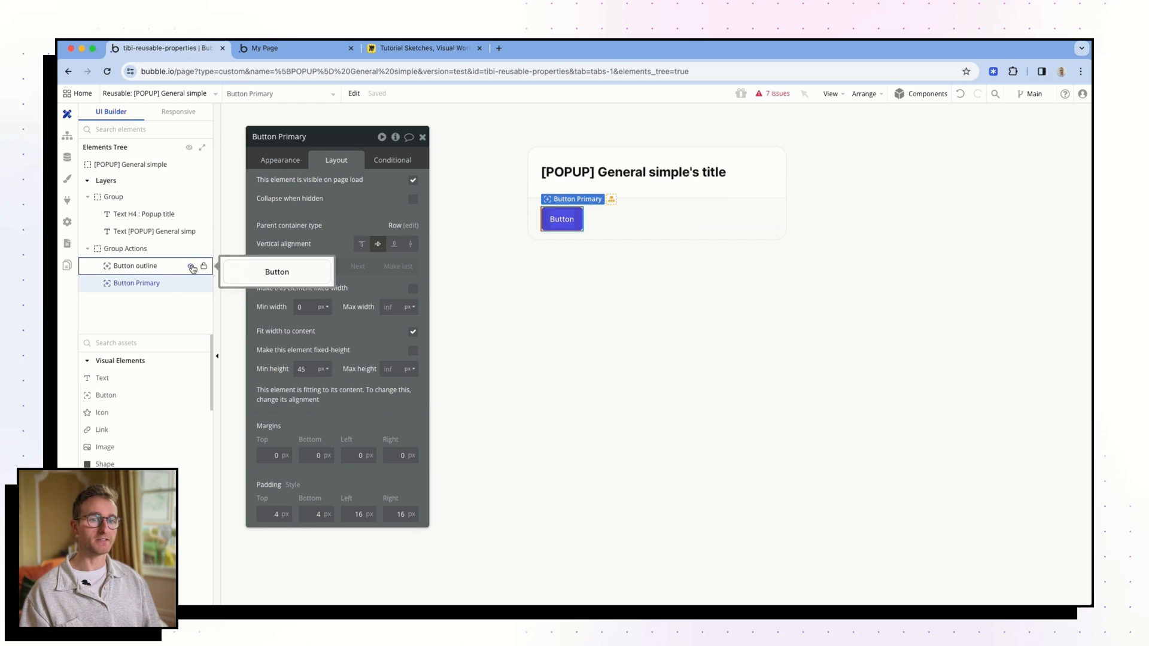
pyautogui.click(192, 267)
pyautogui.click(192, 267)
pyautogui.click(191, 266)
pyautogui.click(191, 267)
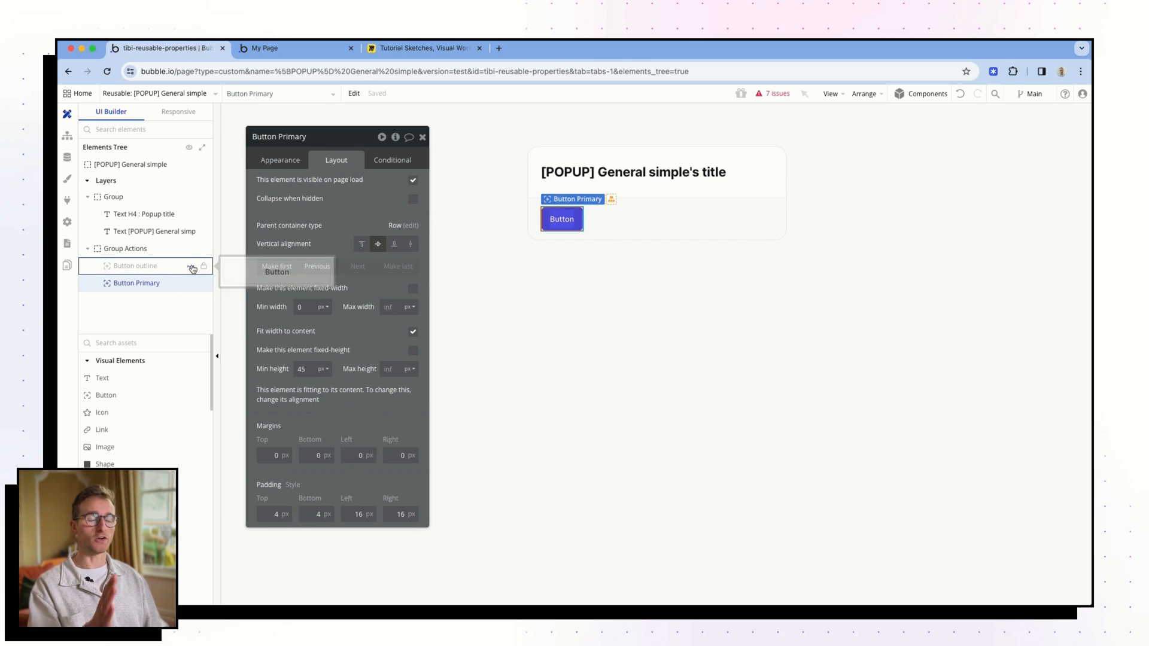
pyautogui.click(191, 267)
pyautogui.click(192, 267)
pyautogui.click(191, 267)
pyautogui.click(192, 267)
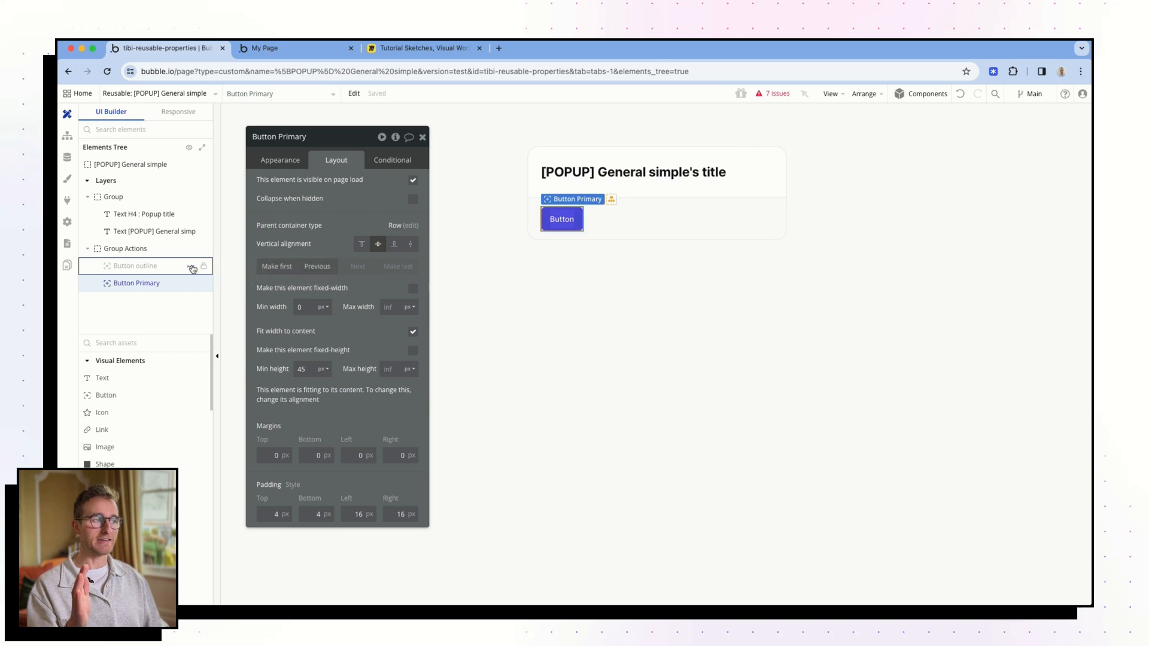
pyautogui.click(192, 267)
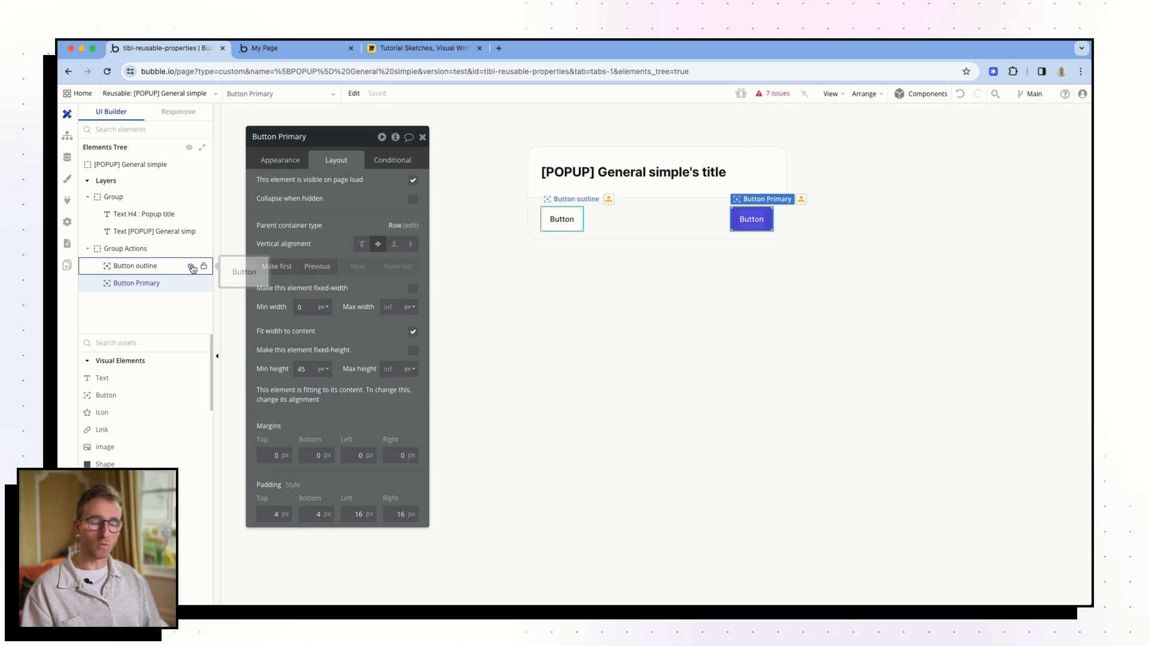
pyautogui.click(191, 267)
pyautogui.click(478, 48)
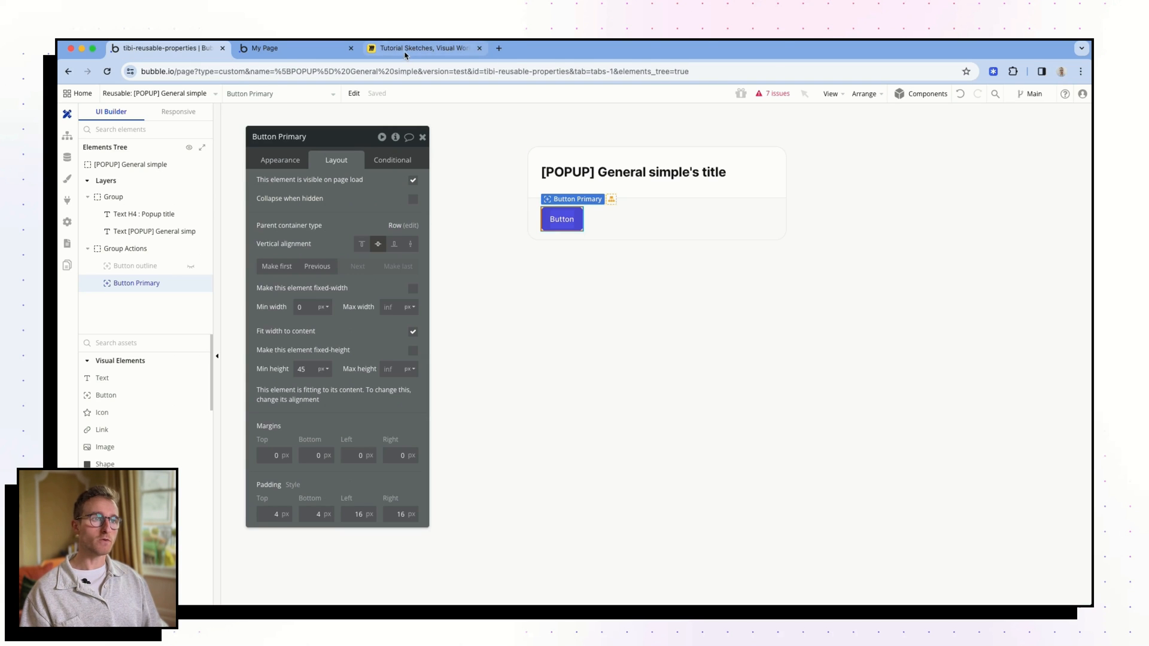
pyautogui.click(406, 53)
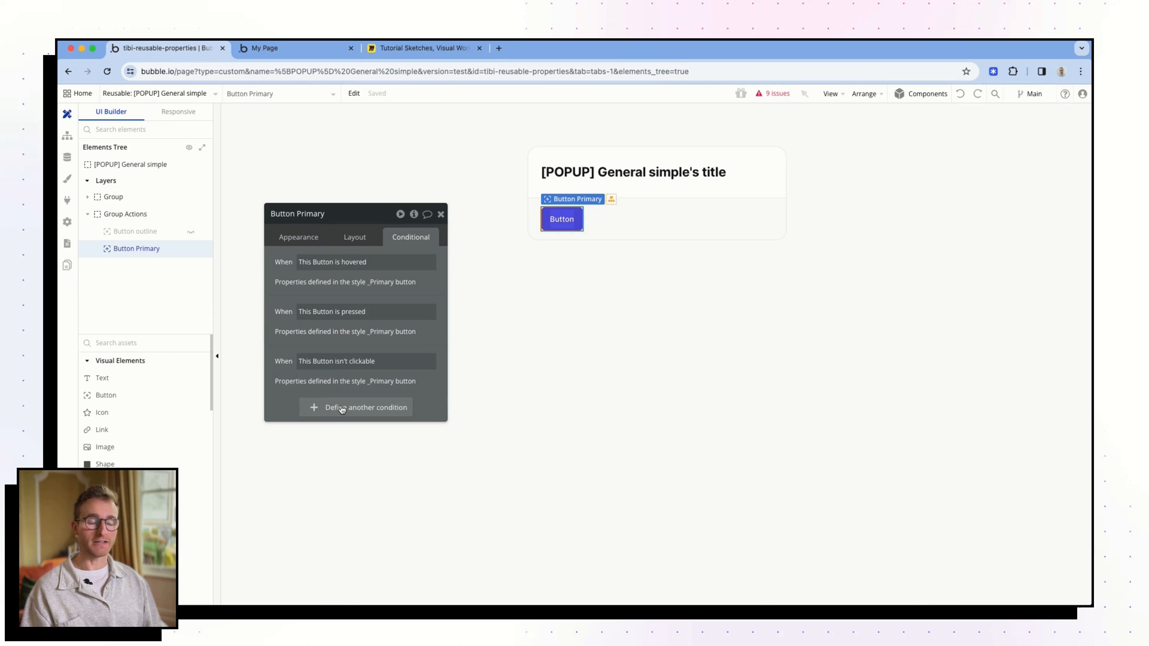
# Step: Add a condition to Button Primary that applies when [POPUP] General simple's variant is Informational
pyautogui.click(341, 407)
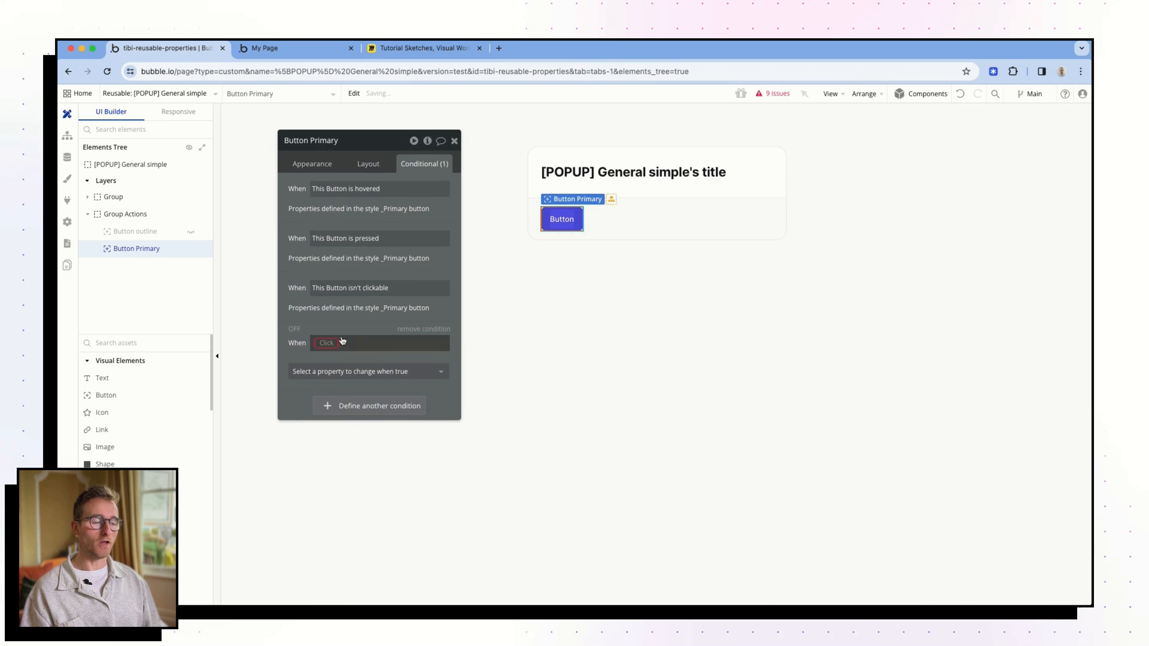
pyautogui.click(336, 344)
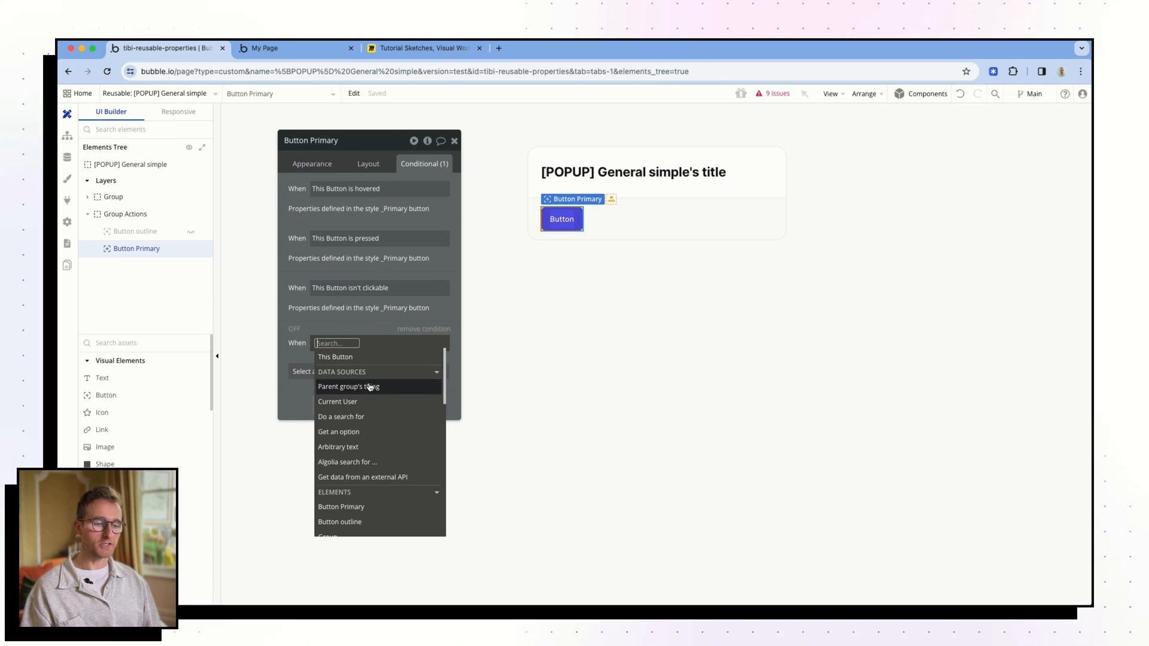
pyautogui.write('pop')
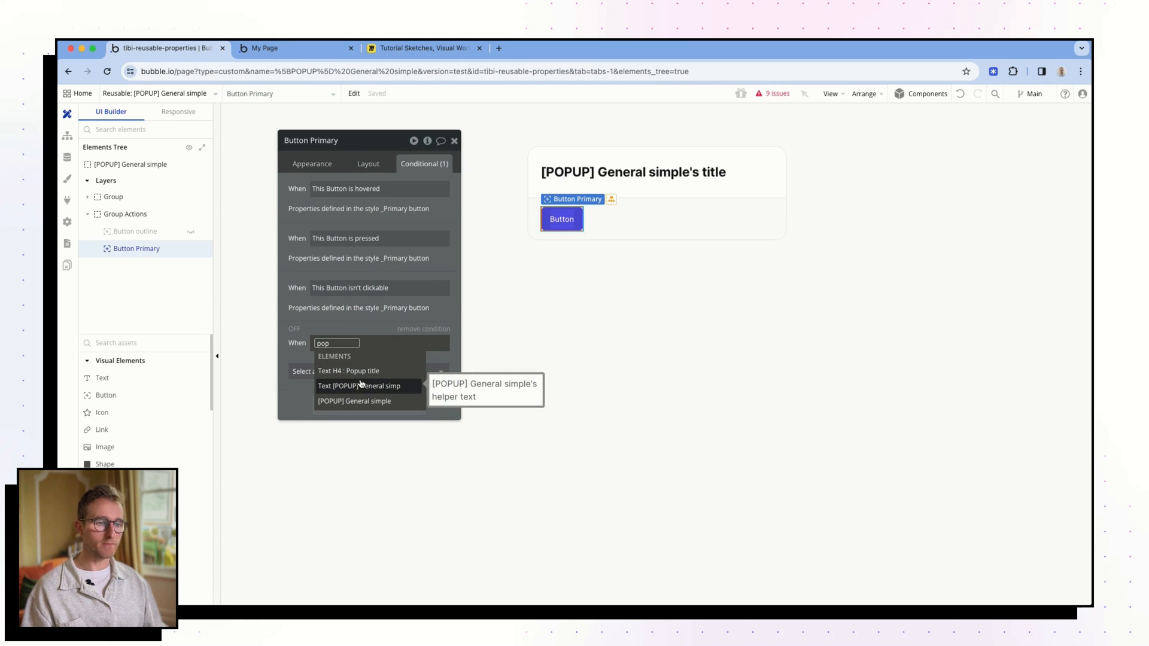
pyautogui.click(359, 401)
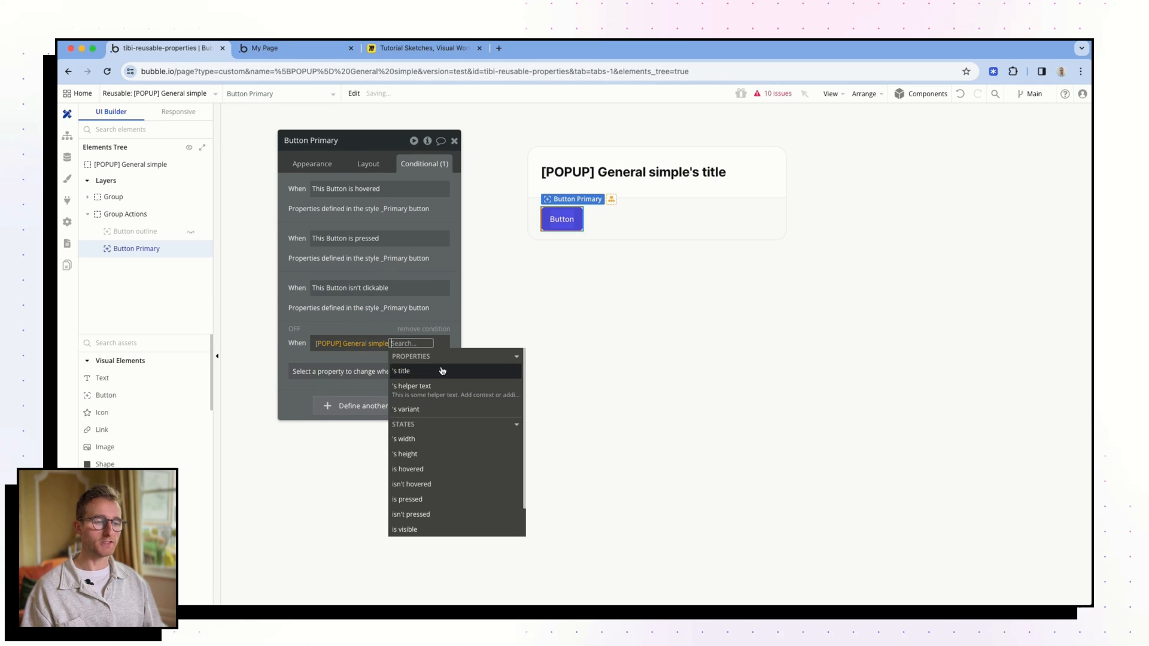
pyautogui.click(431, 409)
pyautogui.click(398, 413)
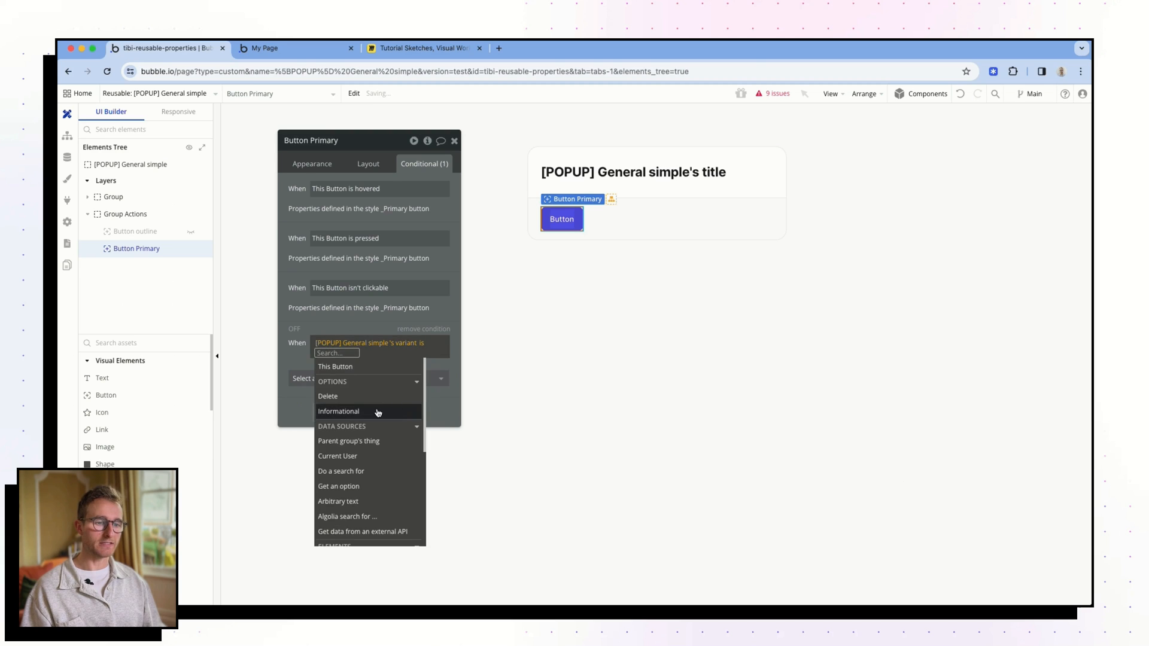
pyautogui.click(378, 413)
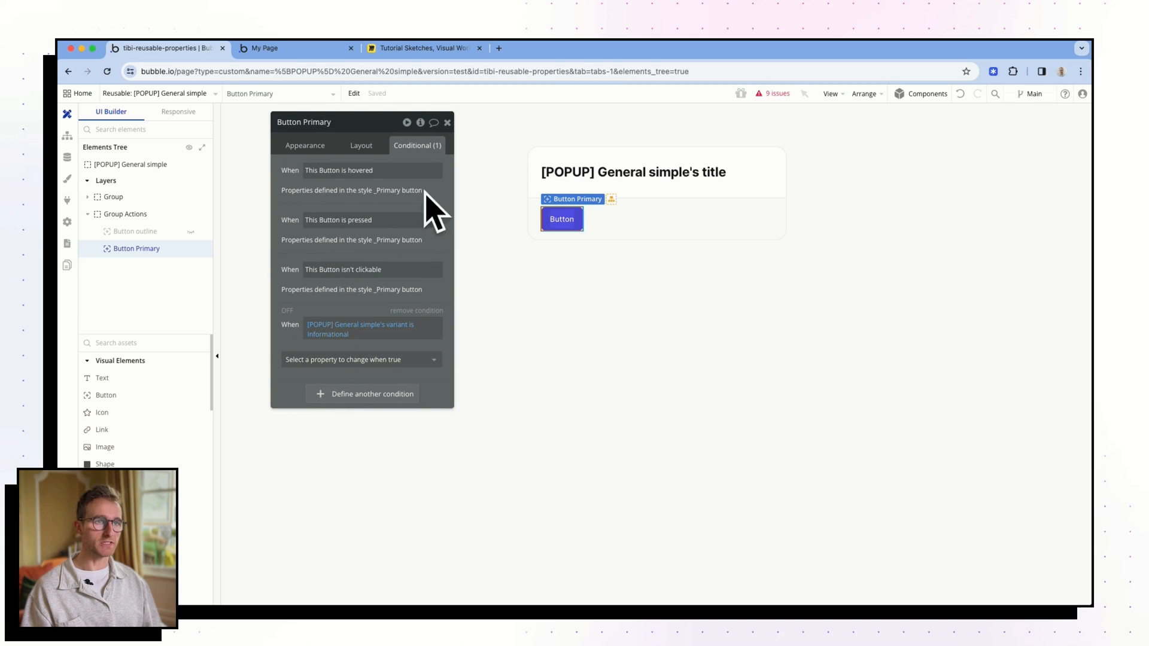
# Step: Check the 'I understand' button's width in the Miro sketch against Button Primary's layout settings in Bubble
pyautogui.click(411, 50)
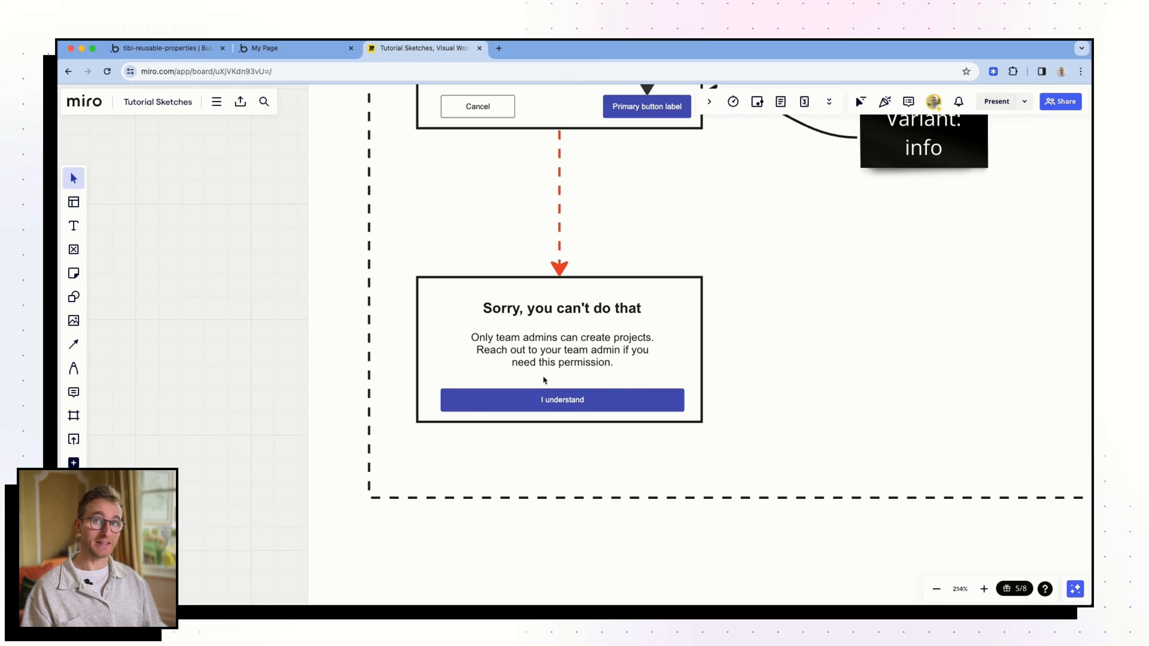
pyautogui.click(184, 54)
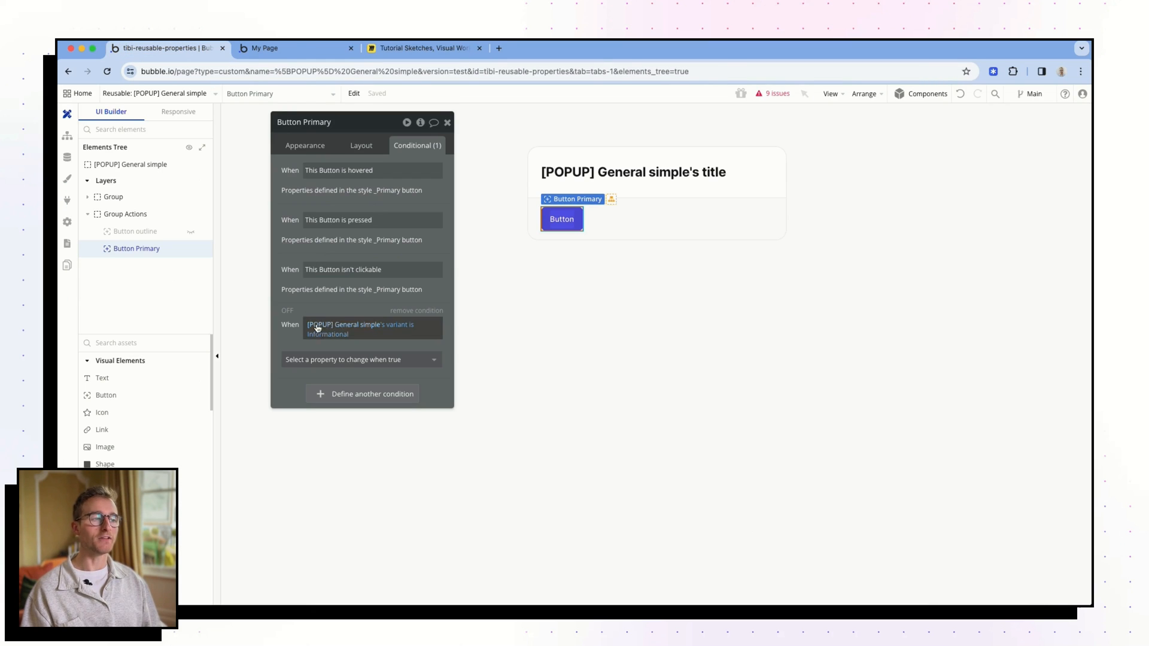
pyautogui.click(327, 359)
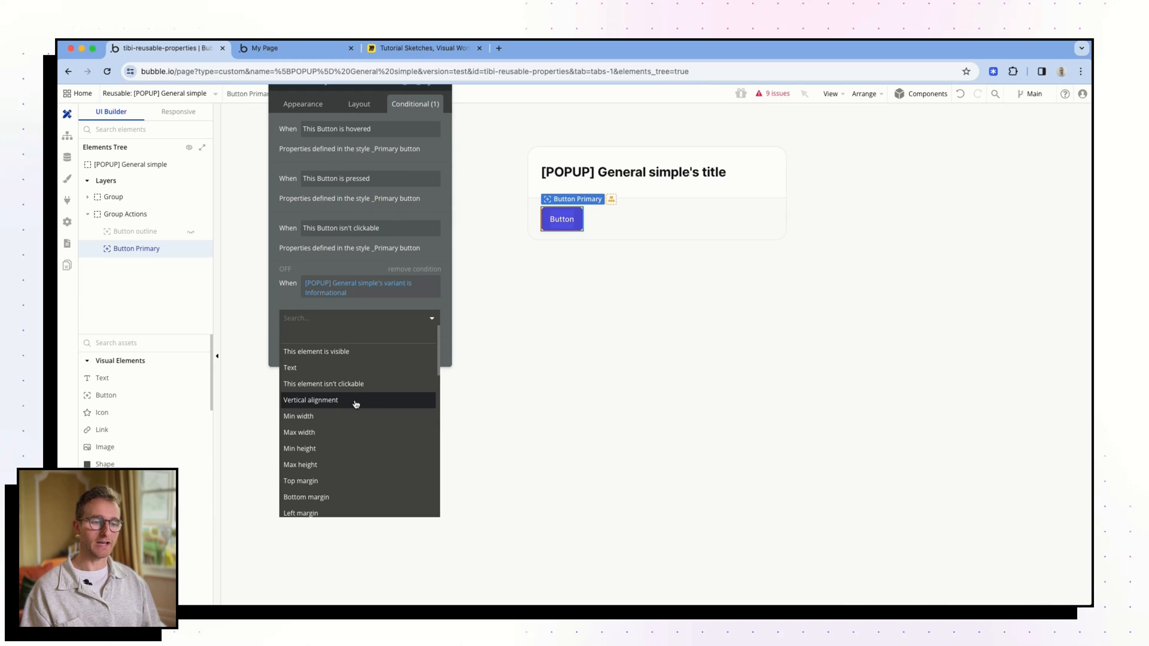
pyautogui.click(353, 104)
pyautogui.click(352, 104)
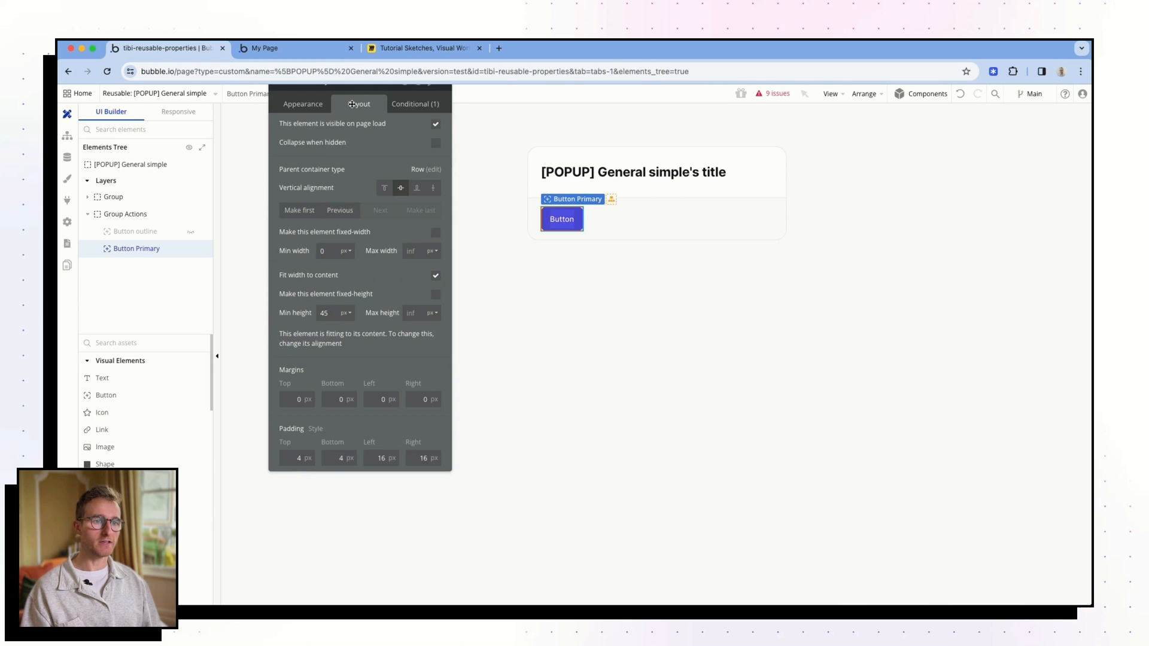
pyautogui.click(414, 103)
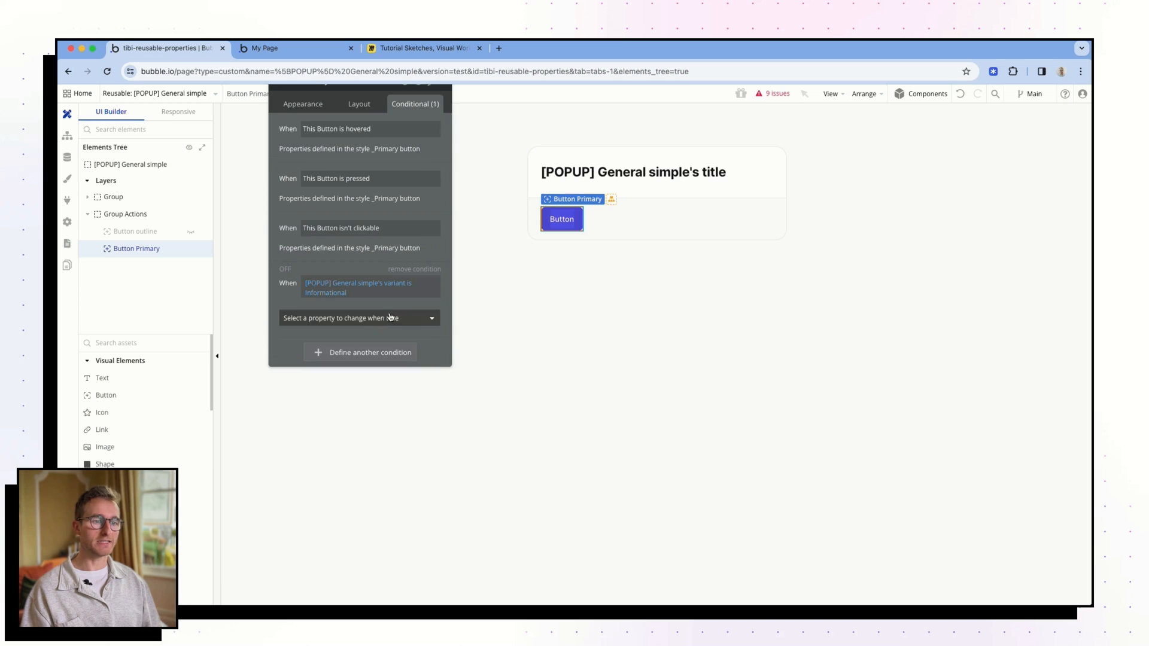
# Step: Make Button Primary's Informational condition set its Min width to 100%
pyautogui.click(372, 318)
pyautogui.write('width')
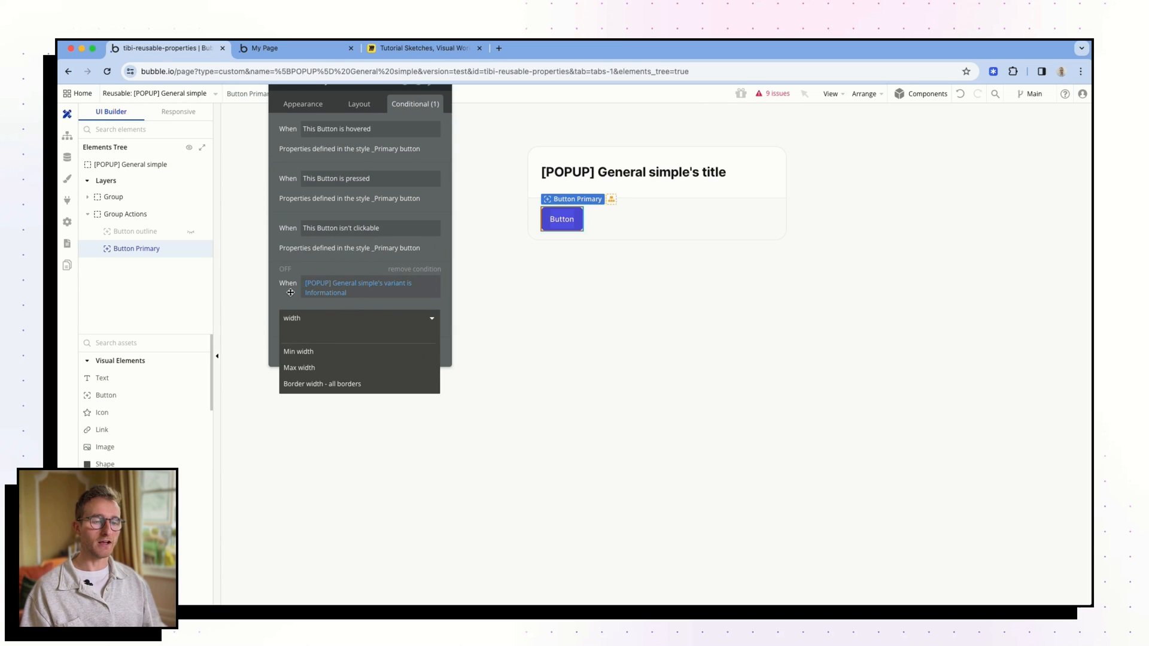
pyautogui.moveTo(289, 294); pyautogui.dragTo(374, 359)
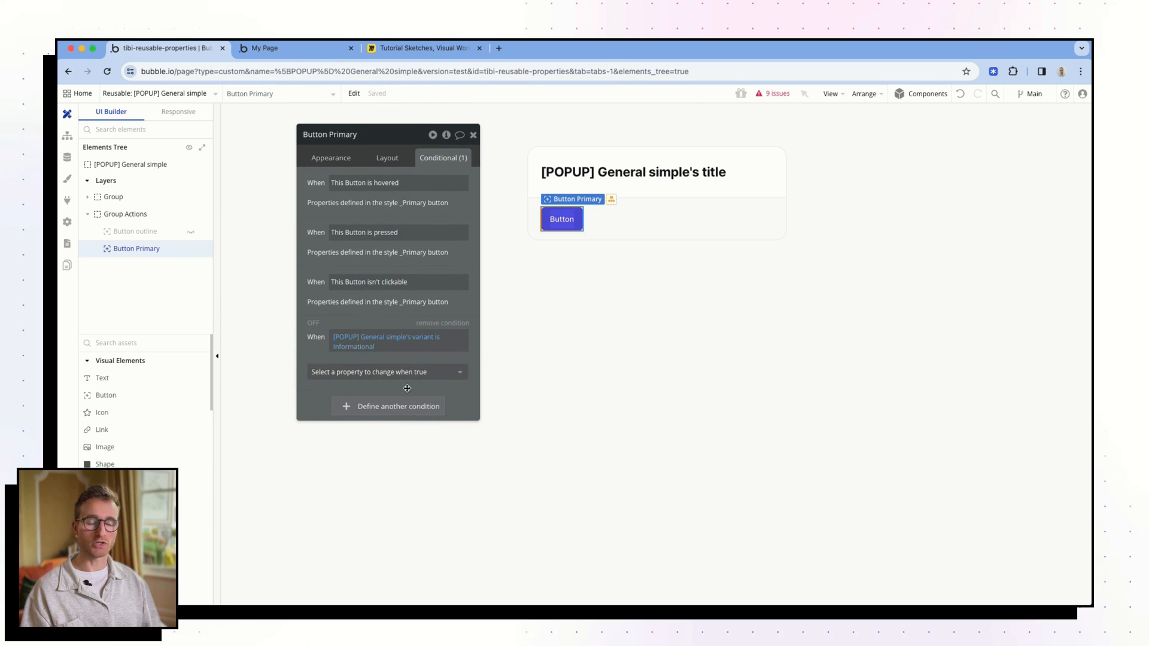
pyautogui.click(424, 375)
pyautogui.write('min')
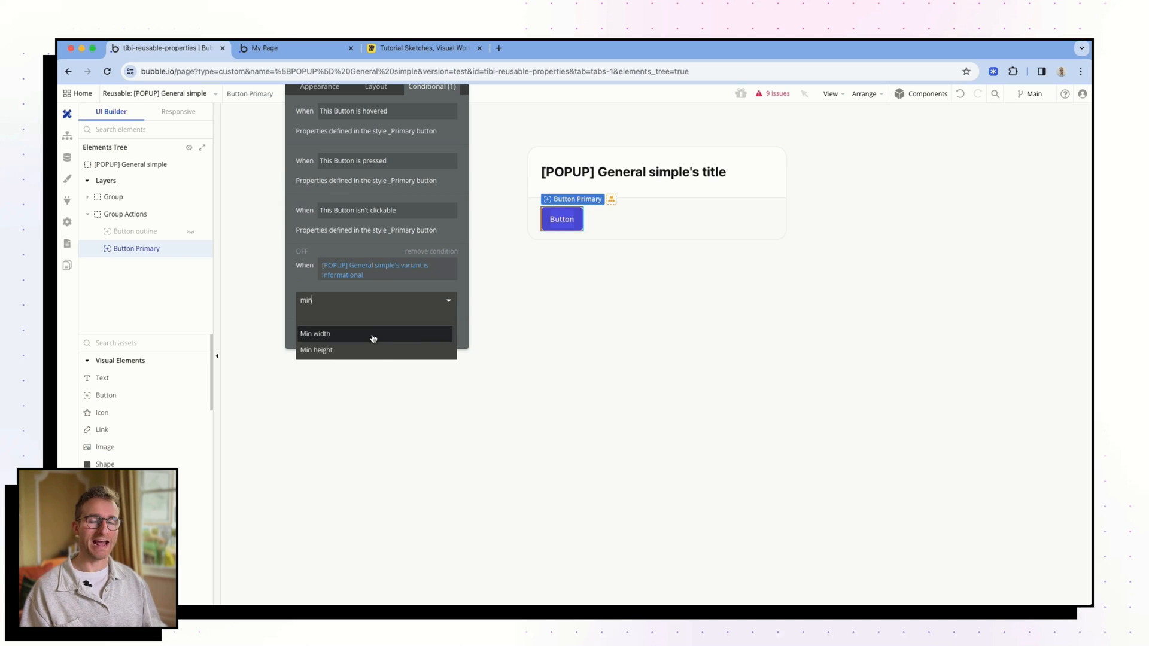
pyautogui.click(334, 333)
pyautogui.click(439, 301)
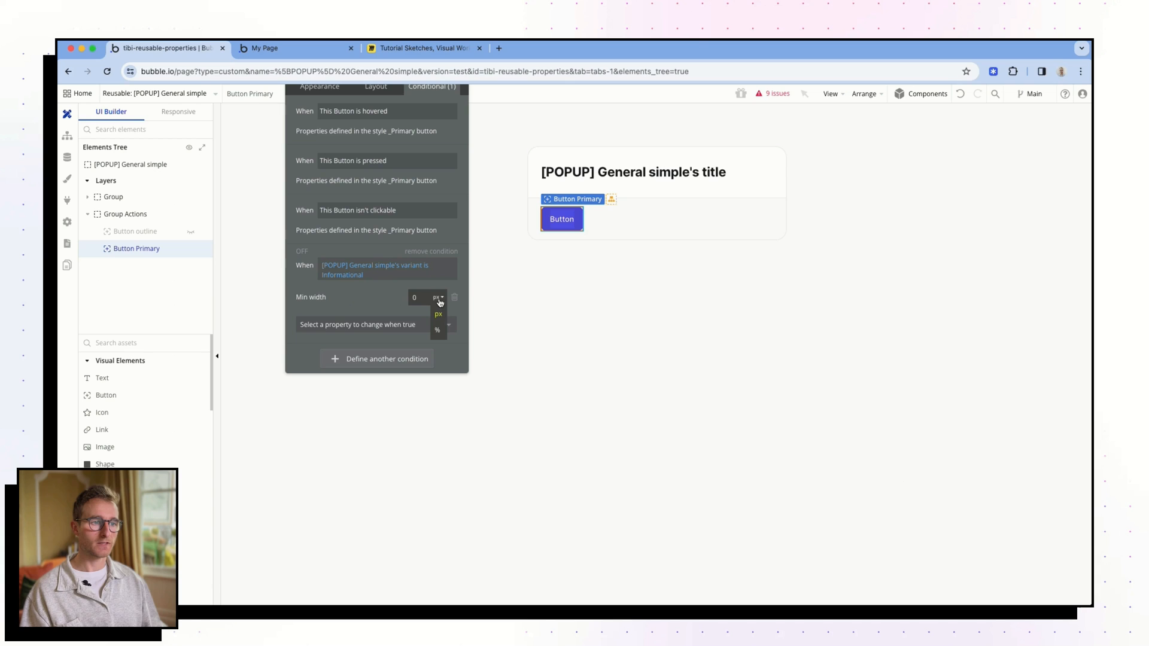
pyautogui.click(439, 330)
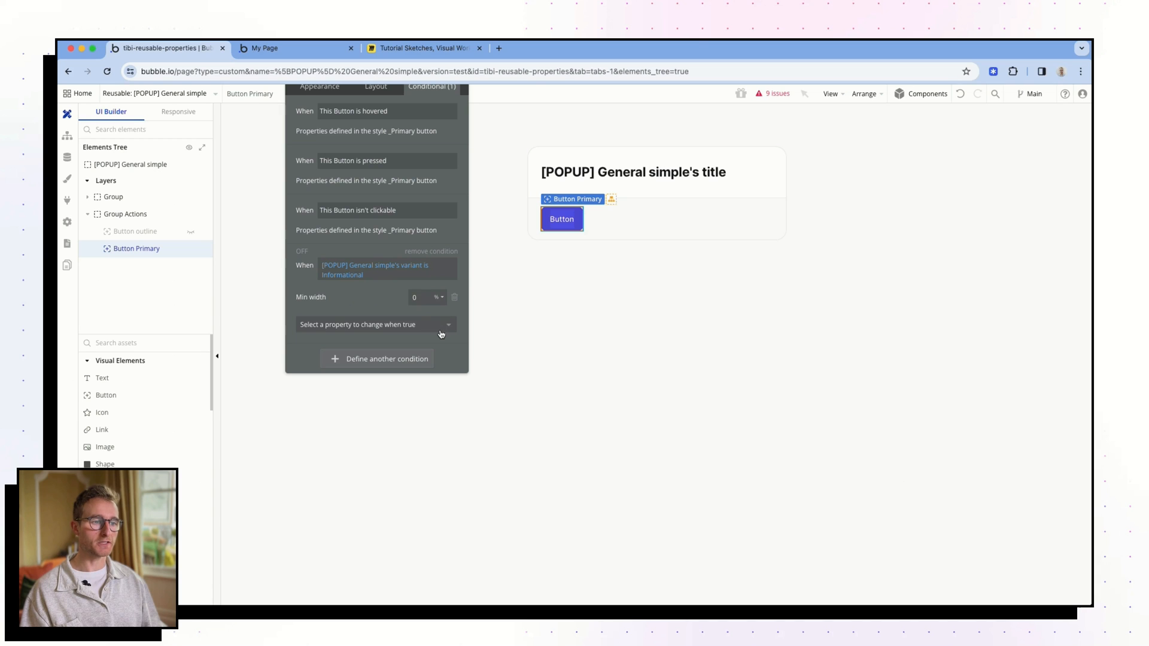
pyautogui.click(414, 298)
pyautogui.write('100')
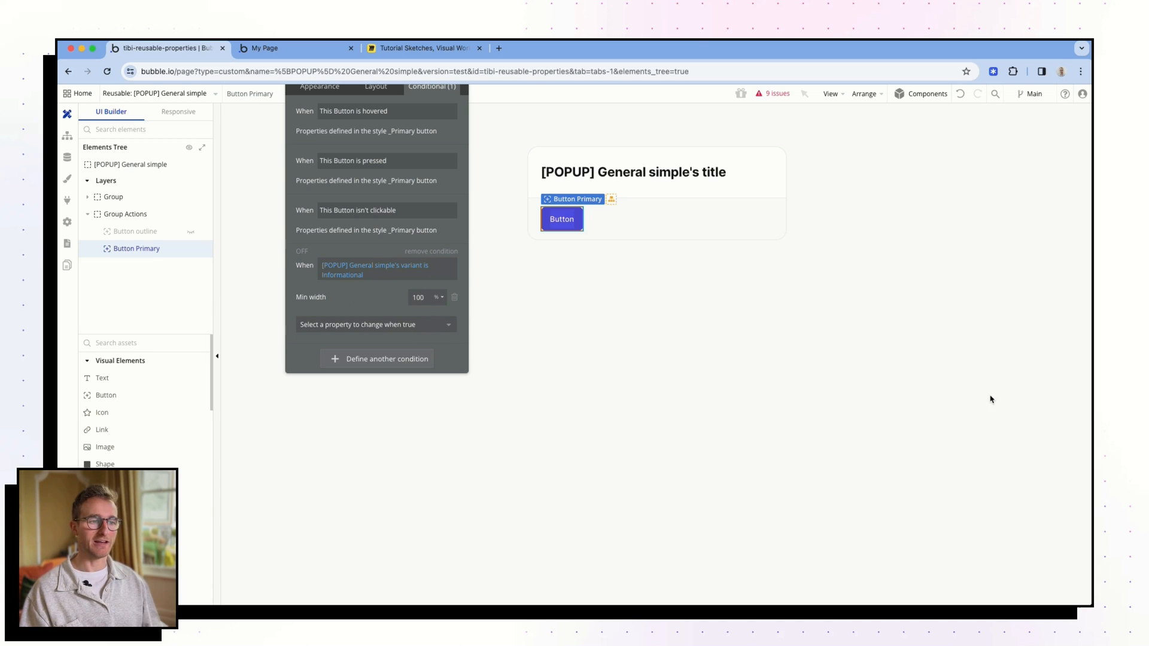
pyautogui.moveTo(389, 299); pyautogui.dragTo(384, 320)
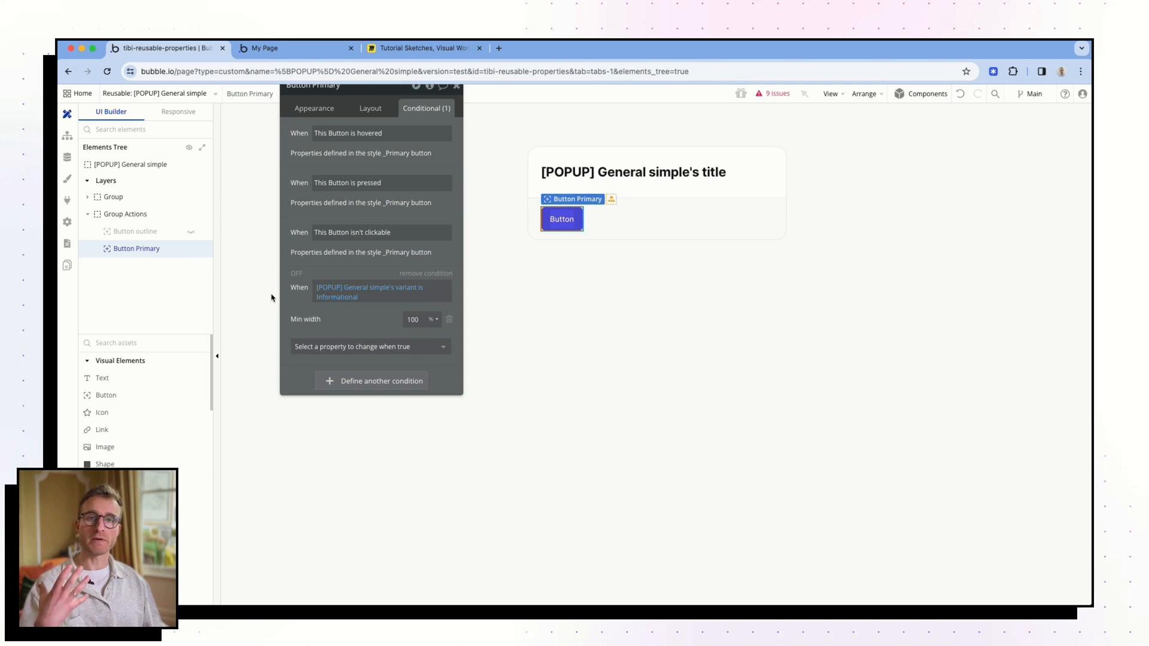
pyautogui.click(173, 216)
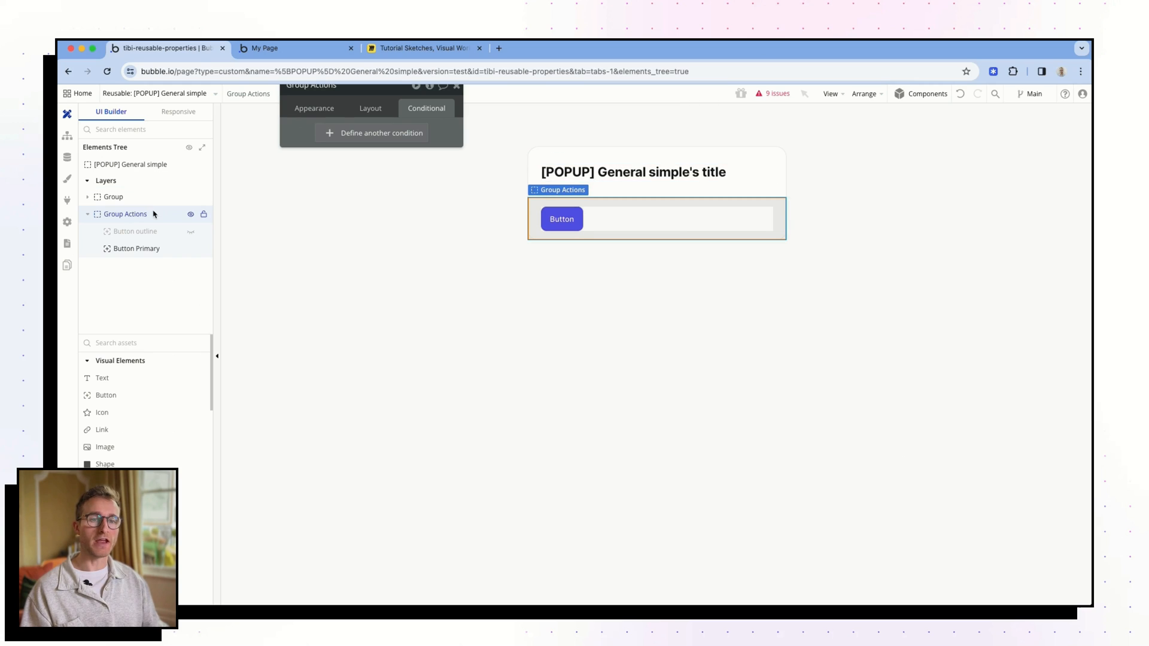
pyautogui.moveTo(154, 214)
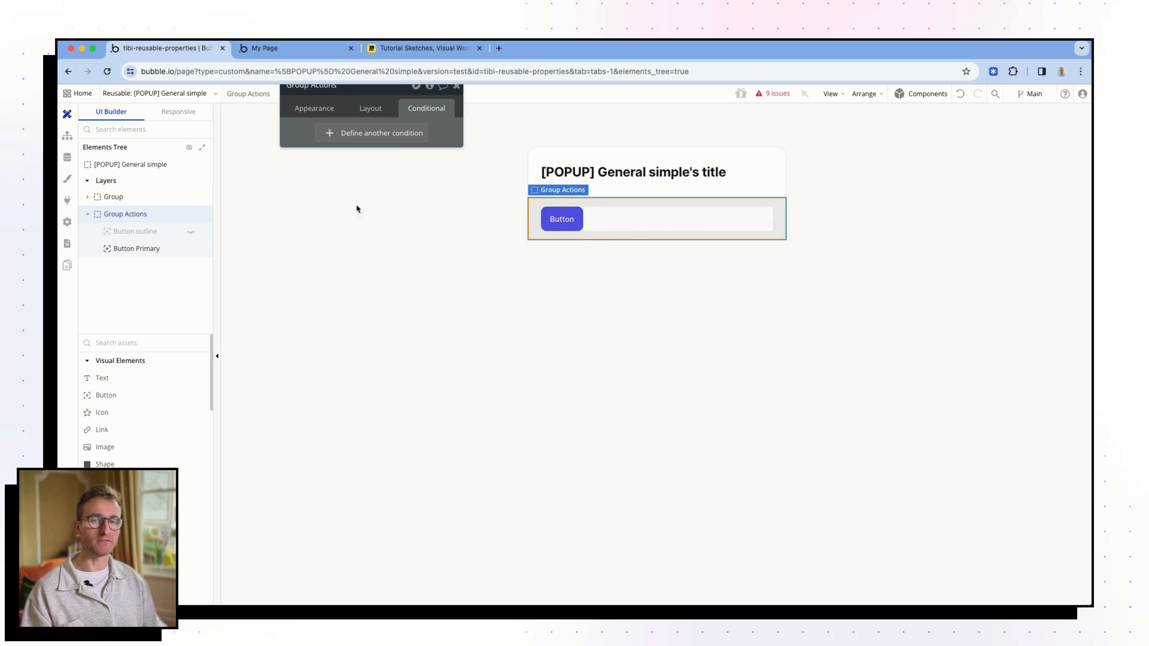
# Step: Go to the app page, reveal Group projects, and open the workflow of its Create project button
pyautogui.click(157, 93)
pyautogui.click(159, 146)
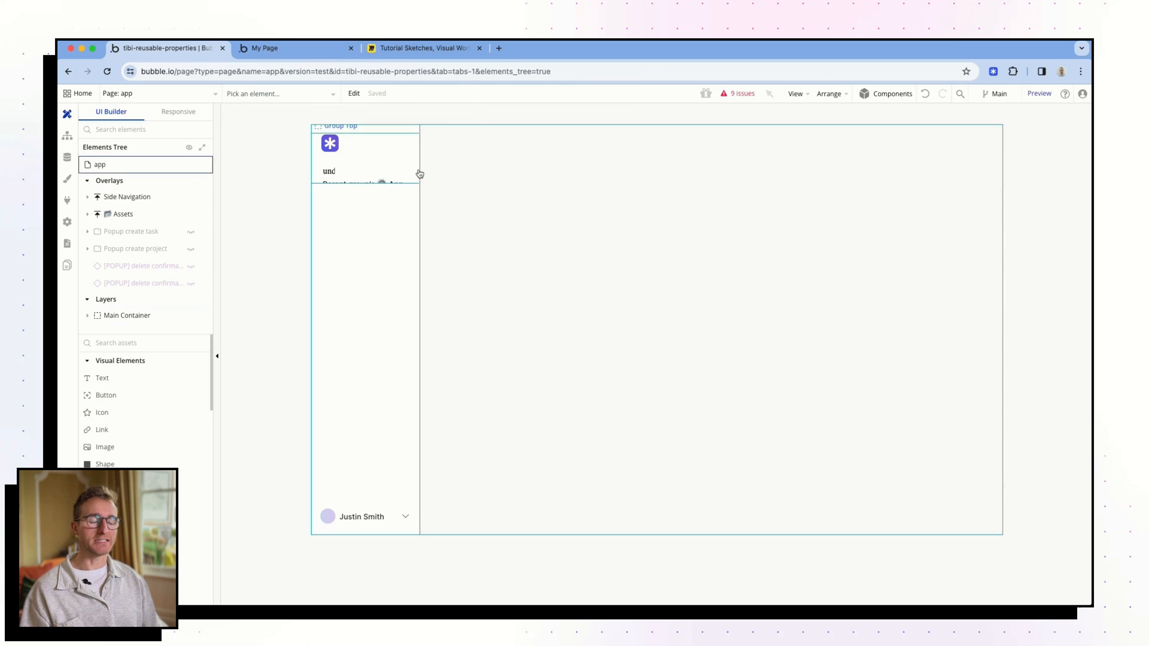
pyautogui.click(87, 316)
pyautogui.click(188, 324)
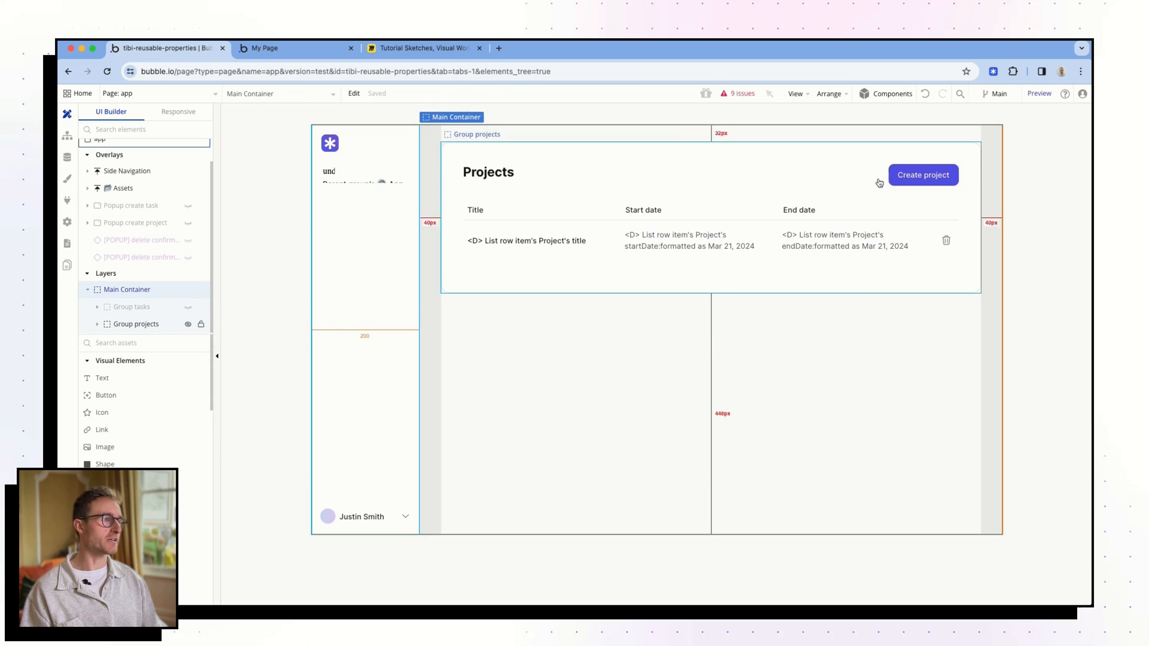
pyautogui.doubleClick(921, 175)
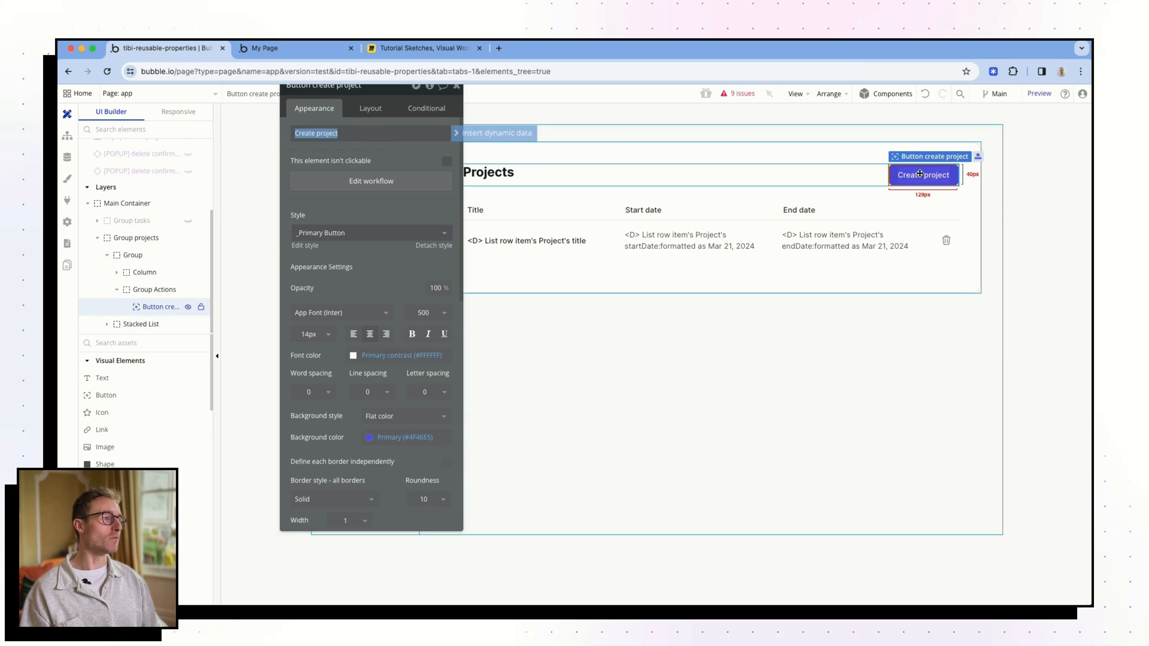
pyautogui.click(376, 233)
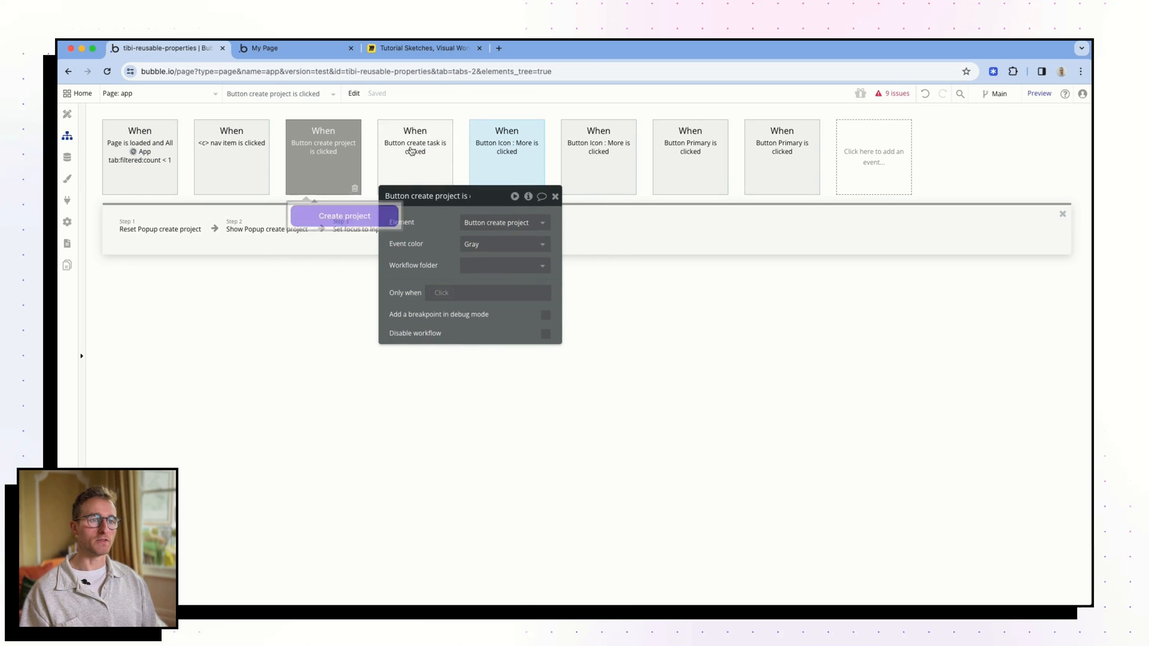
pyautogui.moveTo(442, 244); pyautogui.dragTo(473, 195)
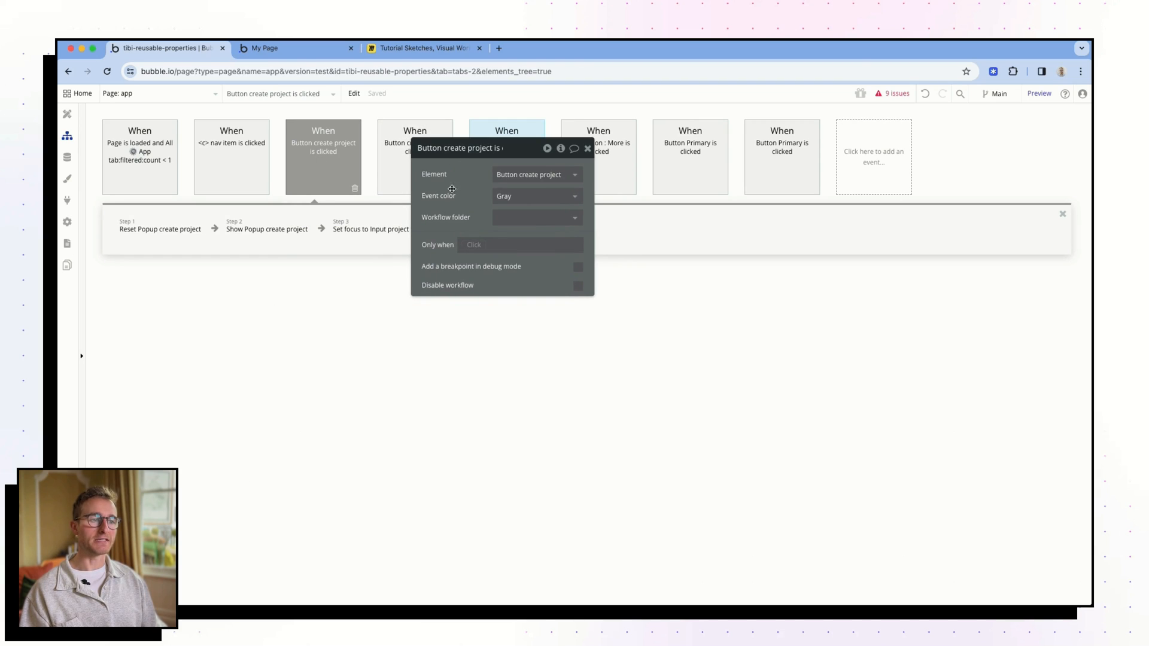
pyautogui.moveTo(456, 199); pyautogui.dragTo(424, 316)
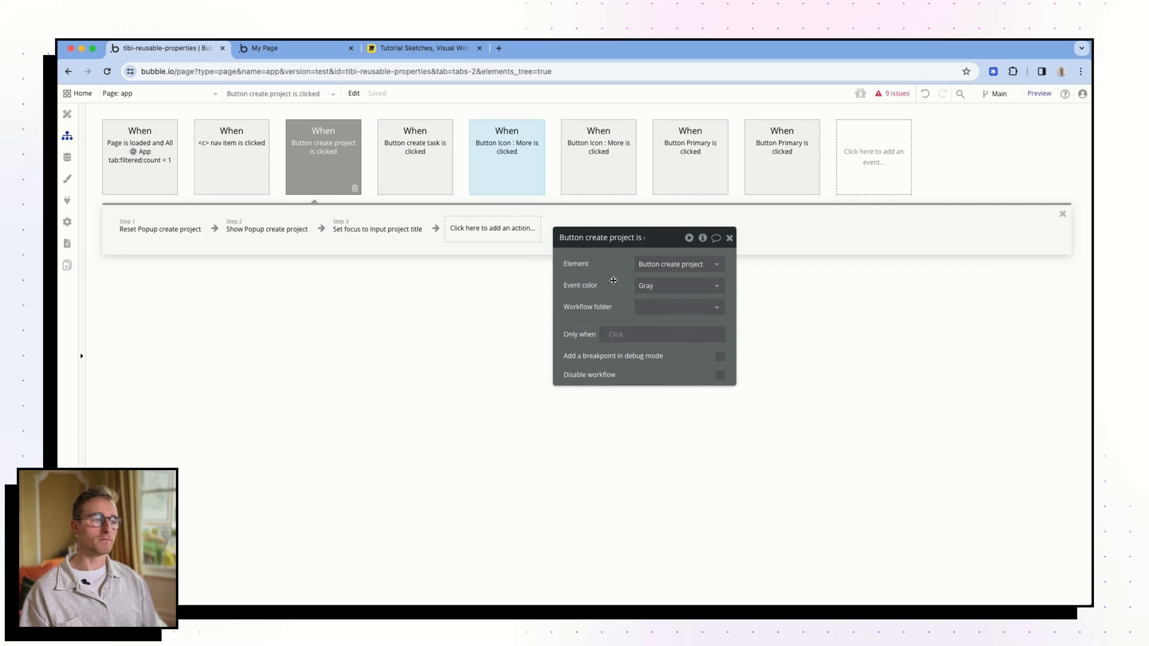
pyautogui.moveTo(613, 281); pyautogui.dragTo(538, 263)
# Step: Try the Create project button in the running app preview, then return to its workflow in the editor
pyautogui.click(276, 51)
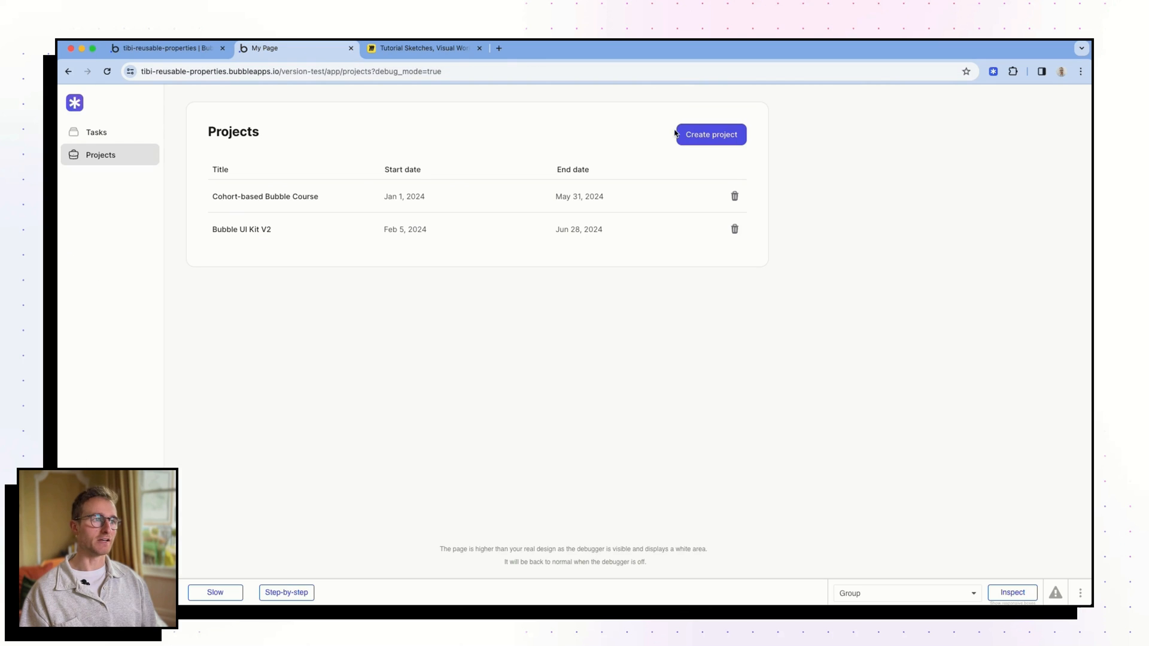
pyautogui.click(708, 136)
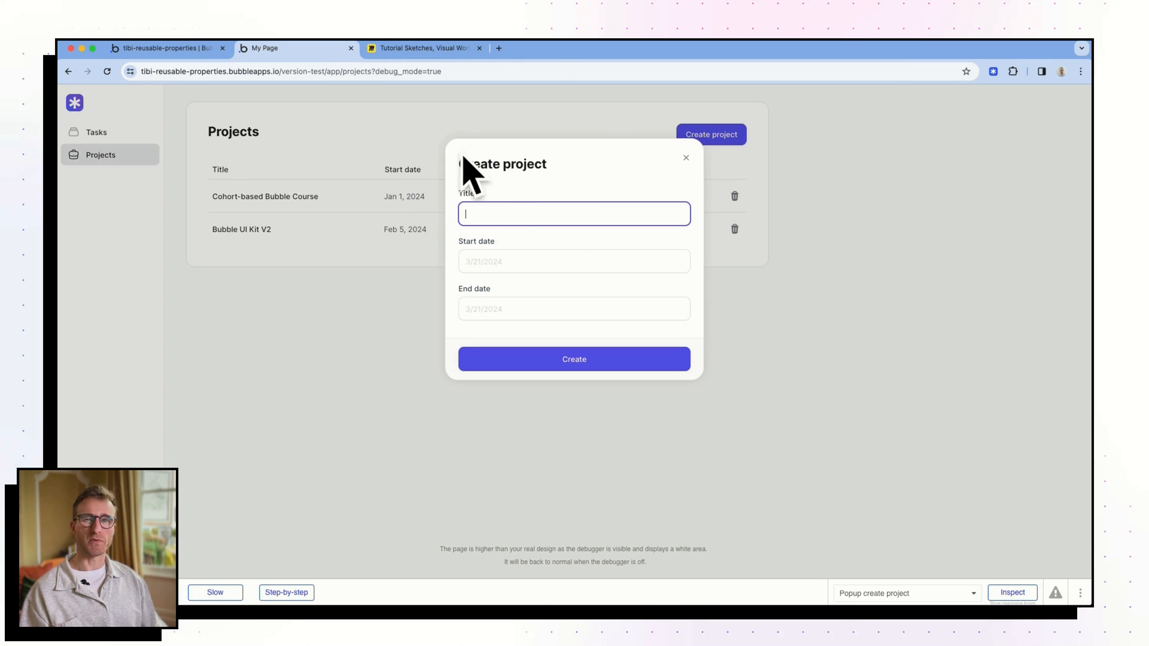
pyautogui.click(188, 53)
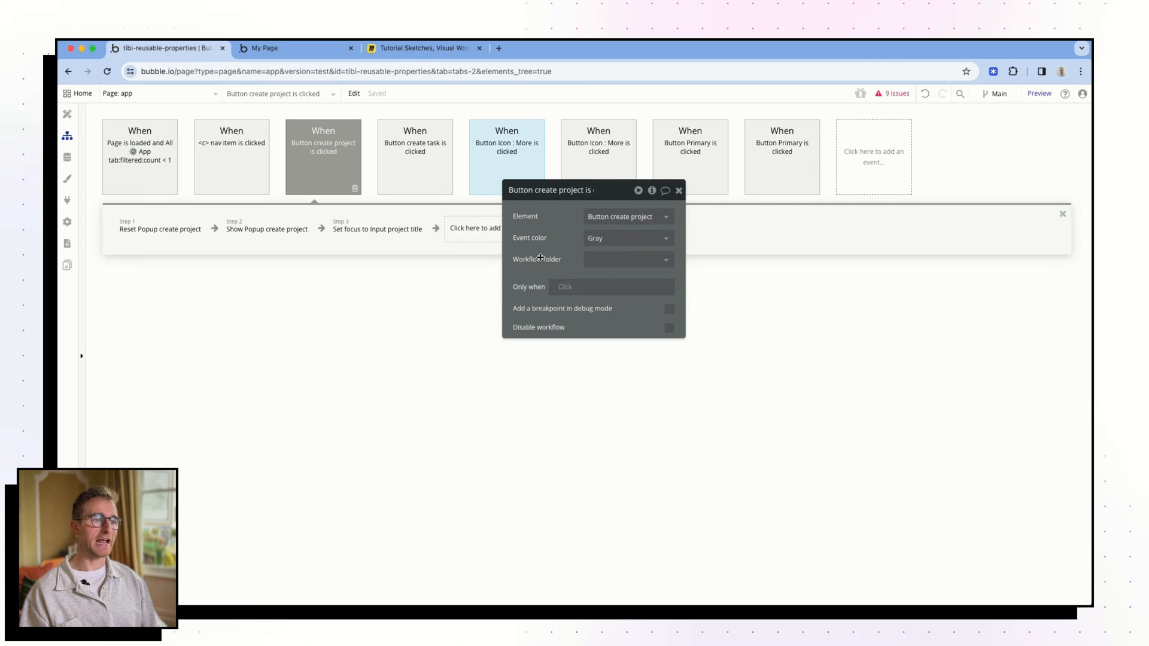
# Step: Restrict the Create project click event to run only when Current User's role is Admin
pyautogui.moveTo(540, 258); pyautogui.dragTo(466, 259)
pyautogui.click(491, 290)
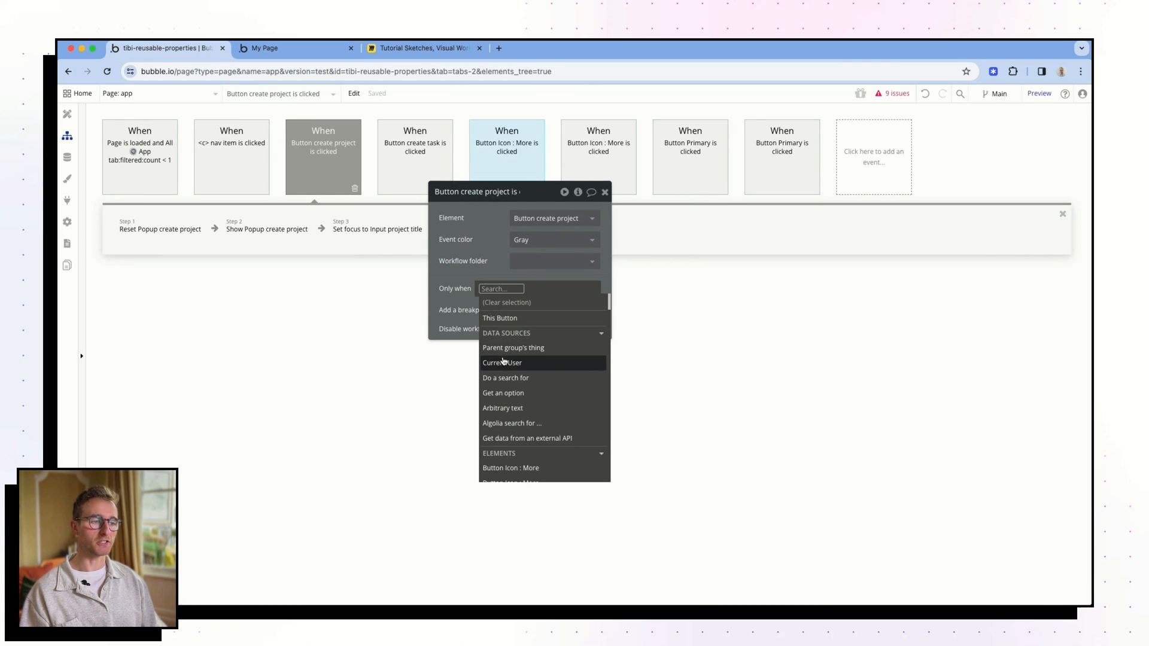
pyautogui.click(502, 363)
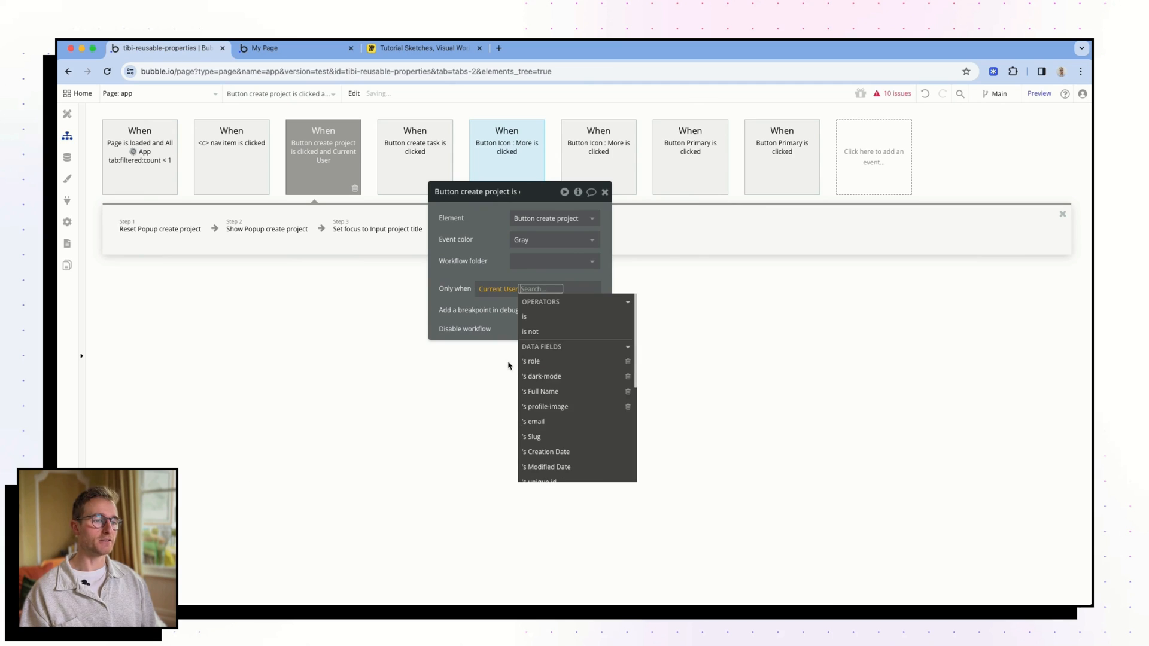
pyautogui.click(533, 362)
pyautogui.click(556, 350)
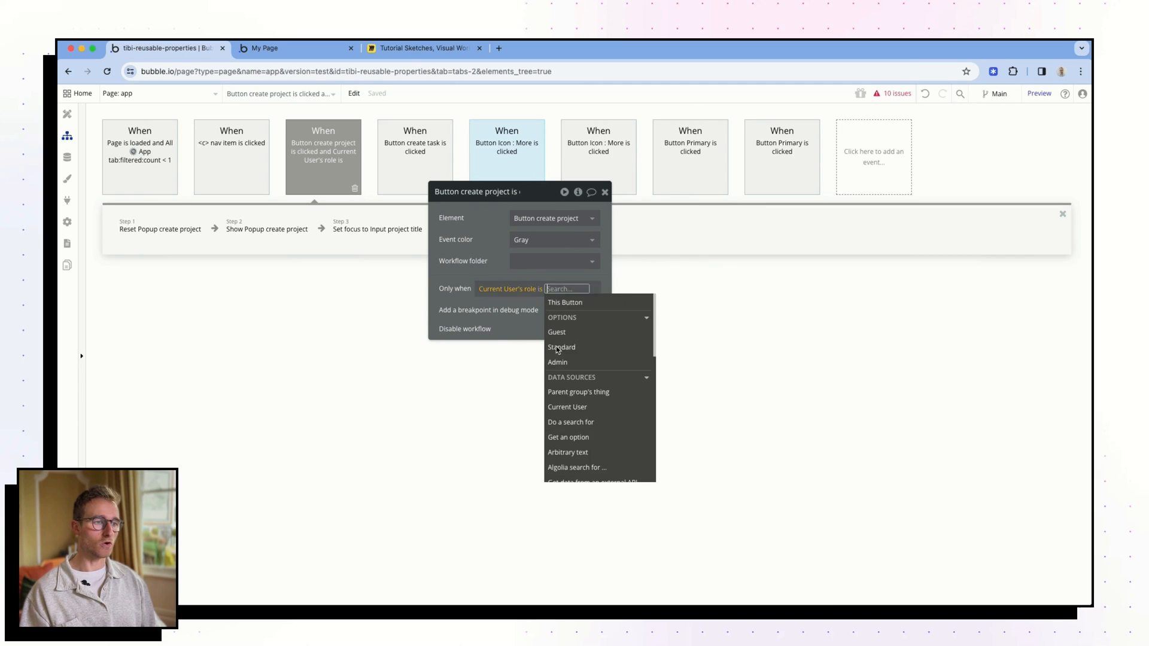
pyautogui.click(557, 362)
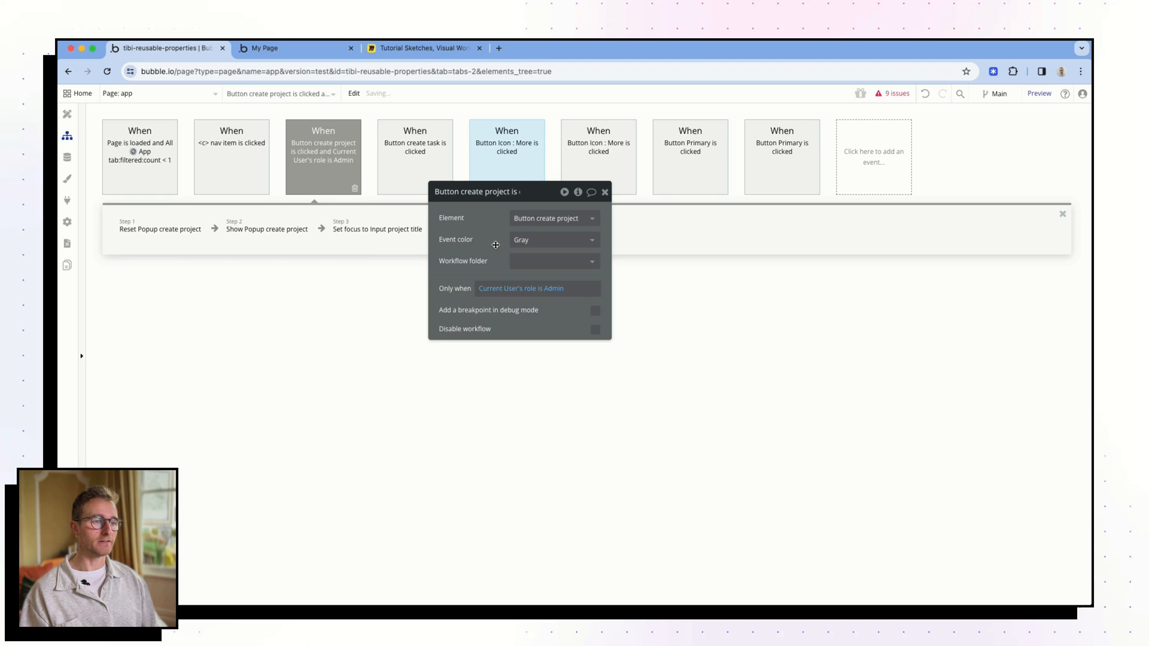
pyautogui.moveTo(498, 301); pyautogui.dragTo(445, 297)
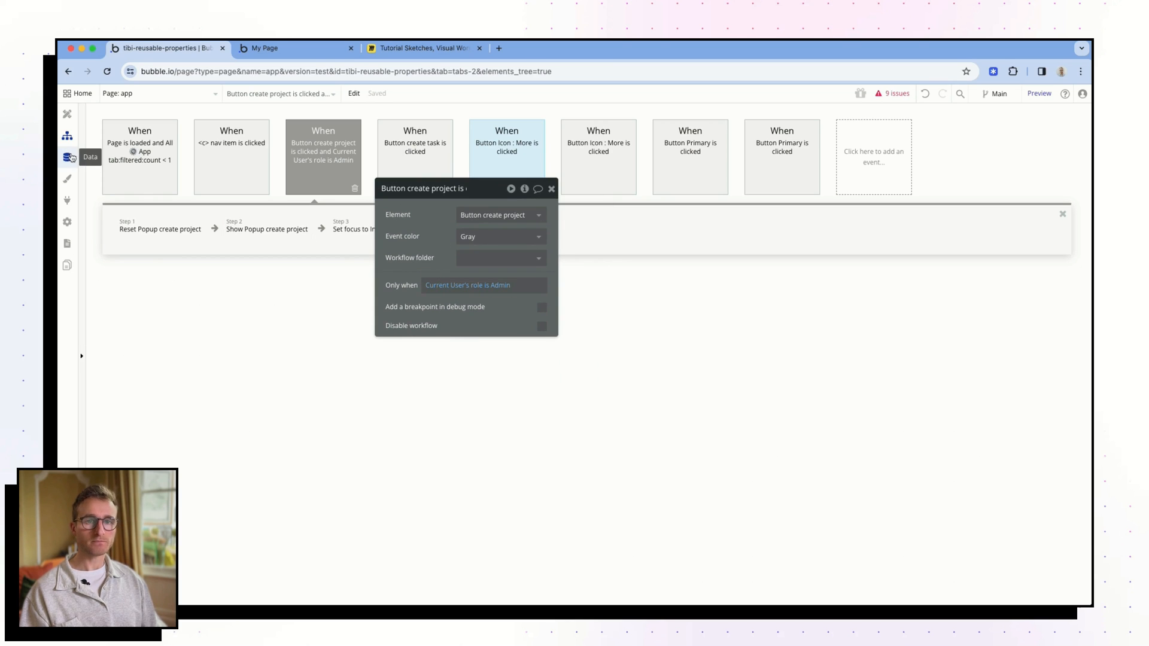
# Step: Review the User data type's role field and the options in the Role option set
pyautogui.click(67, 157)
pyautogui.click(126, 137)
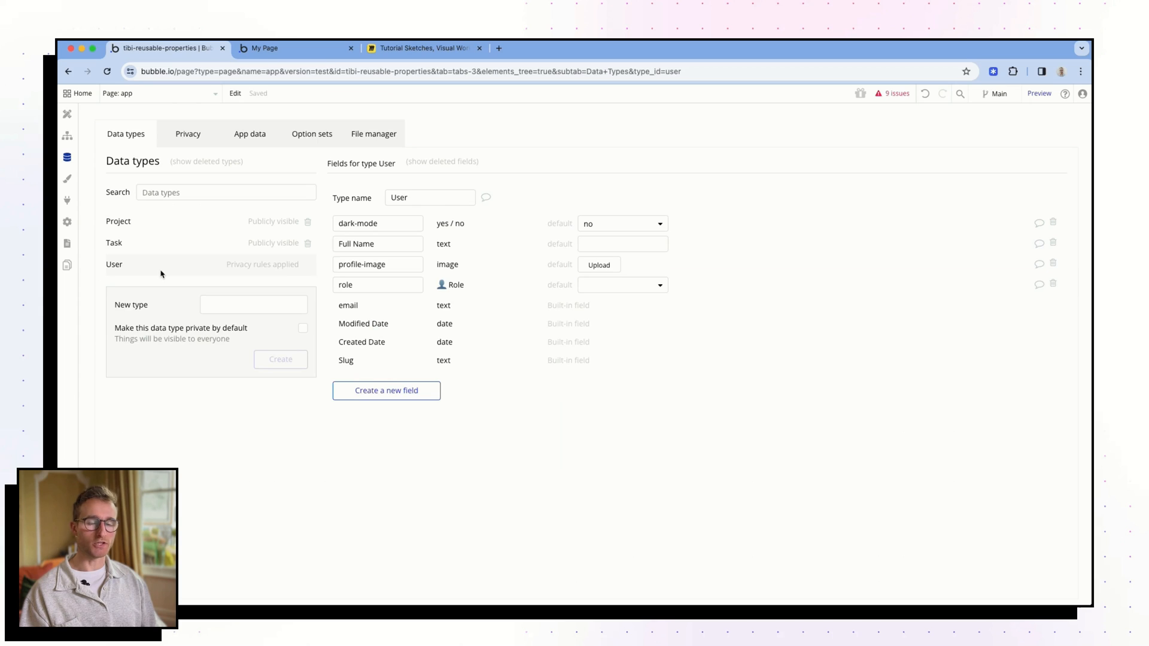
pyautogui.doubleClick(364, 279)
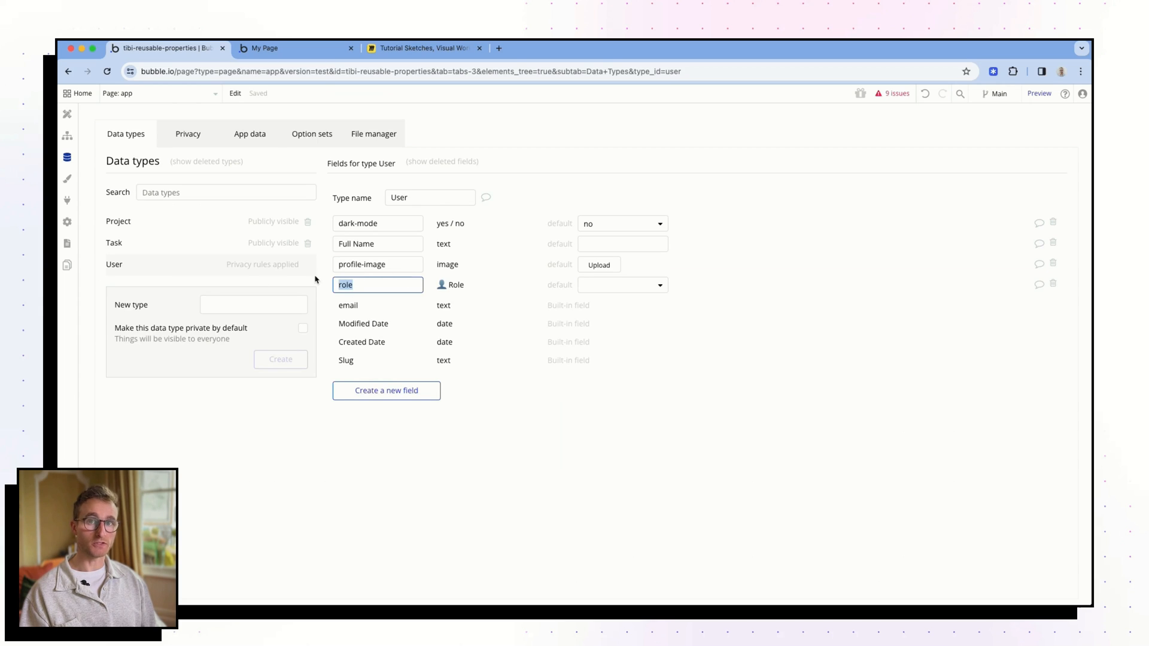
pyautogui.click(456, 288)
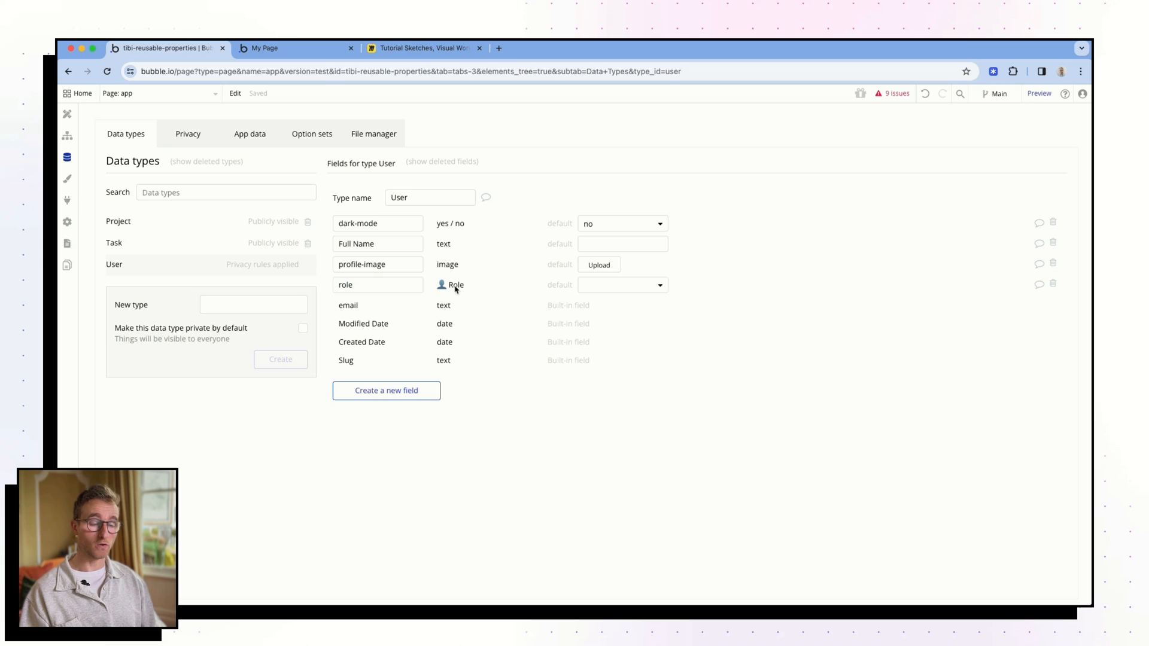
pyautogui.click(305, 136)
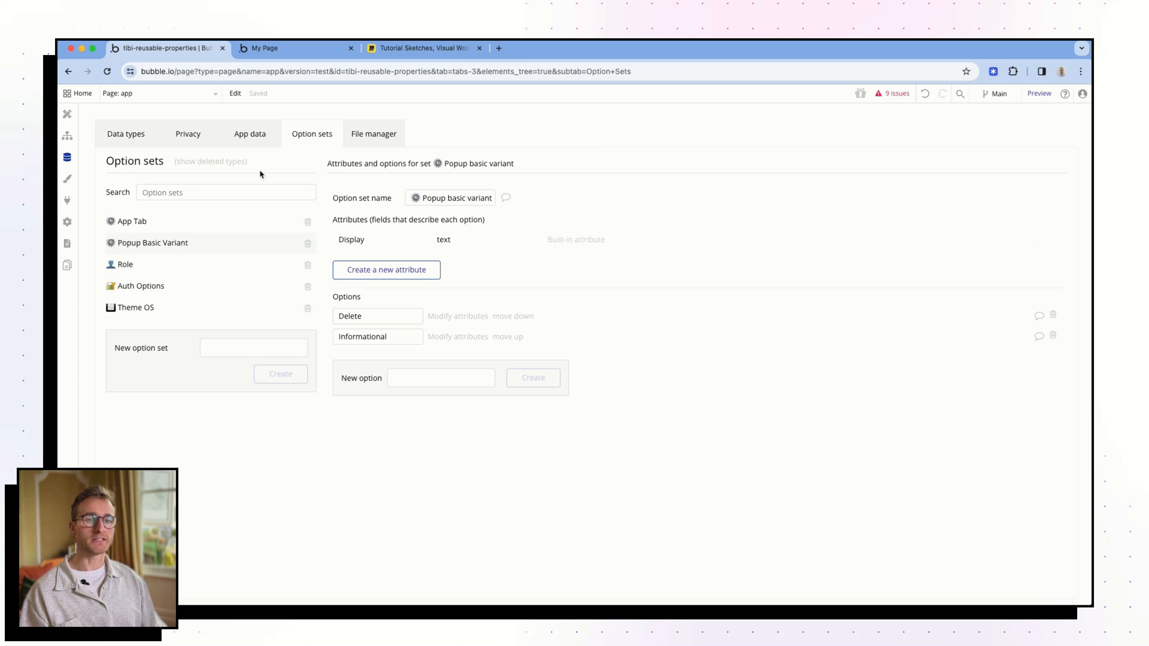
pyautogui.click(170, 265)
pyautogui.moveTo(448, 200); pyautogui.dragTo(393, 220)
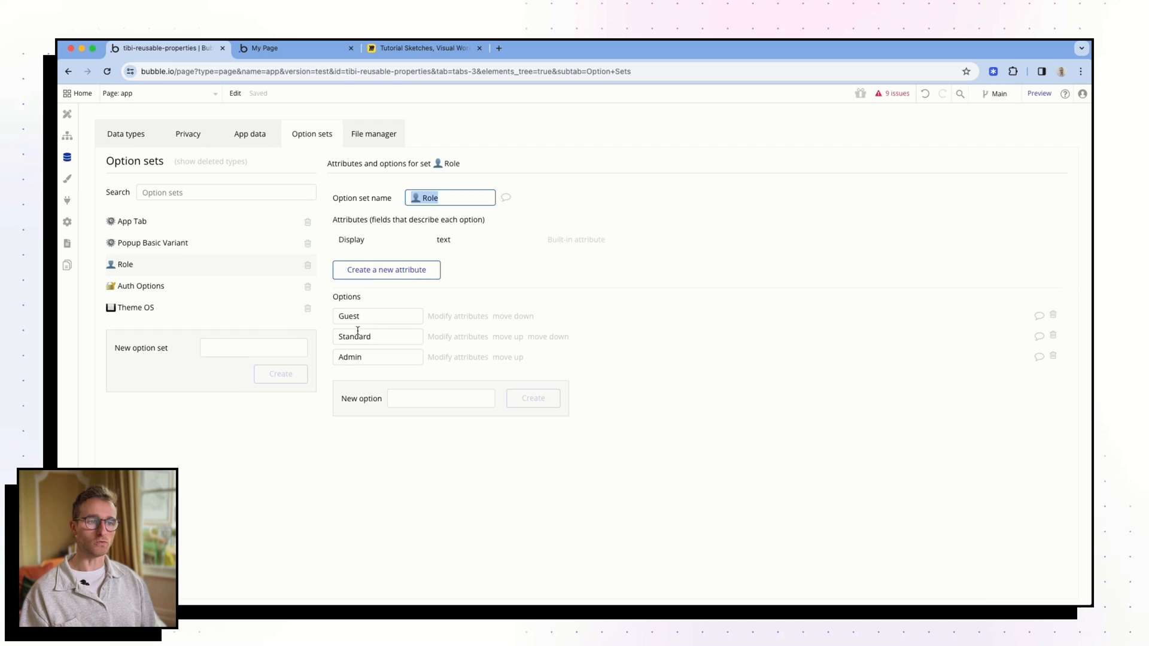
pyautogui.moveTo(370, 318); pyautogui.dragTo(321, 363)
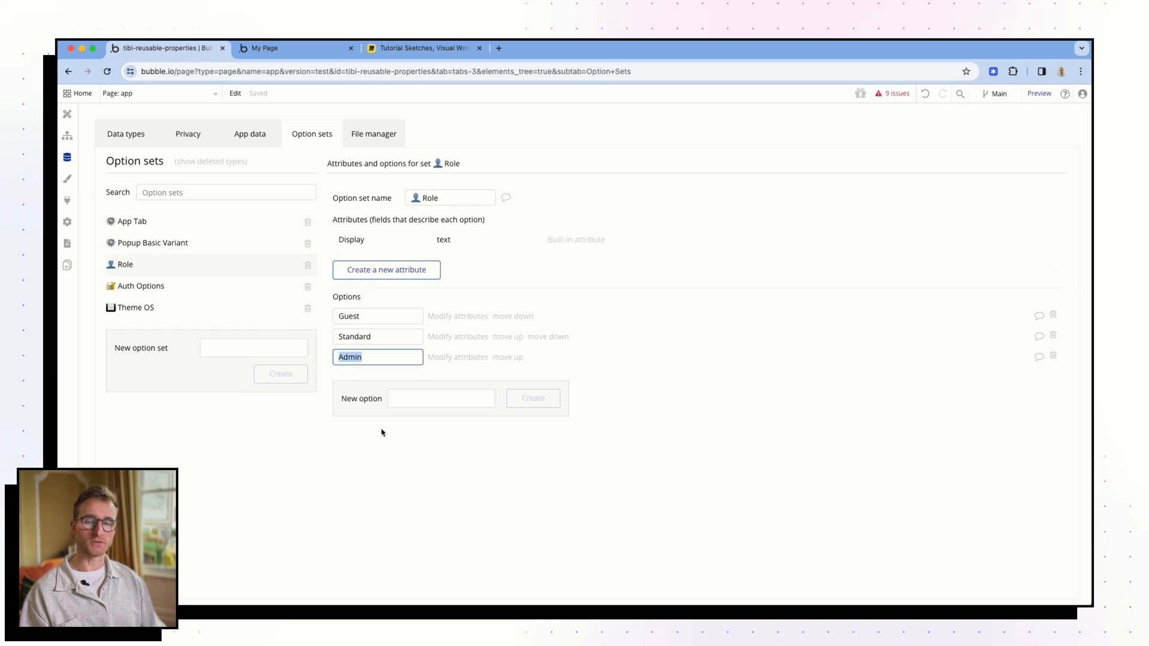
pyautogui.click(382, 431)
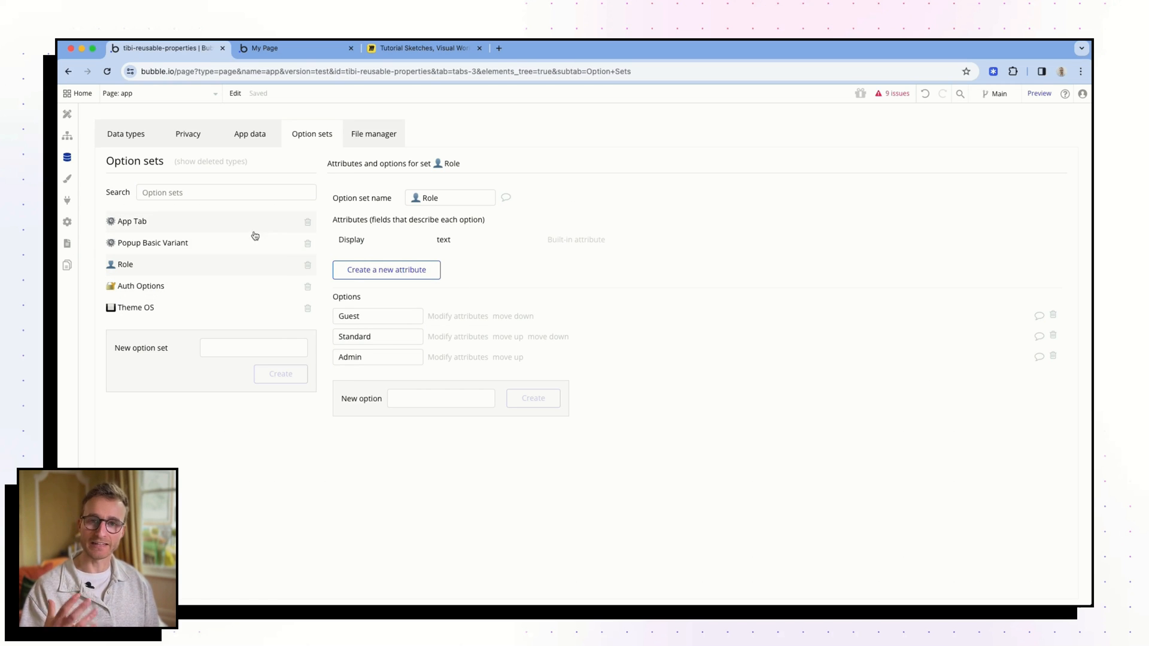
# Step: Return to the app page's workflows and duplicate the Create project click event with its actions
pyautogui.click(67, 114)
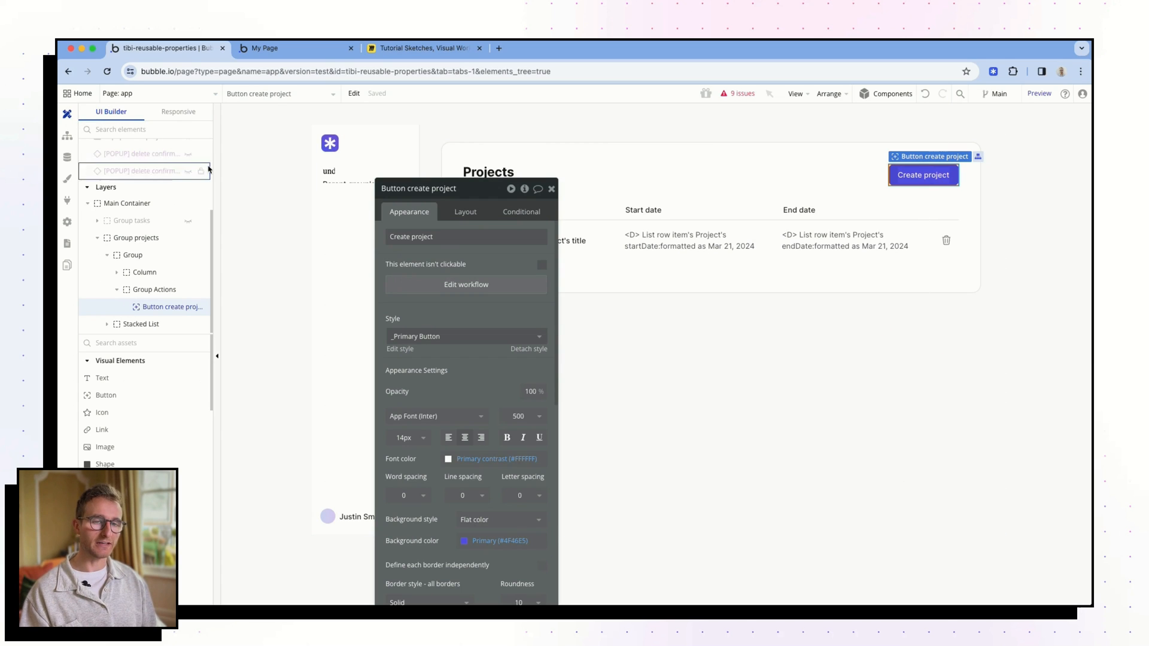
pyautogui.click(67, 136)
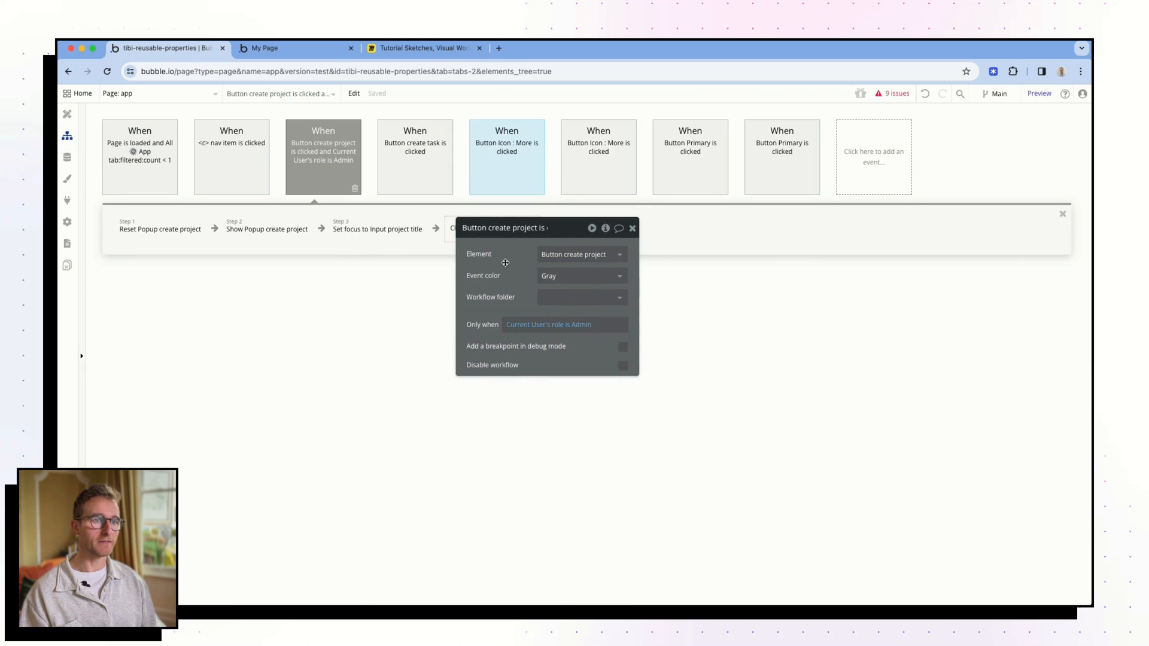
pyautogui.rightClick(350, 161)
pyautogui.click(369, 214)
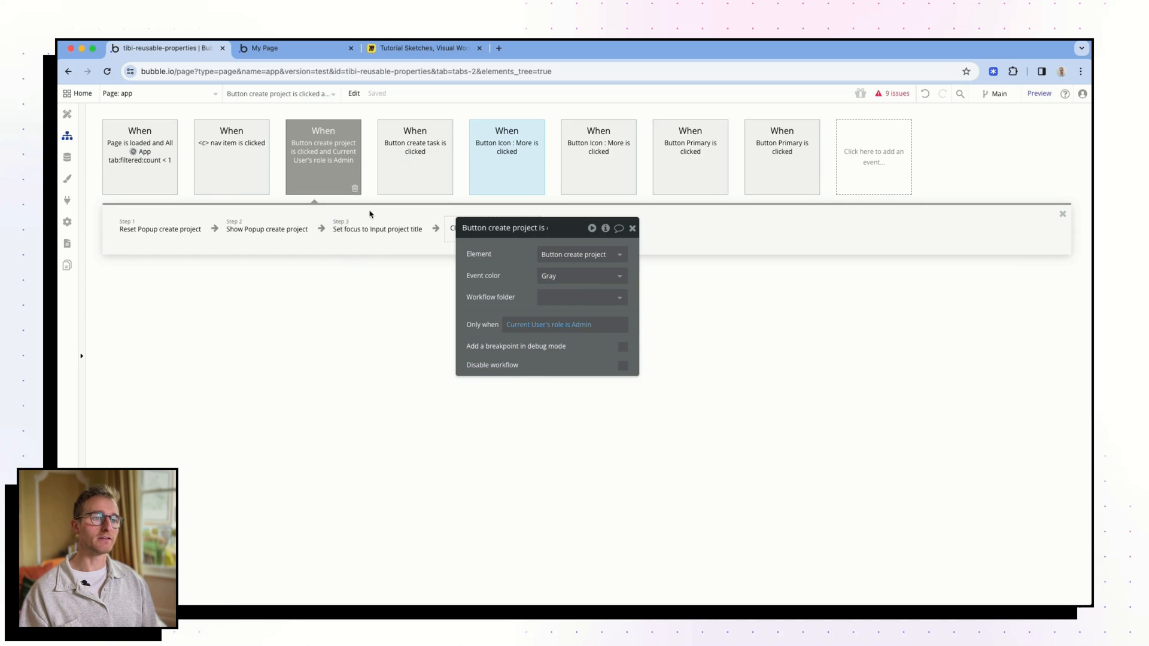
pyautogui.rightClick(332, 163)
pyautogui.click(355, 233)
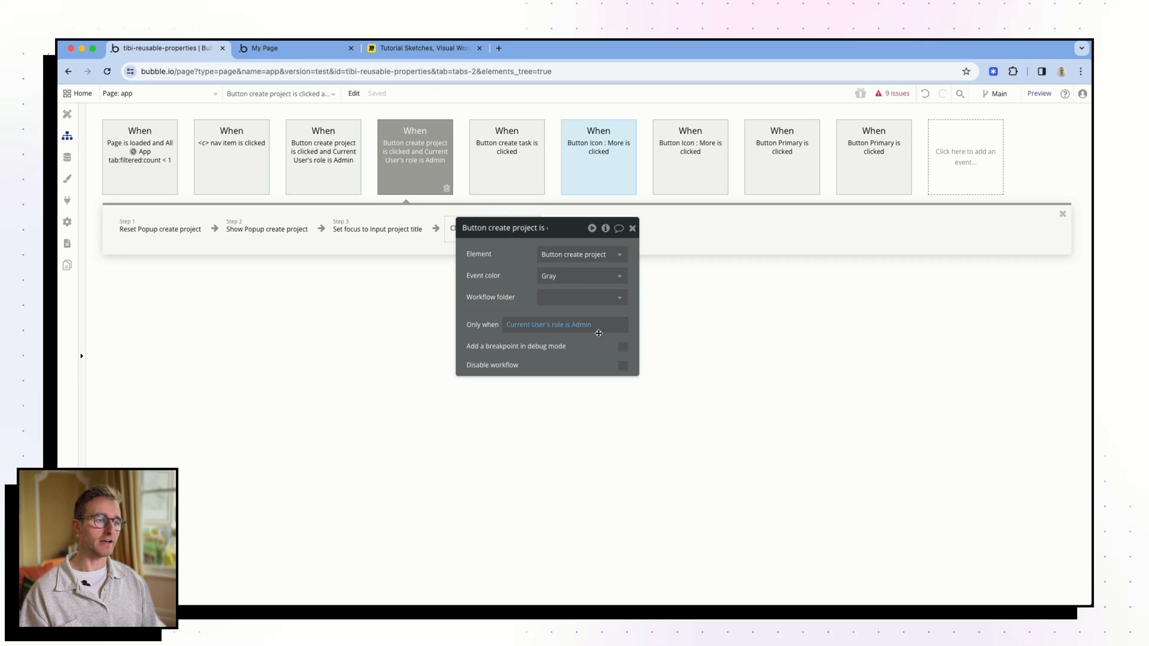
# Step: Change the duplicated event's condition to Current User's role is not Admin
pyautogui.click(570, 324)
pyautogui.click(577, 415)
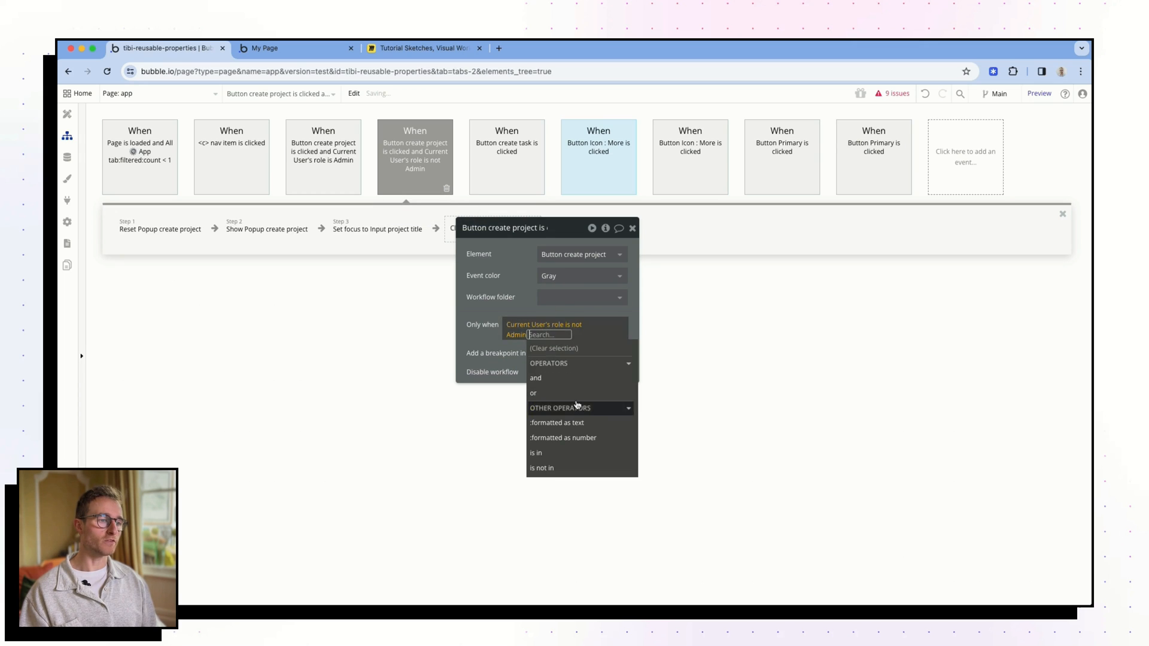
pyautogui.click(518, 282)
# Step: Delete the reset popup, show popup and set focus actions from the non-admin Create project event
pyautogui.click(200, 235)
pyautogui.press('Delete')
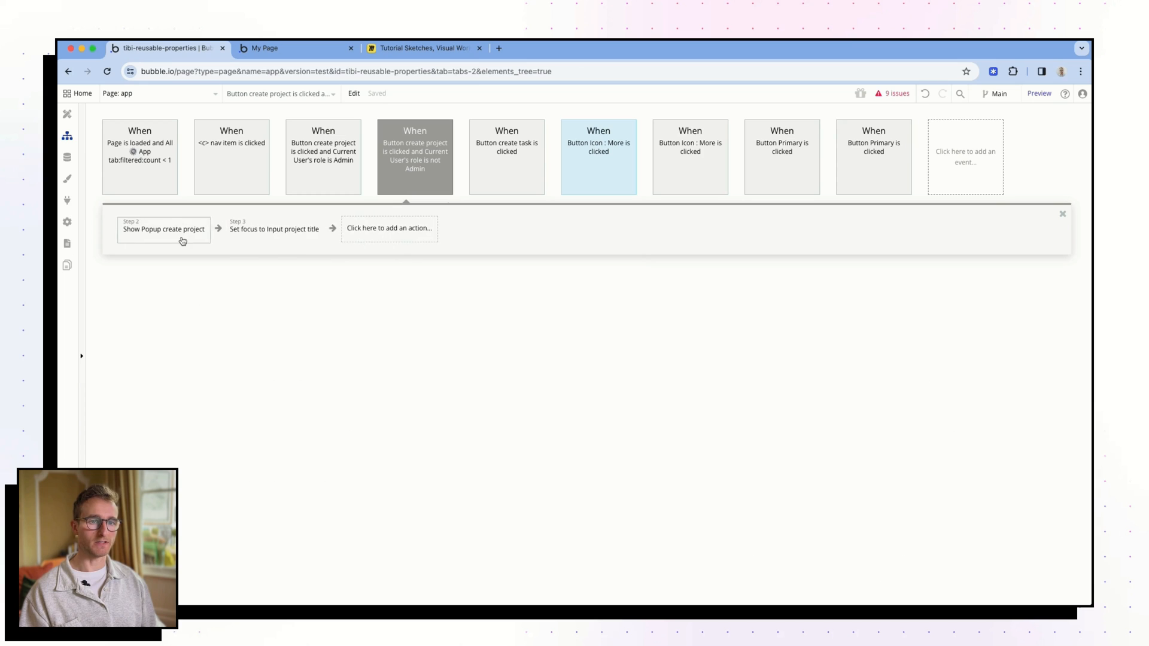
pyautogui.click(183, 241)
pyautogui.press('Delete')
pyautogui.click(183, 239)
pyautogui.press('Delete')
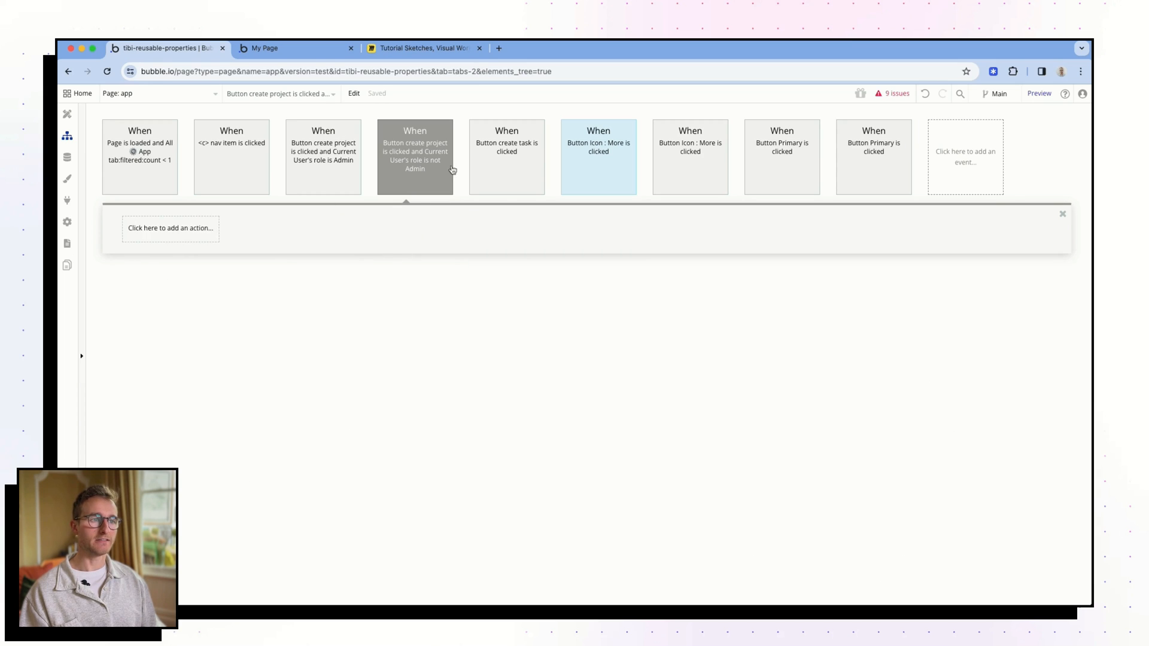
pyautogui.click(417, 171)
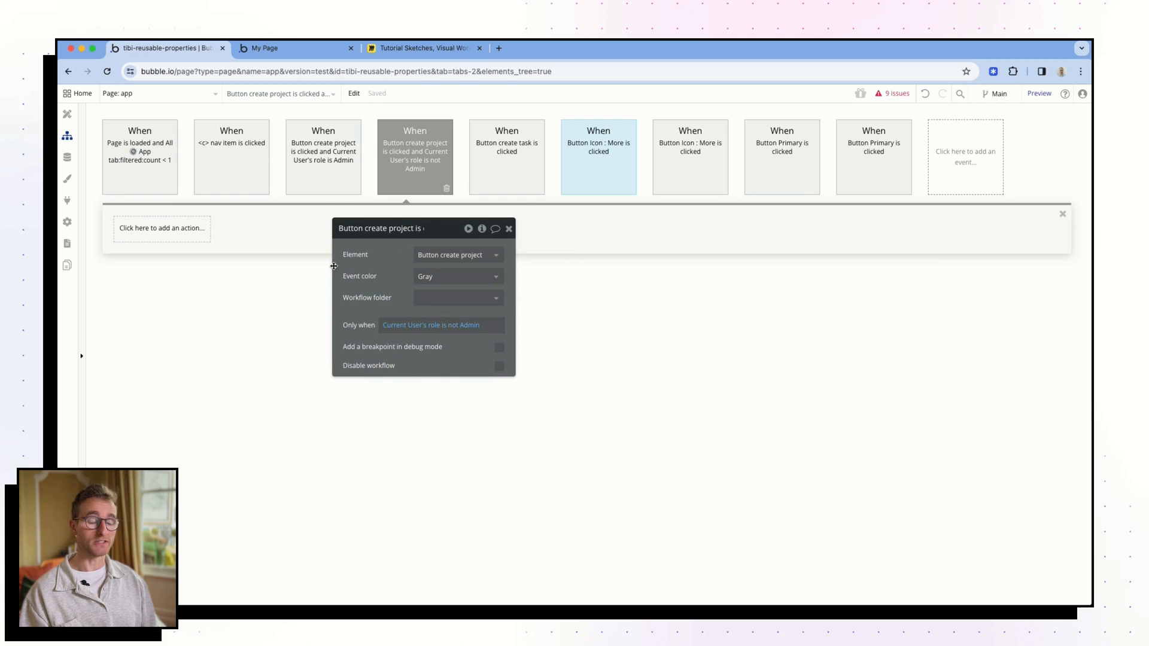
# Step: Open the properties of the delete project confirmation popup on the app page and show it on the canvas
pyautogui.click(67, 114)
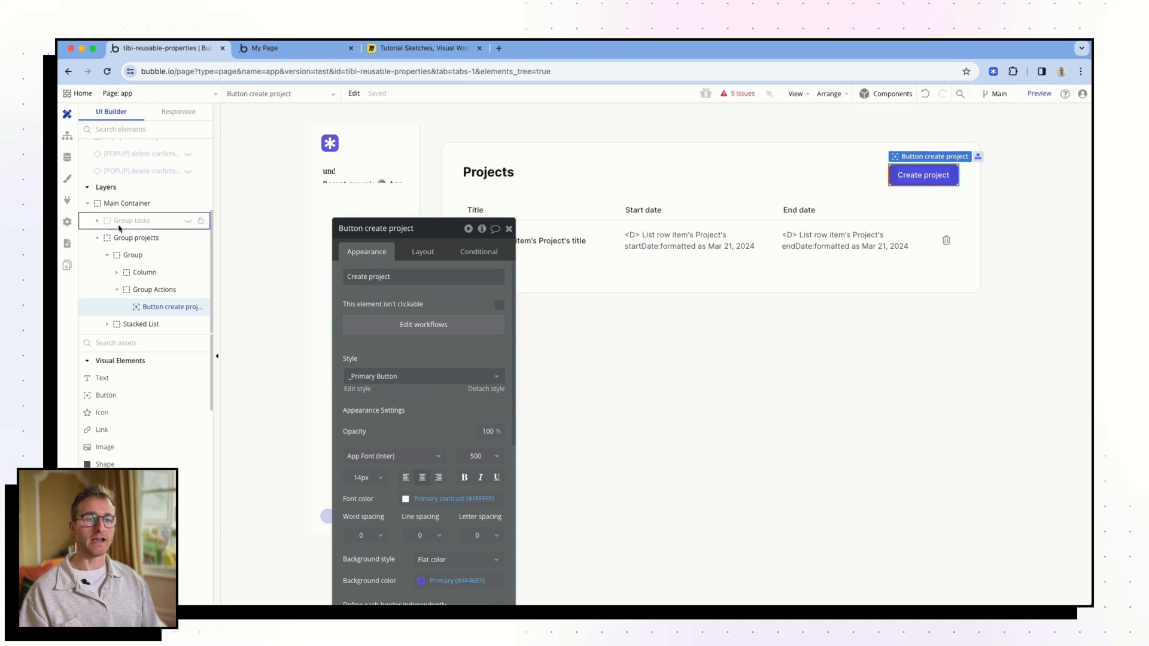
pyautogui.scroll(1, 138, 198)
pyautogui.click(153, 201)
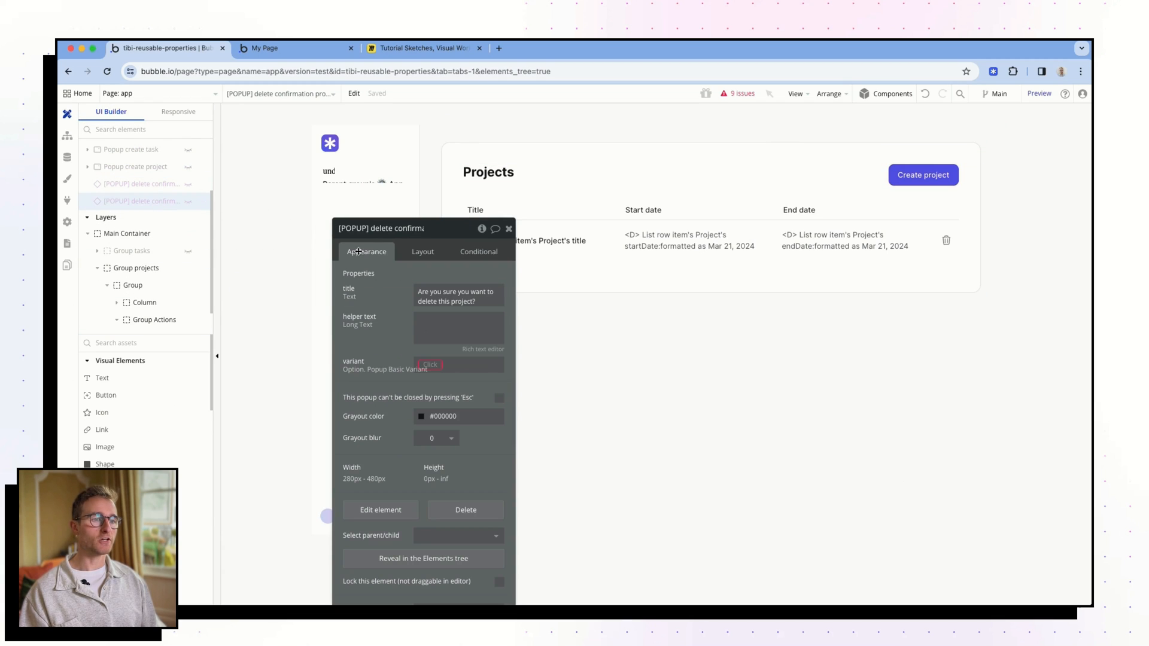
pyautogui.click(187, 201)
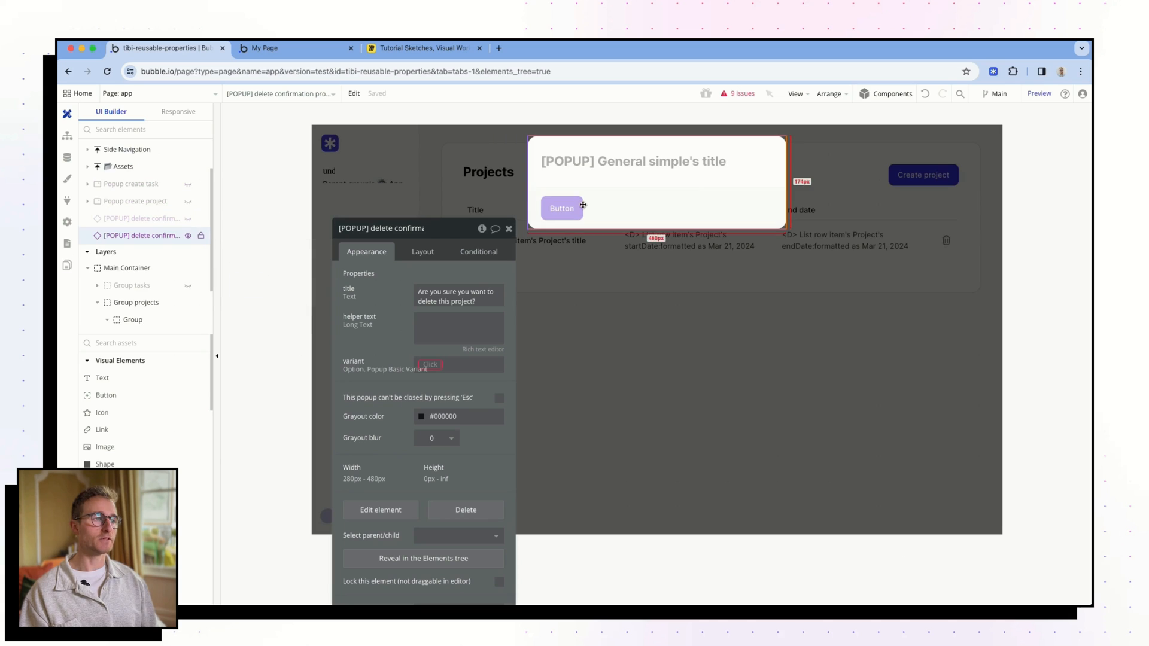
# Step: Duplicate the delete project confirmation popup on the app page
pyautogui.click(357, 98)
pyautogui.click(368, 158)
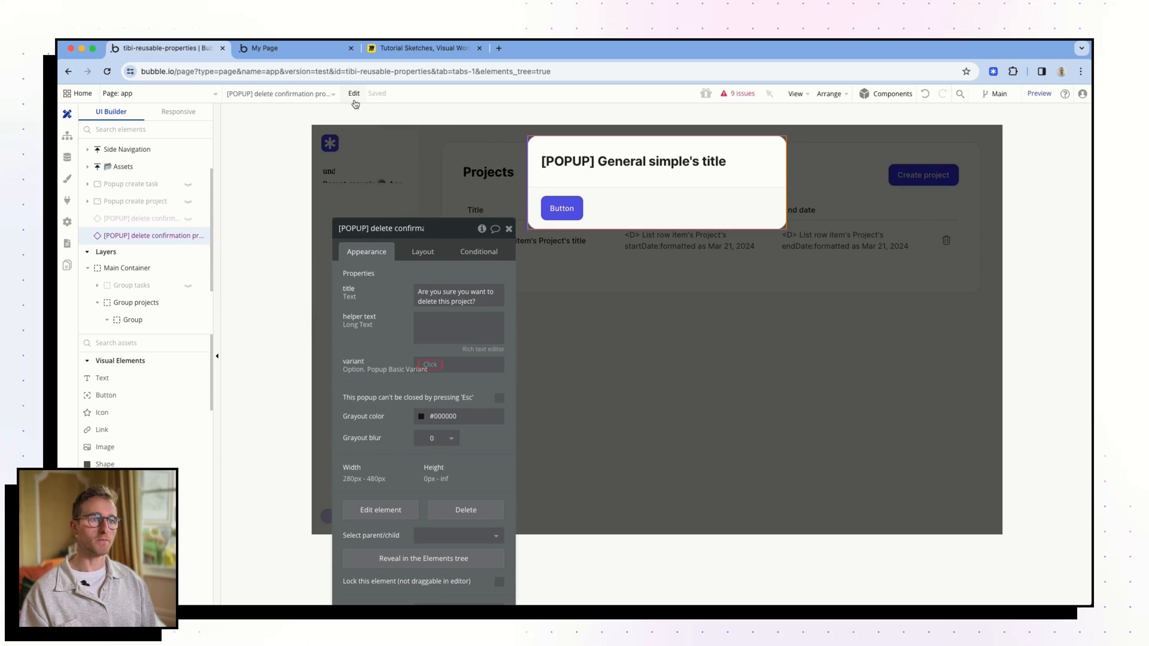
pyautogui.click(355, 95)
pyautogui.click(368, 186)
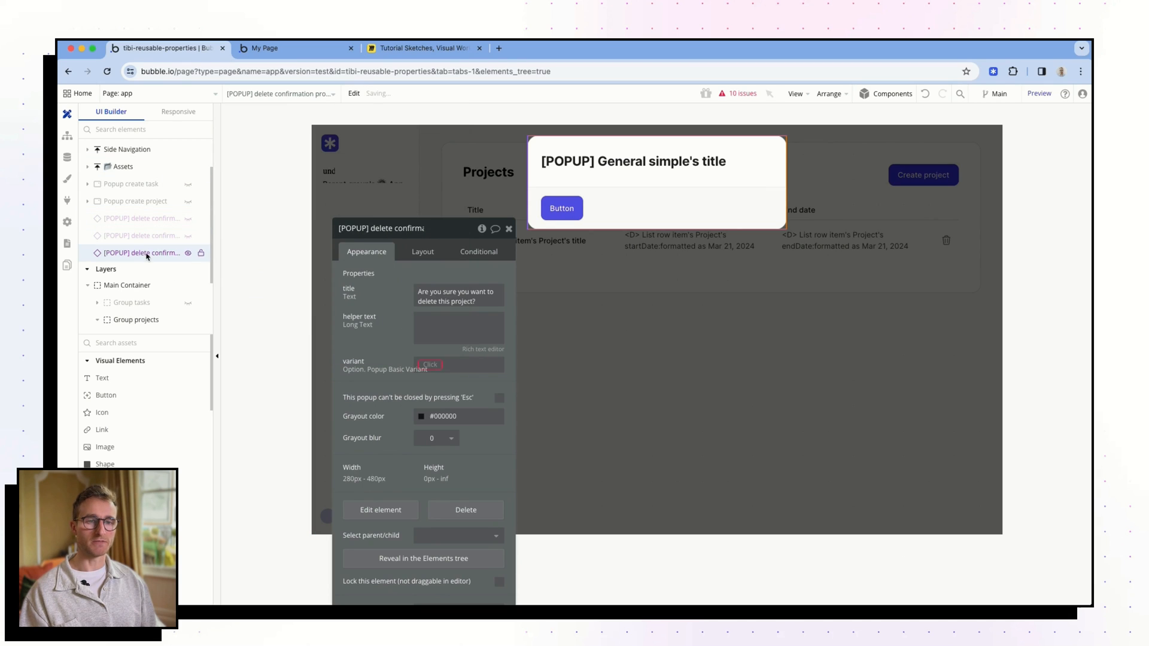
# Step: Rename the duplicated popup to "[POPUP] create project warning"
pyautogui.click(384, 230)
pyautogui.hscroll(1, 377, 229)
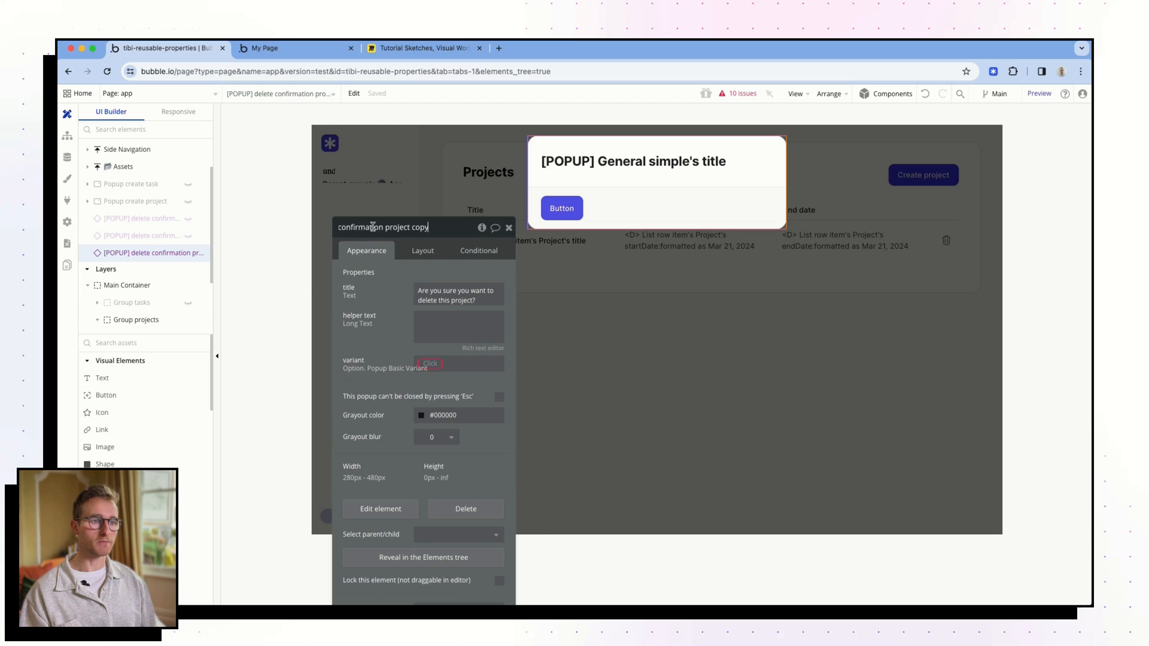
pyautogui.moveTo(357, 229); pyautogui.dragTo(477, 239)
pyautogui.press('BackSpace')
pyautogui.press('BackSpace')
pyautogui.press('BackSpace')
pyautogui.press('BackSpace')
pyautogui.press('BackSpace')
pyautogui.press('BackSpace')
pyautogui.press('BackSpace')
pyautogui.press('BackSpace')
pyautogui.press('BackSpace')
pyautogui.press('BackSpace')
pyautogui.press('BackSpace')
pyautogui.press('BackSpace')
pyautogui.press('BackSpace')
pyautogui.press('BackSpace')
pyautogui.write('crea')
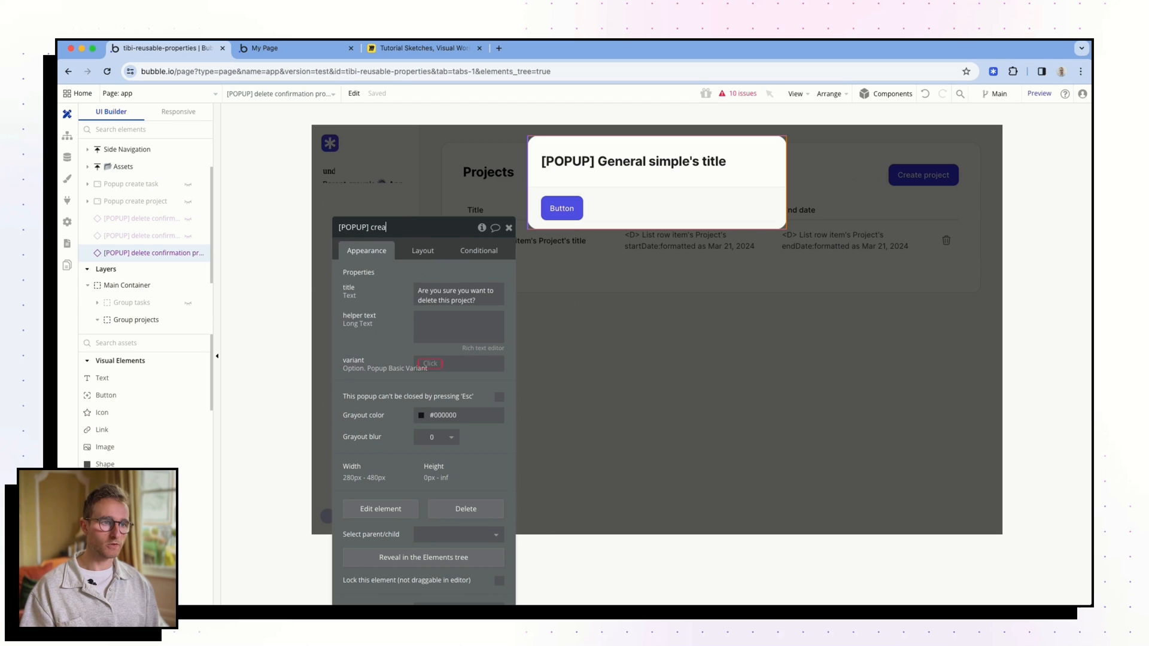
pyautogui.write('te project w')
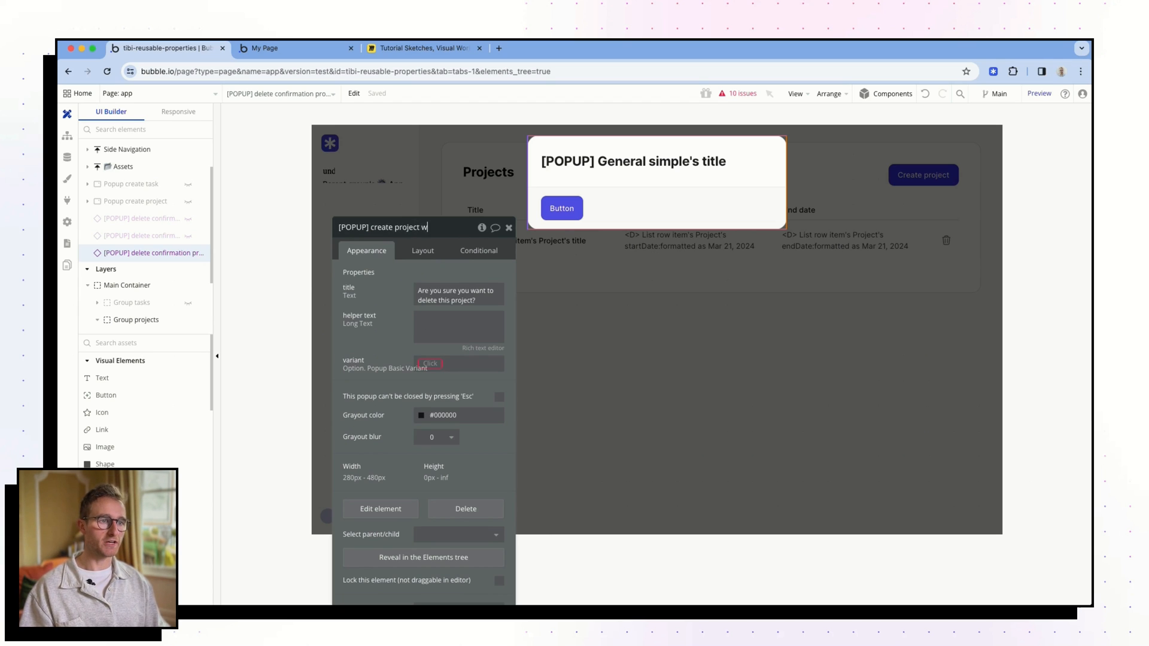
pyautogui.write('arning')
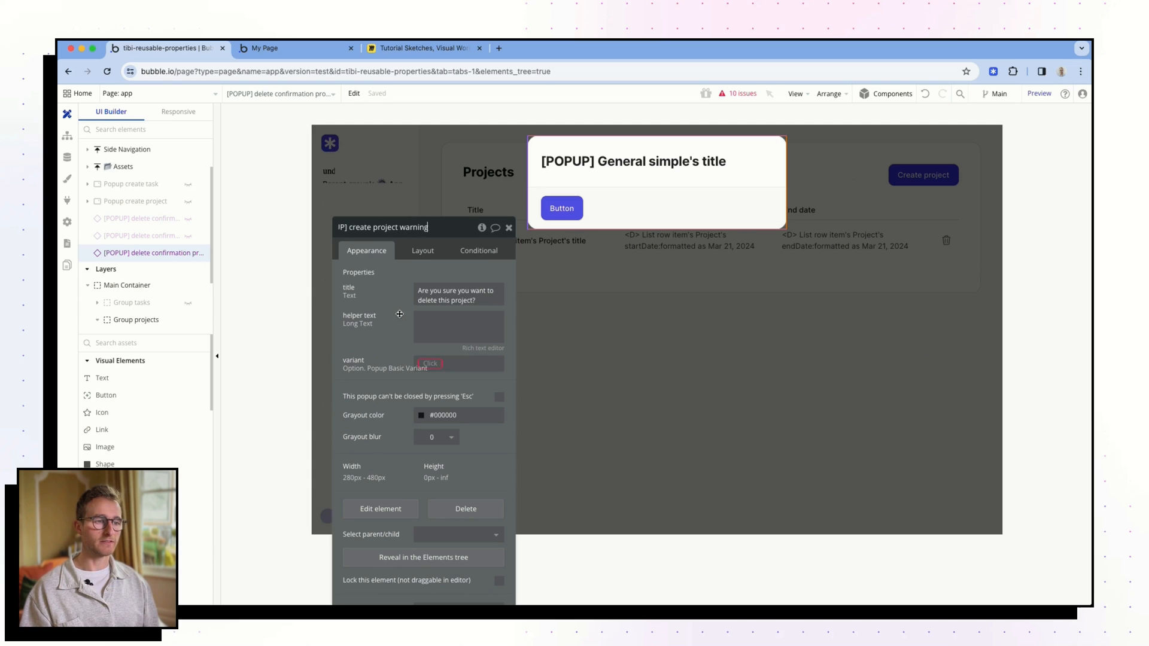
pyautogui.press('Return')
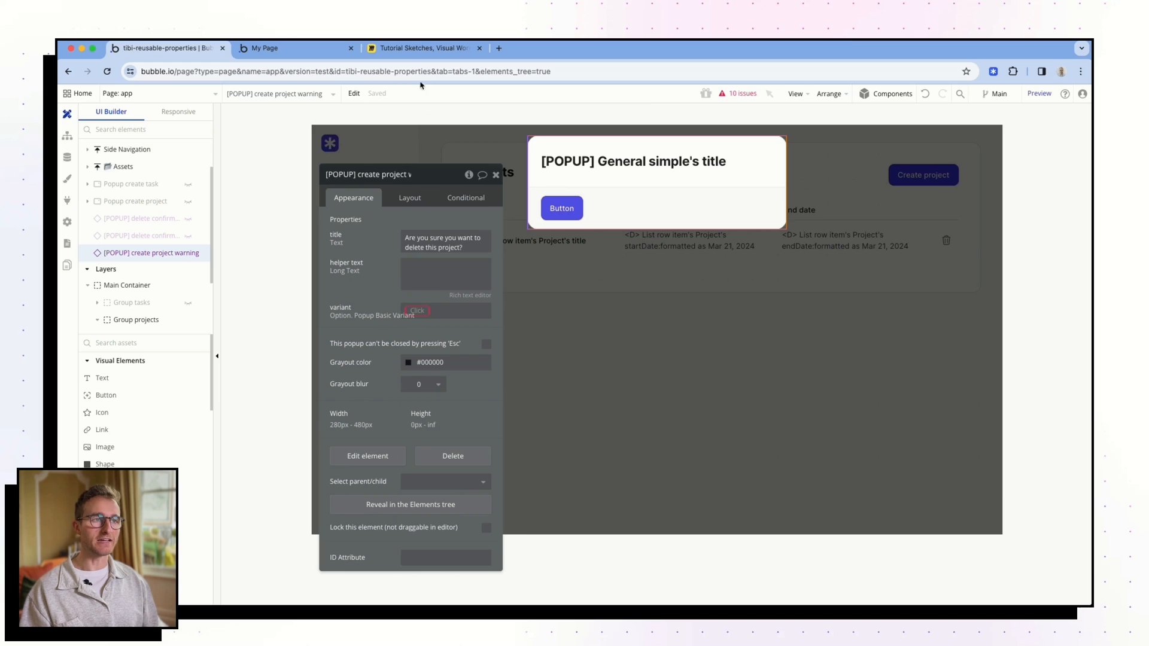
# Step: Copy the title "Sorry, you can't do that" from the Miro sketch into the create project warning popup's title property in Bubble
pyautogui.click(423, 50)
pyautogui.click(565, 314)
pyautogui.click(565, 313)
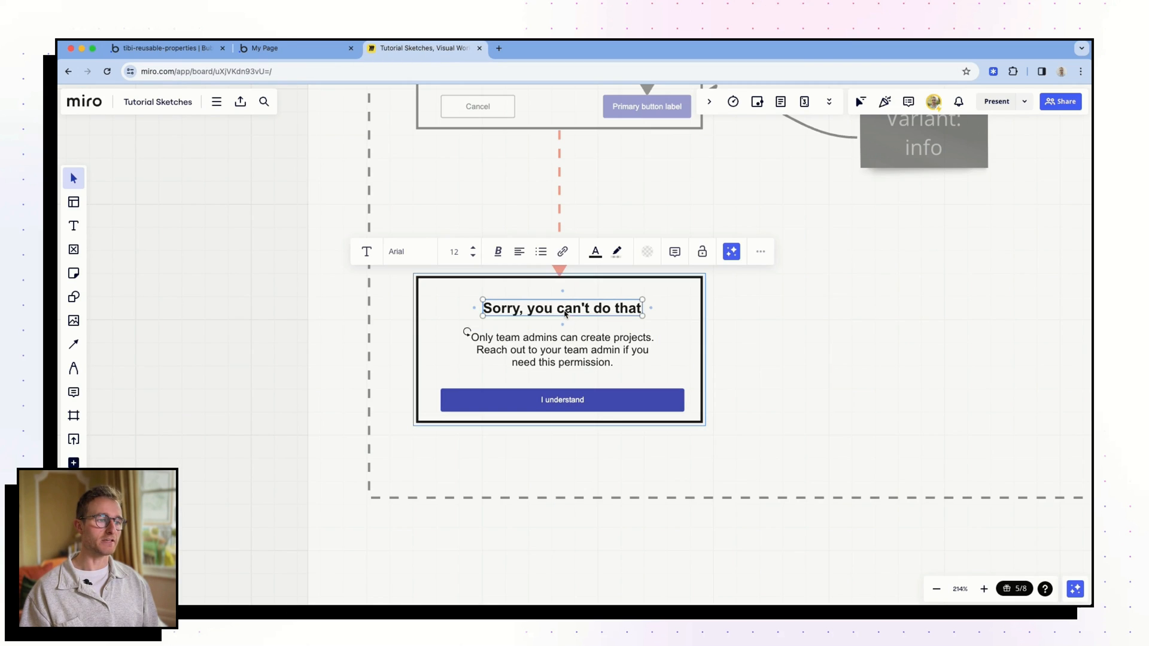
pyautogui.tripleClick(568, 313)
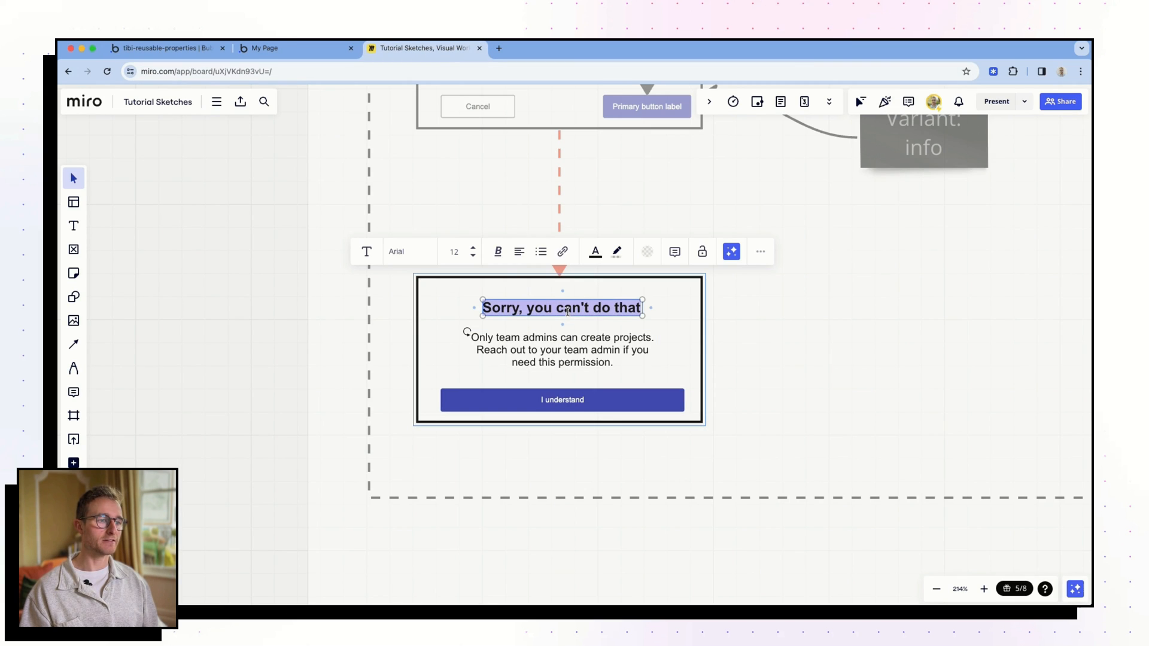
pyautogui.click(167, 48)
pyautogui.click(407, 50)
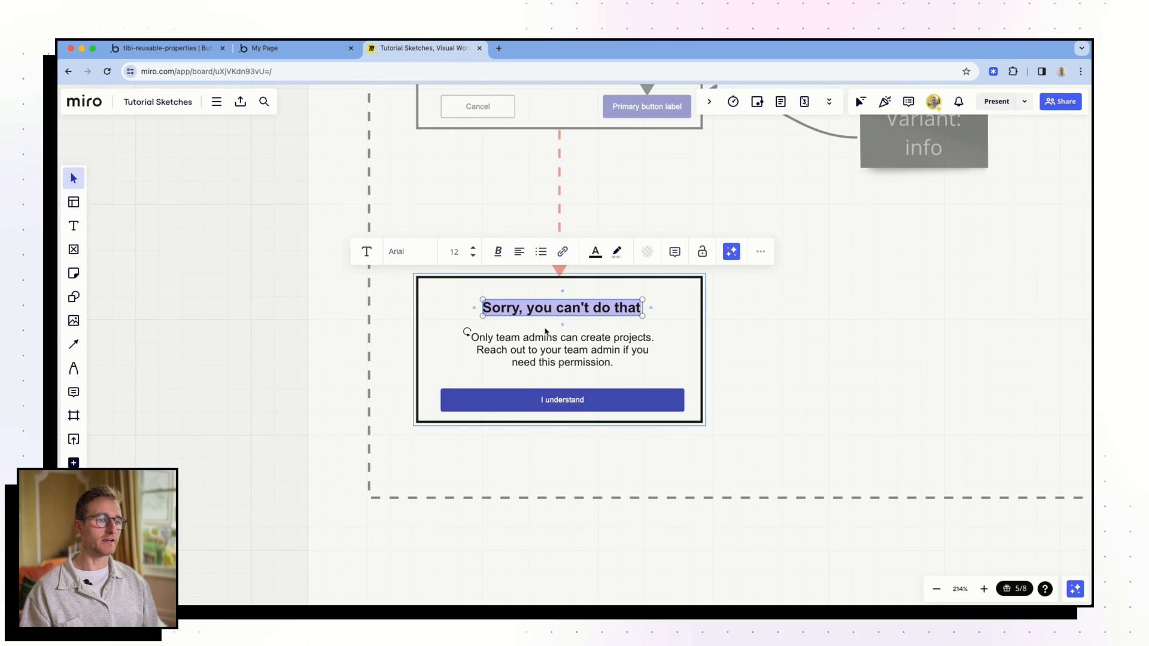
# Step: Copy the Miro sketch's message about only team admins creating projects into the warning popup's helper text in Bubble
pyautogui.click(539, 339)
pyautogui.tripleClick(539, 339)
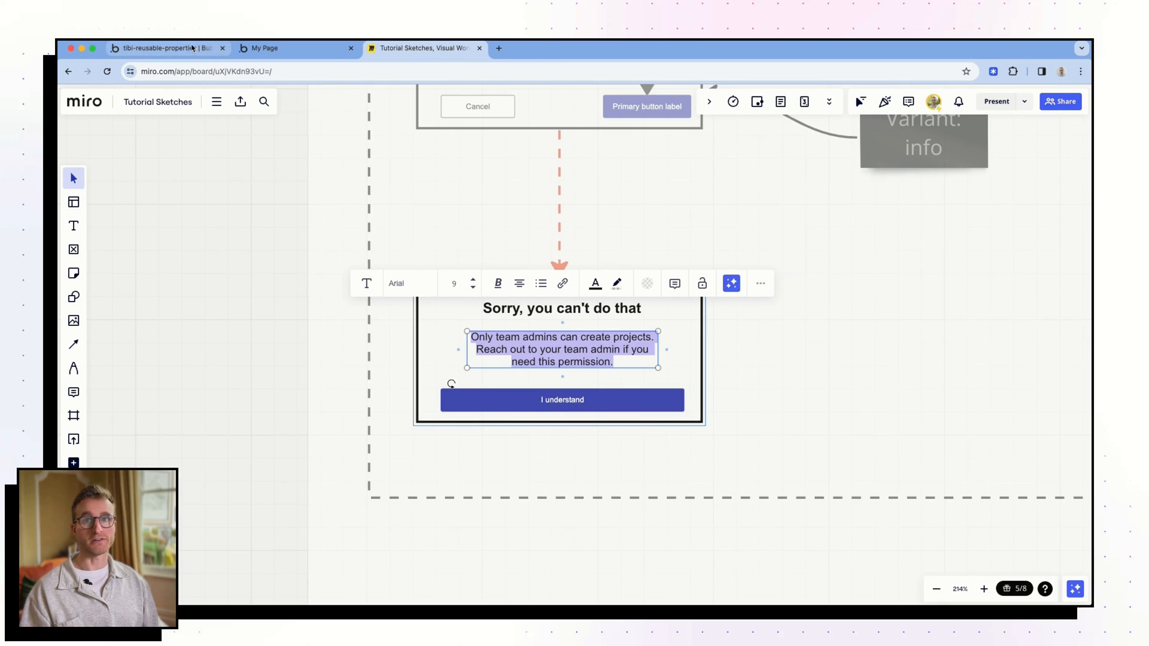
pyautogui.click(162, 47)
pyautogui.click(434, 270)
pyautogui.press('super+v')
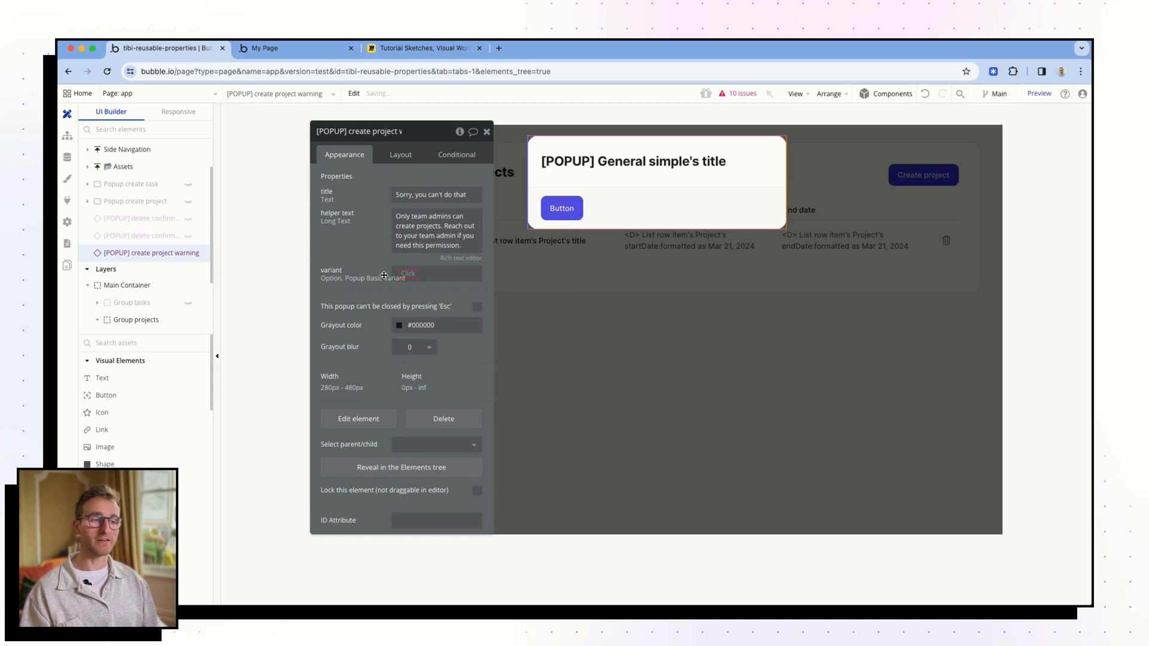
# Step: Set the create project warning popup's variant to Informational
pyautogui.click(389, 277)
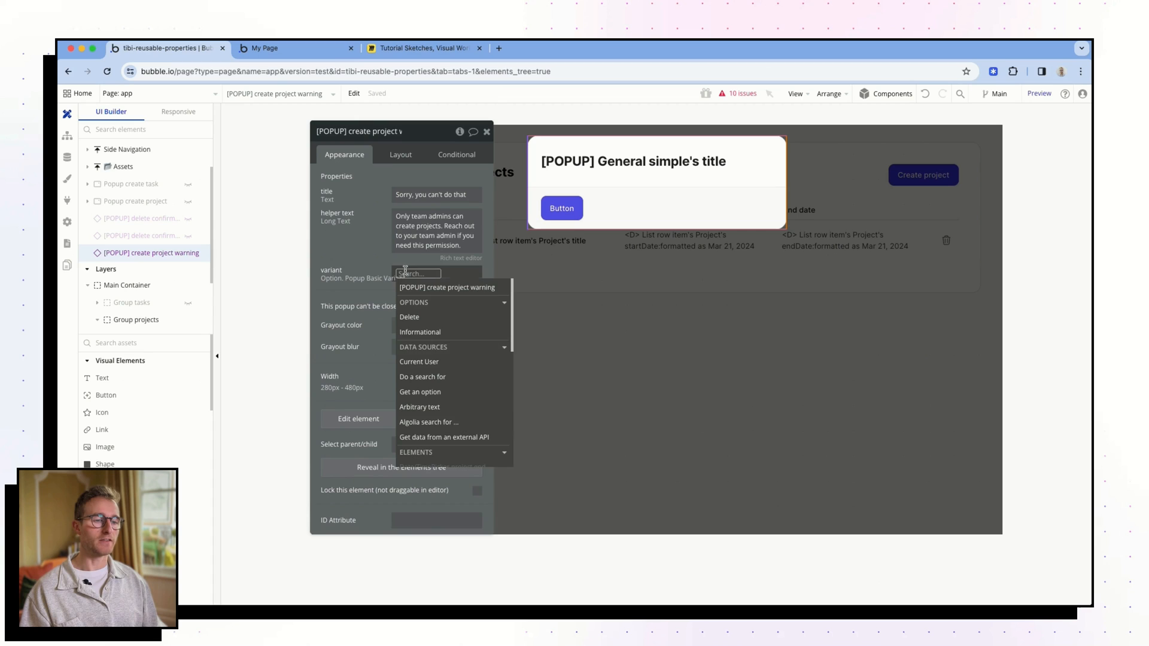
pyautogui.click(450, 332)
pyautogui.click(346, 234)
pyautogui.moveTo(346, 234); pyautogui.dragTo(320, 301)
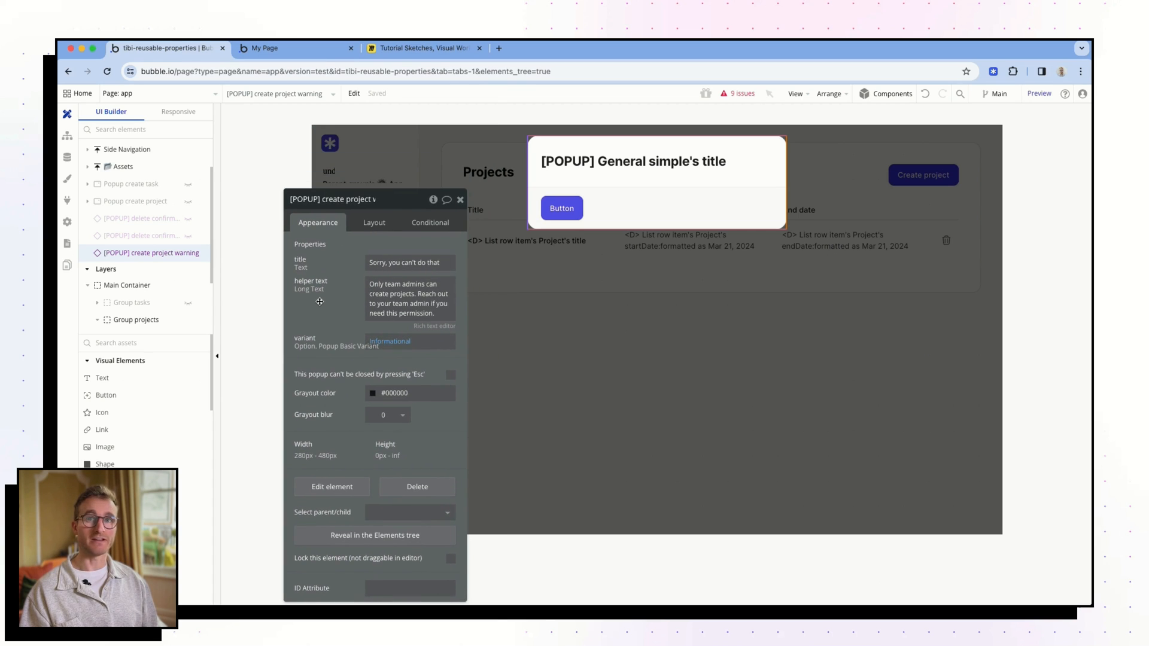
# Step: Set the delete project confirmation popup's variant to Delete
pyautogui.click(150, 235)
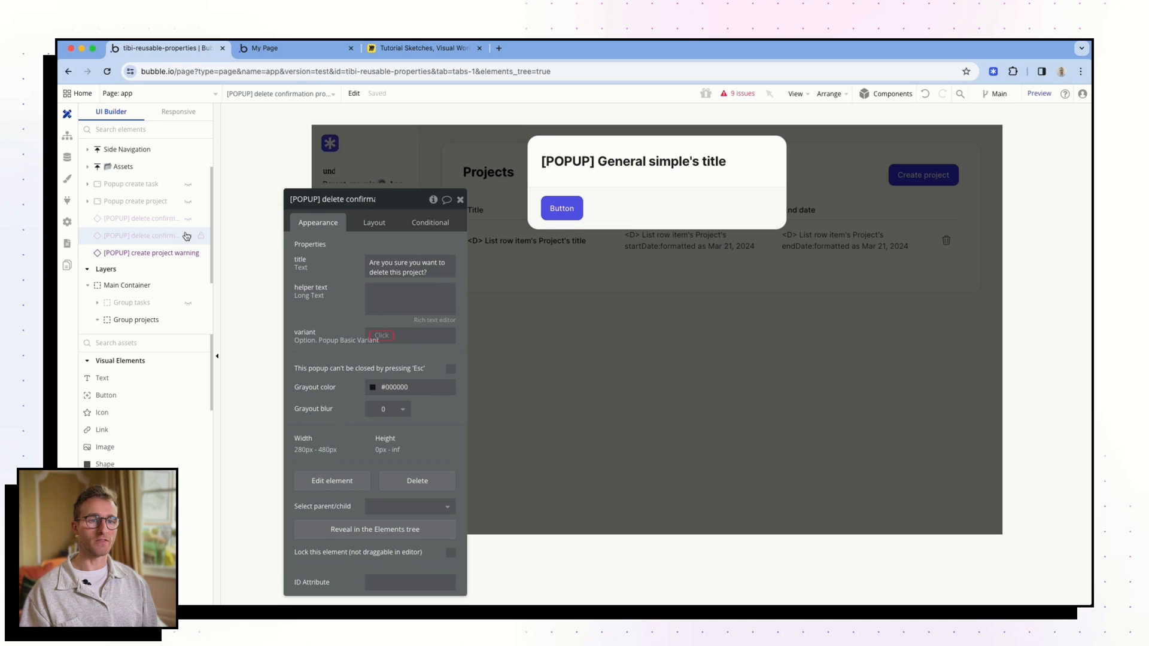
pyautogui.click(382, 333)
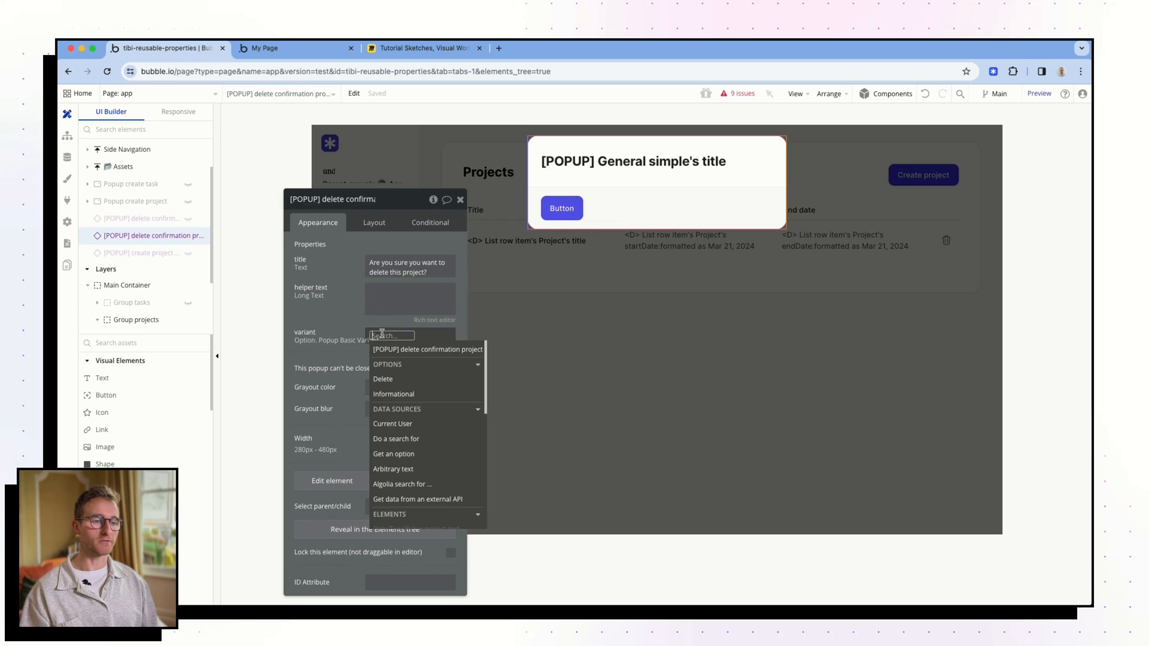
pyautogui.click(383, 379)
pyautogui.click(349, 289)
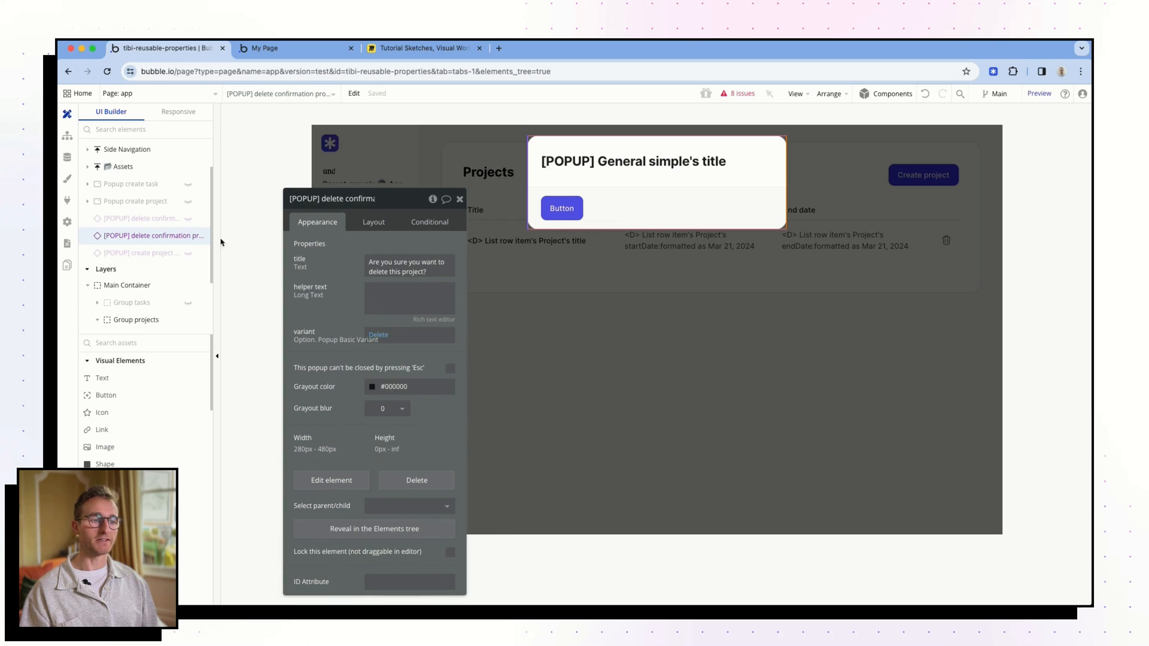
# Step: Set the delete task confirmation popup's variant to Delete
pyautogui.click(161, 220)
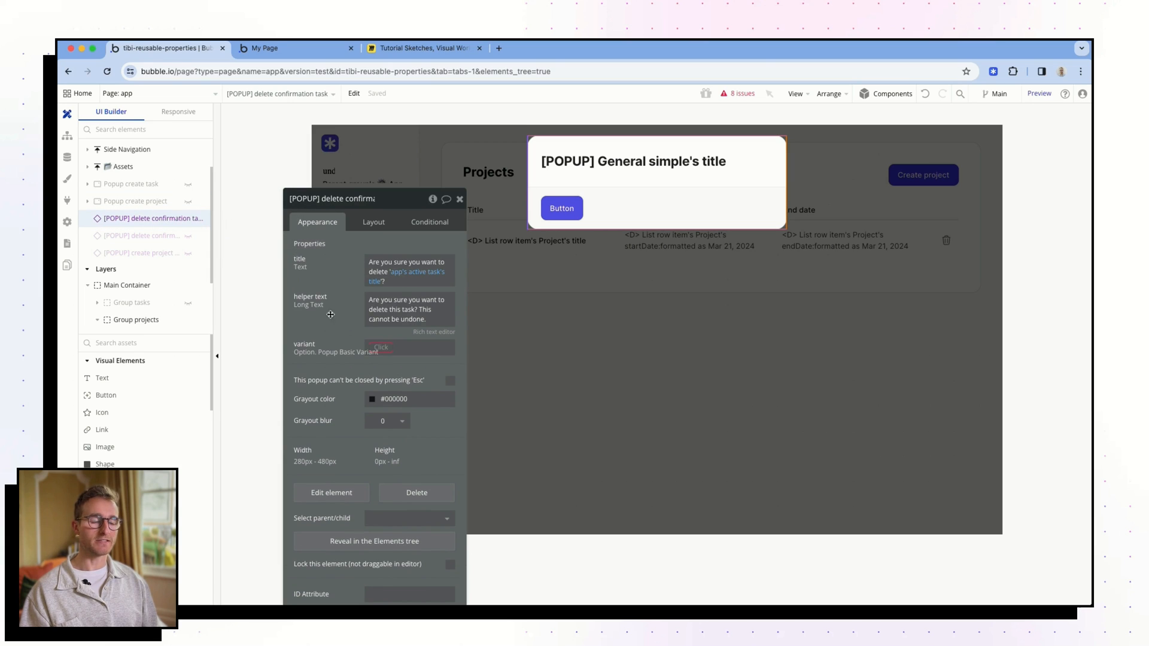
pyautogui.click(384, 350)
pyautogui.click(414, 392)
pyautogui.click(338, 306)
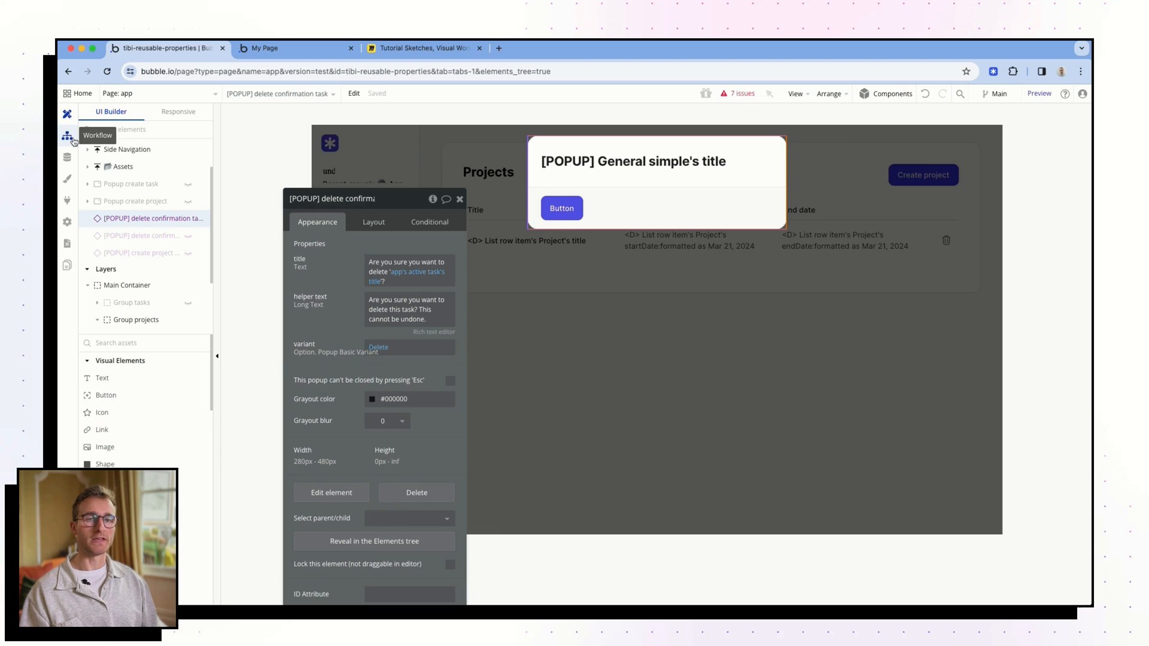
# Step: Add a Show action for "[POPUP] create project warning" to the non-admin Create project click event in the app page's workflows
pyautogui.click(72, 138)
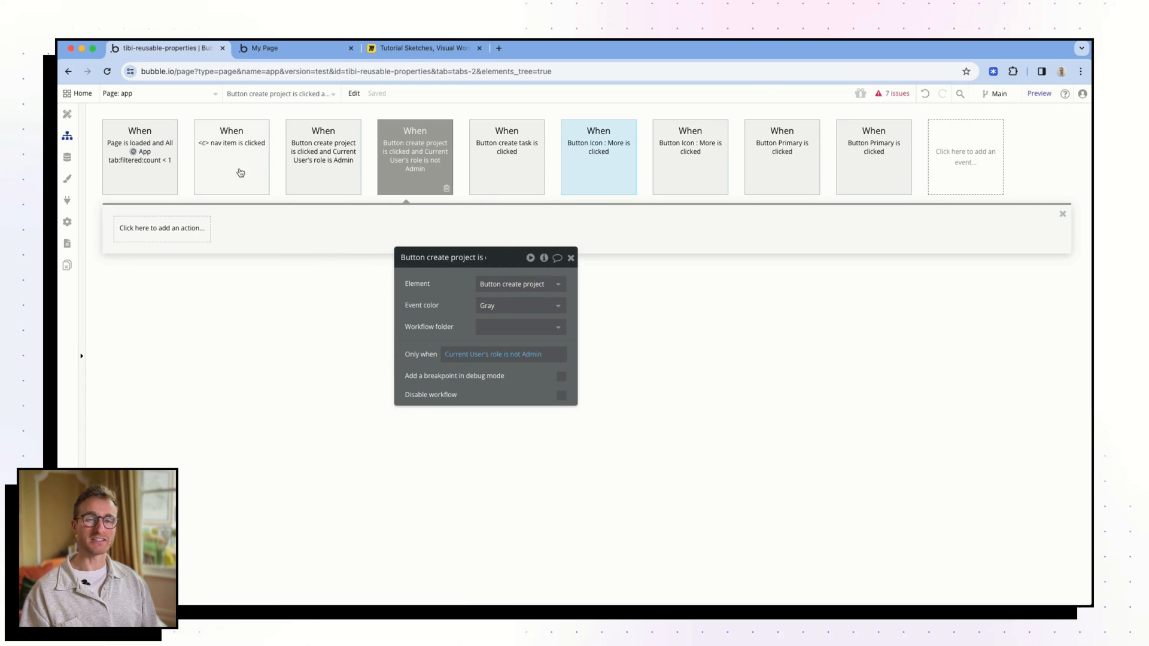
pyautogui.moveTo(450, 311); pyautogui.dragTo(393, 300)
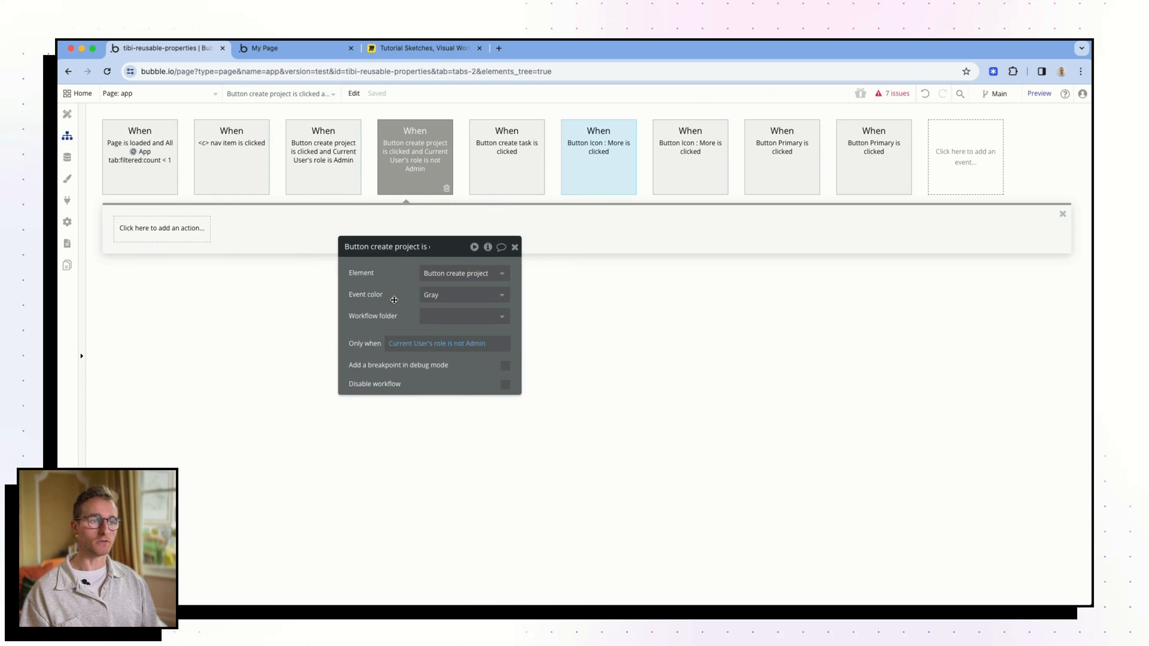
pyautogui.click(160, 227)
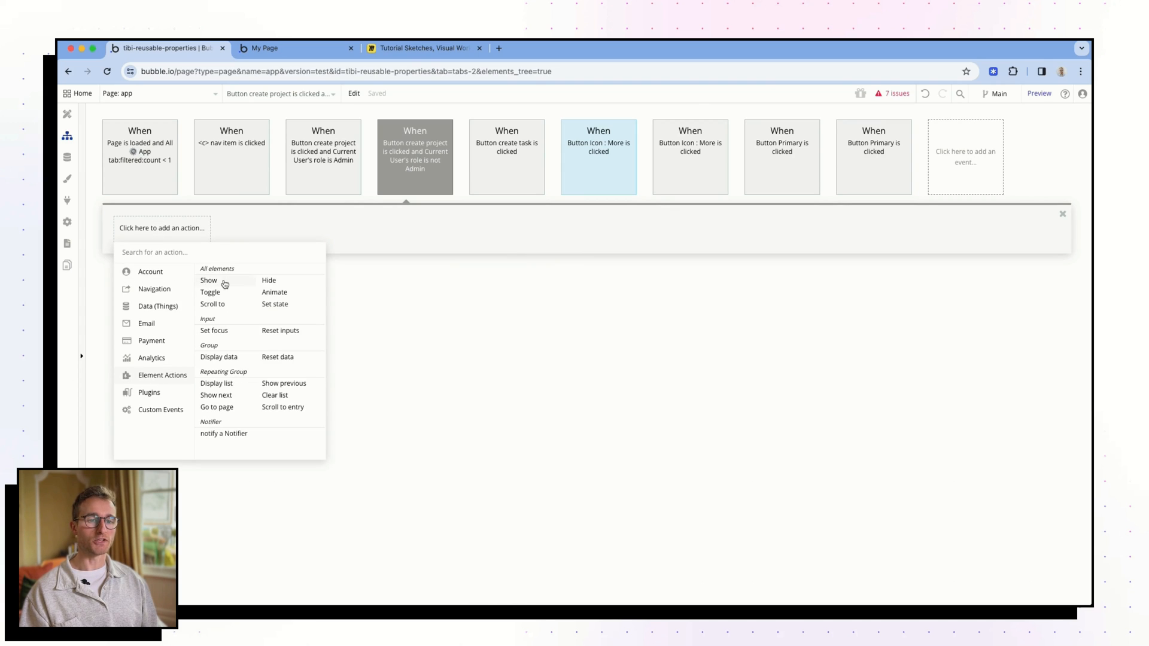
pyautogui.click(223, 282)
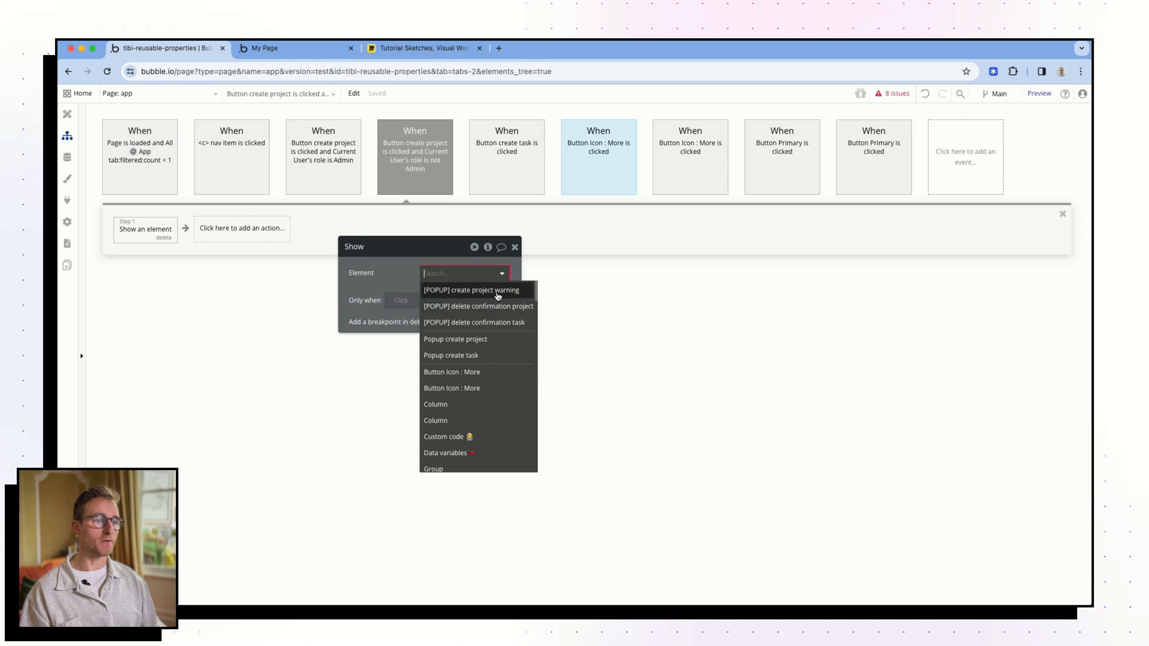
pyautogui.click(497, 291)
# Step: Switch to the app preview, attempt to create a project to check the warning popup, and dismiss it
pyautogui.click(291, 53)
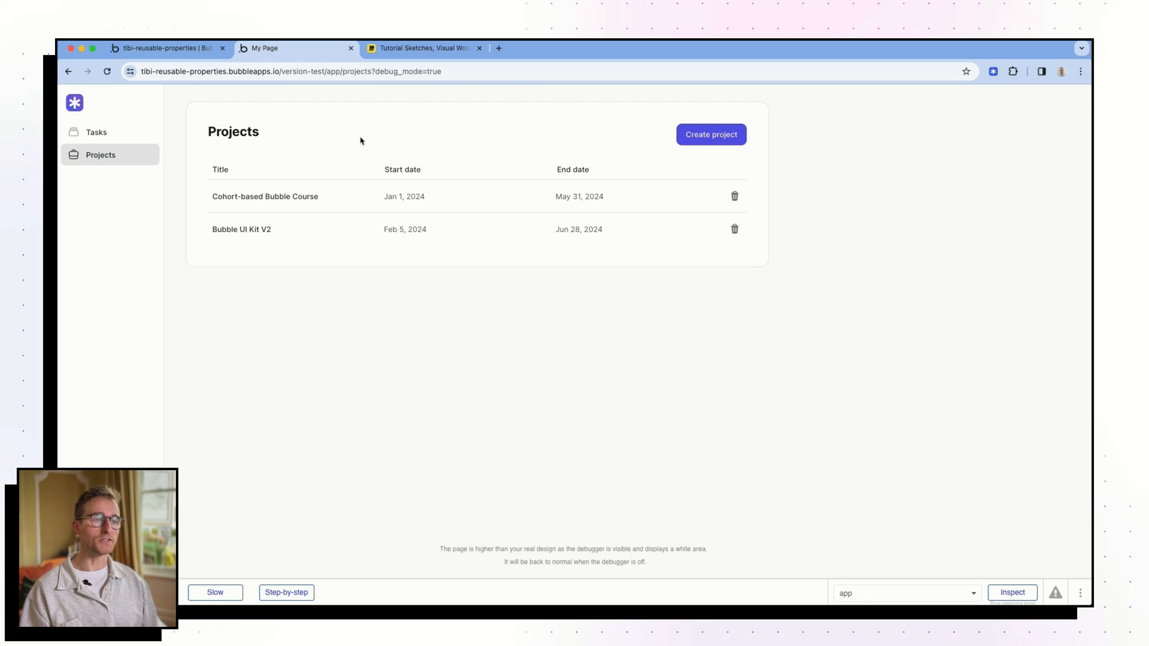
pyautogui.click(712, 139)
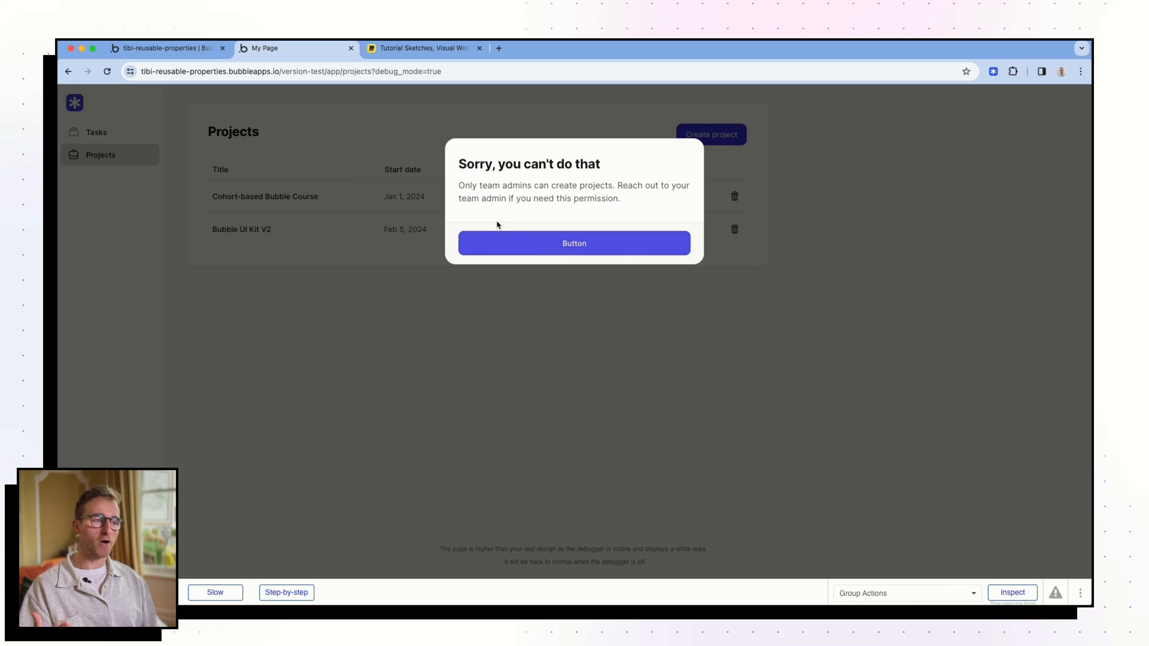
pyautogui.click(489, 300)
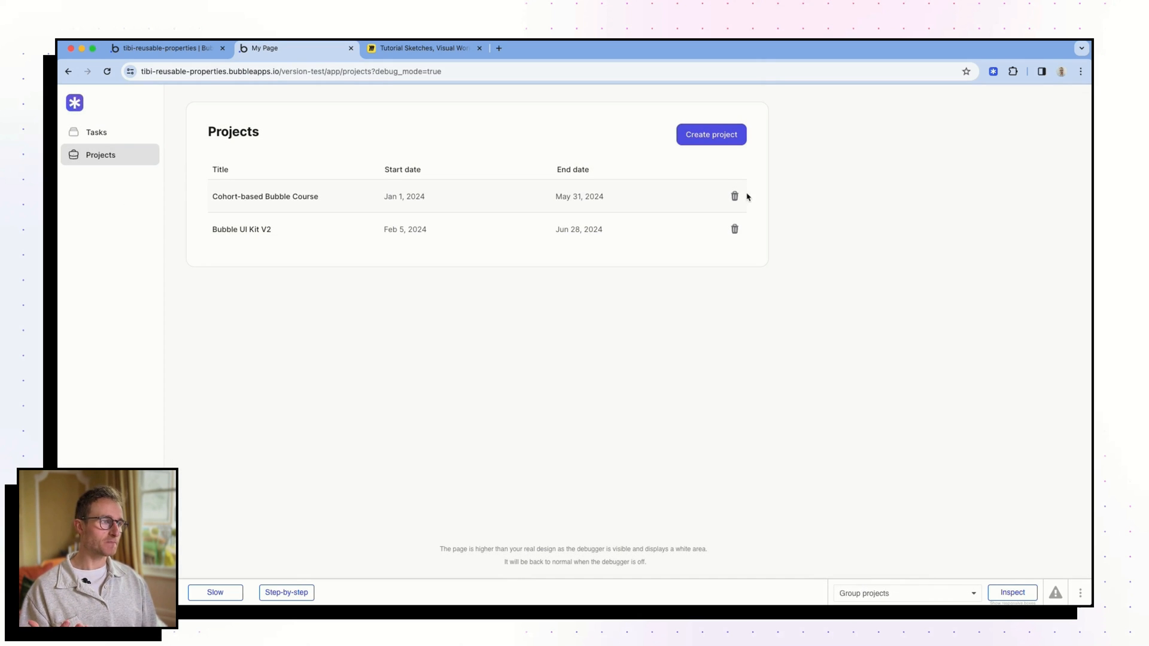
# Step: Check the delete confirmation popup for the Cohort-based Bubble Course project in the preview and dismiss it without deleting
pyautogui.click(734, 197)
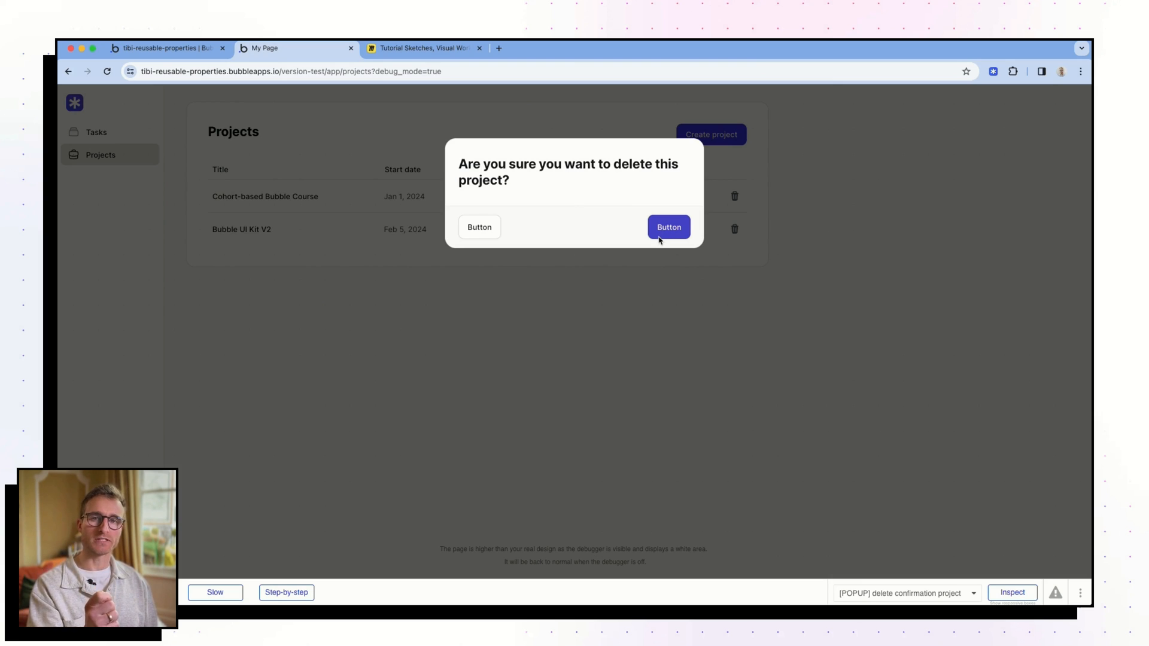
pyautogui.click(520, 285)
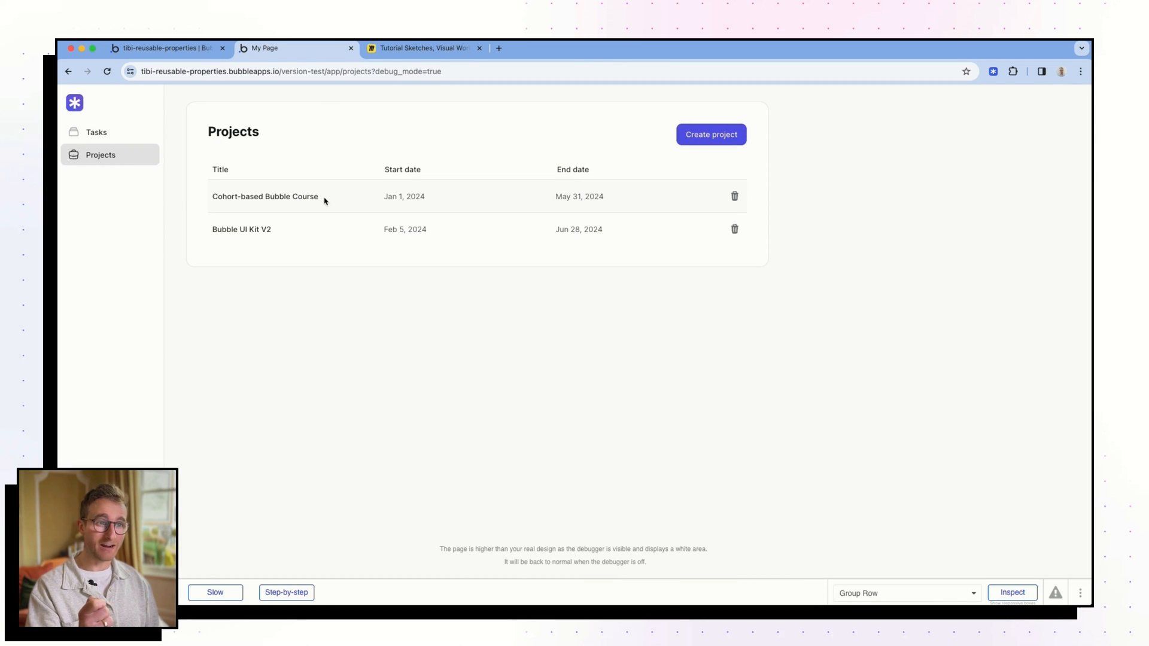
pyautogui.moveTo(325, 200); pyautogui.dragTo(208, 201)
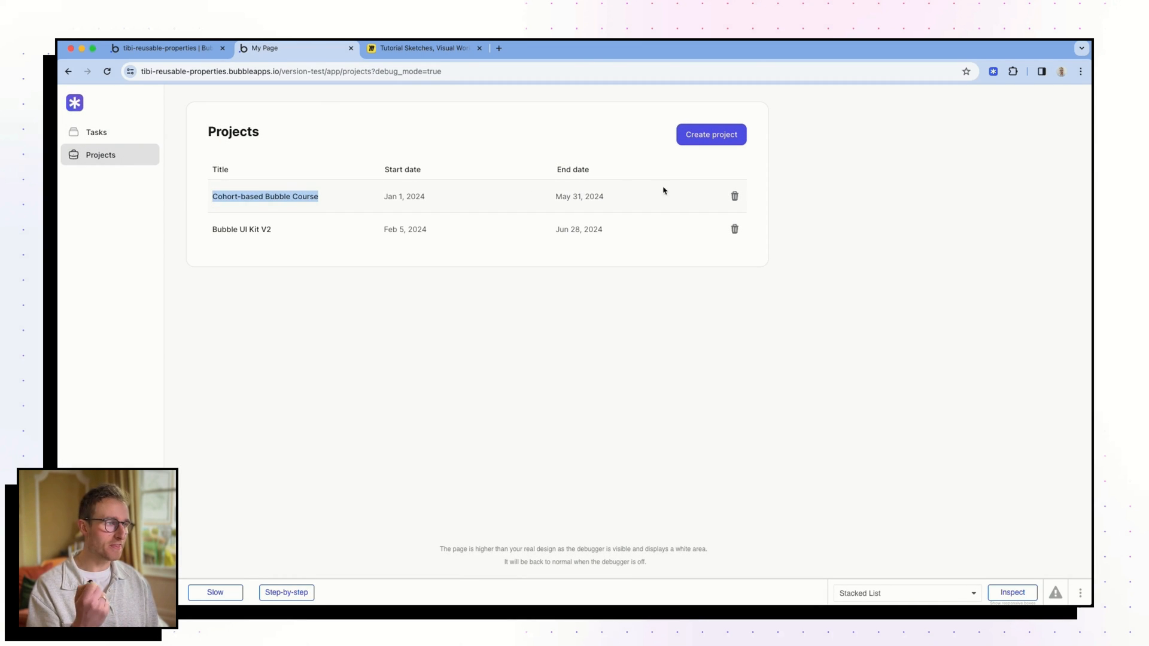
pyautogui.click(735, 196)
pyautogui.click(735, 197)
pyautogui.click(736, 198)
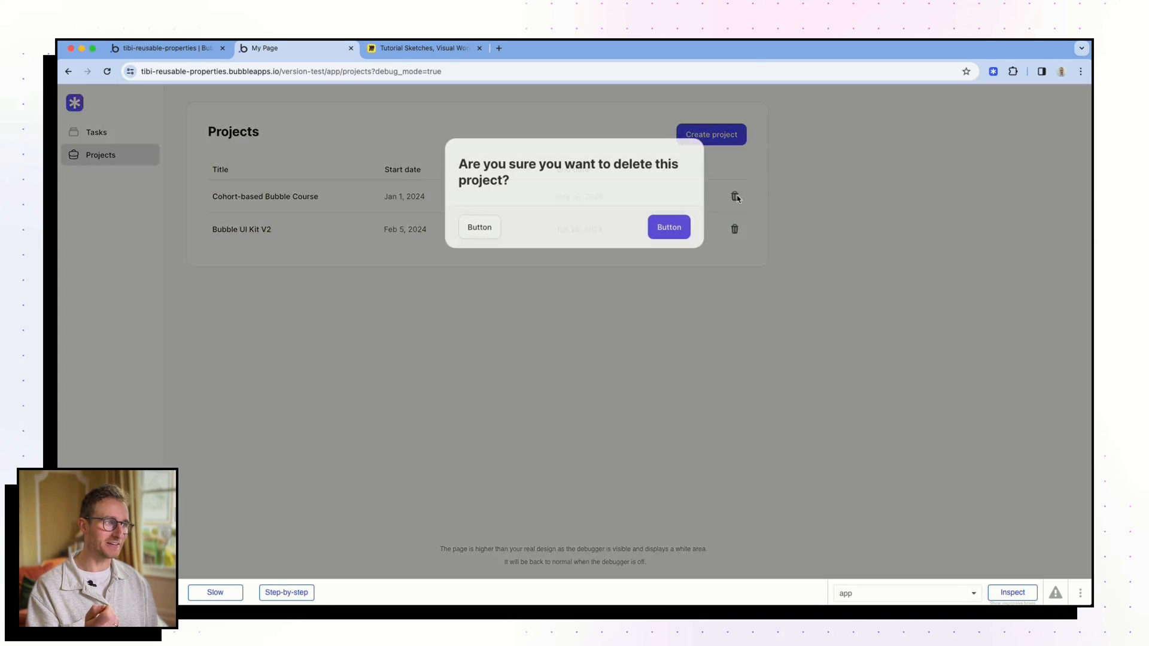
pyautogui.click(730, 194)
pyautogui.moveTo(727, 195)
pyautogui.mouseDown()
pyautogui.moveTo(310, 203)
pyautogui.moveTo(626, 211)
pyautogui.moveTo(727, 193)
pyautogui.mouseUp()
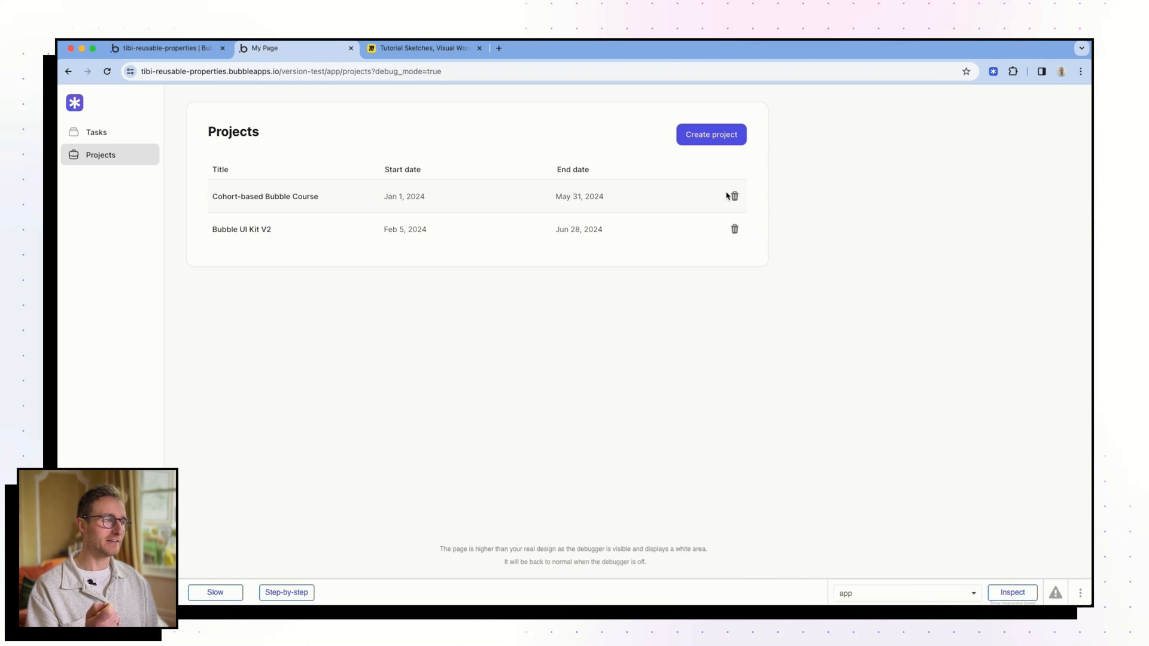
pyautogui.click(600, 199)
# Step: Open the reusable "[POPUP] General simple" element in the Bubble editor and show its primary button's properties
pyautogui.click(467, 189)
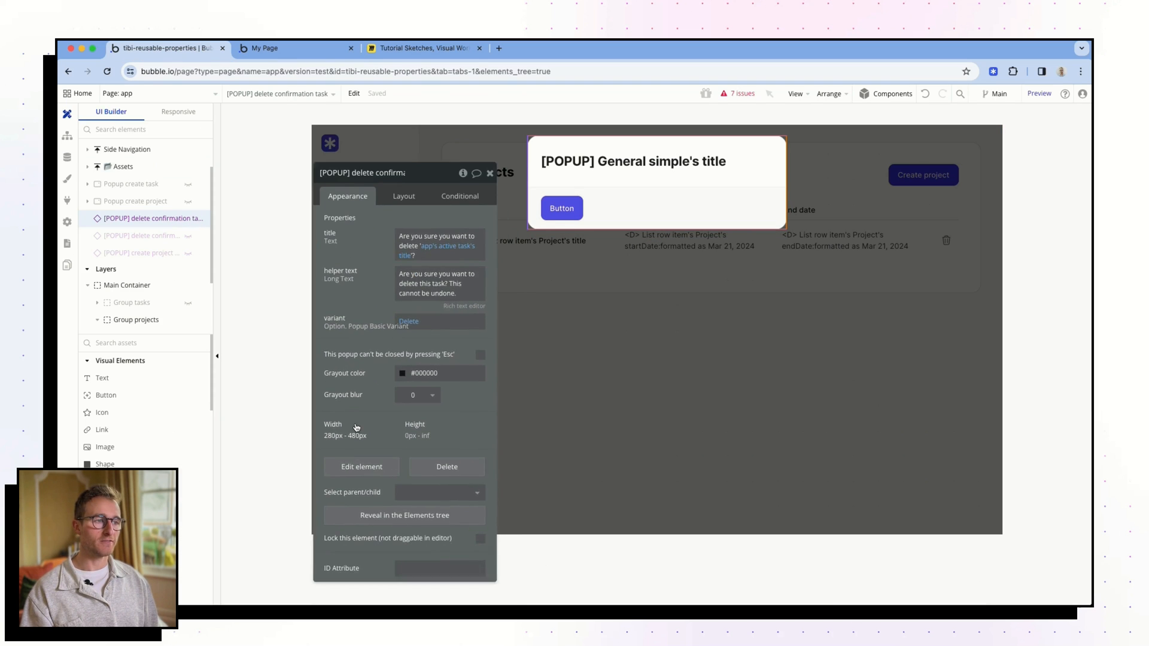
pyautogui.click(365, 436)
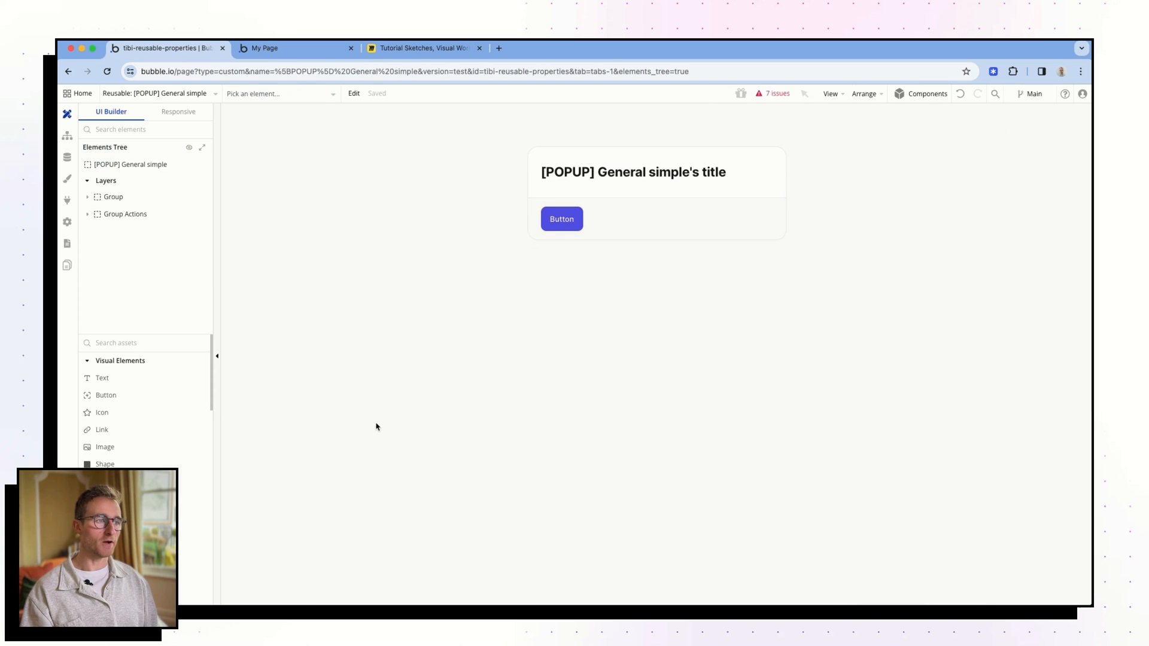
pyautogui.doubleClick(567, 223)
pyautogui.doubleClick(356, 194)
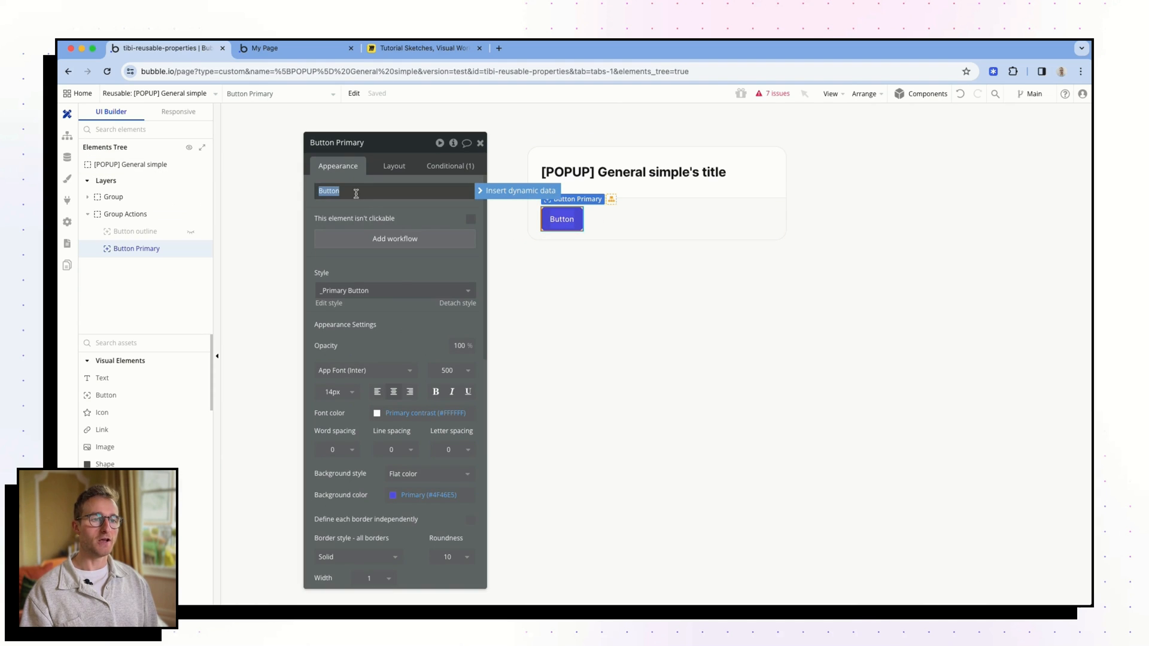
pyautogui.moveTo(381, 203); pyautogui.dragTo(343, 243)
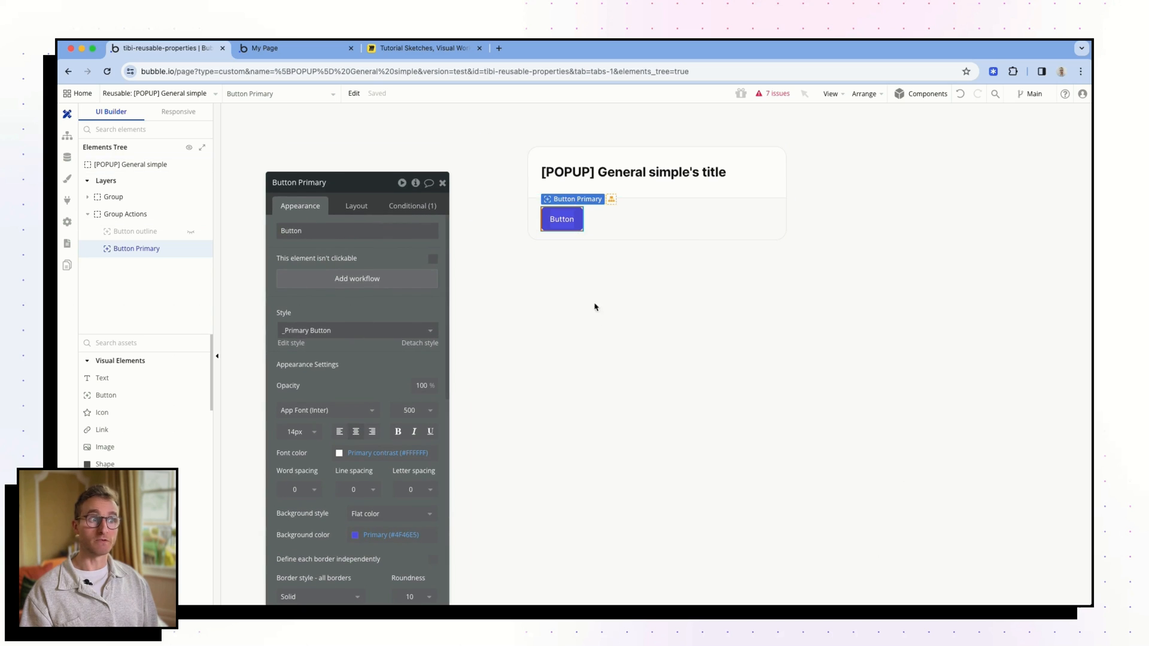
# Step: Add an optional dynamic text property labelled "primary button label" to the reusable "[POPUP] General simple" element
pyautogui.click(574, 352)
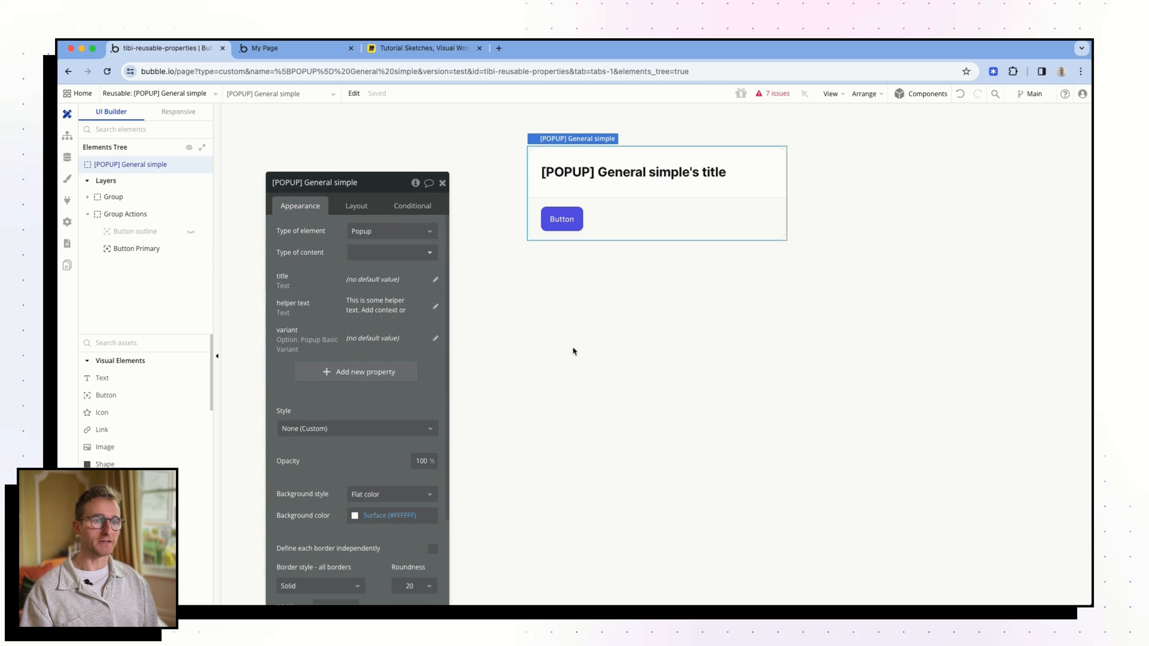
pyautogui.click(352, 373)
pyautogui.write('primary')
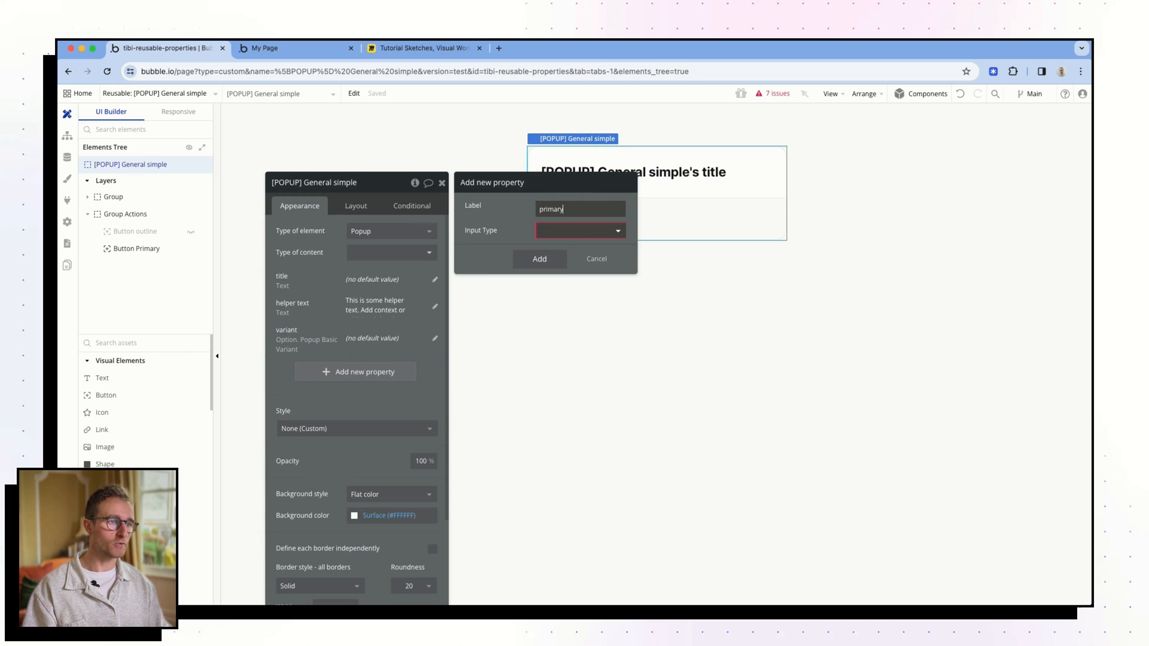
pyautogui.write(' button labe')
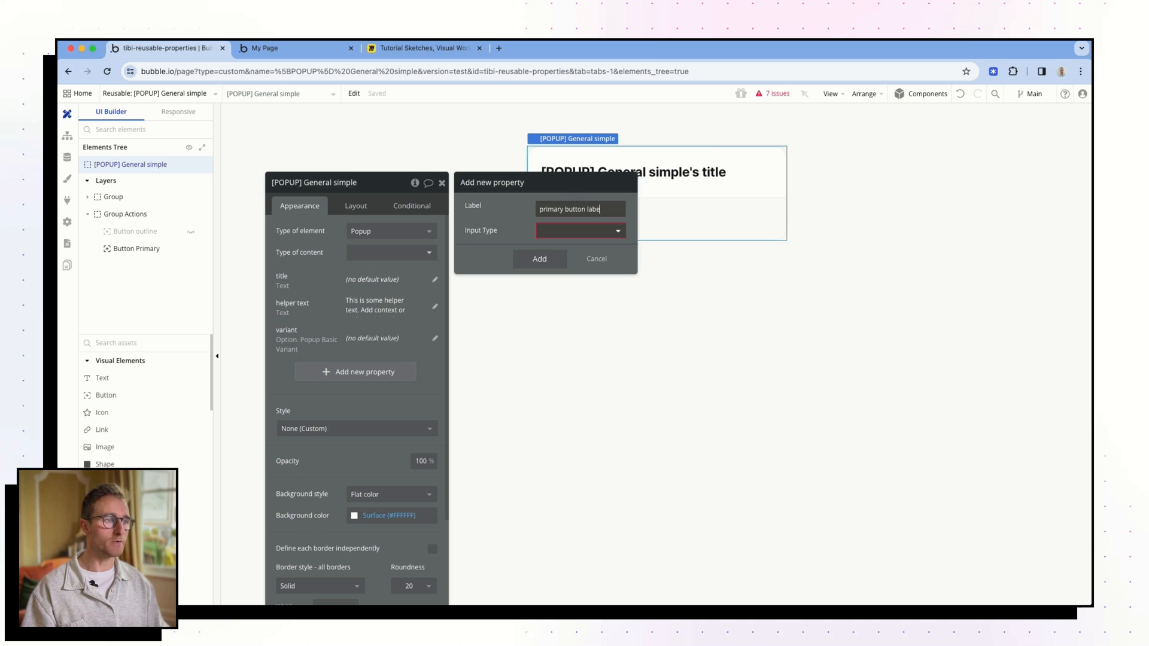
pyautogui.write('l')
pyautogui.click(581, 228)
pyautogui.click(577, 248)
pyautogui.click(575, 250)
pyautogui.write('t')
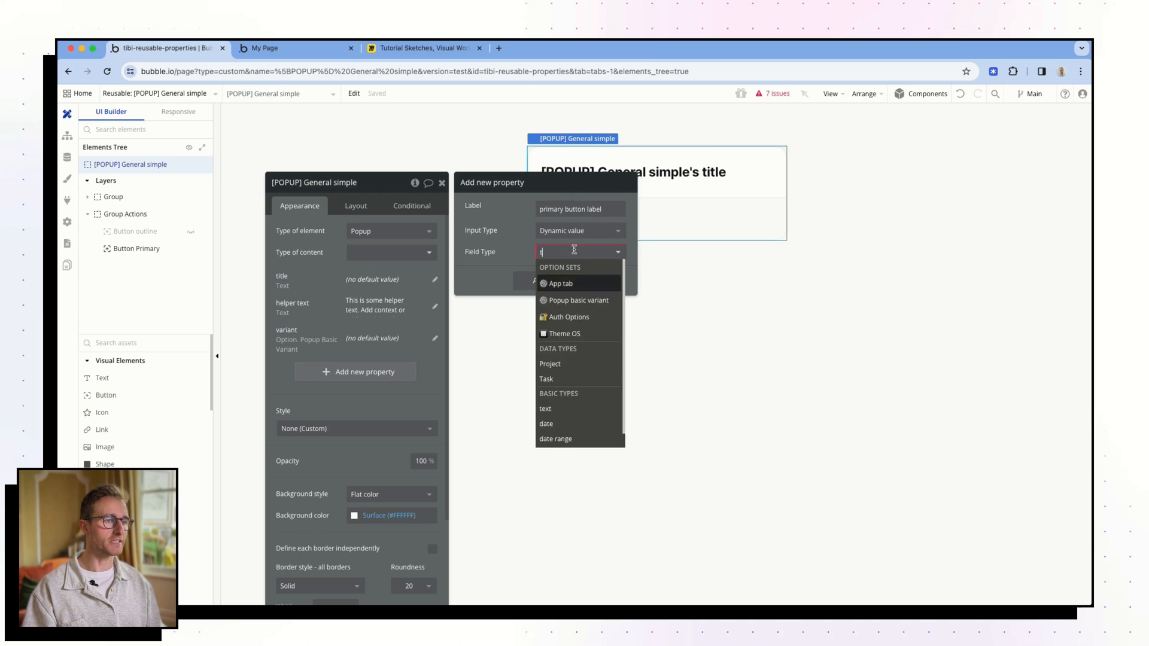
pyautogui.write('ext')
pyautogui.click(565, 280)
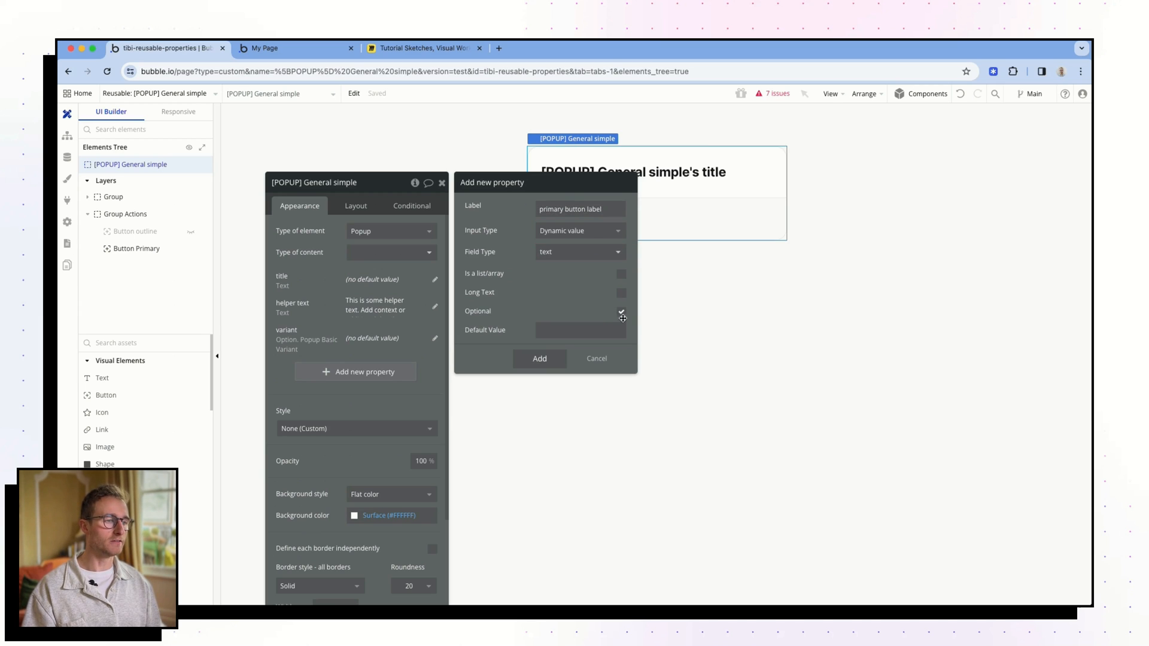
pyautogui.click(539, 358)
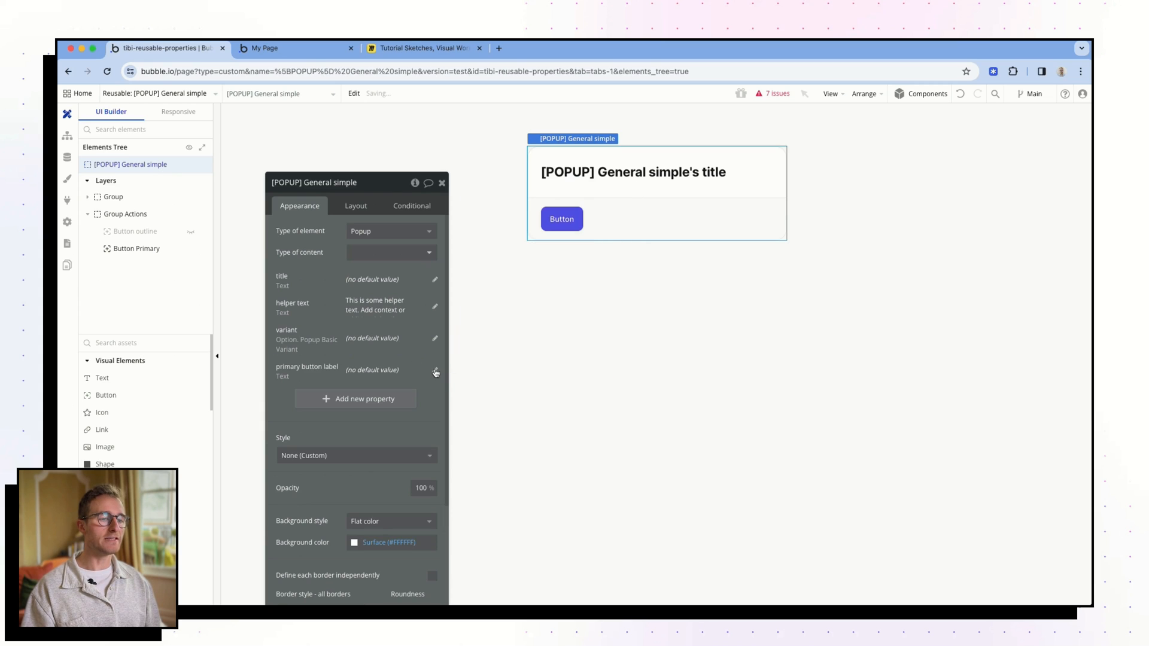
# Step: Try to give the "primary button label" property the default value "Confirm"
pyautogui.click(435, 371)
pyautogui.click(582, 323)
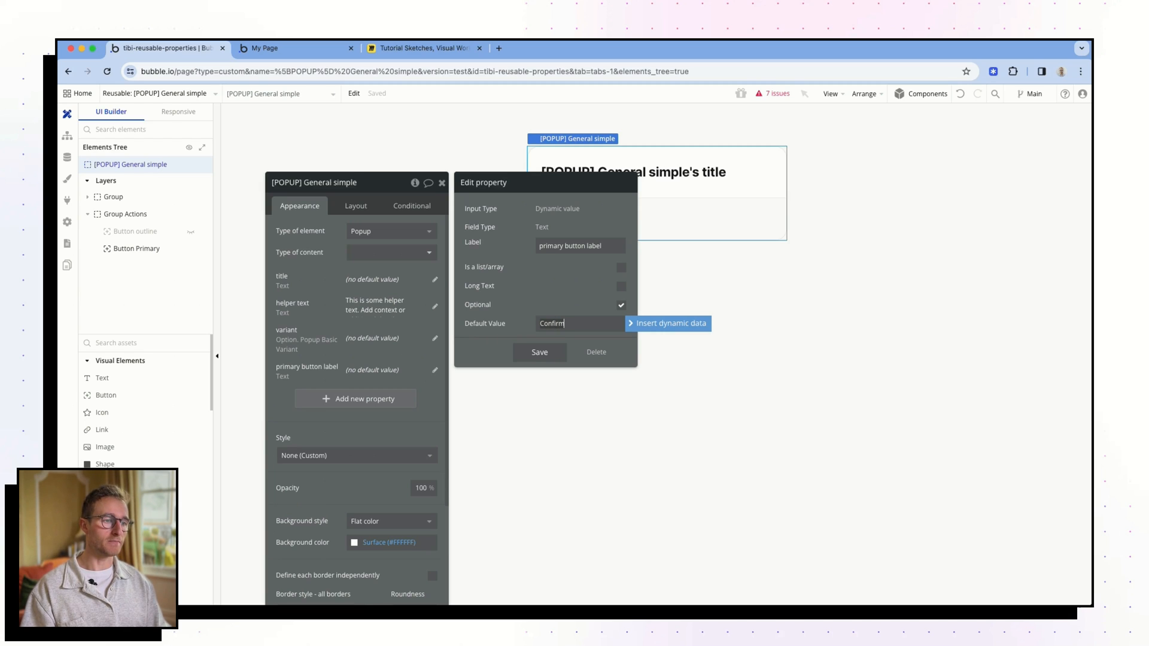
pyautogui.click(533, 263)
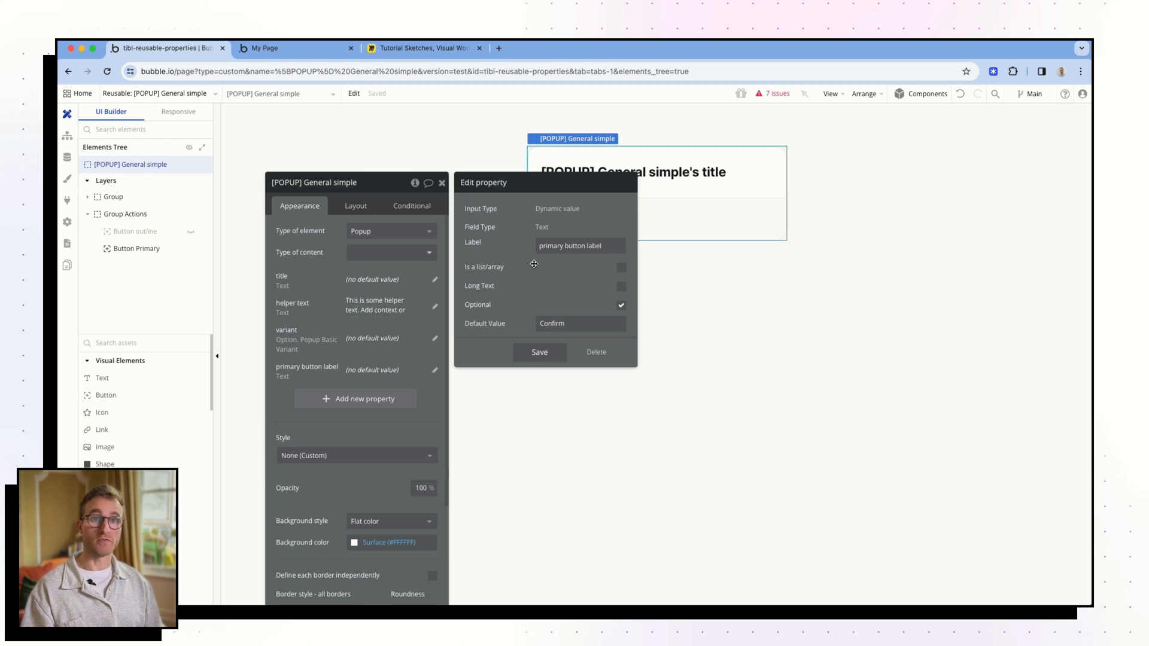
# Step: On the app page, set the primary button label of "[POPUP] create project warning" to "I understand"
pyautogui.click(214, 93)
pyautogui.click(144, 147)
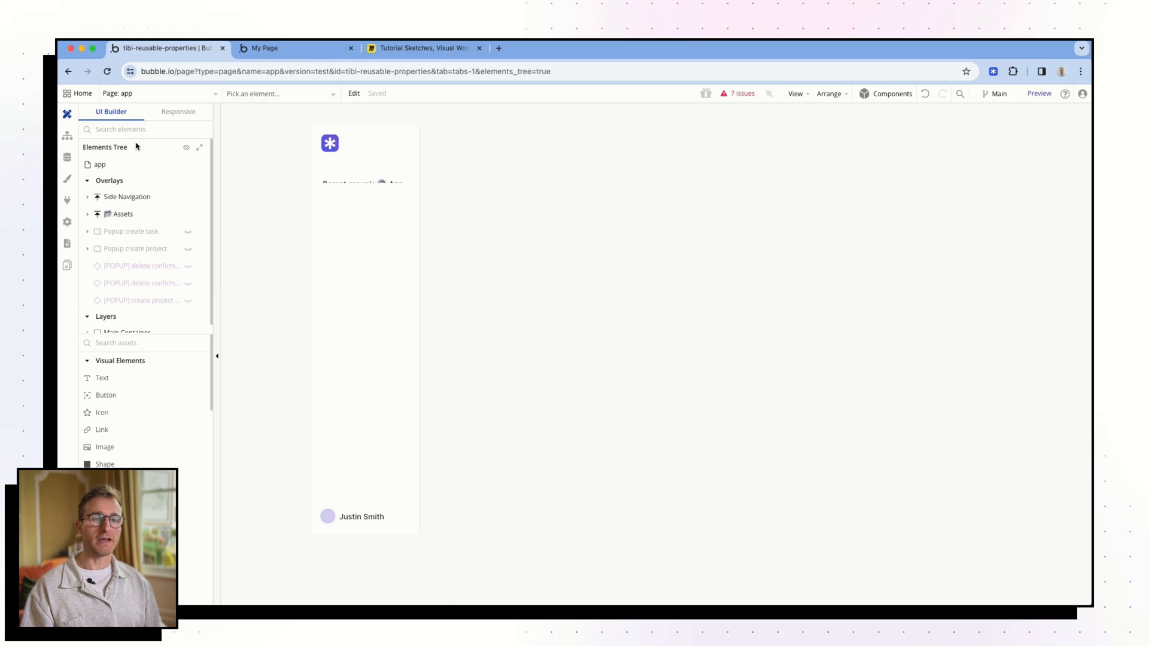
pyautogui.click(170, 300)
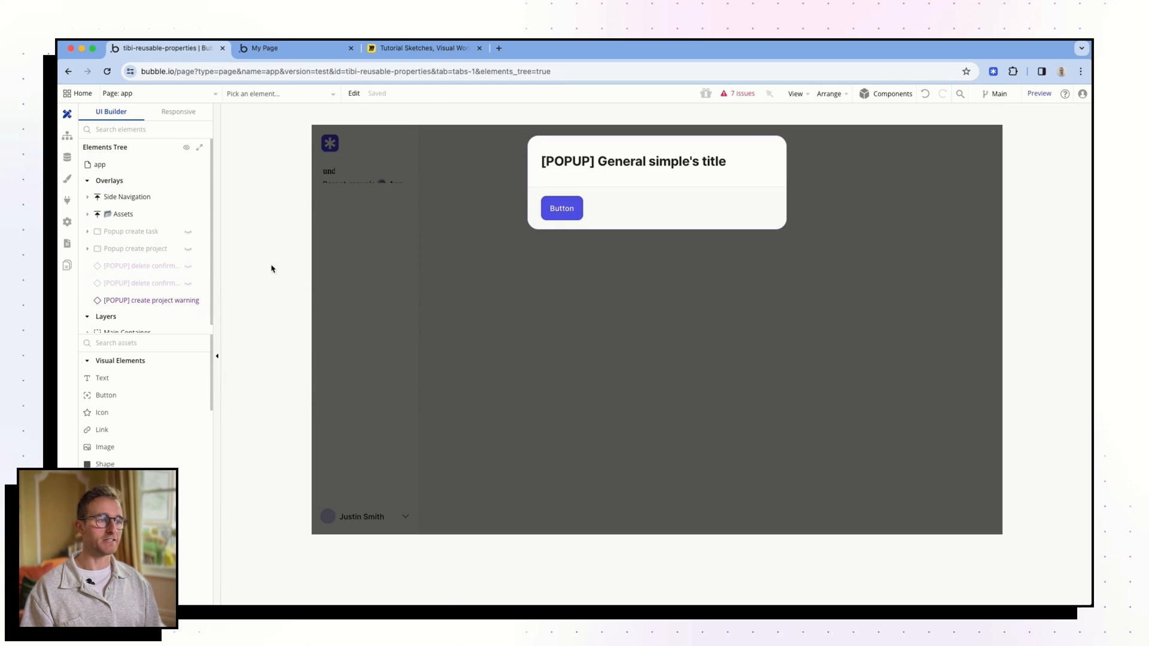
pyautogui.click(380, 345)
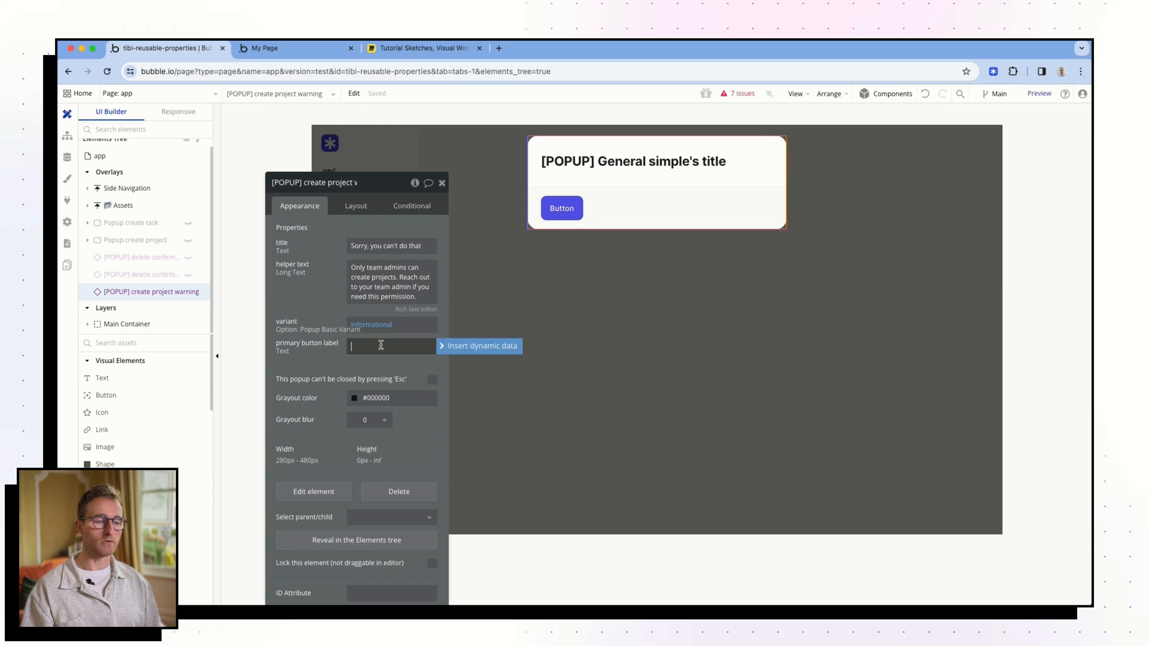
pyautogui.write('I understan')
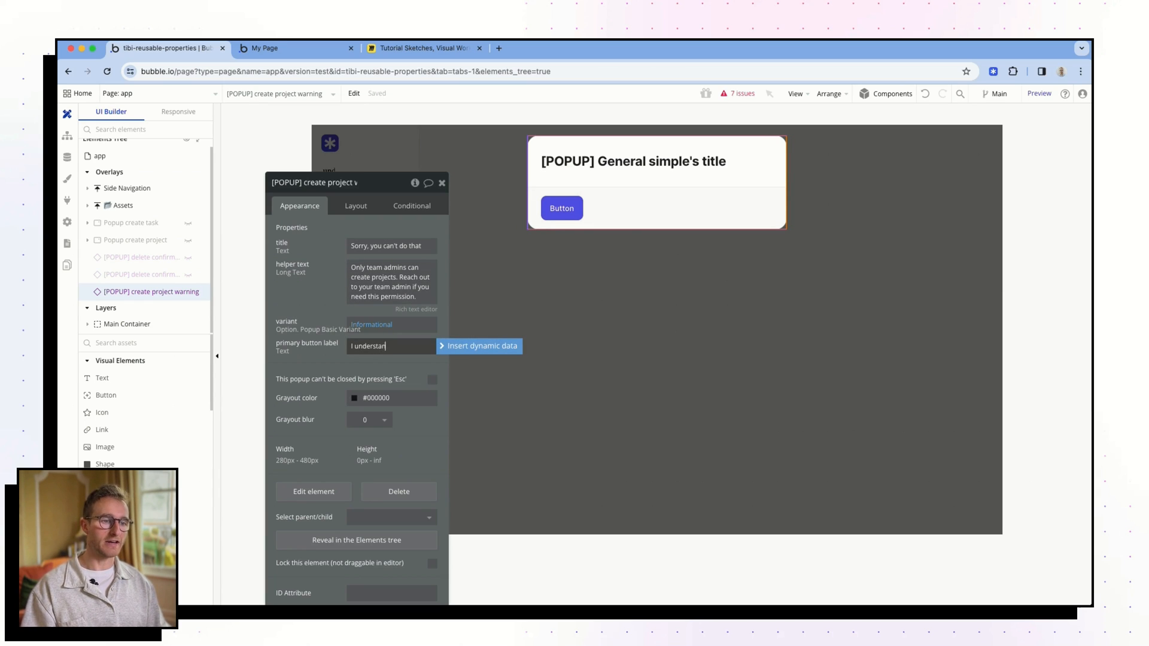
pyautogui.write('d')
pyautogui.click(327, 333)
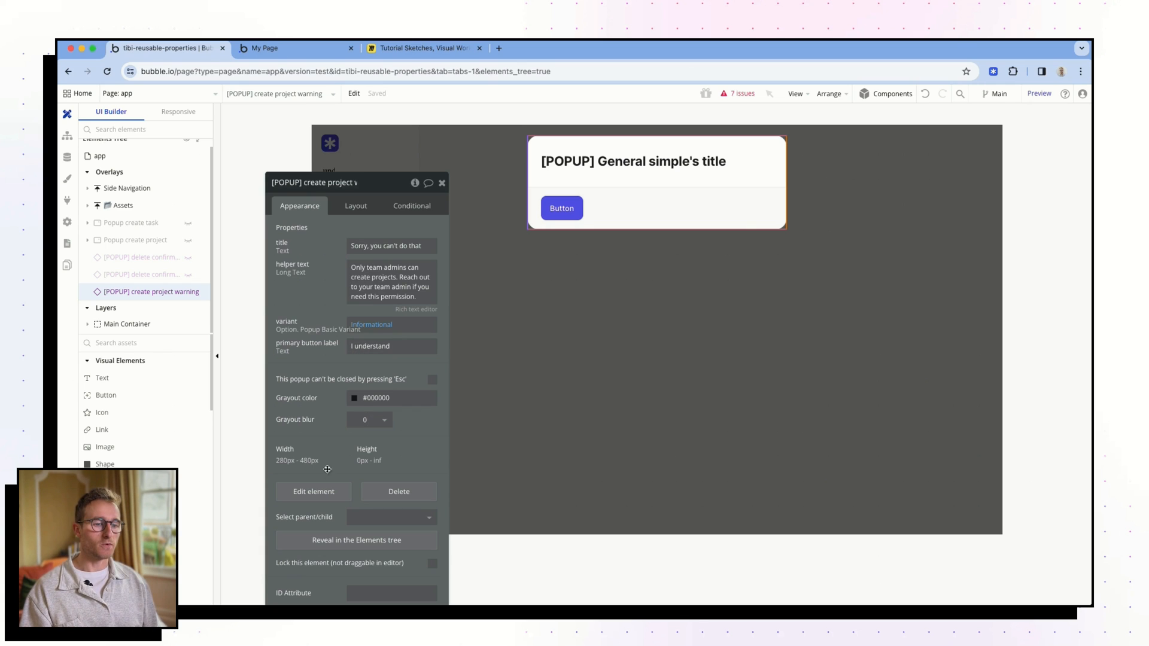
# Step: In the reusable popup, replace Button Primary's text with the dynamic value "[POPUP] General simple's primary button label"
pyautogui.click(323, 490)
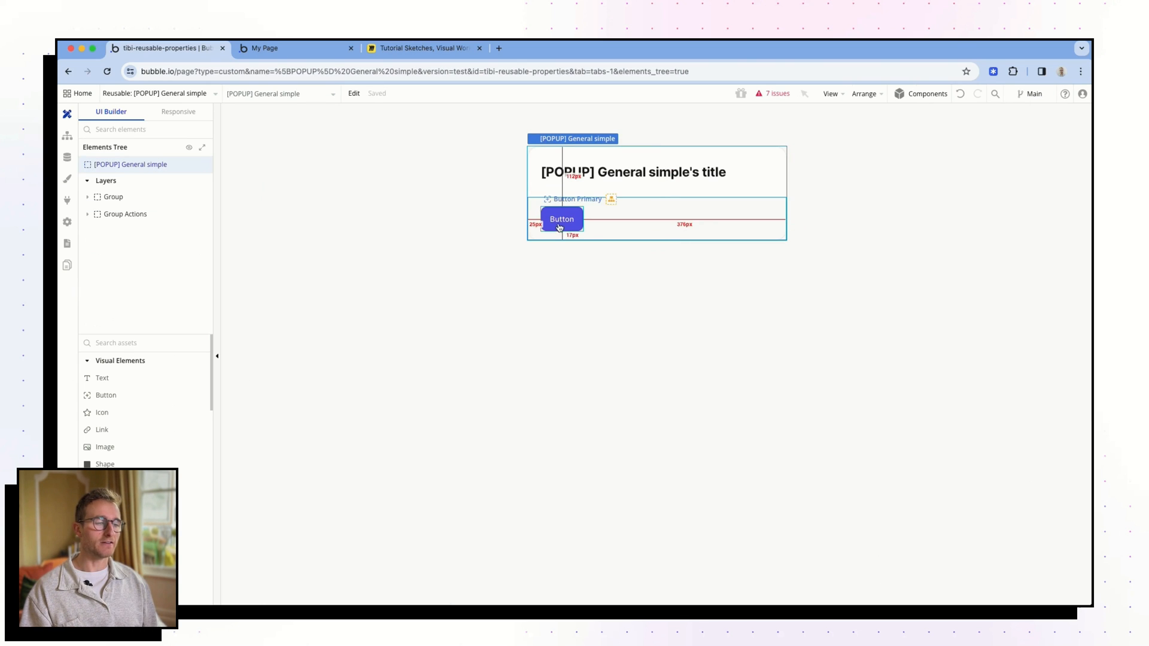
pyautogui.doubleClick(502, 232)
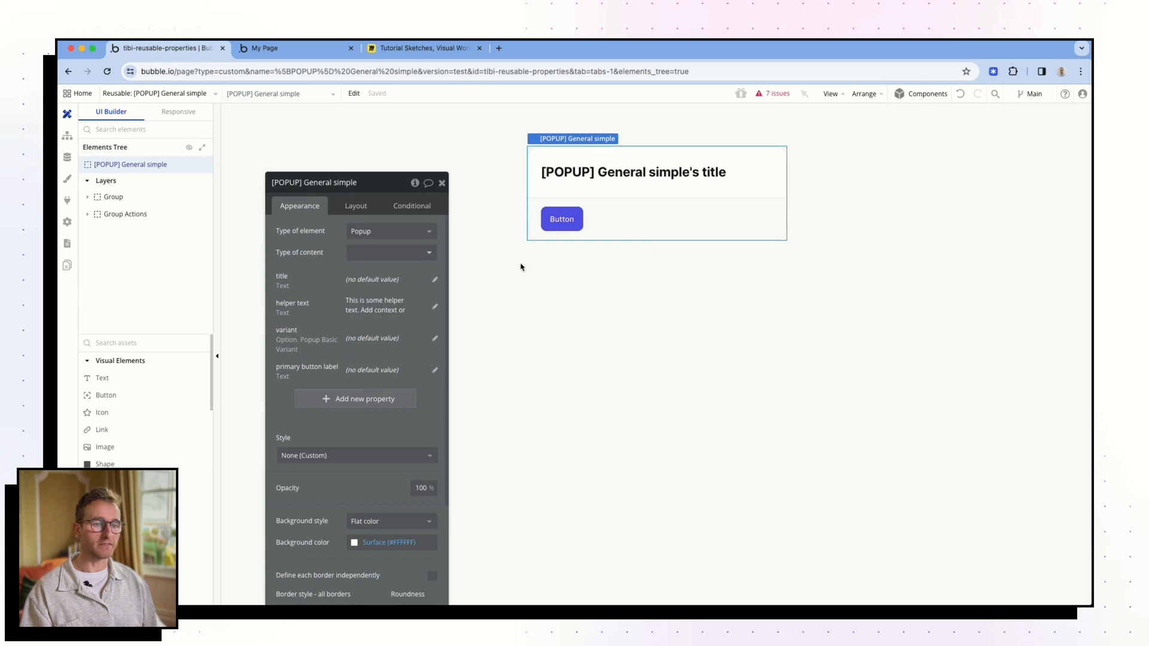
pyautogui.click(566, 223)
pyautogui.doubleClick(339, 238)
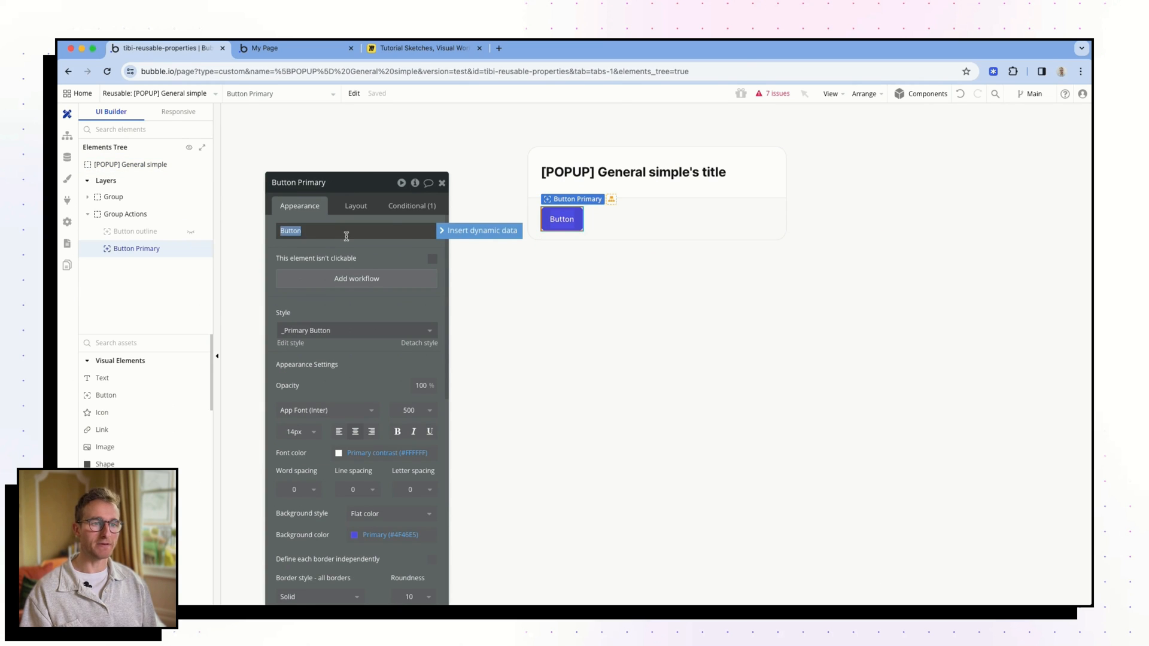
pyautogui.click(474, 231)
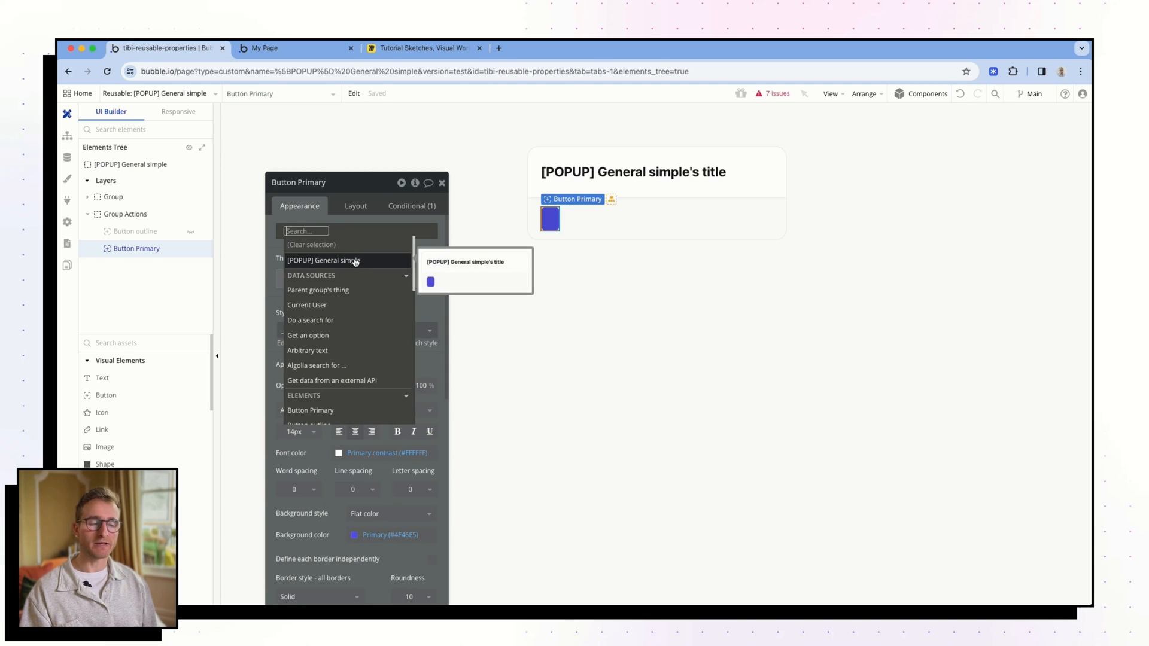
pyautogui.click(352, 260)
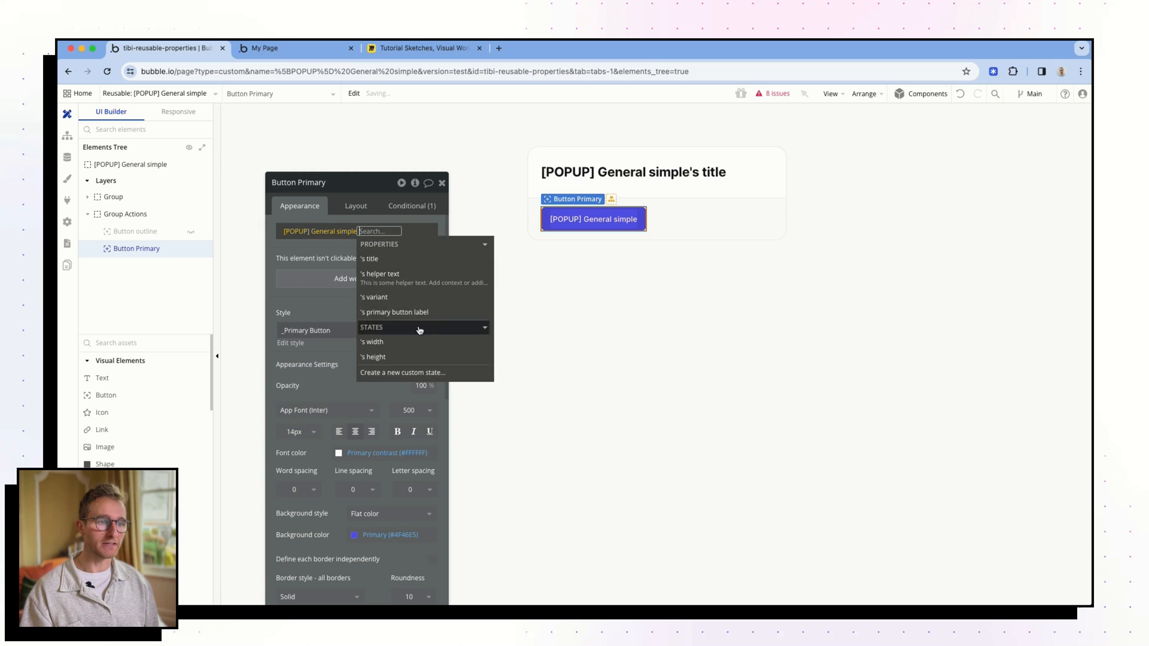
pyautogui.click(438, 313)
pyautogui.click(293, 261)
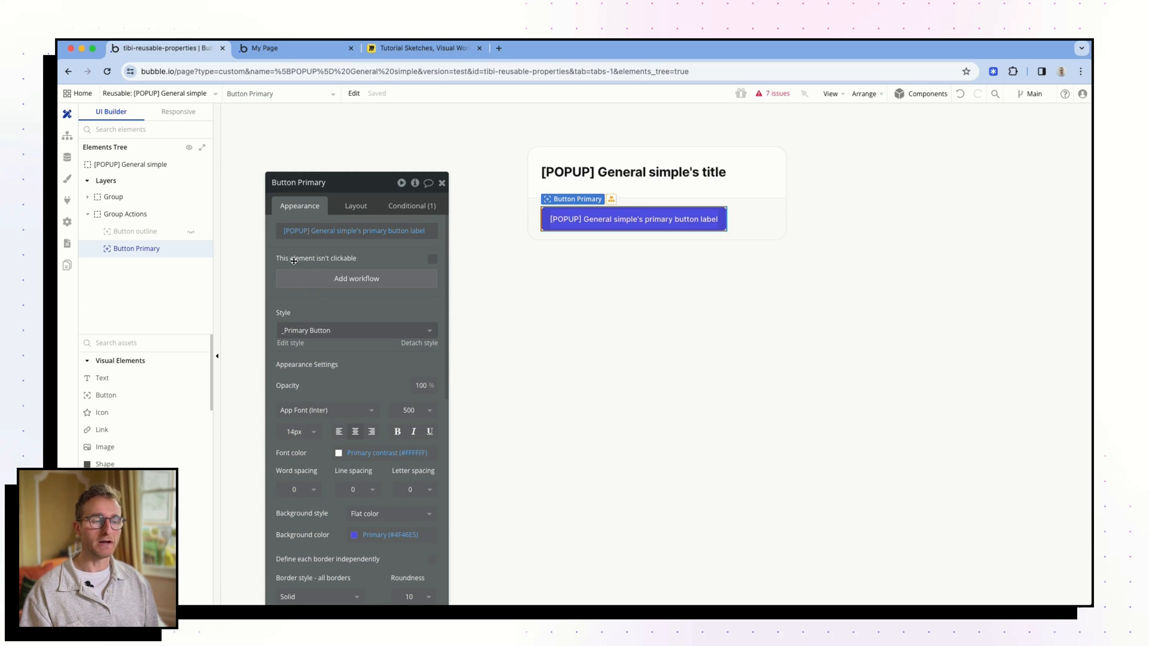
# Step: Check the project delete popup's primary button in the preview, and inspect the task delete confirmation popup's properties on the app page
pyautogui.click(303, 53)
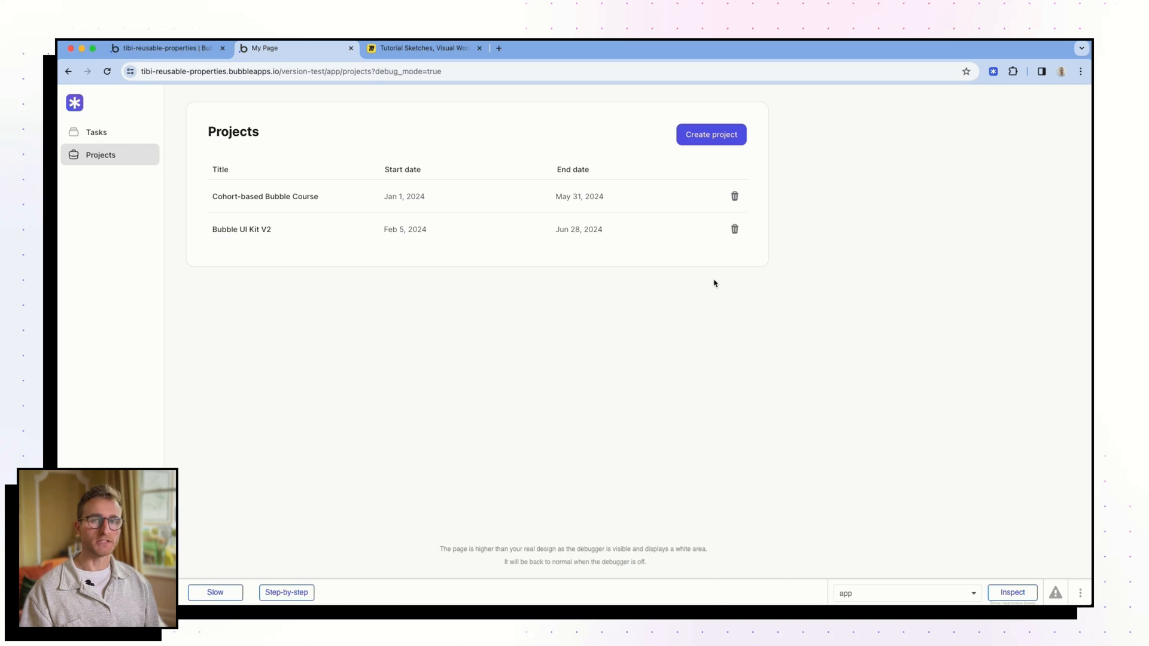
pyautogui.click(735, 196)
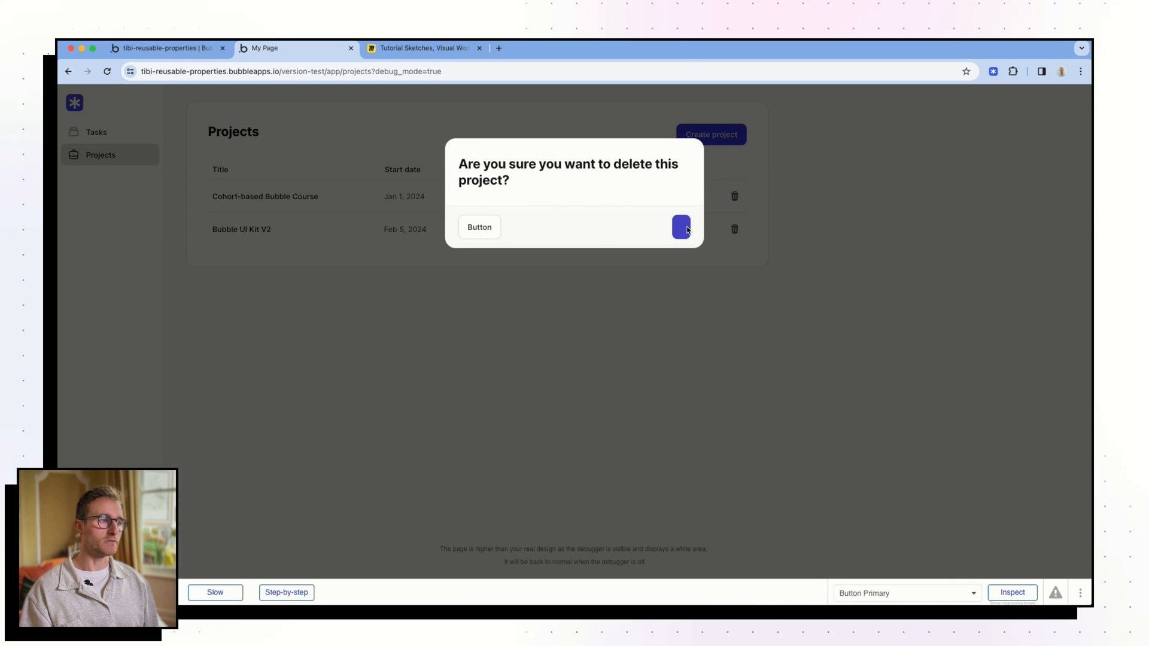
pyautogui.click(178, 52)
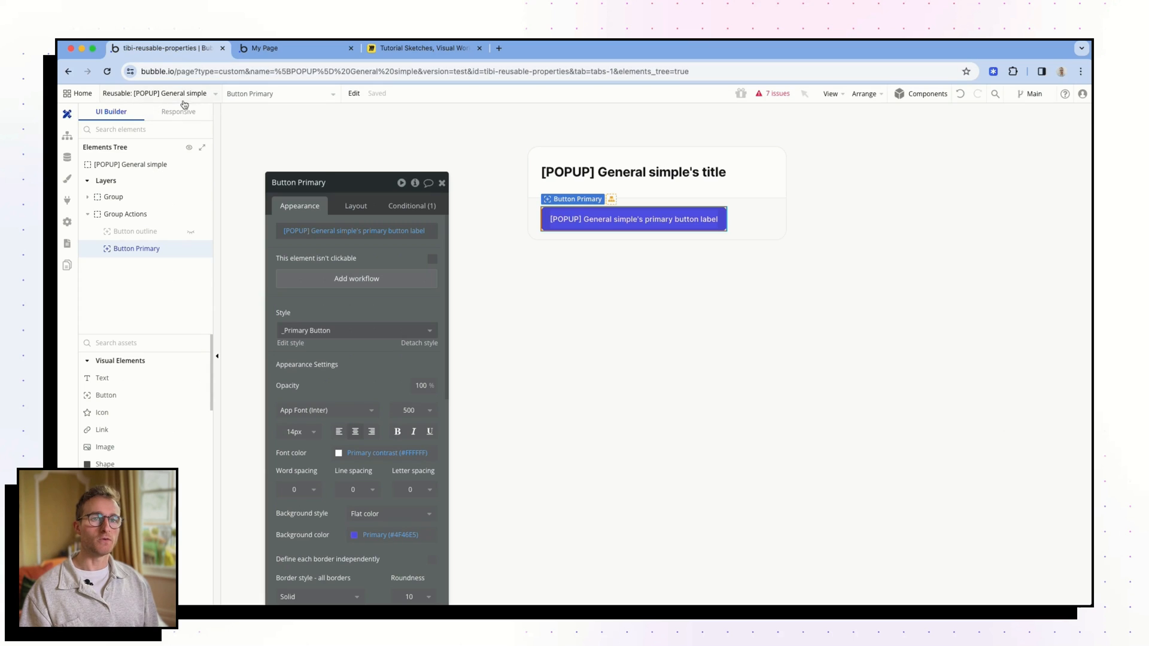
pyautogui.click(186, 94)
pyautogui.click(150, 147)
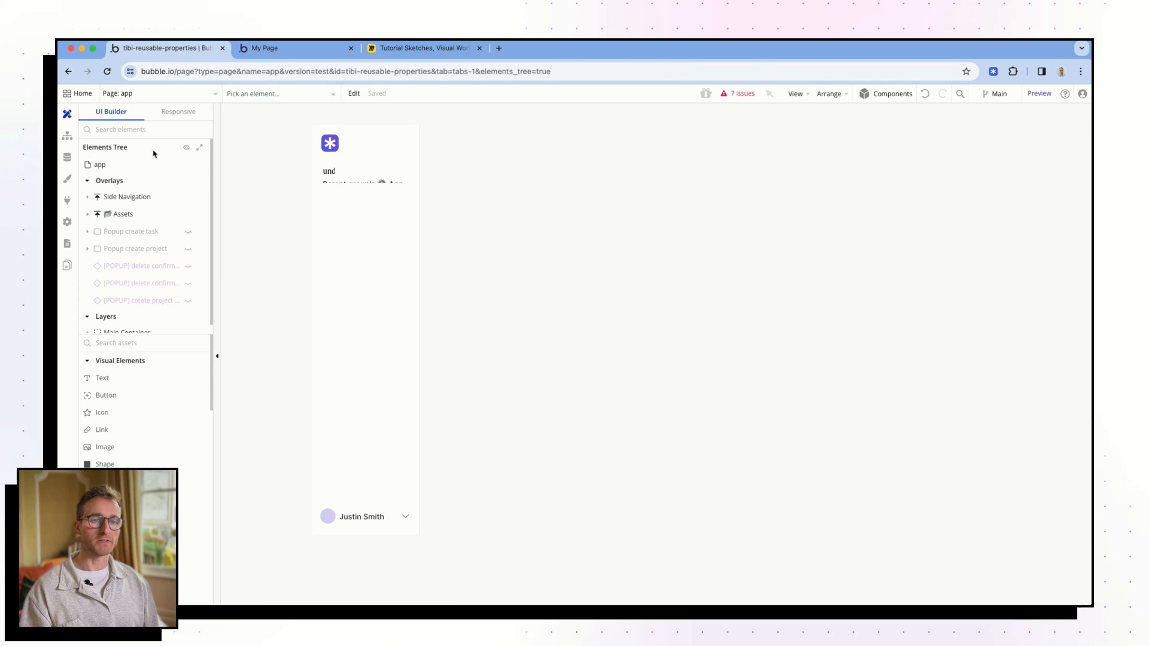
pyautogui.click(189, 268)
pyautogui.click(665, 202)
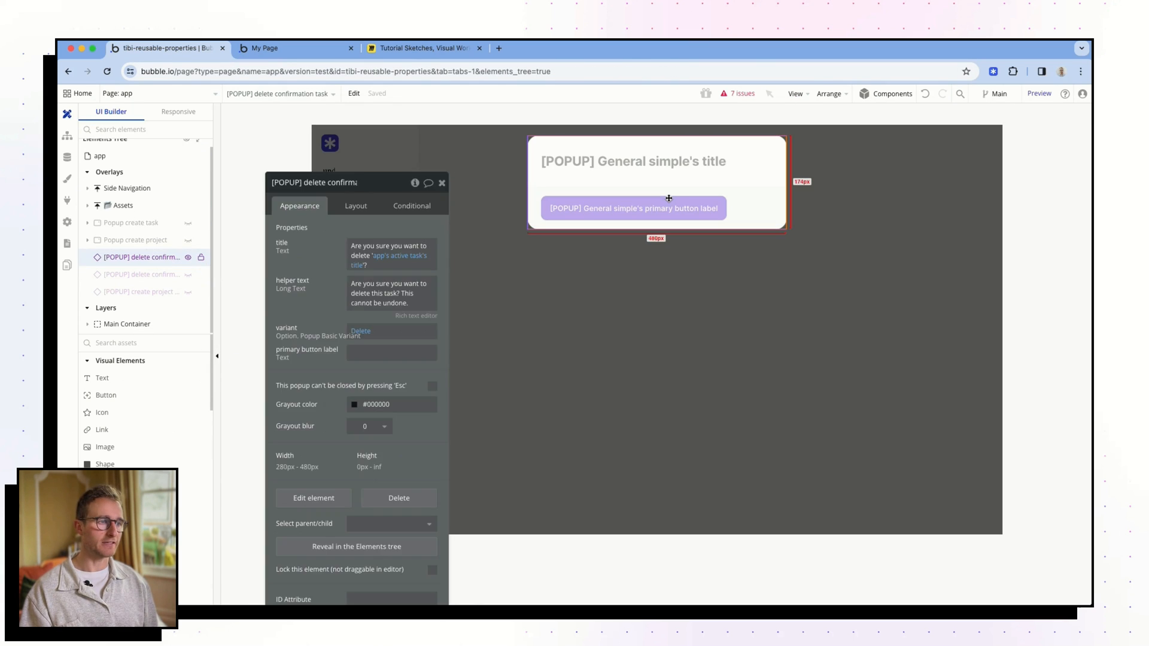
# Step: Reopen the reusable "[POPUP] General simple" element and save "Confirm" as the default value of its "primary button label" property
pyautogui.click(359, 354)
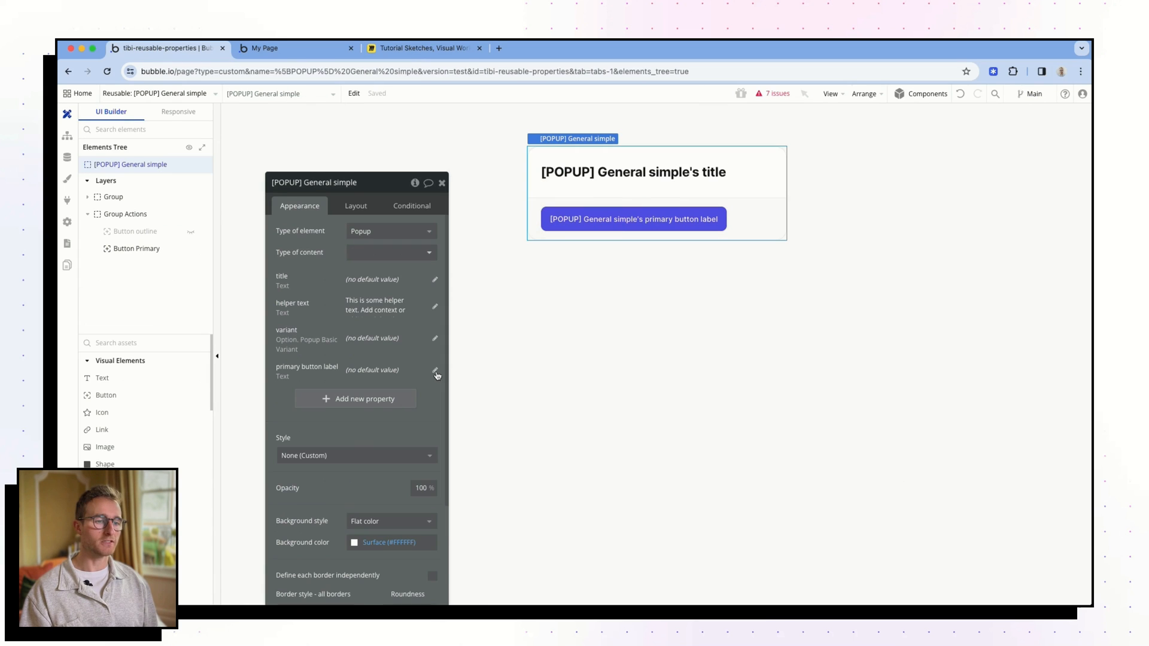
pyautogui.click(435, 370)
pyautogui.click(574, 323)
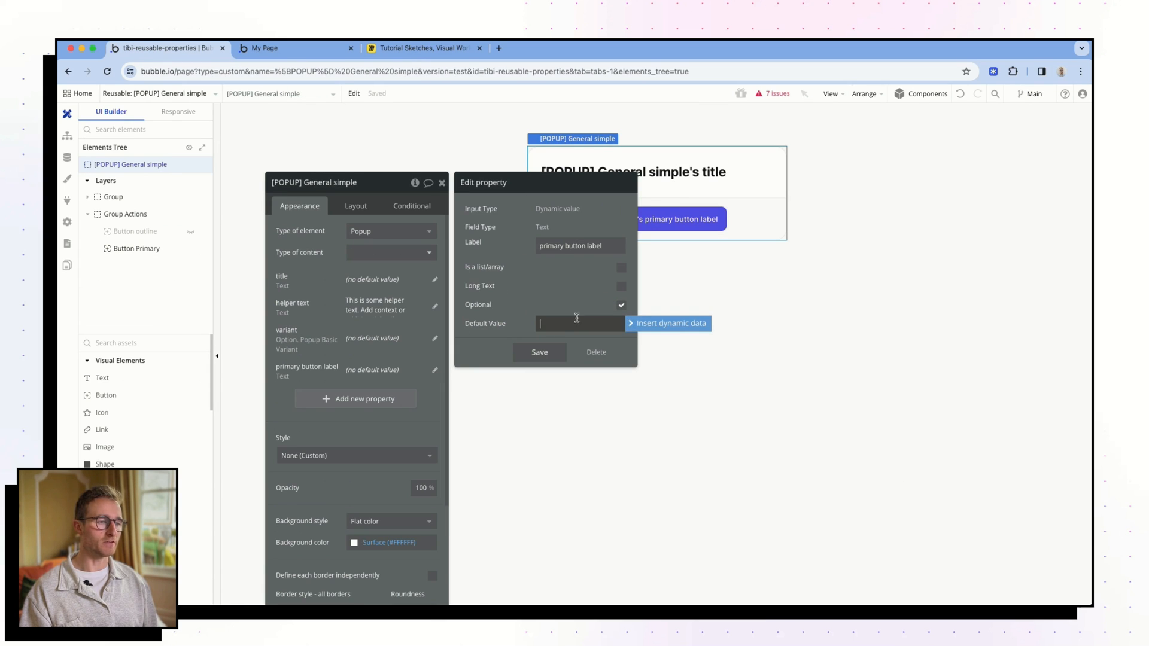
pyautogui.write('Co')
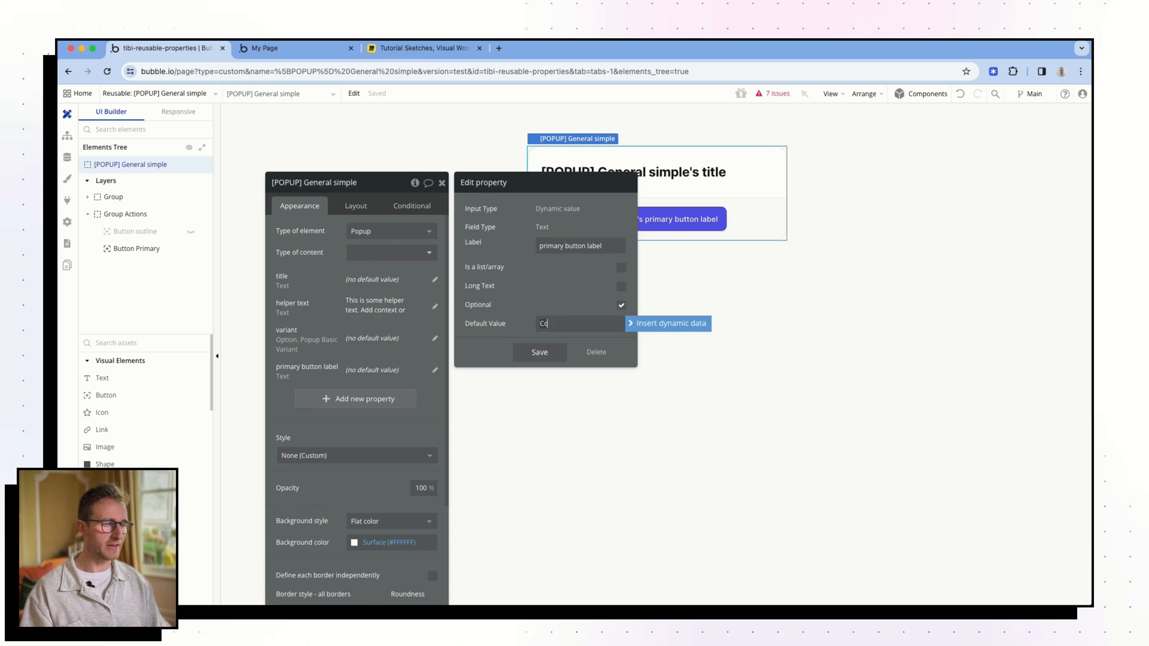
pyautogui.write('nfirm')
pyautogui.click(543, 352)
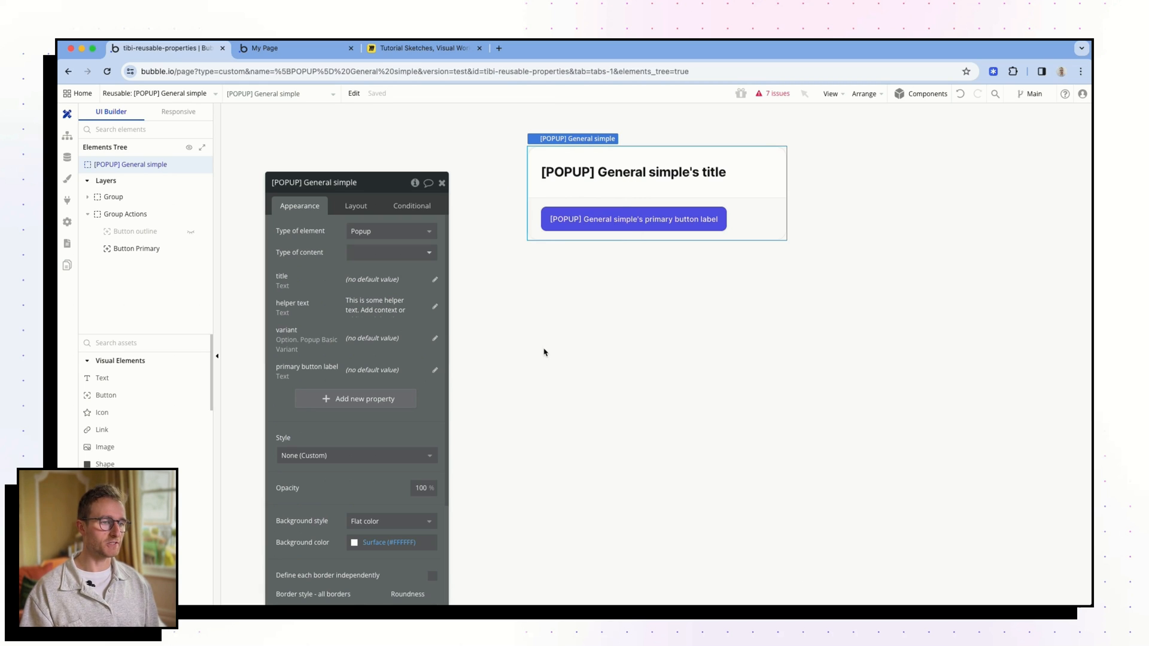
# Step: In the refreshed preview, check the primary button labels in the project delete confirmation popup and the create project warning popup
pyautogui.click(299, 48)
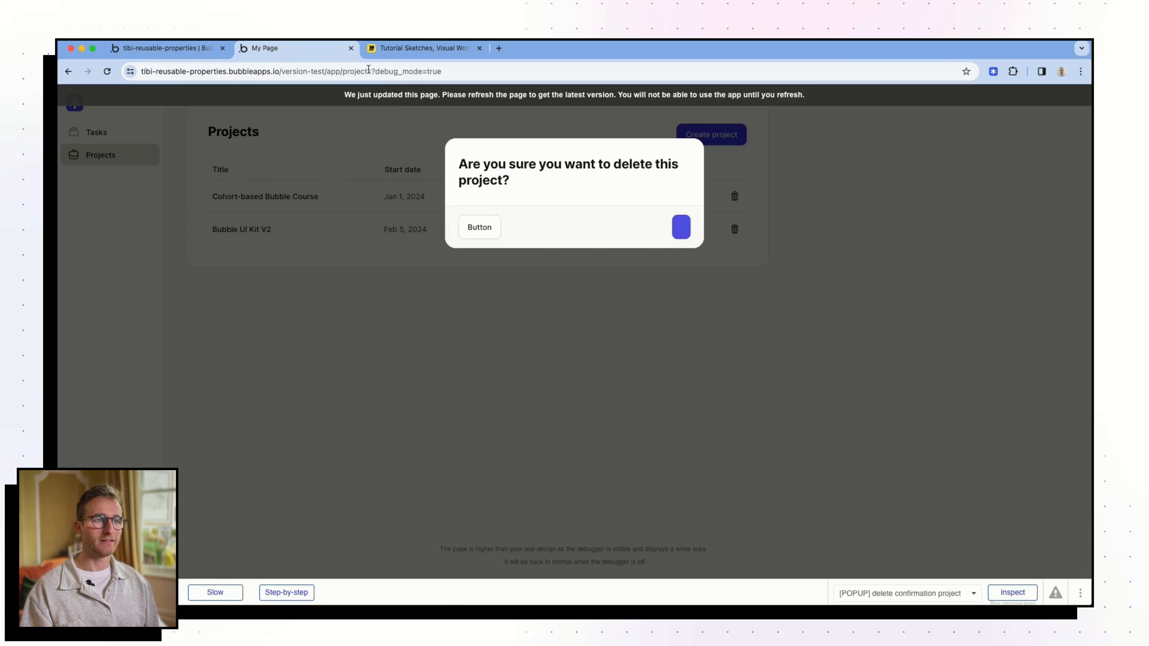
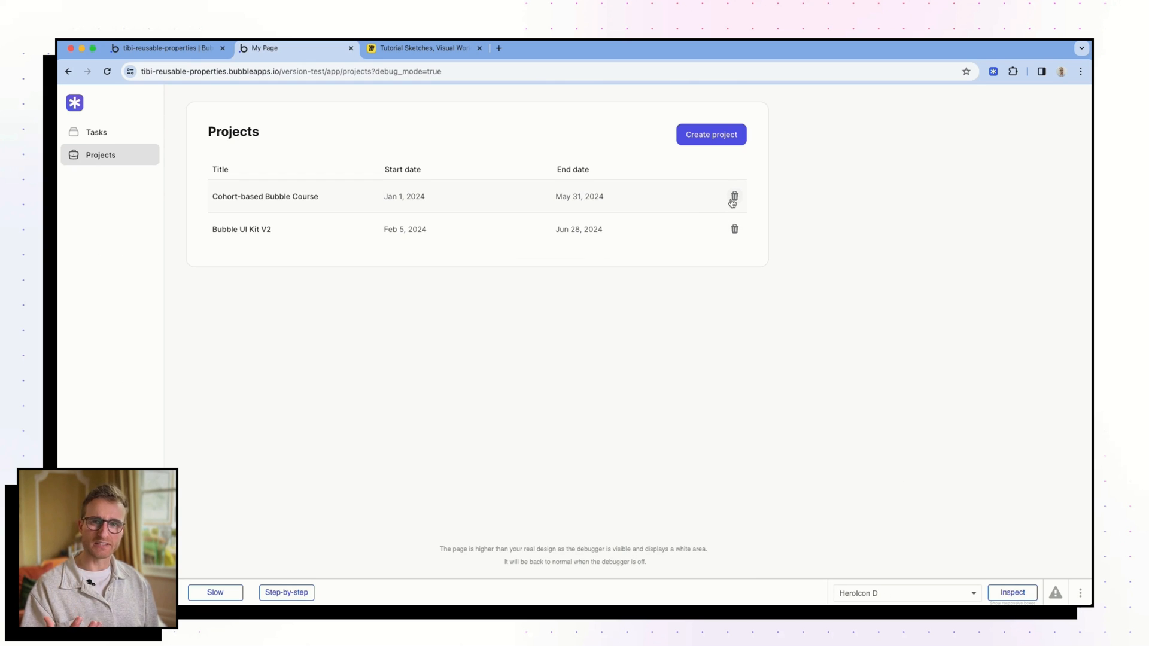
pyautogui.click(735, 198)
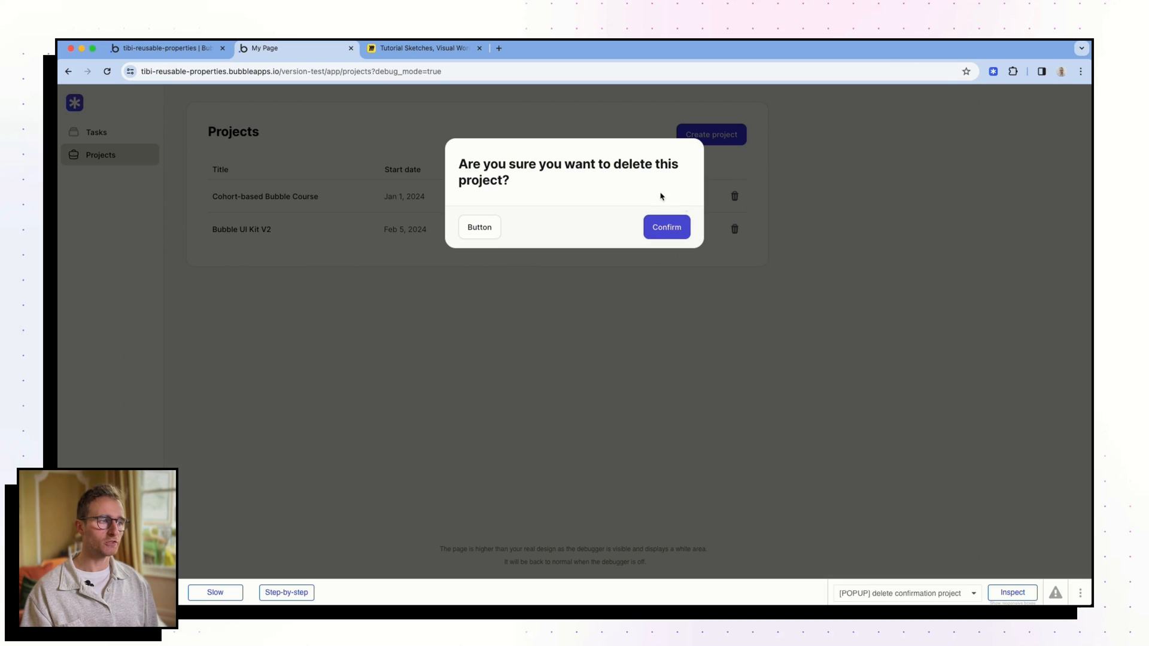
pyautogui.click(681, 302)
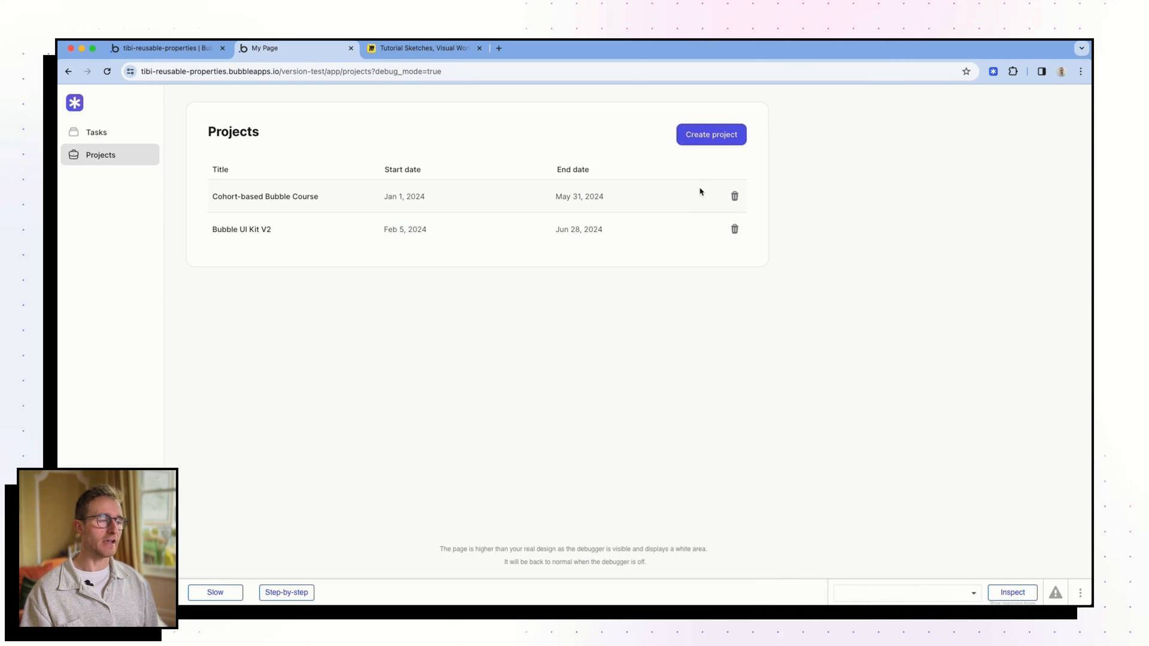
pyautogui.click(707, 141)
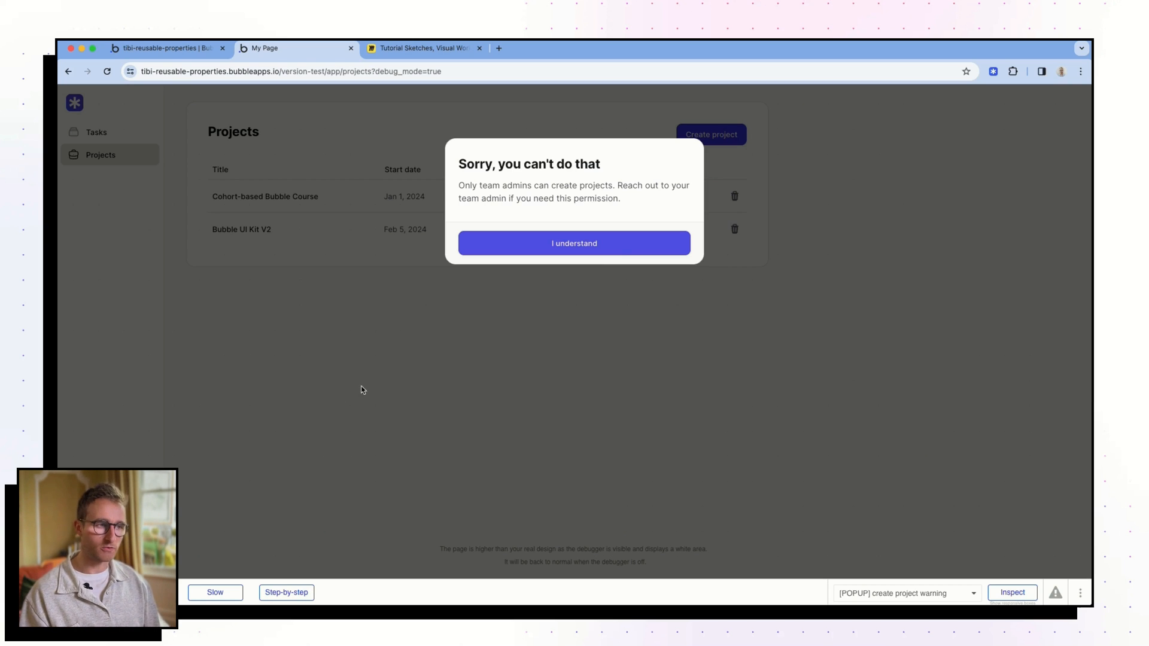
pyautogui.click(336, 288)
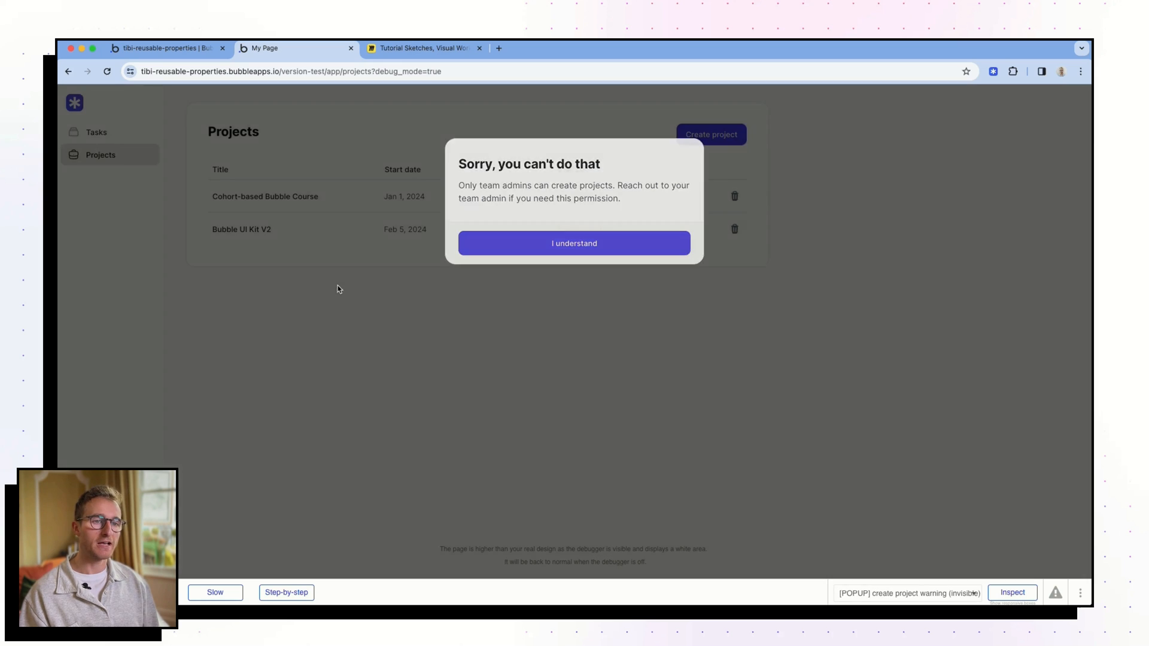
pyautogui.click(735, 197)
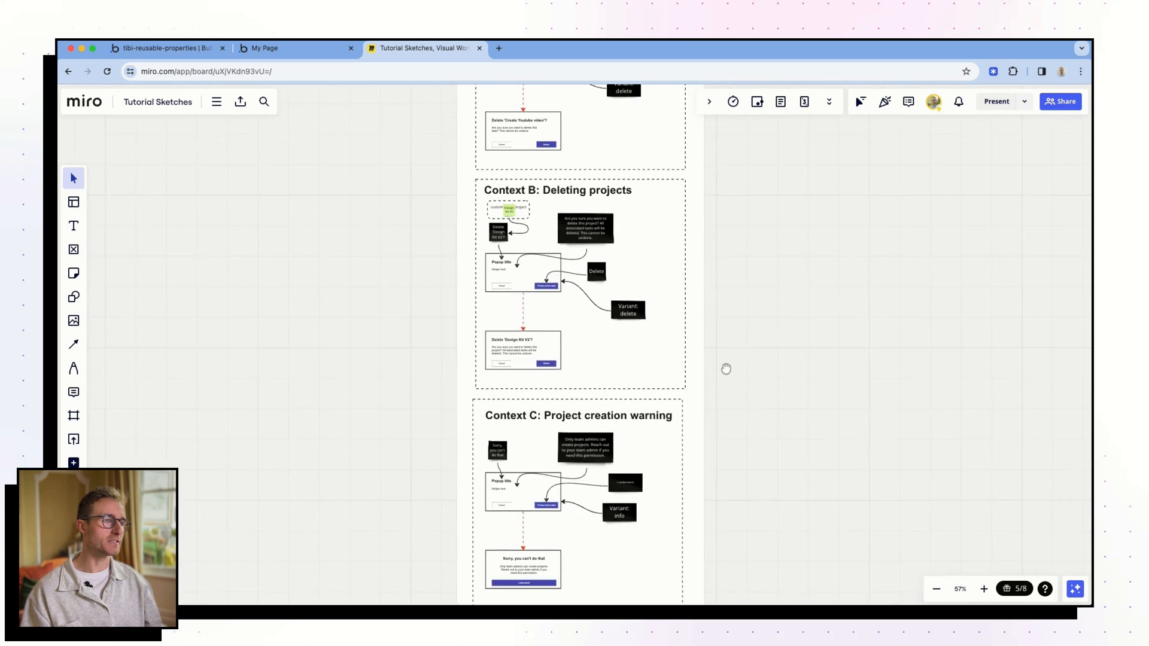
# Step: Switch to the Miro board and draw a large dashed, rounded frame around the task delete popup sketch in the deleting tasks context
pyautogui.click(422, 48)
pyautogui.scroll(3, 684, 311)
pyautogui.scroll(3, 684, 311)
pyautogui.scroll(5, 628, 264)
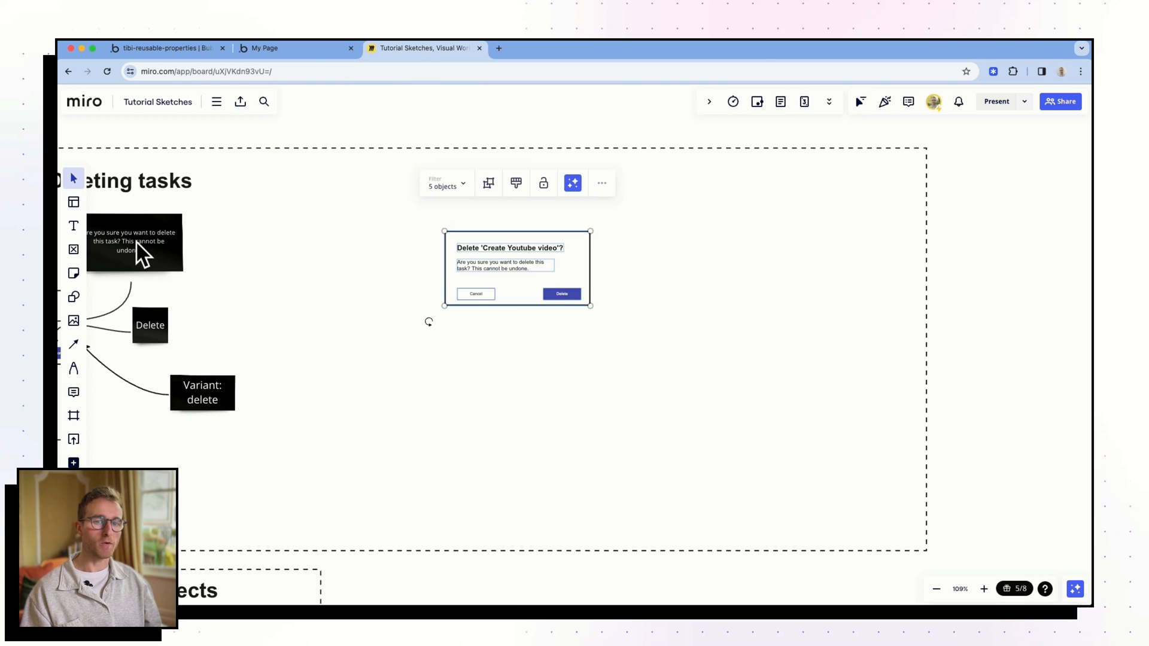
pyautogui.press('r')
pyautogui.moveTo(402, 192); pyautogui.dragTo(794, 476)
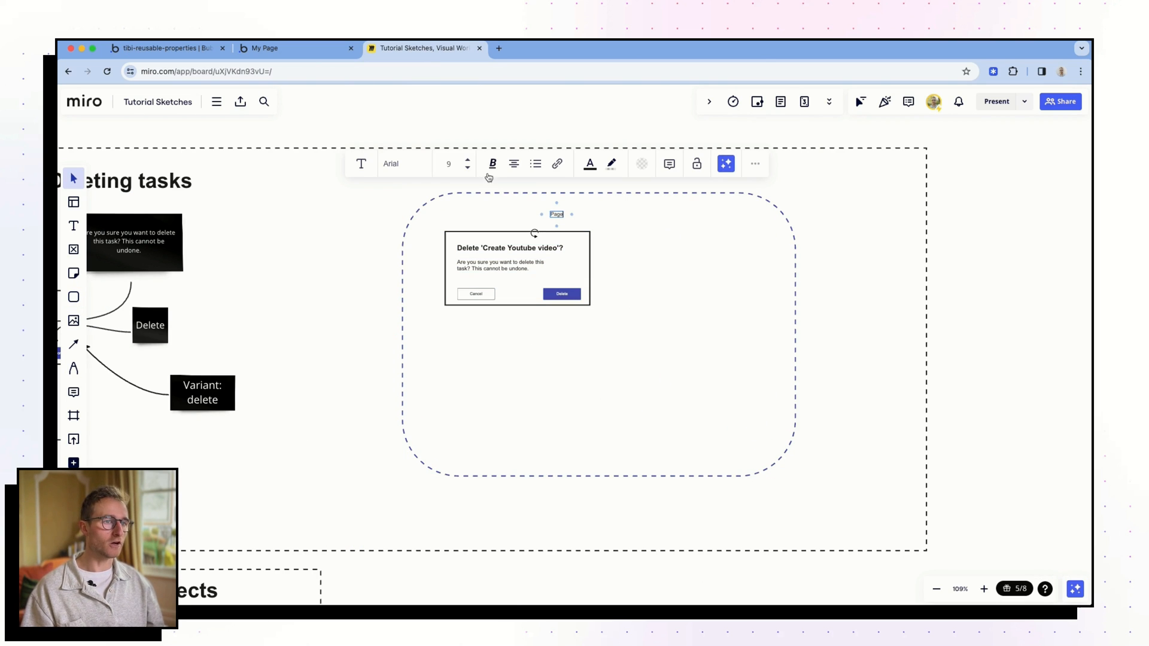
# Step: Label the dashed frame "Page" at font size 48 and move the popup sketch down beneath the label
pyautogui.click(471, 167)
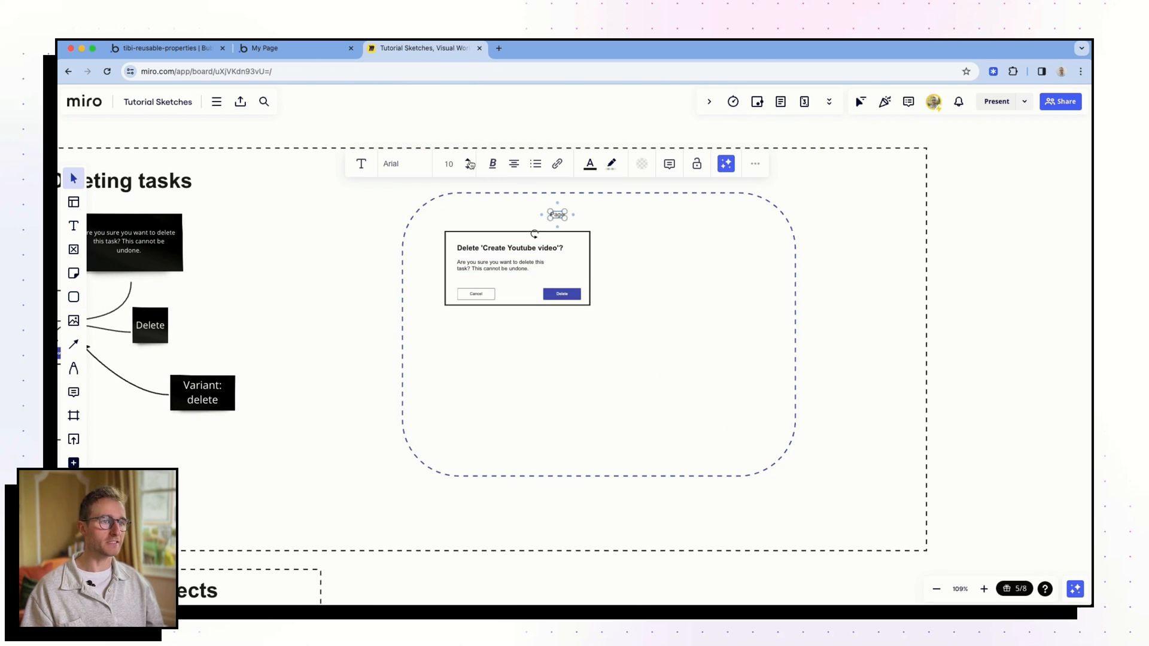
pyautogui.click(470, 165)
pyautogui.click(471, 164)
pyautogui.click(626, 322)
pyautogui.click(555, 282)
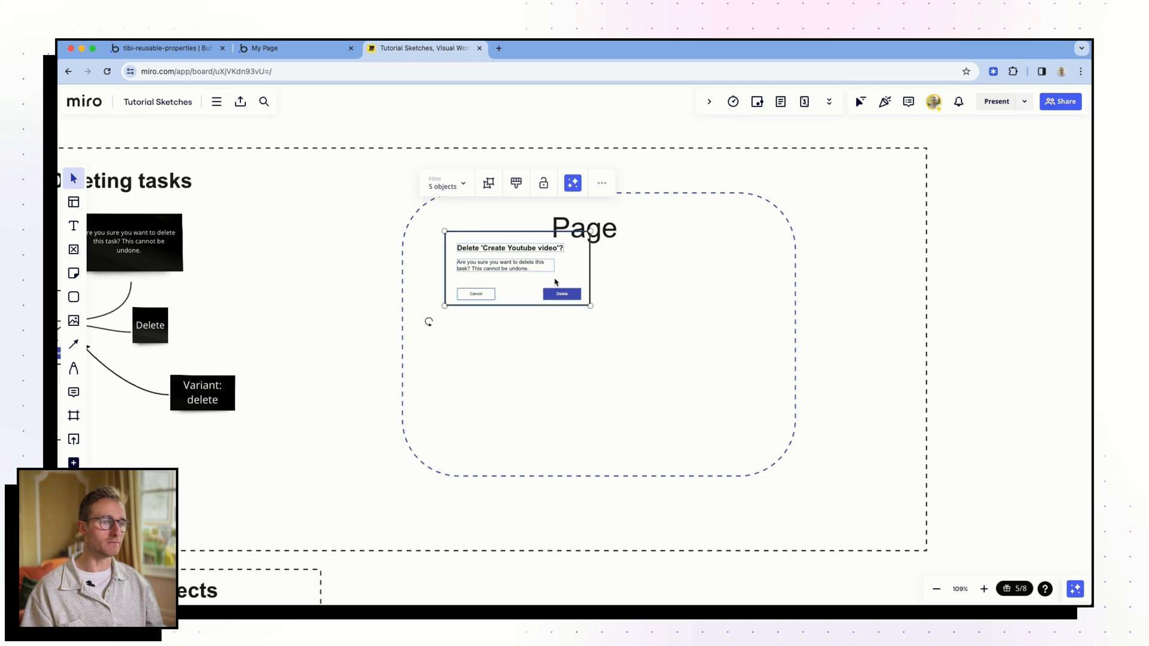
pyautogui.moveTo(555, 282); pyautogui.dragTo(538, 330)
pyautogui.click(662, 238)
pyautogui.click(599, 235)
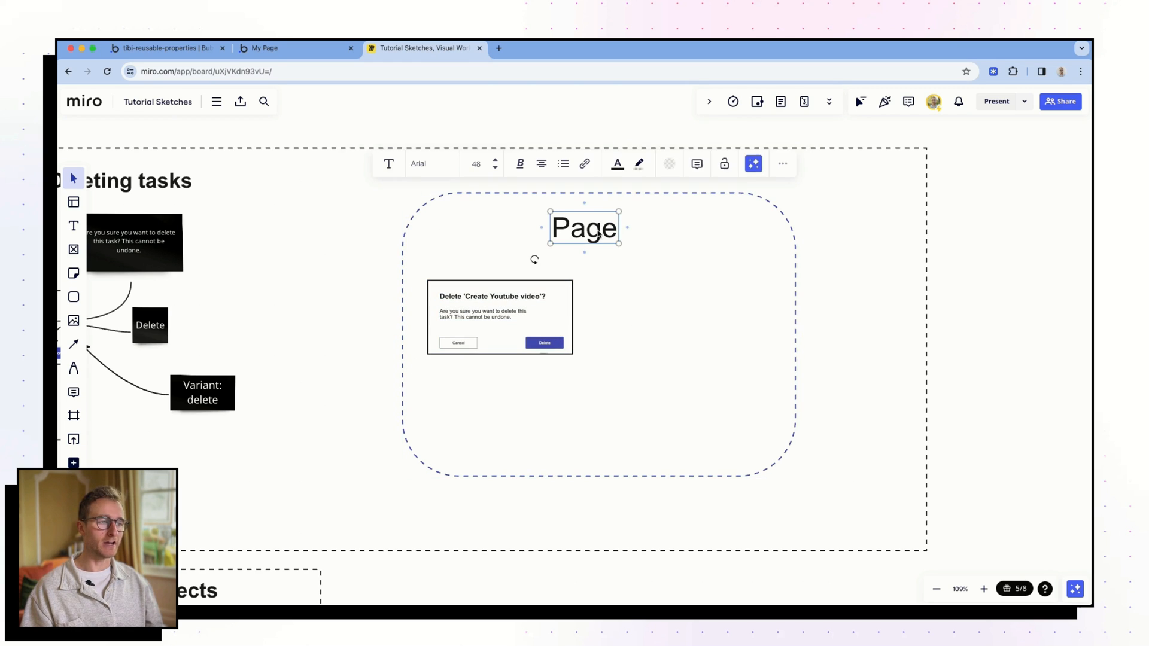
pyautogui.click(669, 276)
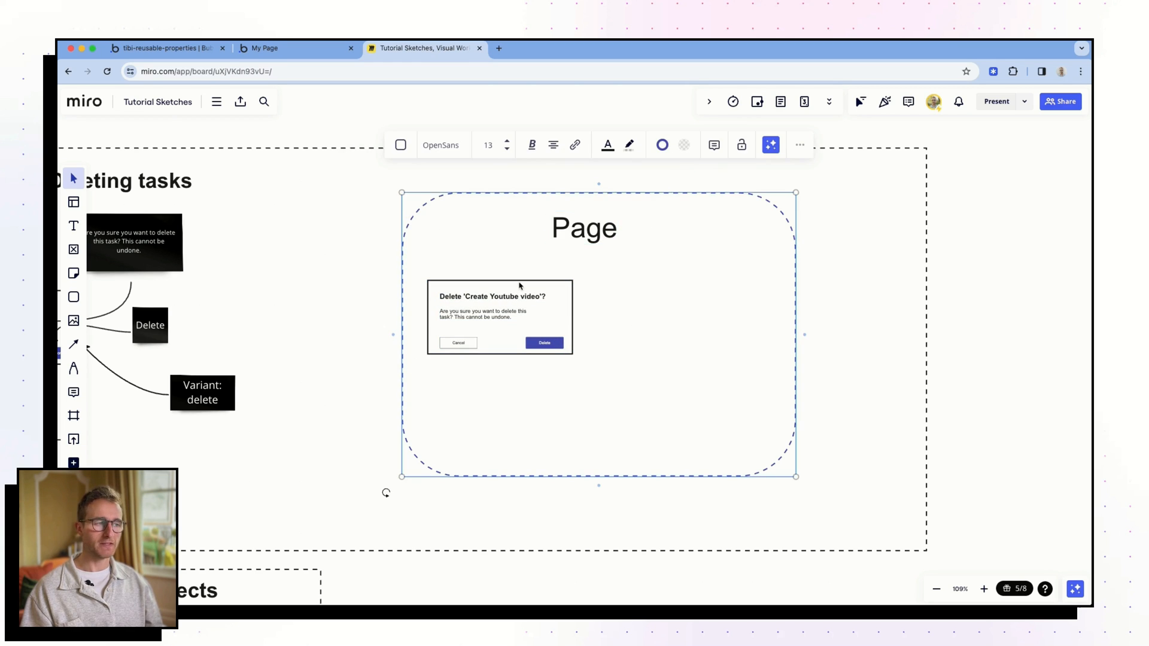
# Step: Draw a rectangle with a solid outline below the popup sketch, inside the page frame, and label it "Delete a thing"
pyautogui.click(75, 295)
pyautogui.click(110, 305)
pyautogui.moveTo(454, 410); pyautogui.dragTo(495, 444)
pyautogui.write('Delete')
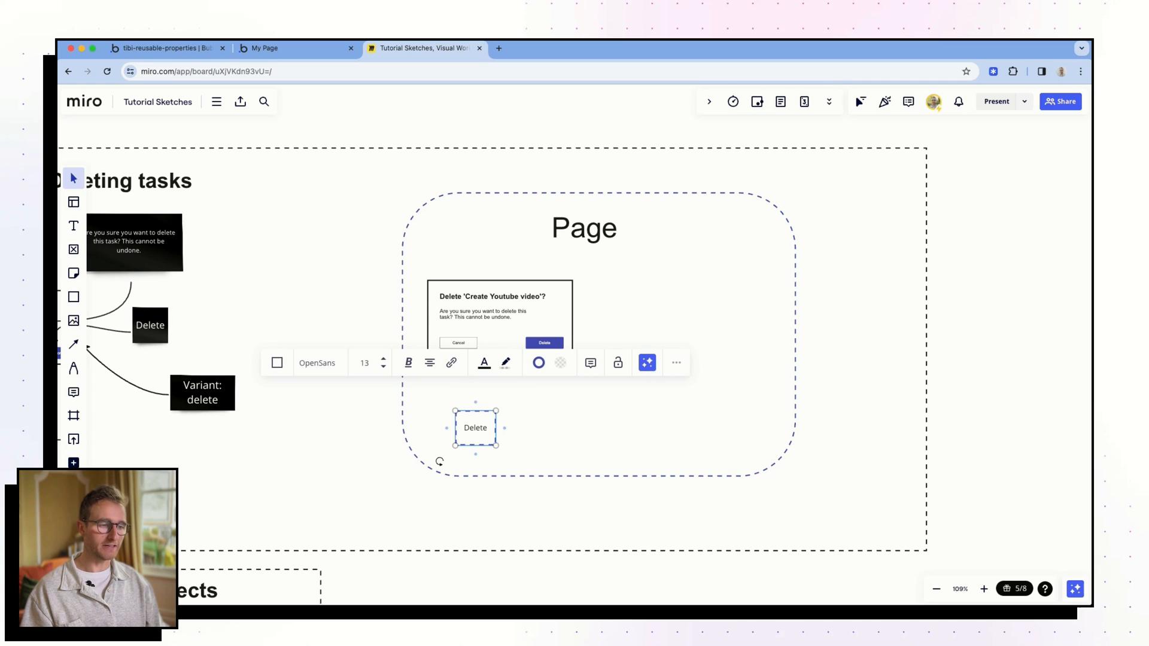
pyautogui.write(' a thing')
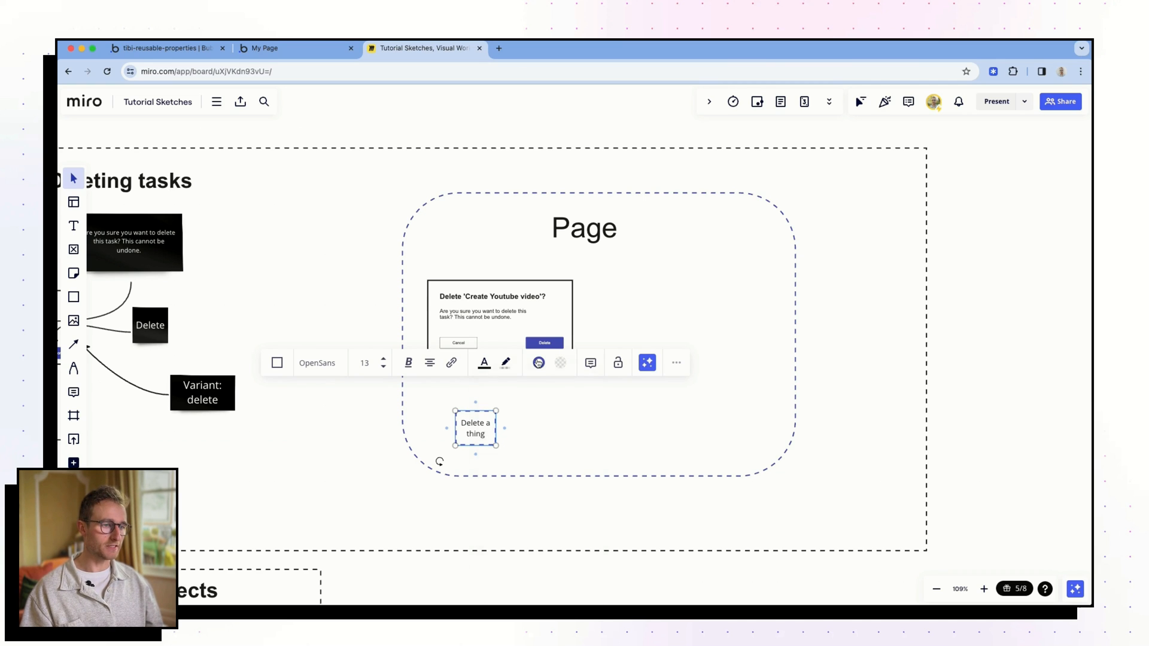
pyautogui.click(538, 362)
pyautogui.click(595, 428)
pyautogui.click(476, 435)
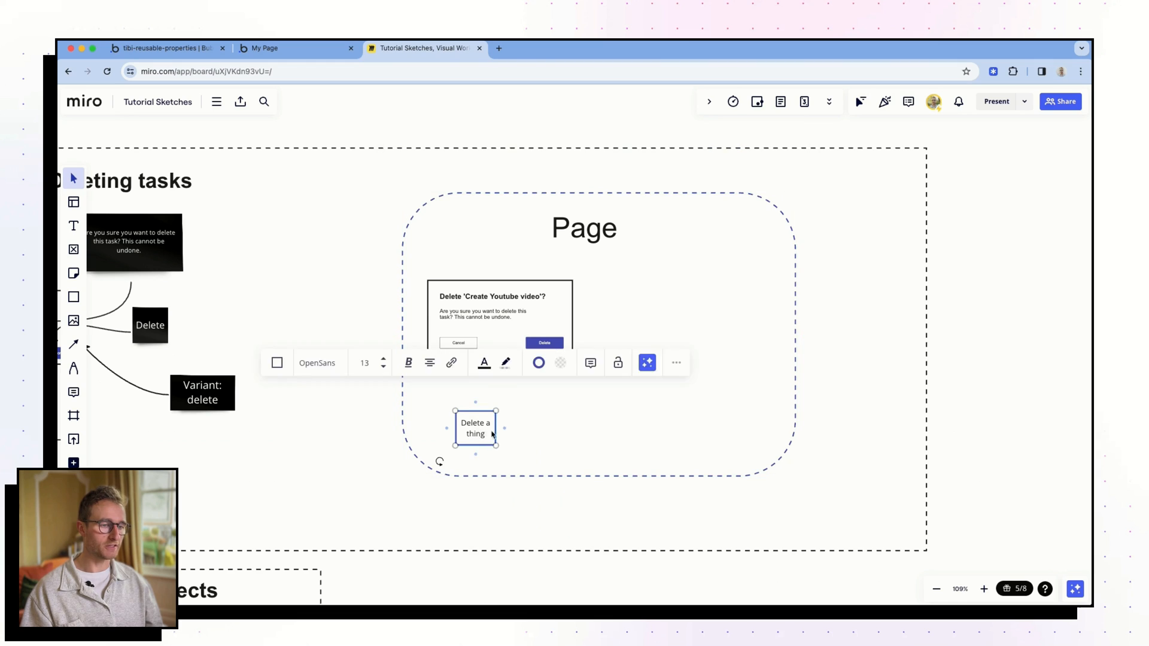
# Step: Widen the "Delete a thing" box and place a head-with-gear icon inside it, left of the text
pyautogui.moveTo(495, 432); pyautogui.dragTo(646, 433)
pyautogui.moveTo(536, 393); pyautogui.dragTo(529, 416)
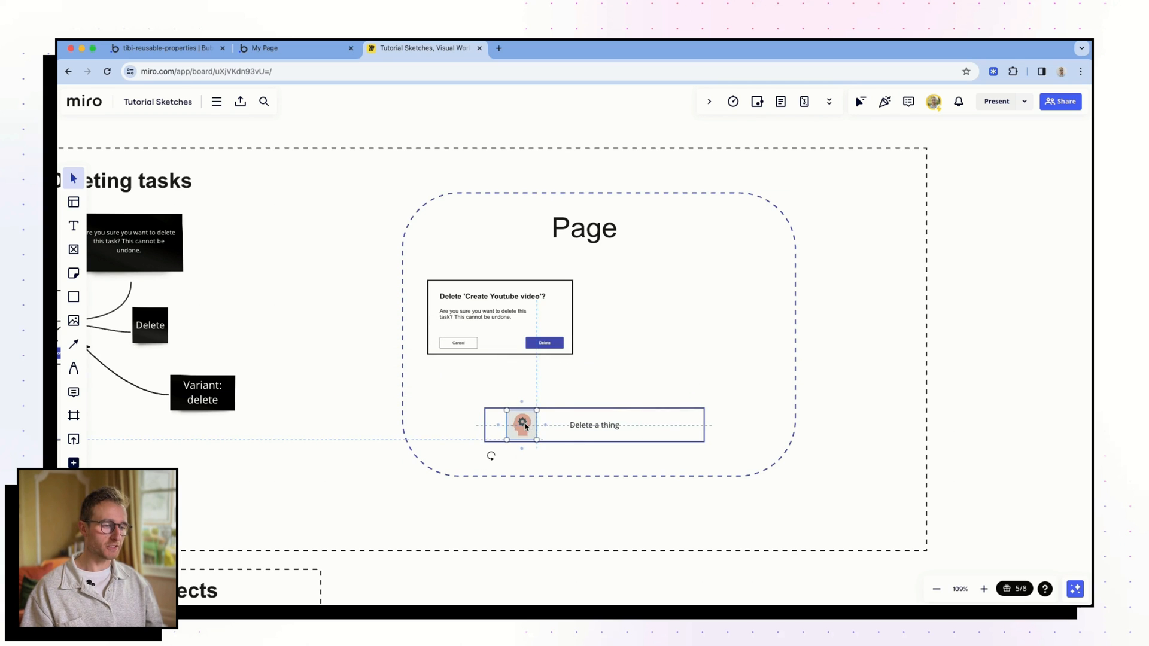
pyautogui.click(629, 397)
# Step: Extend the box's text so that it reads "Workflow: Delete a thing"
pyautogui.scroll(3, 629, 395)
pyautogui.scroll(2, 629, 395)
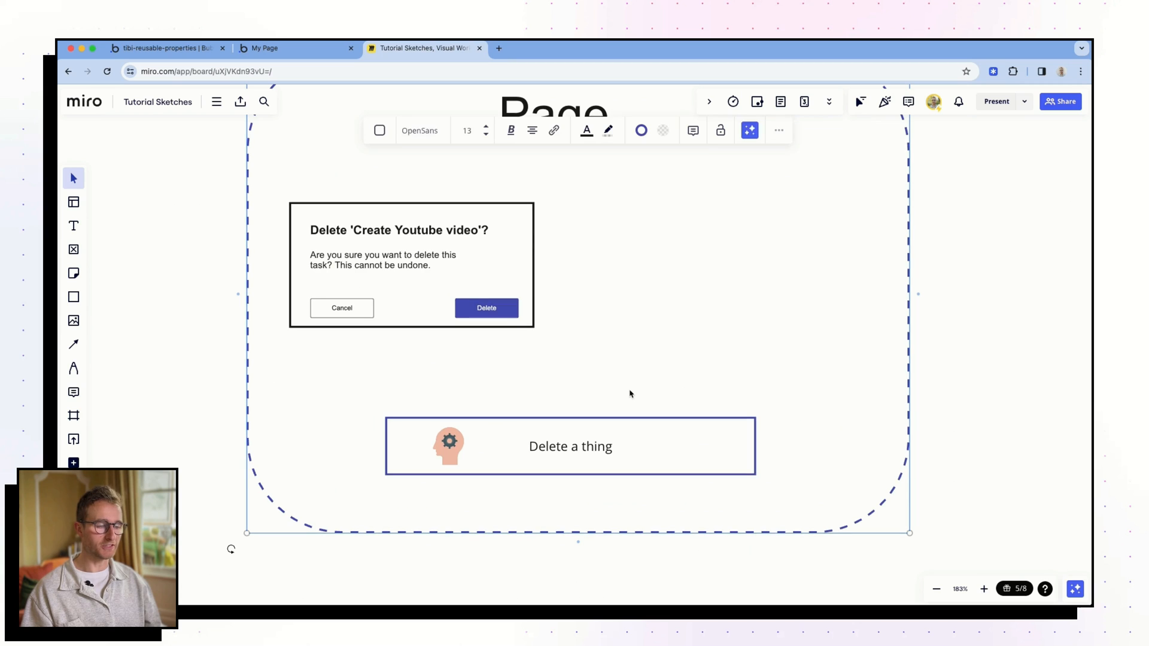
pyautogui.scroll(-2, 650, 450)
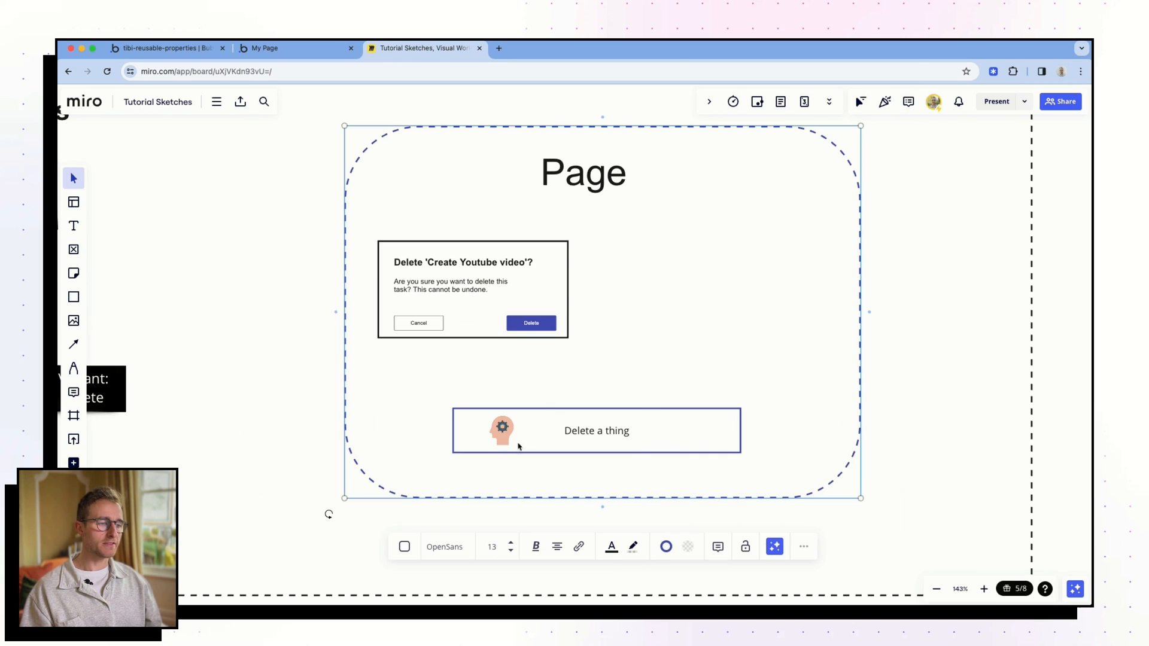
pyautogui.doubleClick(536, 426)
pyautogui.write('Workflow:')
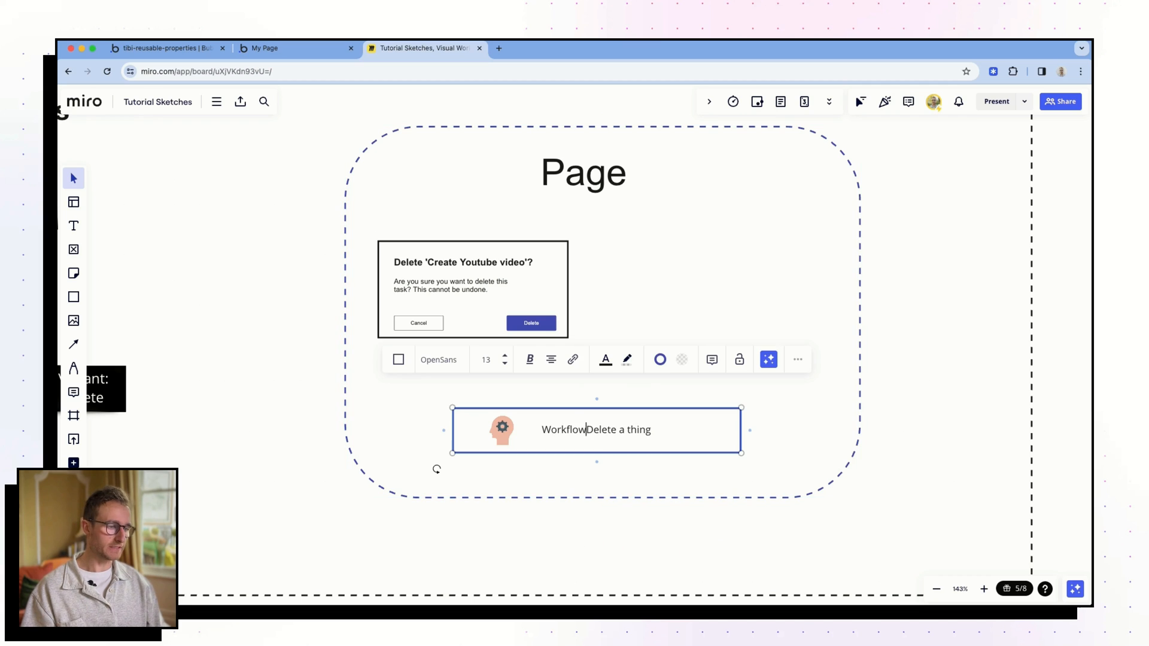
pyautogui.click(559, 493)
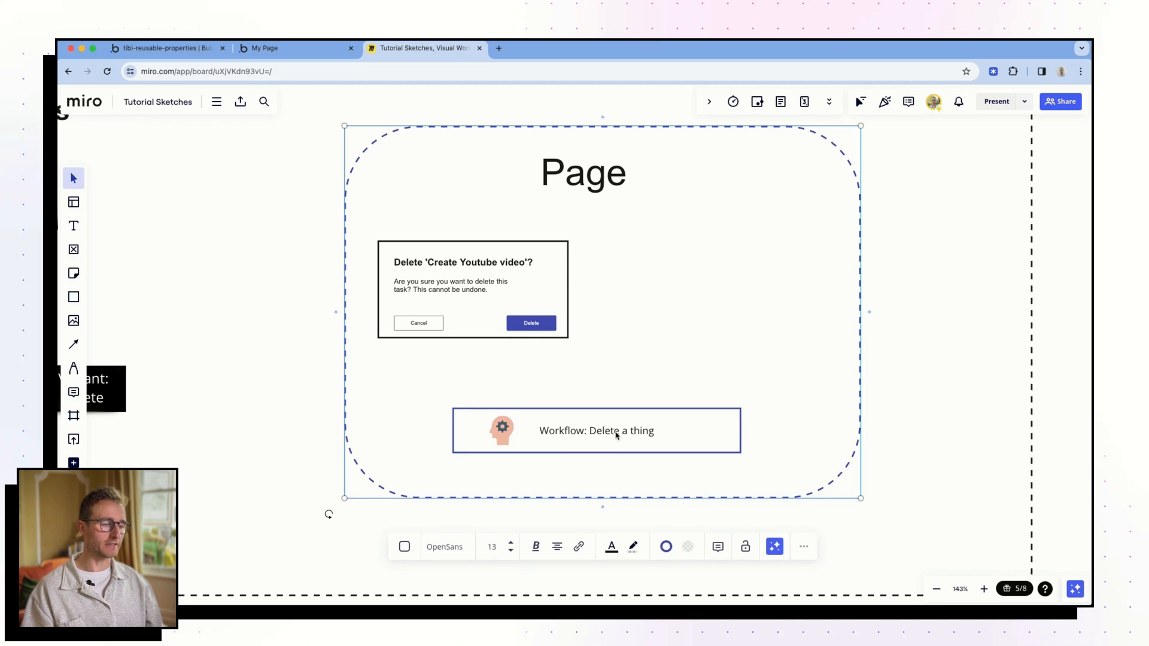
# Step: Connect the popup sketch's Delete button to the "Workflow: Delete a thing" box with an arrow
pyautogui.click(74, 344)
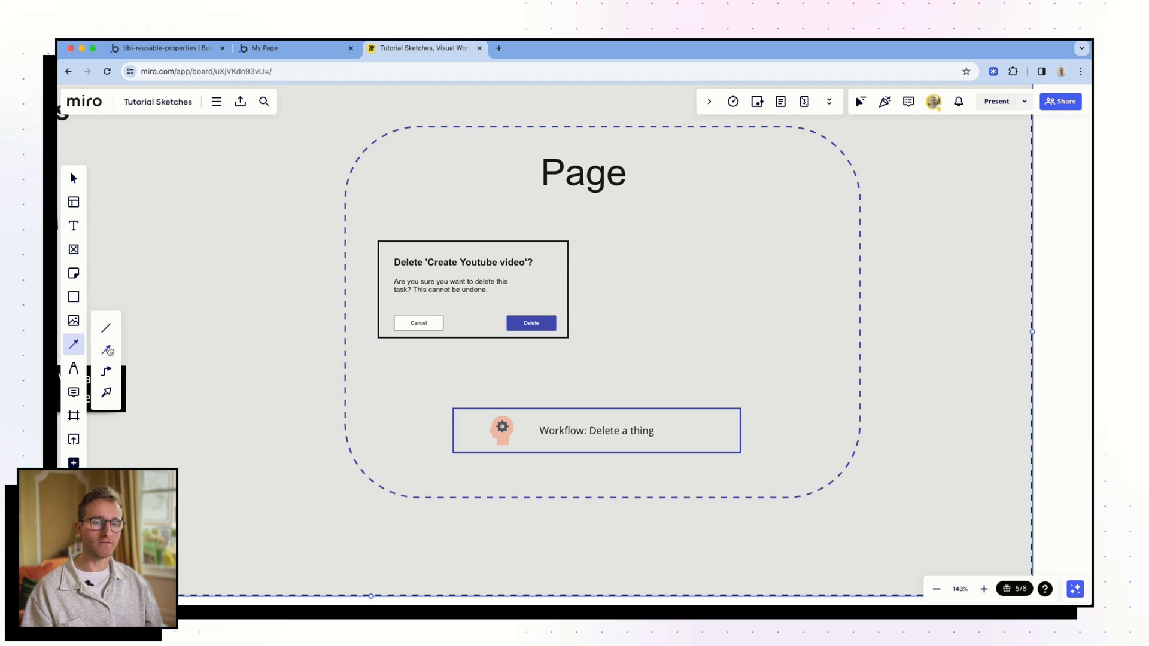
pyautogui.click(108, 351)
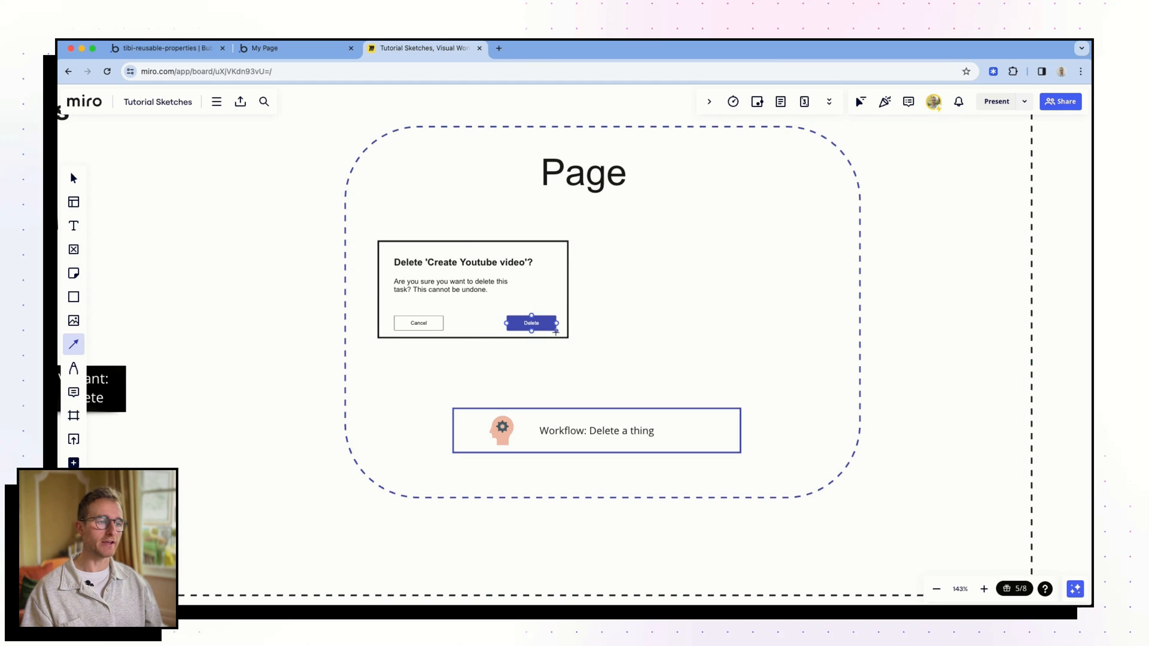
pyautogui.moveTo(539, 343); pyautogui.dragTo(603, 509)
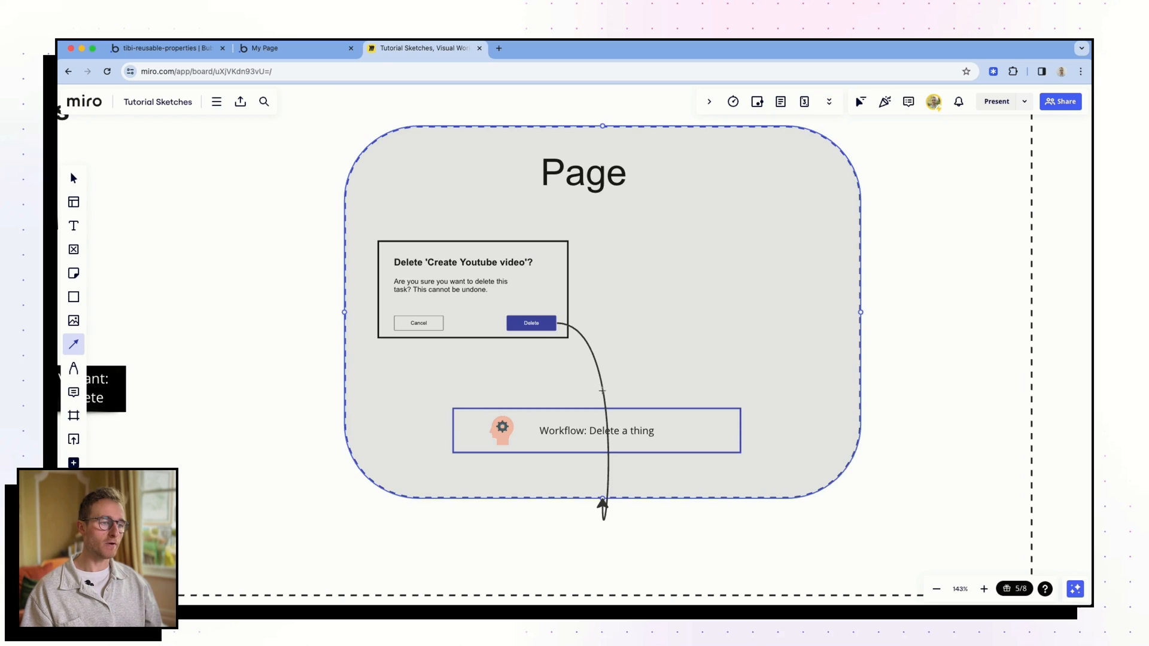
pyautogui.moveTo(602, 391); pyautogui.dragTo(567, 419)
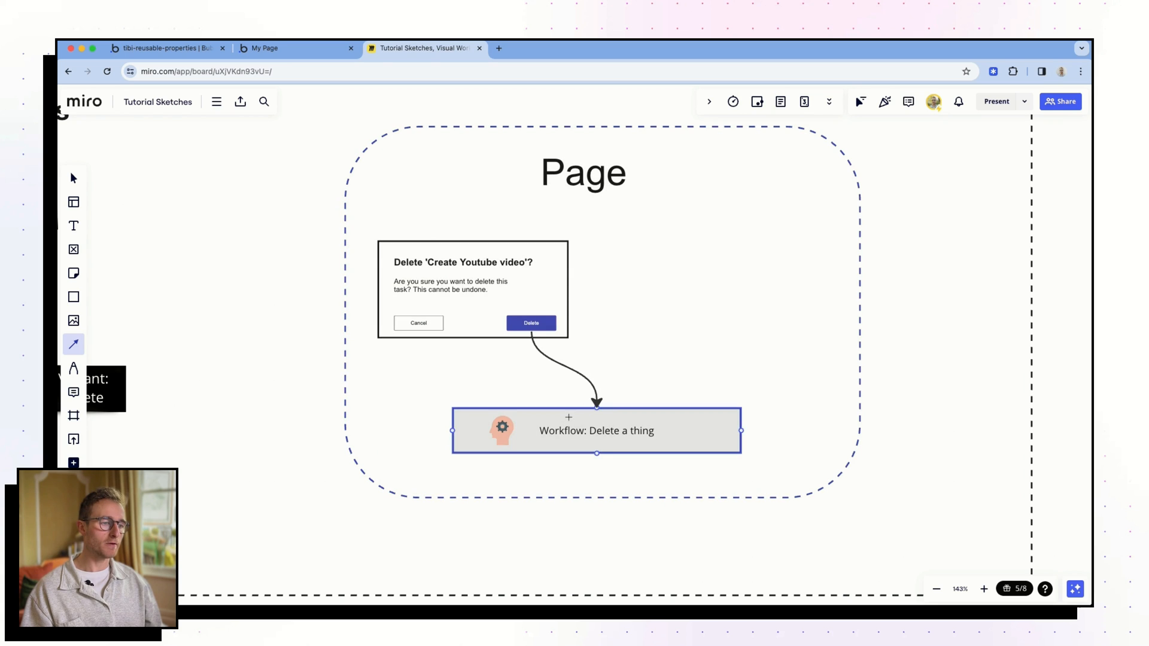
pyautogui.click(669, 375)
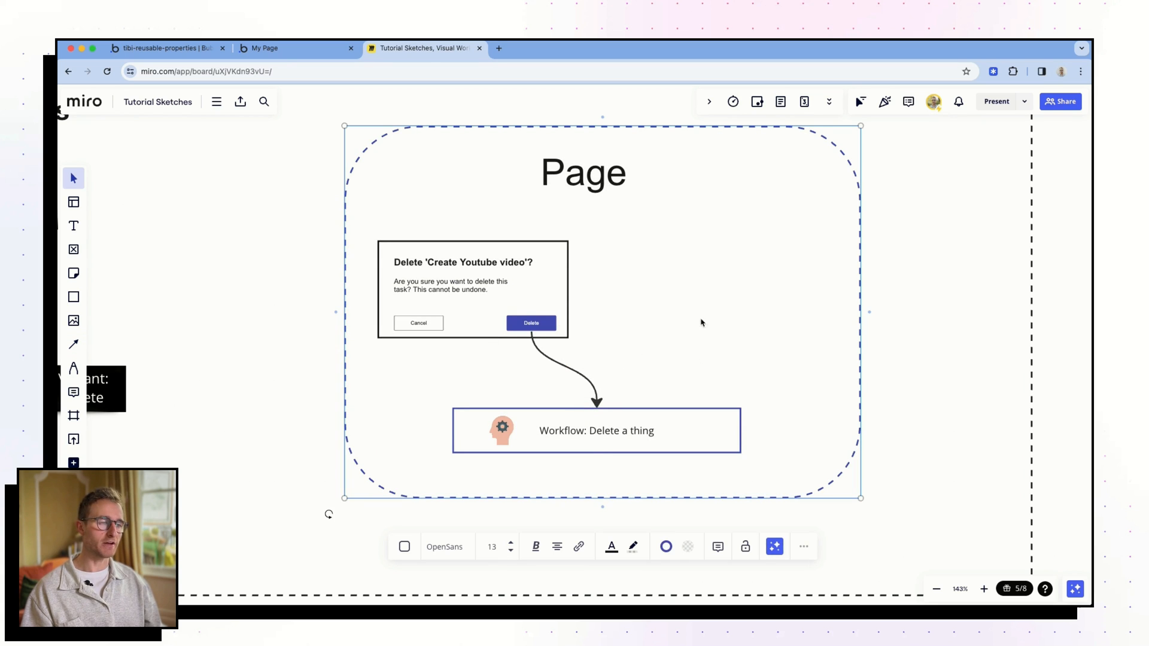
pyautogui.hscroll(3, 702, 322)
pyautogui.scroll(5, 590, 289)
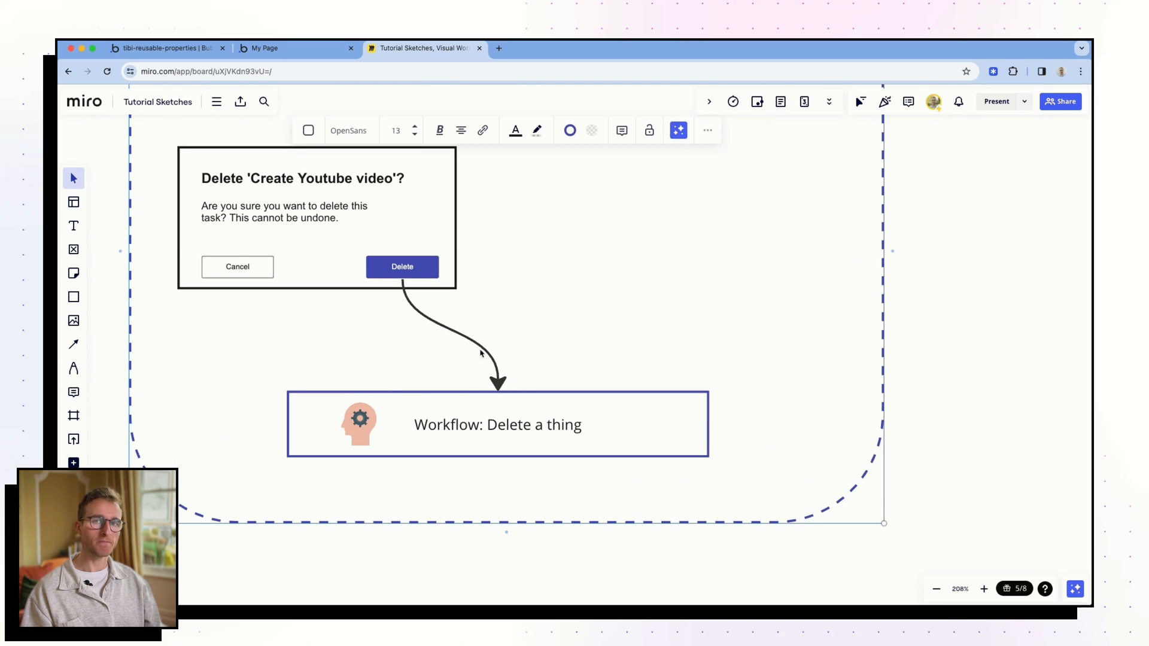
pyautogui.scroll(-3, 551, 372)
pyautogui.scroll(1, 539, 406)
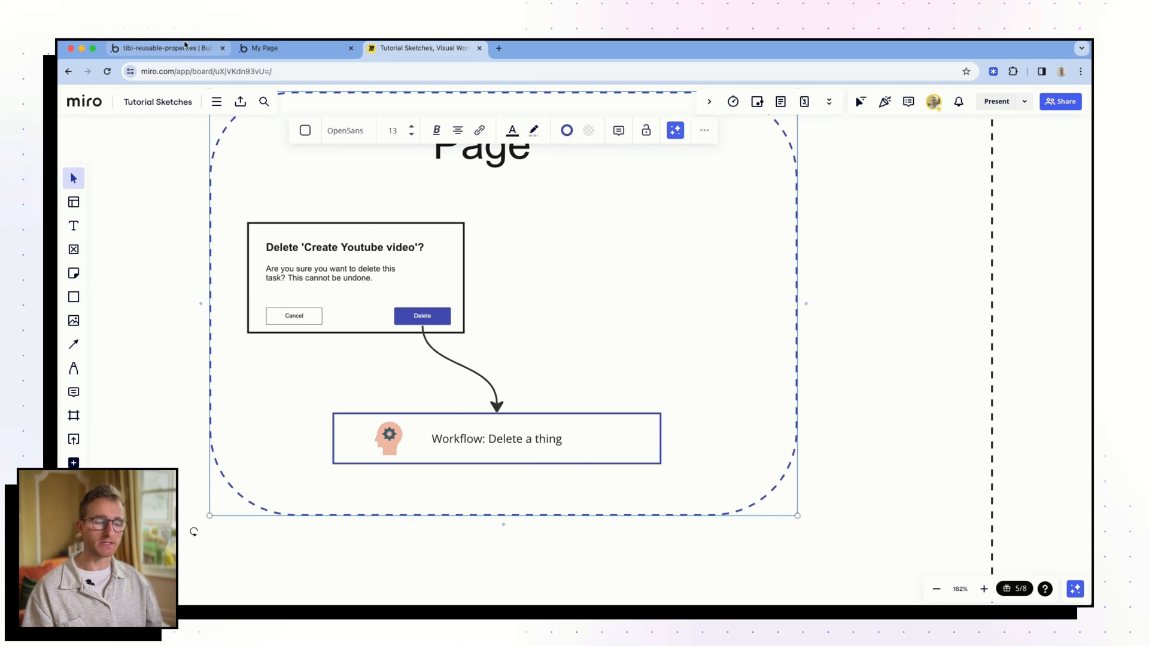
# Step: Switch to the Bubble editor and add an optional property "task" to the reusable popup, with input type Dynamic value and field type Task
pyautogui.click(202, 50)
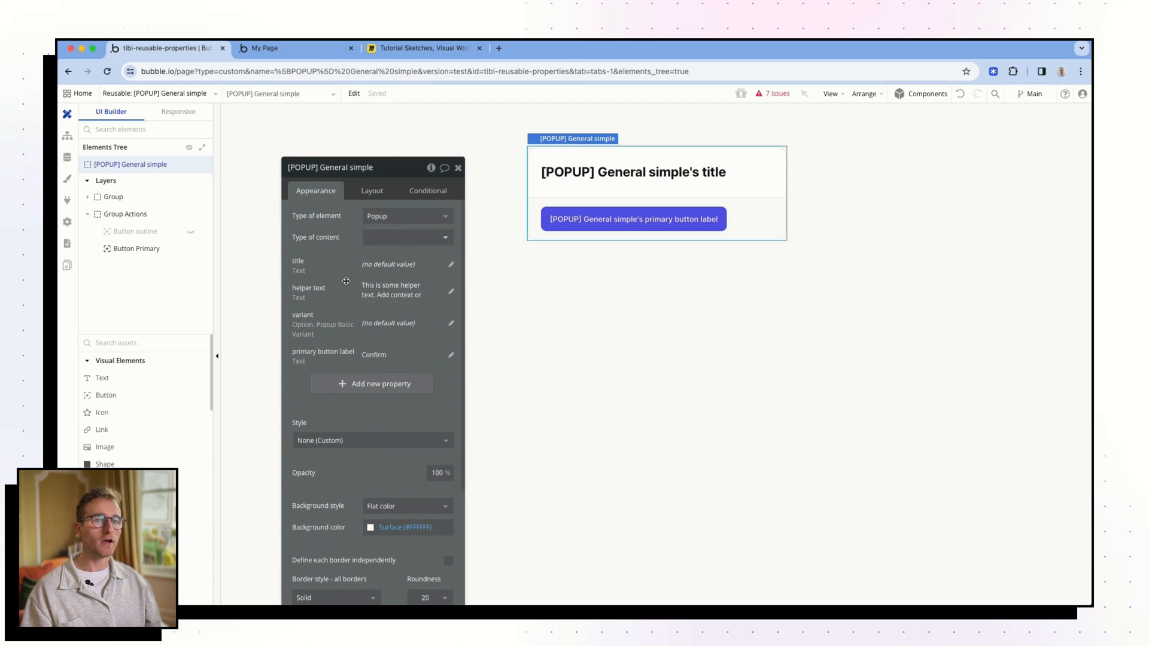
pyautogui.click(337, 383)
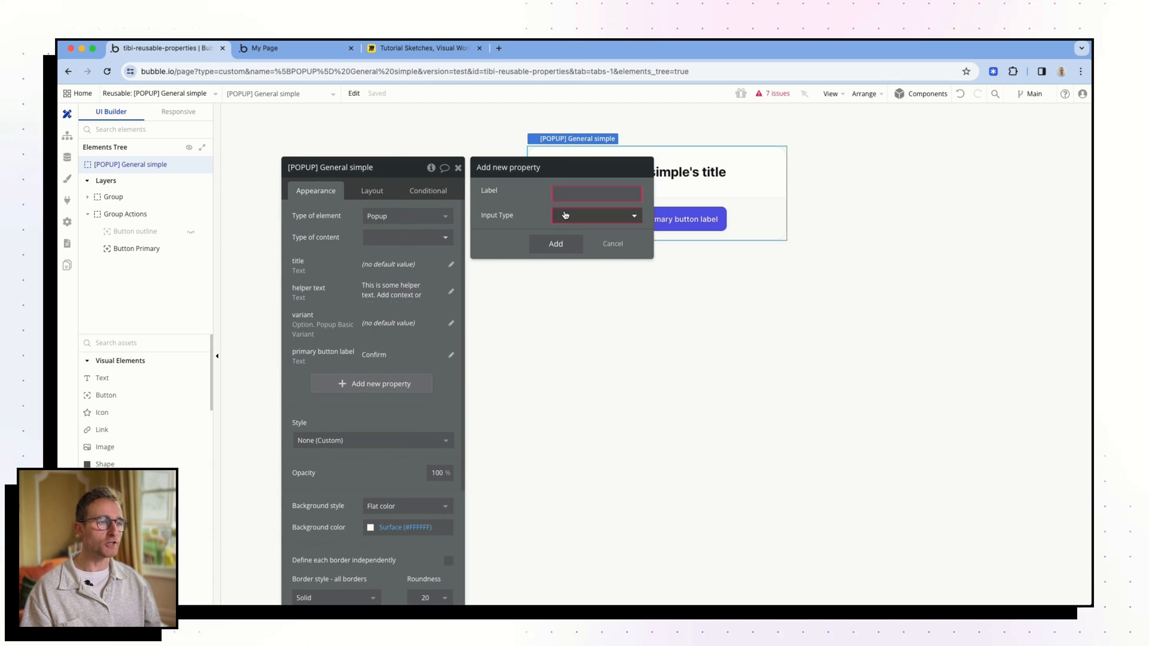
pyautogui.click(575, 194)
pyautogui.write('task')
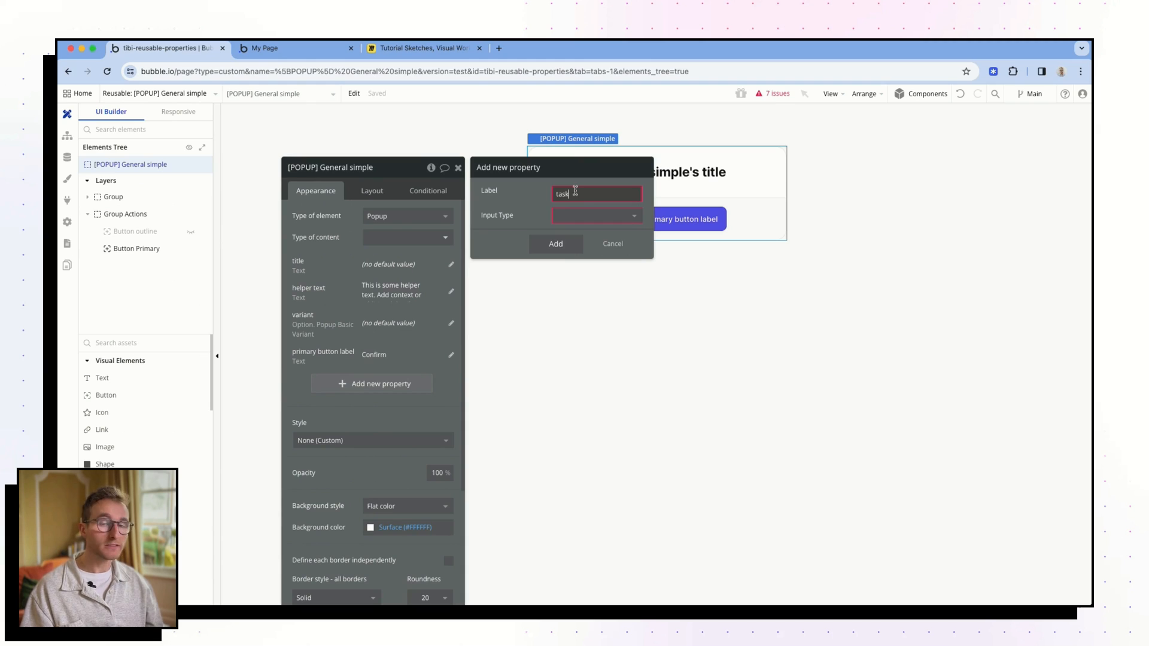
pyautogui.click(601, 216)
pyautogui.click(598, 231)
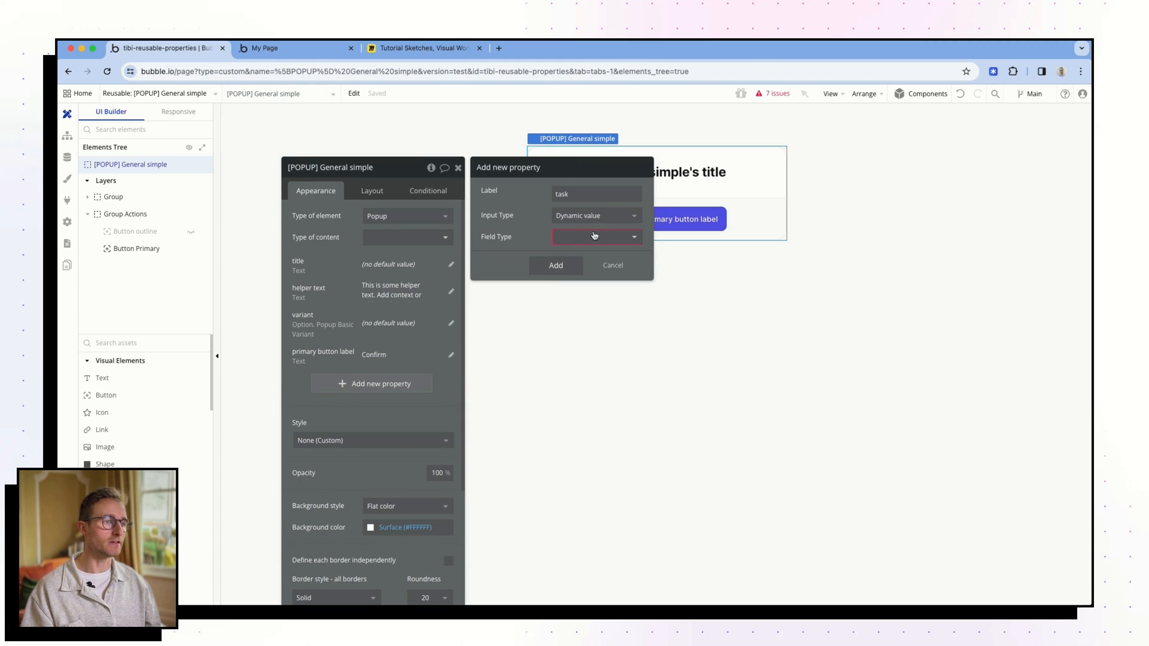
pyautogui.click(593, 235)
pyautogui.click(562, 395)
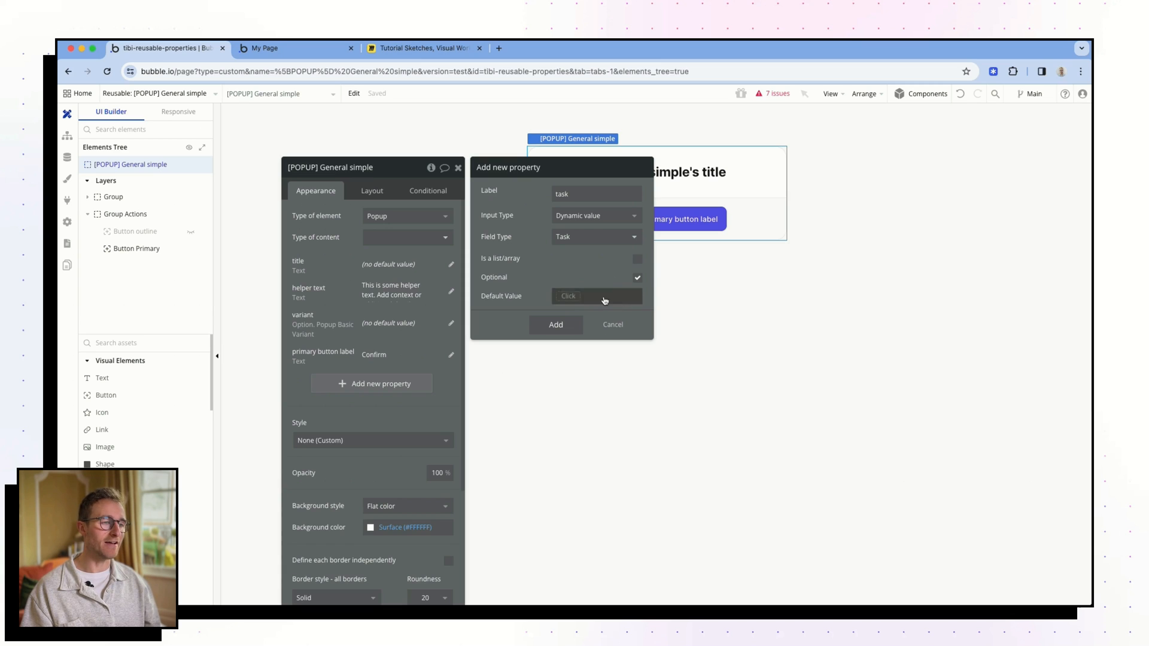
pyautogui.click(556, 324)
# Step: Create a click workflow for Button Primary in the reusable popup
pyautogui.click(604, 221)
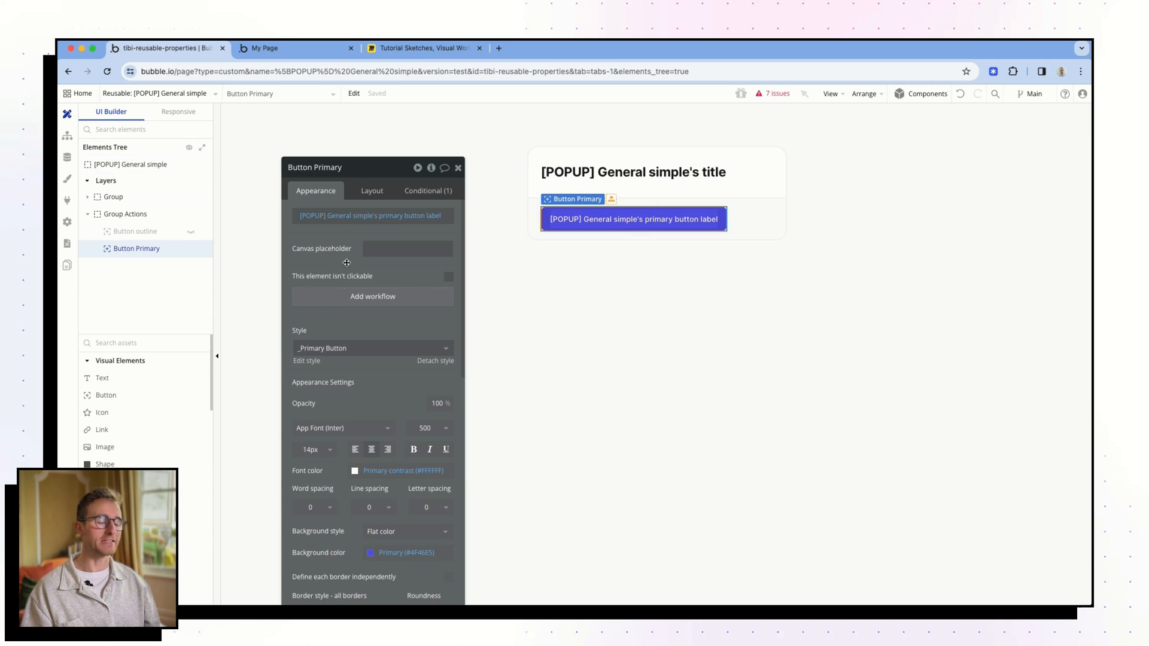
pyautogui.click(368, 297)
pyautogui.click(185, 231)
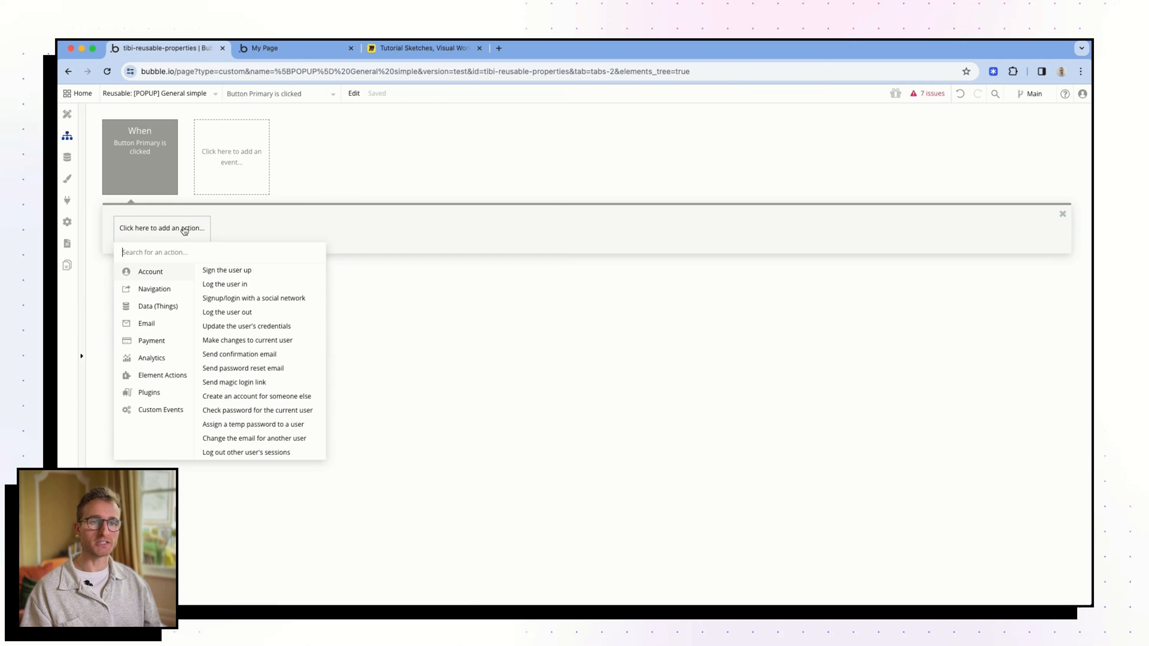
# Step: Restrict the Button Primary click event with the condition "[POPUP] General simple's task is empty"
pyautogui.click(150, 170)
pyautogui.click(438, 309)
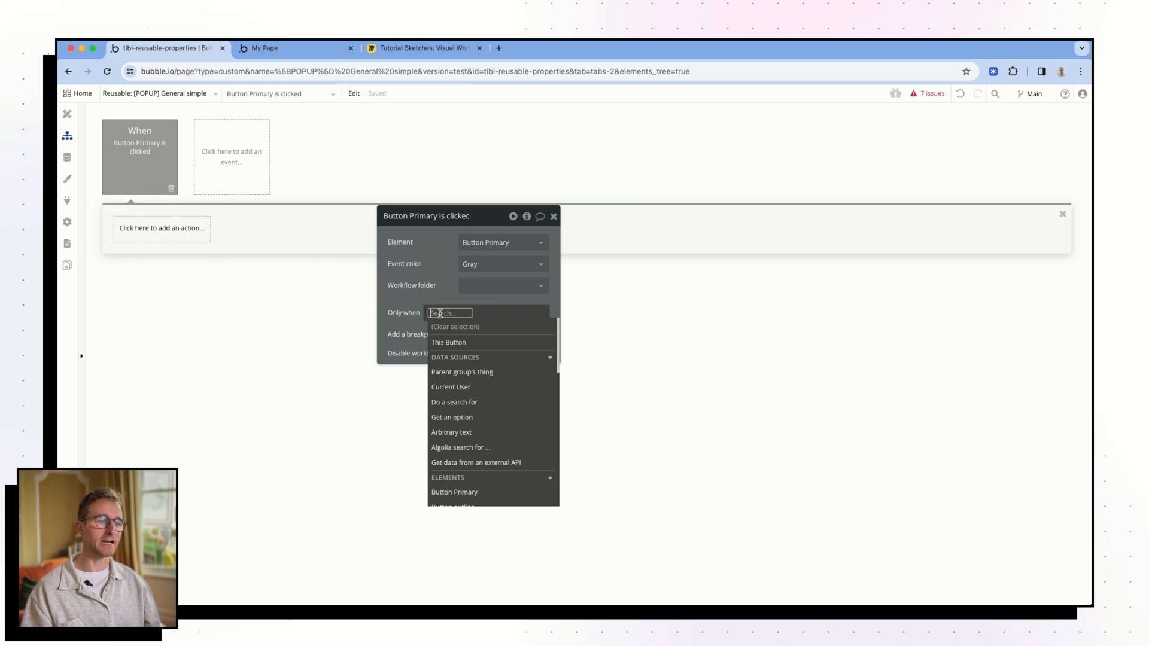
pyautogui.write('pop')
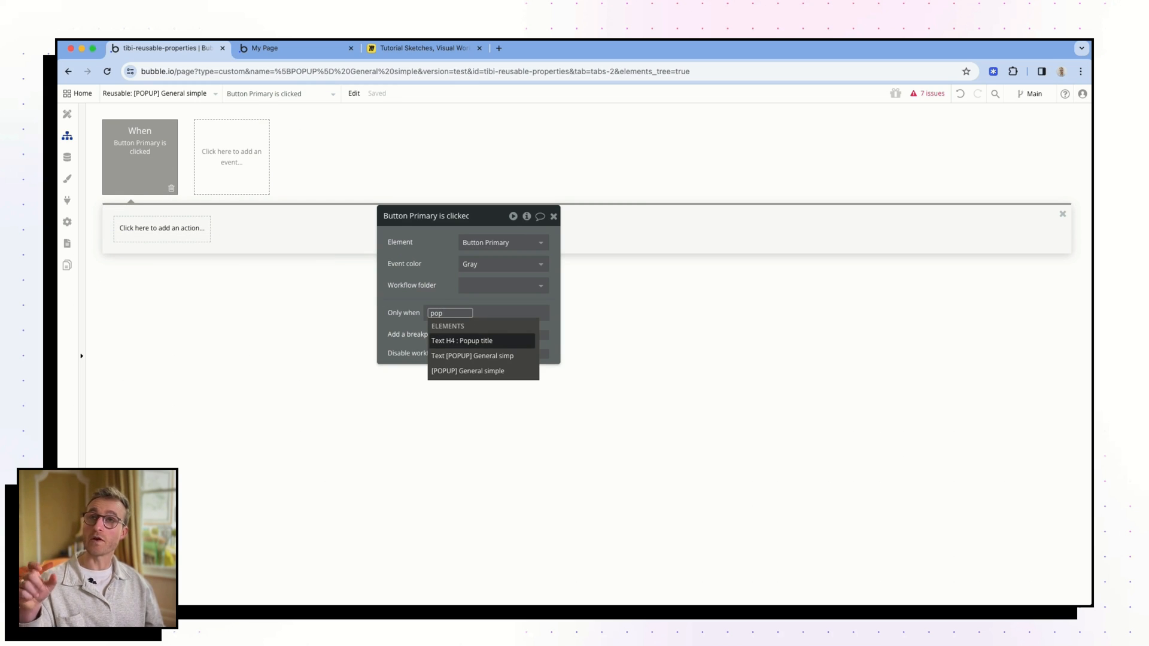
pyautogui.click(487, 372)
pyautogui.click(515, 417)
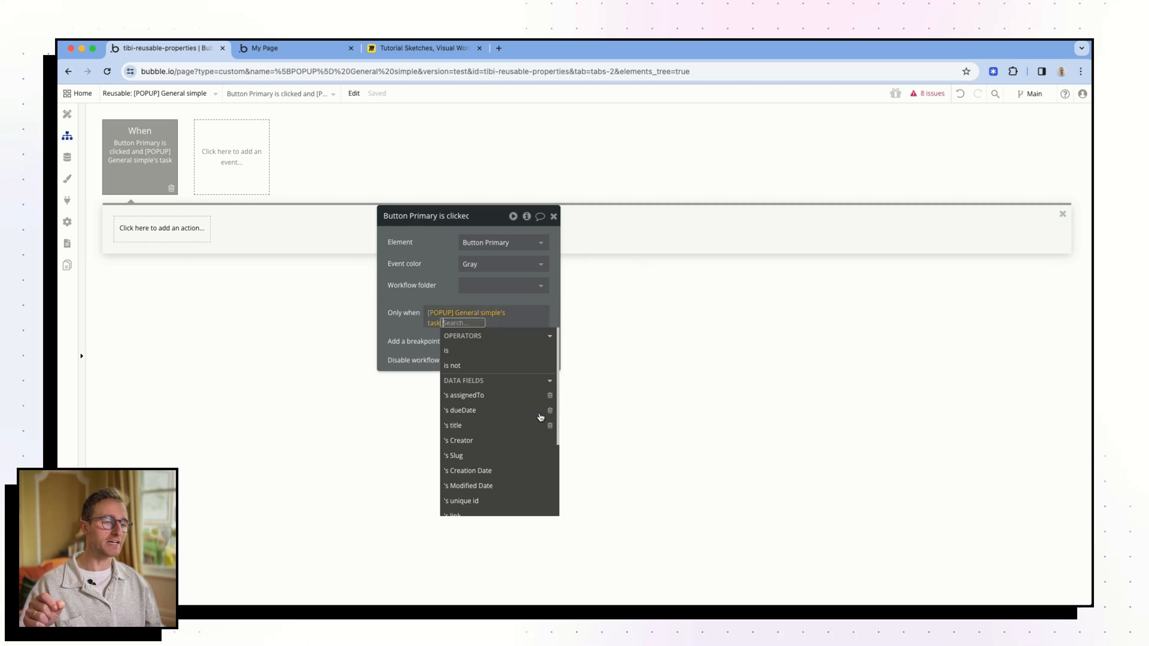
pyautogui.write('em')
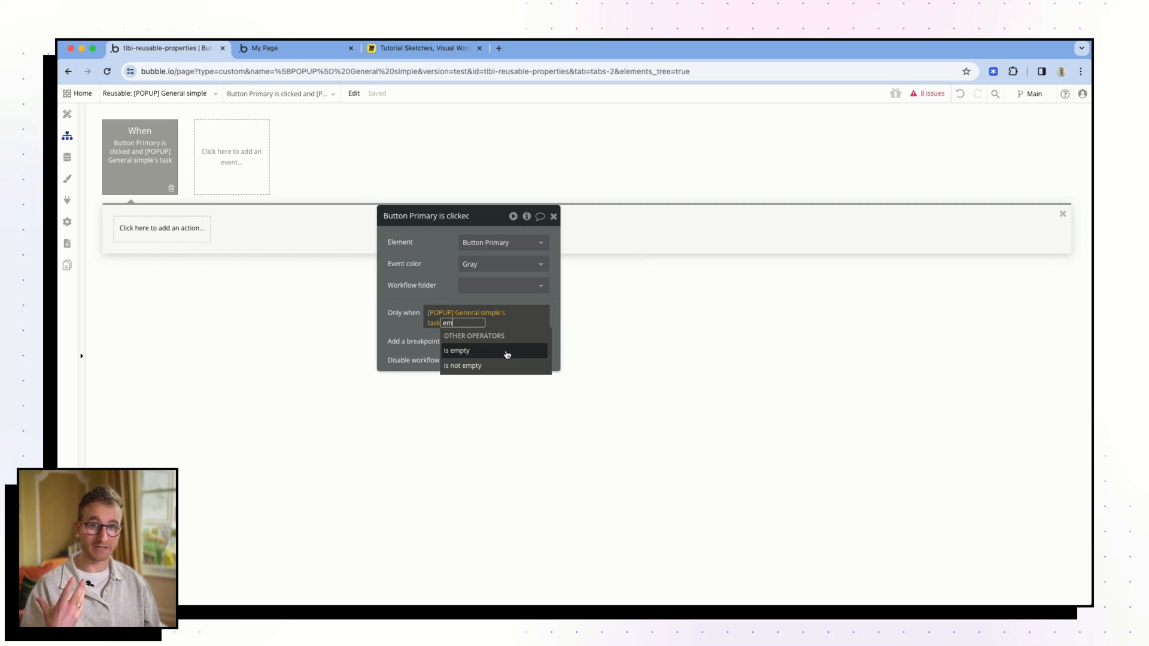
pyautogui.click(507, 355)
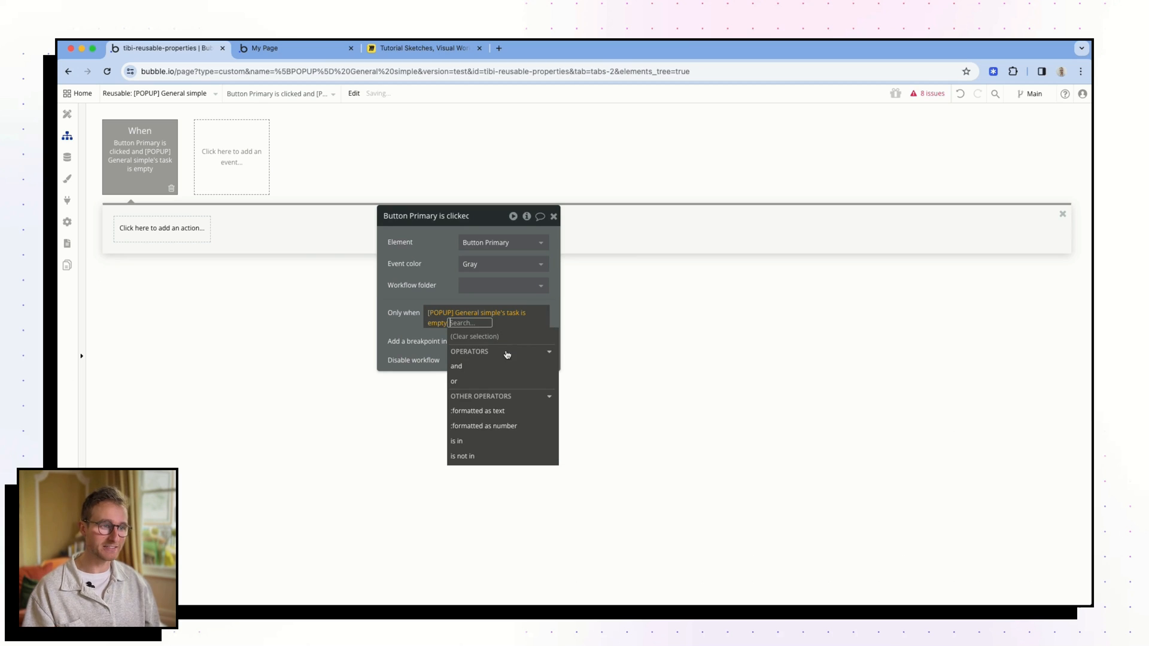
# Step: Extend the Button Primary click event's condition with "and [POPUP] General simple's variant is Delete"
pyautogui.click(466, 366)
pyautogui.write('po')
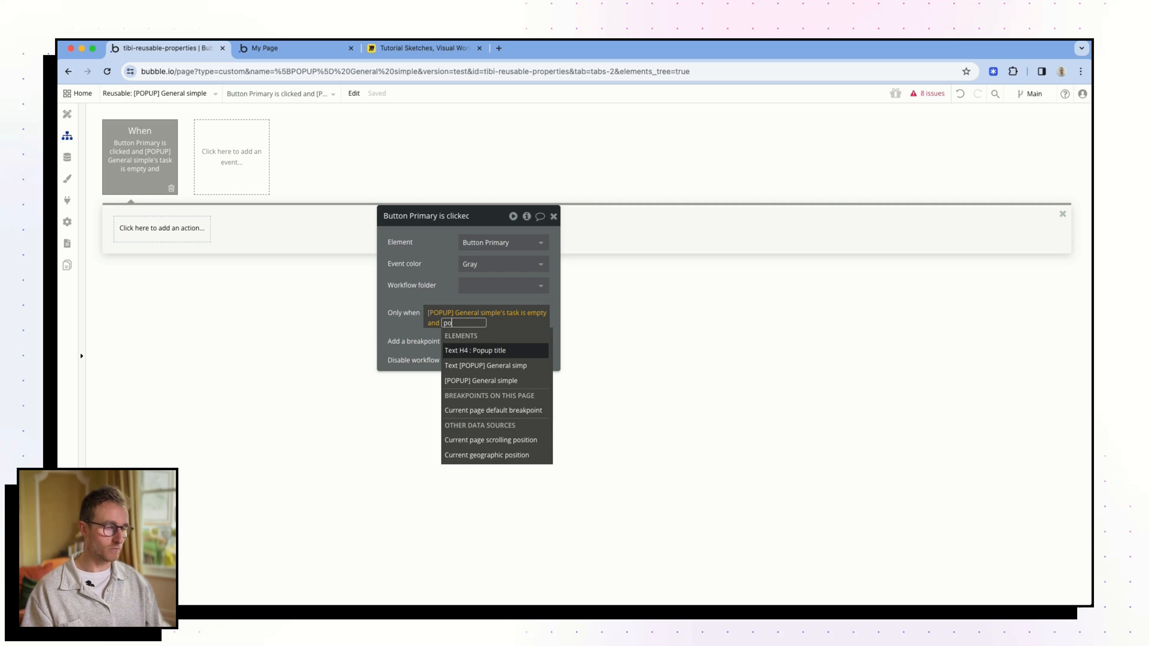
pyautogui.click(495, 381)
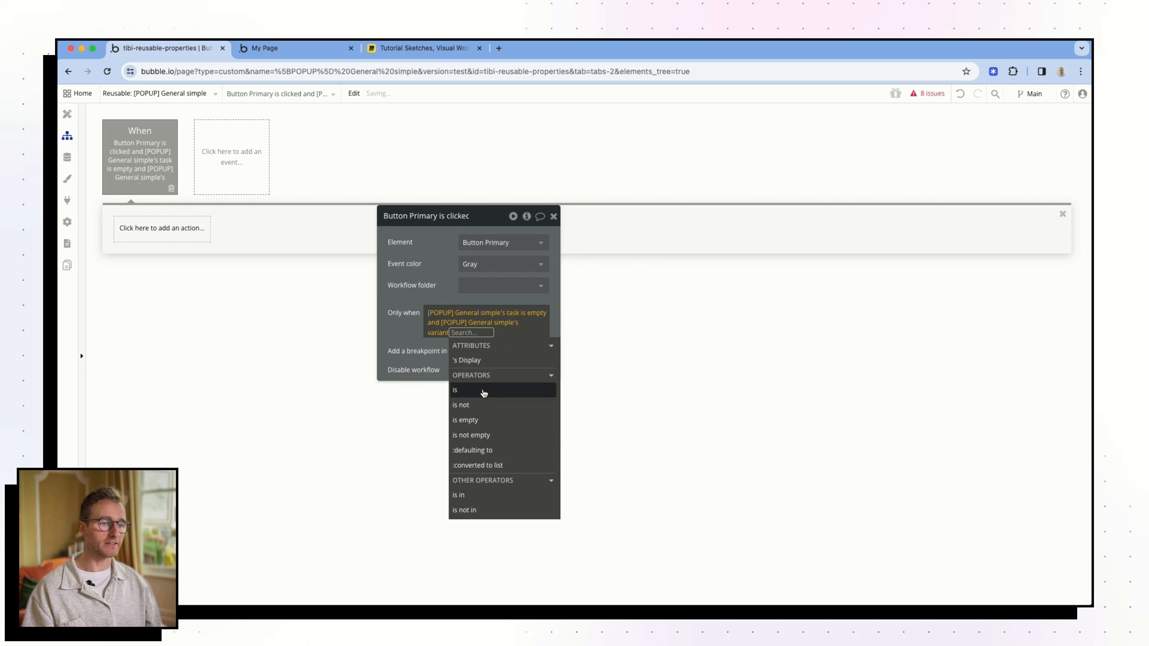
pyautogui.click(482, 391)
pyautogui.click(468, 377)
pyautogui.click(415, 252)
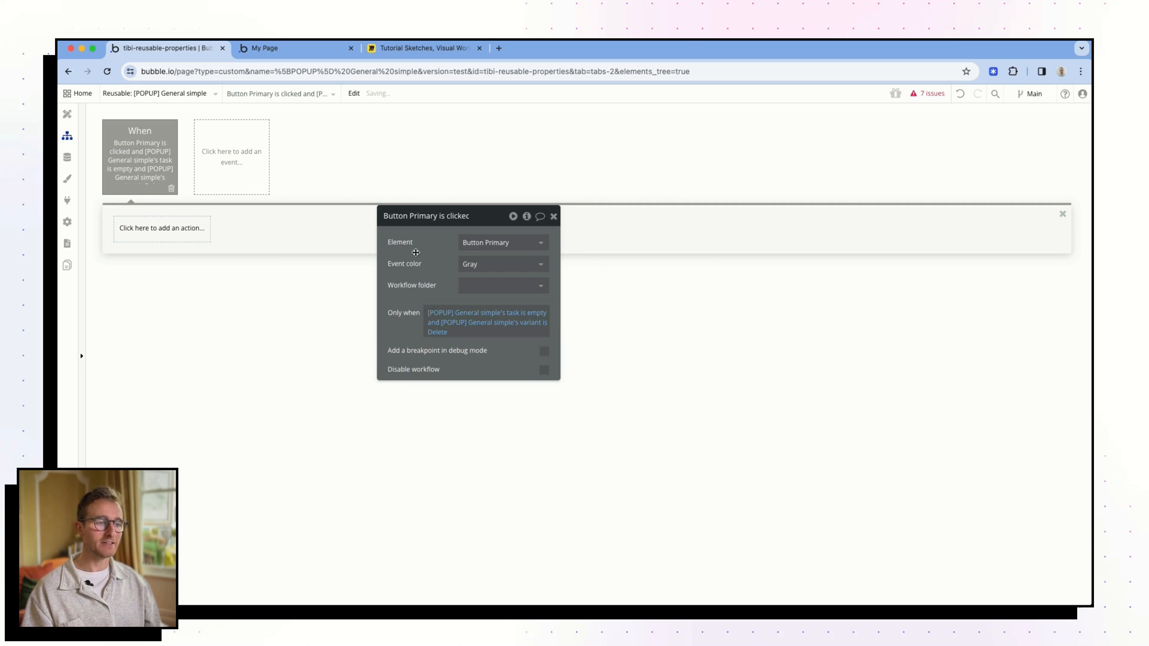
# Step: Add a "Delete thing" action to the Button Primary workflow that deletes [POPUP] General simple's task
pyautogui.click(158, 230)
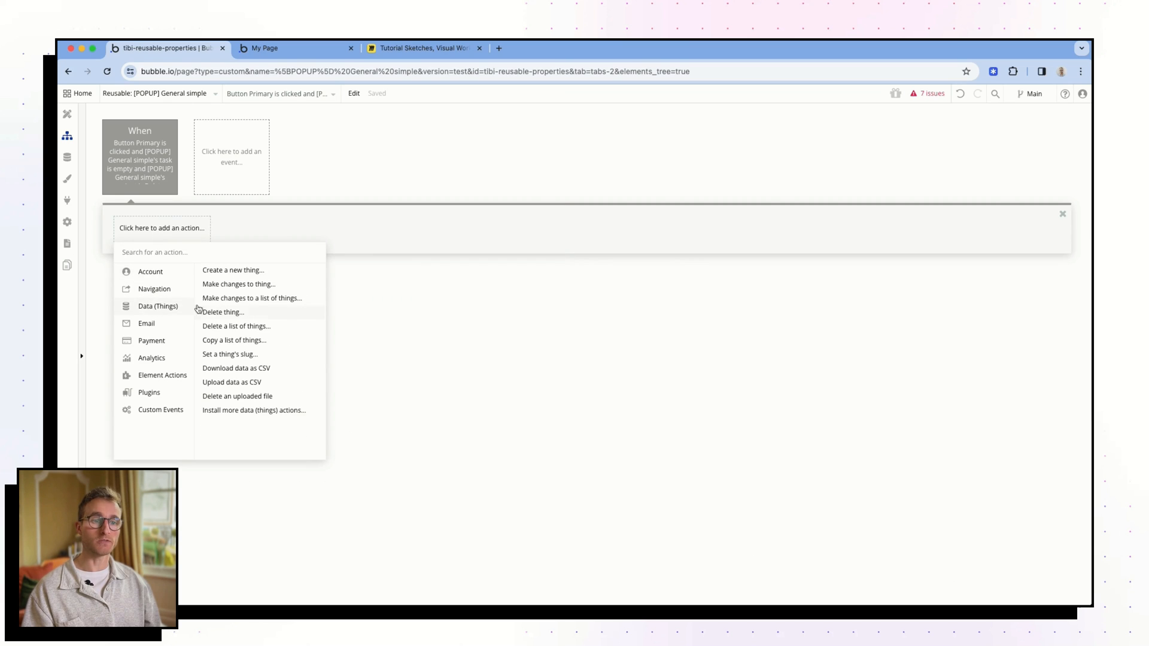
pyautogui.click(221, 313)
pyautogui.click(456, 247)
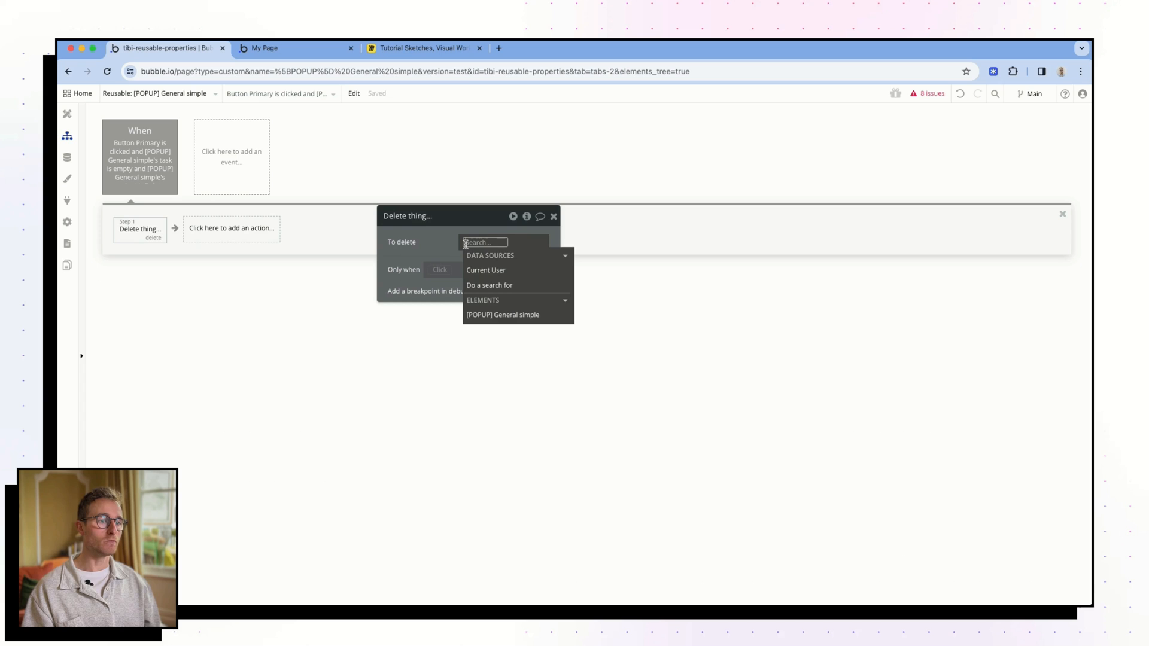
pyautogui.click(516, 326)
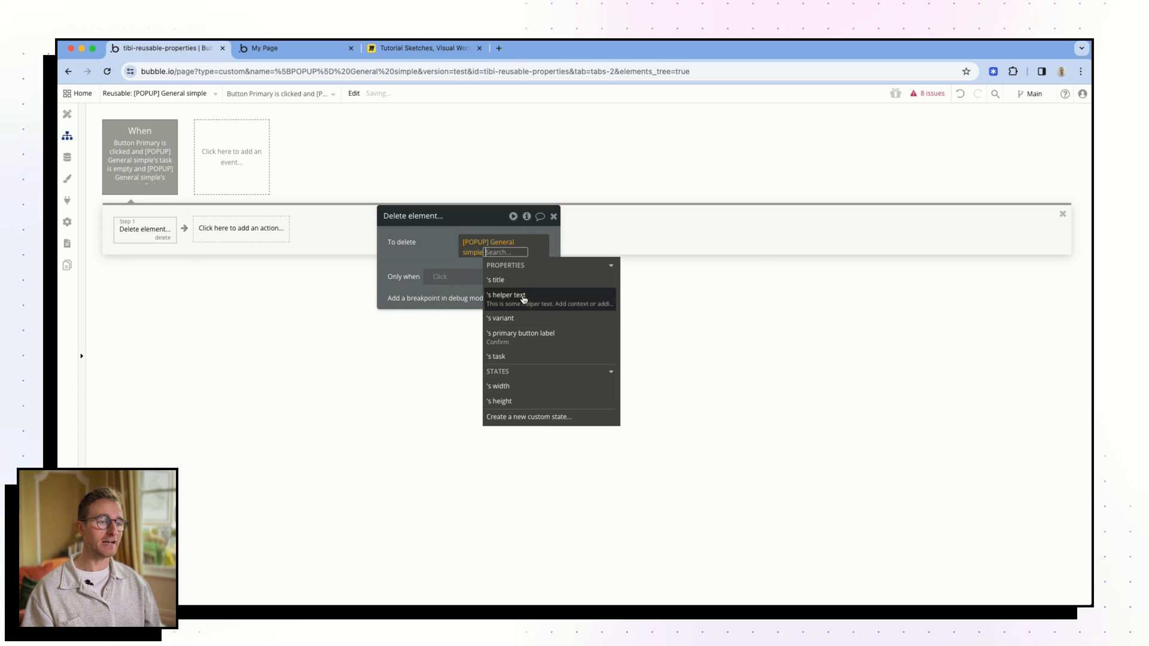
pyautogui.click(512, 358)
pyautogui.click(423, 261)
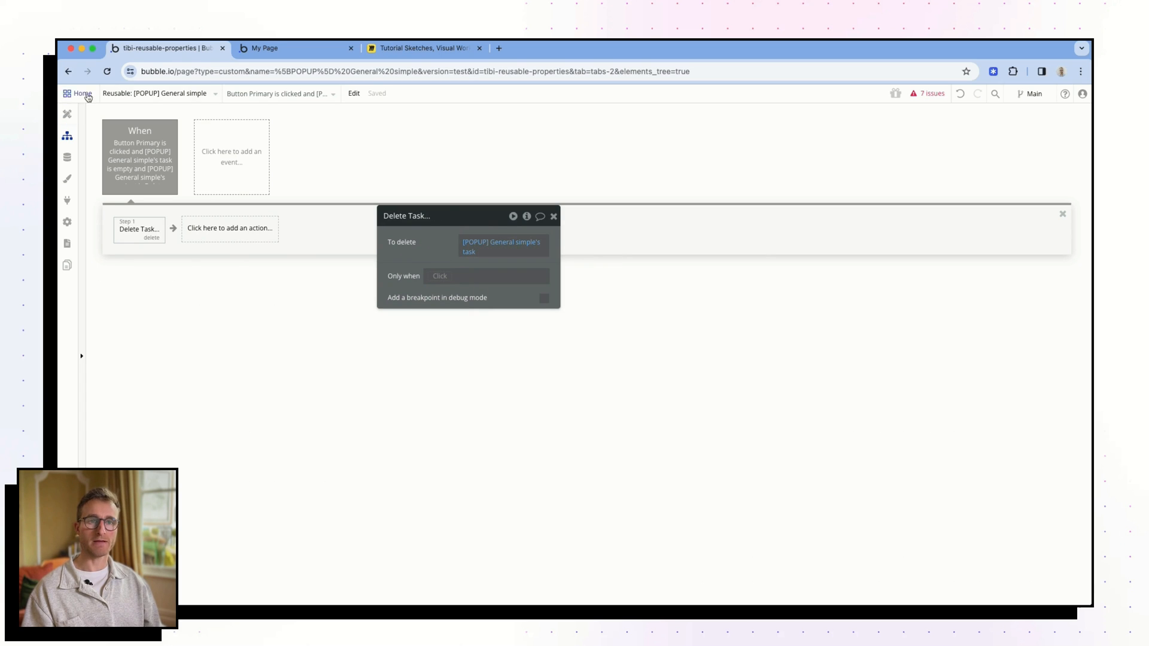
# Step: On the app page, set the task property of the delete confirmation task popup to "app's active task"
pyautogui.click(111, 93)
pyautogui.click(131, 150)
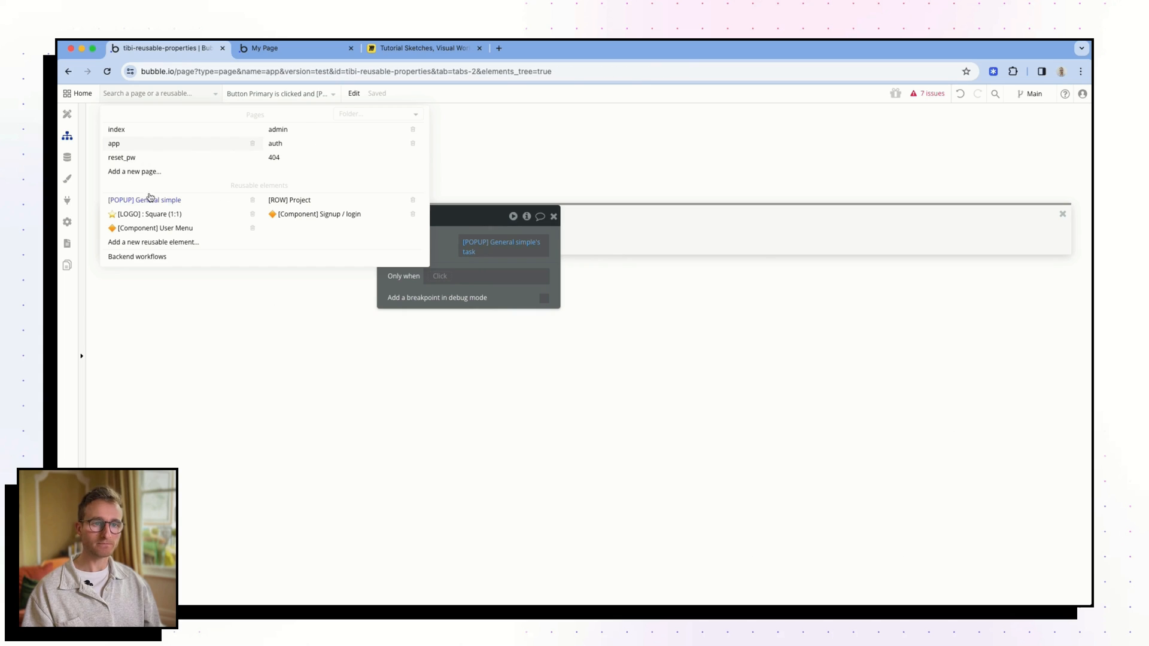
pyautogui.click(67, 114)
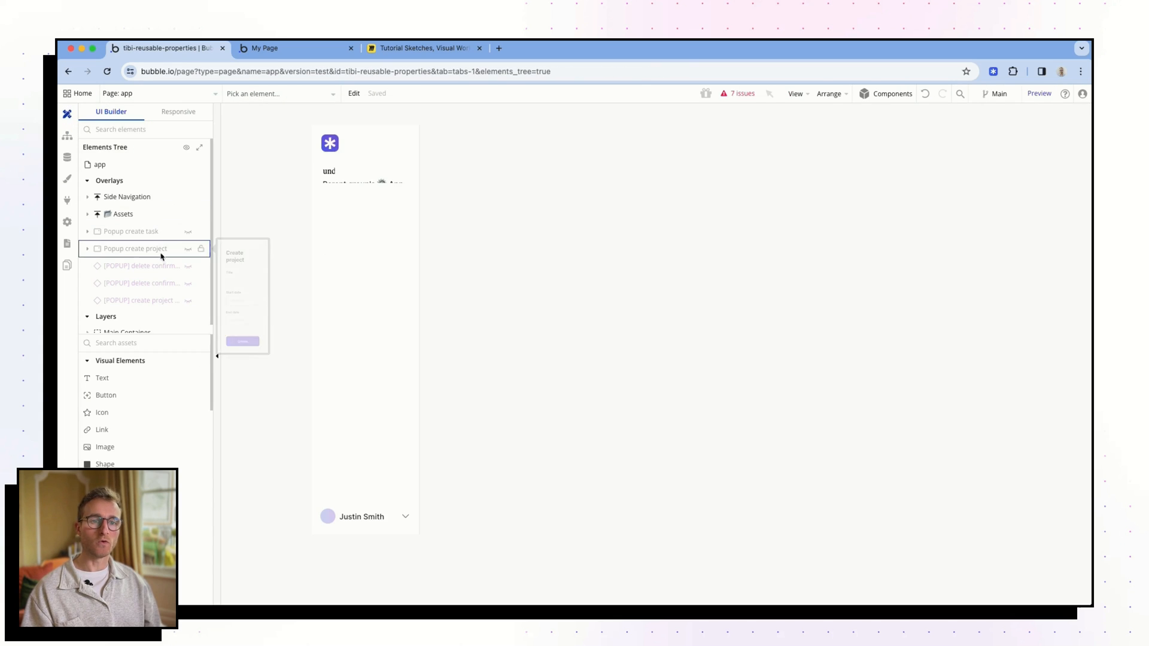
pyautogui.click(202, 283)
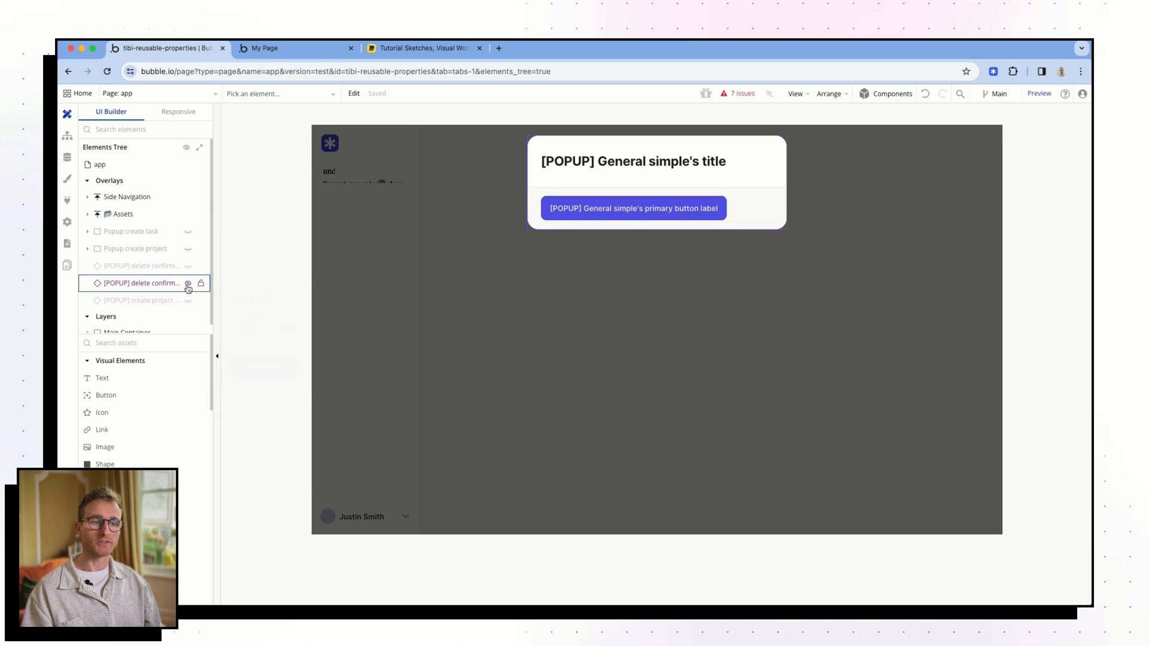
pyautogui.doubleClick(600, 183)
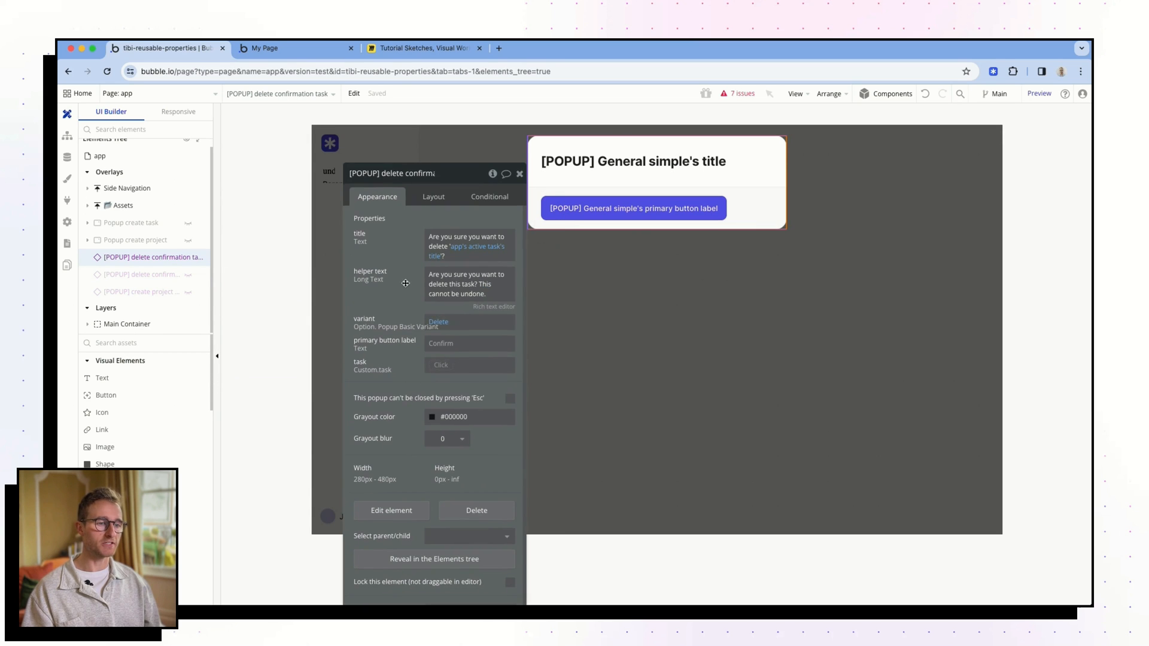
pyautogui.click(440, 367)
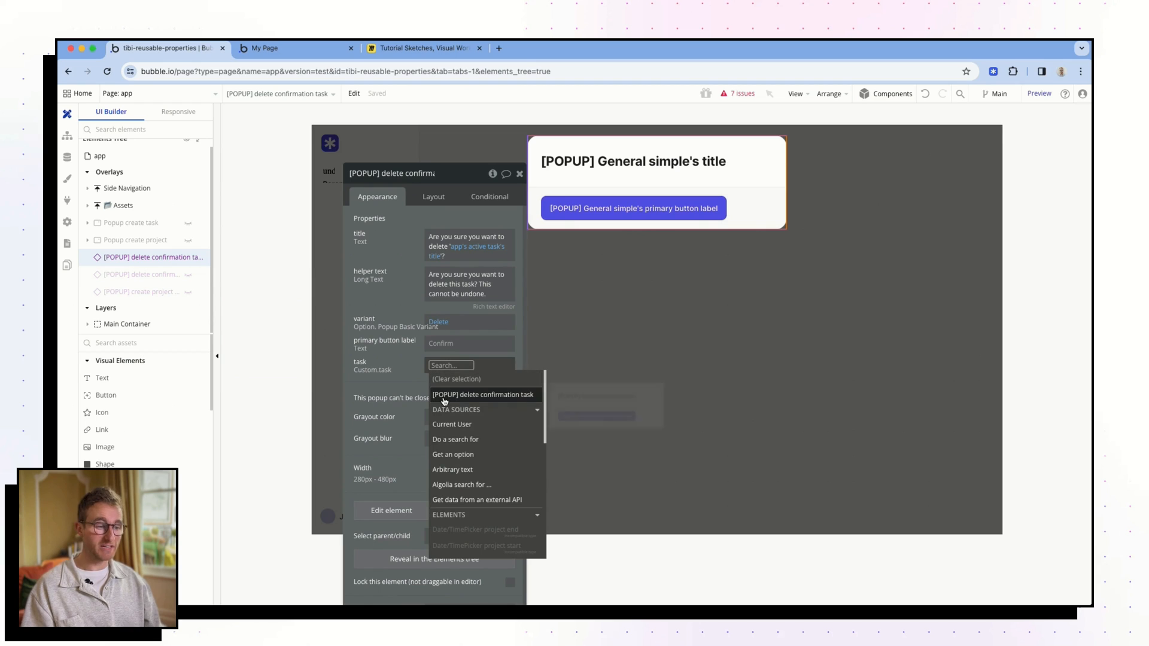
pyautogui.write('app')
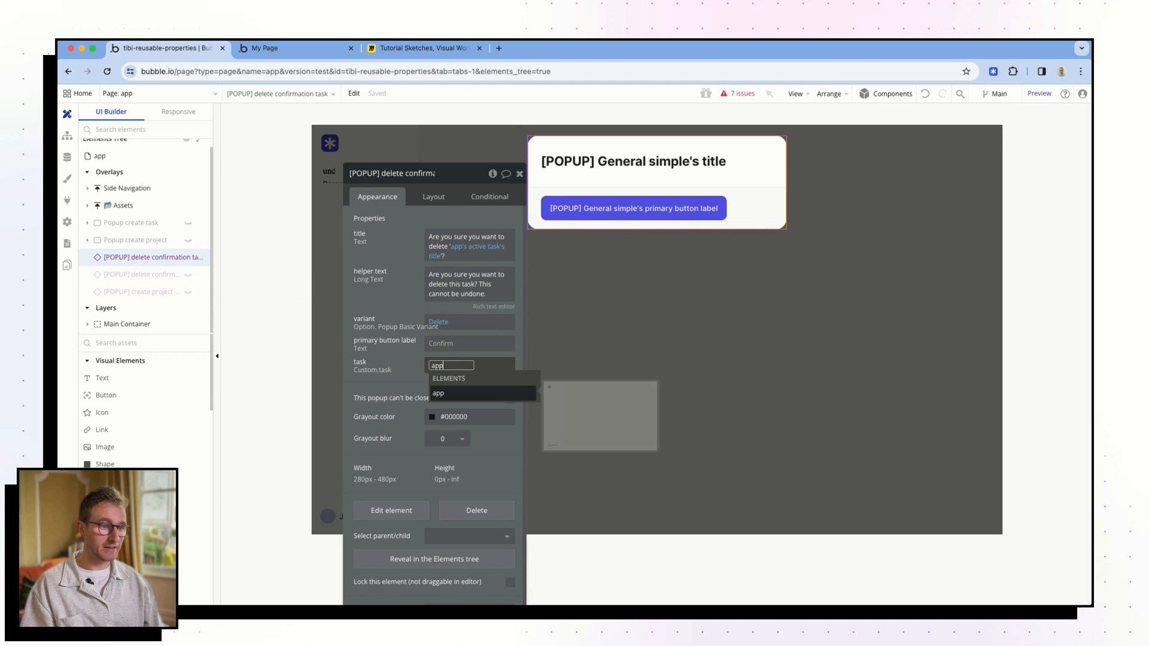
pyautogui.click(454, 394)
pyautogui.click(493, 453)
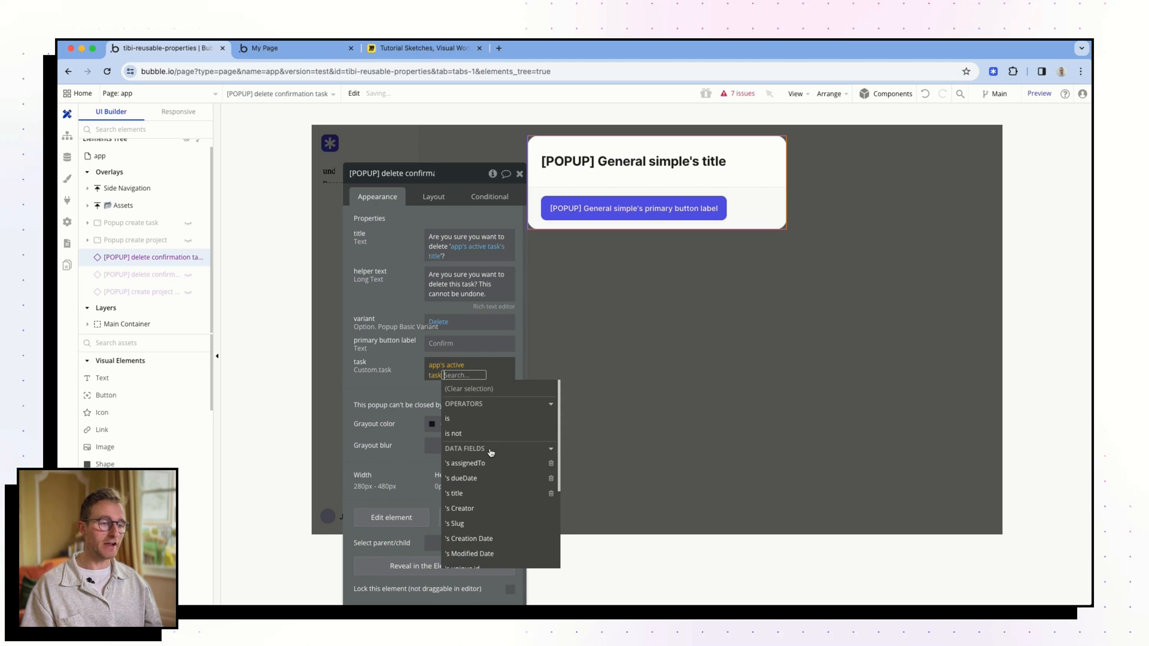
pyautogui.click(356, 318)
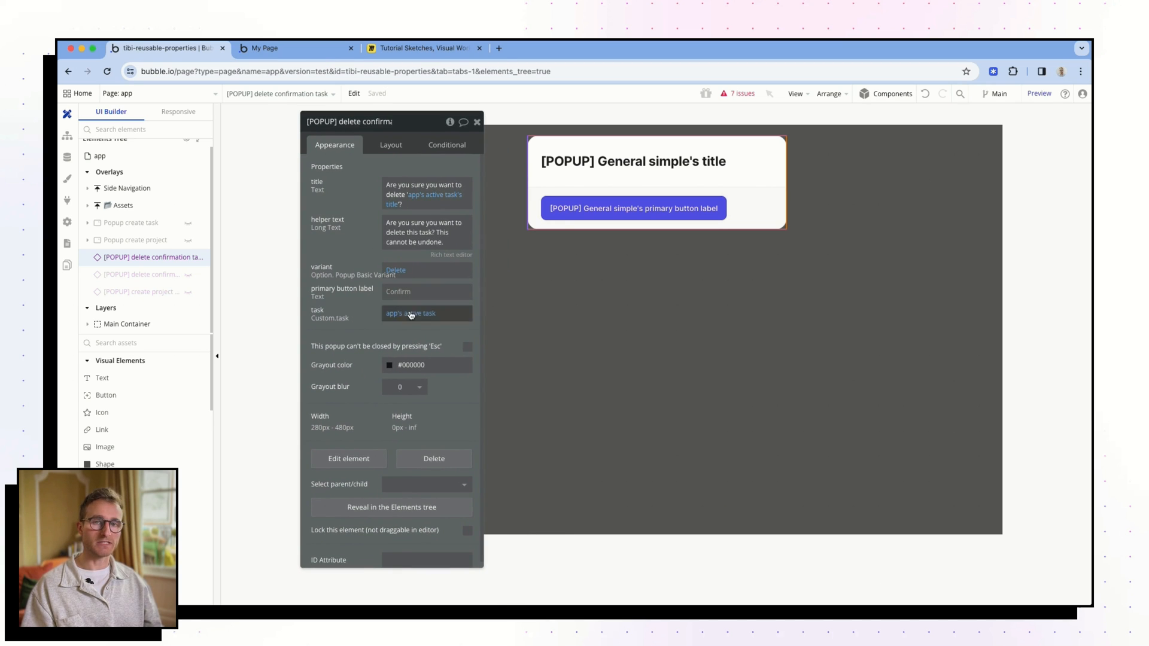
# Step: Switch to the app preview and bring up the delete confirmation for the "Update app analytics" task
pyautogui.click(298, 50)
pyautogui.click(111, 137)
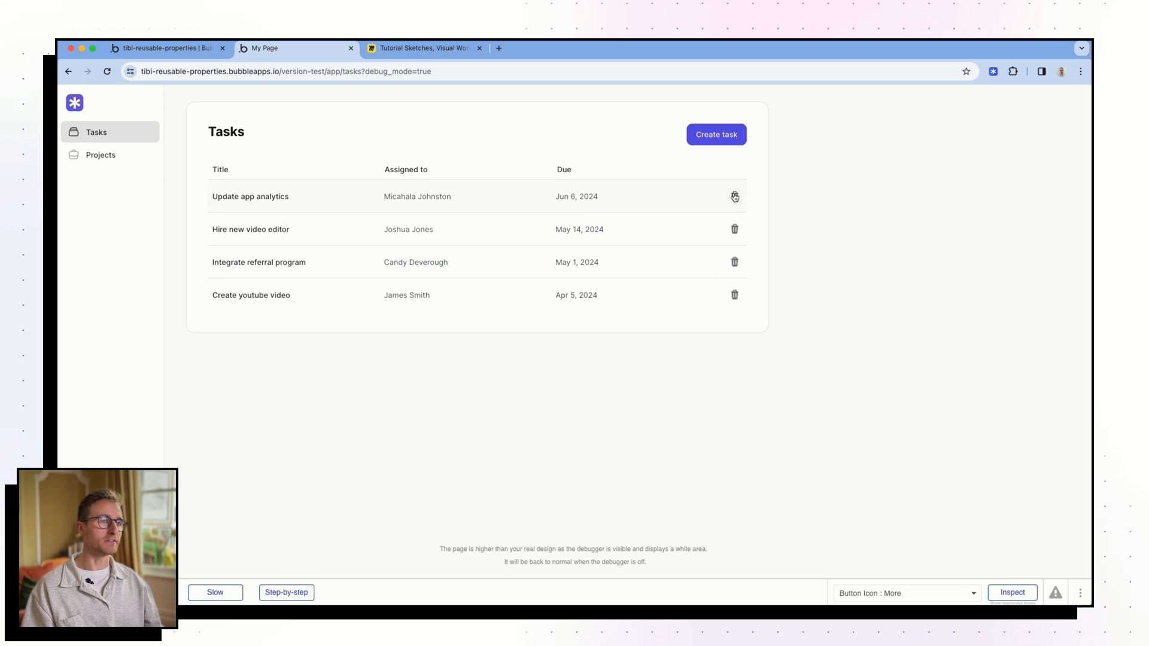
pyautogui.click(735, 197)
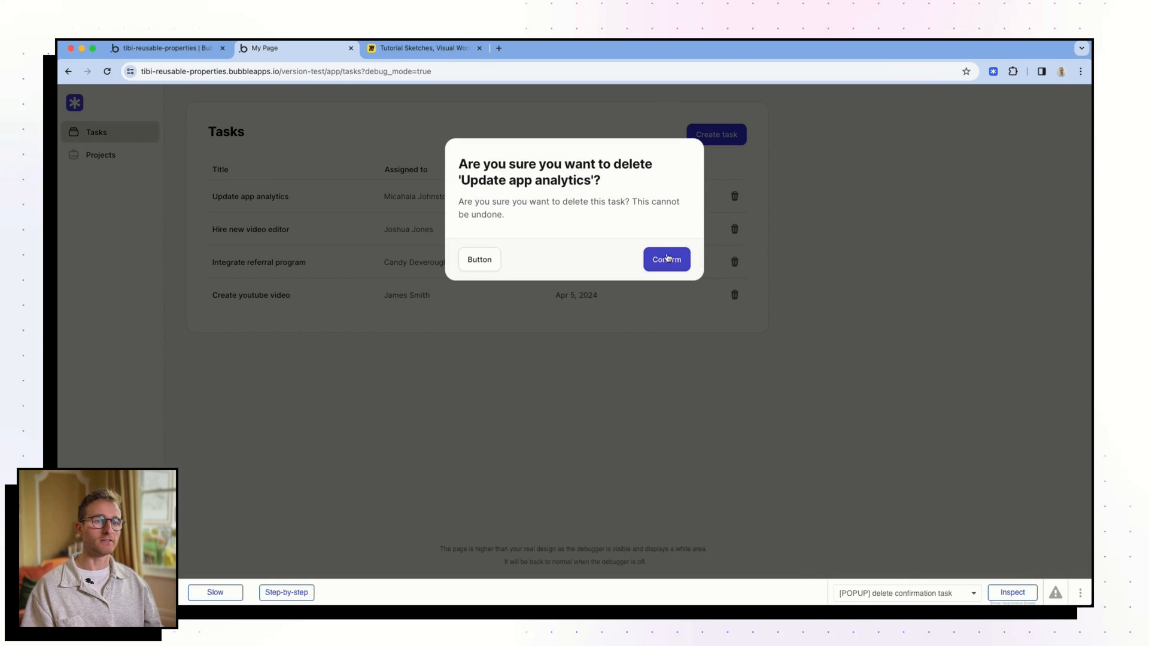
# Step: Switch to the Bubble editor and change the task check in the Button Primary event's condition to "is not empty"
pyautogui.click(168, 48)
pyautogui.click(338, 265)
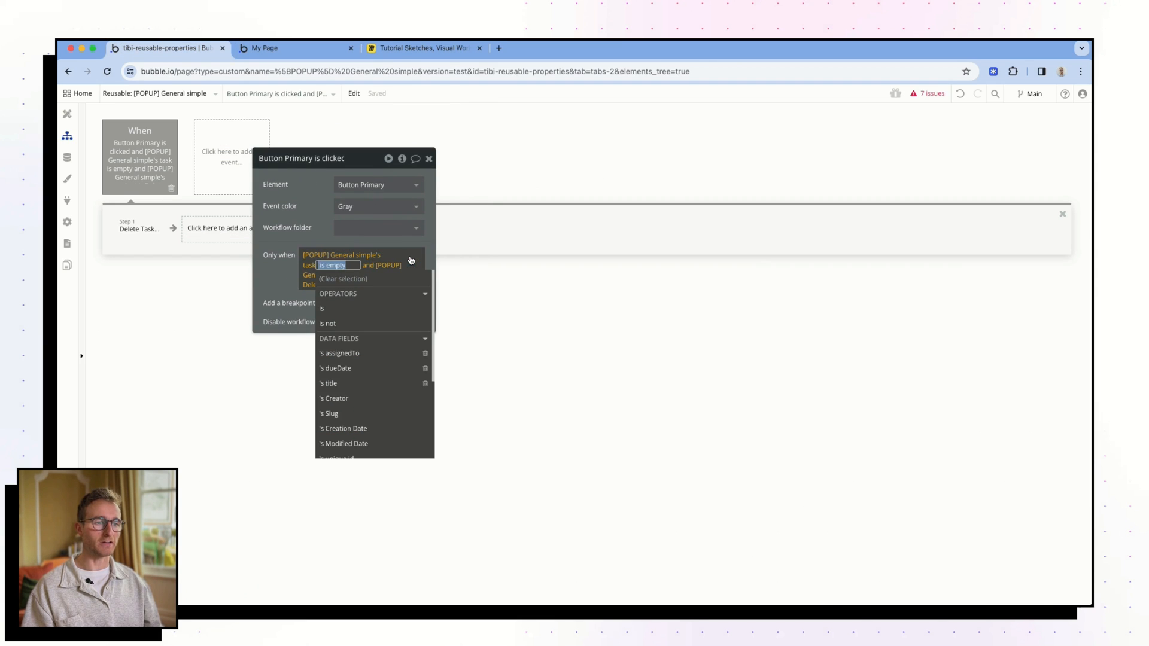
pyautogui.write('em')
pyautogui.click(367, 312)
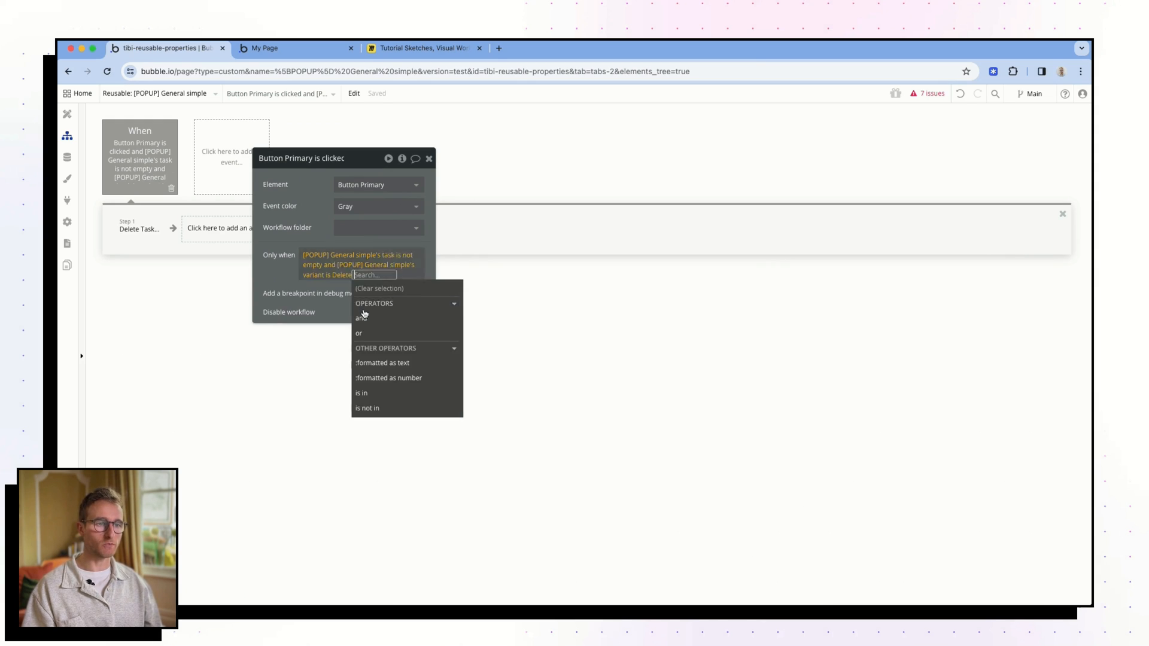
pyautogui.click(316, 217)
# Step: Switch to the app preview and test the popup by deleting the "Update app analytics" task
pyautogui.click(263, 48)
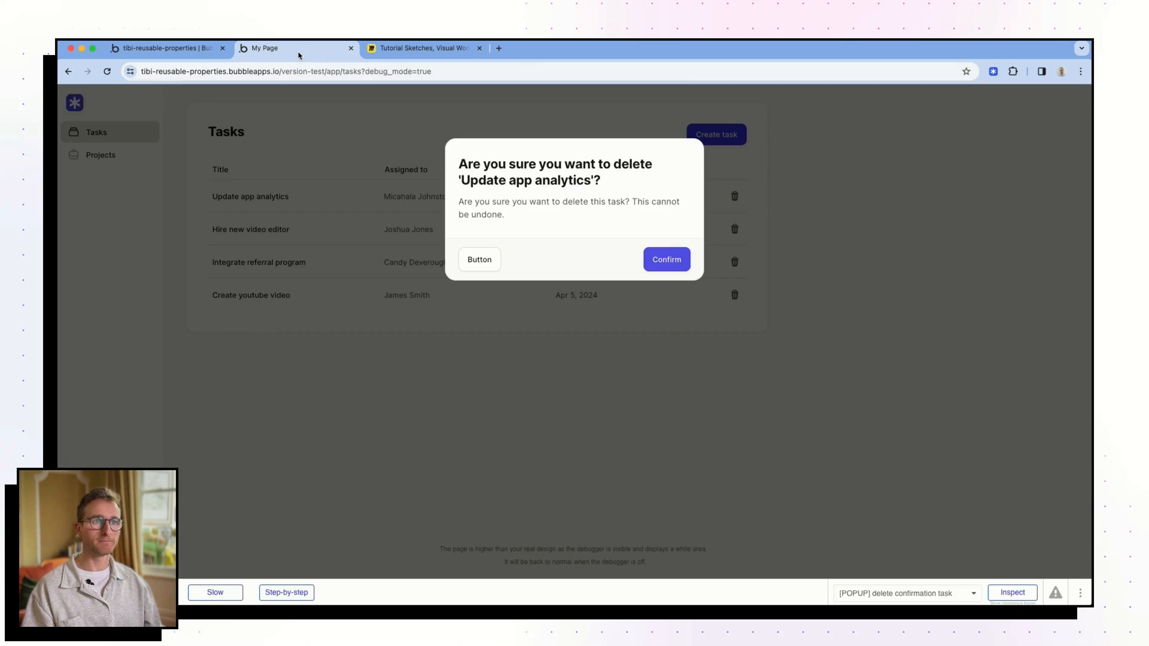
pyautogui.click(667, 259)
pyautogui.click(735, 196)
pyautogui.click(669, 261)
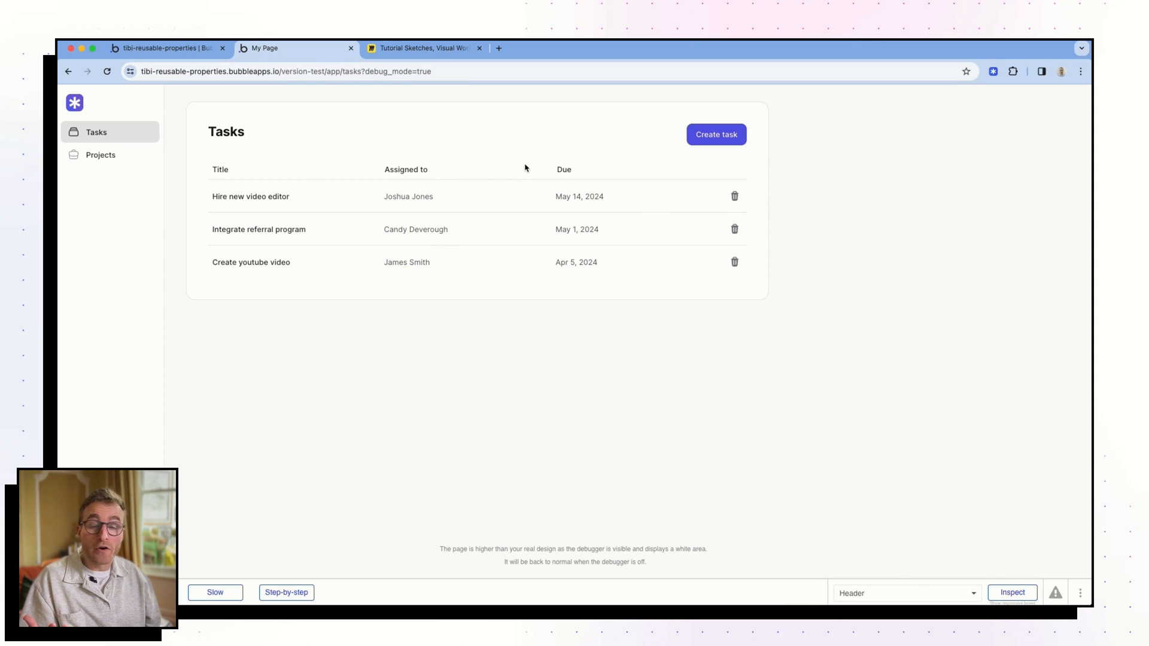
# Step: Switch to the Bubble editor and add an optional property "project" to the reusable popup, with input type Dynamic value and field type Project
pyautogui.click(170, 48)
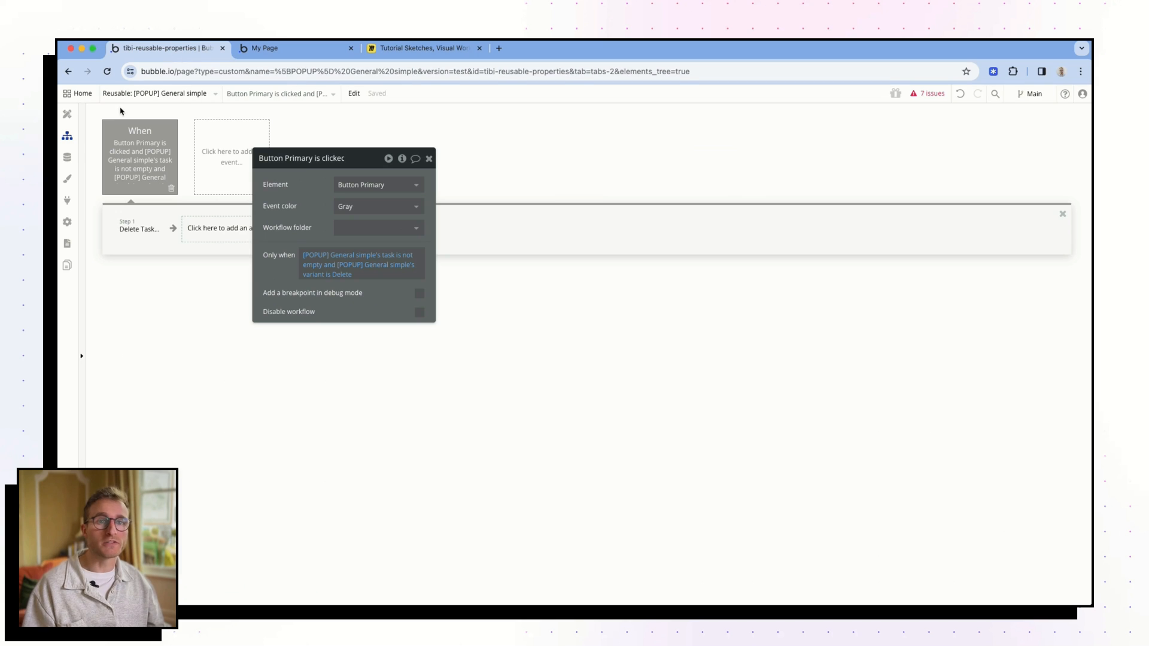
pyautogui.click(70, 119)
pyautogui.click(477, 270)
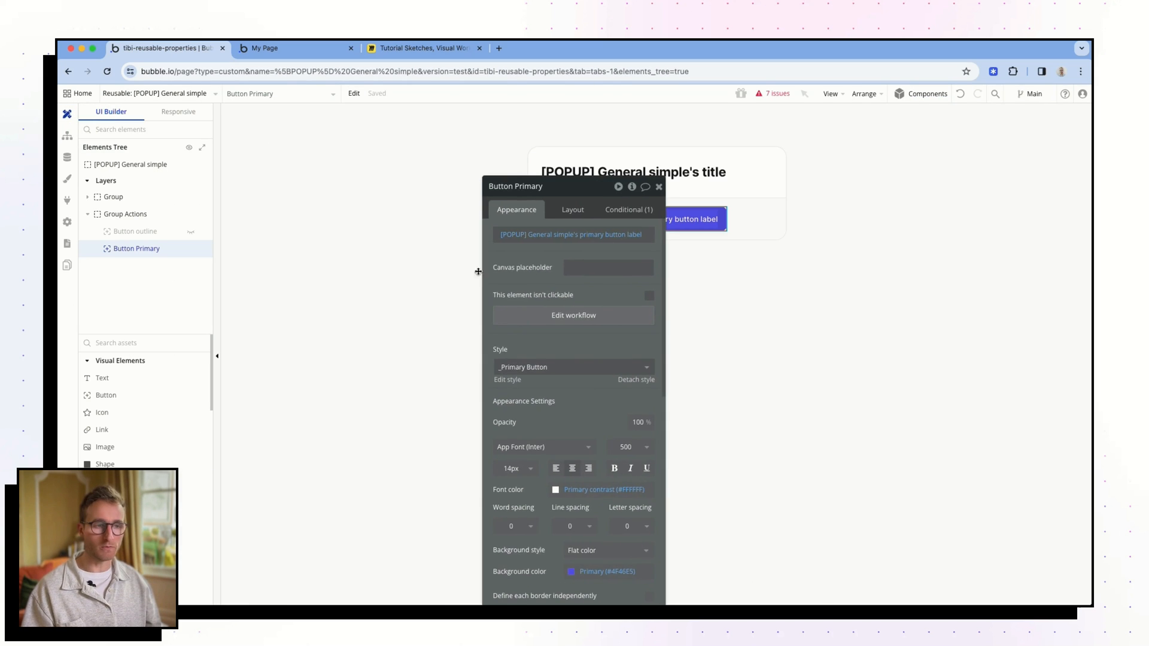
pyautogui.click(444, 359)
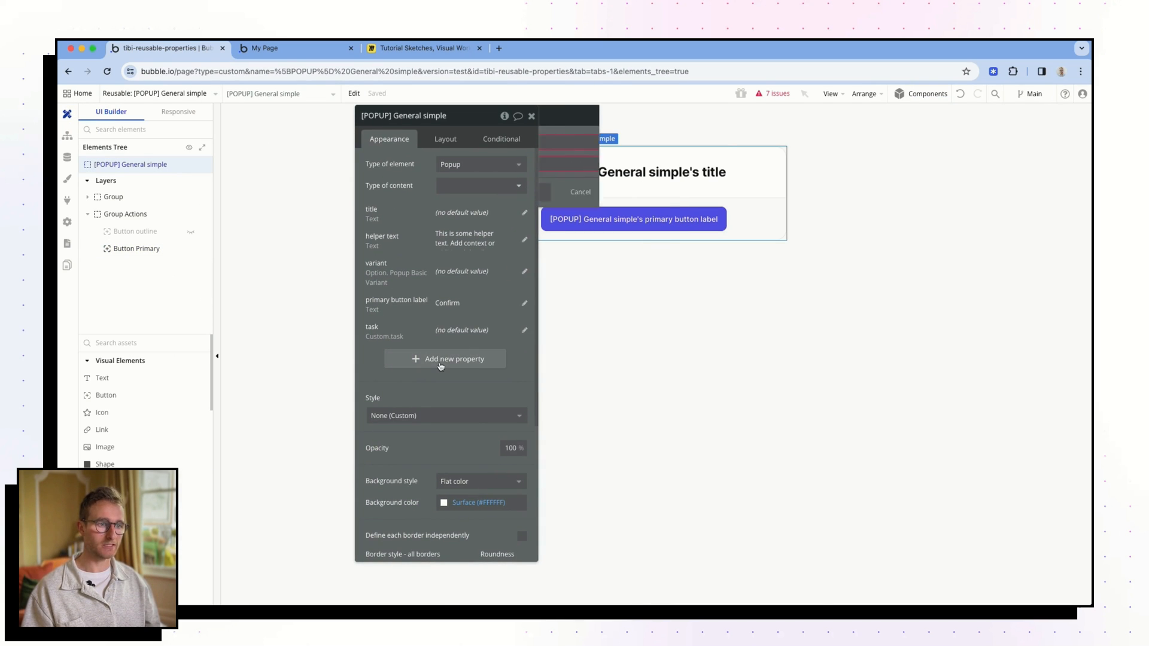
pyautogui.write('project')
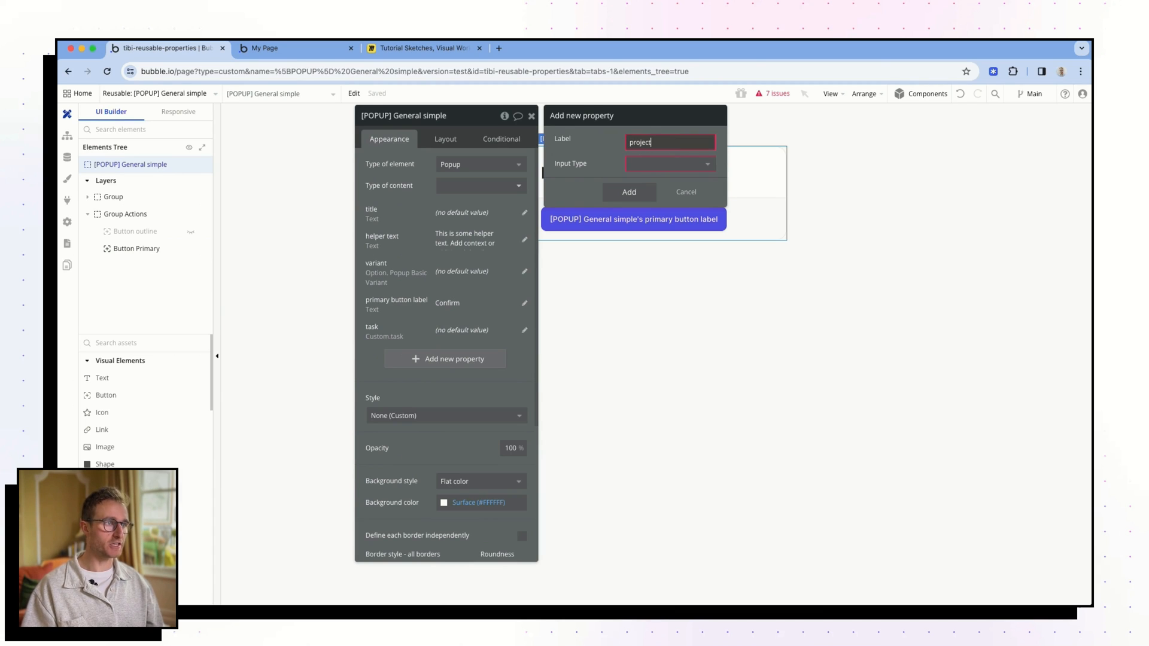
pyautogui.click(662, 162)
pyautogui.click(651, 181)
pyautogui.click(654, 185)
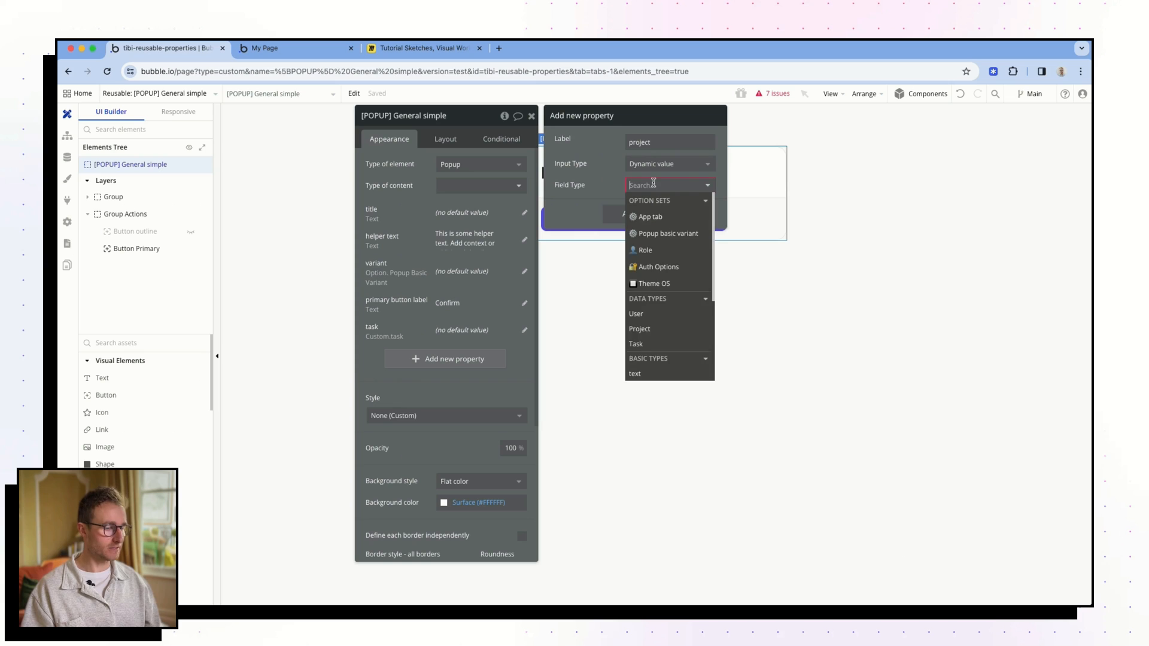
pyautogui.write('pro')
pyautogui.click(657, 216)
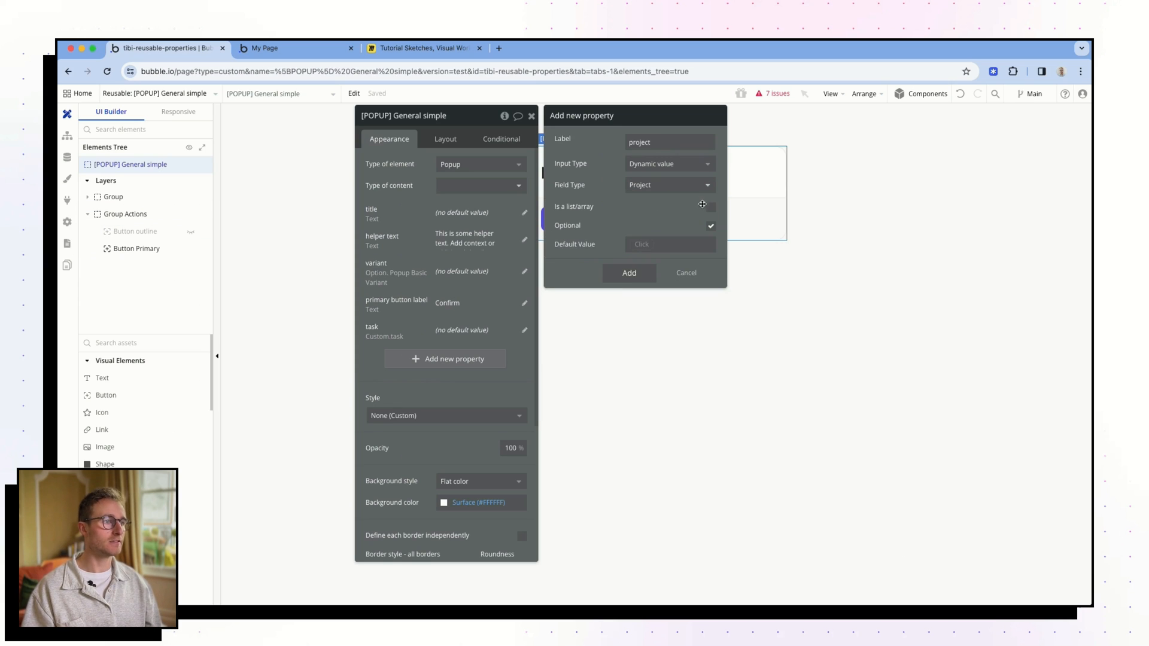
pyautogui.click(625, 273)
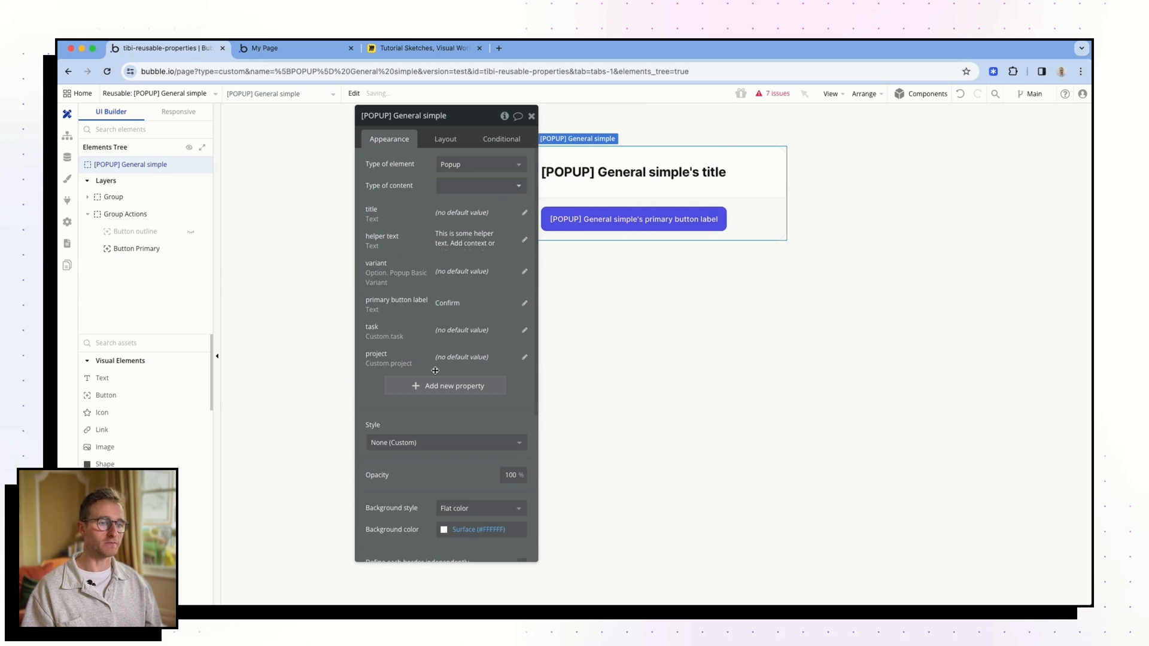
# Step: Duplicate the Button Primary click event by copying it and pasting it into the empty event slot
pyautogui.click(67, 135)
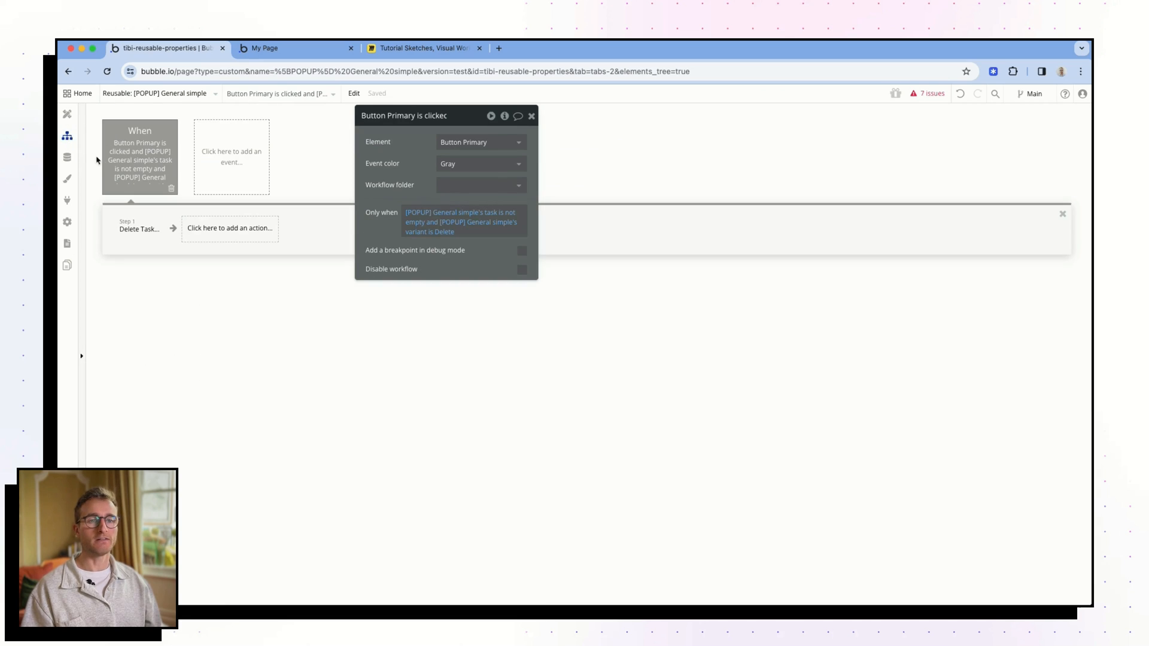
pyautogui.rightClick(150, 157)
pyautogui.click(180, 213)
pyautogui.rightClick(225, 168)
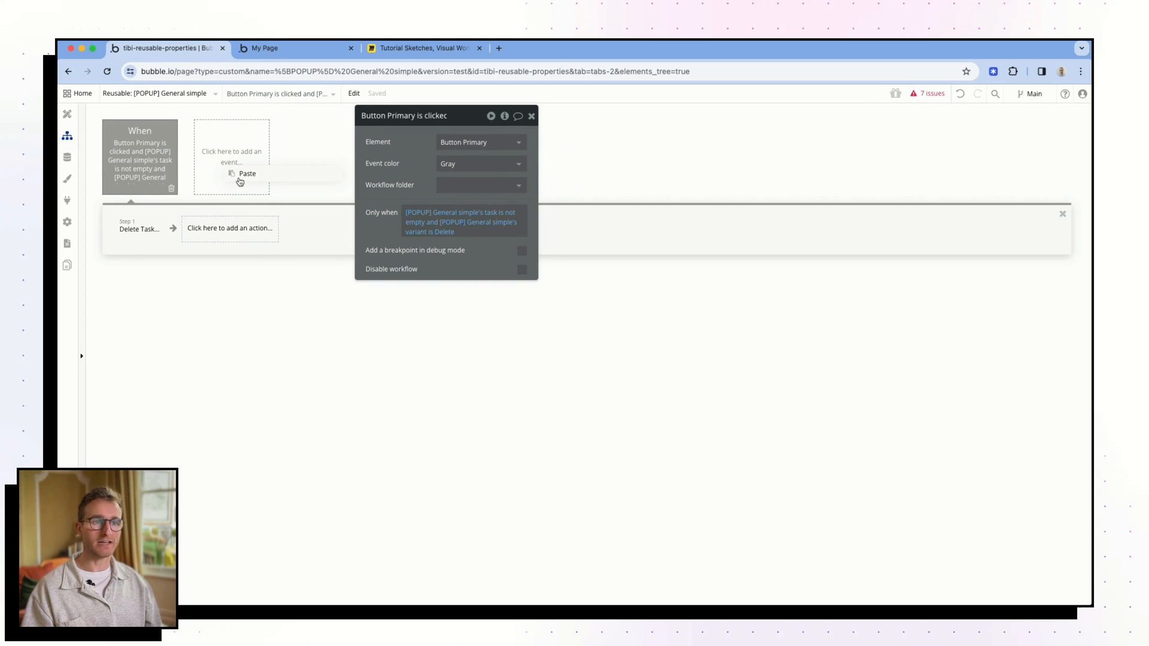
pyautogui.click(241, 175)
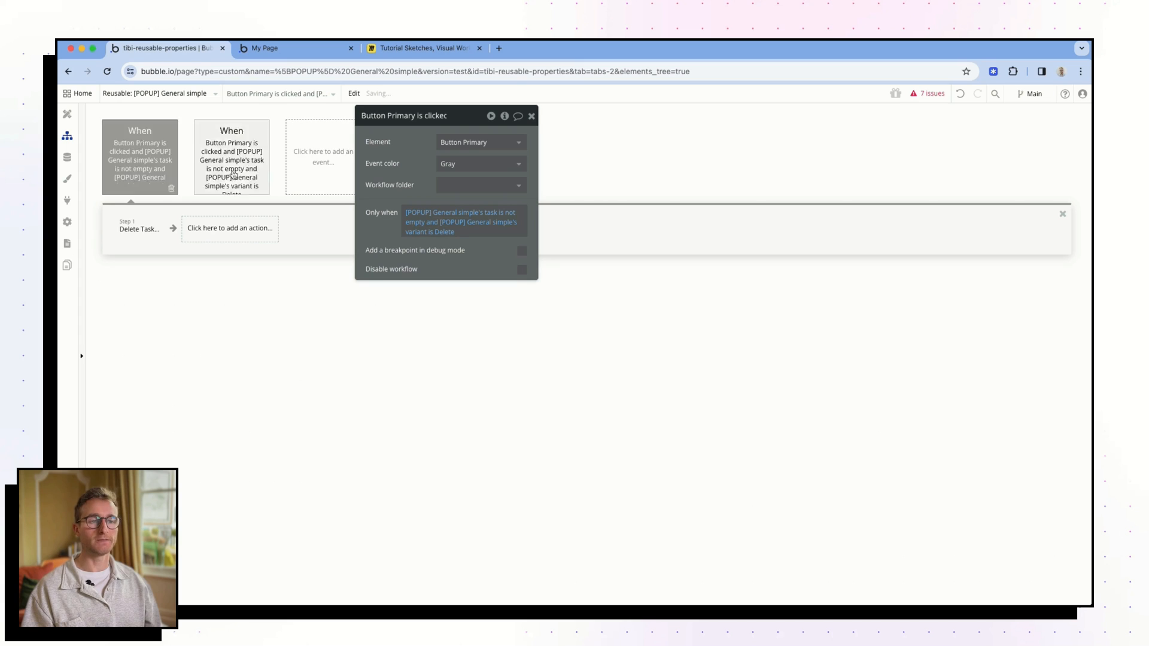
# Step: In the first Button Primary event's condition, replace the popup's task with its project so it checks "project is not empty"
pyautogui.click(489, 213)
pyautogui.click(496, 348)
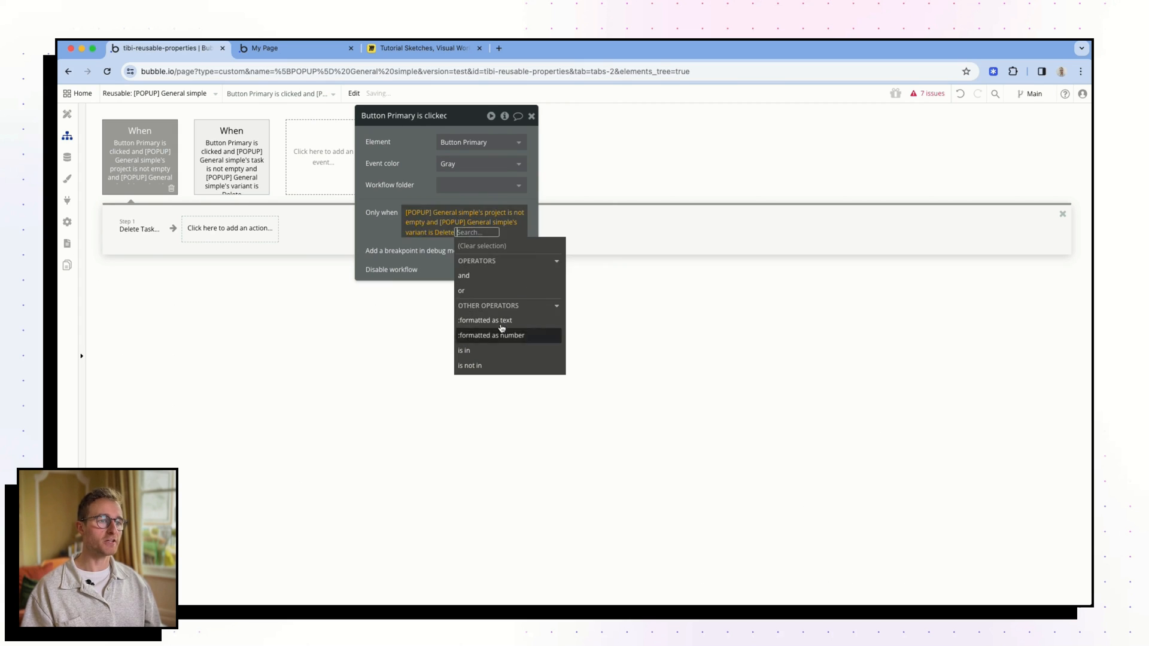
pyautogui.moveTo(416, 157); pyautogui.dragTo(507, 251)
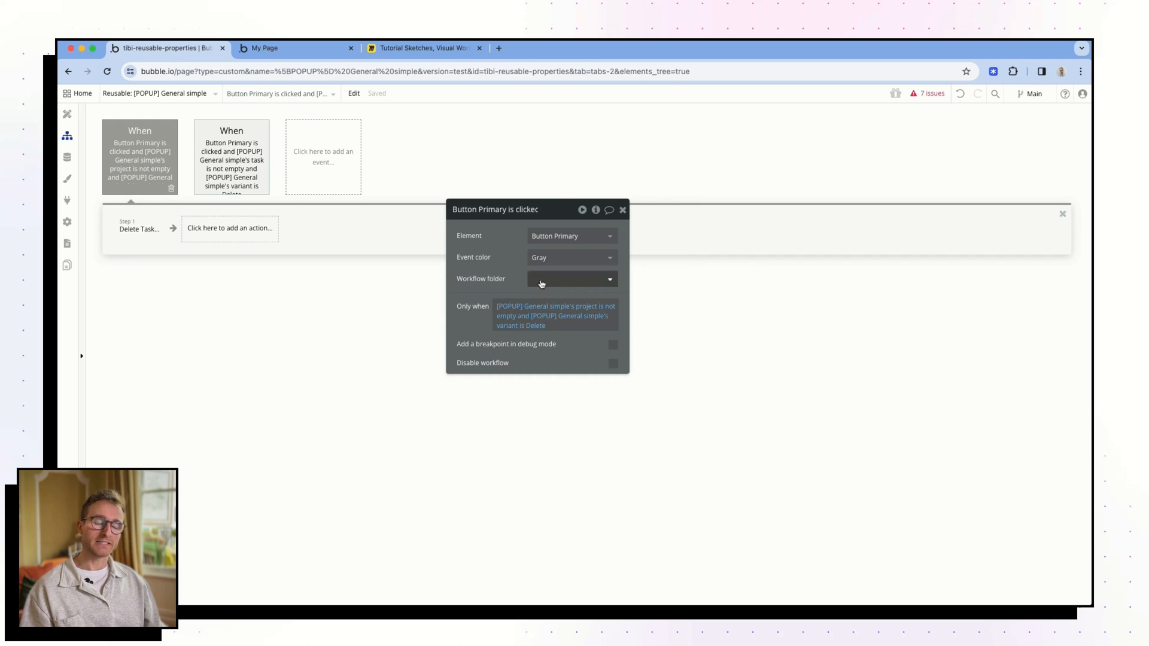
pyautogui.moveTo(507, 270); pyautogui.dragTo(464, 279)
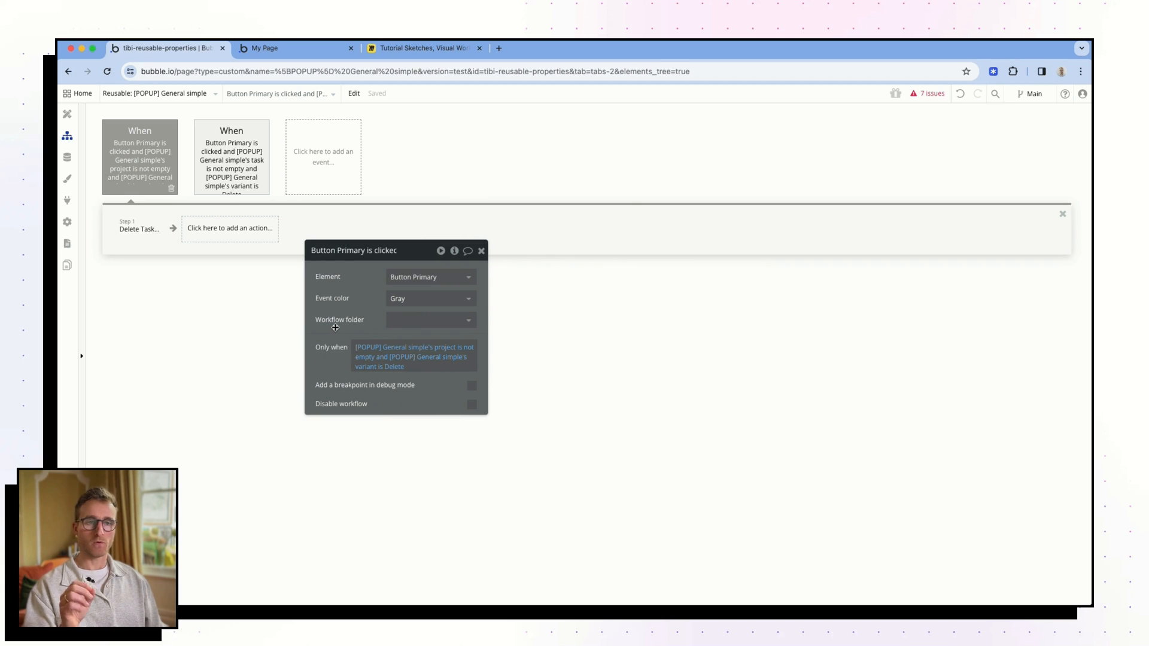
# Step: Review the popup's list of properties and the project condition on the first Button Primary click event
pyautogui.click(67, 113)
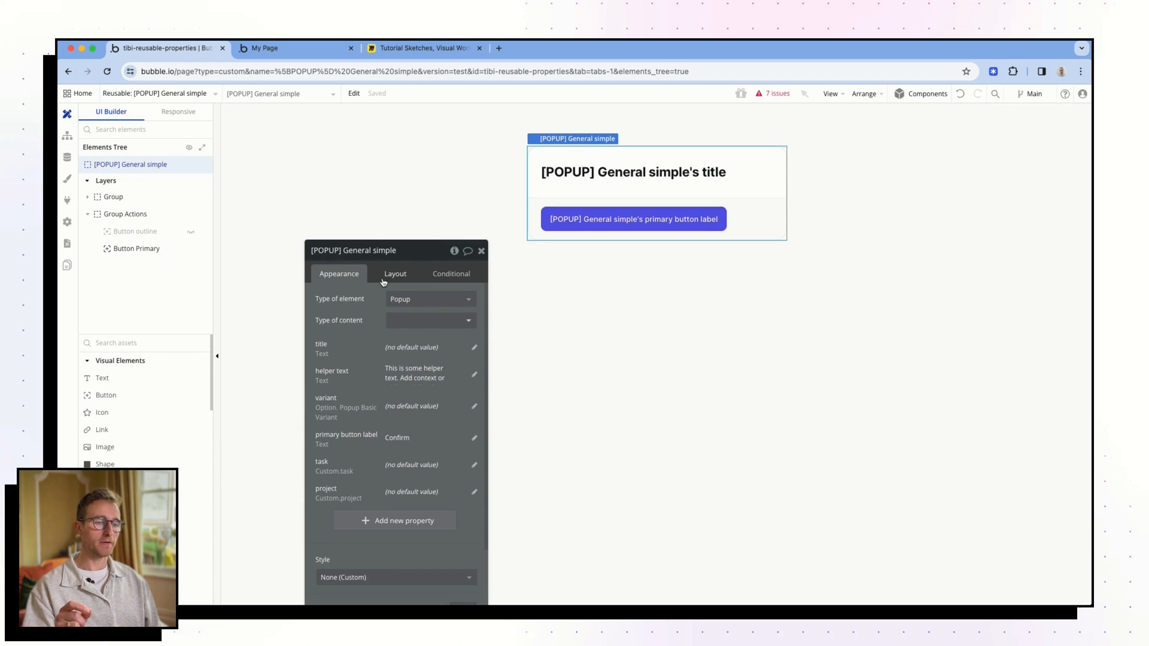
pyautogui.moveTo(370, 381); pyautogui.dragTo(352, 266)
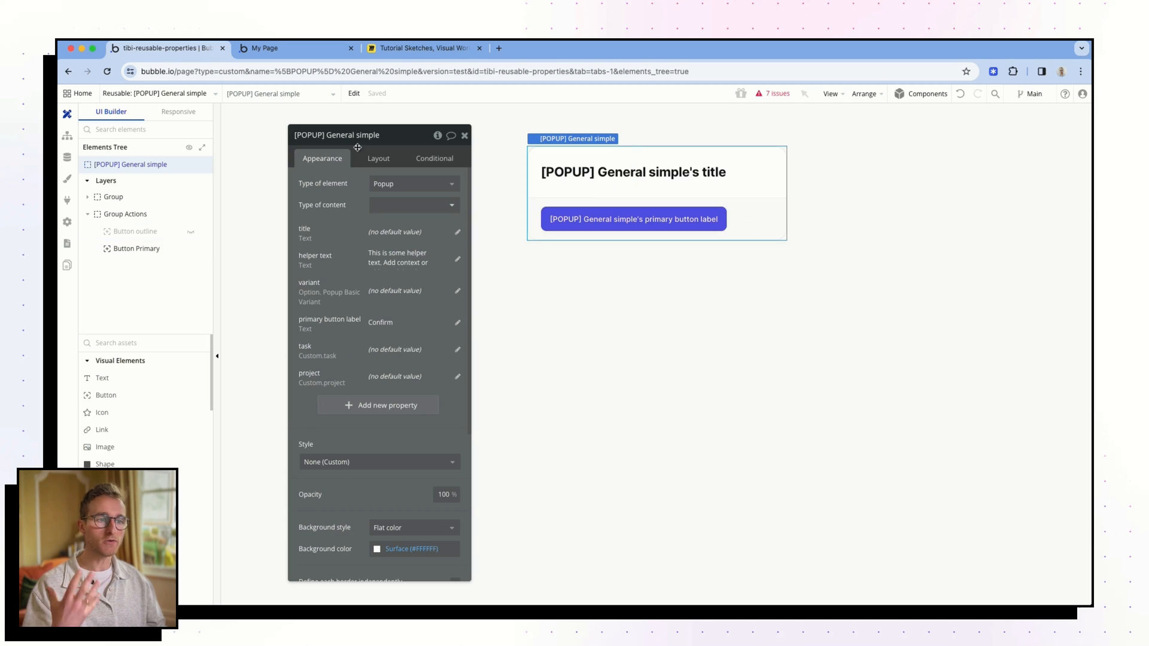
pyautogui.click(67, 135)
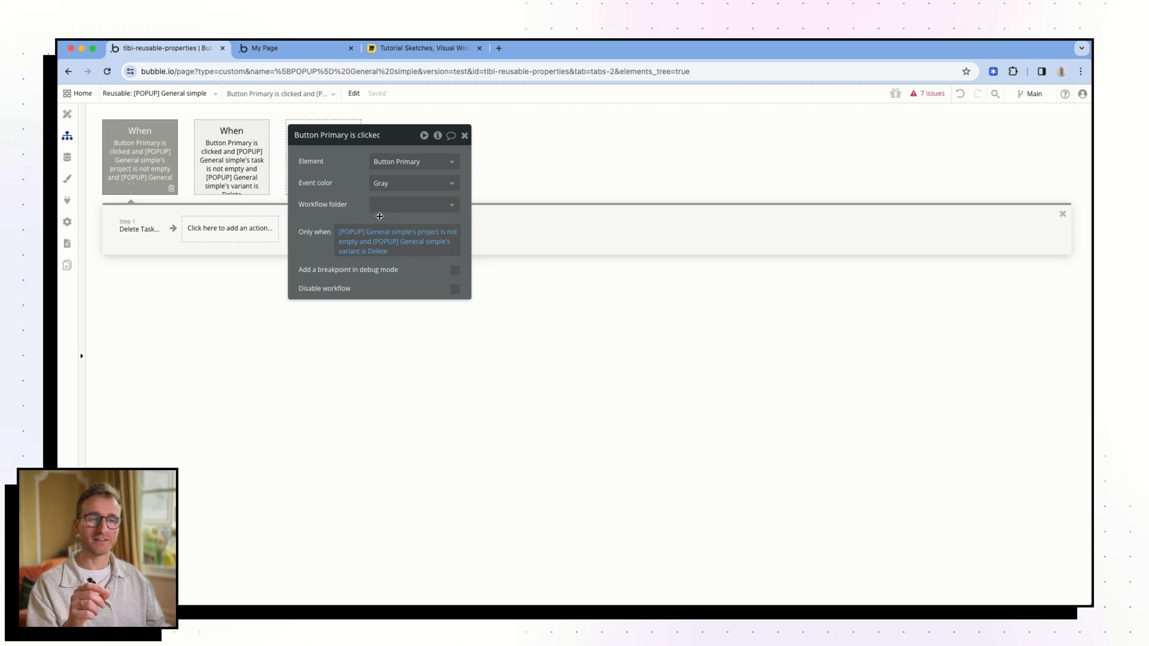
pyautogui.moveTo(343, 183); pyautogui.dragTo(389, 256)
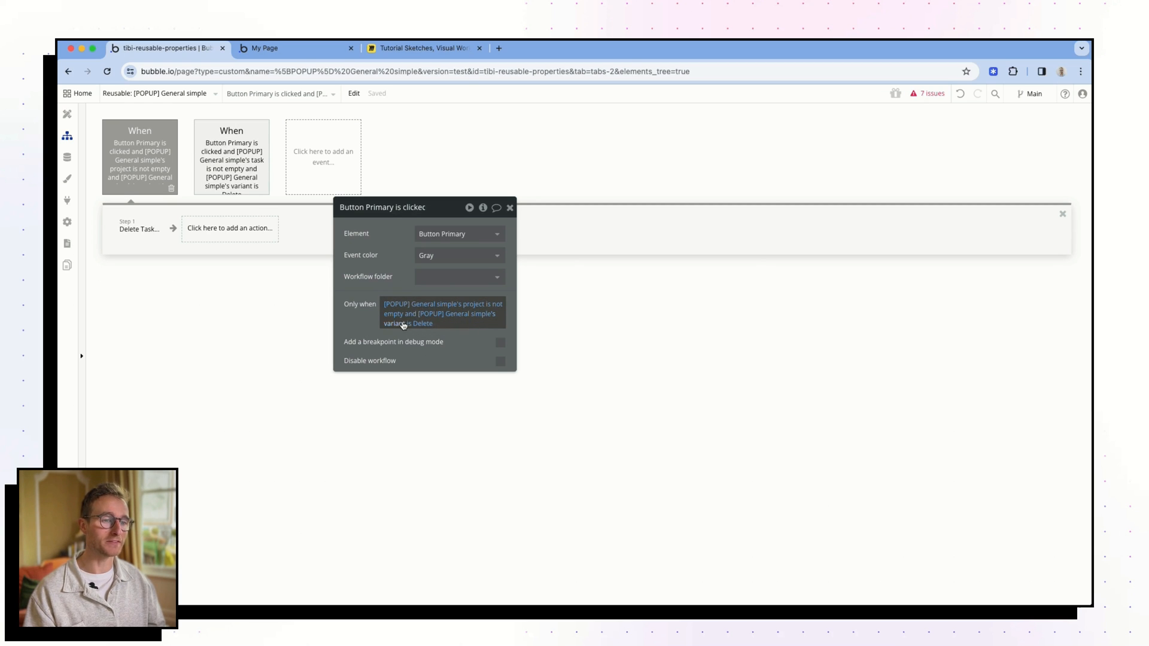
pyautogui.moveTo(403, 281); pyautogui.dragTo(514, 312)
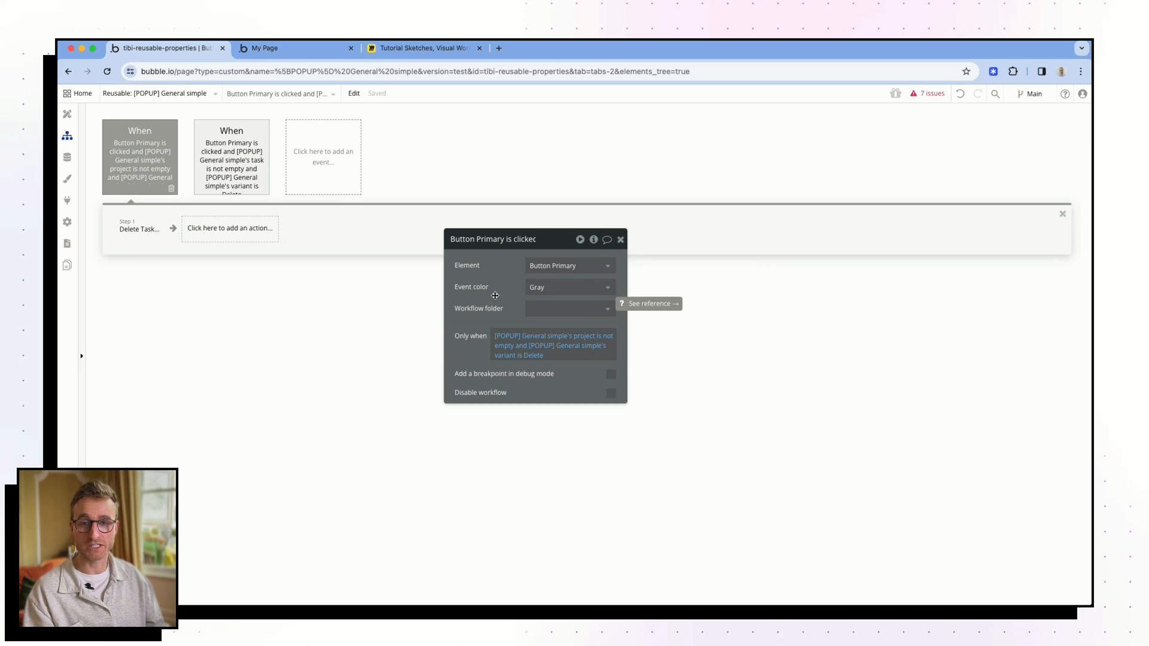
pyautogui.moveTo(238, 184)
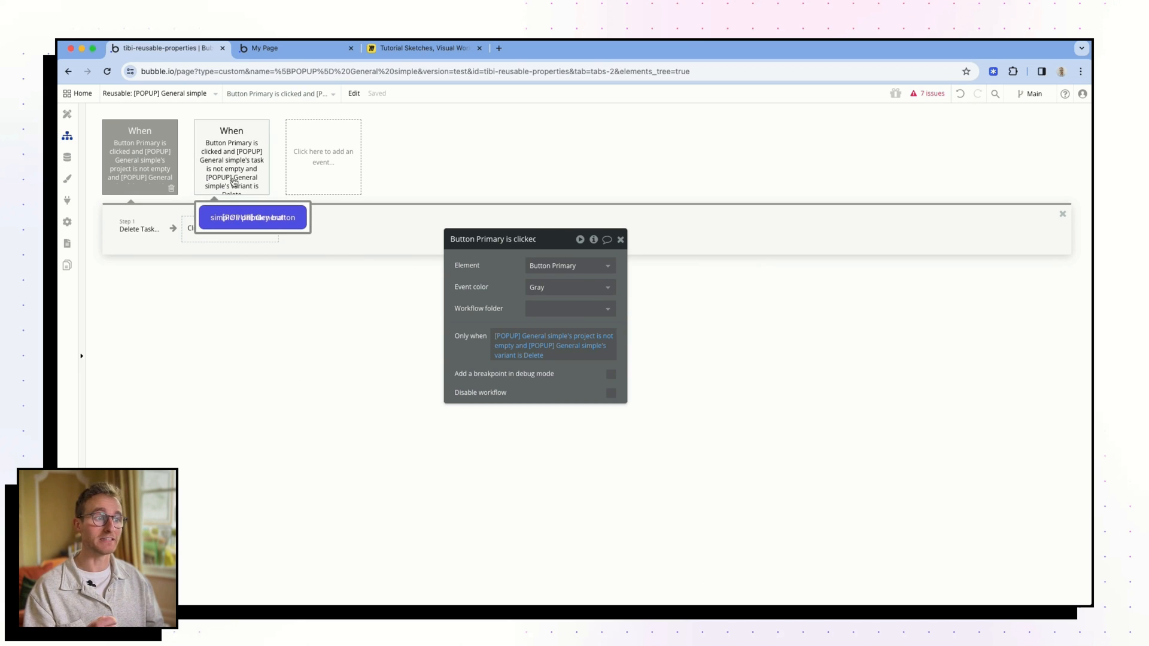
pyautogui.click(65, 114)
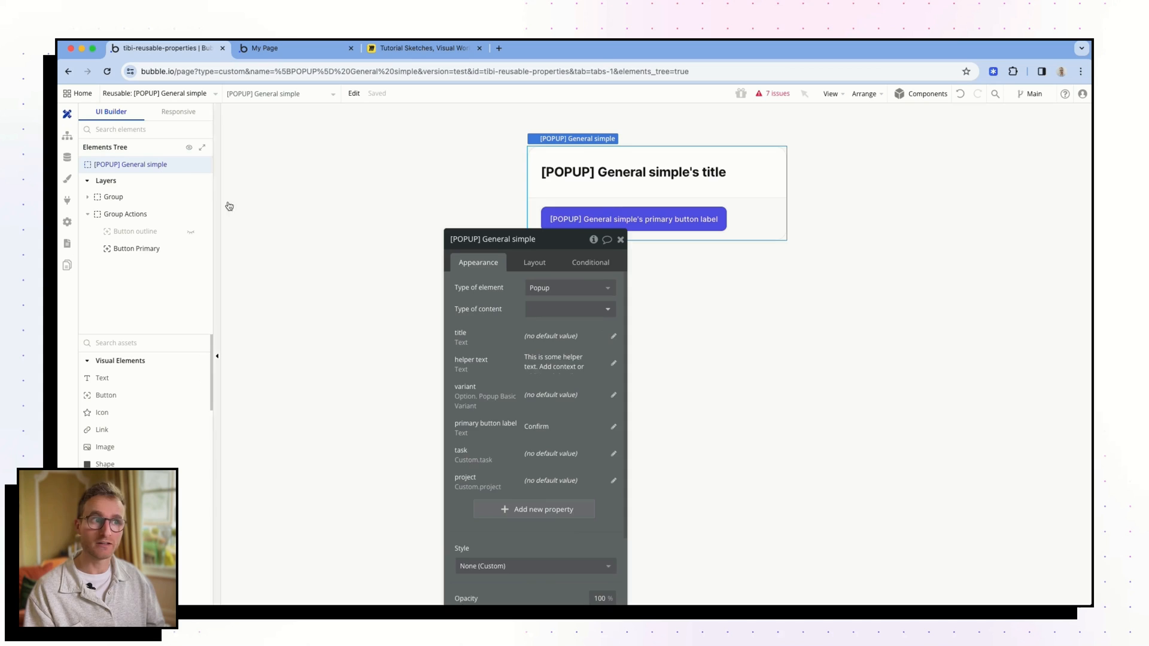
pyautogui.click(467, 427)
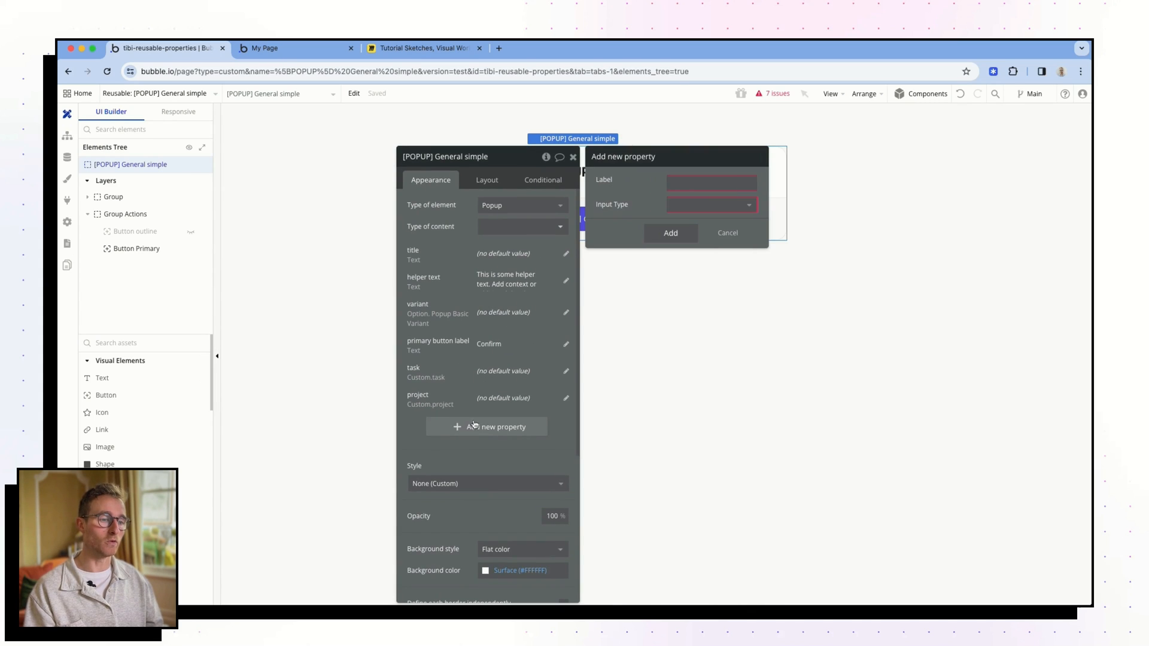
pyautogui.click(698, 182)
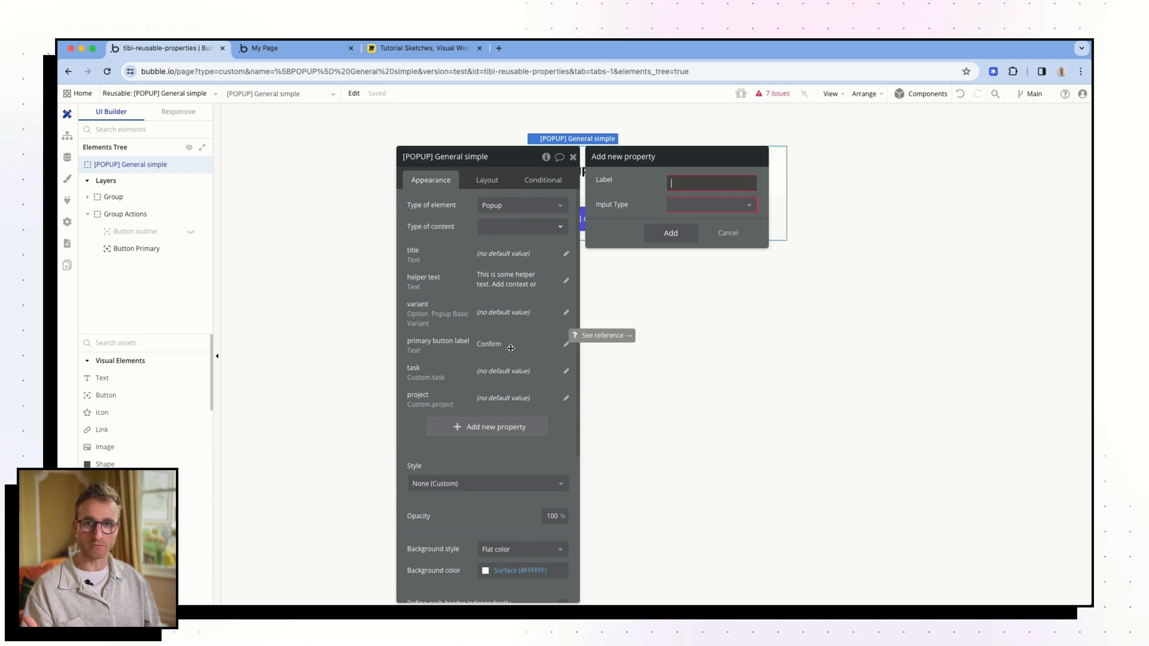
pyautogui.click(728, 234)
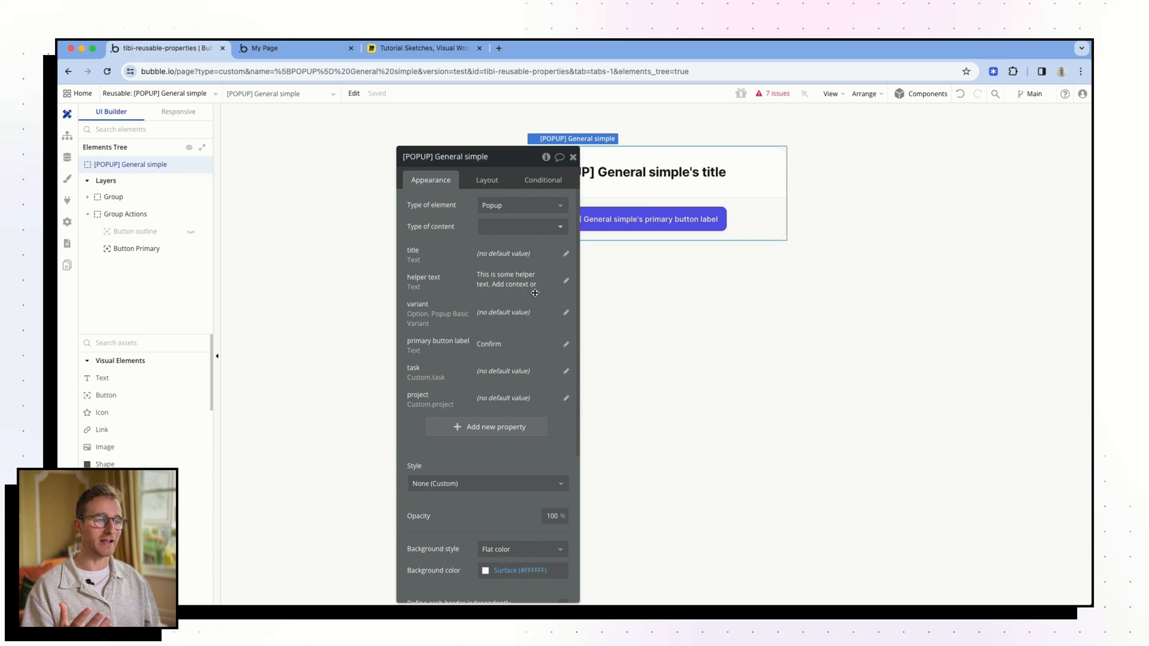
pyautogui.moveTo(534, 293); pyautogui.dragTo(606, 335)
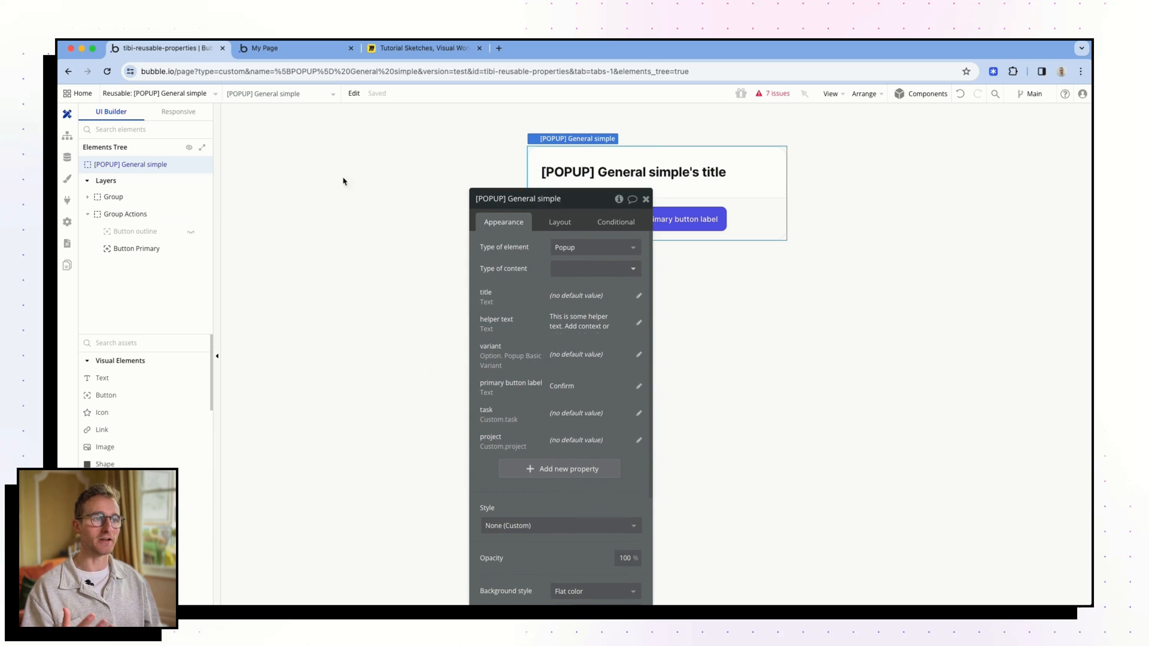
pyautogui.click(201, 97)
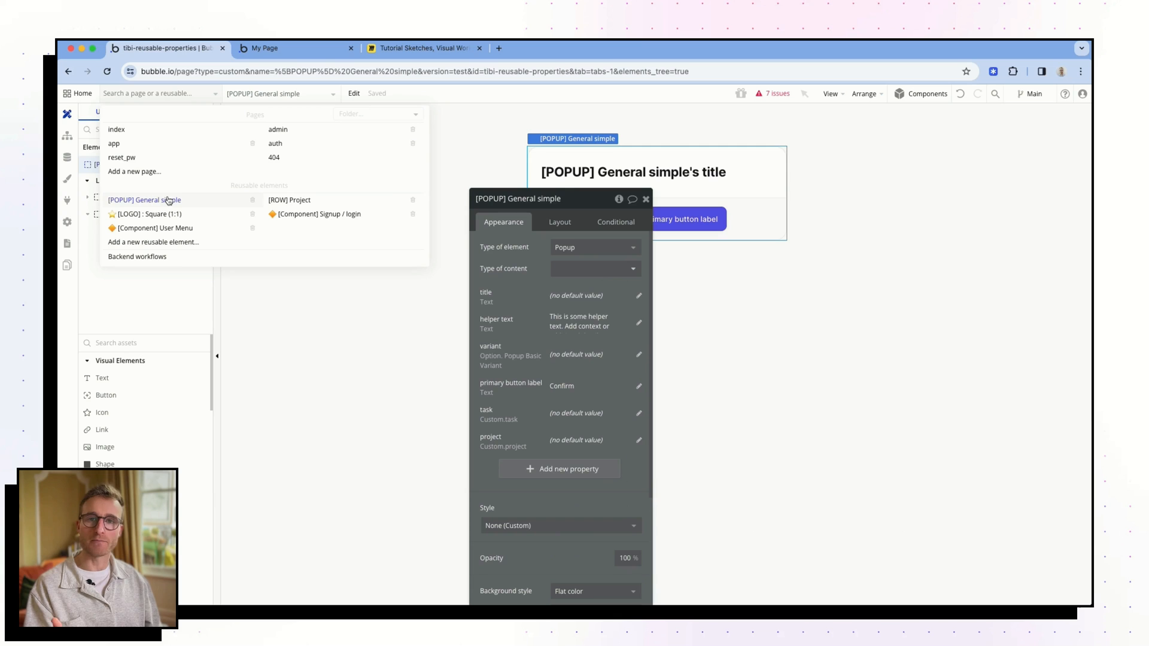
pyautogui.moveTo(172, 204)
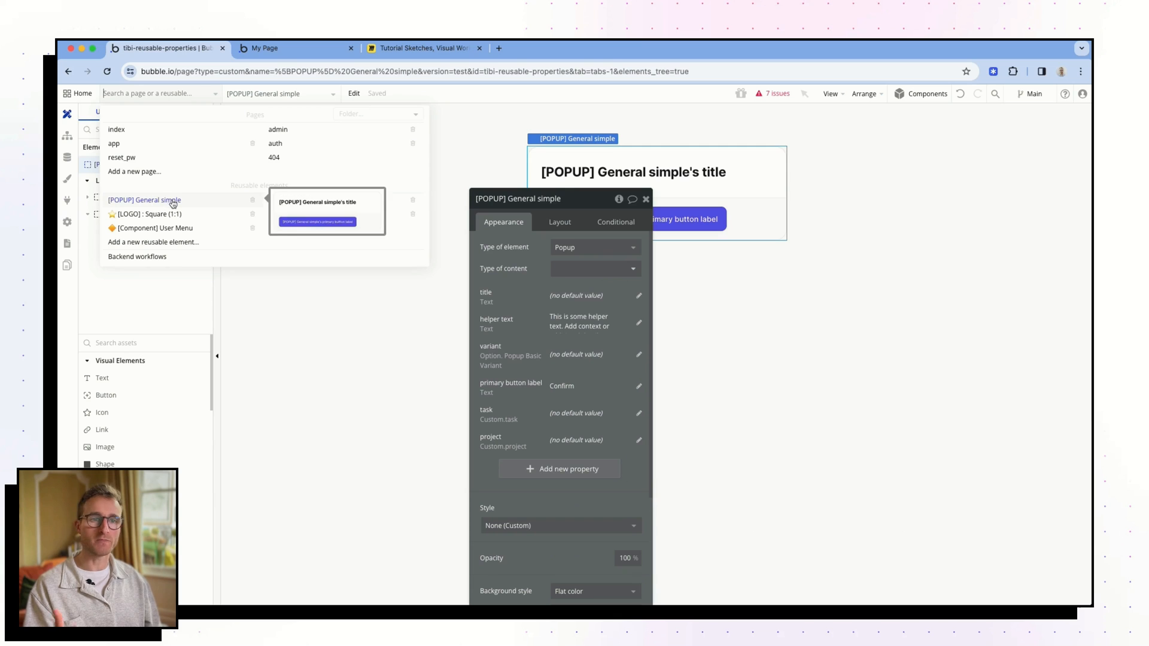
pyautogui.click(353, 95)
pyautogui.click(386, 286)
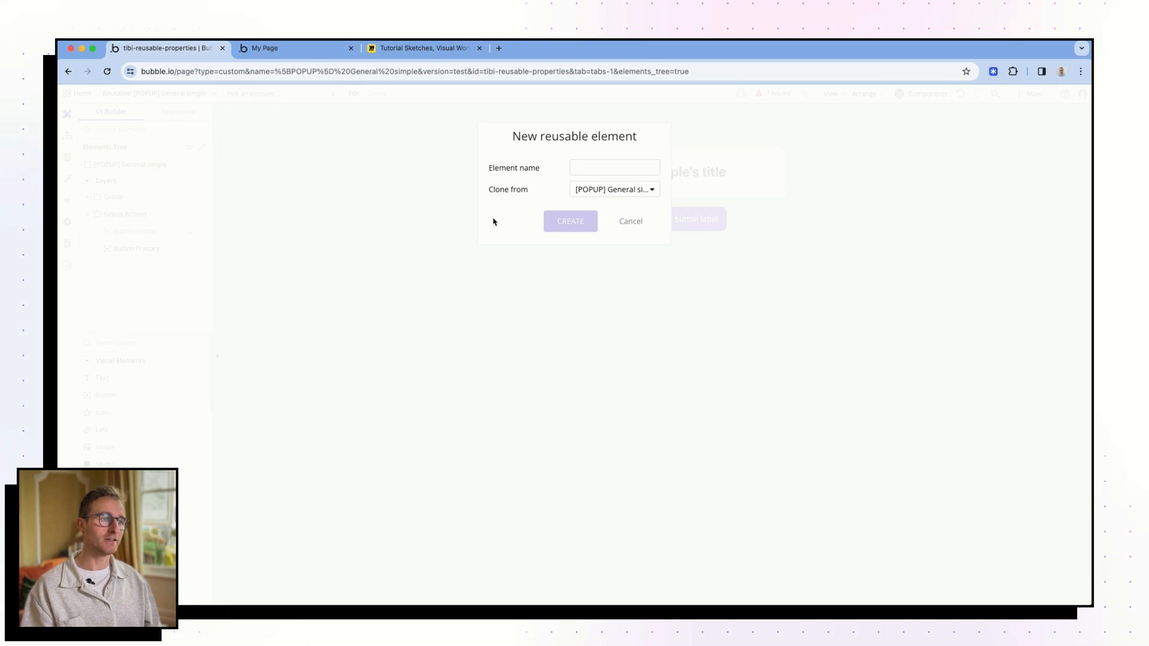
pyautogui.click(621, 174)
pyautogui.write('[POPUP]')
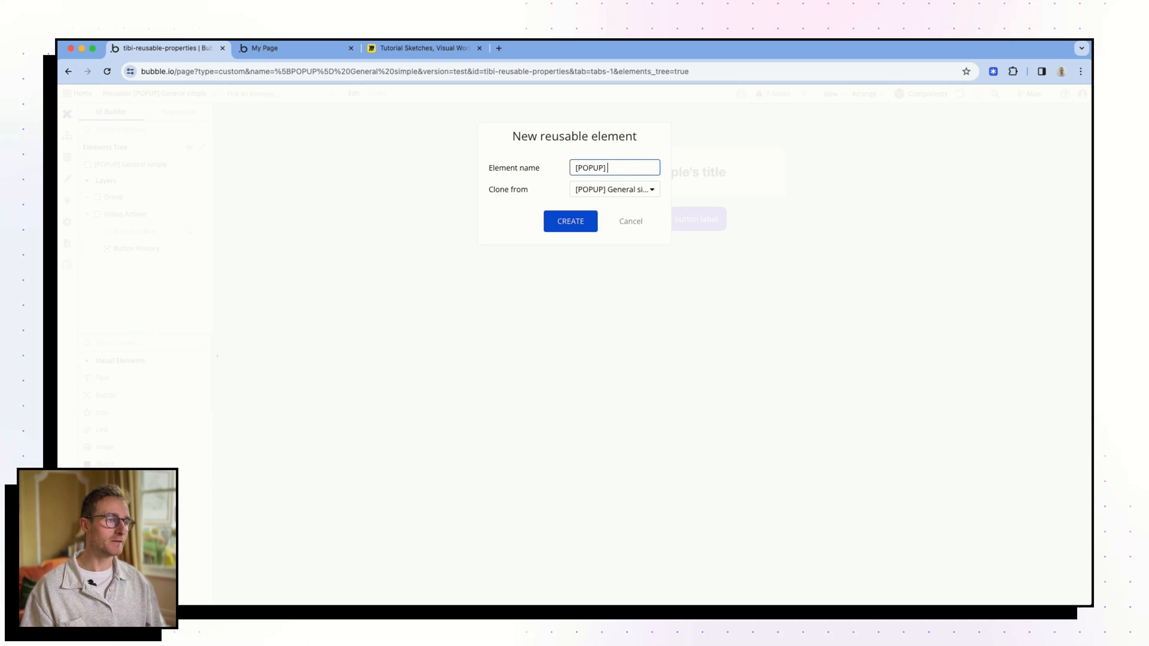
pyautogui.write(' Delete task')
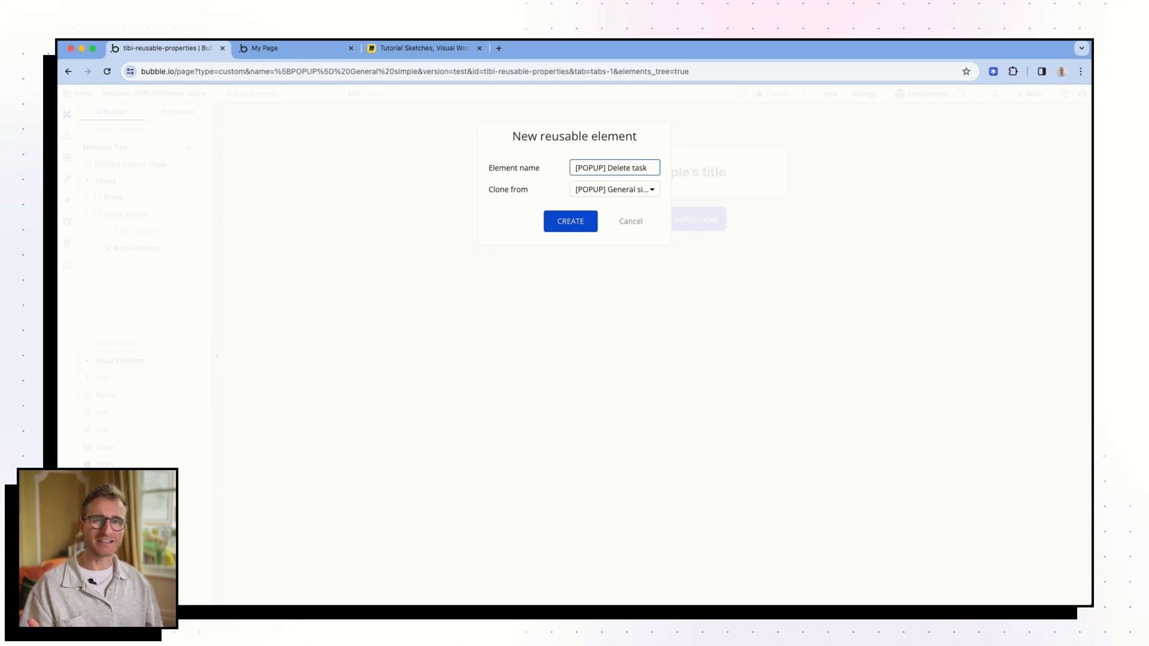
pyautogui.doubleClick(636, 170)
pyautogui.write('proje')
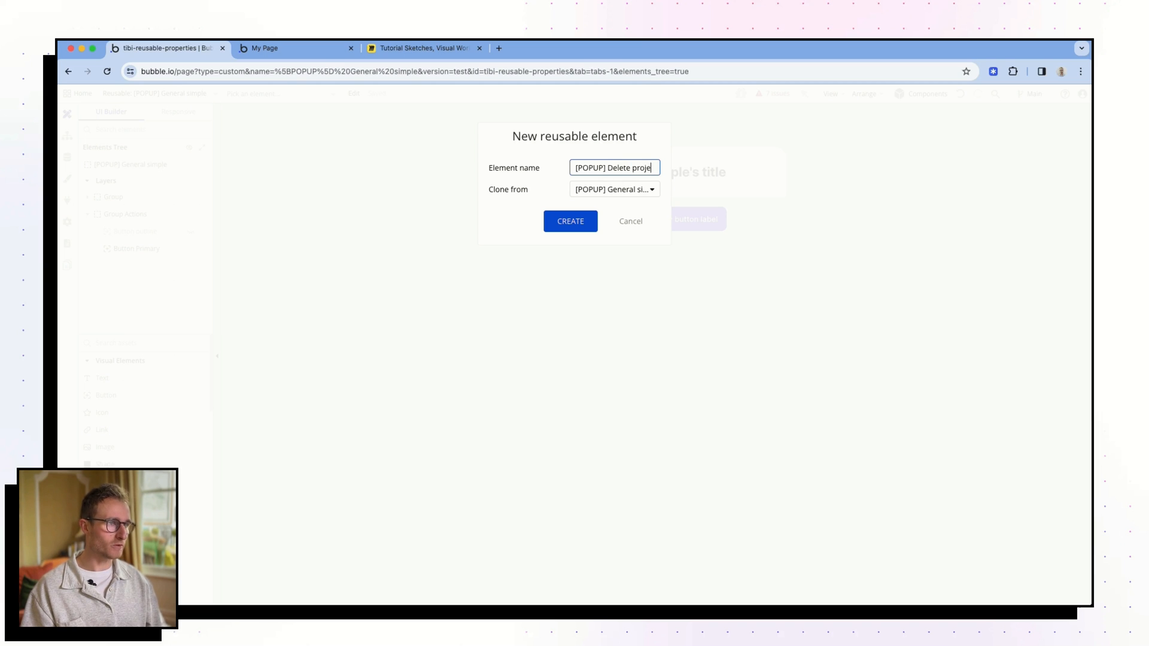
pyautogui.write('ct')
pyautogui.doubleClick(634, 169)
pyautogui.write('user')
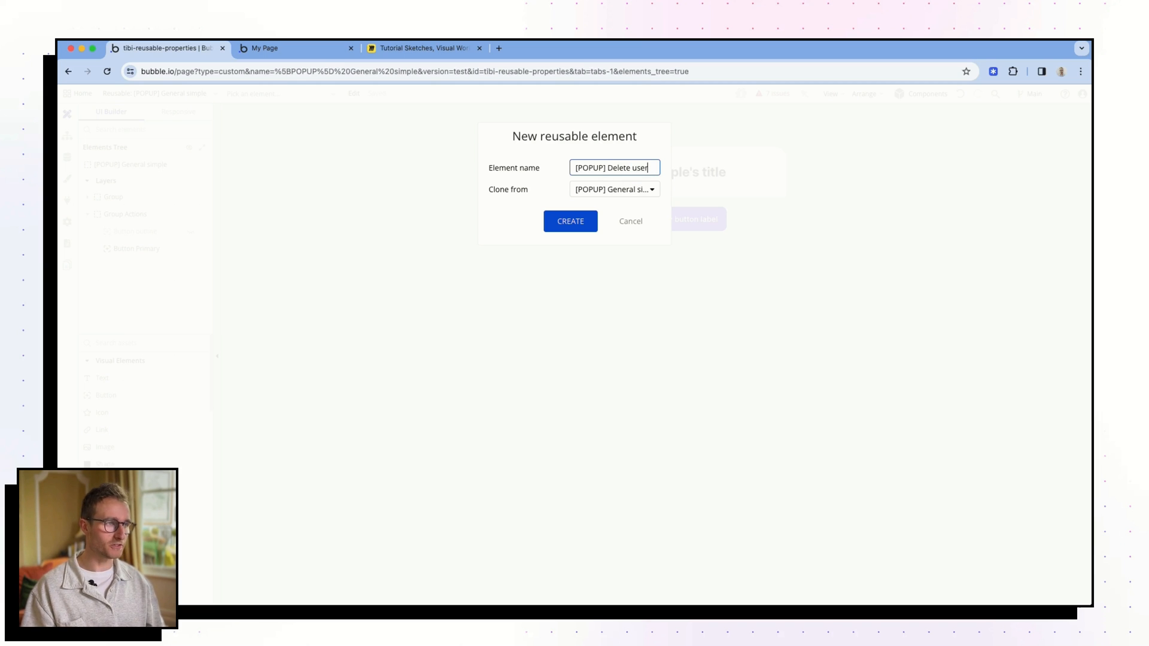
pyautogui.click(629, 221)
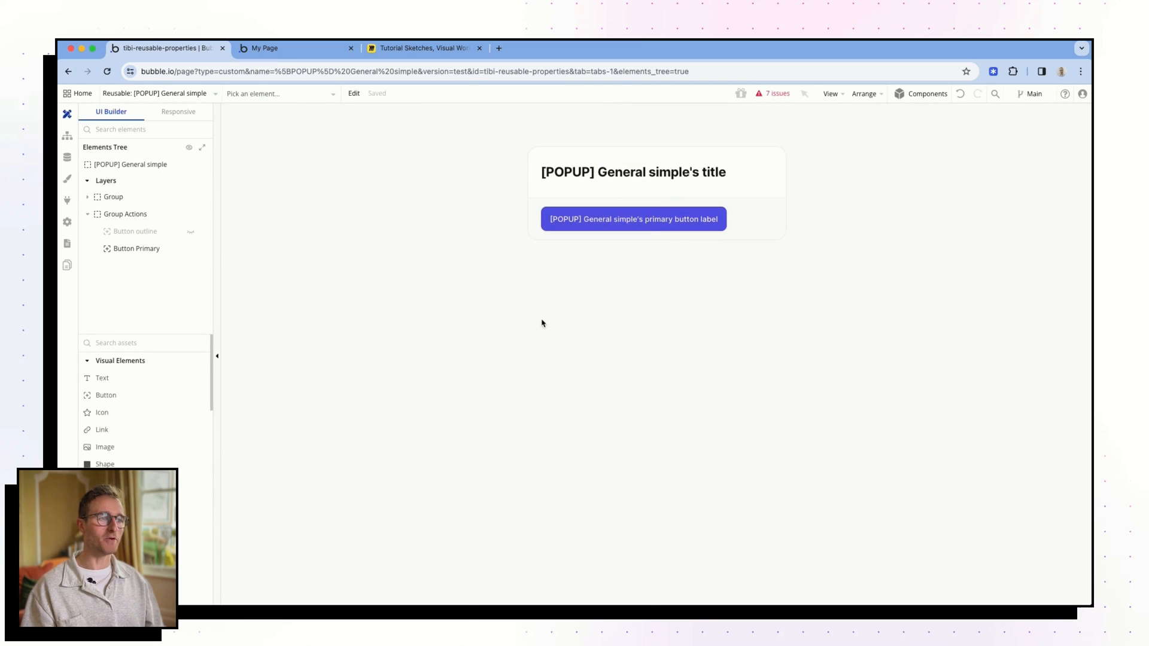
pyautogui.doubleClick(541, 322)
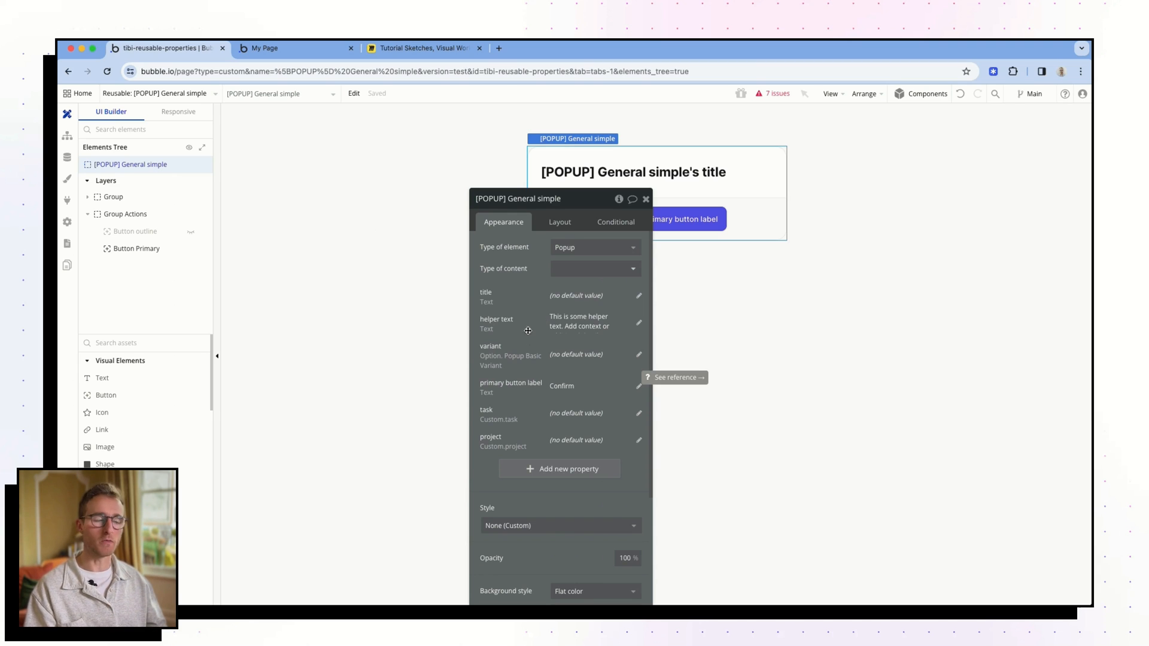
pyautogui.moveTo(528, 331); pyautogui.dragTo(450, 305)
# Step: Switch to the Miro board and connect the "popup title" and "helper text" boxes to the popup mockup with arrows
pyautogui.click(445, 47)
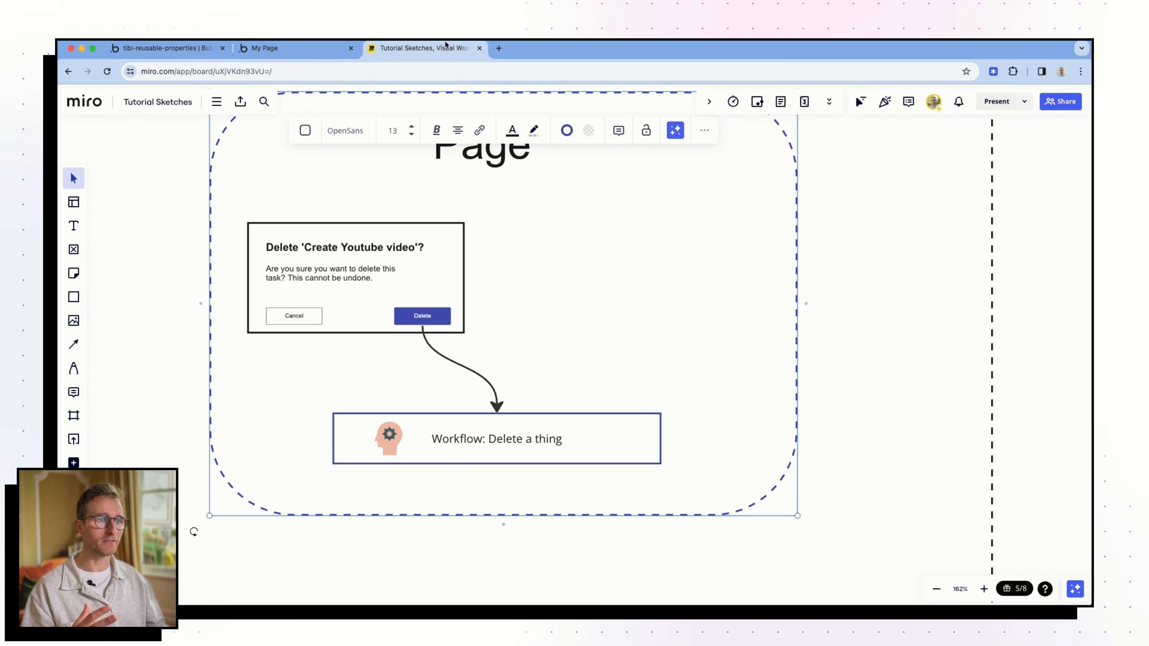
pyautogui.scroll(-5, 418, 313)
pyautogui.moveTo(246, 211); pyautogui.dragTo(449, 363)
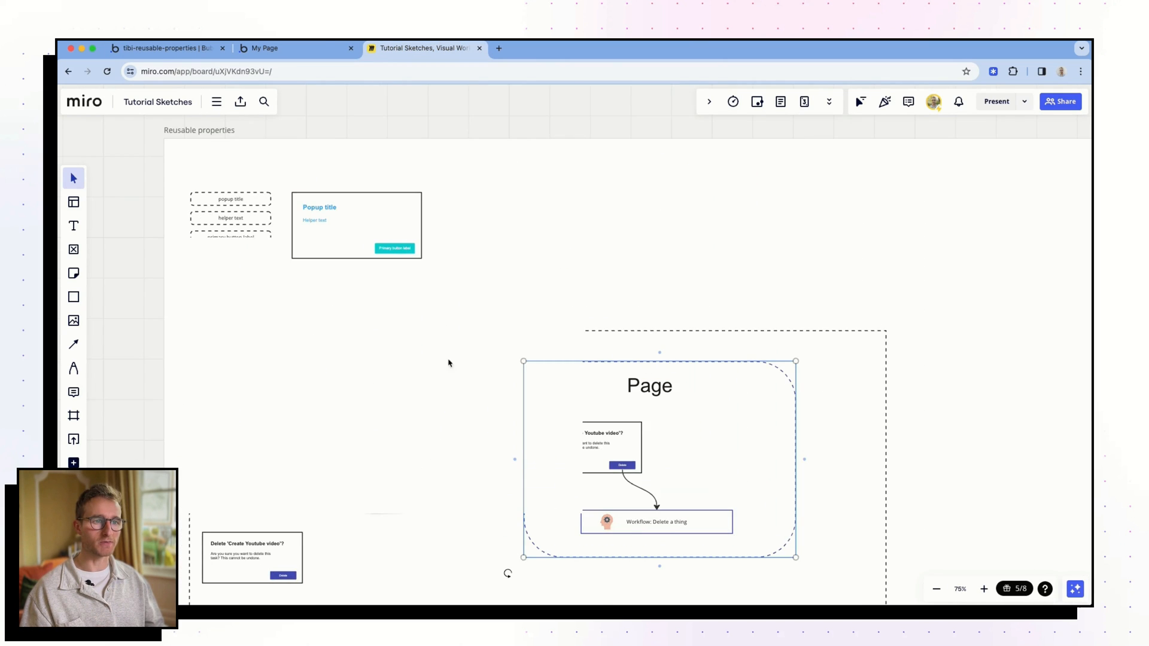
pyautogui.scroll(5, 449, 362)
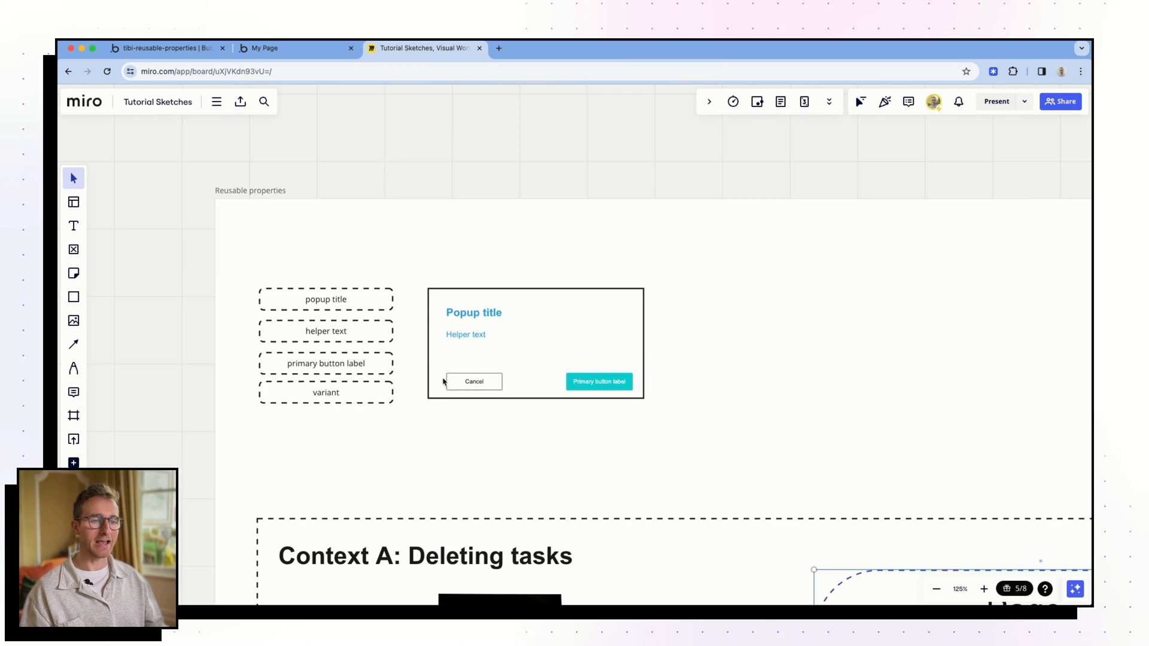
pyautogui.scroll(3, 429, 335)
pyautogui.scroll(1, 497, 407)
pyautogui.moveTo(496, 405); pyautogui.dragTo(592, 401)
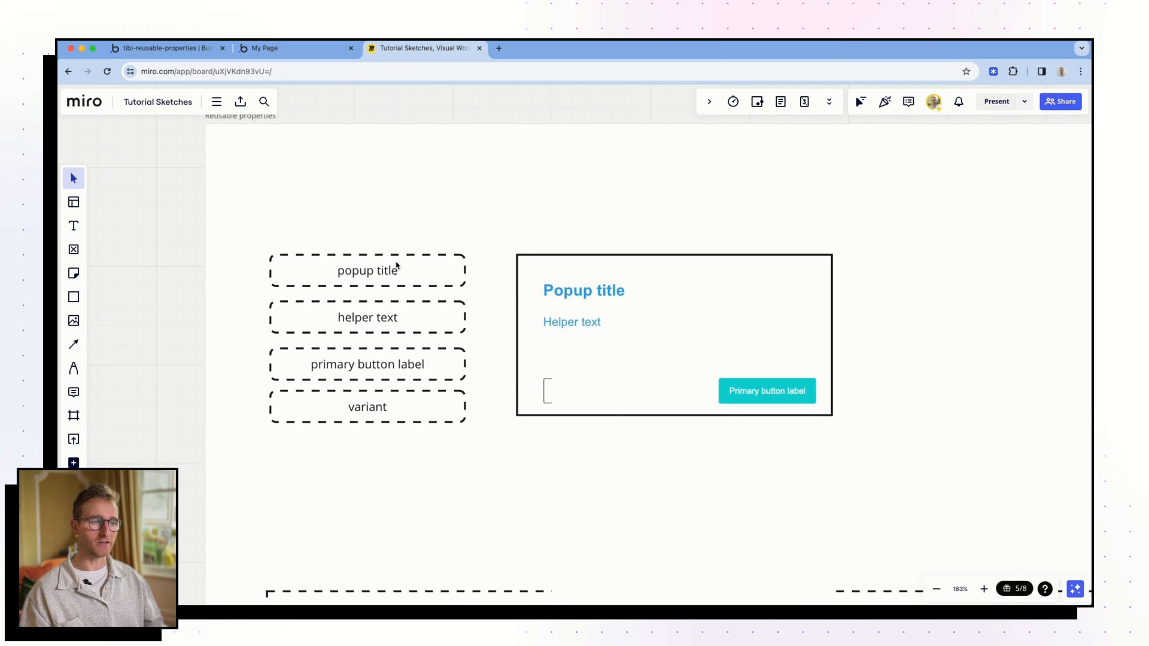
pyautogui.click(436, 280)
pyautogui.moveTo(470, 270); pyautogui.dragTo(517, 280)
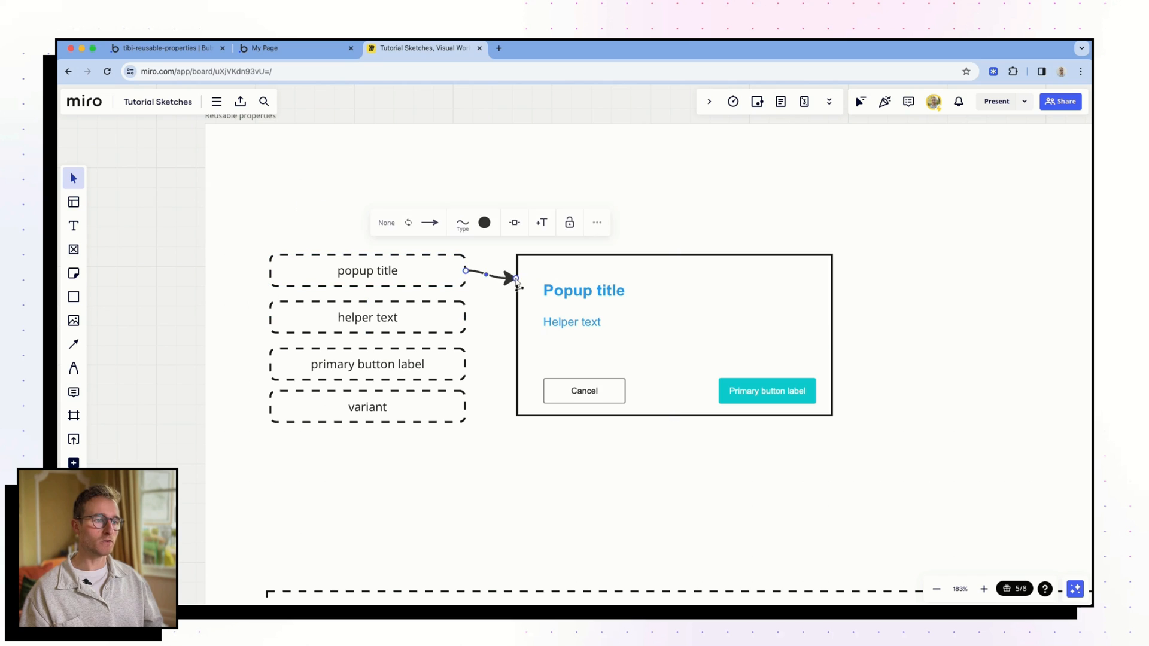
pyautogui.click(459, 326)
pyautogui.moveTo(466, 317); pyautogui.dragTo(515, 319)
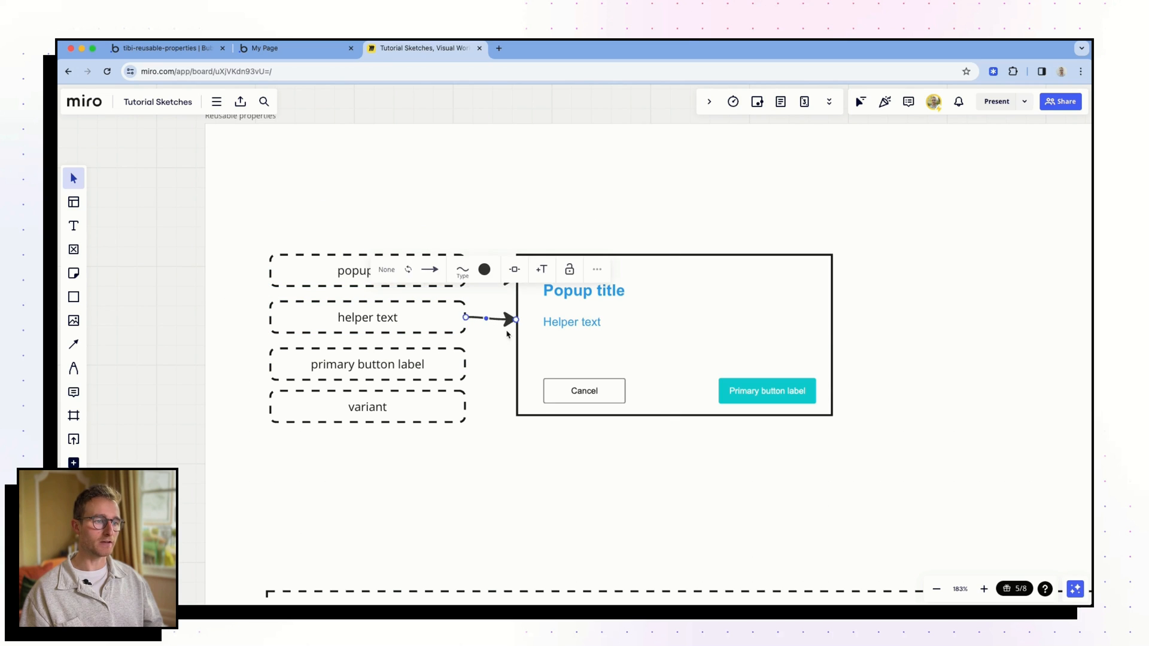
# Step: Connect the "primary button label" and "variant" boxes to the popup mockup with arrows
pyautogui.click(459, 369)
pyautogui.moveTo(466, 364); pyautogui.dragTo(516, 361)
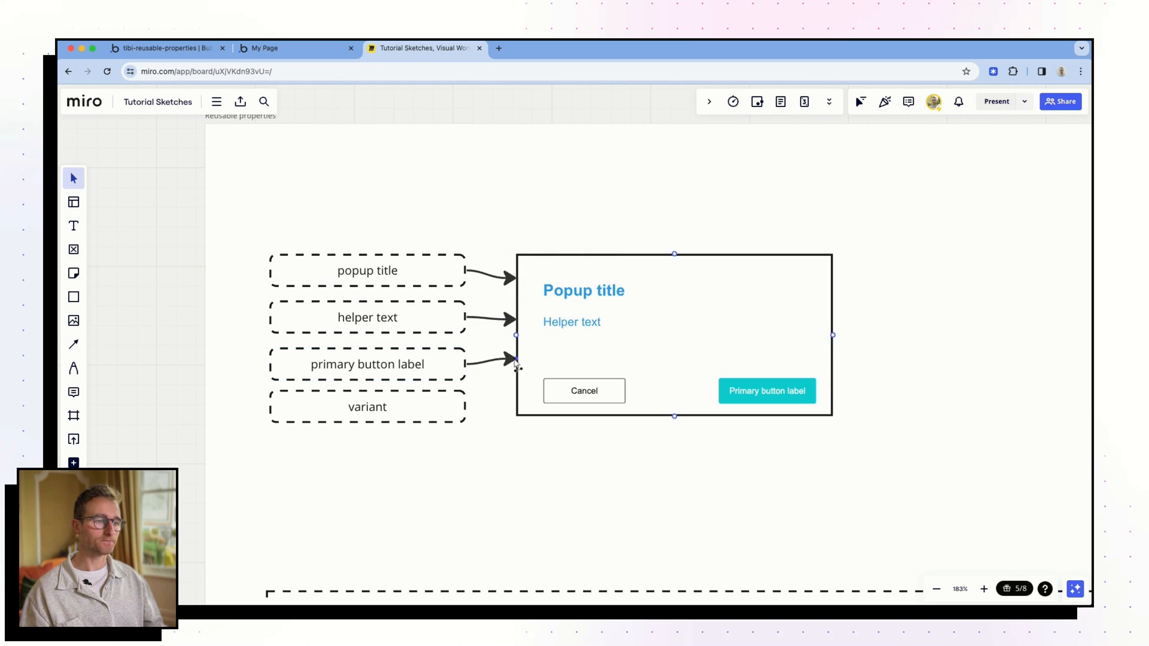
pyautogui.click(458, 413)
pyautogui.moveTo(466, 407); pyautogui.dragTo(515, 402)
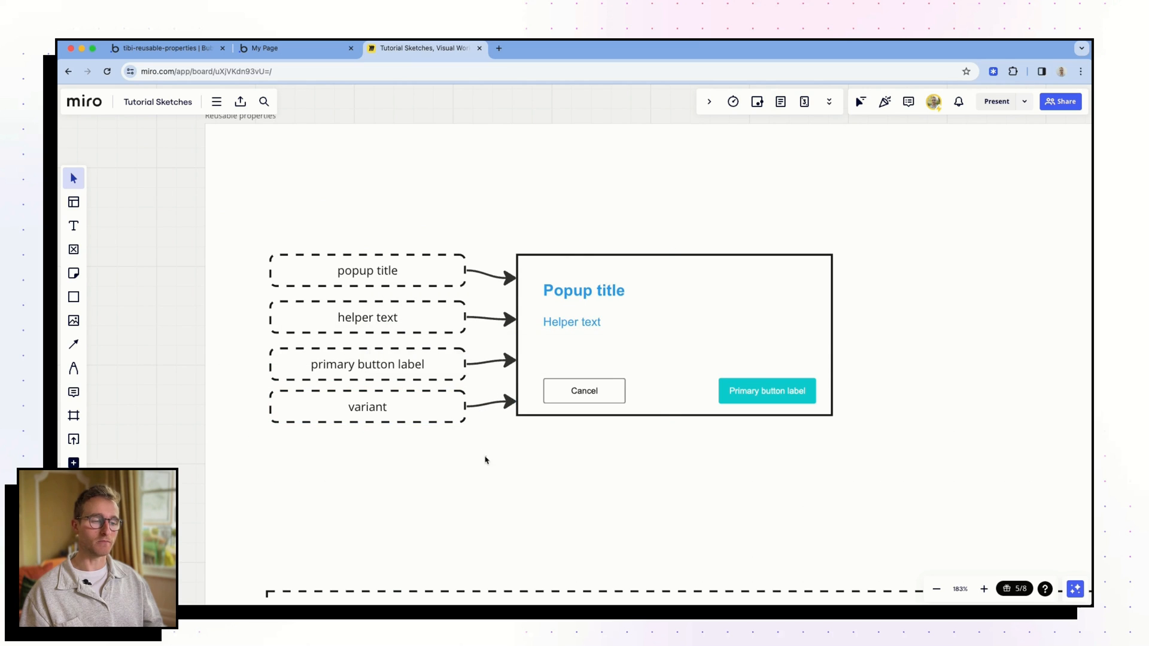
# Step: Place a copy of the "variant" box on the opposite side of the popup mockup and give it a dotted border
pyautogui.click(405, 418)
pyautogui.press('super+d')
pyautogui.moveTo(396, 469); pyautogui.dragTo(1047, 334)
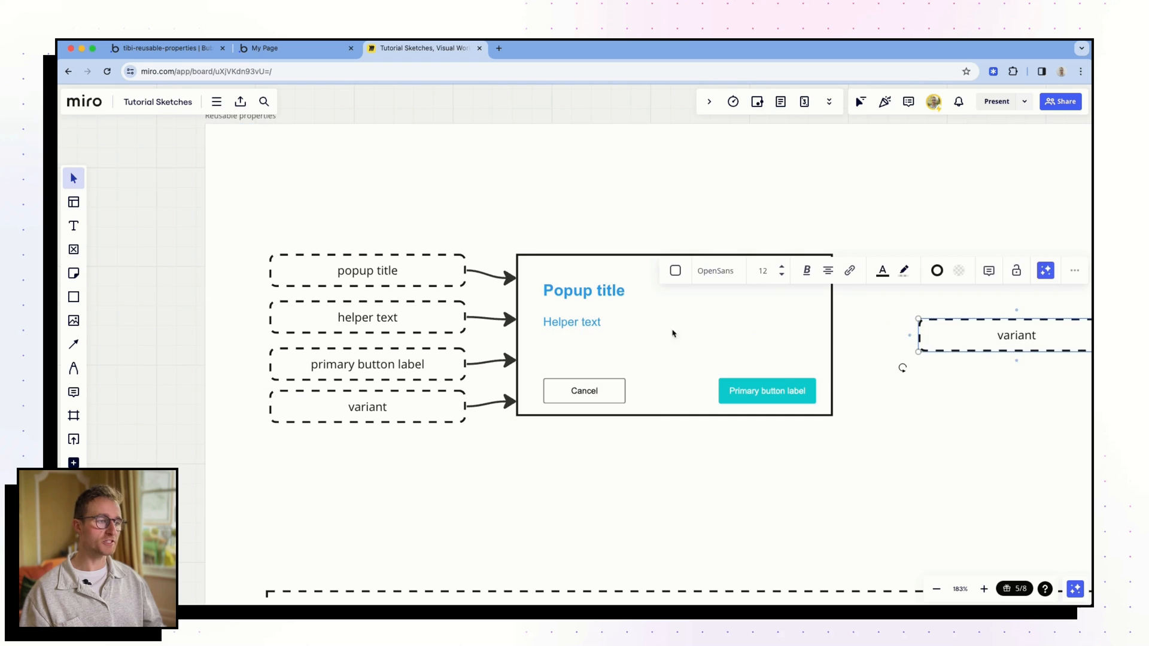
pyautogui.hscroll(5, 672, 334)
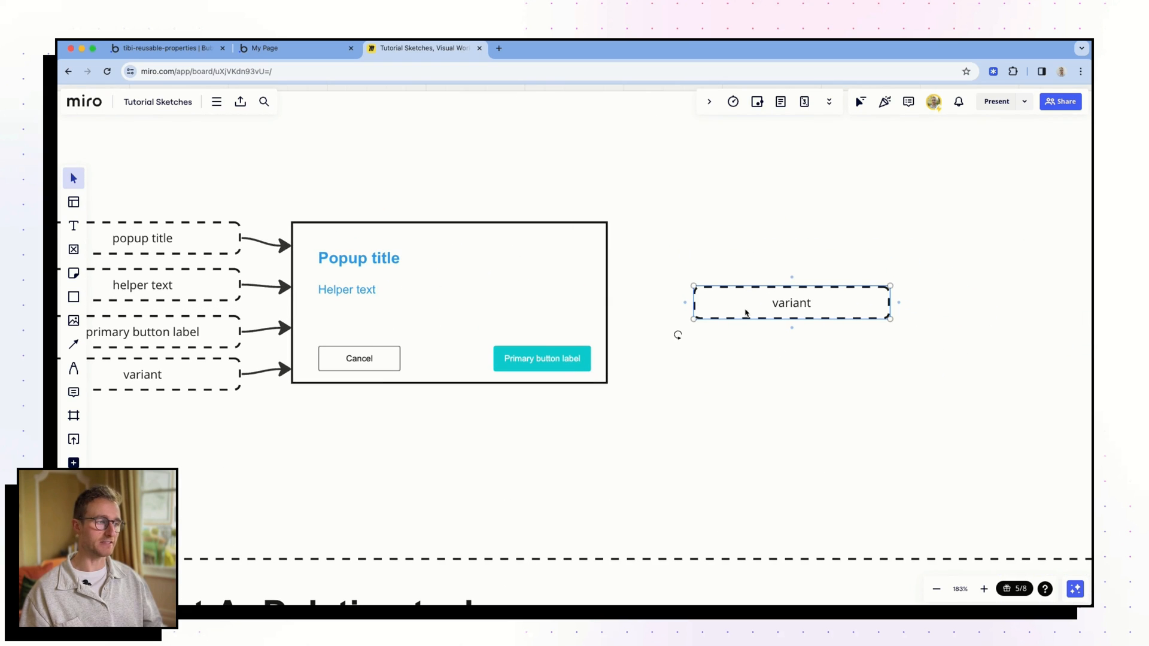
pyautogui.click(763, 308)
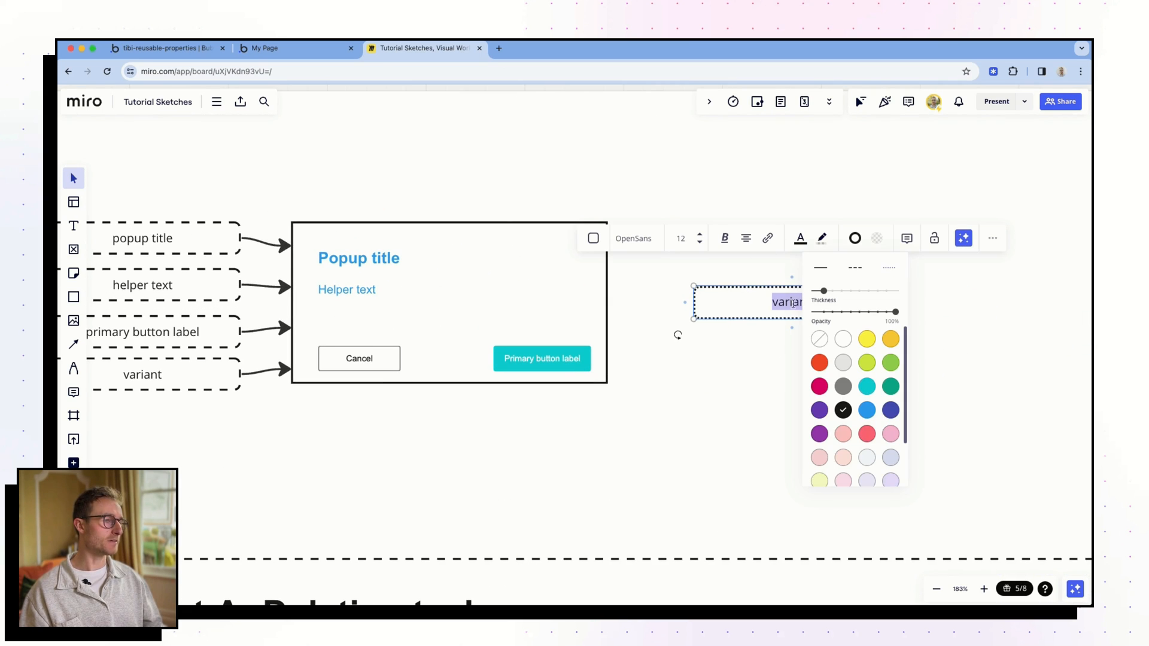
pyautogui.click(699, 375)
# Step: Connect the popup mockup to the dotted box with an arrow and relabel the box "button clicked event"
pyautogui.click(600, 310)
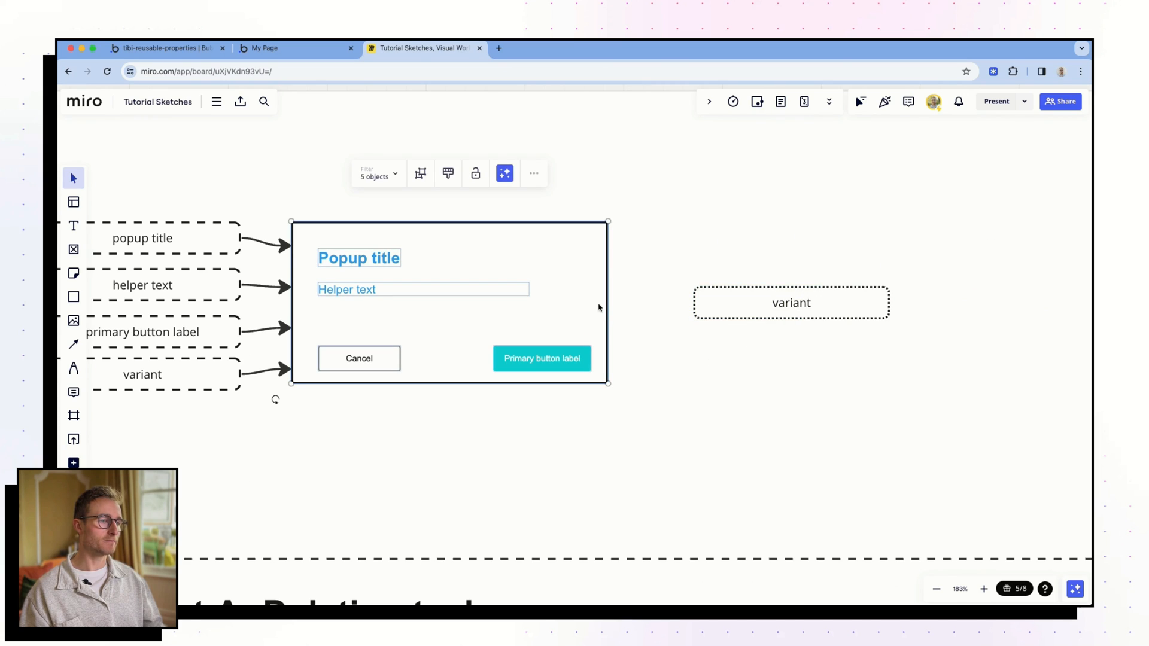
pyautogui.doubleClick(795, 305)
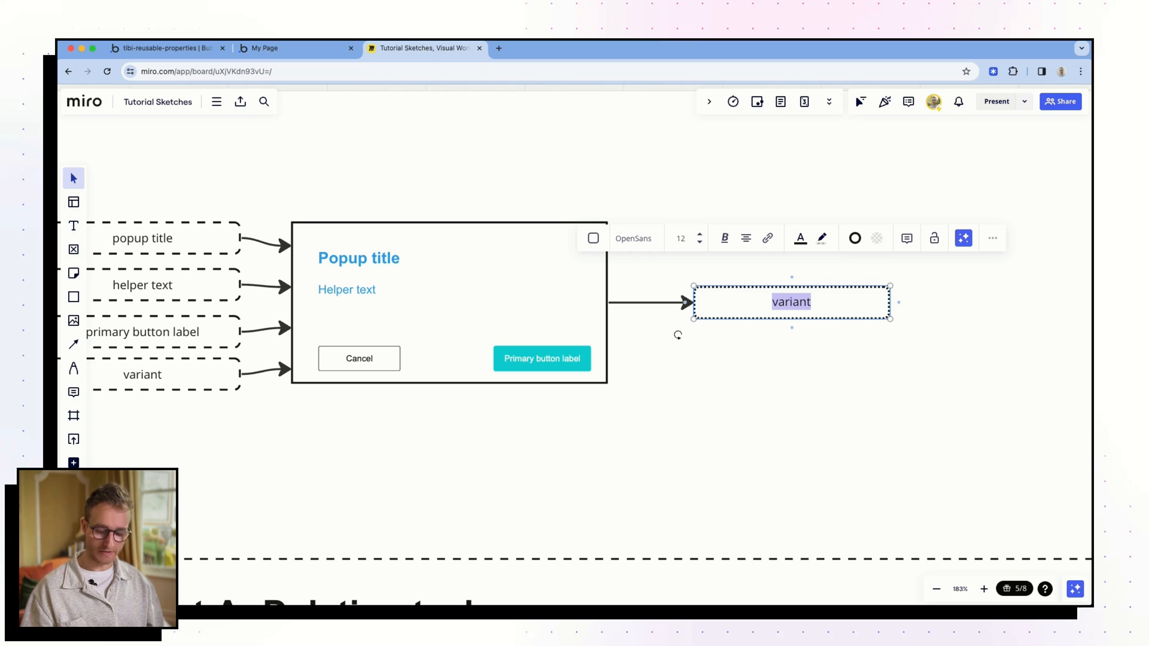
pyautogui.write('button clicked ')
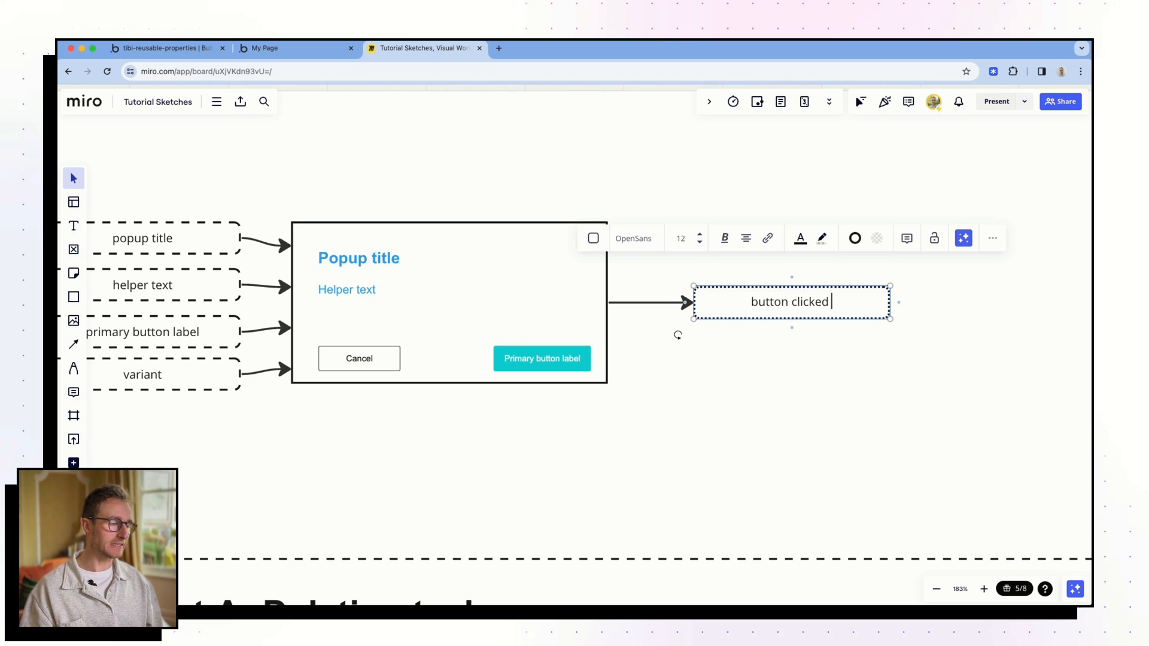
pyautogui.write('event')
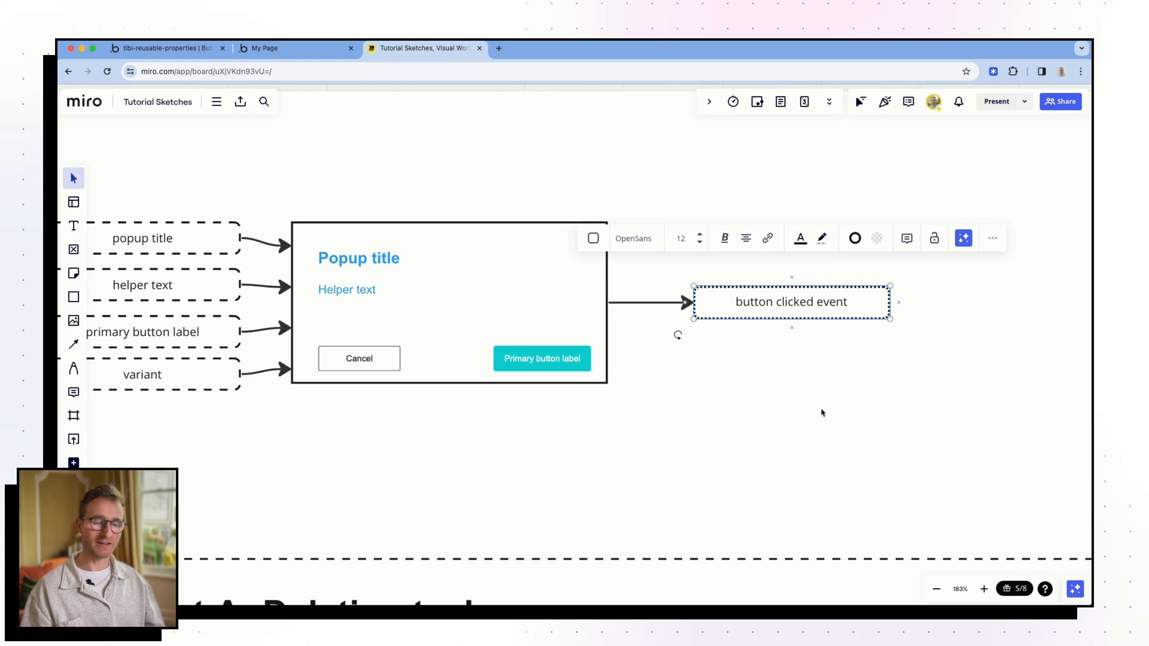
pyautogui.click(827, 407)
pyautogui.scroll(-2, 688, 324)
pyautogui.scroll(2, 812, 308)
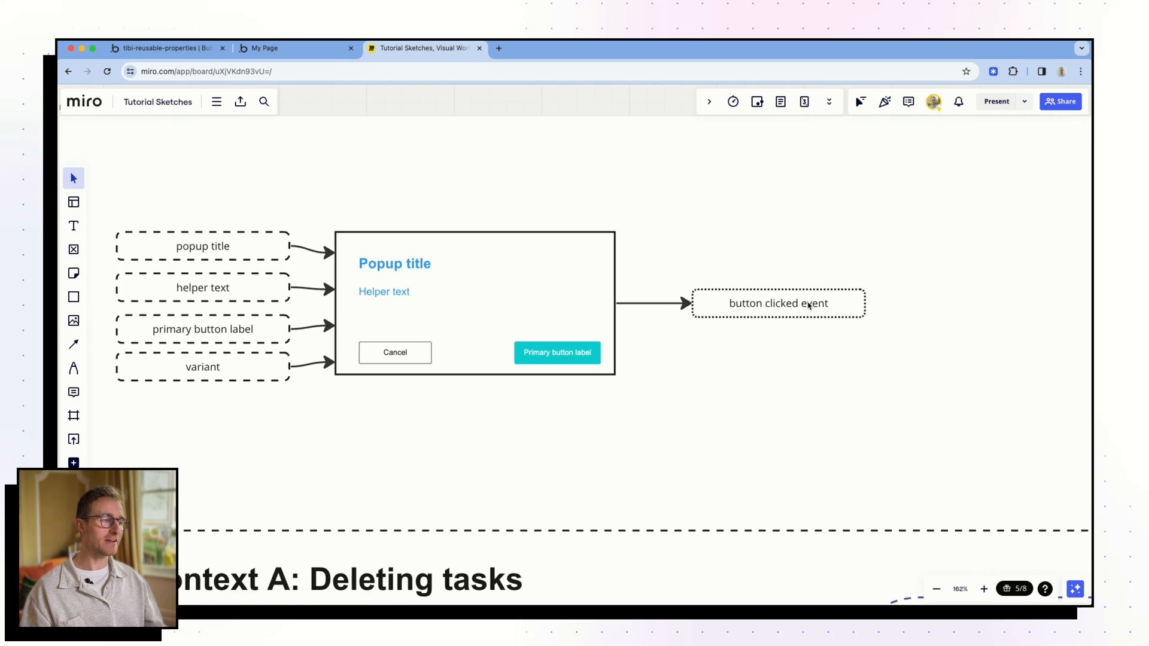
pyautogui.scroll(-1, 812, 299)
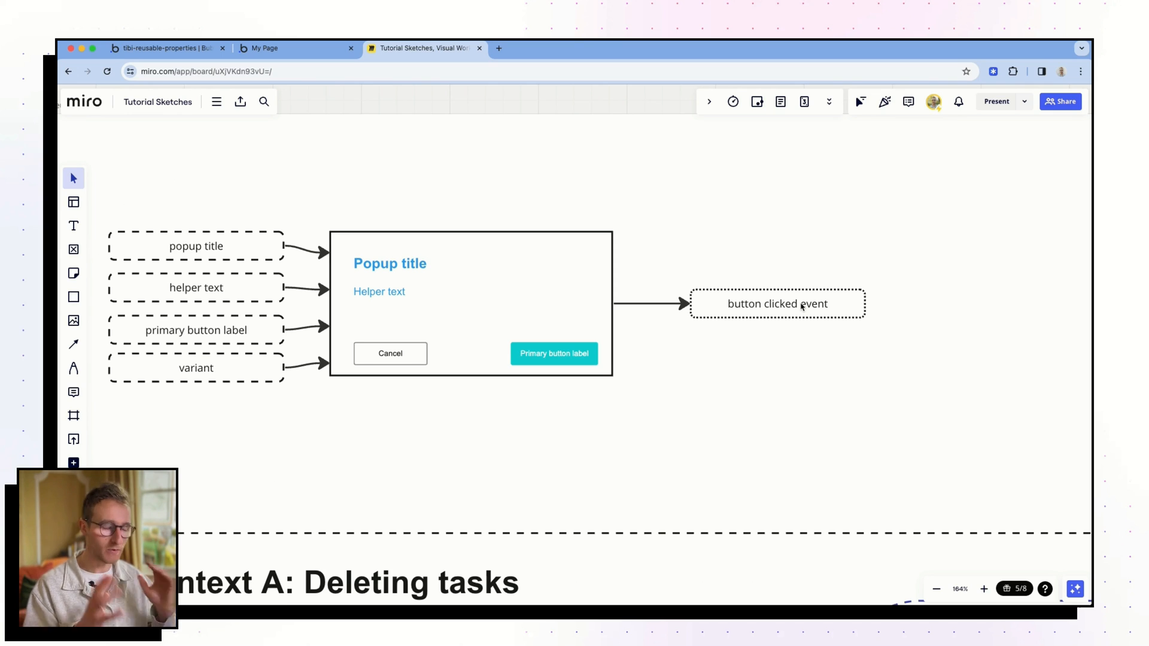
pyautogui.scroll(-2, 836, 397)
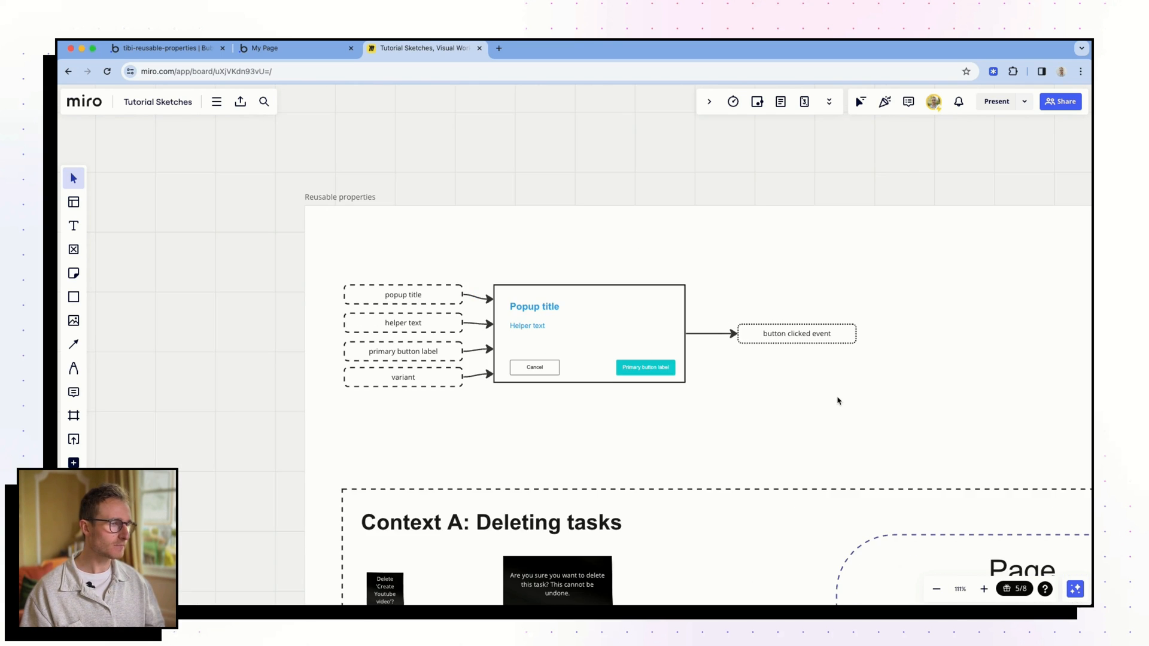